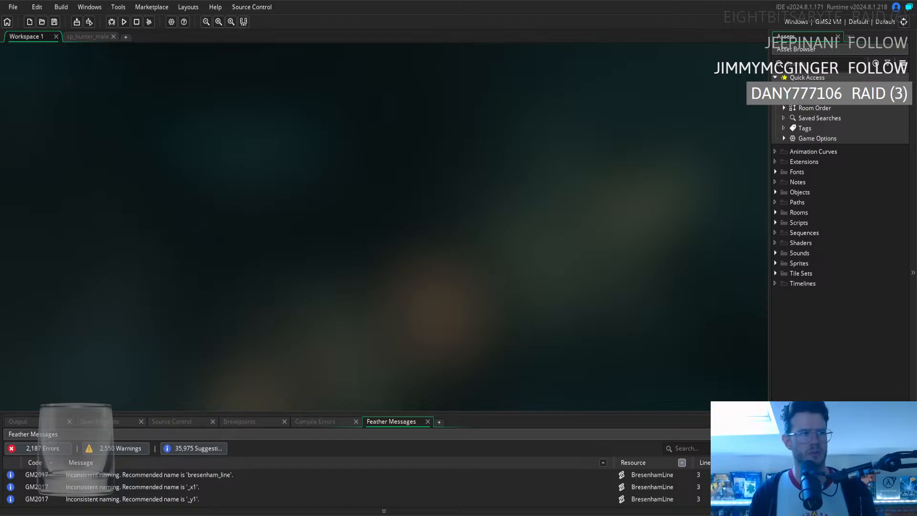
# Expand the Sprites group down to Humans > Isometric in the asset tree to reach the sp_hunter_male sprite
pyautogui.click(775, 223)
pyautogui.click(775, 222)
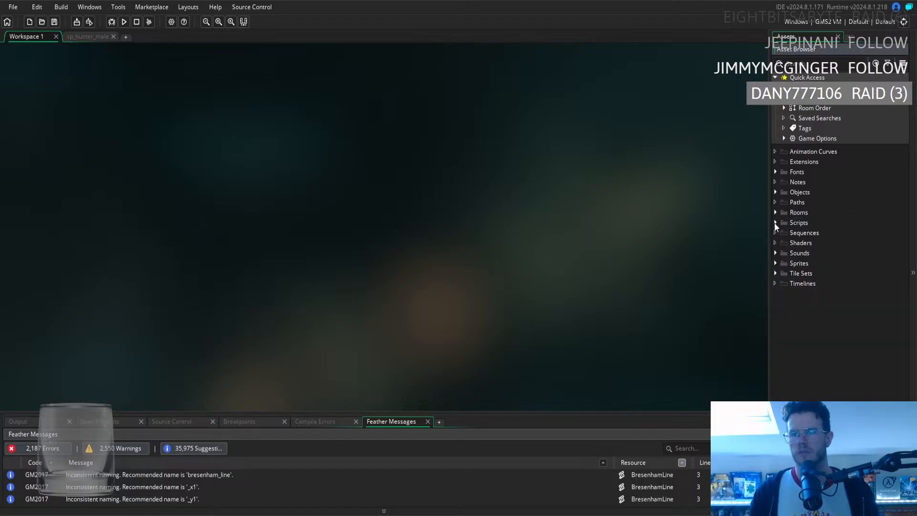
pyautogui.click(776, 253)
pyautogui.click(775, 254)
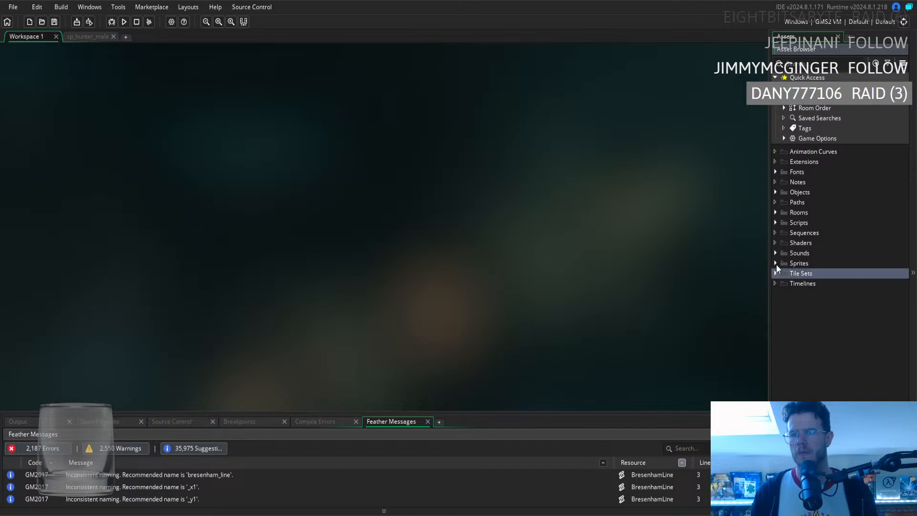
pyautogui.click(776, 263)
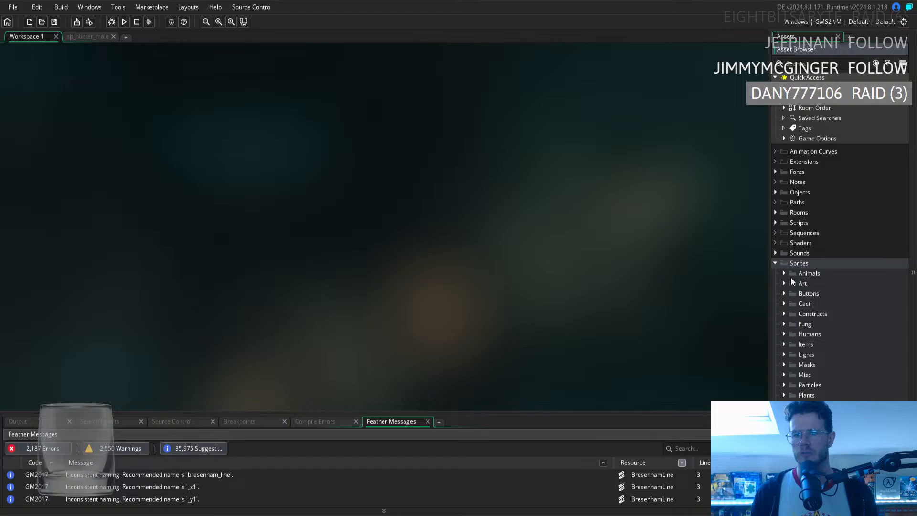
pyautogui.click(784, 334)
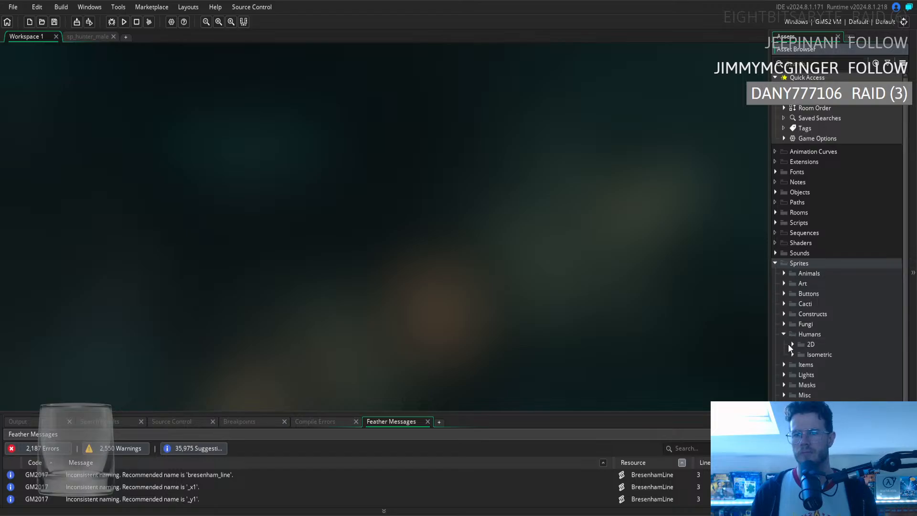
pyautogui.click(793, 355)
pyautogui.scroll(-1, 792, 356)
pyautogui.scroll(-7, 792, 356)
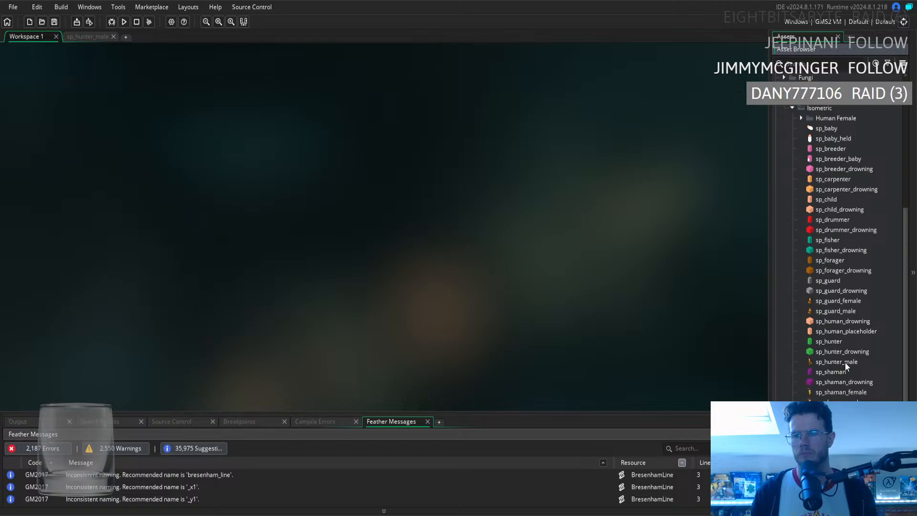
# Open the sp_hunter_male sprite and start editing its image at the first frame
pyautogui.click(845, 363)
pyautogui.doubleClick(844, 362)
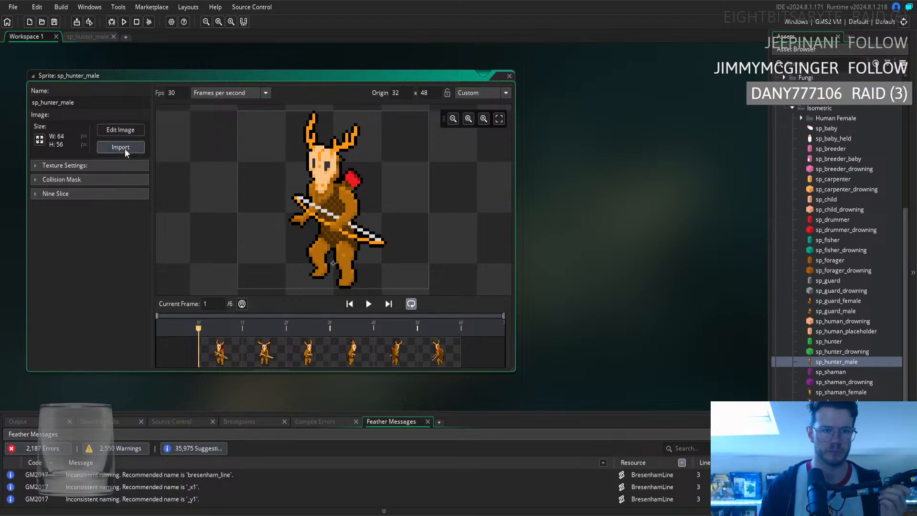
pyautogui.click(128, 131)
pyautogui.click(94, 74)
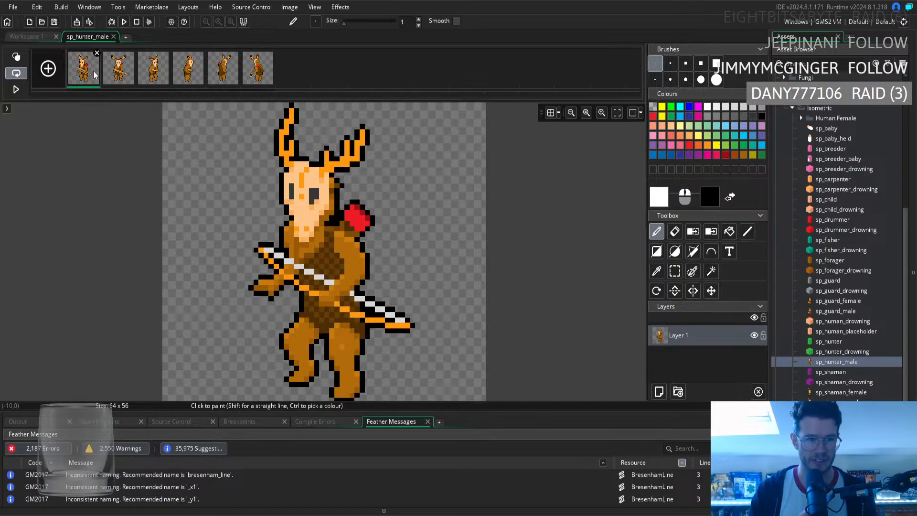
# Go back and forth through the hunter's six frames to compare the pose from each viewing direction
pyautogui.press('Right')
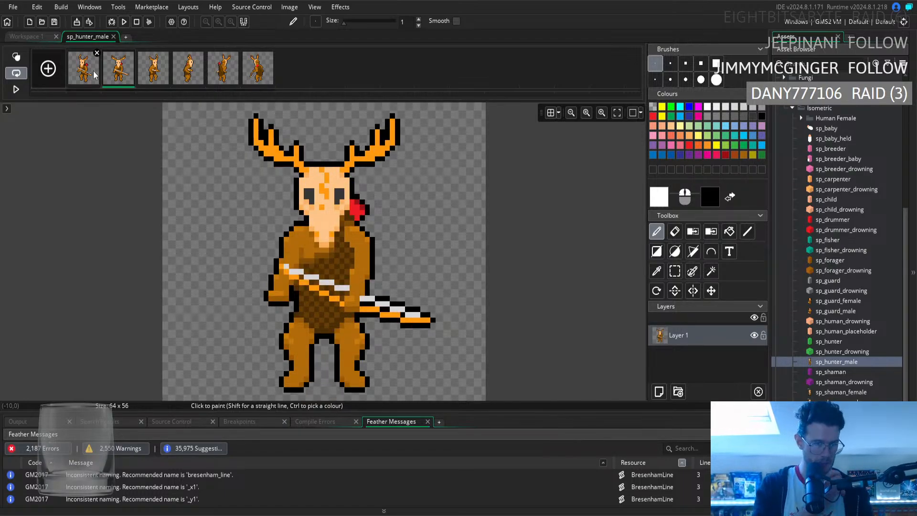
pyautogui.press('Right')
pyautogui.press('Right')
pyautogui.press('Right')
pyautogui.press('Right')
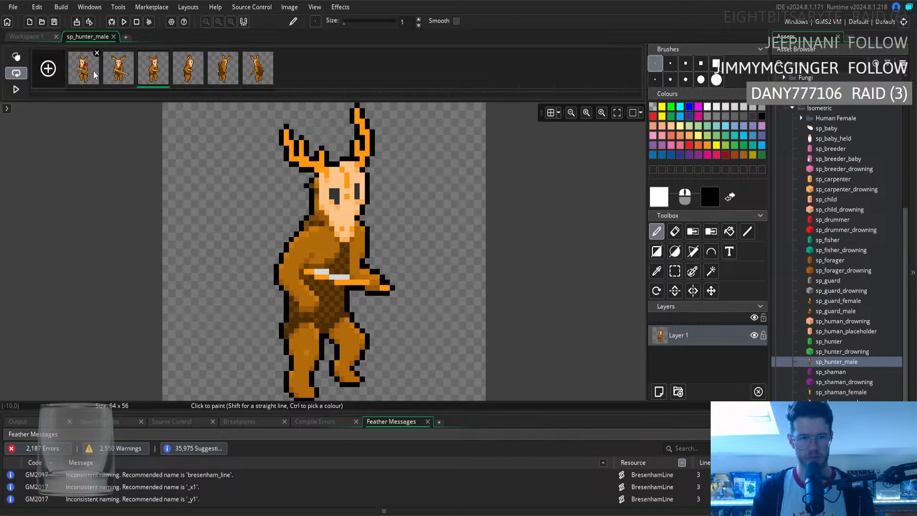
pyautogui.press('Left')
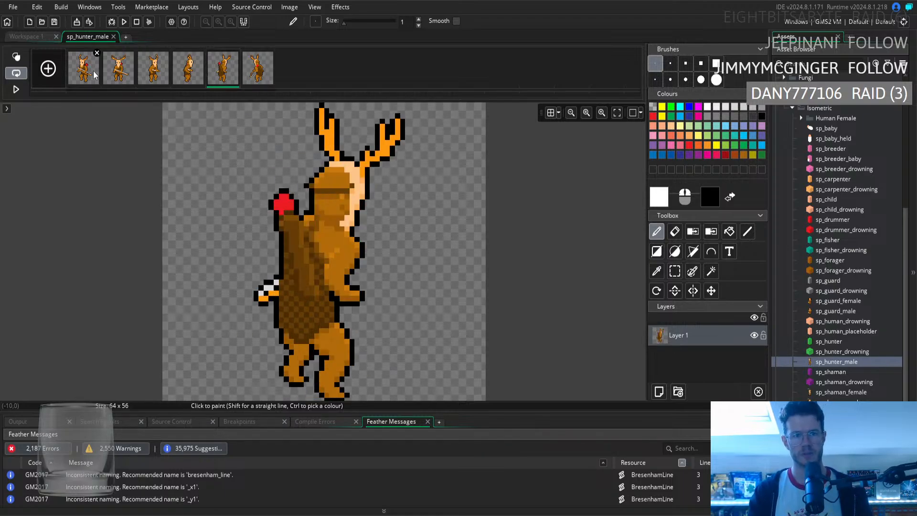
pyautogui.press('Left')
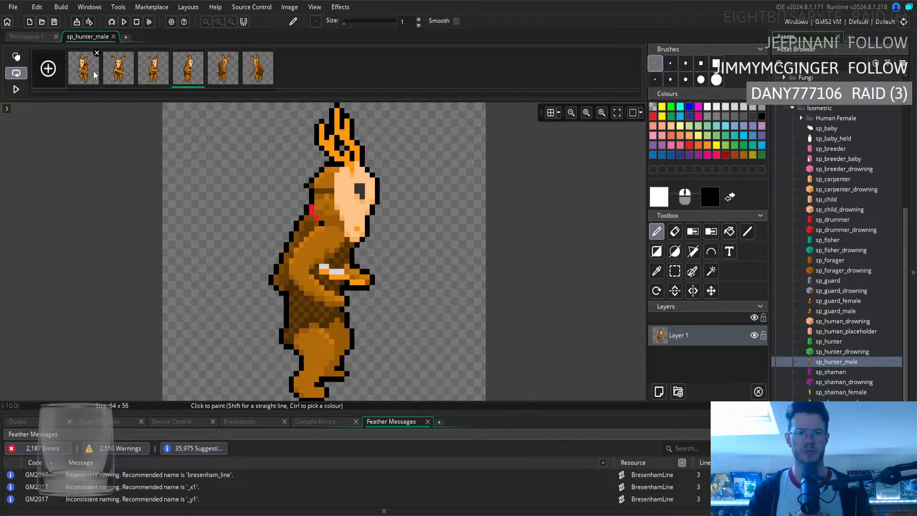
pyautogui.press('Left')
pyautogui.press('Left')
pyautogui.press('Left')
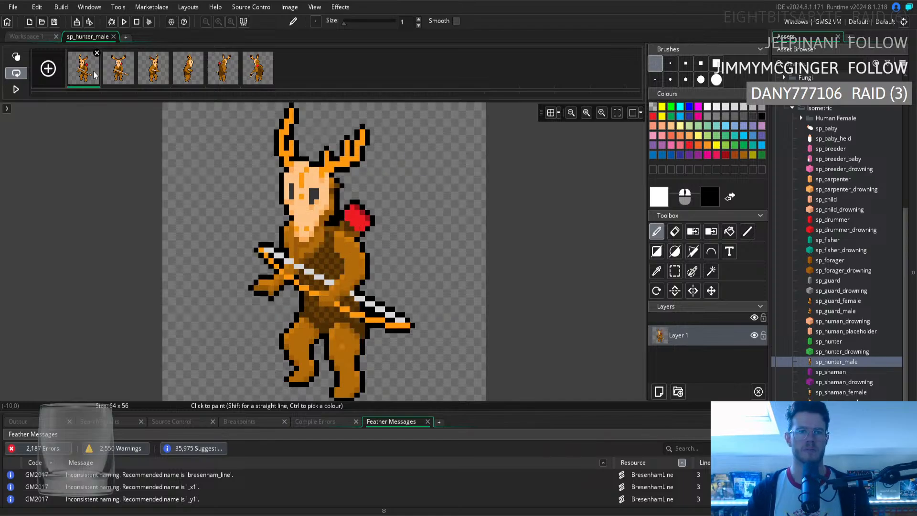
pyautogui.press('Right')
pyautogui.press('Right')
pyautogui.press('Right')
pyautogui.press('Right')
pyautogui.press('Right')
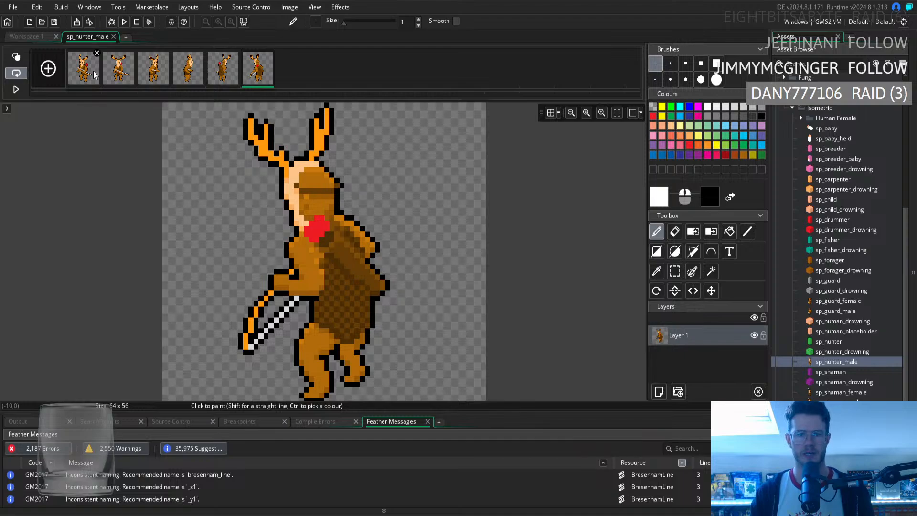
pyautogui.press('Left')
pyautogui.press('Left')
pyautogui.press('Left')
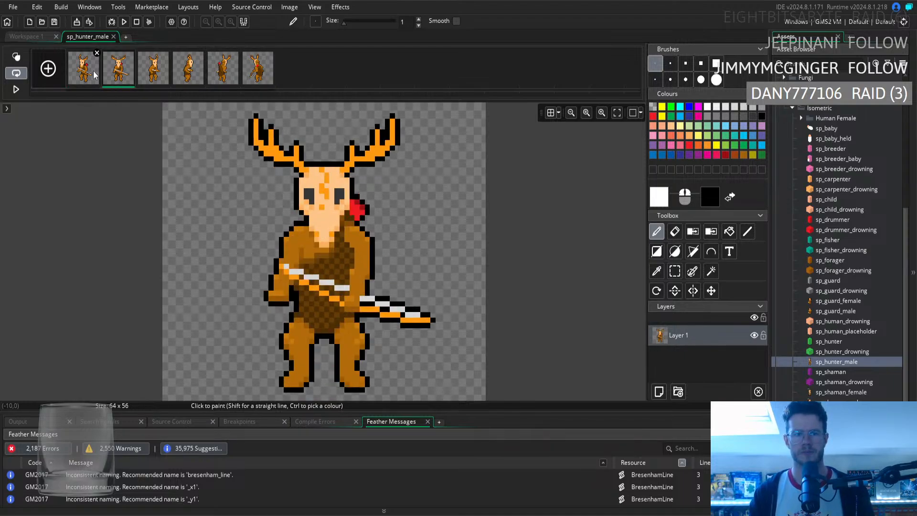
pyautogui.press('Right')
pyautogui.press('Right')
pyautogui.press('Right')
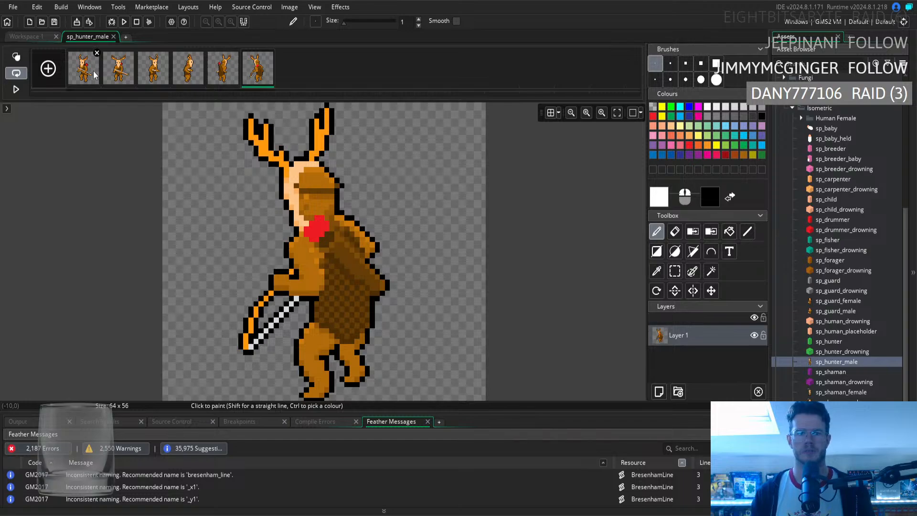
# Sample two brown tones from the hunter's cloak in the sixth frame and make the Pencil active with the darker one
pyautogui.click(656, 271)
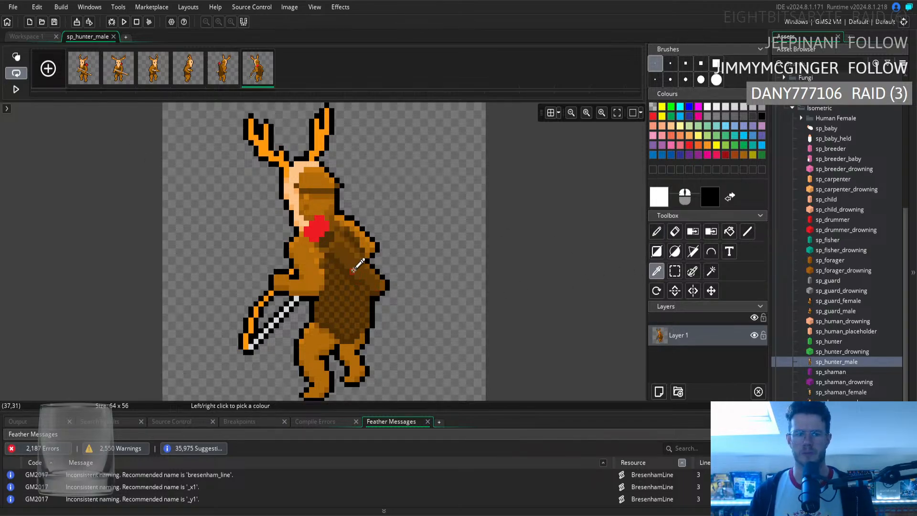
pyautogui.click(367, 260)
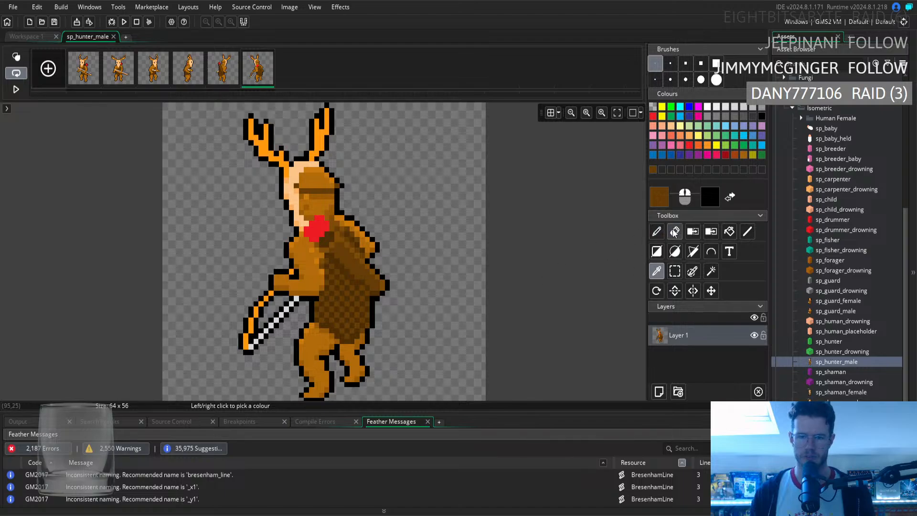
pyautogui.click(657, 231)
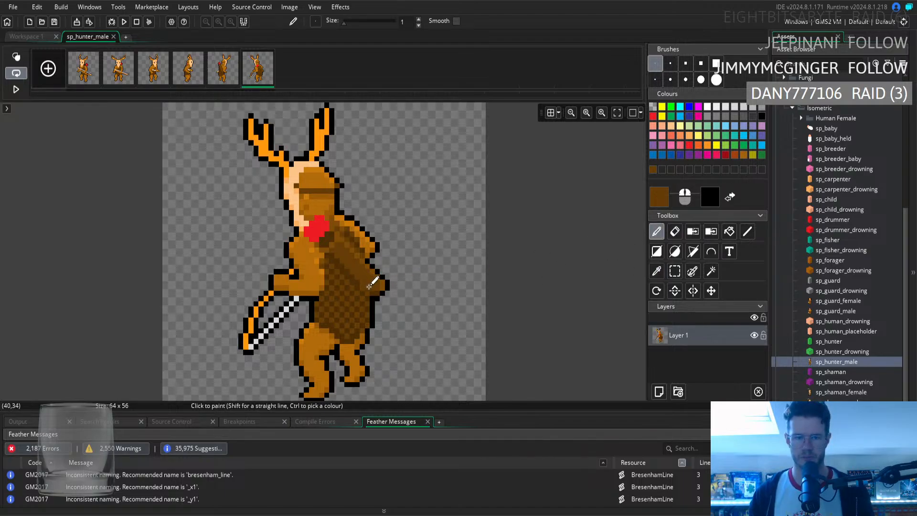
pyautogui.click(656, 271)
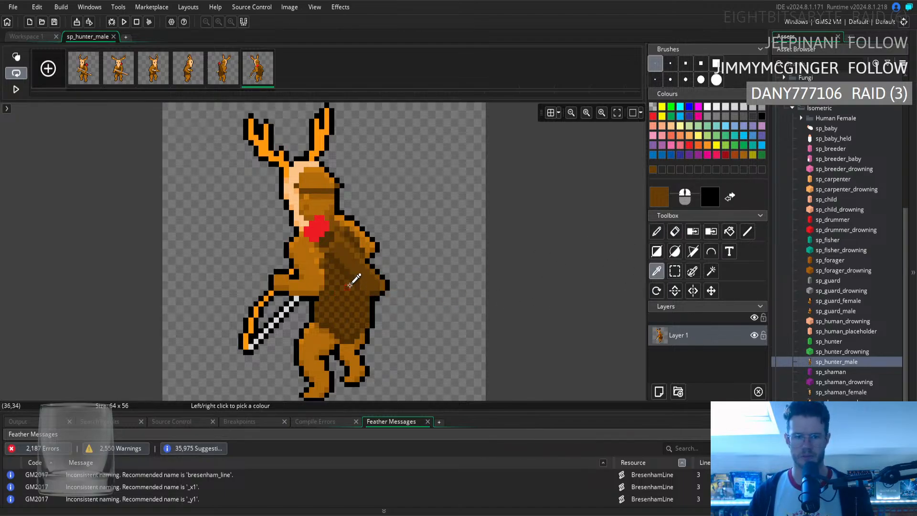
pyautogui.click(362, 279)
pyautogui.click(657, 231)
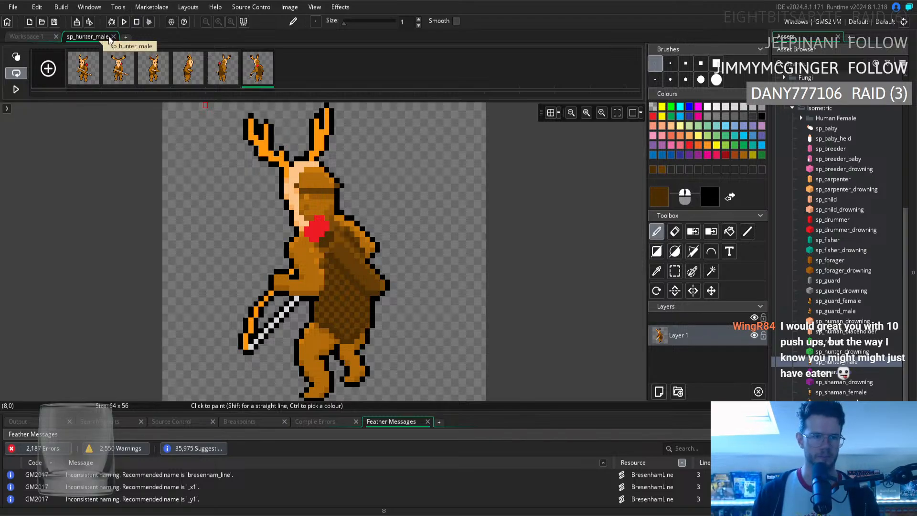
# Compare the hunter's first, second and fourth frames
pyautogui.click(657, 272)
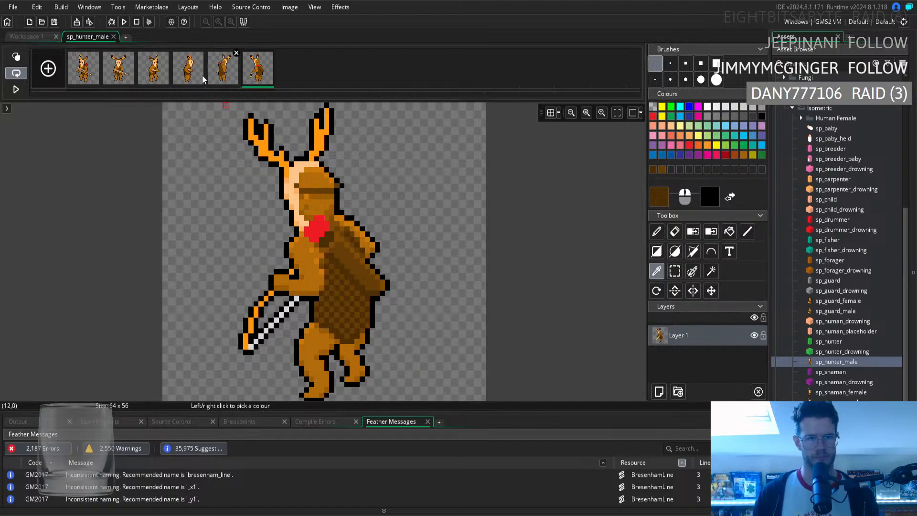
pyautogui.click(120, 76)
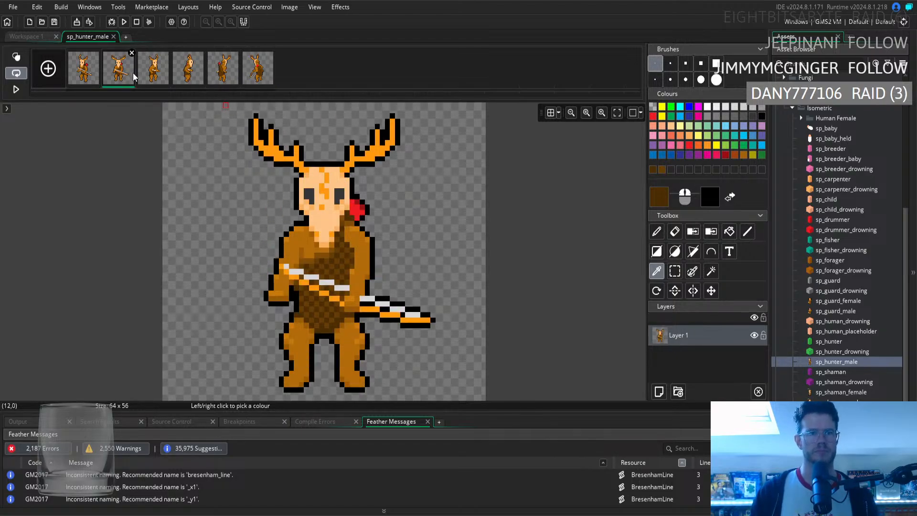
pyautogui.click(83, 78)
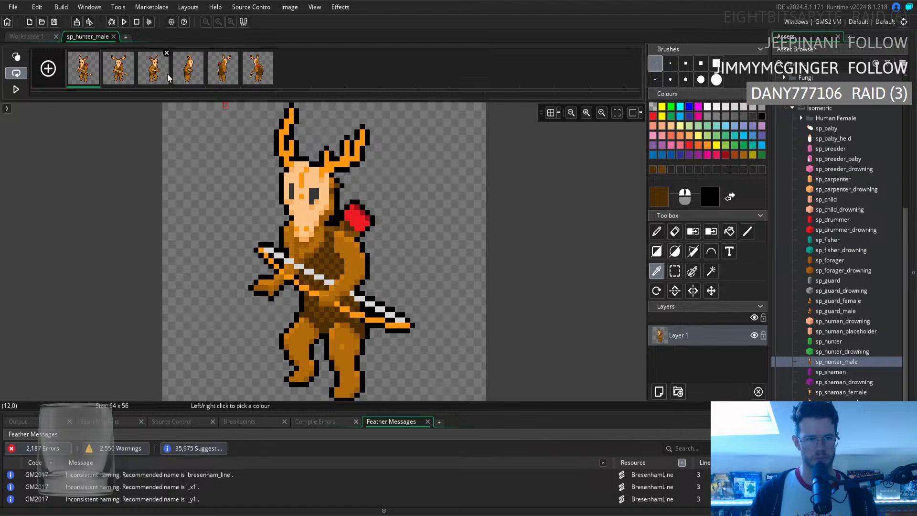
pyautogui.click(188, 76)
pyautogui.click(121, 81)
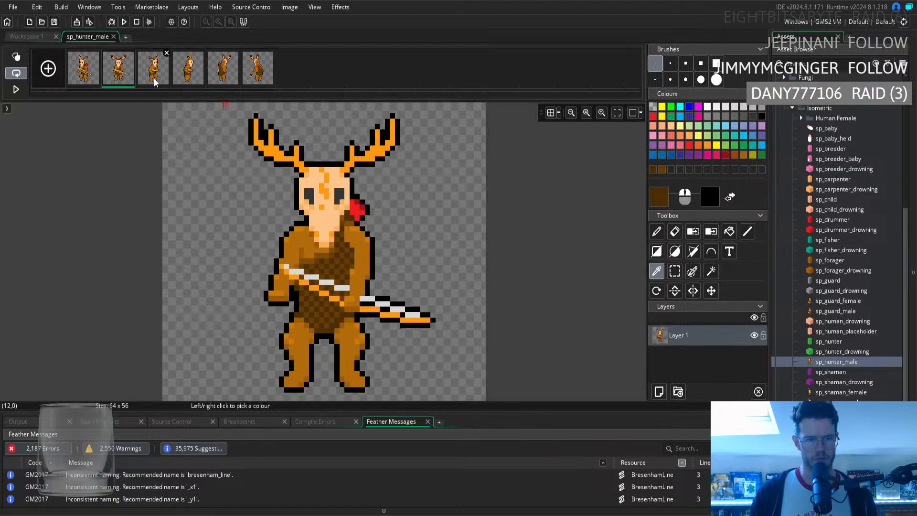
pyautogui.click(190, 77)
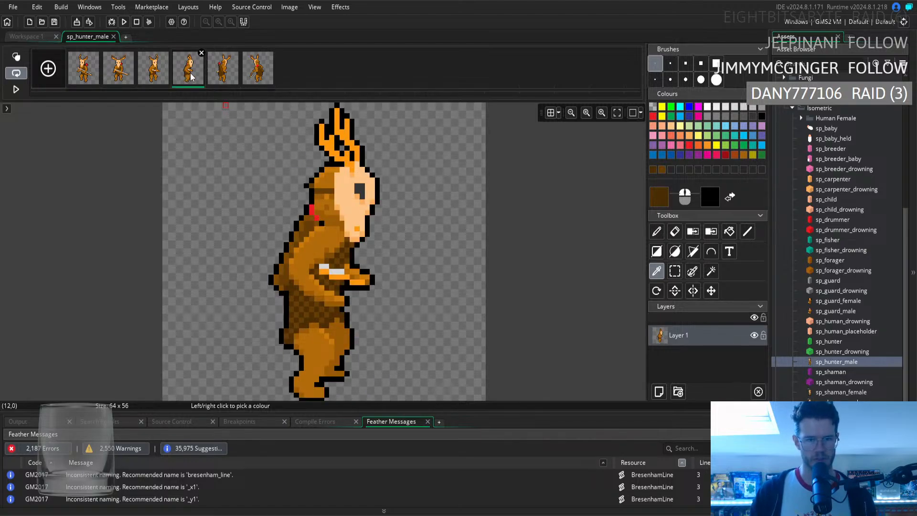
# Duplicate the front-facing second frame directly after itself and select the copy for editing
pyautogui.click(130, 55)
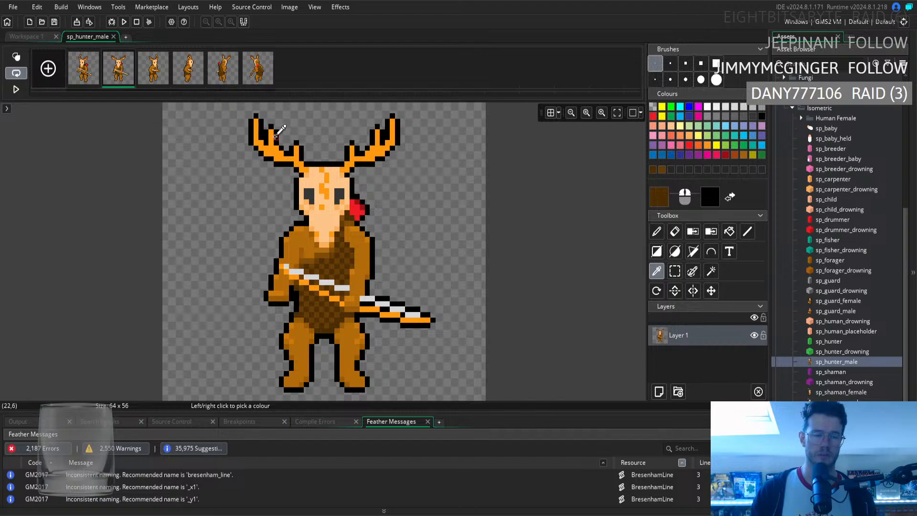
pyautogui.hotkey('ctrl', 'v')
pyautogui.click(160, 86)
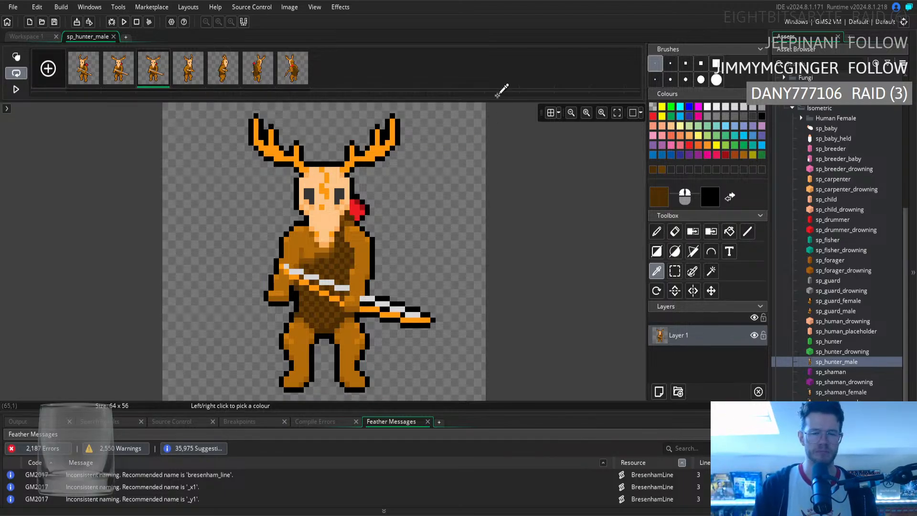
# Sample the lighter and then the darker brown from the hunter's legs and ready the Pencil with the darker tone
pyautogui.moveTo(270, 54)
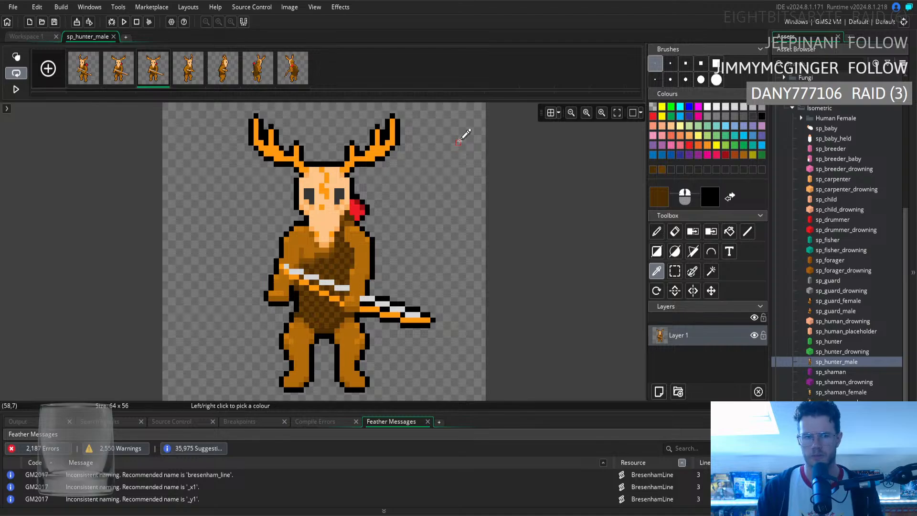
pyautogui.click(352, 354)
pyautogui.click(656, 232)
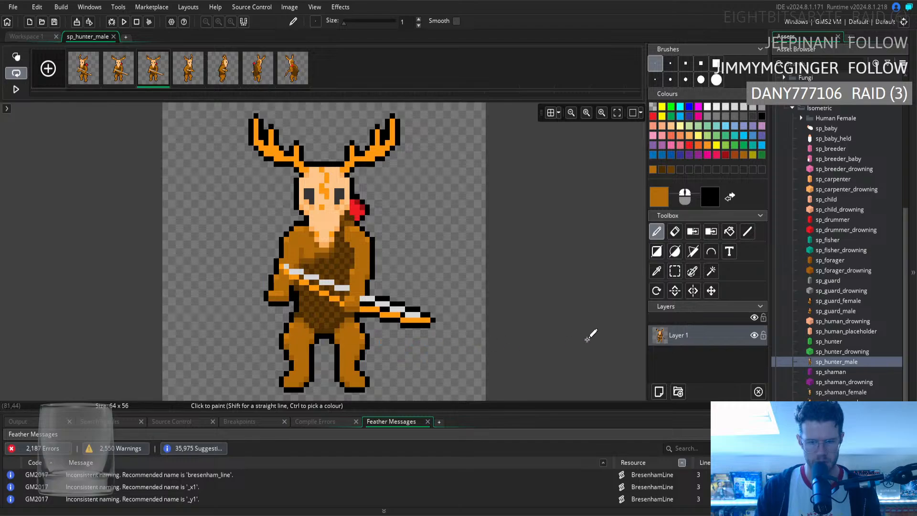
pyautogui.click(657, 271)
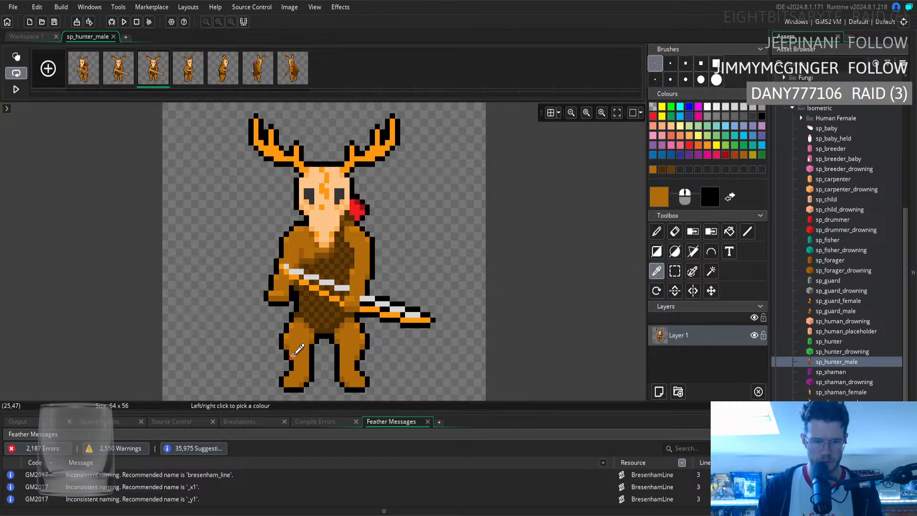
pyautogui.click(286, 345)
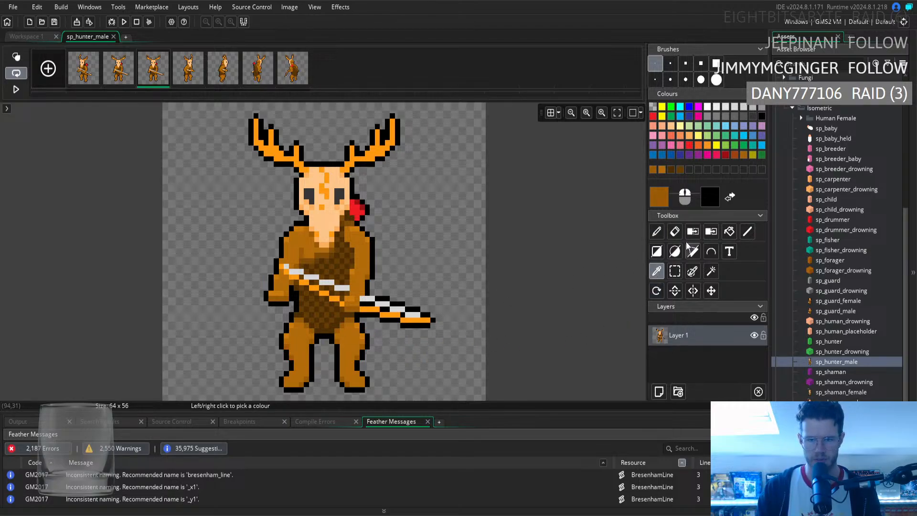
pyautogui.click(658, 233)
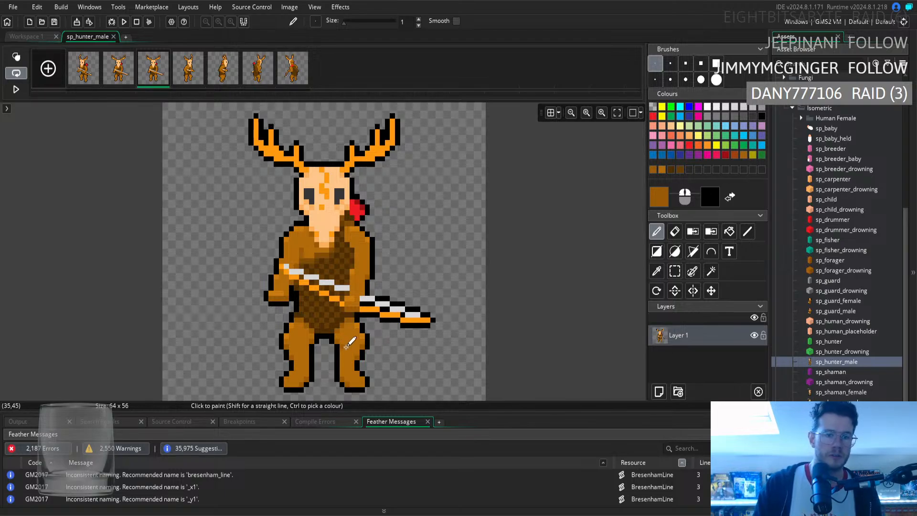
# Select the outer toe of the foot below the bow tip in the duplicated frame, nudge it upward and clear the selection
pyautogui.click(675, 271)
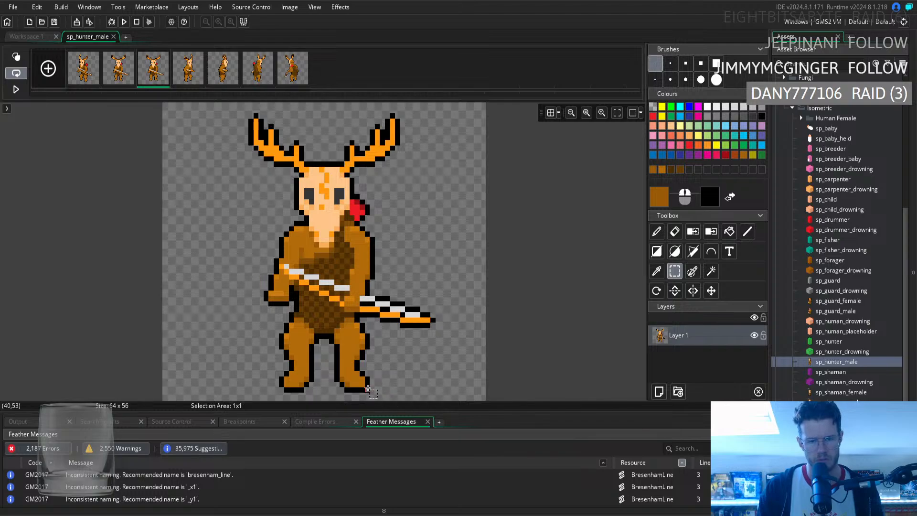
pyautogui.moveTo(370, 393); pyautogui.dragTo(359, 371)
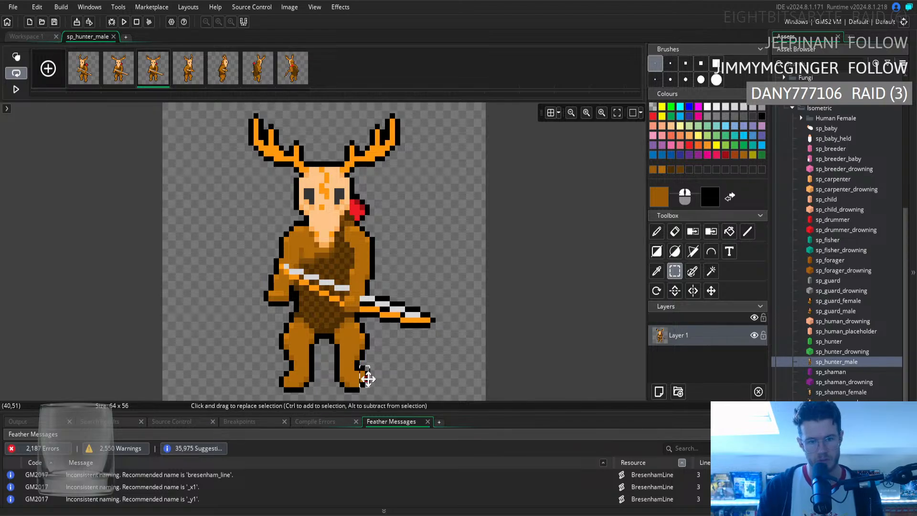
pyautogui.click(429, 375)
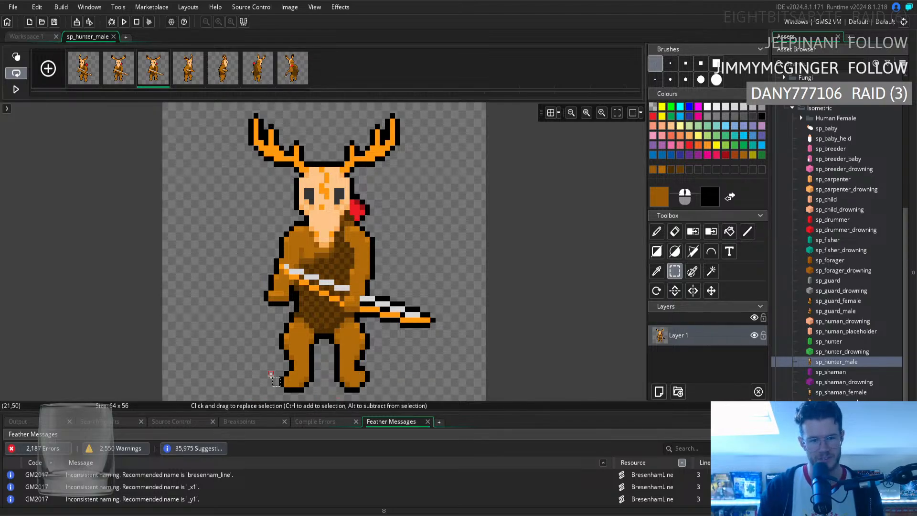
# Select the outer toe of the foot on the side opposite the bow tip, nudge it upward and clear the selection
pyautogui.moveTo(274, 367); pyautogui.dragTo(290, 393)
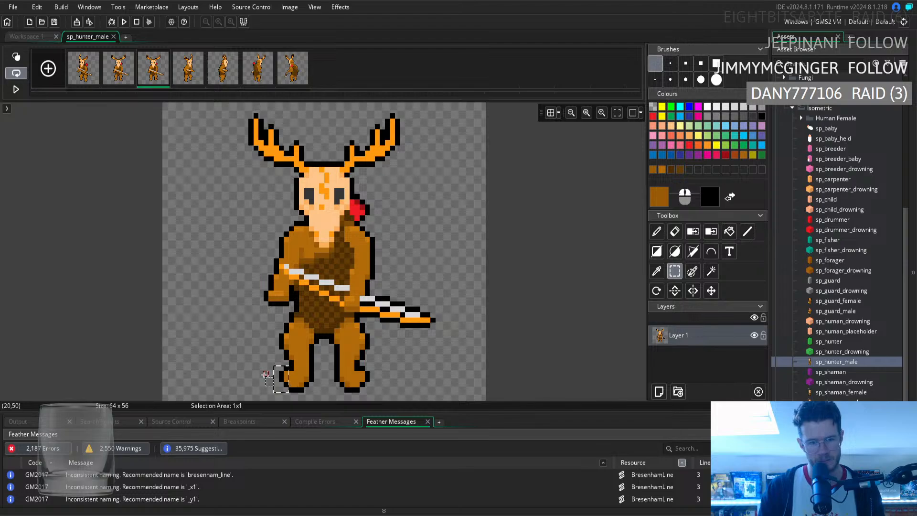
pyautogui.click(458, 354)
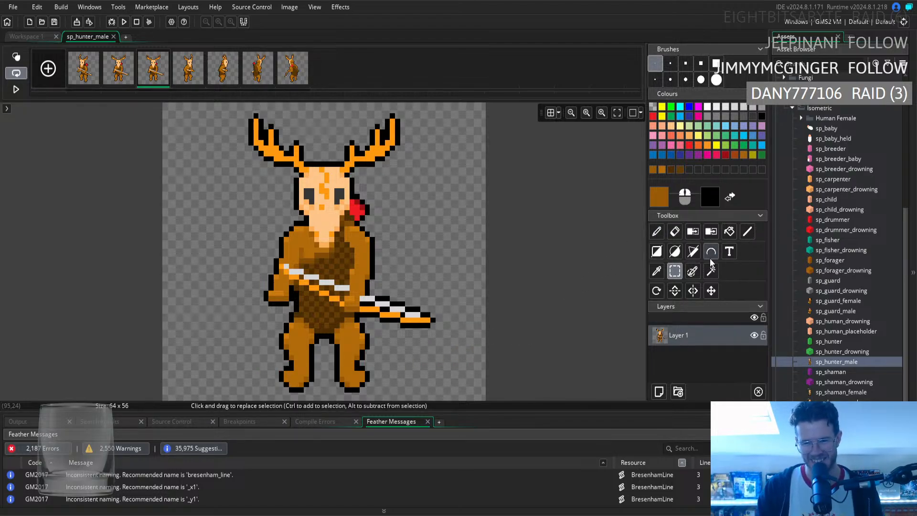
# Sample the lighter brown from the hunter's arm and mirror the duplicated frame horizontally
pyautogui.click(657, 273)
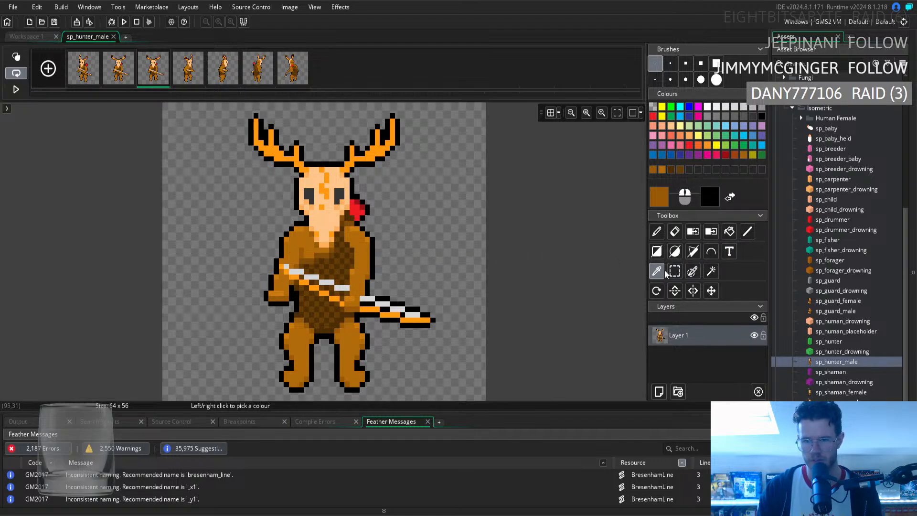
pyautogui.click(363, 260)
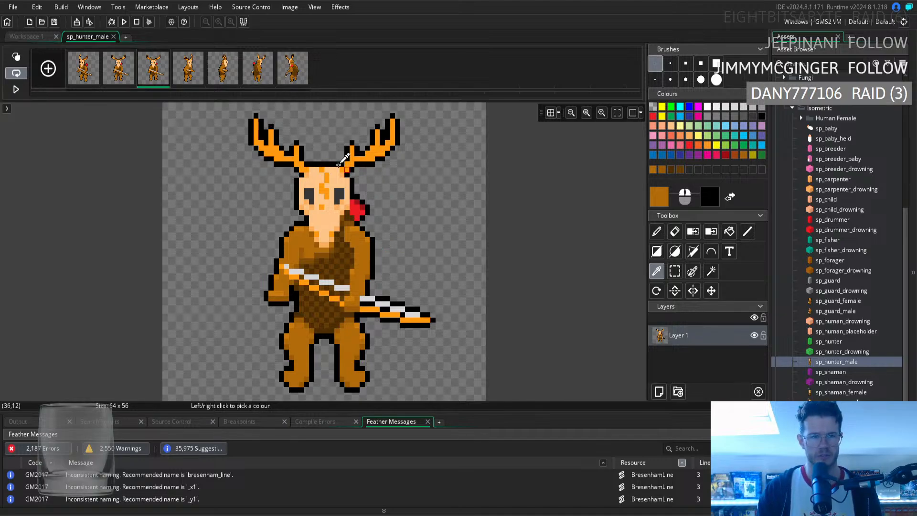
pyautogui.click(299, 7)
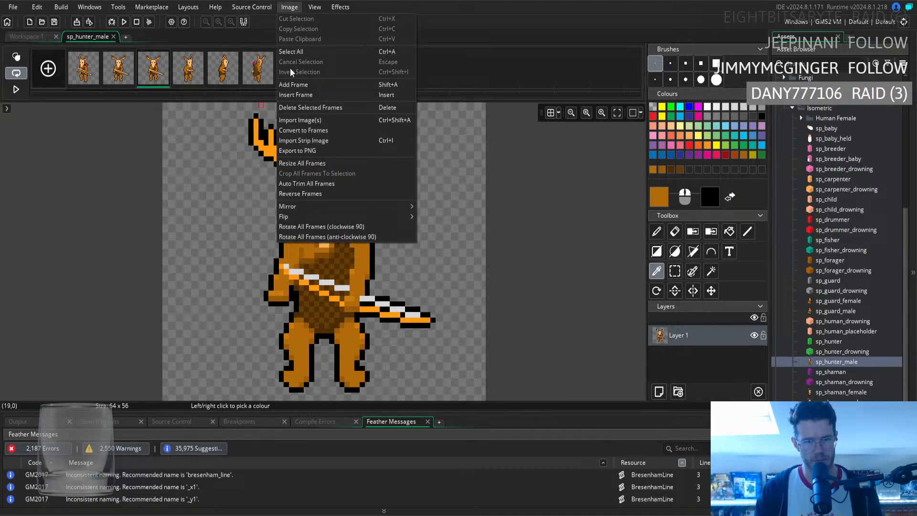
pyautogui.moveTo(325, 208)
pyautogui.click(441, 209)
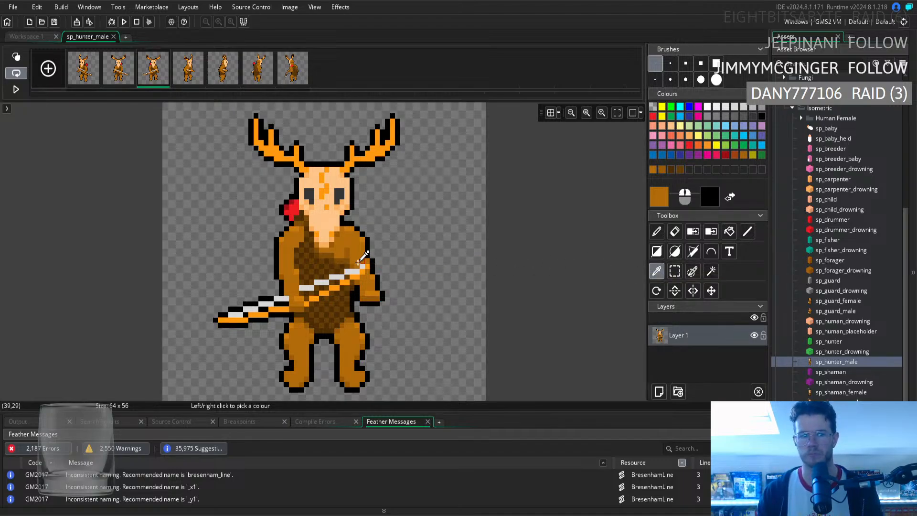
# Erase the section of the bow that sticks out beyond the hunter's body in the mirrored frame
pyautogui.click(675, 232)
pyautogui.click(216, 319)
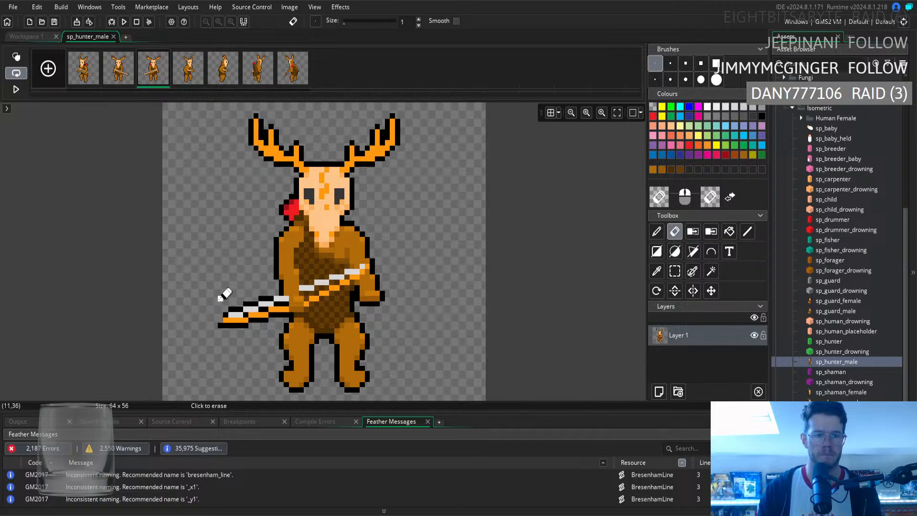
pyautogui.moveTo(220, 298)
pyautogui.mouseDown()
pyautogui.moveTo(230, 290)
pyautogui.moveTo(247, 308)
pyautogui.moveTo(246, 330)
pyautogui.moveTo(268, 302)
pyautogui.moveTo(270, 311)
pyautogui.moveTo(271, 299)
pyautogui.moveTo(279, 313)
pyautogui.moveTo(263, 319)
pyautogui.moveTo(281, 308)
pyautogui.mouseUp()
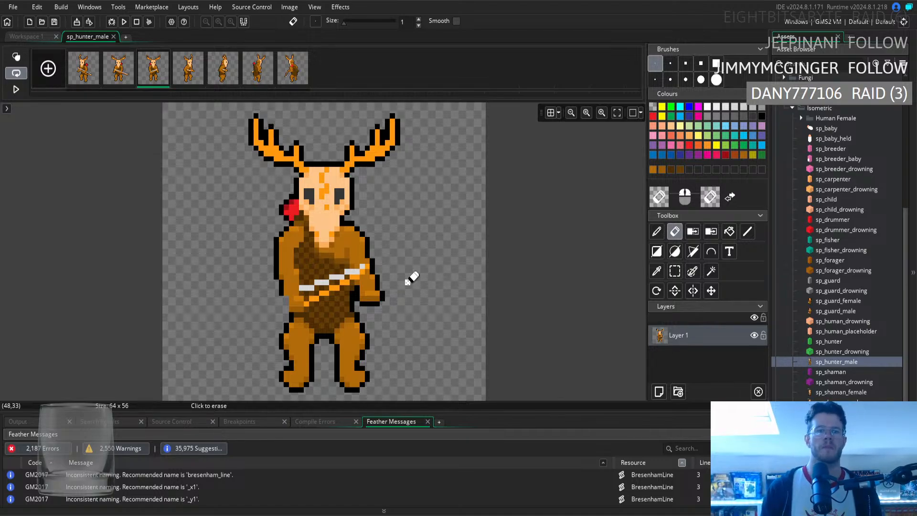
# Paint over the bow's lower end on the torso with the two alternating browns sampled from the checkered tunic
pyautogui.click(657, 271)
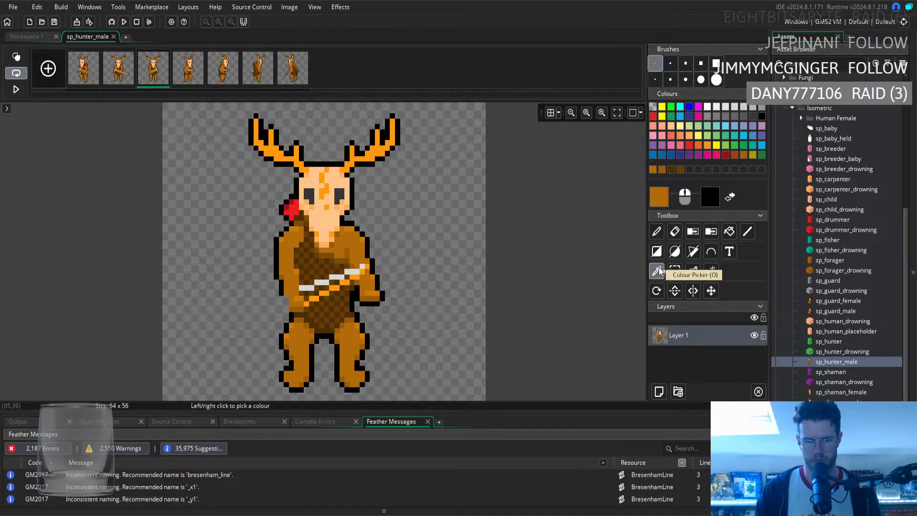
pyautogui.click(311, 308)
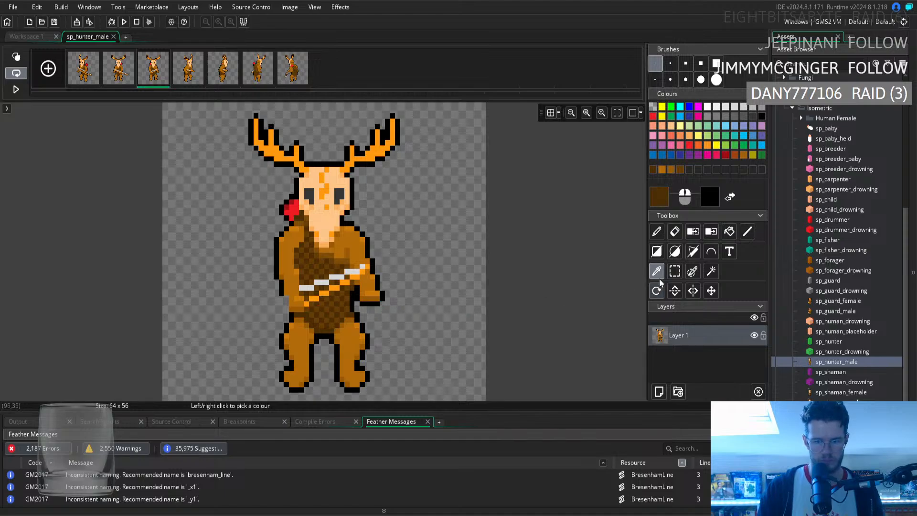
pyautogui.press('d')
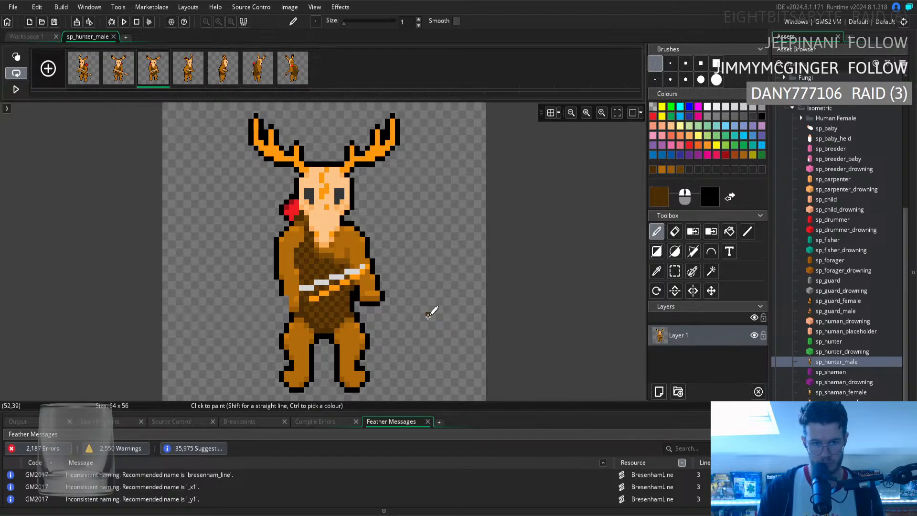
pyautogui.click(657, 271)
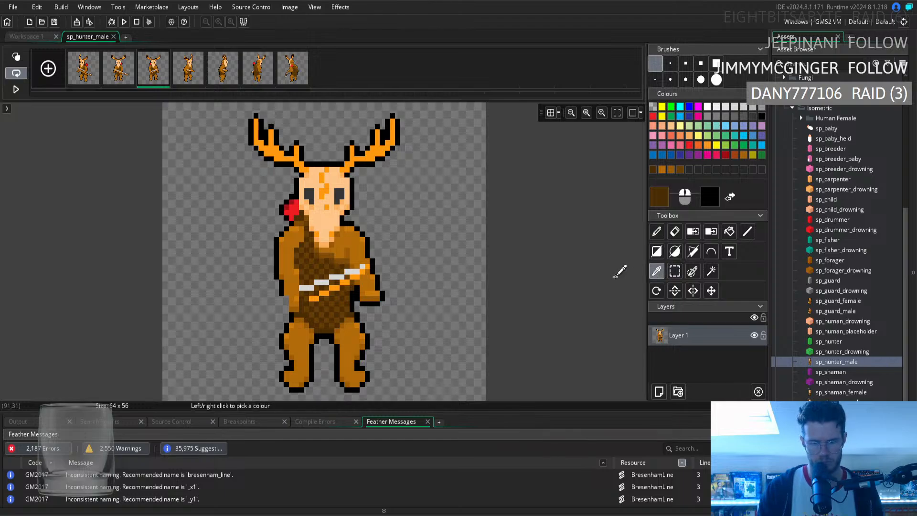
pyautogui.click(328, 311)
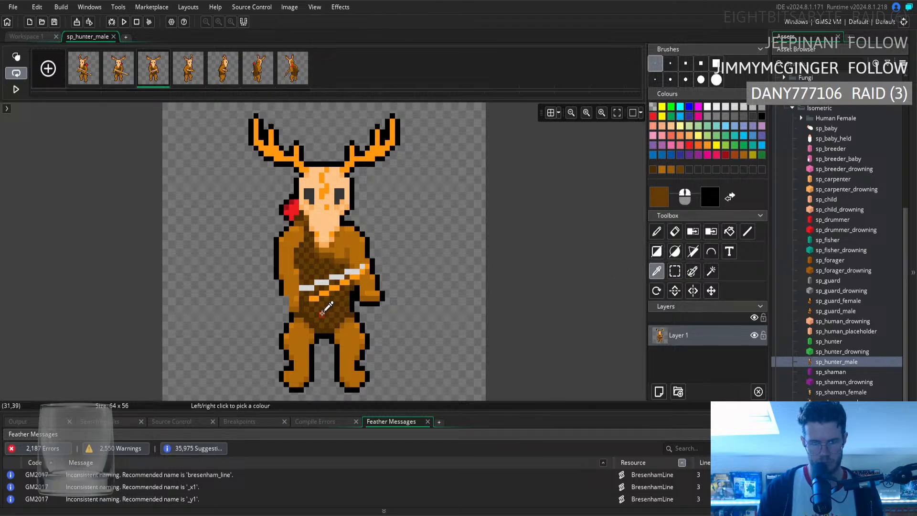
pyautogui.click(655, 234)
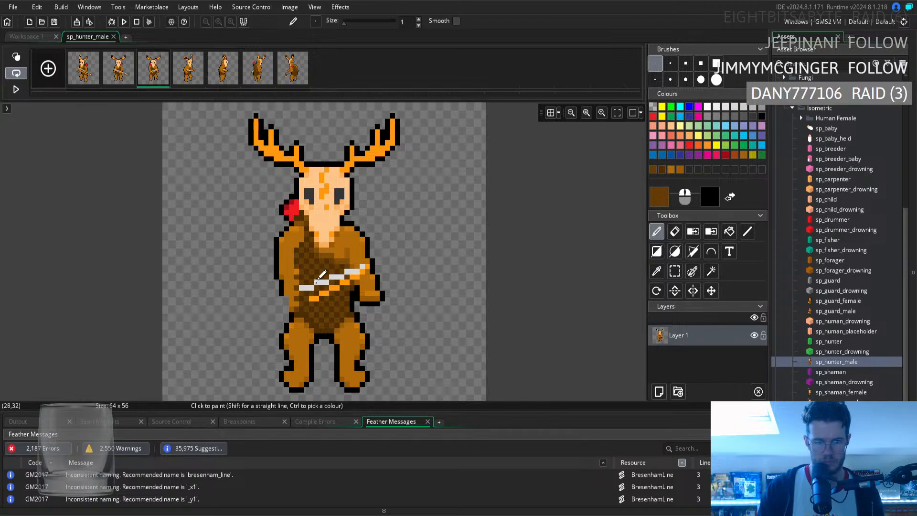
pyautogui.click(657, 271)
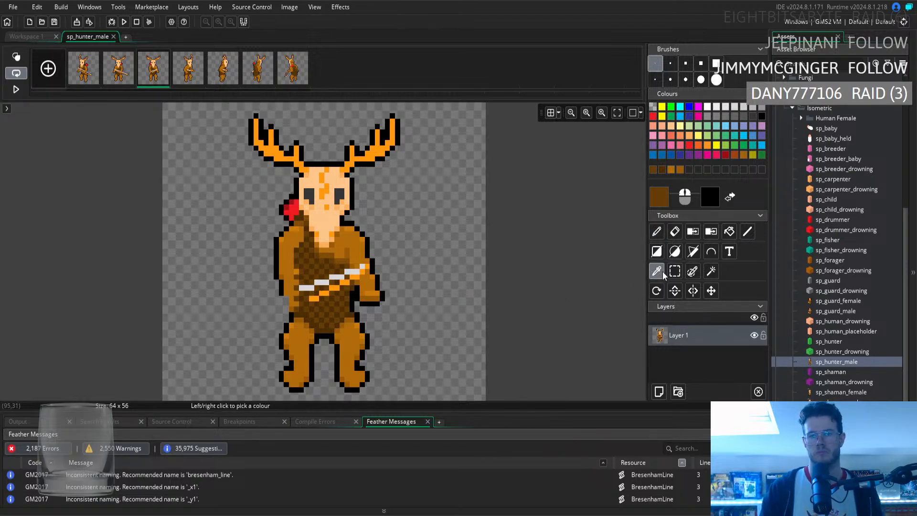
pyautogui.click(318, 302)
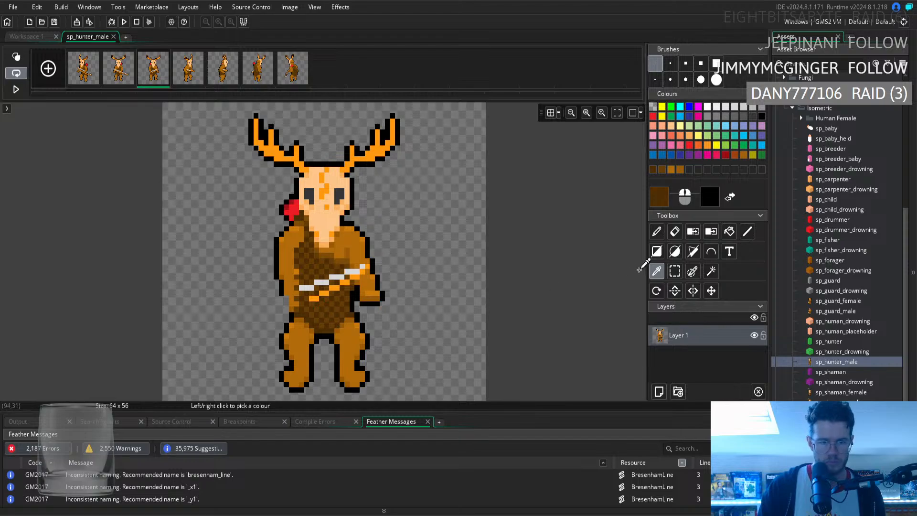
pyautogui.click(657, 231)
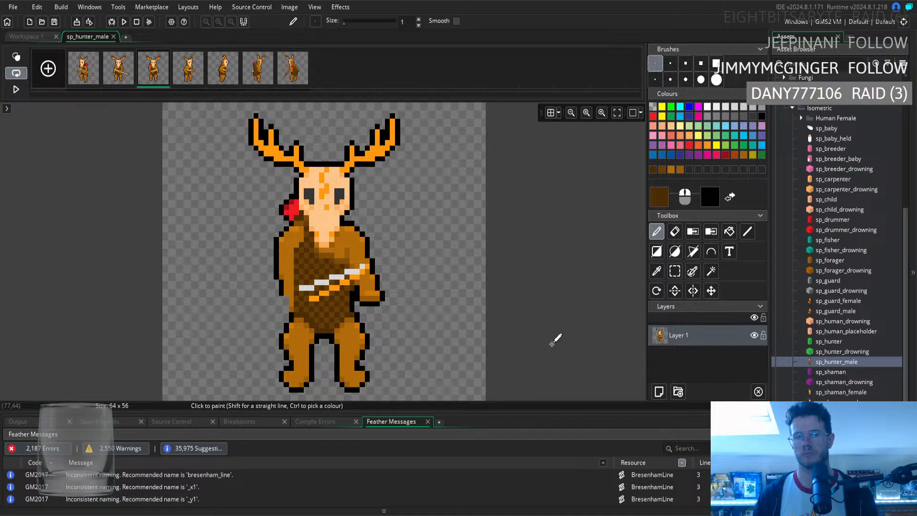
# Repair the arm where the bow was removed, using black sampled from the outline and brown sampled from the arm
pyautogui.click(659, 272)
pyautogui.click(289, 314)
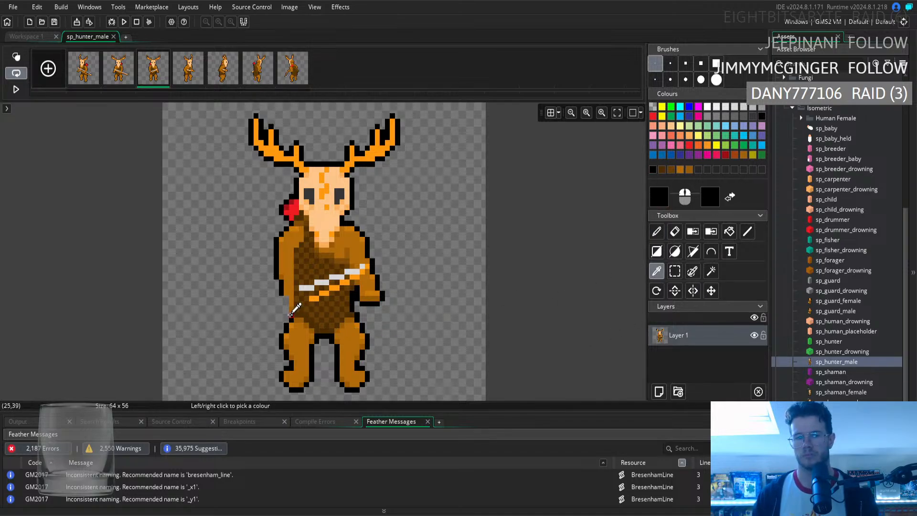
pyautogui.click(657, 231)
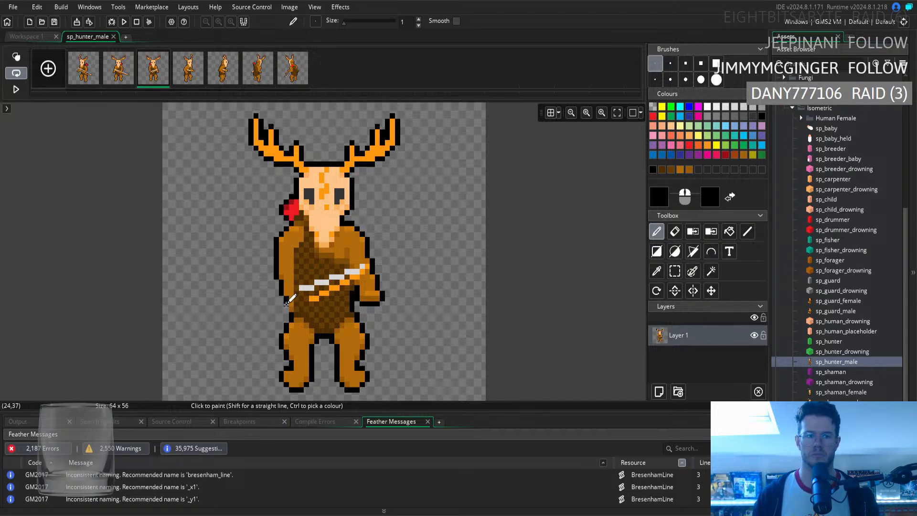
pyautogui.click(657, 271)
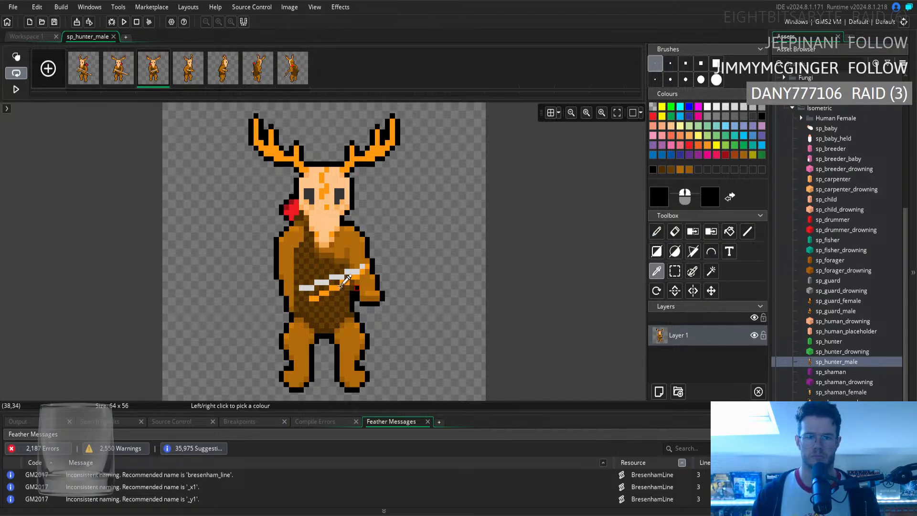
pyautogui.click(282, 277)
pyautogui.click(657, 232)
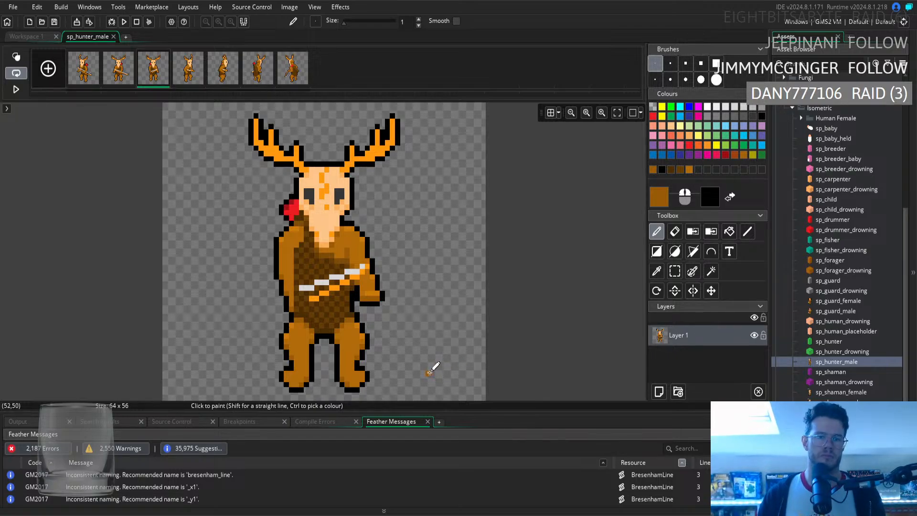
# Cover the bow and string across the torso with a checkered pattern of the tunic's dark and medium browns
pyautogui.click(657, 271)
pyautogui.click(308, 295)
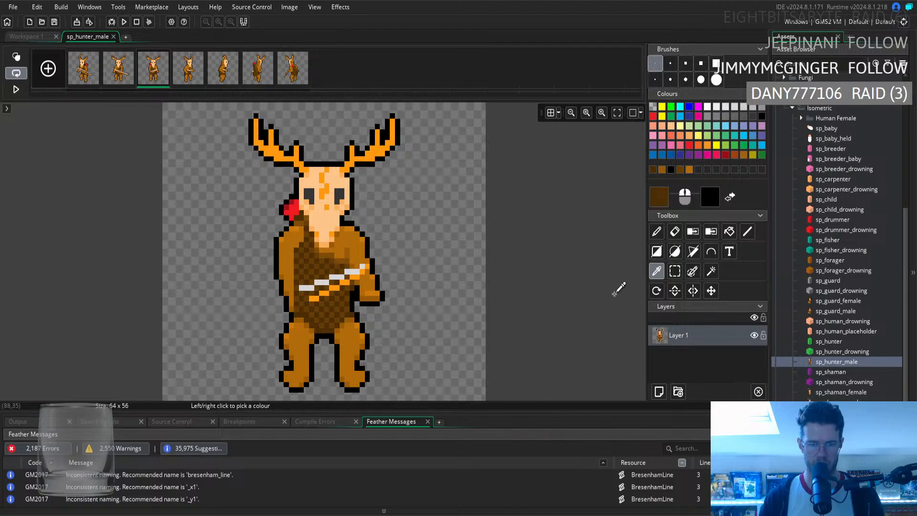
pyautogui.click(658, 232)
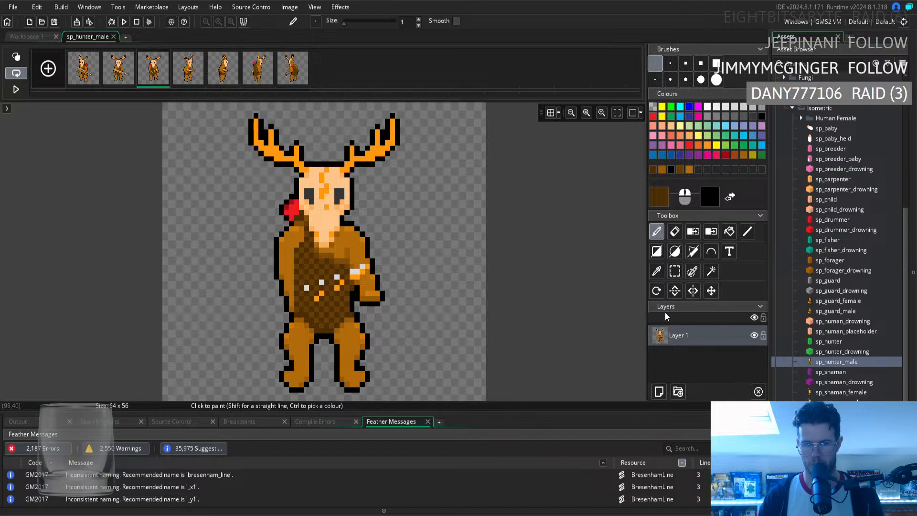
pyautogui.click(658, 275)
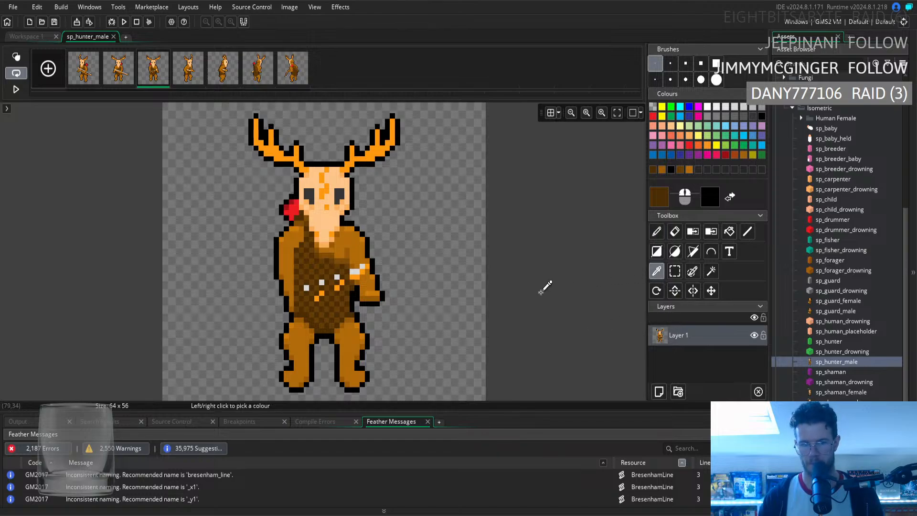
pyautogui.click(333, 301)
pyautogui.click(657, 231)
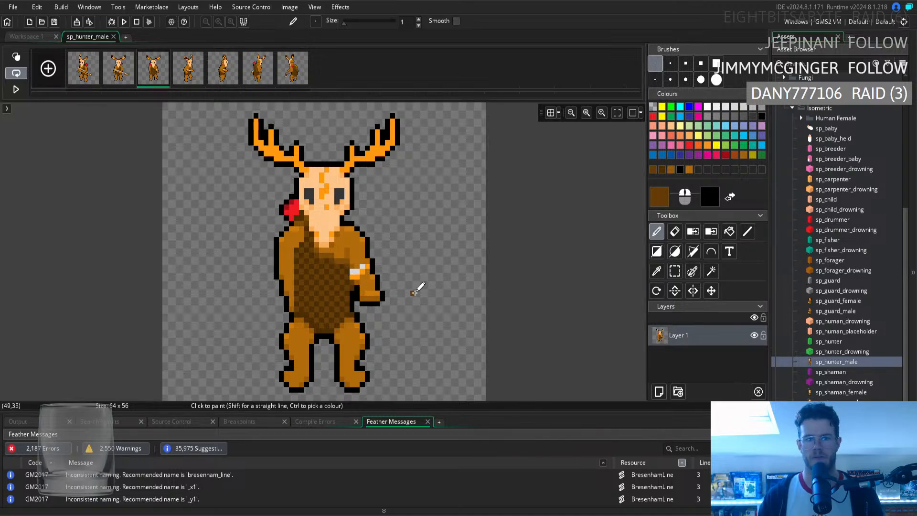
# Paint over the leftover bow pixels at the torso's edge beside the bent arm with the tunic's browns
pyautogui.click(658, 276)
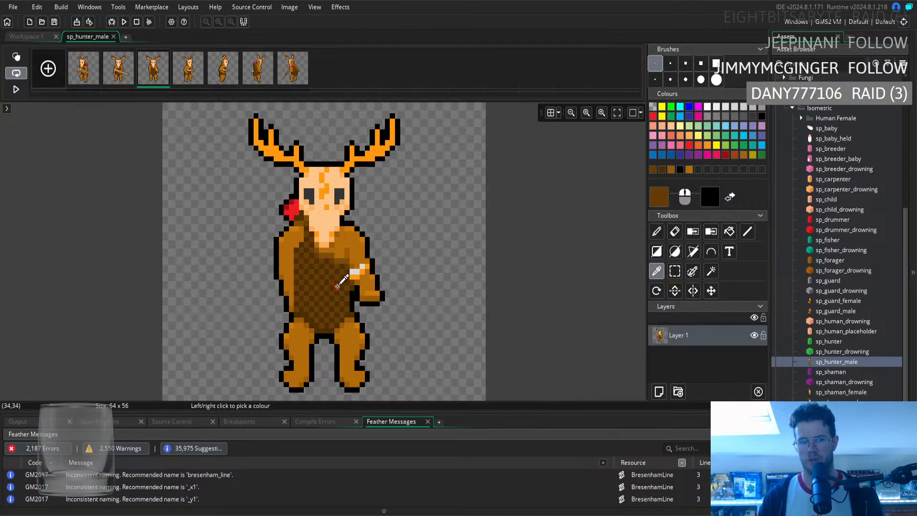
pyautogui.click(657, 231)
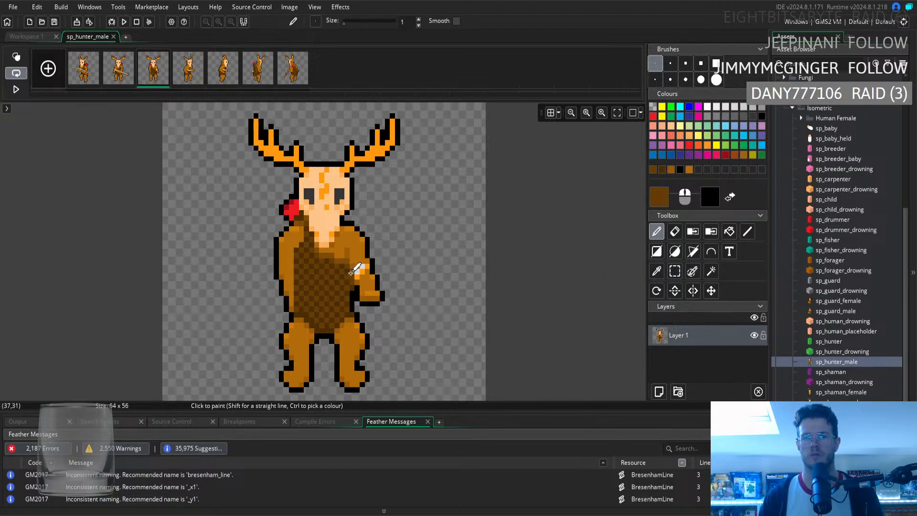
pyautogui.click(657, 271)
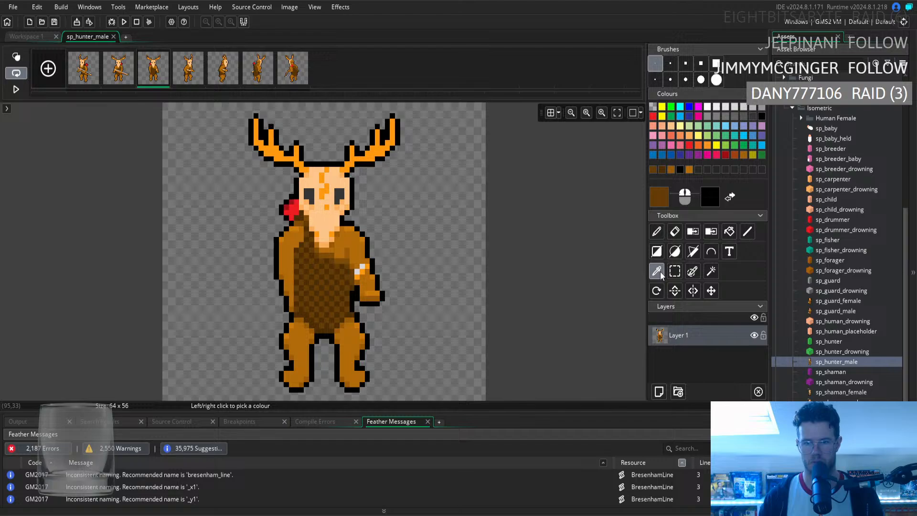
pyautogui.click(342, 288)
pyautogui.click(657, 231)
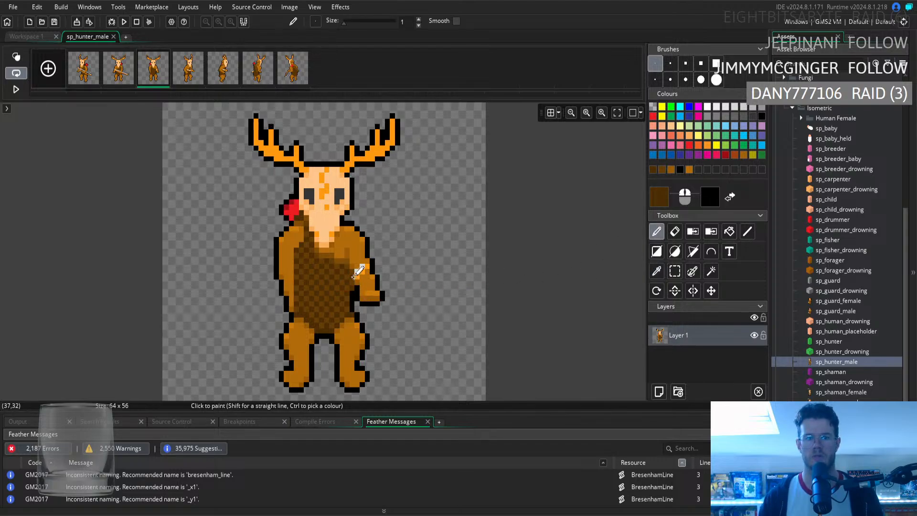
# Sample the lighter brown from the bent arm and paint over the last bow pixels on it
pyautogui.click(657, 271)
pyautogui.click(358, 257)
pyautogui.click(657, 232)
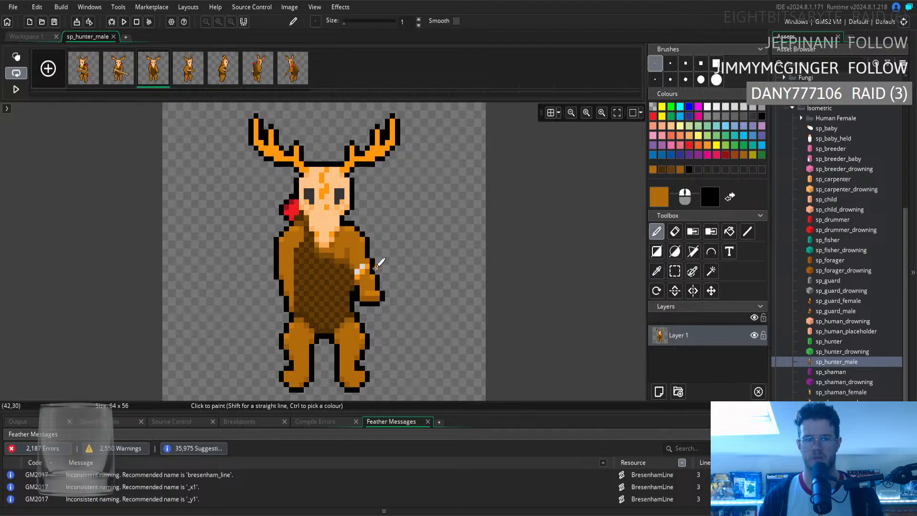
pyautogui.click(357, 271)
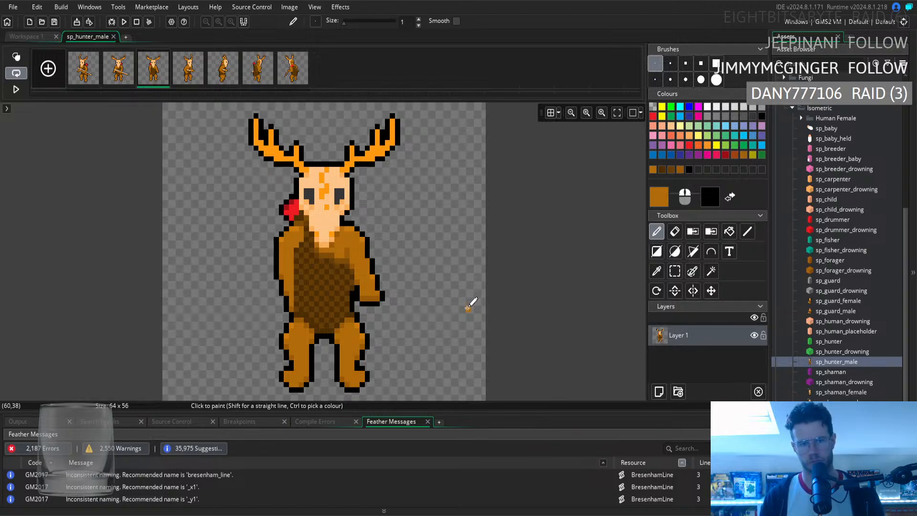
# Sample a lighter orange-brown from the hunter's shoulder and ready the Pencil with it
pyautogui.click(657, 271)
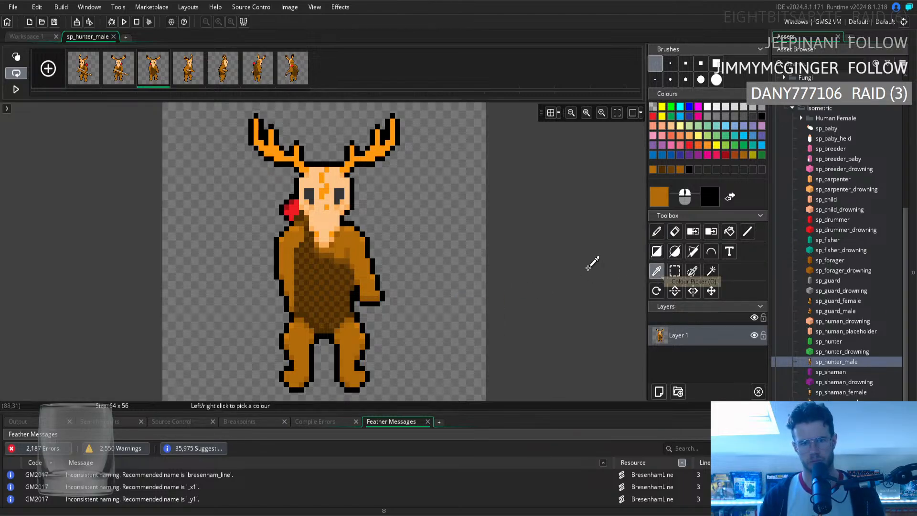
pyautogui.click(369, 235)
pyautogui.press('d')
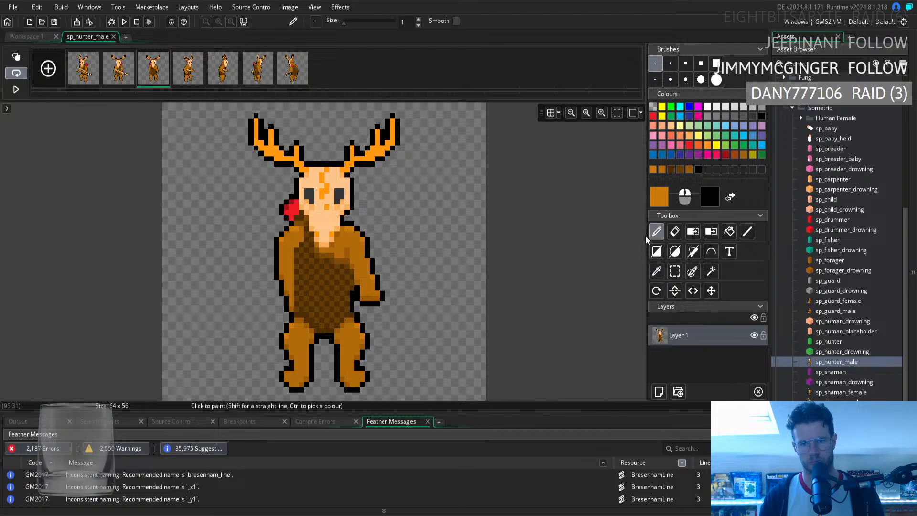
# Compare the edited third frame with the second and fourth frames
pyautogui.click(120, 78)
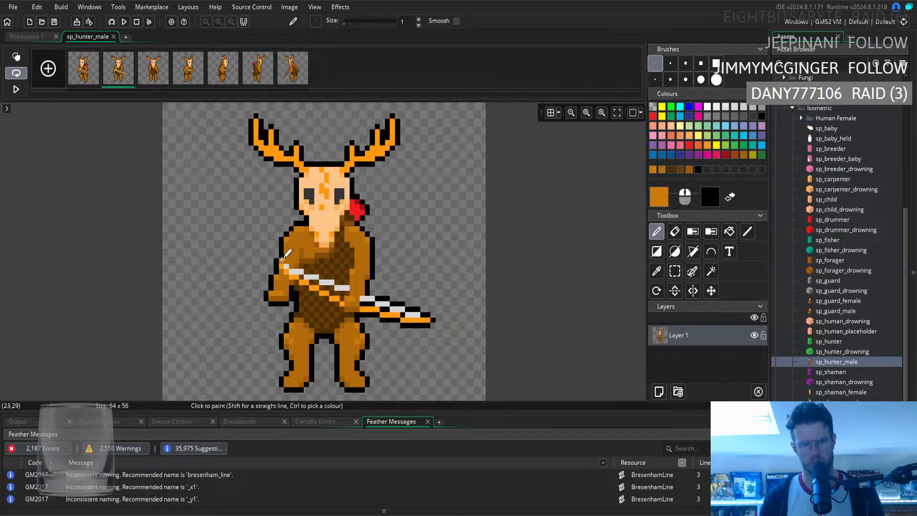
pyautogui.click(189, 76)
pyautogui.click(155, 74)
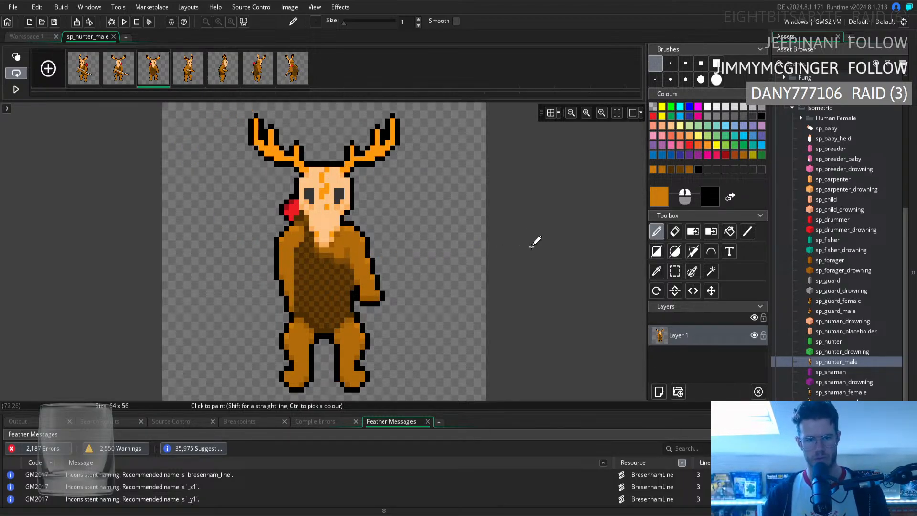
# Sample the orange-brown from the hunter's shoulder in the second frame and ready the Pencil with it
pyautogui.click(124, 67)
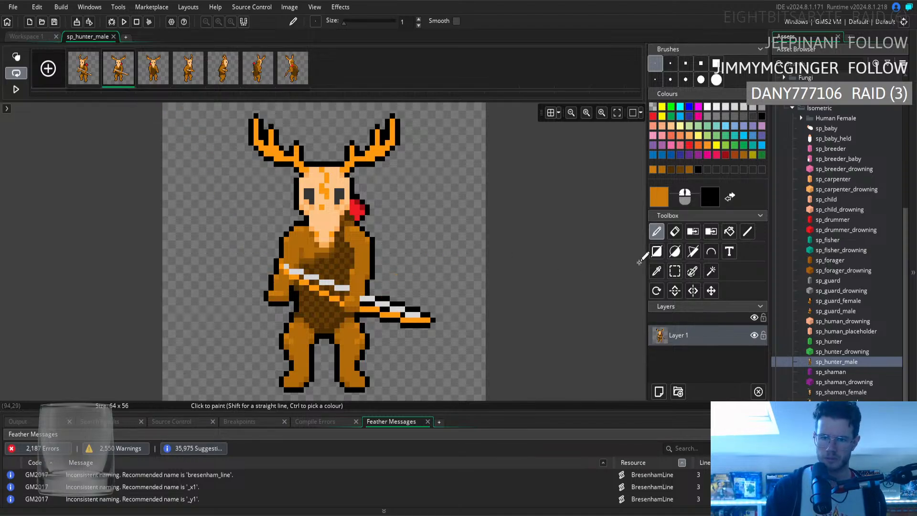
pyautogui.click(657, 270)
pyautogui.click(360, 234)
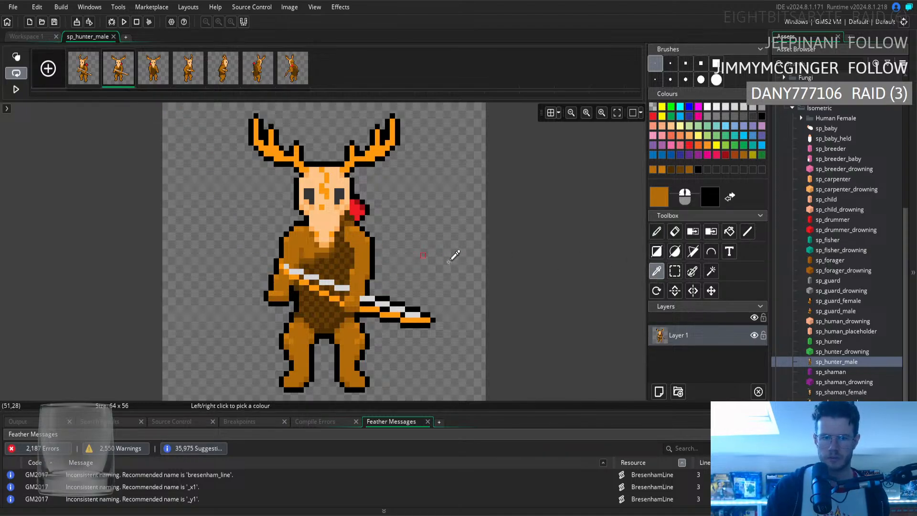
pyautogui.click(657, 231)
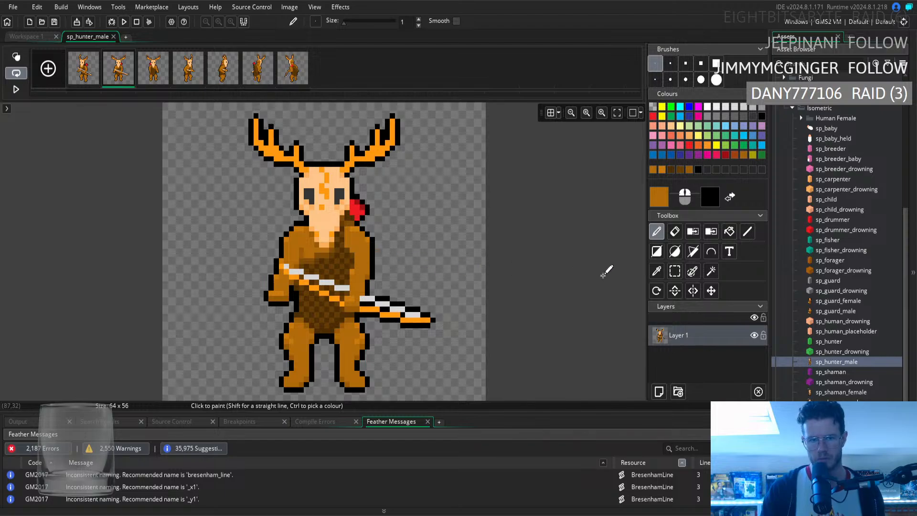
# Compare the hunter's torso shading in the first and second frames
pyautogui.click(81, 80)
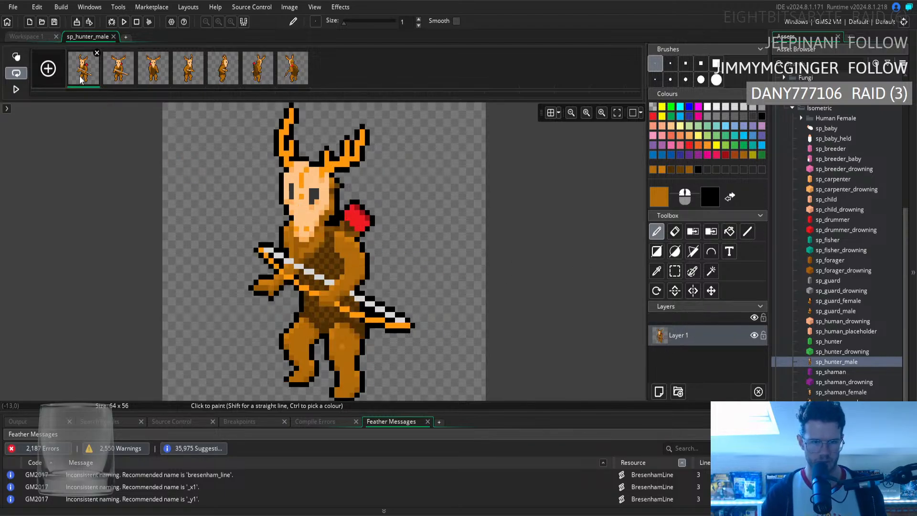
pyautogui.click(123, 84)
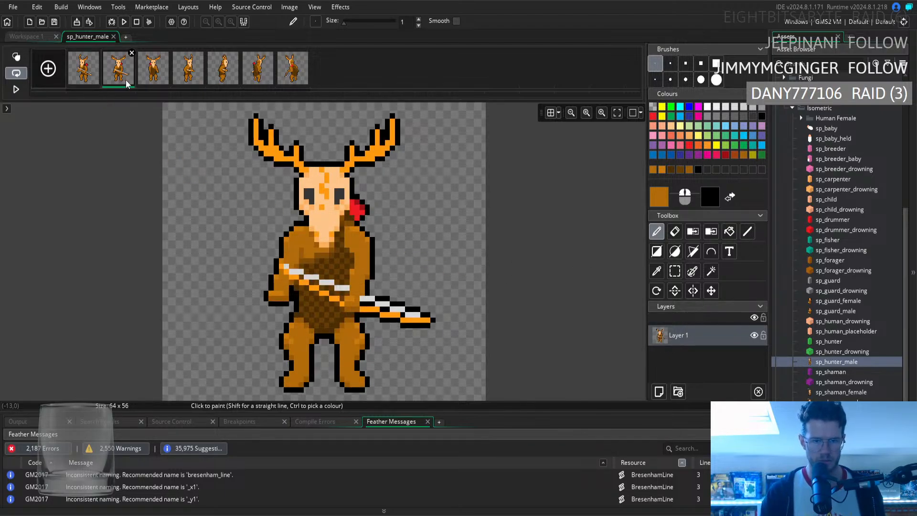
pyautogui.click(91, 82)
pyautogui.click(119, 83)
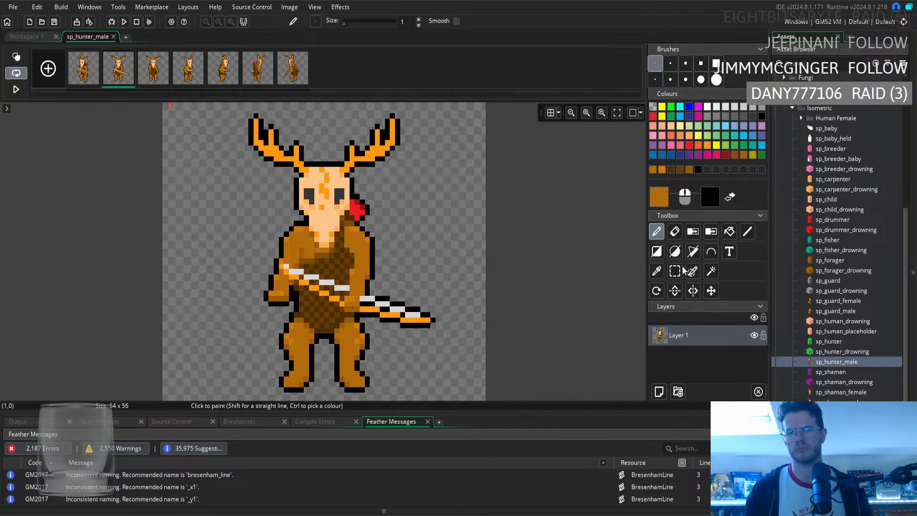
# Sample the darker brown directly below the skull's snout in the second frame and ready the Pencil with it
pyautogui.click(657, 271)
pyautogui.click(325, 251)
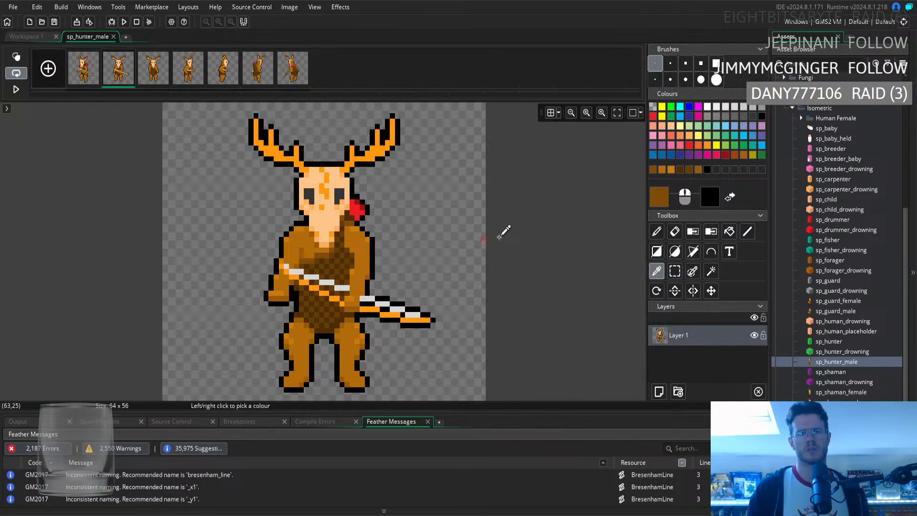
pyautogui.click(658, 232)
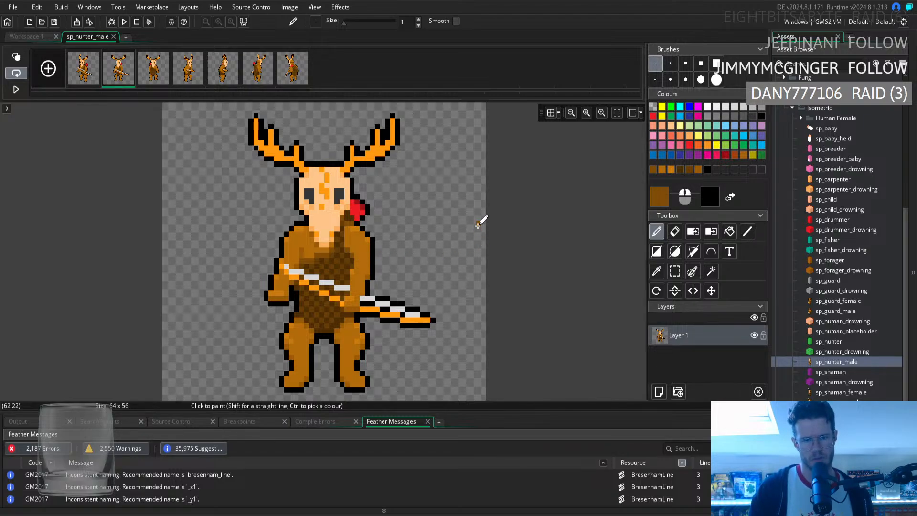
# Sample the lighter brown from the shoulder below the red quiver in the third frame and ready the Pencil with it
pyautogui.click(146, 84)
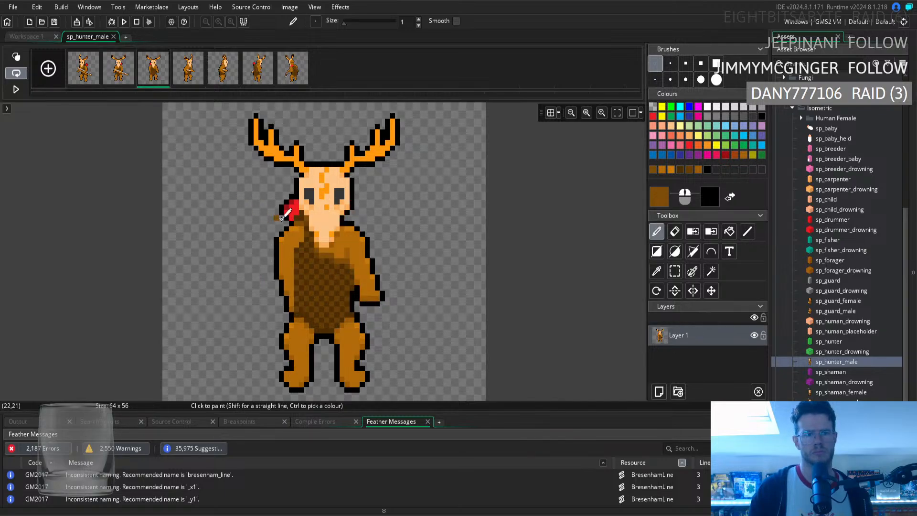
pyautogui.click(657, 271)
pyautogui.click(292, 240)
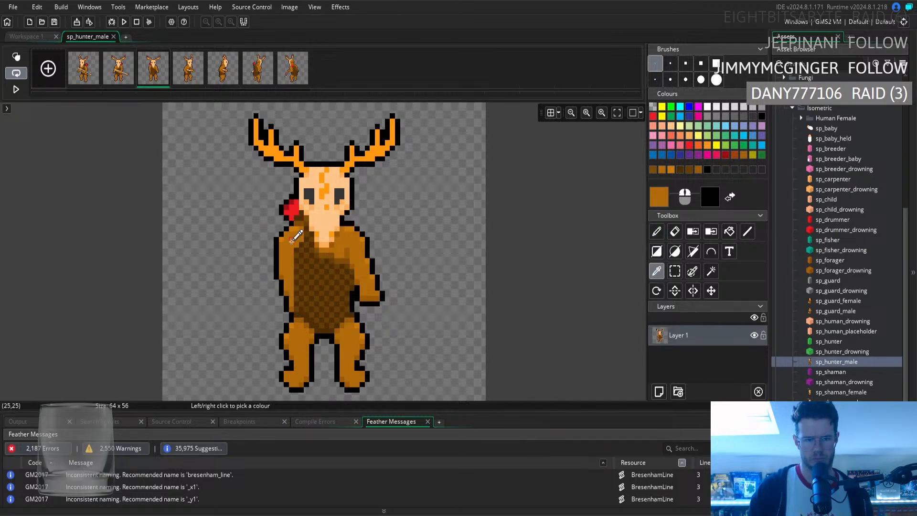
pyautogui.click(657, 232)
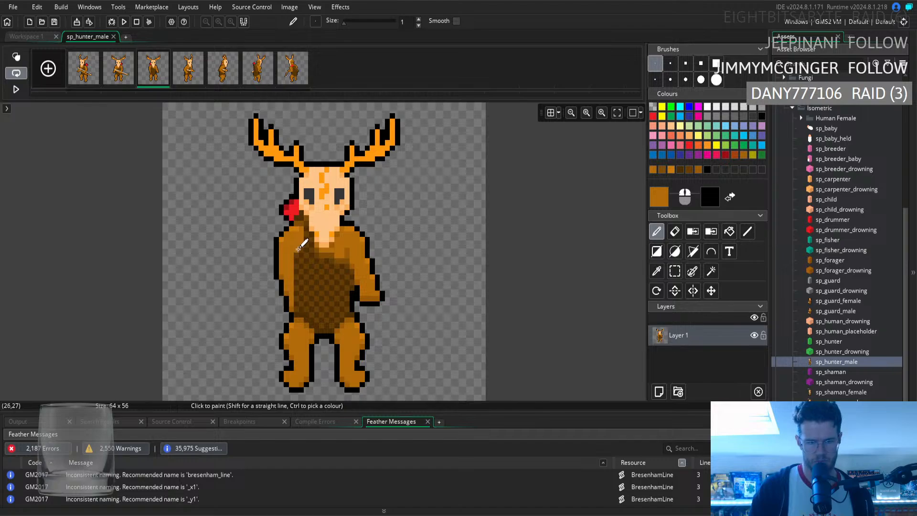
# Sample the darker brown from the inner edge of the straight arm in the second frame and ready the Pencil with it
pyautogui.click(122, 81)
pyautogui.click(658, 272)
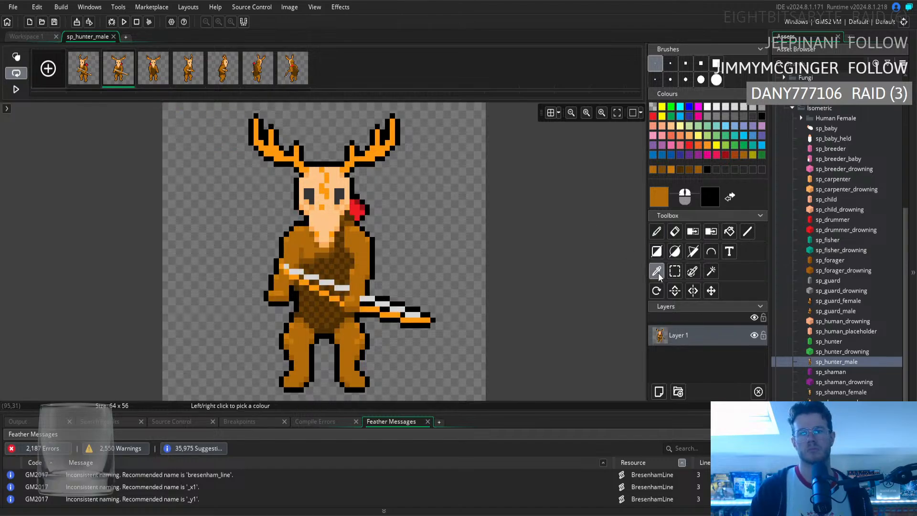
pyautogui.click(356, 250)
pyautogui.click(650, 232)
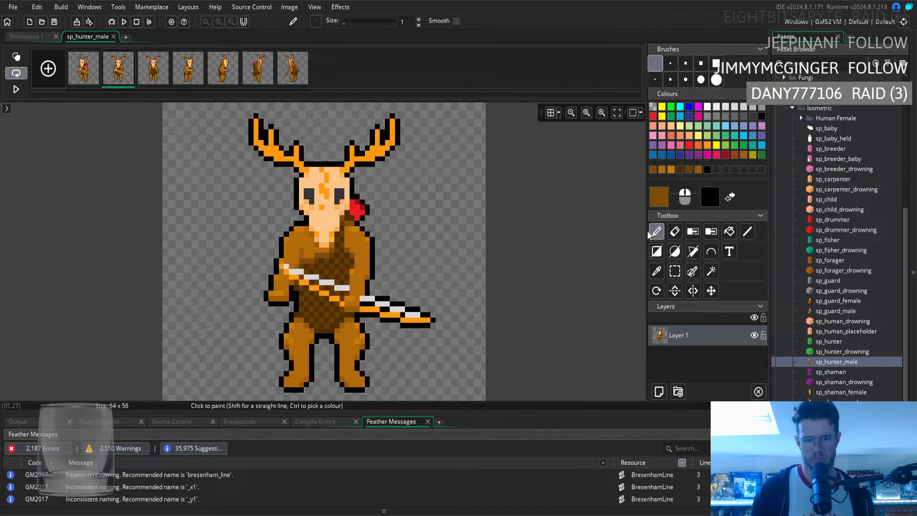
# Select the dark strap pixels beside the skull's snout in the third frame and turn them into a custom brush
pyautogui.click(164, 78)
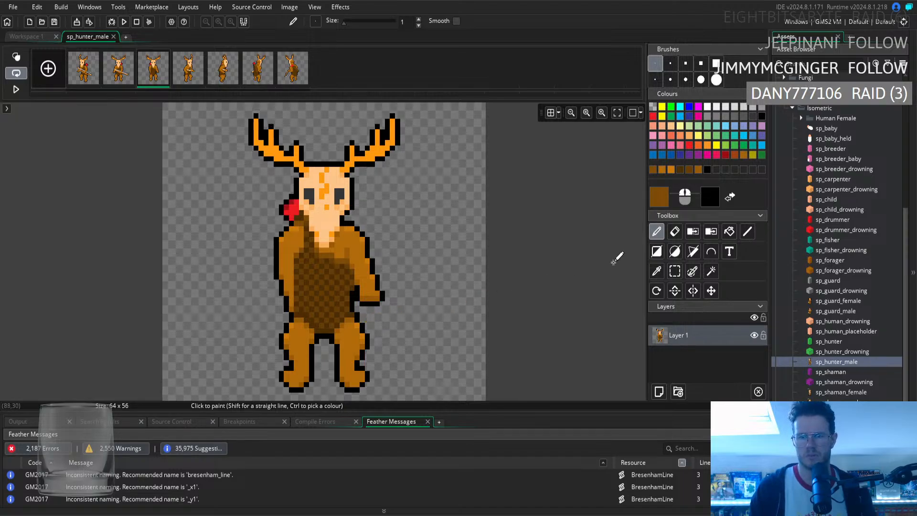
pyautogui.click(675, 271)
pyautogui.moveTo(304, 232); pyautogui.dragTo(312, 250)
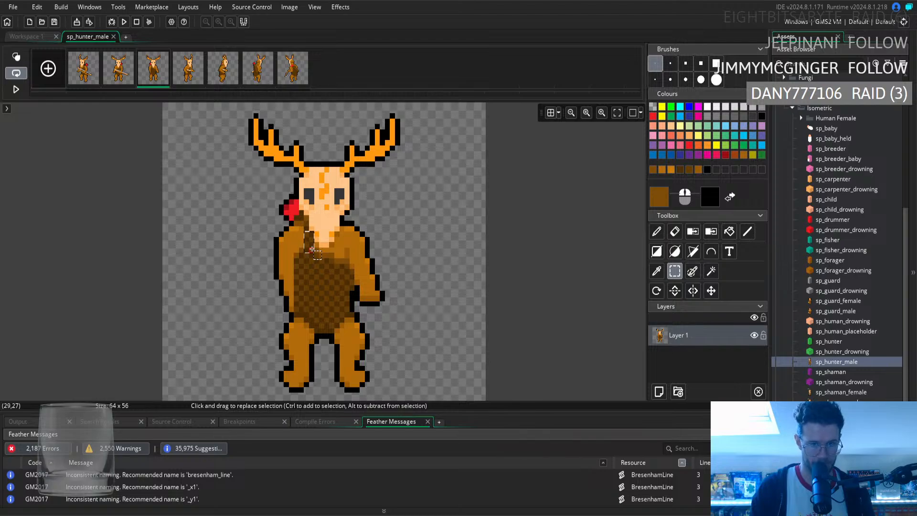
pyautogui.hotkey('ctrl', 'b')
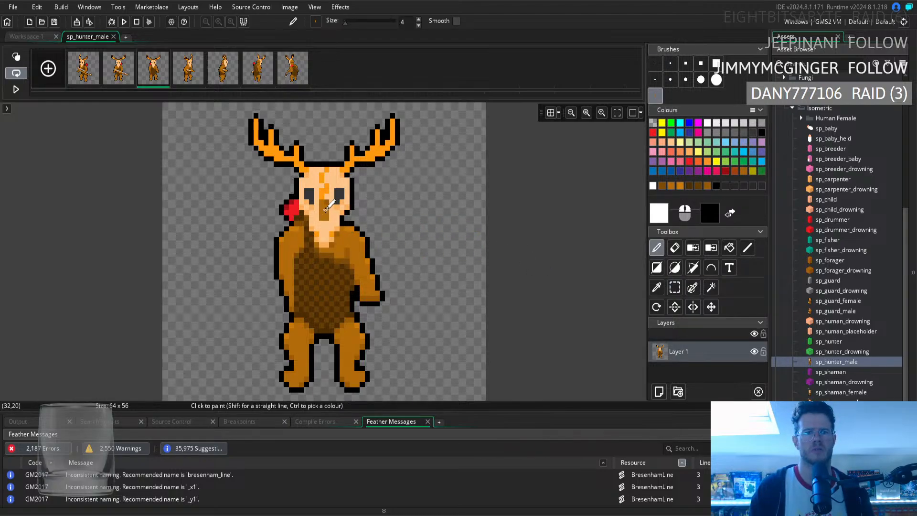
# Make a second, smaller custom brush of size 3 from the strap pixels beside the snout
pyautogui.click(675, 287)
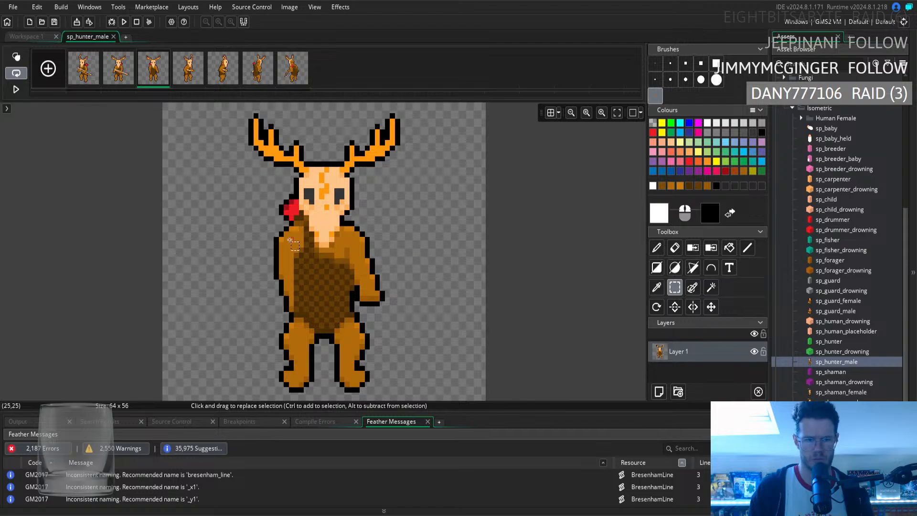
pyautogui.moveTo(306, 234); pyautogui.dragTo(313, 246)
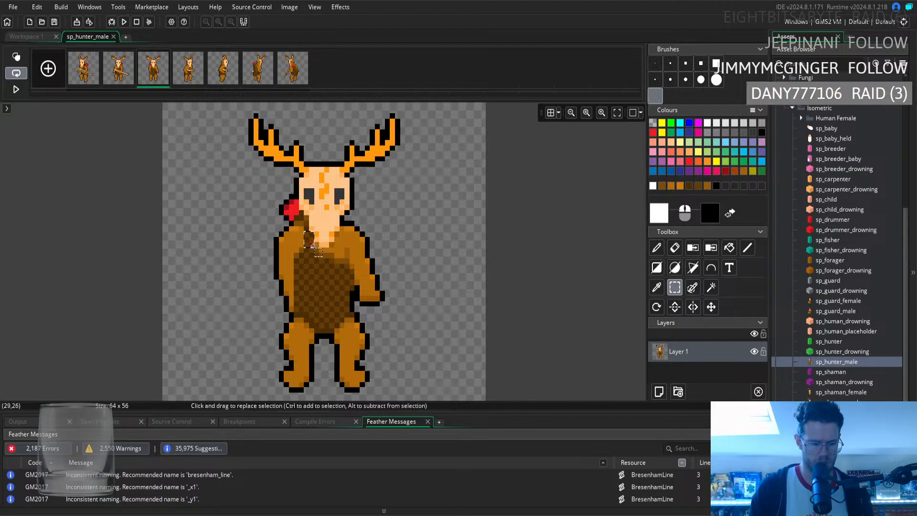
pyautogui.hotkey('ctrl', 'b')
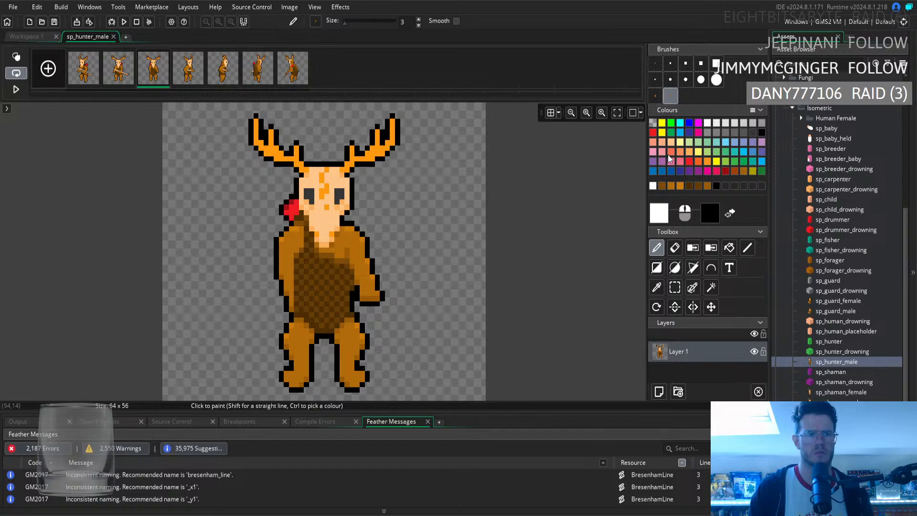
# Compare the second and third frames, and try reselecting the dark strap pixels beside the skull's snout
pyautogui.click(118, 71)
pyautogui.click(153, 79)
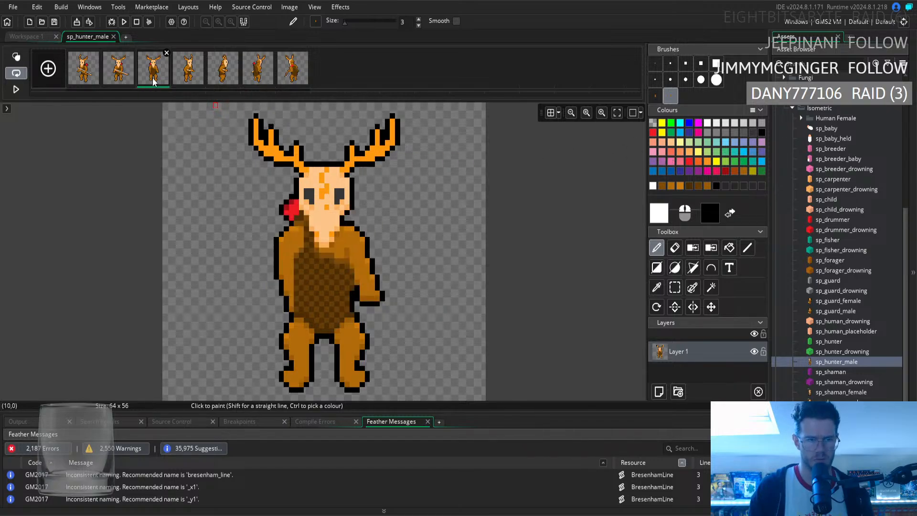
pyautogui.click(677, 288)
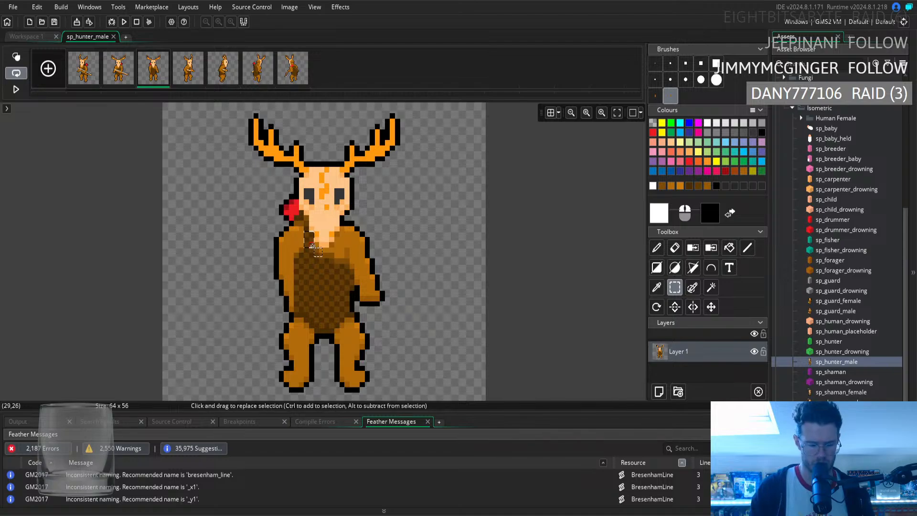
pyautogui.press('d')
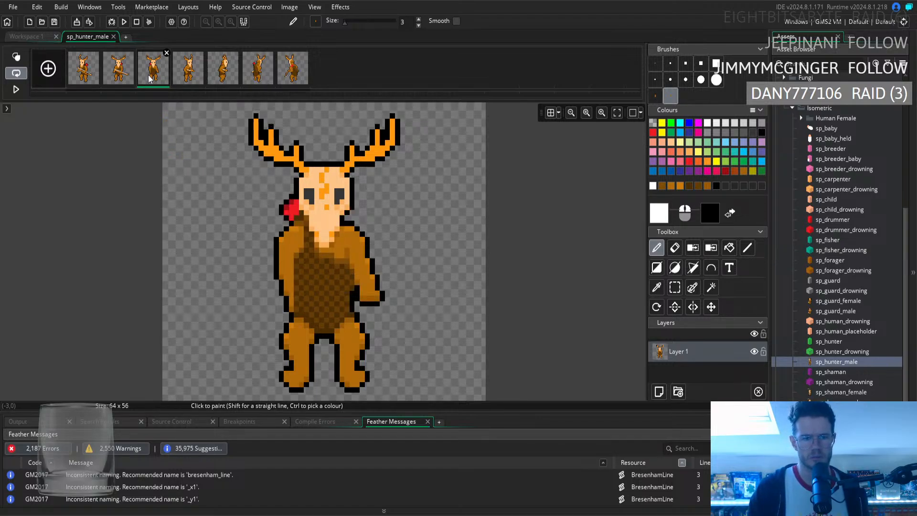
pyautogui.click(675, 287)
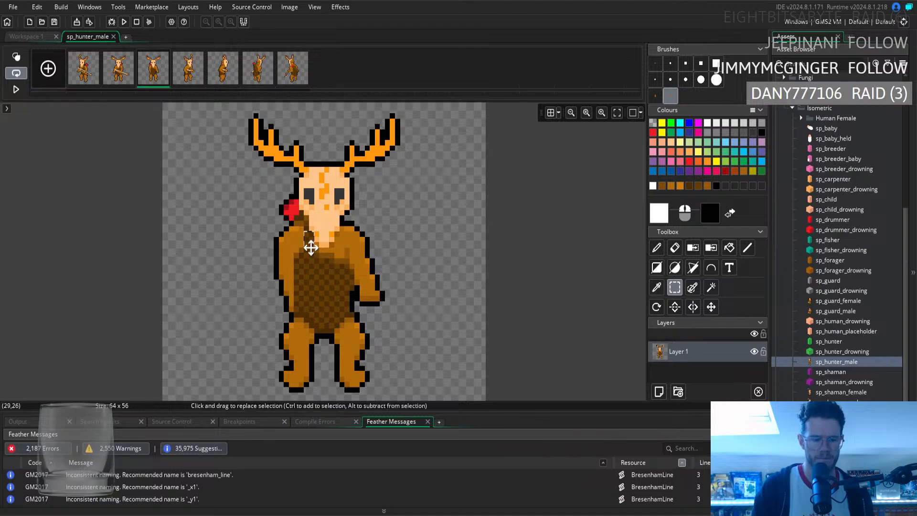
pyautogui.press('d')
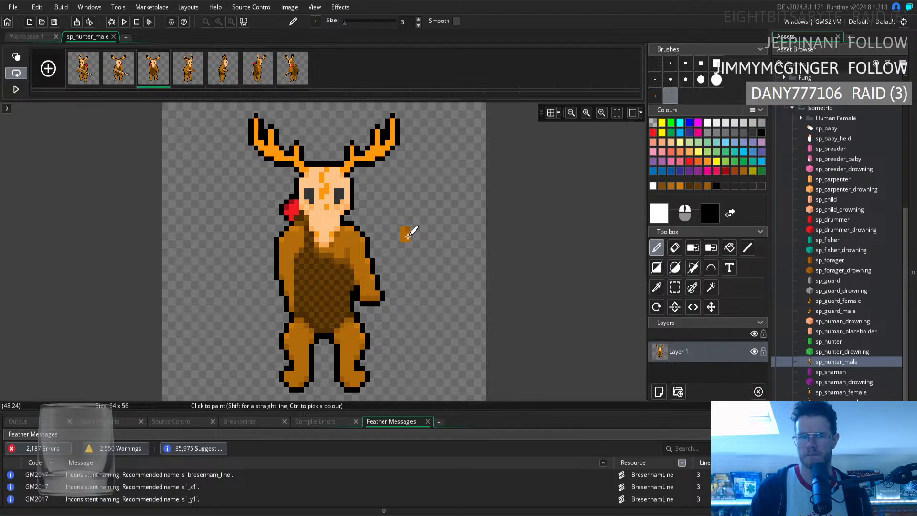
# Sample the shoulder's brown next to the strap in the third frame and ready the Pencil with it
pyautogui.click(660, 288)
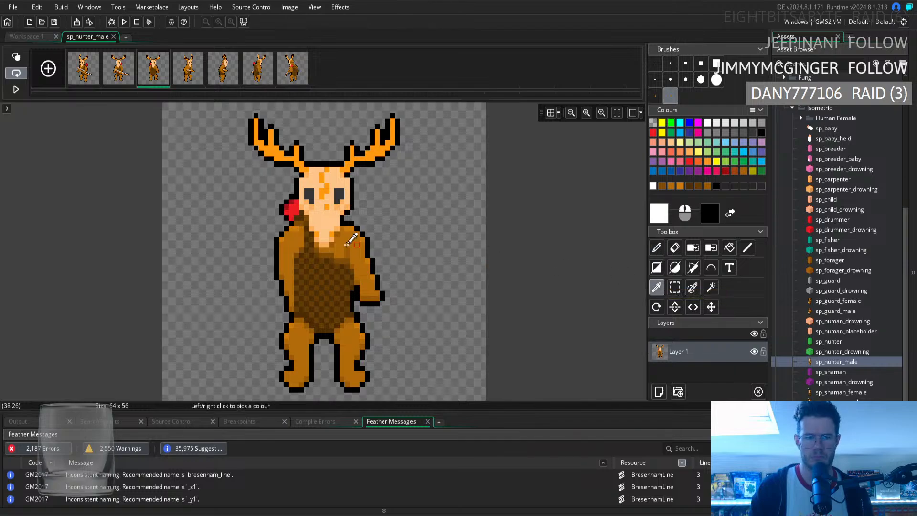
pyautogui.click(296, 238)
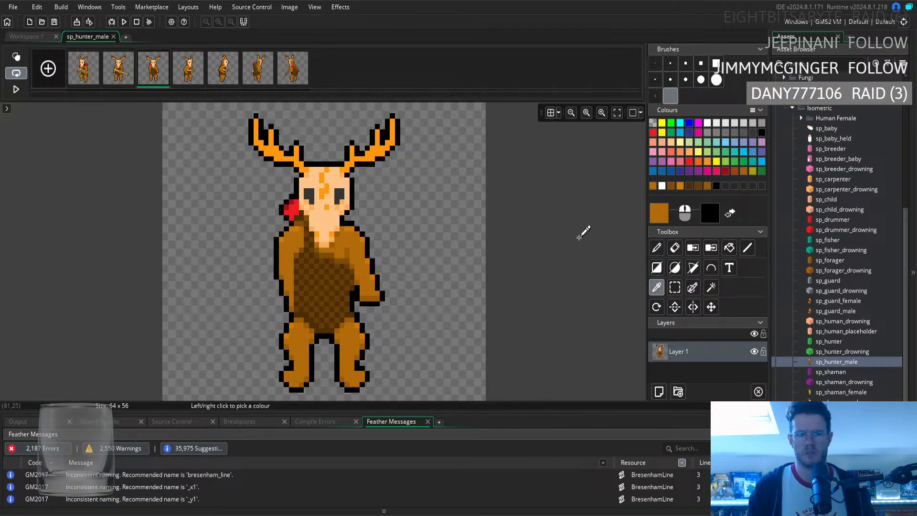
pyautogui.click(658, 248)
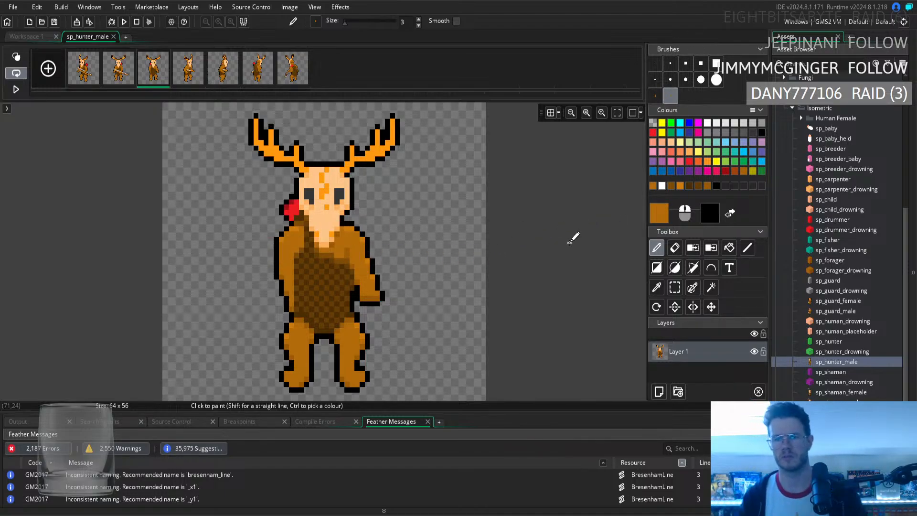
# Select a larger block of shoulder and strap pixels beside the snout and turn it into a size 6 custom brush
pyautogui.click(675, 287)
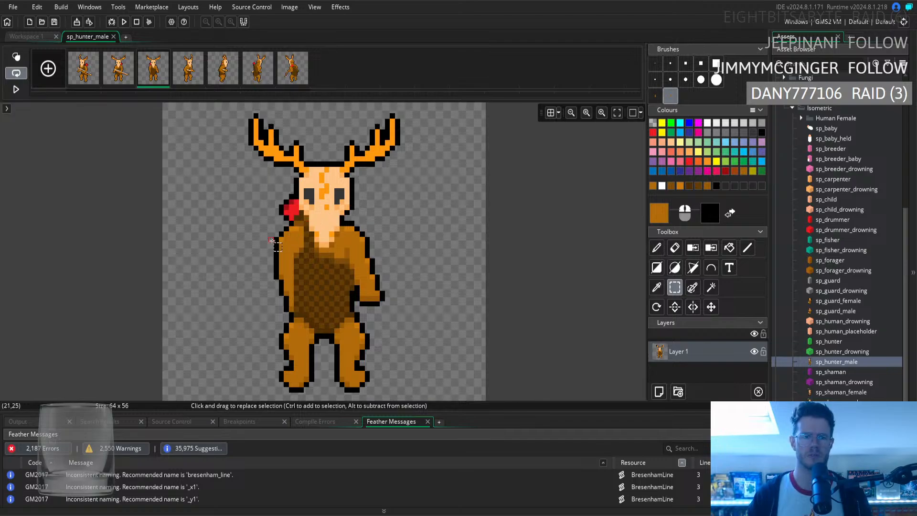
pyautogui.moveTo(299, 258); pyautogui.dragTo(313, 235)
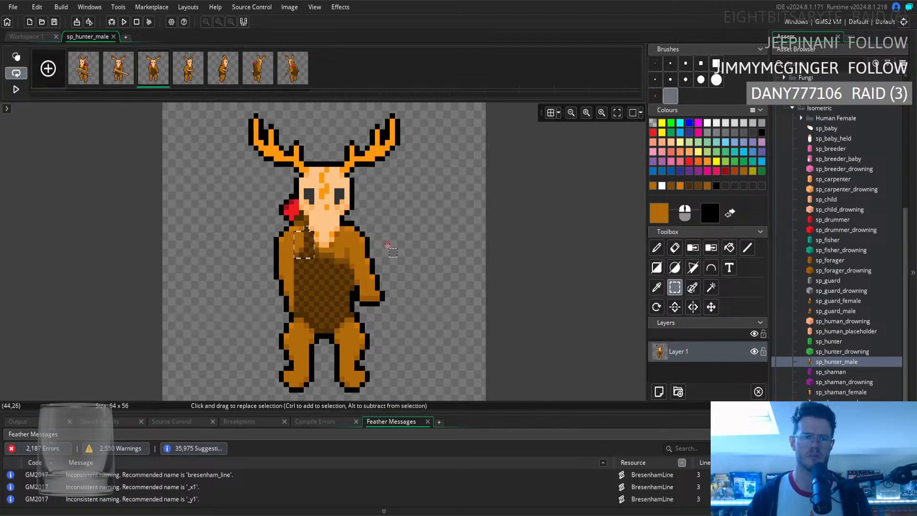
pyautogui.hotkey('ctrl', 'b')
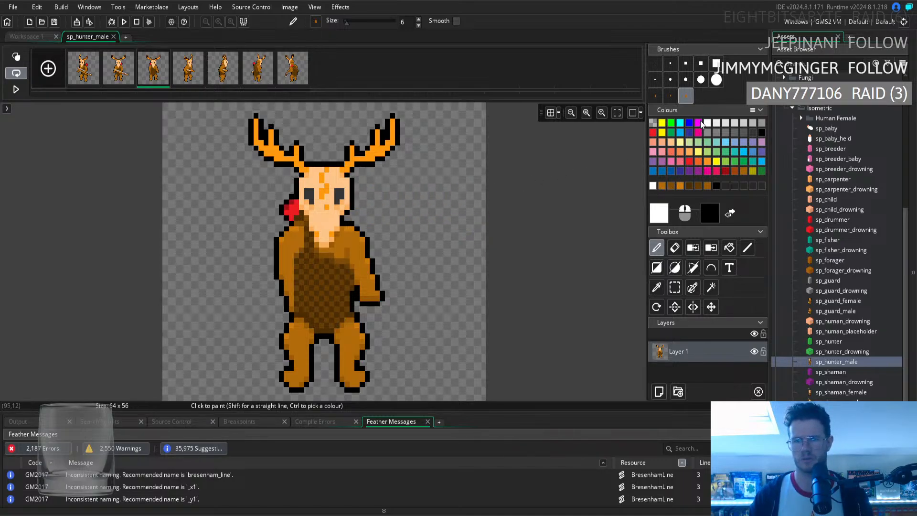
# Try a grey drawing colour from the palette and set the colour back to white
pyautogui.click(718, 125)
pyautogui.click(718, 130)
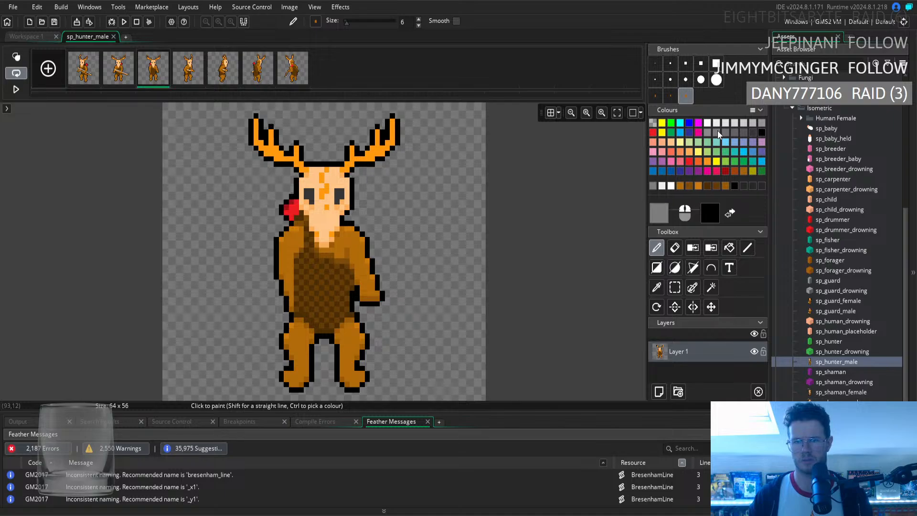
pyautogui.click(708, 124)
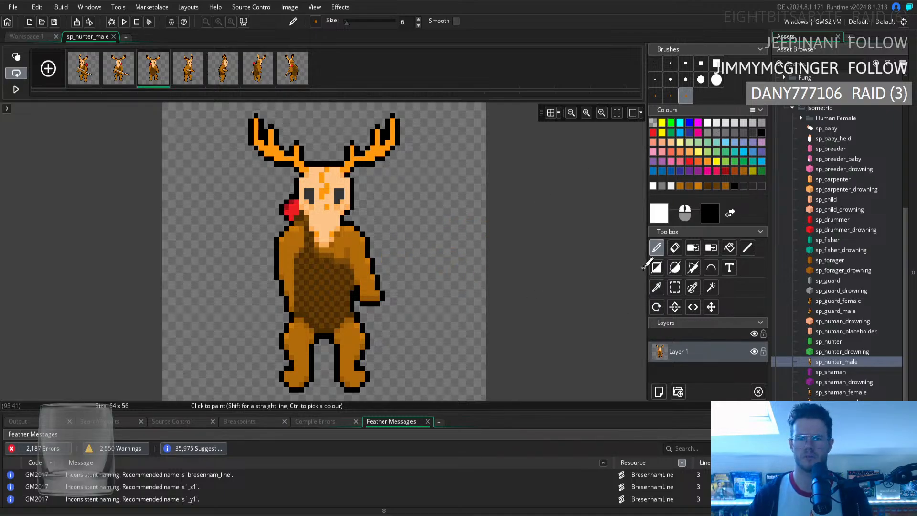
# Close and reopen the image editor of sp_hunter_male, and ready the rectangular selection tool on the third frame
pyautogui.click(675, 287)
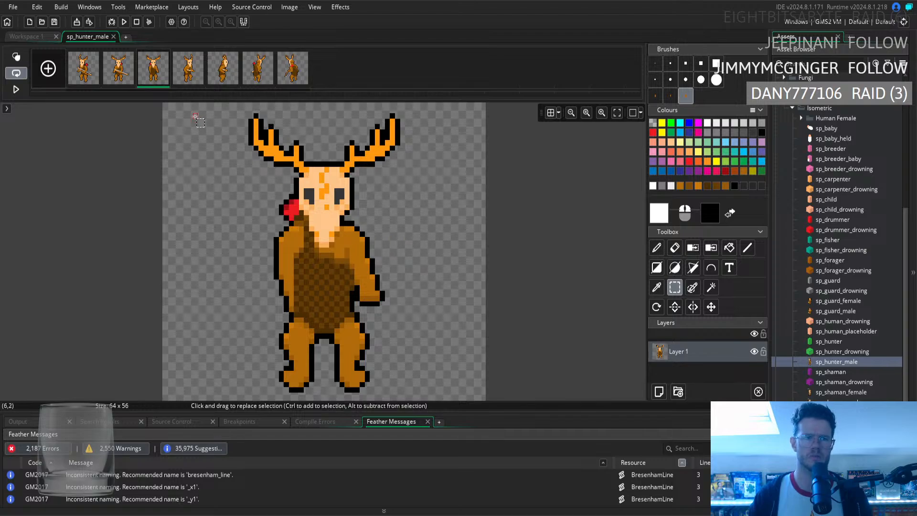
pyautogui.click(114, 37)
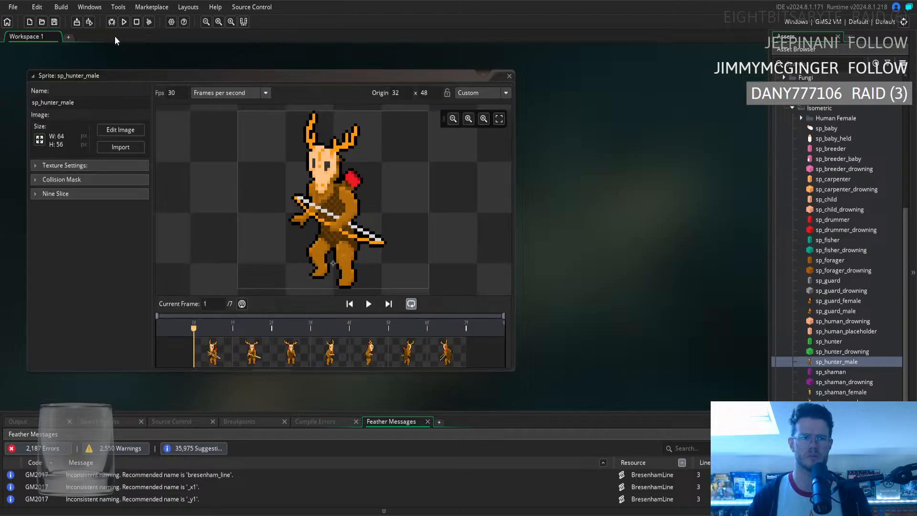
pyautogui.click(121, 130)
pyautogui.click(675, 288)
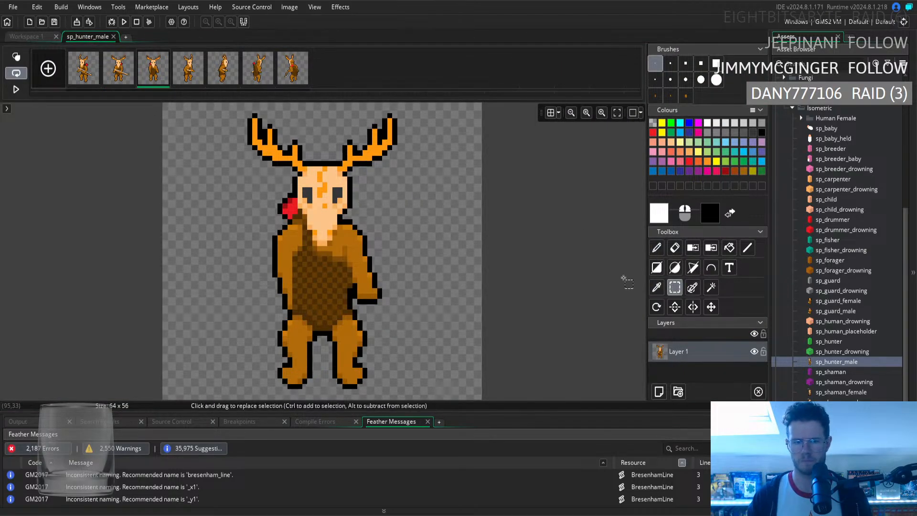
# Select the shoulder and strap pixels beside the snout again and try them as a custom brush on the empty canvas
pyautogui.moveTo(313, 231); pyautogui.dragTo(293, 257)
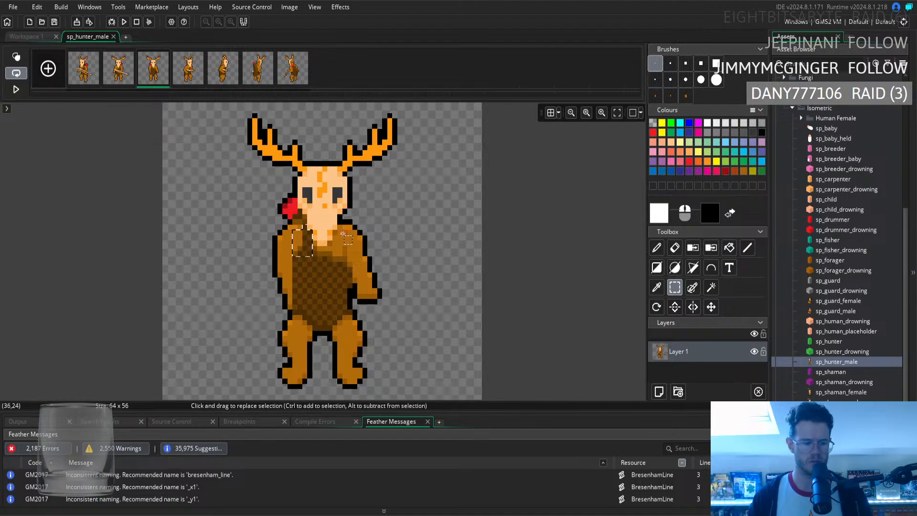
pyautogui.hotkey('ctrl', 'b')
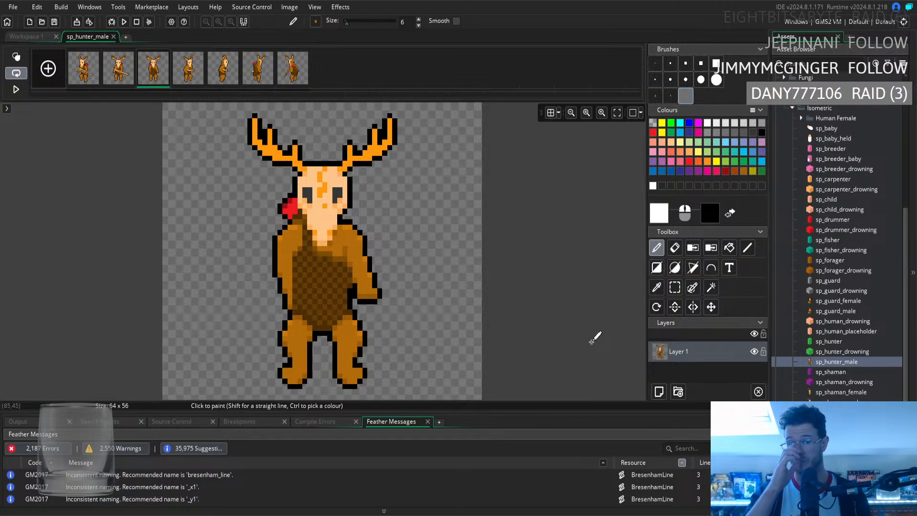
pyautogui.click(468, 188)
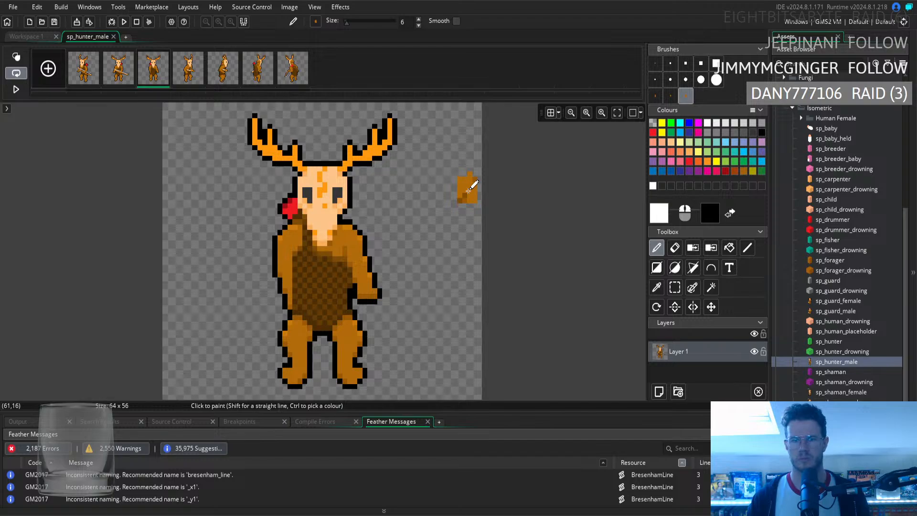
# Close the image editor, restart GameMaker with the version update postponed, and reopen the GodSim project
pyautogui.click(113, 37)
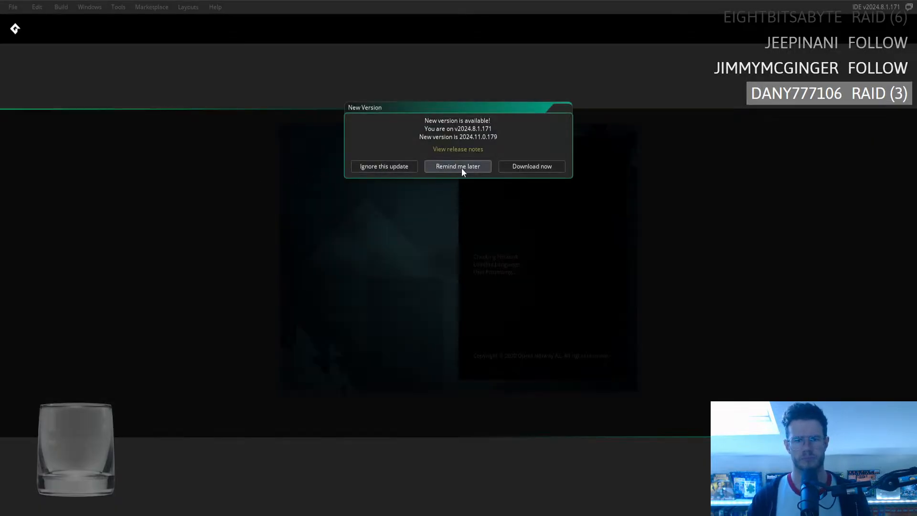
pyautogui.click(462, 167)
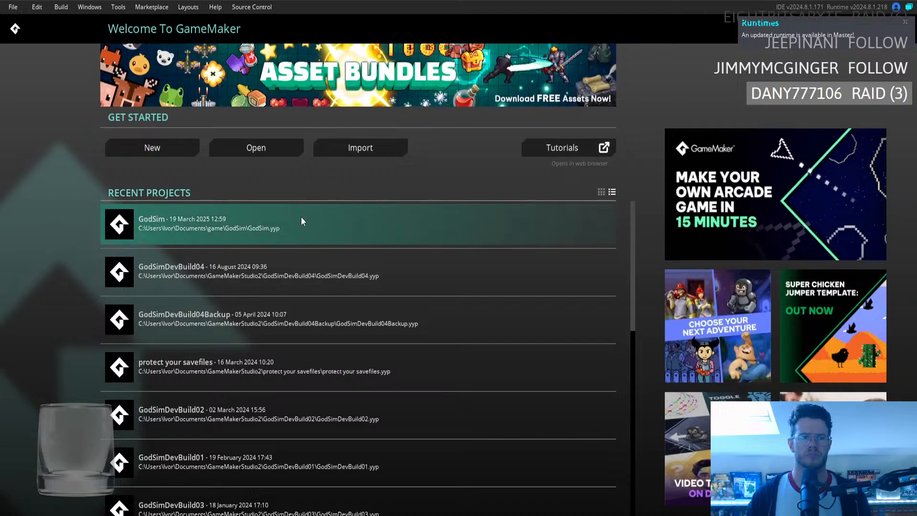
pyautogui.click(301, 216)
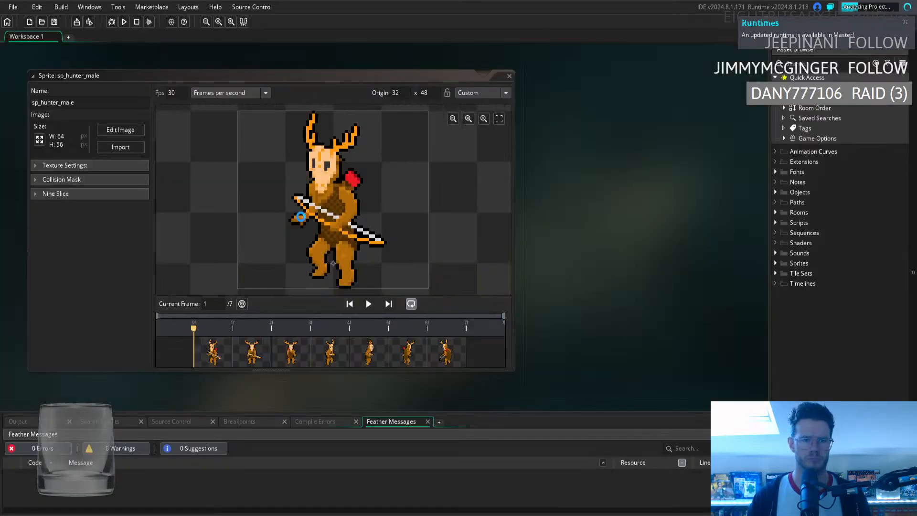
# Open sp_hunter_male for image editing and ready the rectangular selection tool on its third frame
pyautogui.click(120, 132)
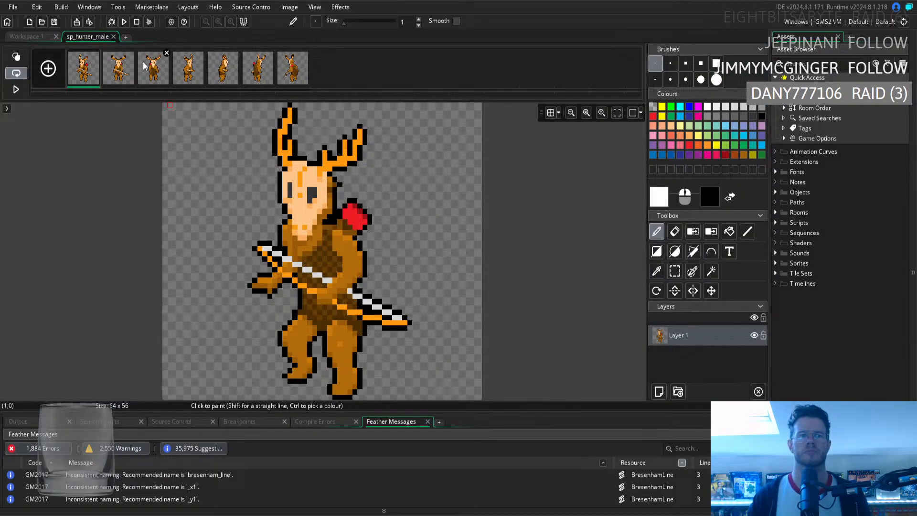
pyautogui.click(160, 63)
pyautogui.click(673, 271)
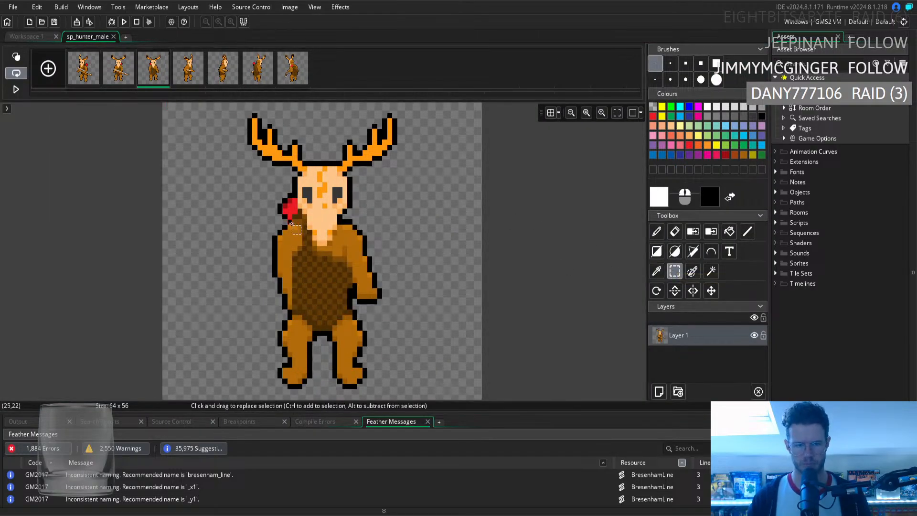
# Select an L-shaped patch of shoulder and strap pixels beside the snout and turn it into a size 6 custom brush
pyautogui.moveTo(305, 233); pyautogui.dragTo(311, 248)
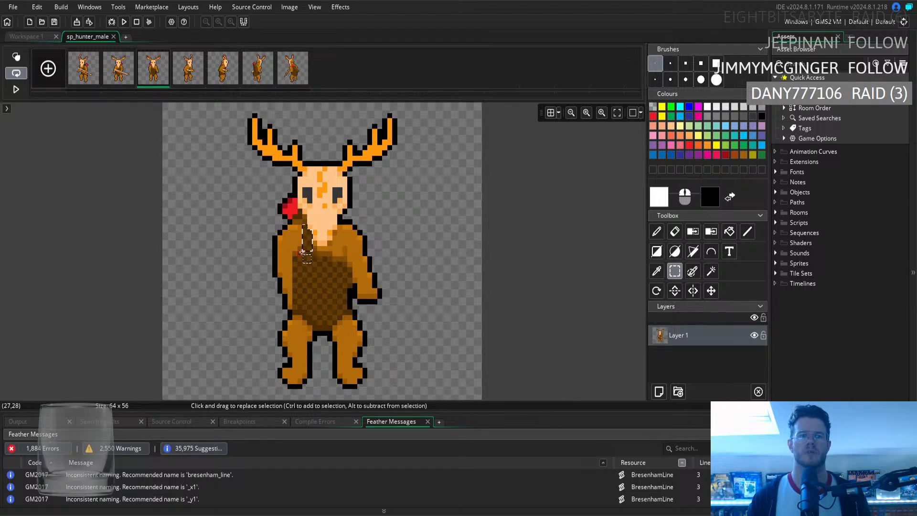
pyautogui.moveTo(291, 254); pyautogui.dragTo(310, 250)
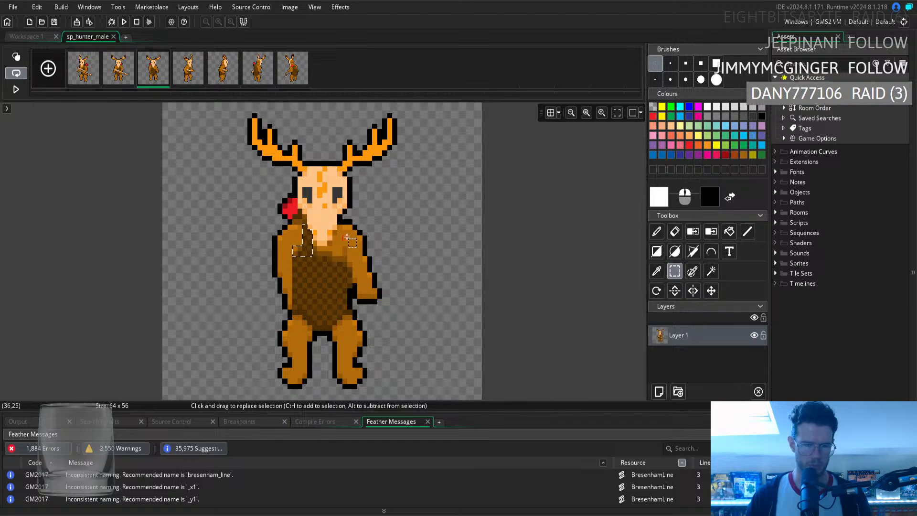
pyautogui.hotkey('ctrl', 'c')
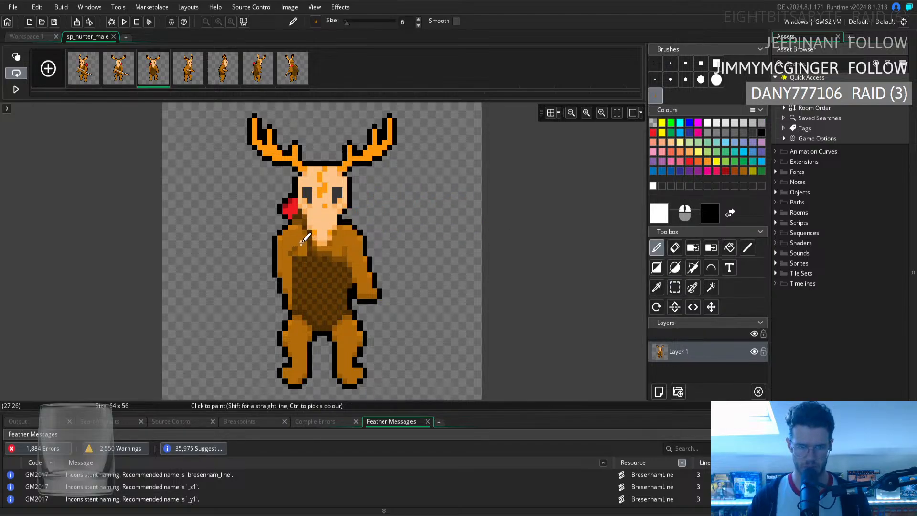
# Compare the strap with the second frame and sample two dark browns from the chest in the third frame
pyautogui.click(122, 78)
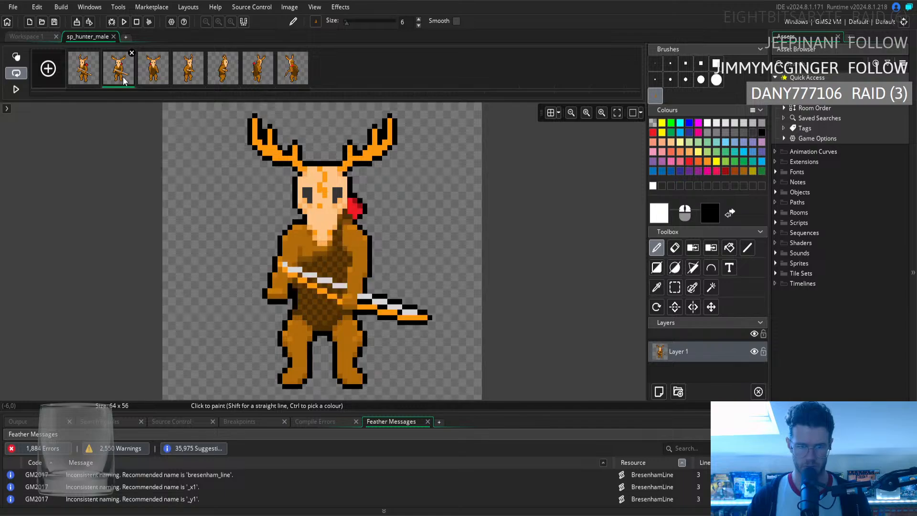
pyautogui.click(161, 76)
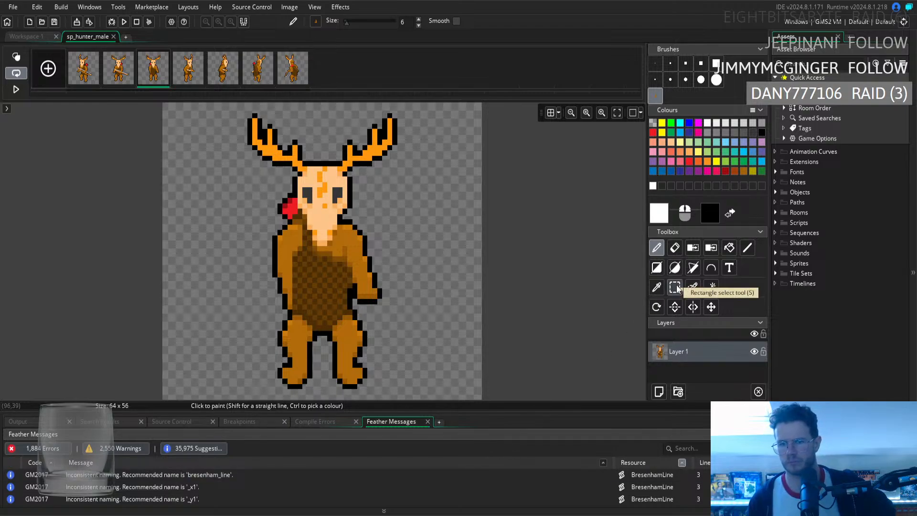
pyautogui.click(662, 290)
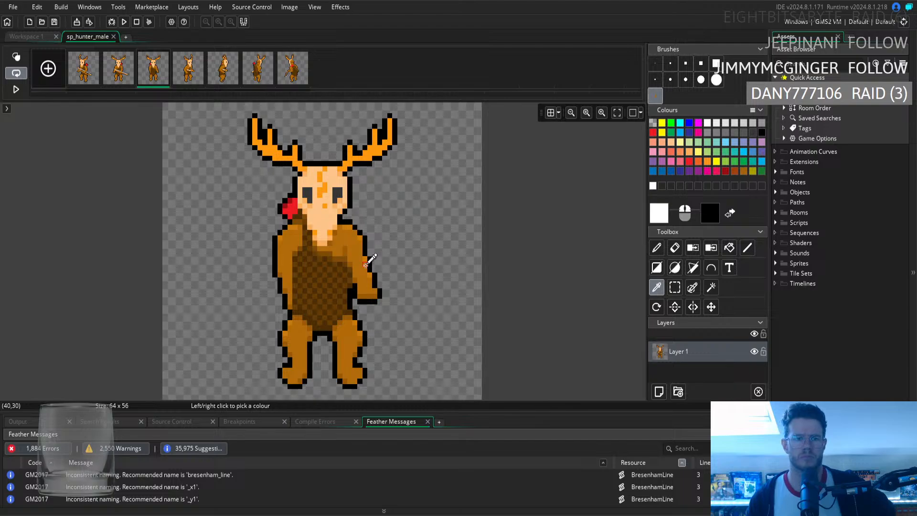
pyautogui.click(329, 260)
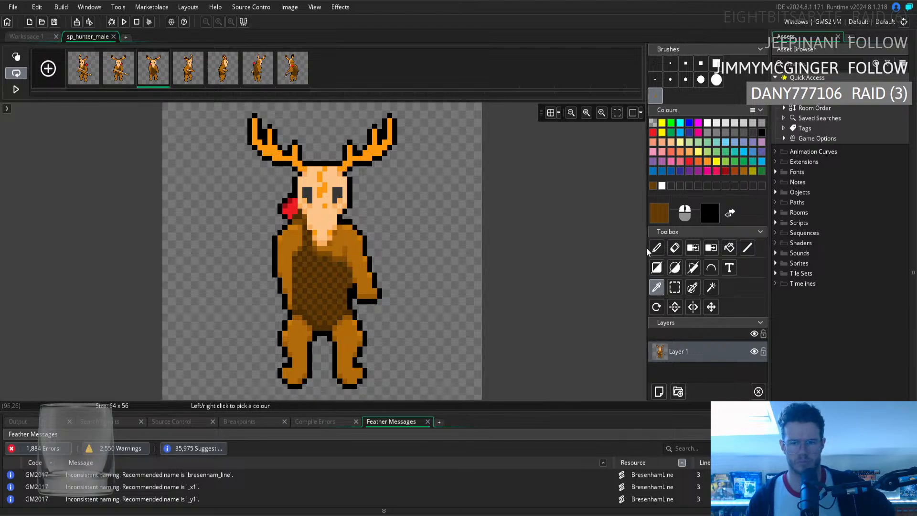
pyautogui.click(325, 257)
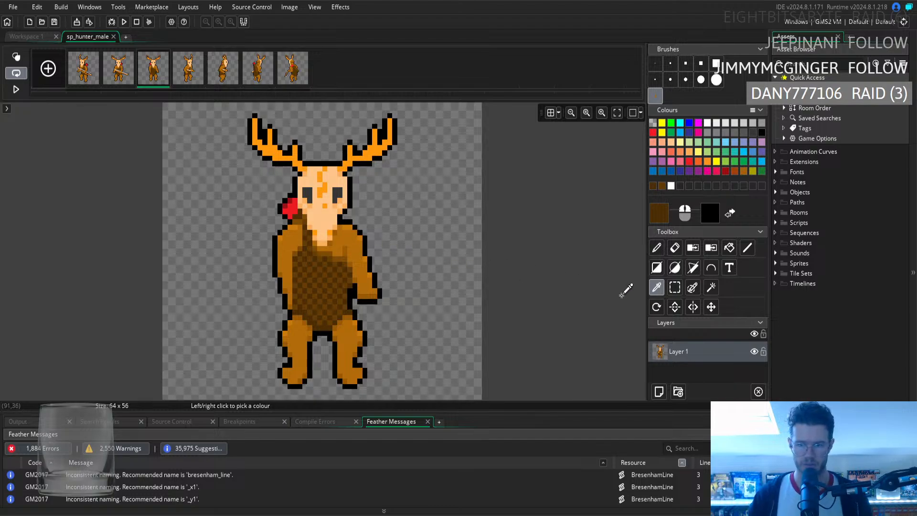
# Move the third frame to the end of the frame sequence and select it with the rectangular selection tool ready
pyautogui.click(675, 287)
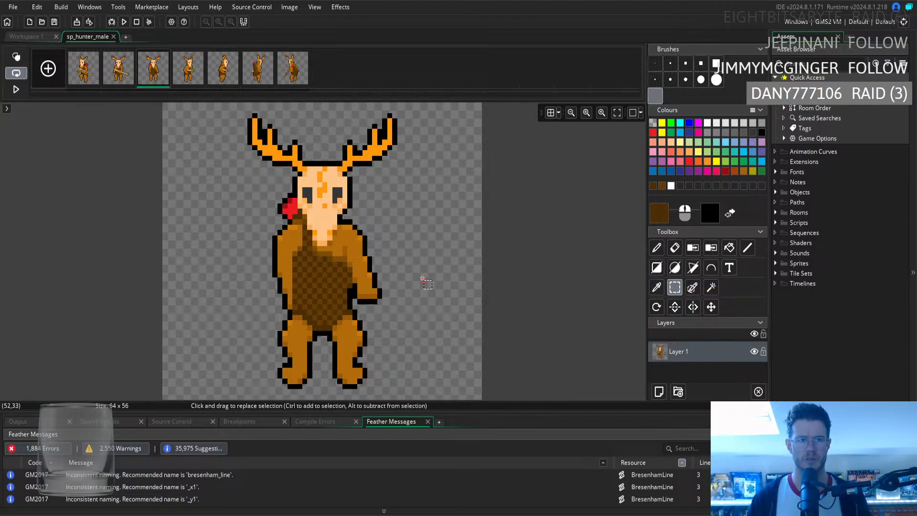
pyautogui.moveTo(155, 74); pyautogui.dragTo(317, 73)
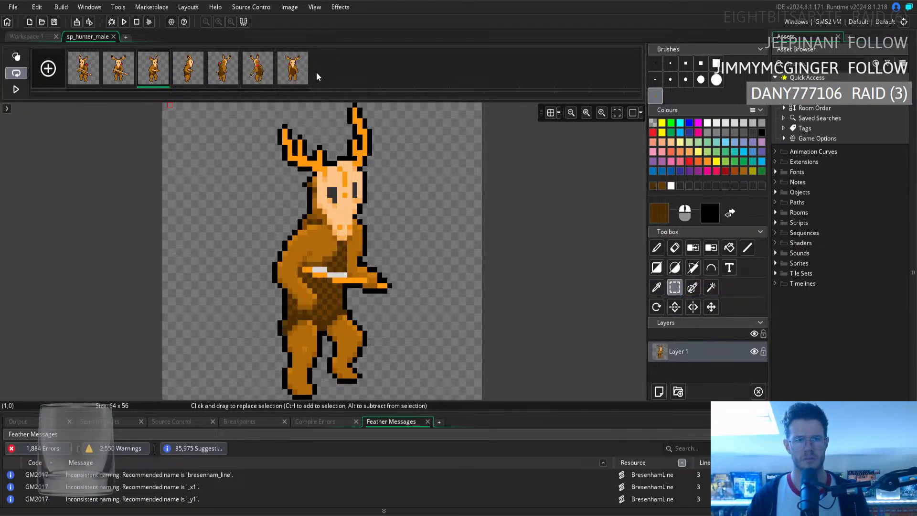
pyautogui.click(293, 72)
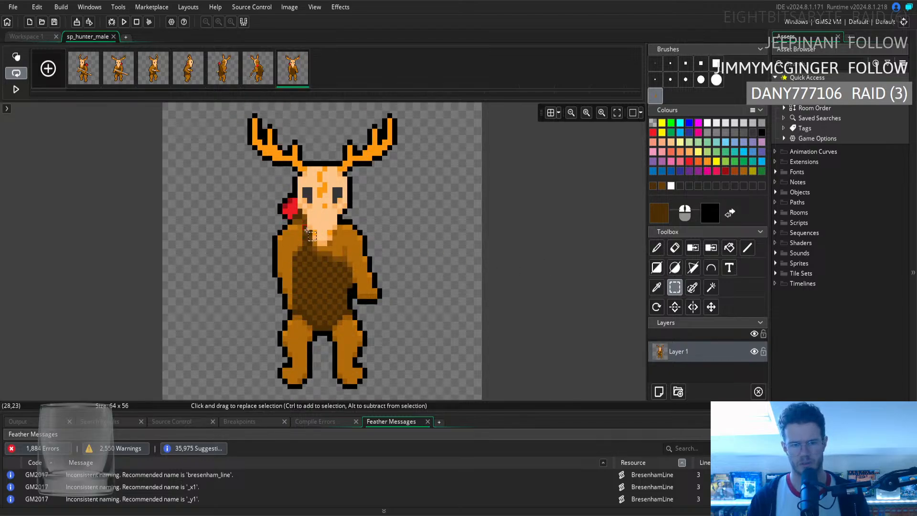
# Select the L-shaped strap patch beside the snout in the last frame and try to copy and paste it
pyautogui.moveTo(304, 229); pyautogui.dragTo(312, 254)
pyautogui.hotkey('ctrl', 'c')
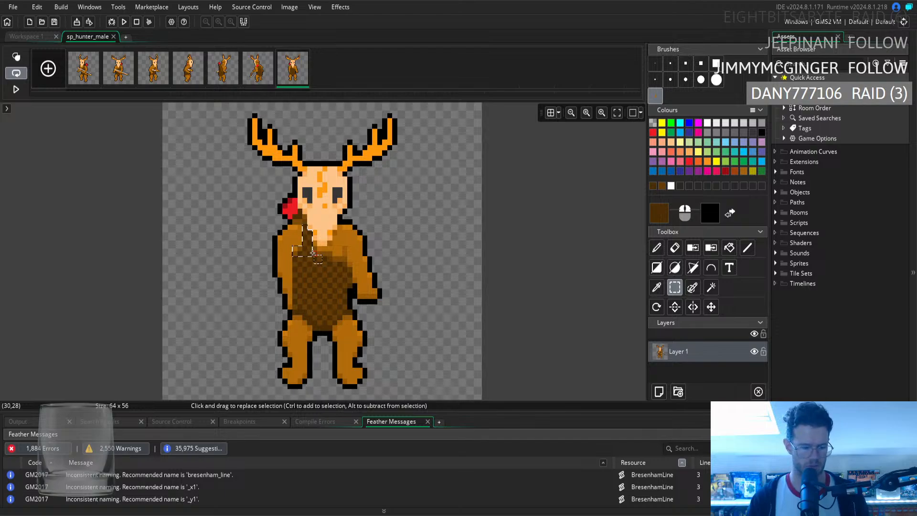
pyautogui.hotkey('ctrl', 'v')
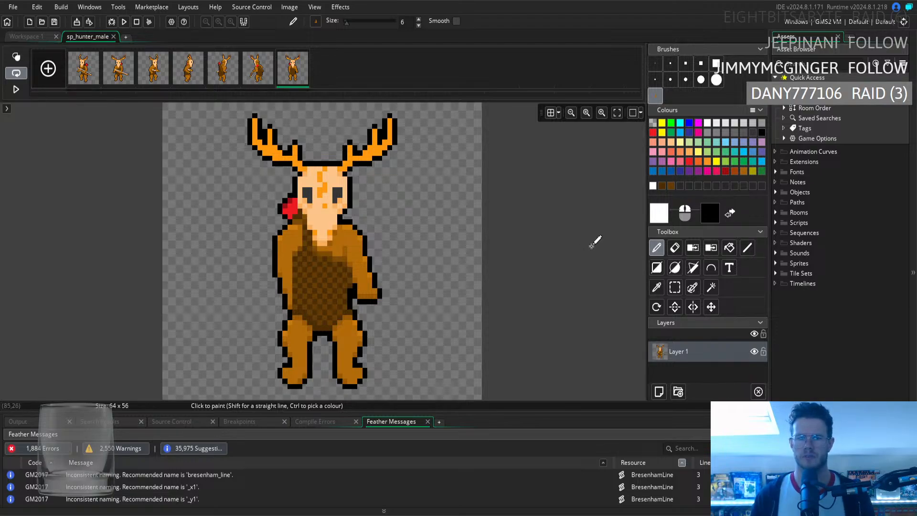
# Duplicate Layer 1 of the last frame, check the visibility of both layers, and return to a single layer
pyautogui.rightClick(703, 356)
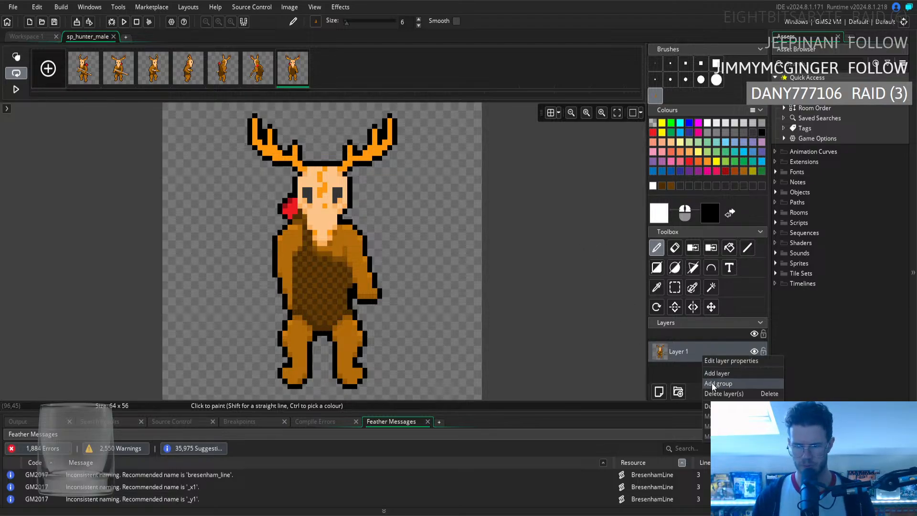
pyautogui.click(714, 406)
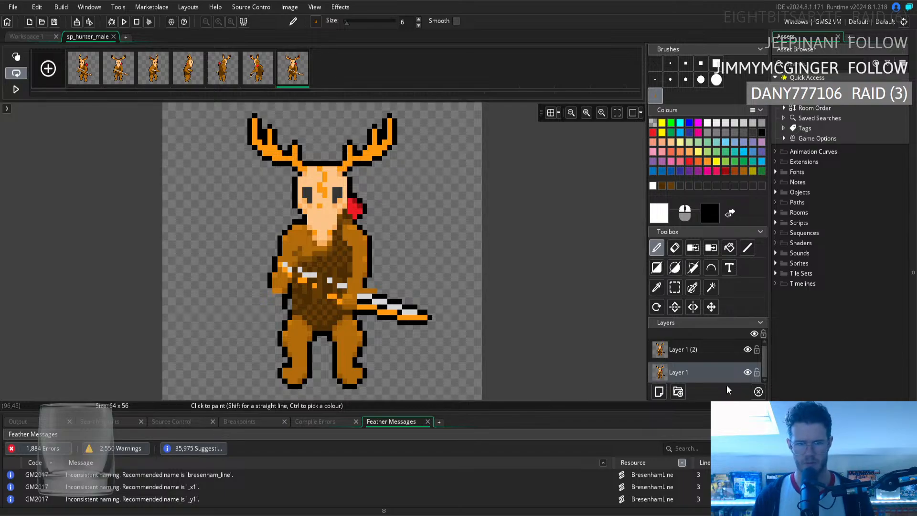
pyautogui.click(722, 351)
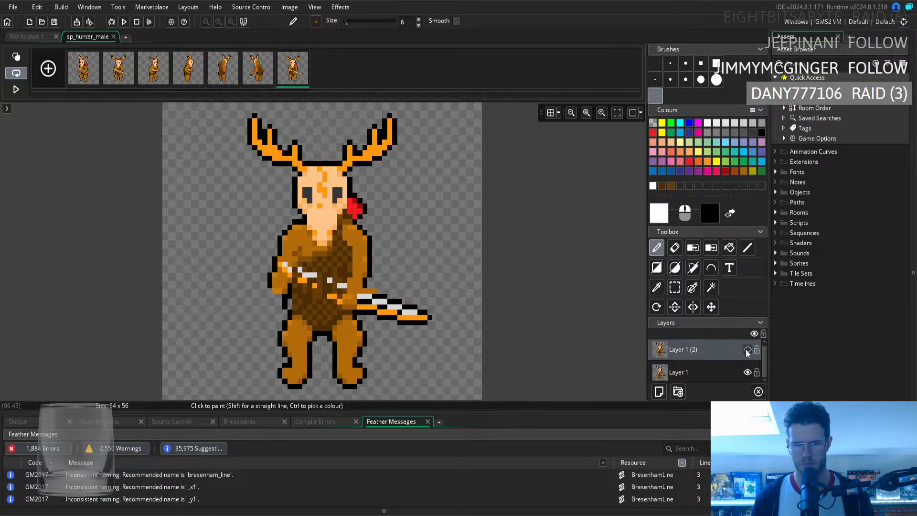
pyautogui.click(748, 374)
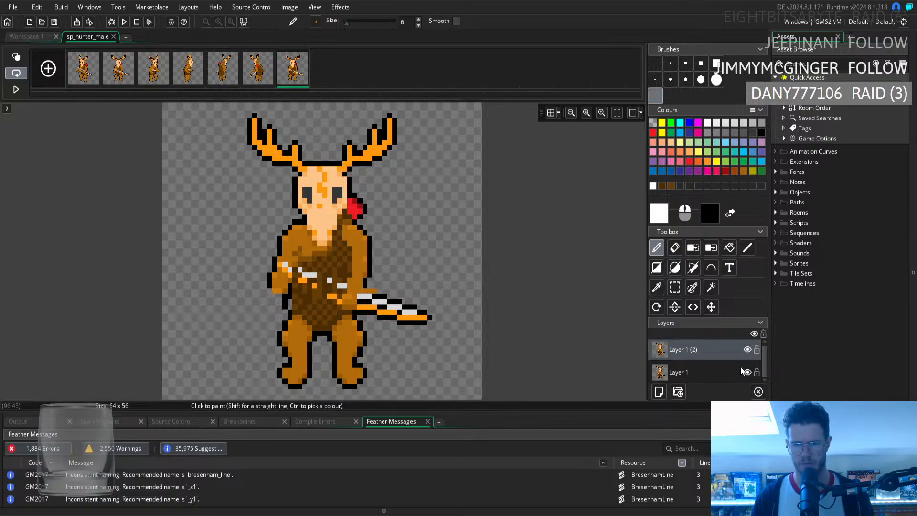
pyautogui.hotkey('ctrl', 'j')
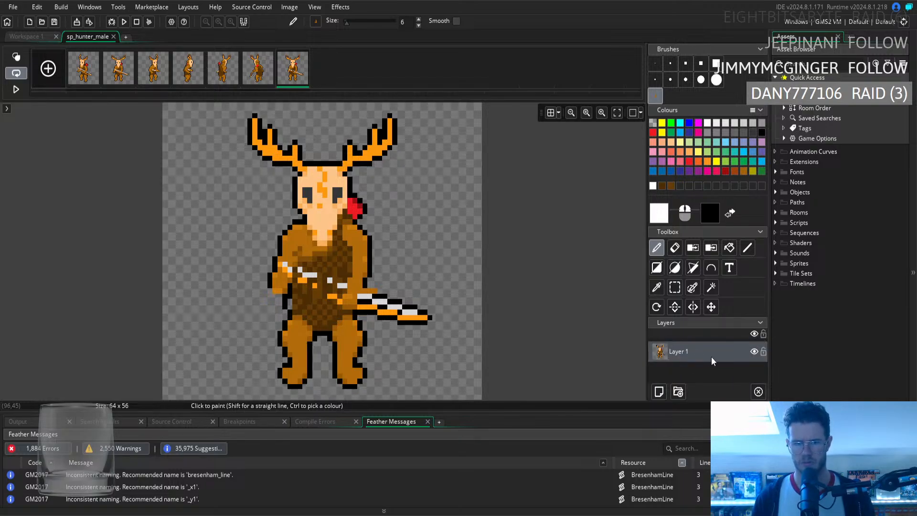
# Toggle Layer 1's visibility off and on, try the custom brush beside the shoulder in the last frame, and undo it
pyautogui.click(755, 352)
pyautogui.click(755, 352)
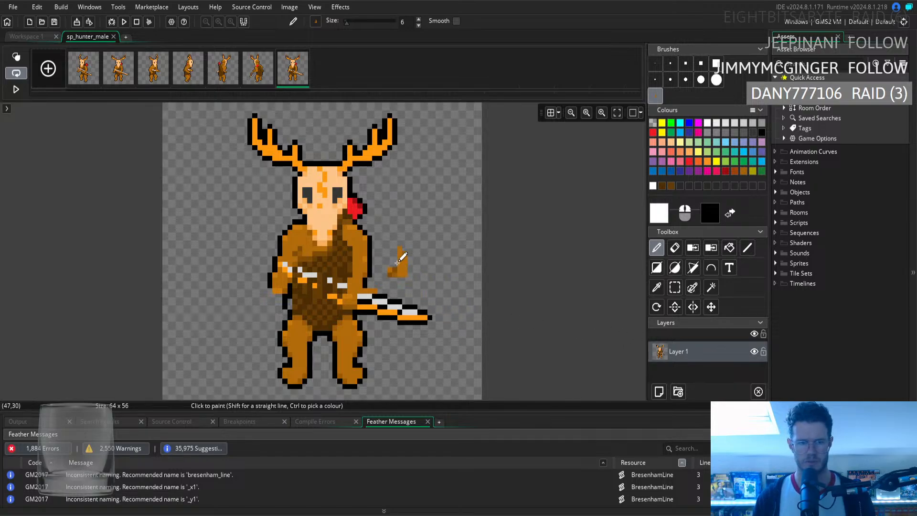
pyautogui.moveTo(393, 217); pyautogui.dragTo(390, 235)
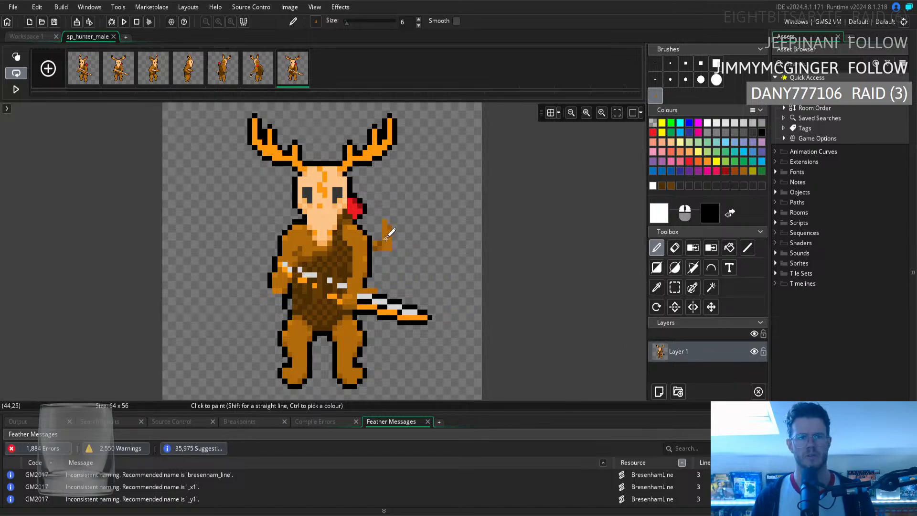
pyautogui.hotkey('ctrl', 'z')
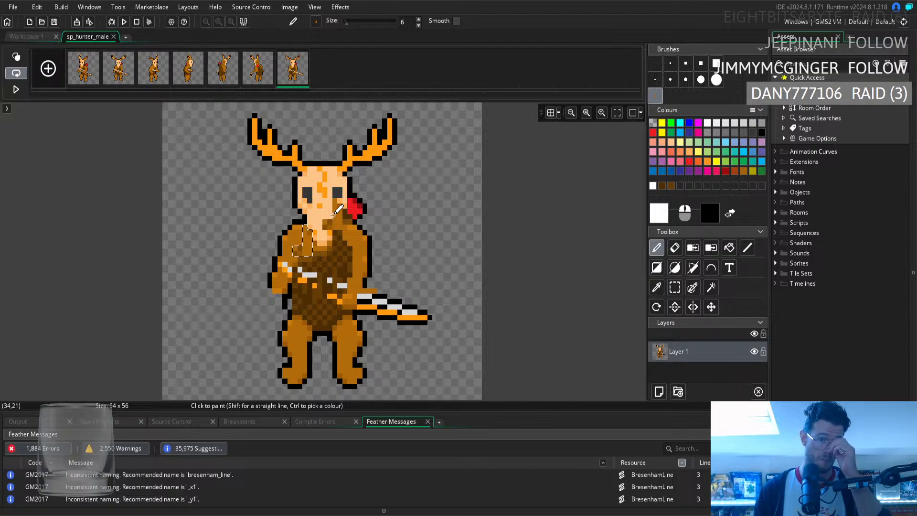
# Ready the rectangular selection tool and review every frame of the sprite from the first to the last
pyautogui.click(89, 81)
pyautogui.press('s')
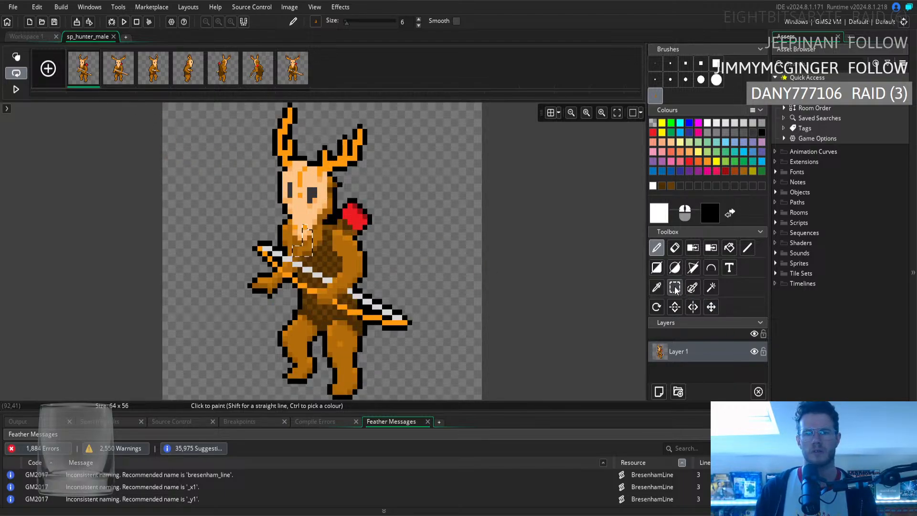
pyautogui.click(115, 75)
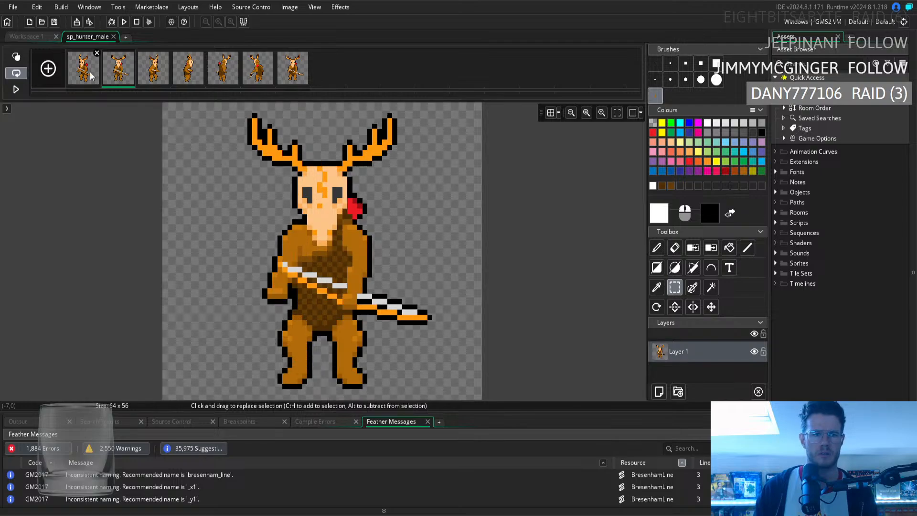
pyautogui.click(148, 75)
pyautogui.click(189, 72)
pyautogui.click(224, 73)
pyautogui.click(258, 72)
pyautogui.click(302, 74)
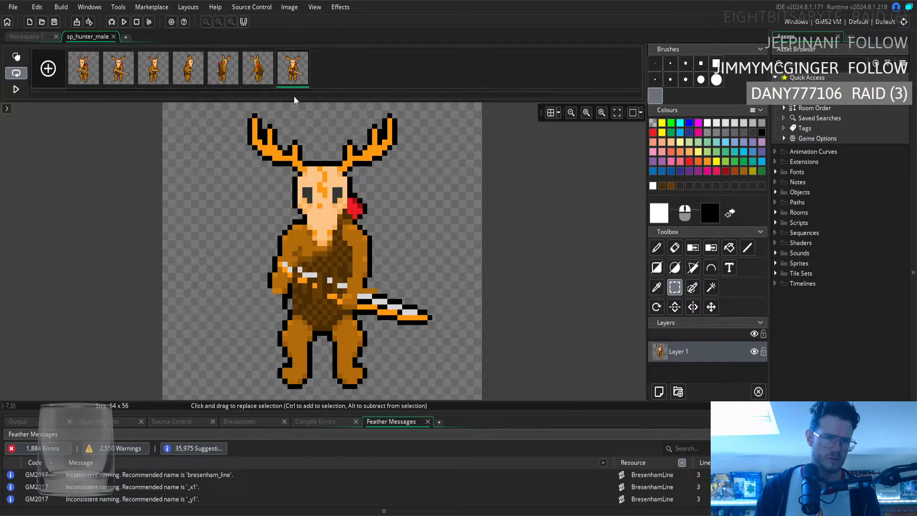
# Delete the last frame and duplicate the second, front-facing frame with the bow as the new third frame
pyautogui.click(306, 53)
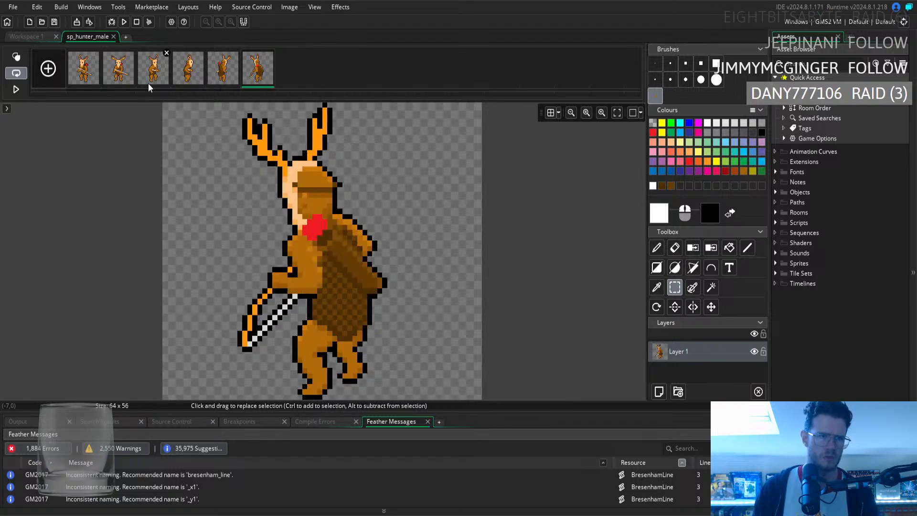
pyautogui.click(128, 75)
pyautogui.hotkey('ctrl', 'c')
pyautogui.hotkey('ctrl', 'v')
pyautogui.click(152, 83)
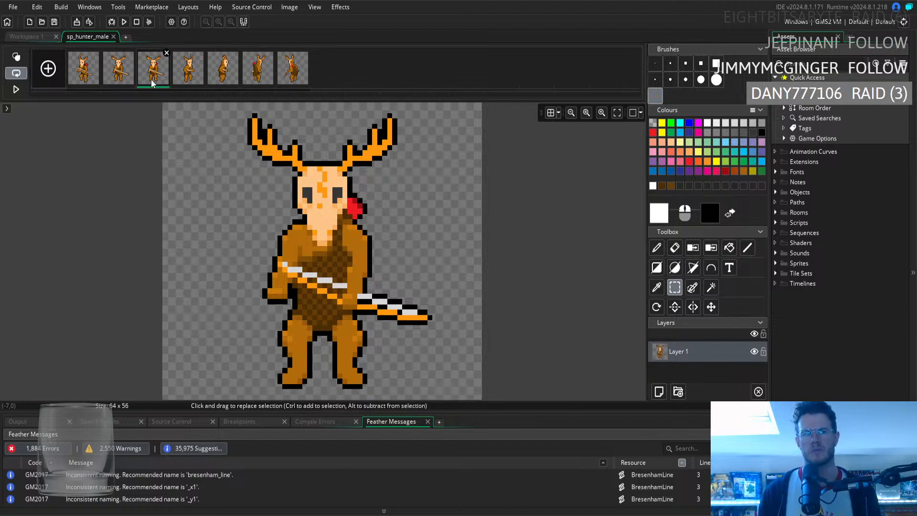
# Mirror the third frame horizontally so the red feather and the bow swap sides
pyautogui.click(282, 11)
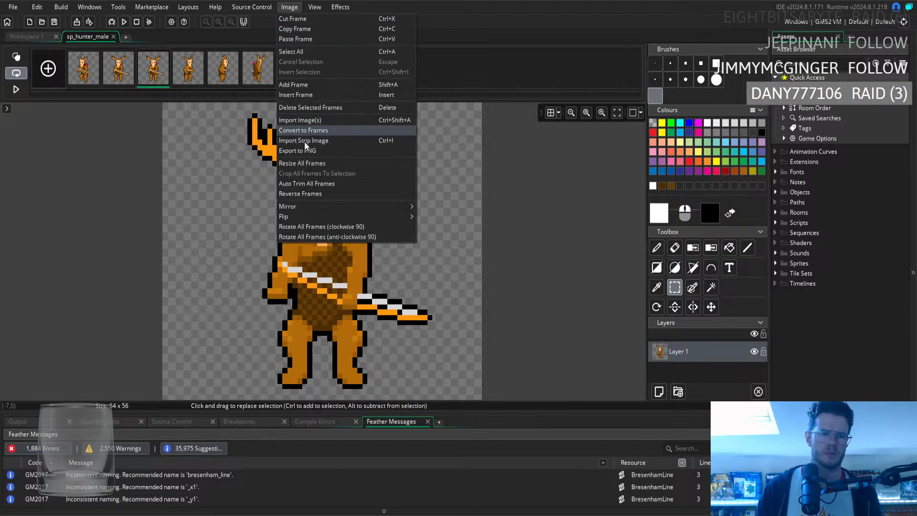
pyautogui.moveTo(380, 207)
pyautogui.click(435, 207)
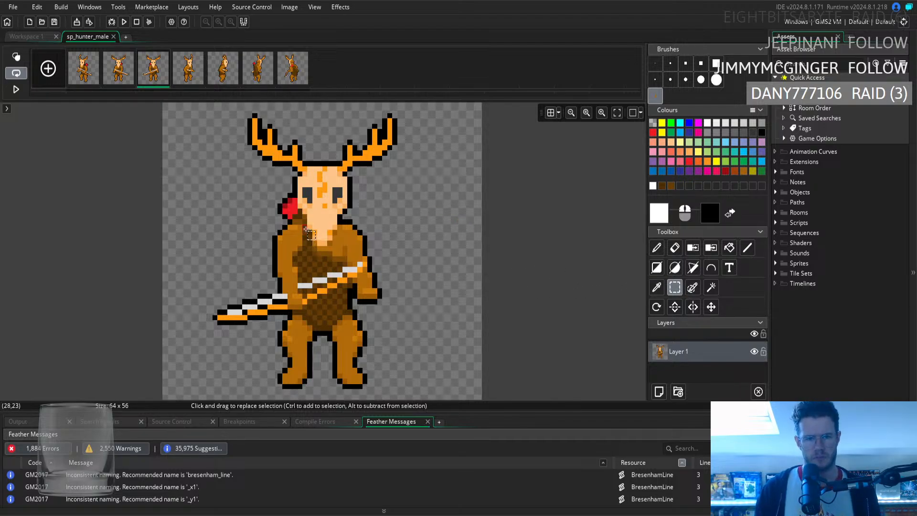
# Make a custom brush from the chest strap, compare the second and third frames, try the brush on the antler, and undo it
pyautogui.moveTo(306, 231); pyautogui.dragTo(315, 252)
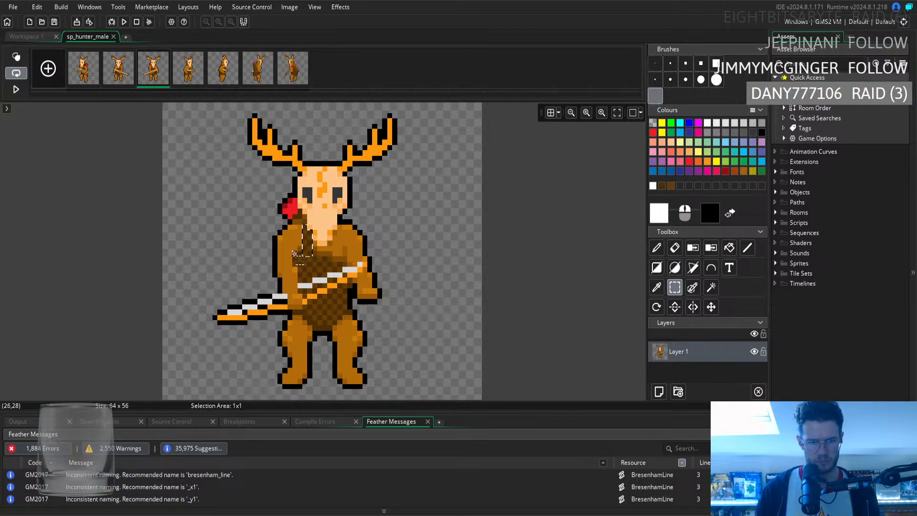
pyautogui.hotkey('ctrl', 'b')
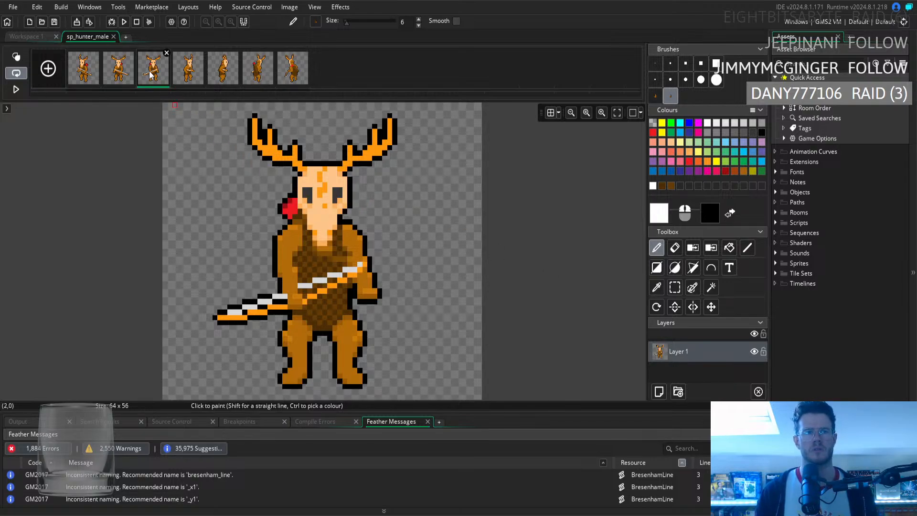
pyautogui.click(131, 70)
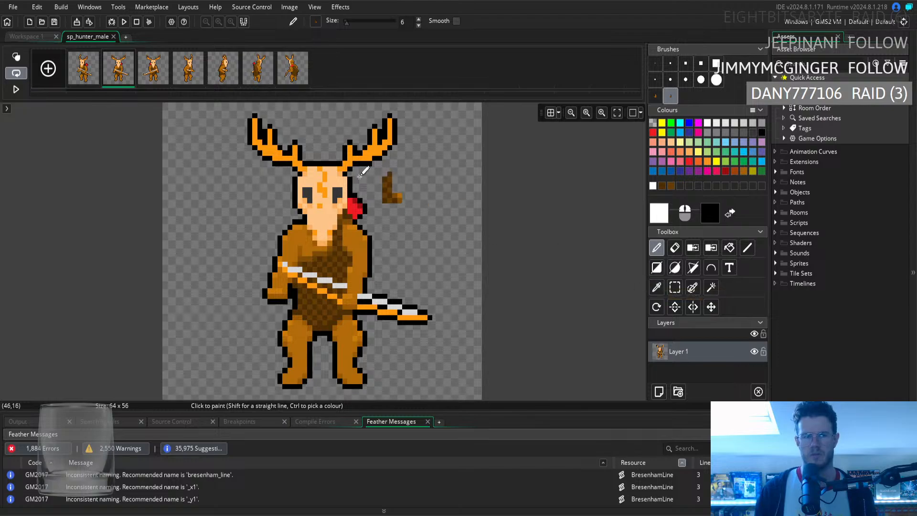
pyautogui.click(152, 71)
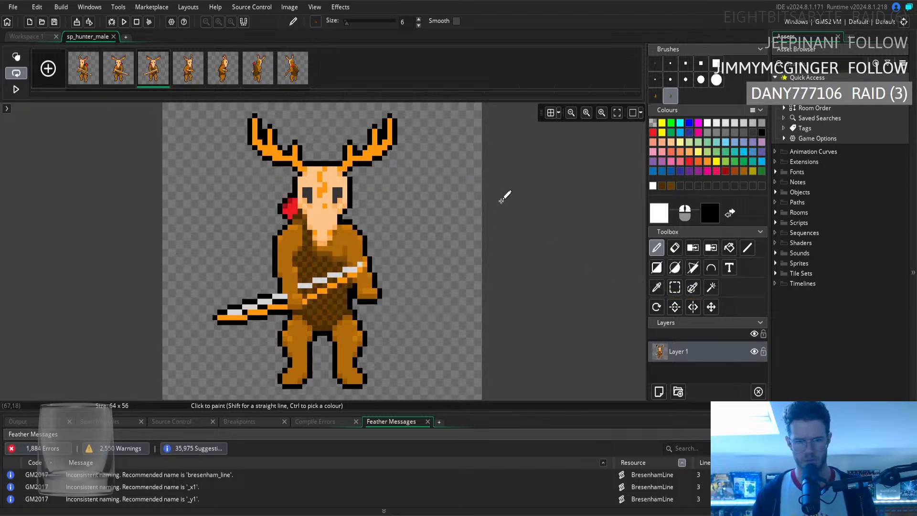
pyautogui.moveTo(379, 136); pyautogui.dragTo(387, 143)
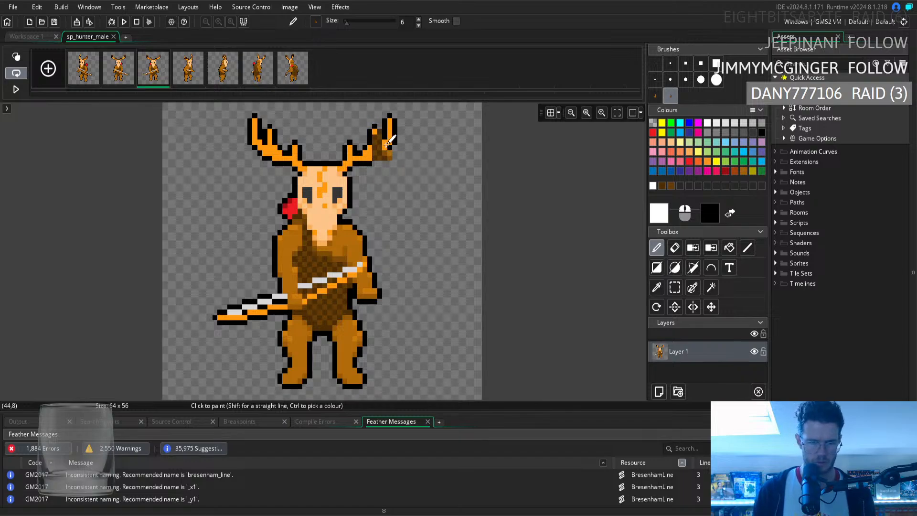
pyautogui.hotkey('ctrl', 'z')
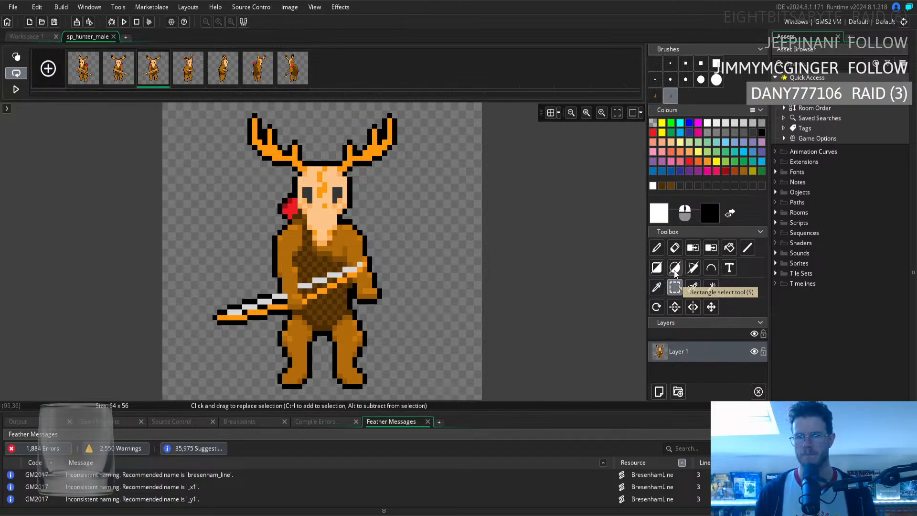
# Erase the part of the bow extending outside the body in the third frame with a size 1 eraser
pyautogui.click(675, 248)
pyautogui.click(655, 63)
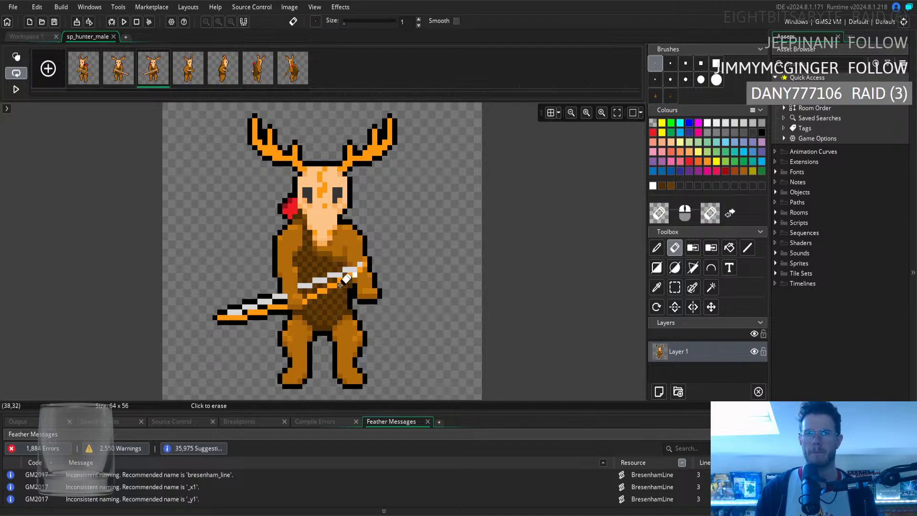
pyautogui.moveTo(225, 317)
pyautogui.mouseDown()
pyautogui.moveTo(229, 299)
pyautogui.moveTo(221, 294)
pyautogui.moveTo(234, 287)
pyautogui.moveTo(230, 301)
pyautogui.moveTo(246, 306)
pyautogui.moveTo(241, 325)
pyautogui.moveTo(276, 298)
pyautogui.moveTo(280, 311)
pyautogui.mouseUp()
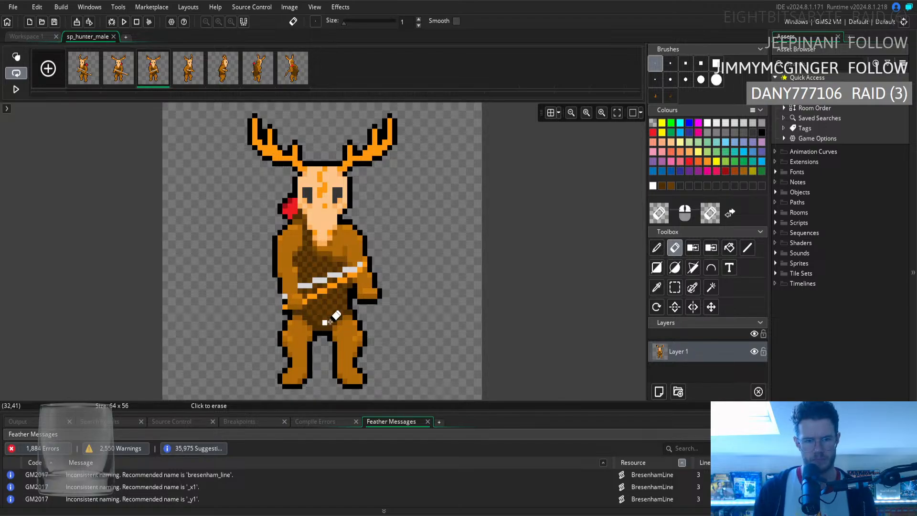
# Sample black from the arm's outline and repaint the outline over the stray bow pixels at the arm's edge
pyautogui.click(658, 287)
pyautogui.click(290, 306)
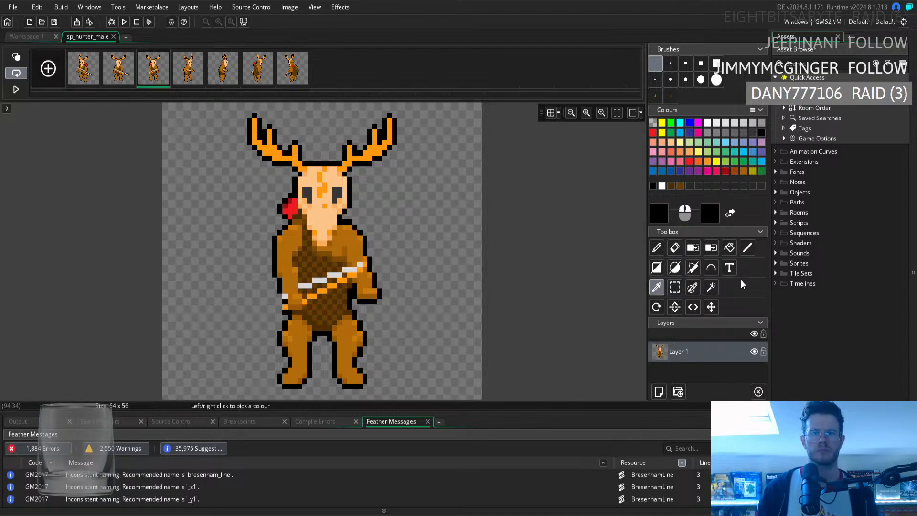
pyautogui.click(662, 252)
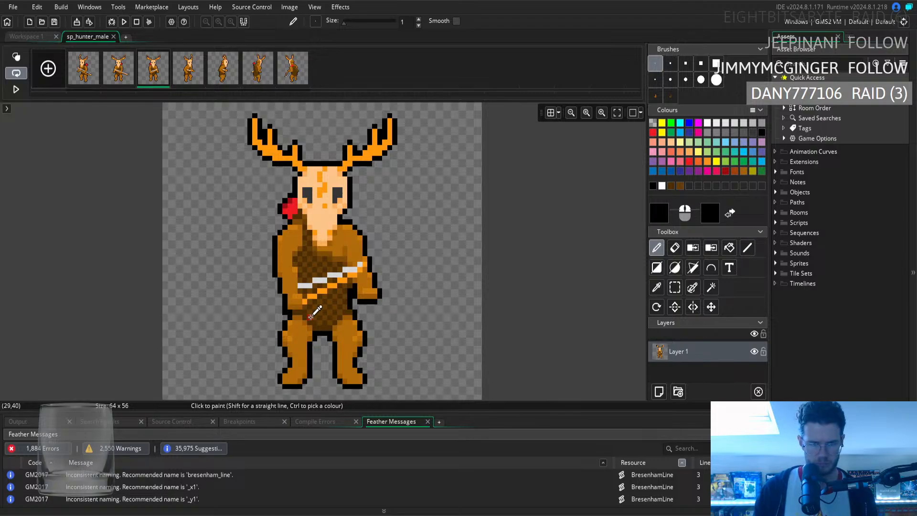
pyautogui.hotkey('ctrl', 'z')
pyautogui.click(677, 251)
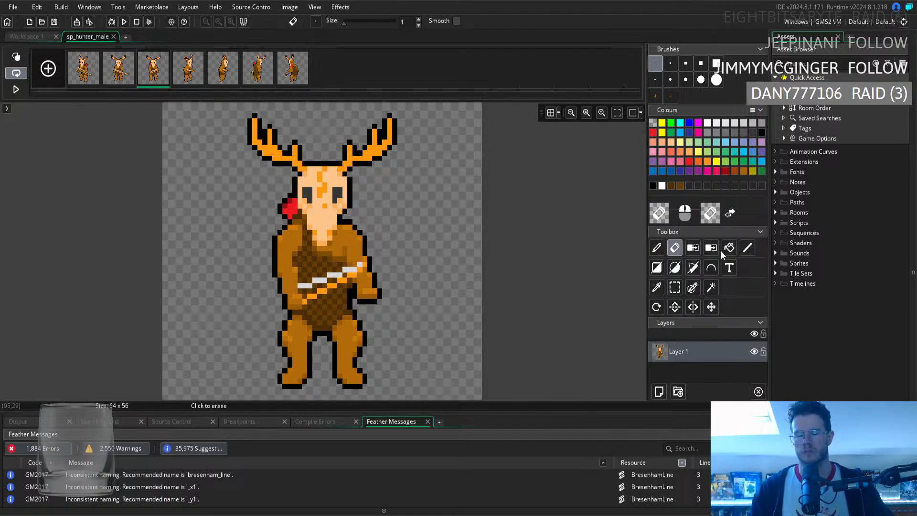
# Sample the tunic's dark brown and paint it over alternate bow and string pixels across the chest to continue the checkered texture
pyautogui.click(657, 287)
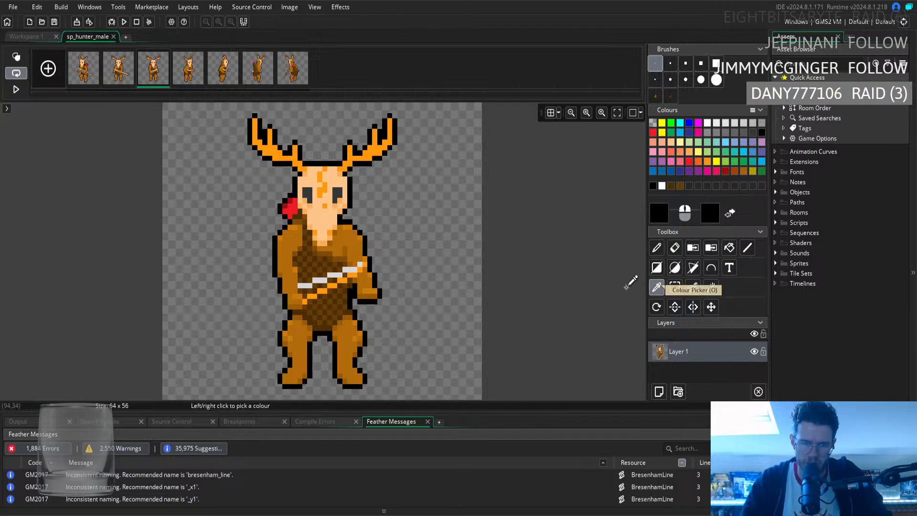
pyautogui.click(321, 299)
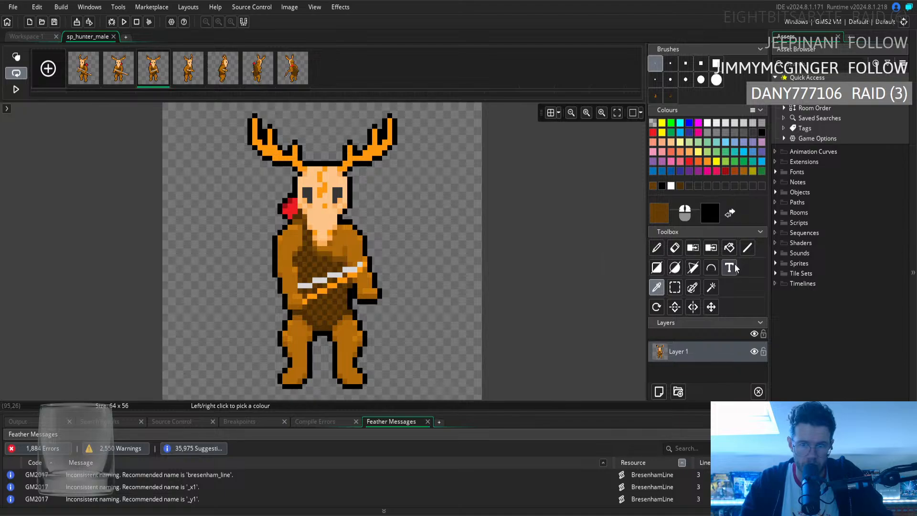
pyautogui.click(316, 302)
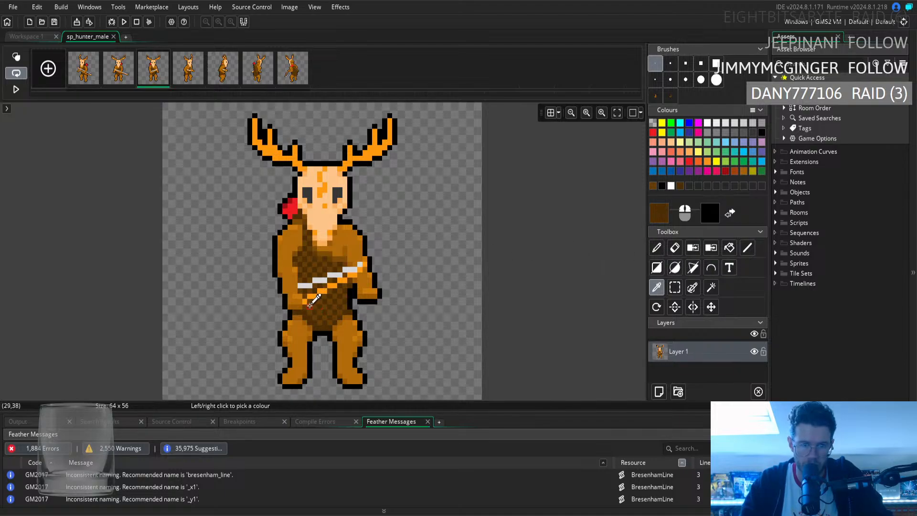
pyautogui.click(657, 248)
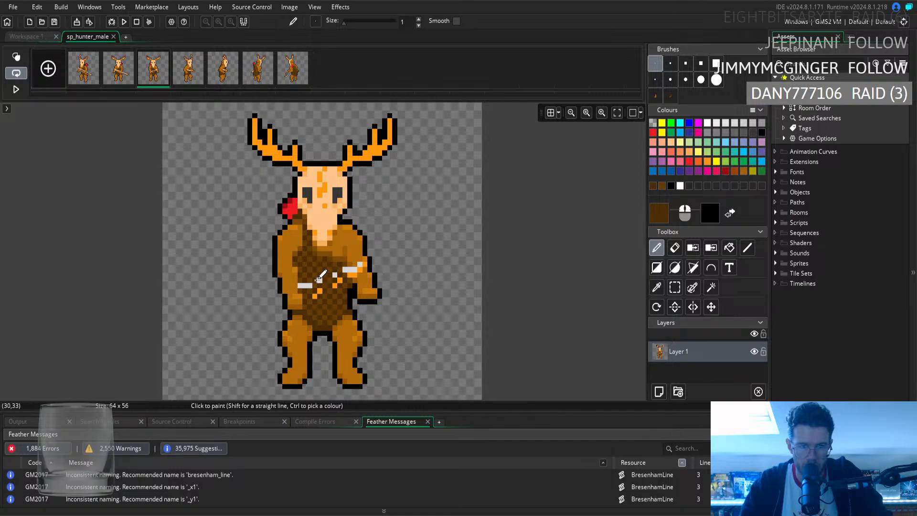
pyautogui.click(310, 285)
pyautogui.click(300, 286)
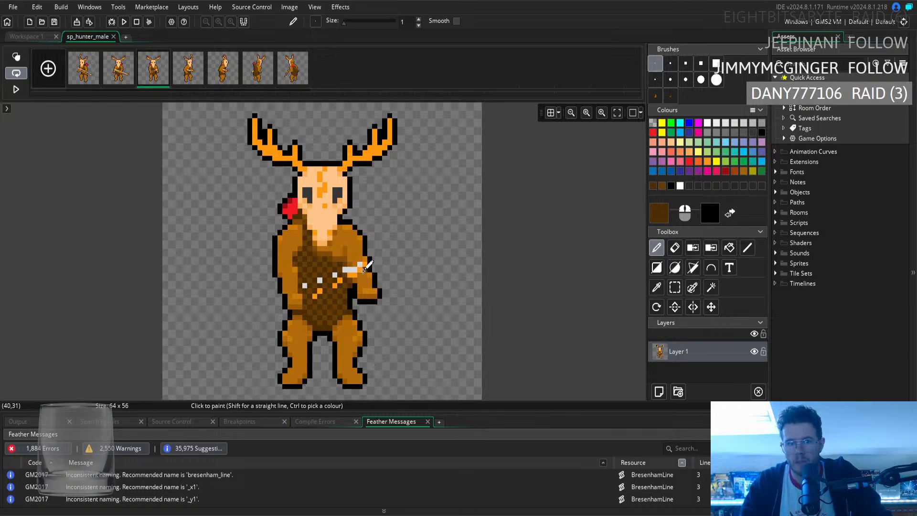
pyautogui.click(346, 269)
# Sample the tunic's lighter brown and paint over the remaining bow and string pixels across the chest
pyautogui.click(657, 288)
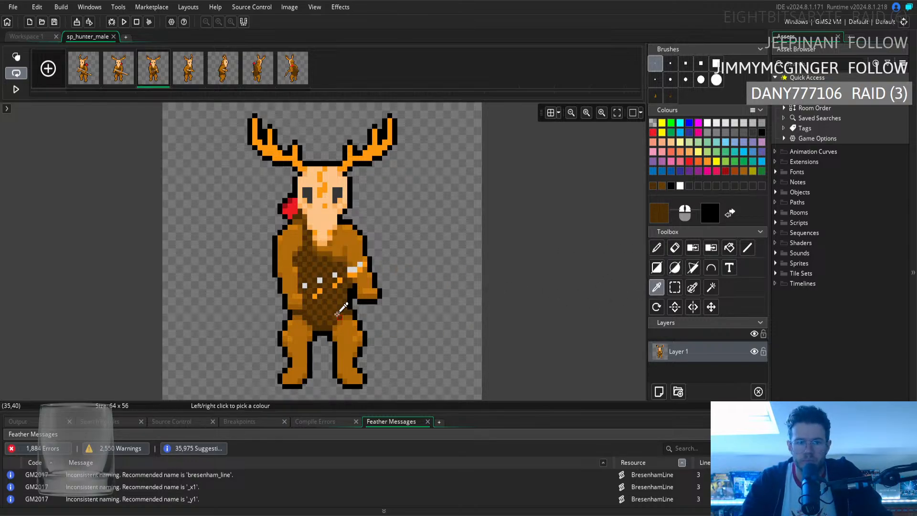
pyautogui.click(331, 301)
pyautogui.click(658, 249)
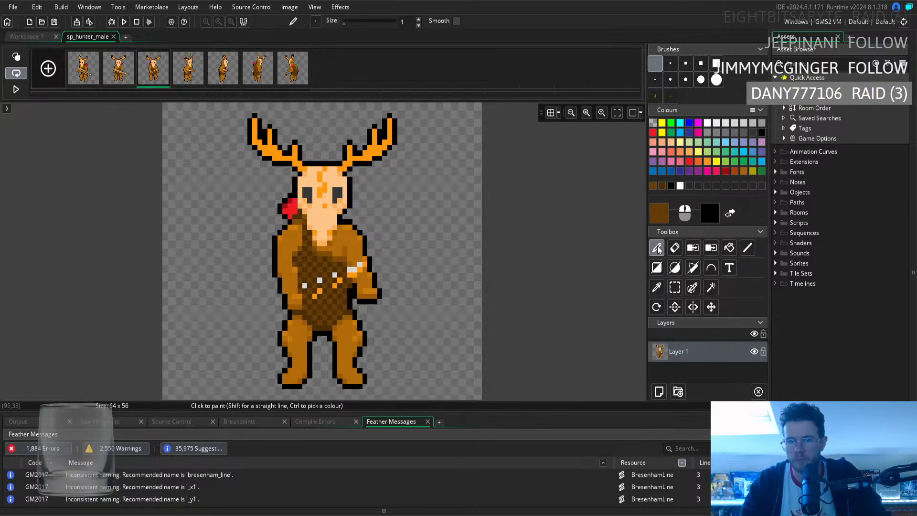
pyautogui.click(315, 296)
pyautogui.click(320, 291)
pyautogui.click(305, 285)
pyautogui.click(321, 280)
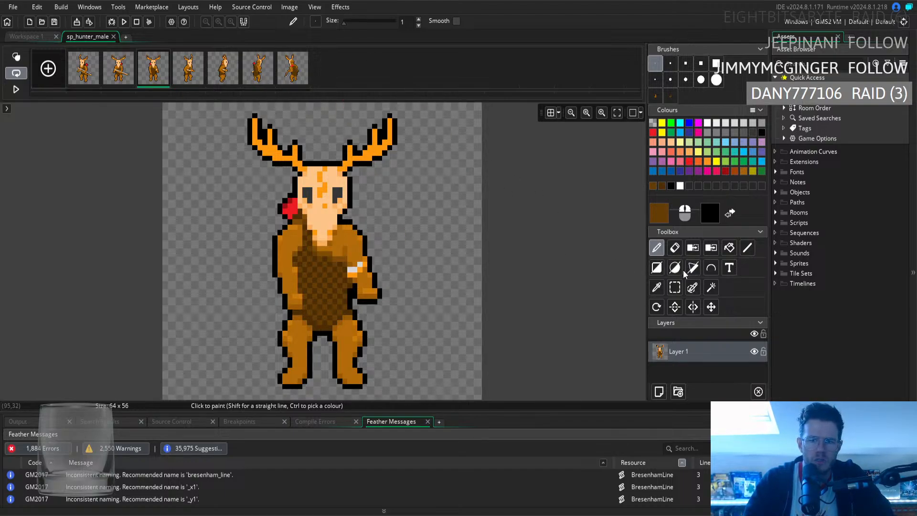
# Cover the bow pixels on the arm with brown sampled from the shoulder, and compare the result with the second frame
pyautogui.keyDown('ctrl'); pyautogui.click(354, 245); pyautogui.keyUp('ctrl')
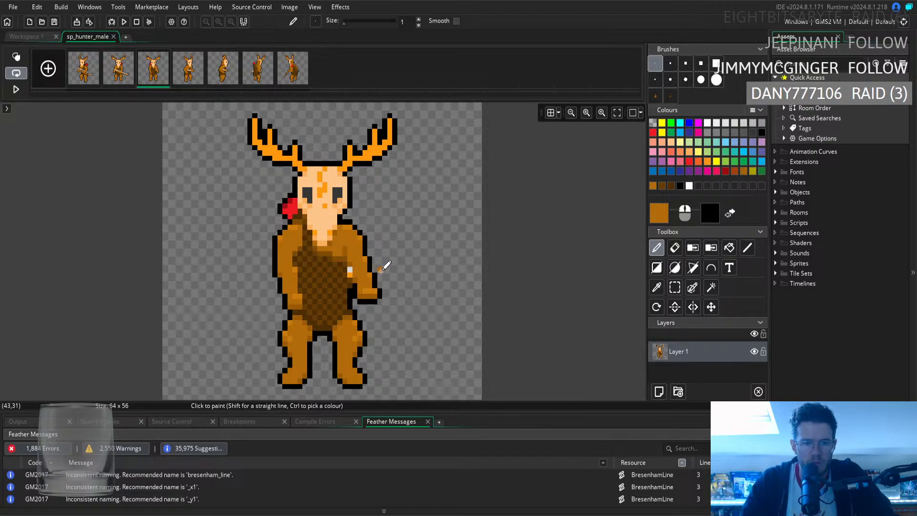
pyautogui.click(119, 75)
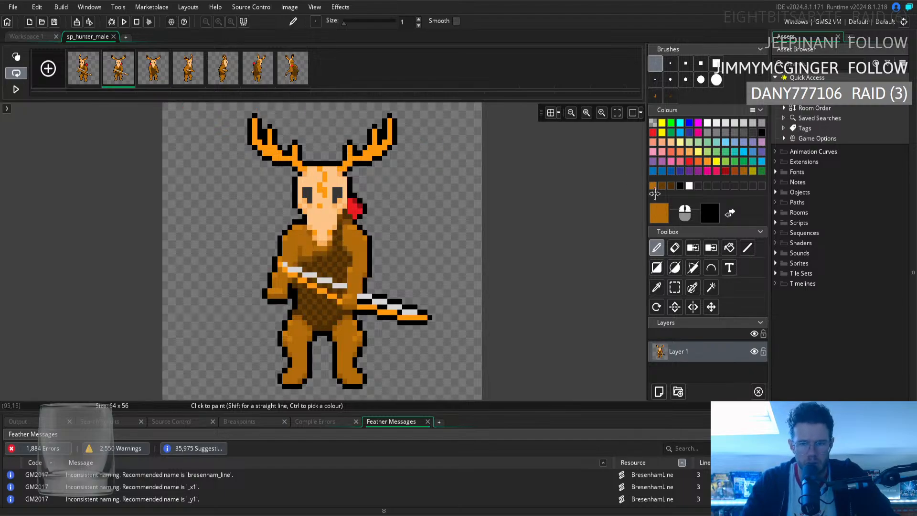
pyautogui.click(675, 248)
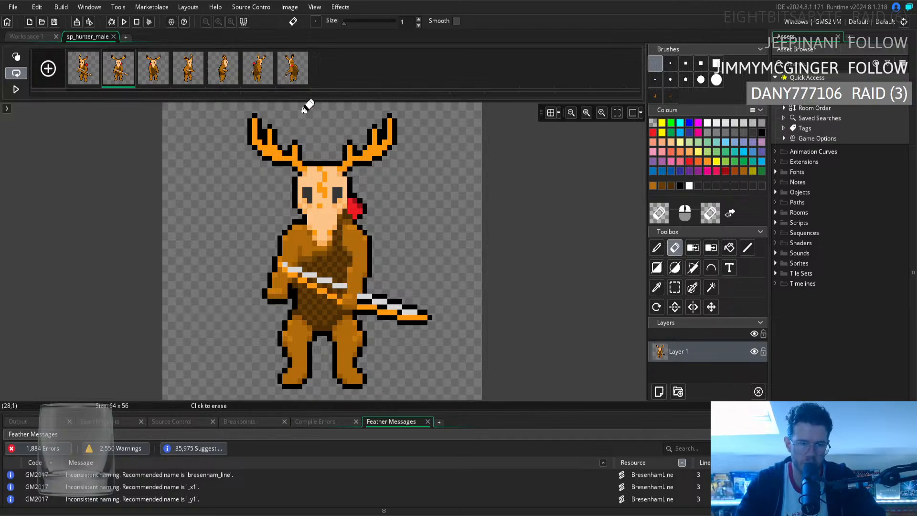
pyautogui.click(163, 56)
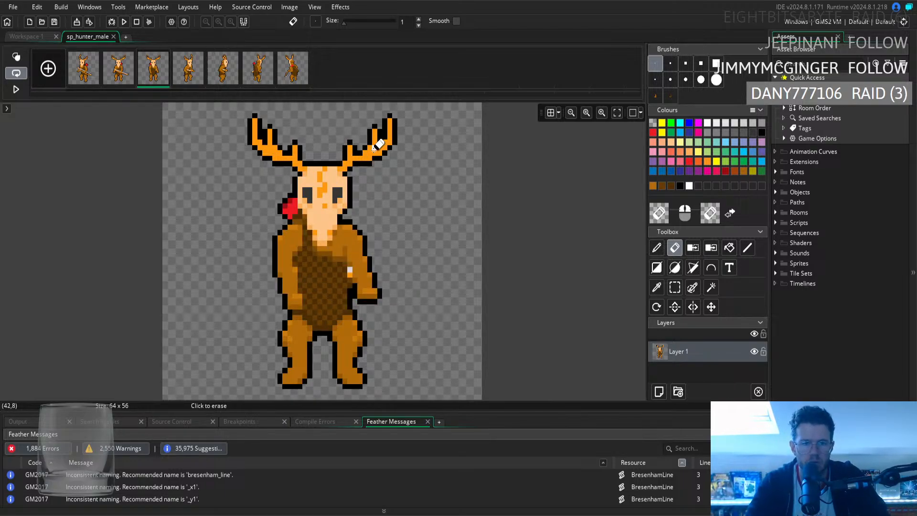
# Sample the dark brown at the tunic's edge beside the leftover bow pixel and ready the pencil
pyautogui.click(657, 287)
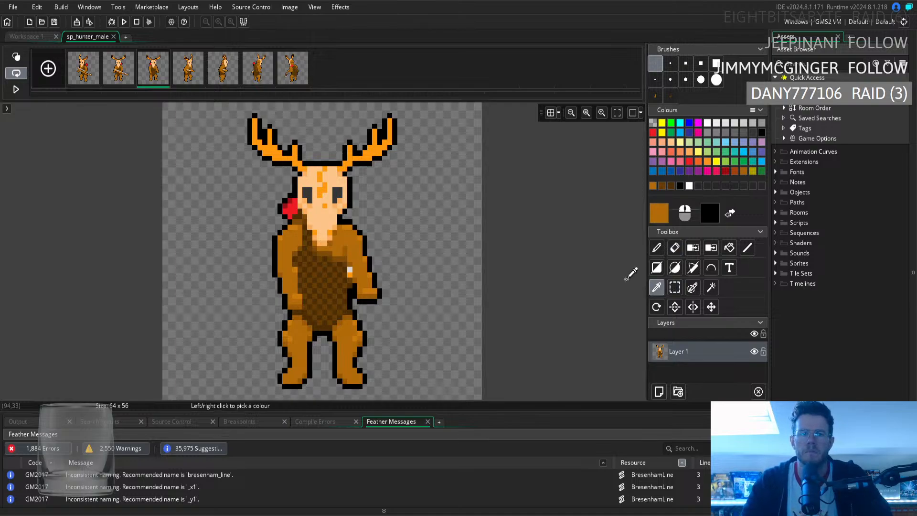
pyautogui.click(352, 278)
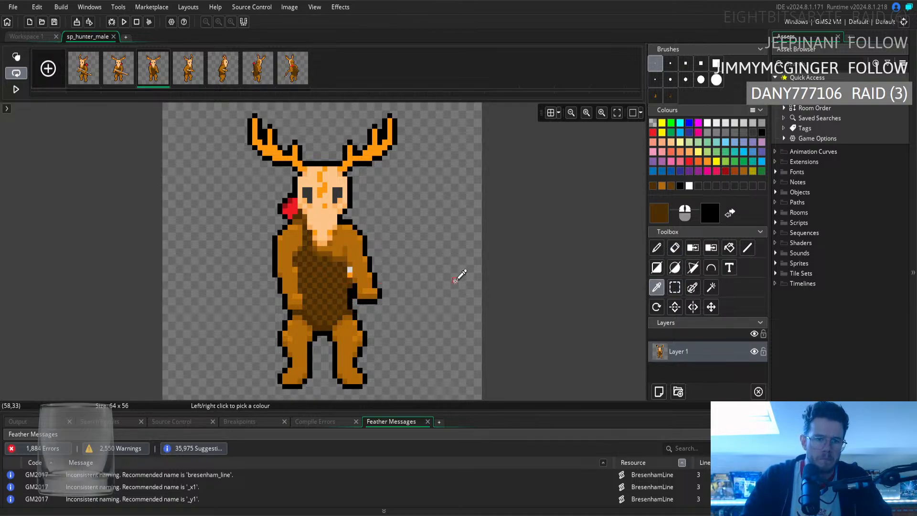
pyautogui.click(658, 247)
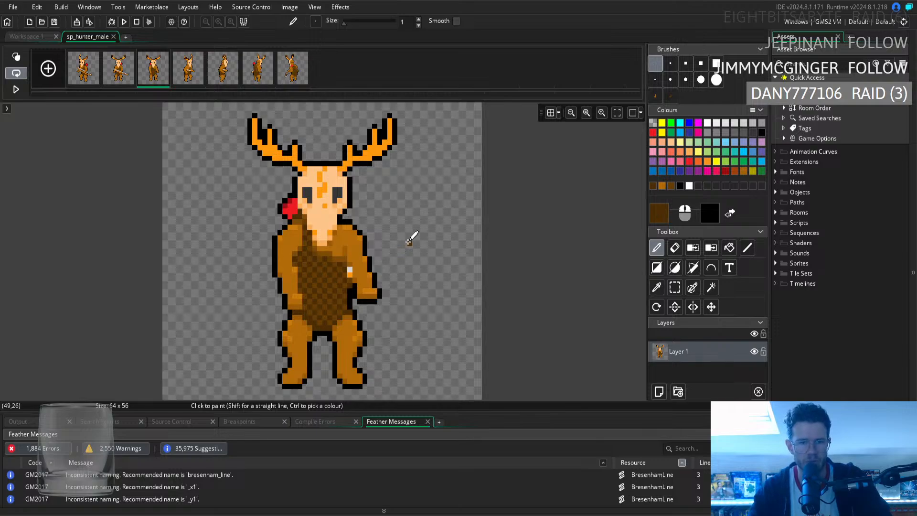
# Sample the lighter orange from the second frame's shoulder, ready the pencil, and return to the third frame
pyautogui.click(123, 69)
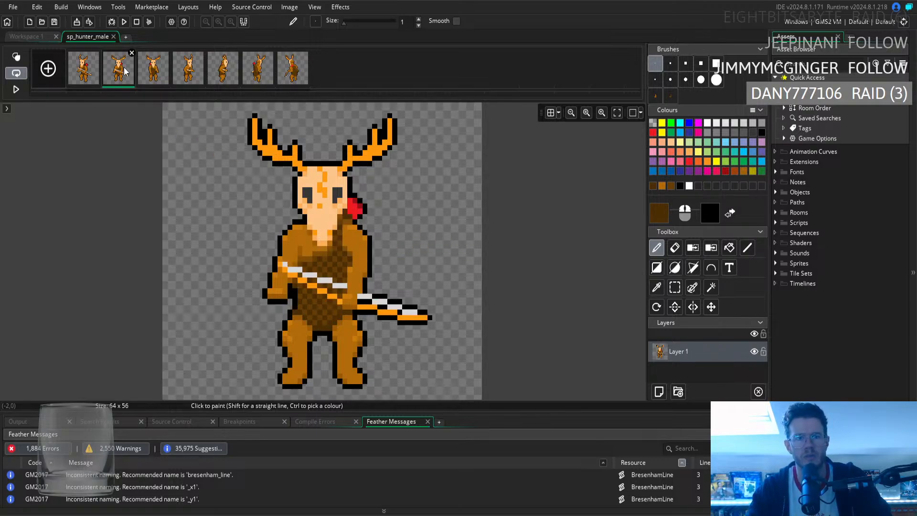
pyautogui.click(657, 287)
pyautogui.click(361, 240)
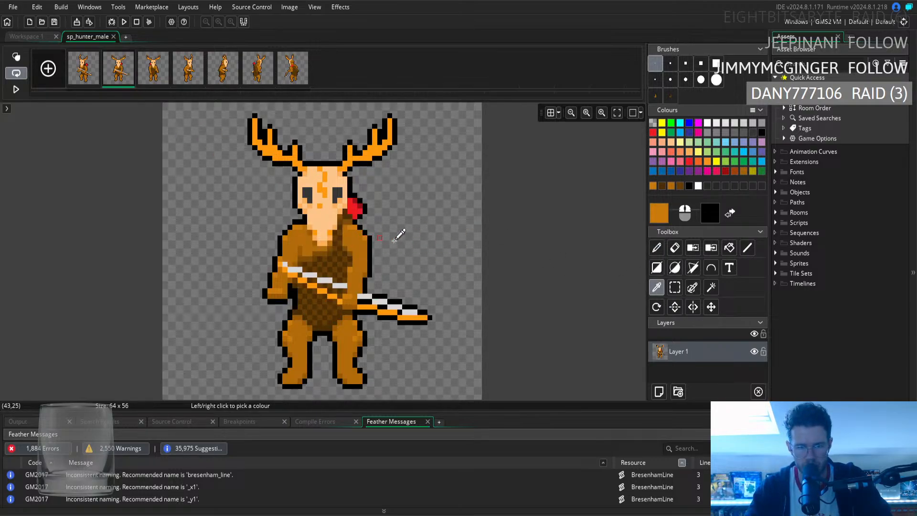
pyautogui.click(657, 247)
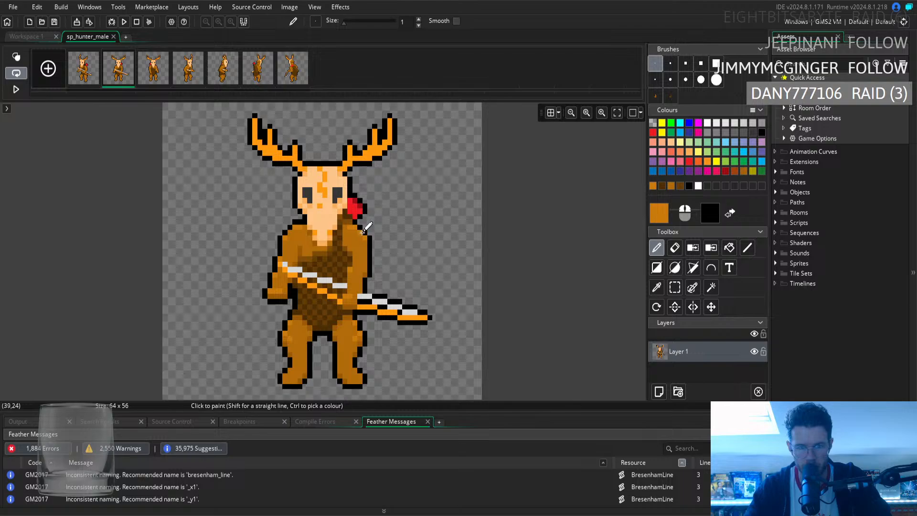
pyautogui.press('Right')
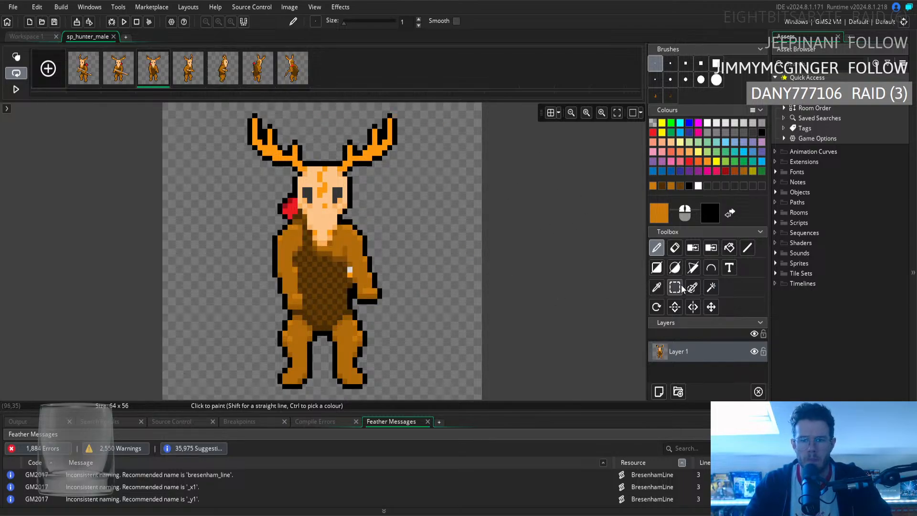
# Sample the dark brown at the tunic's edge, ready the pencil, and compare the third frame with the second
pyautogui.click(657, 287)
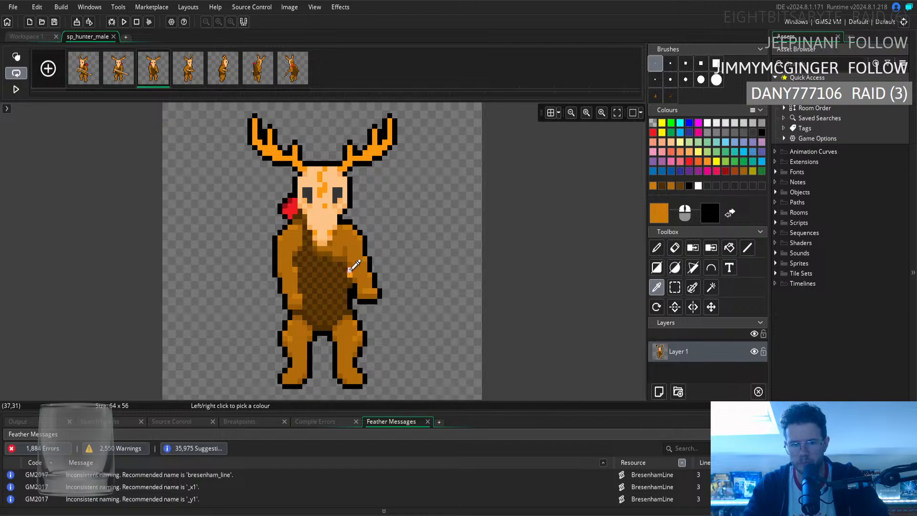
pyautogui.click(350, 272)
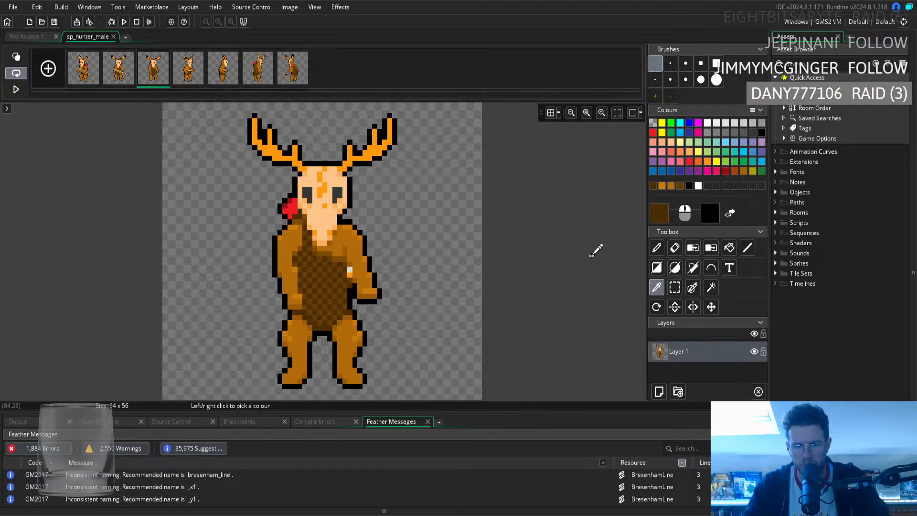
pyautogui.click(657, 247)
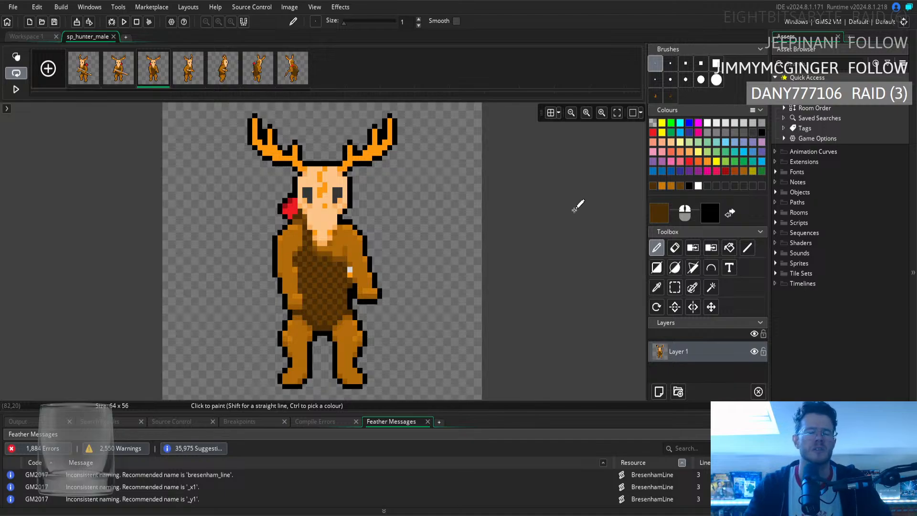
pyautogui.click(123, 80)
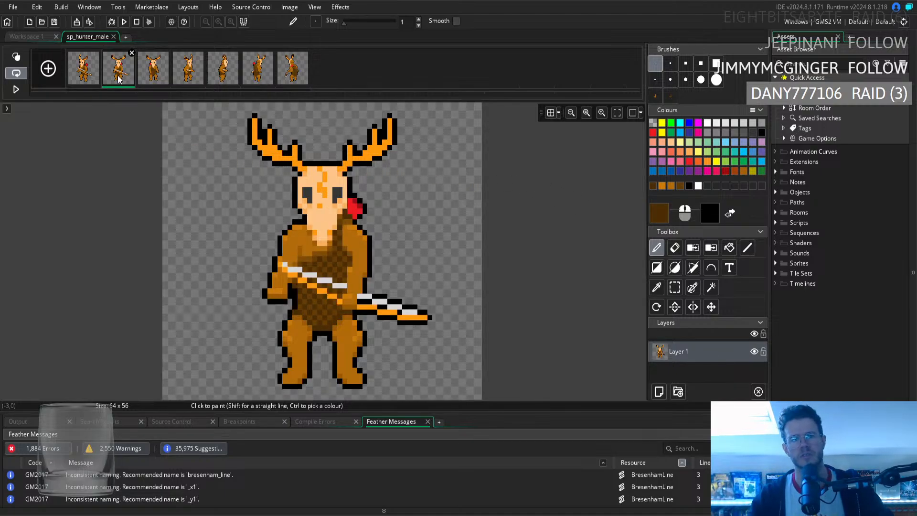
pyautogui.click(158, 77)
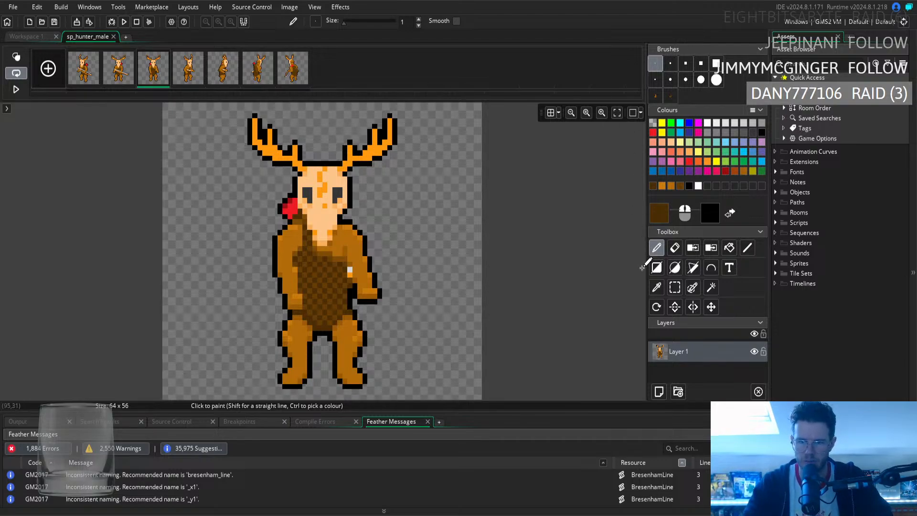
# Sample the lighter orange from the third frame's shoulder, ready the pencil, and check the second frame again
pyautogui.click(657, 288)
pyautogui.click(361, 238)
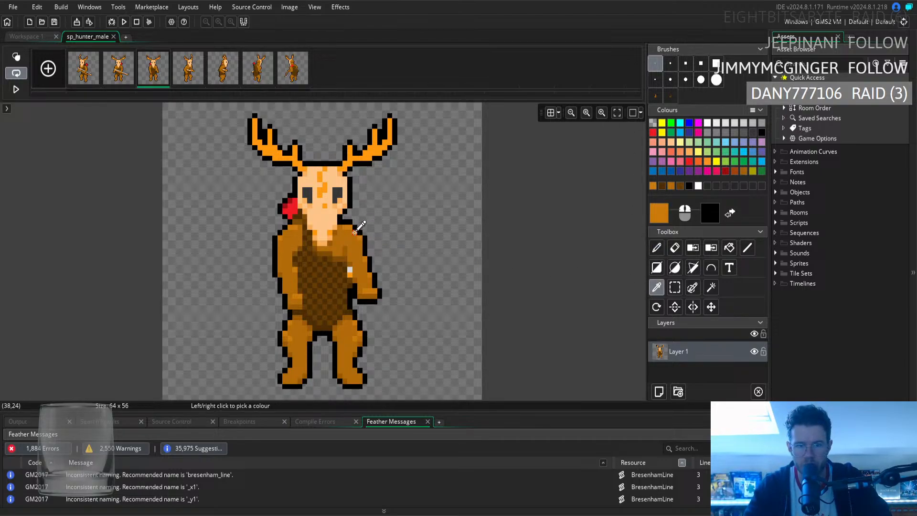
pyautogui.click(657, 248)
pyautogui.click(119, 70)
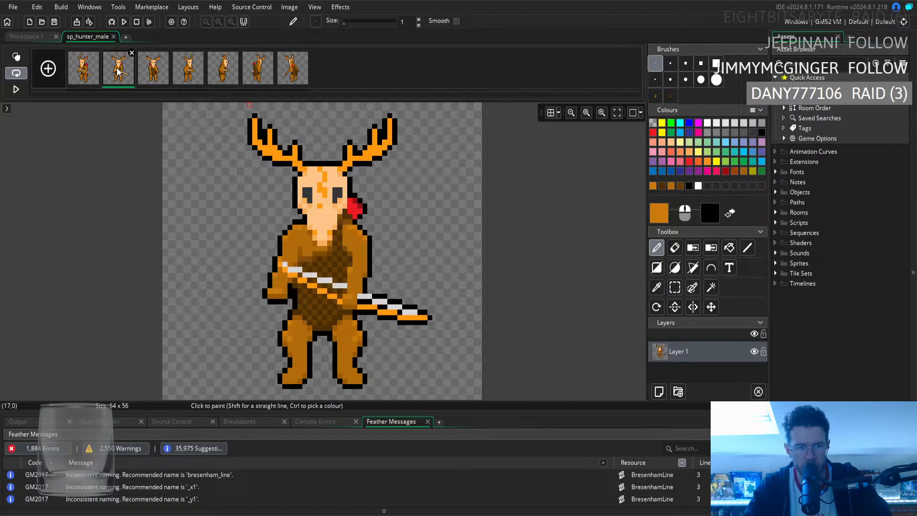
pyautogui.click(159, 71)
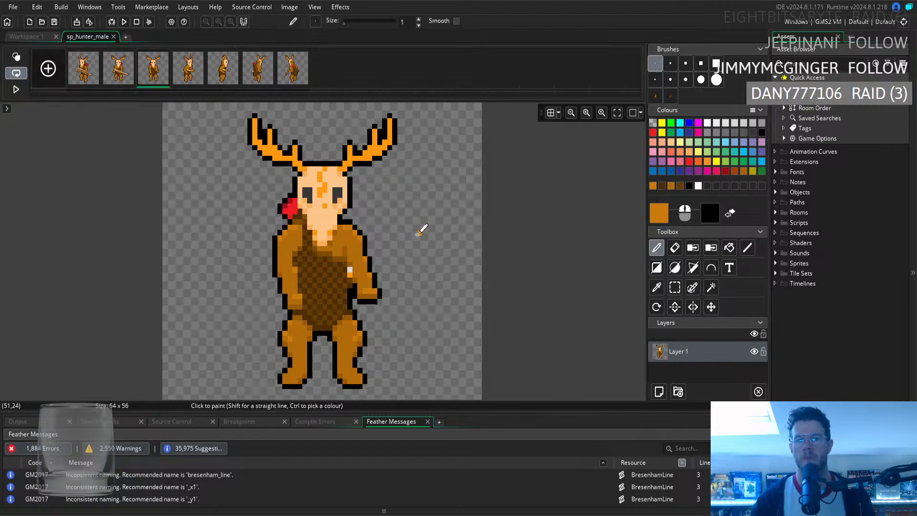
# Select the arm and shoulder opposite the red detail and shift them one pixel inward over the leftover bow pixel
pyautogui.click(675, 288)
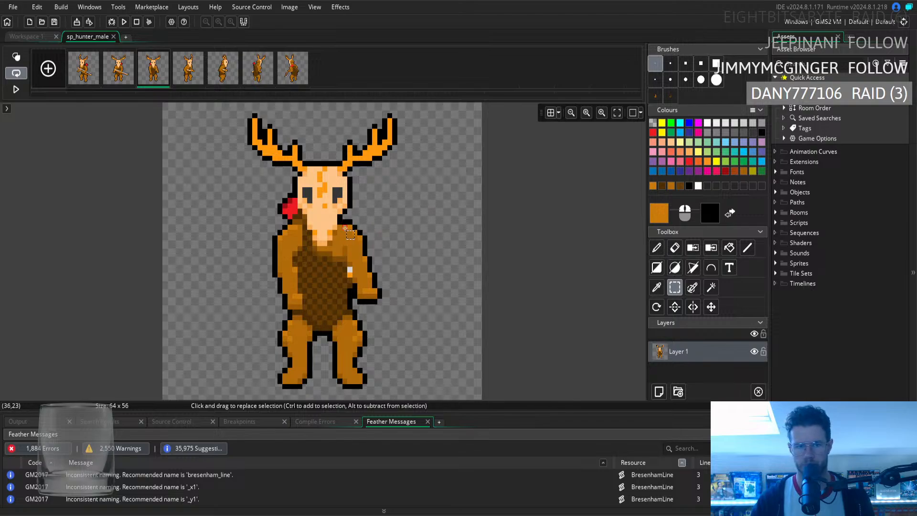
pyautogui.moveTo(354, 228); pyautogui.dragTo(354, 237)
pyautogui.moveTo(355, 247); pyautogui.dragTo(359, 259)
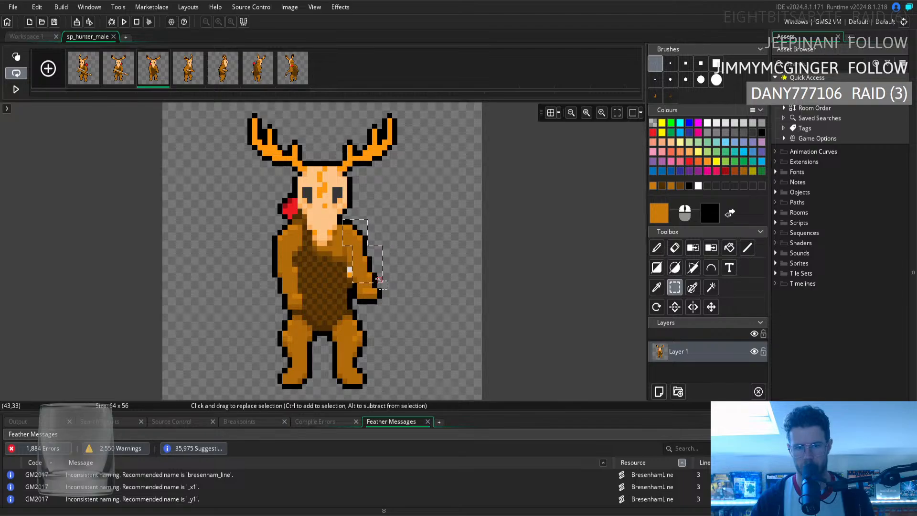
pyautogui.moveTo(355, 286)
pyautogui.keyDown('ctrl'); pyautogui.mouseDown()
pyautogui.moveTo(385, 300)
pyautogui.moveTo(366, 272)
pyautogui.mouseUp(); pyautogui.keyUp('ctrl')
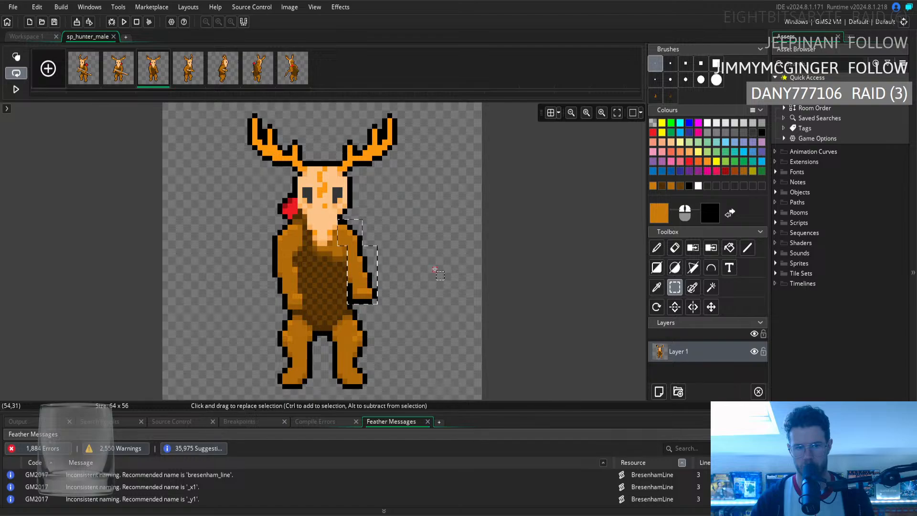
pyautogui.click(435, 270)
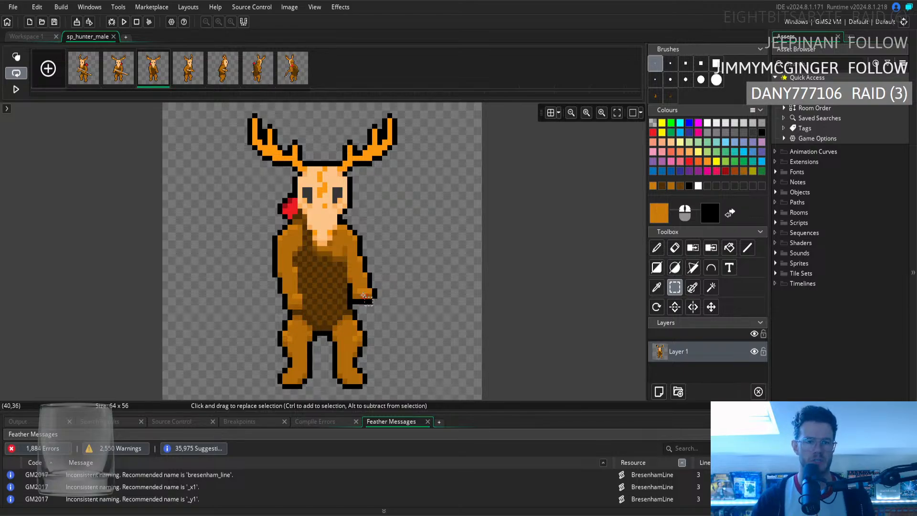
# Select the outer edge of the arm and shoulder beneath the red detail and shift it one pixel inward
pyautogui.moveTo(265, 229); pyautogui.dragTo(290, 308)
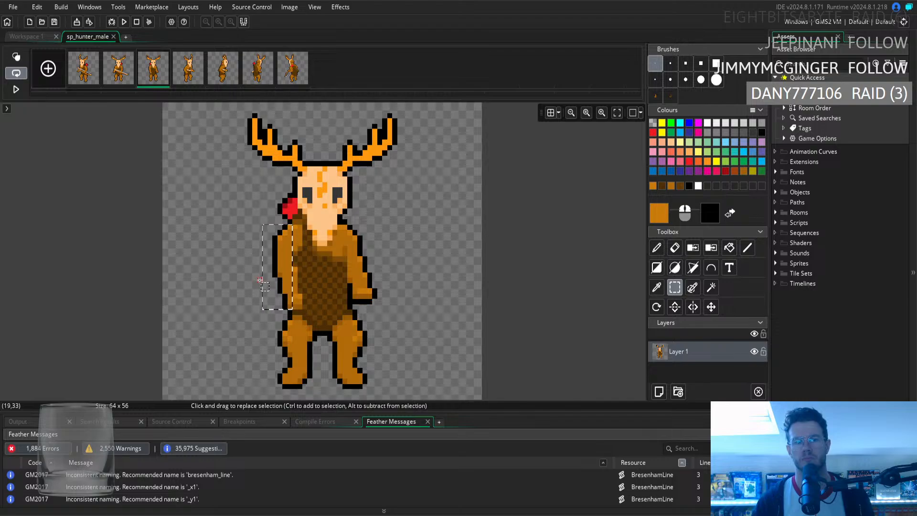
pyautogui.click(261, 280)
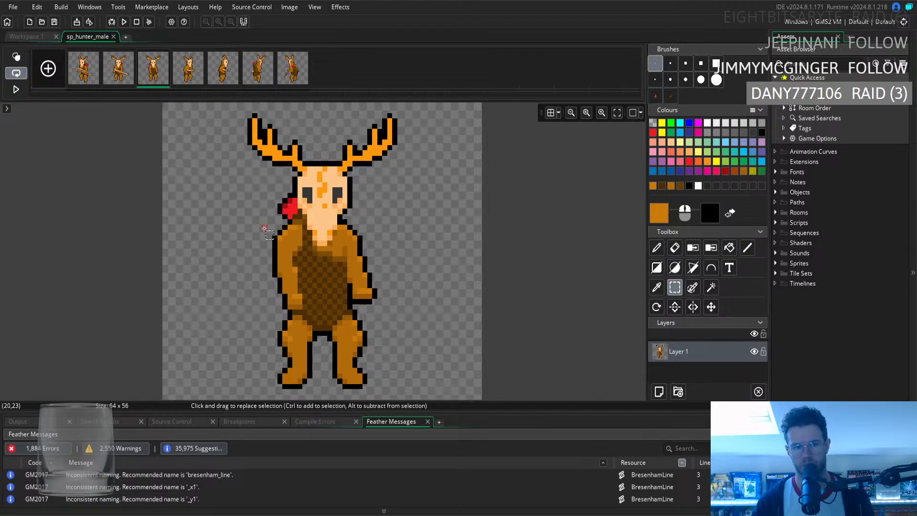
pyautogui.moveTo(296, 228); pyautogui.dragTo(287, 307)
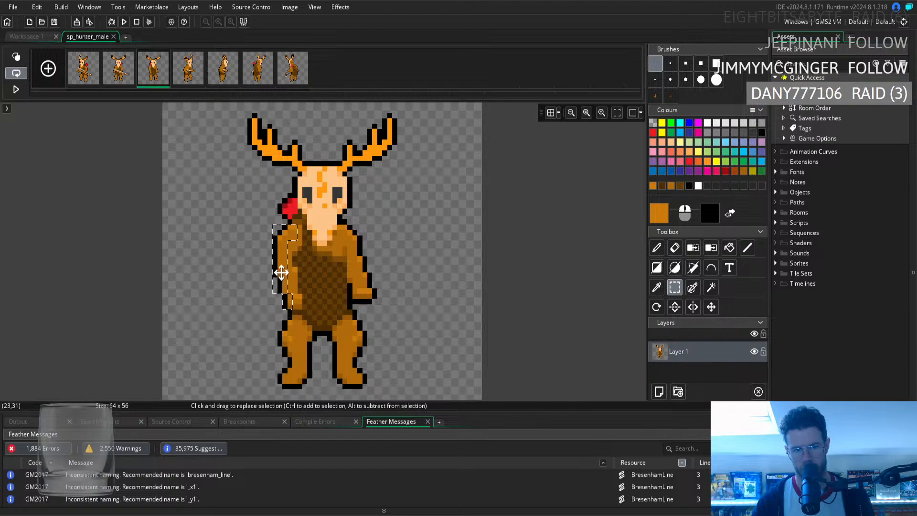
pyautogui.moveTo(280, 272); pyautogui.dragTo(285, 272)
pyautogui.click(228, 270)
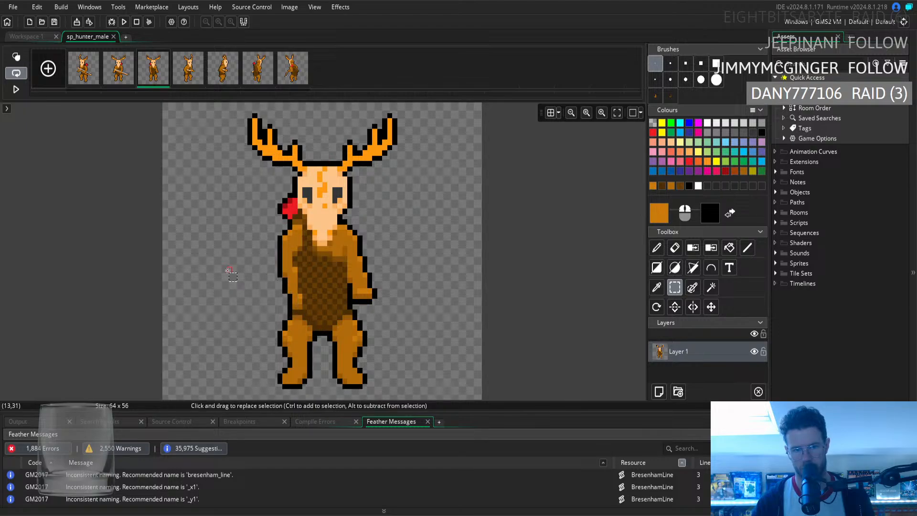
pyautogui.hotkey('ctrl', 'z')
pyautogui.hotkey('ctrl', 'z')
pyautogui.hotkey('ctrl', 'y')
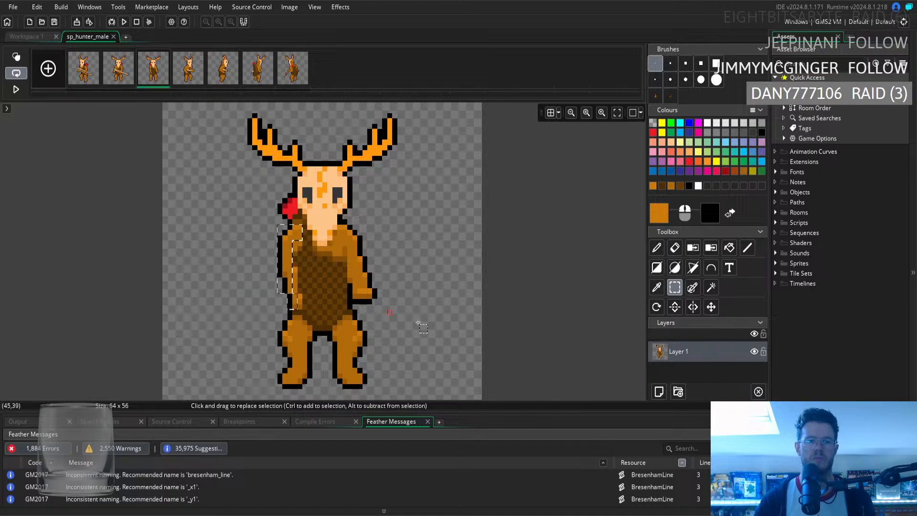
pyautogui.click(444, 285)
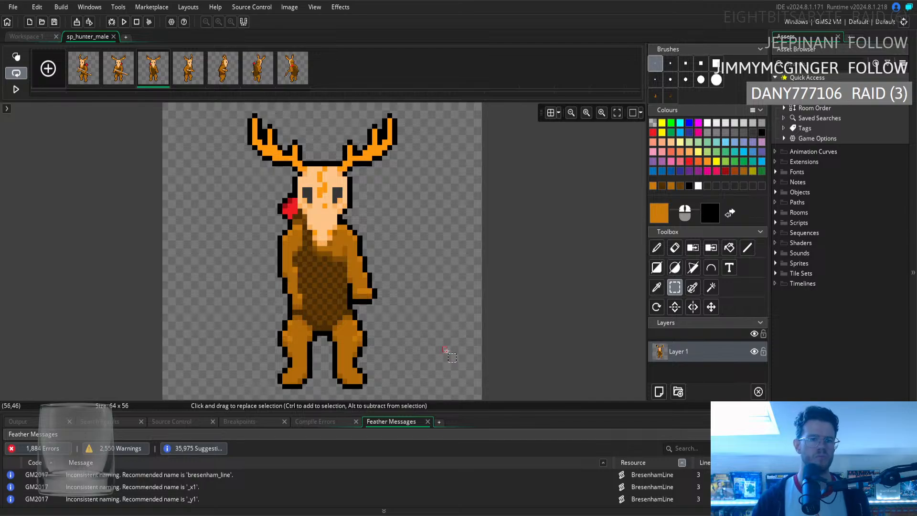
# Select the outer edge of each foot and move it up one pixel
pyautogui.moveTo(368, 393); pyautogui.dragTo(361, 371)
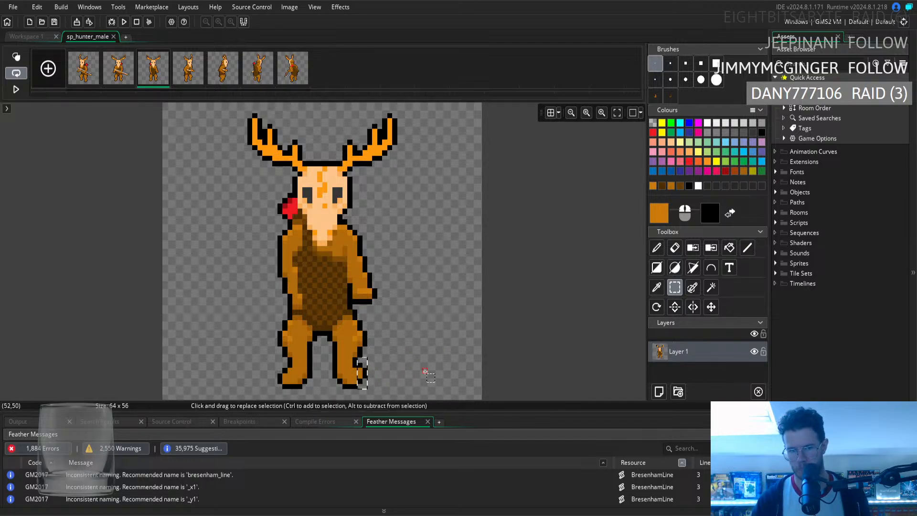
pyautogui.click(427, 374)
pyautogui.moveTo(275, 392); pyautogui.dragTo(286, 371)
pyautogui.moveTo(281, 378); pyautogui.dragTo(281, 373)
pyautogui.click(281, 374)
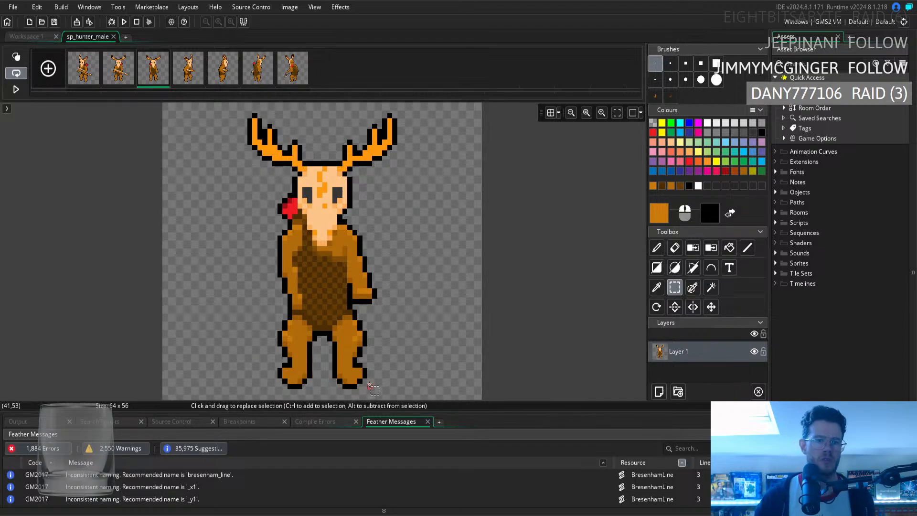
# Make a custom brush from a 2x4 patch of the tunic's checkered texture and cover the adjoining hand with it
pyautogui.click(656, 287)
pyautogui.click(311, 308)
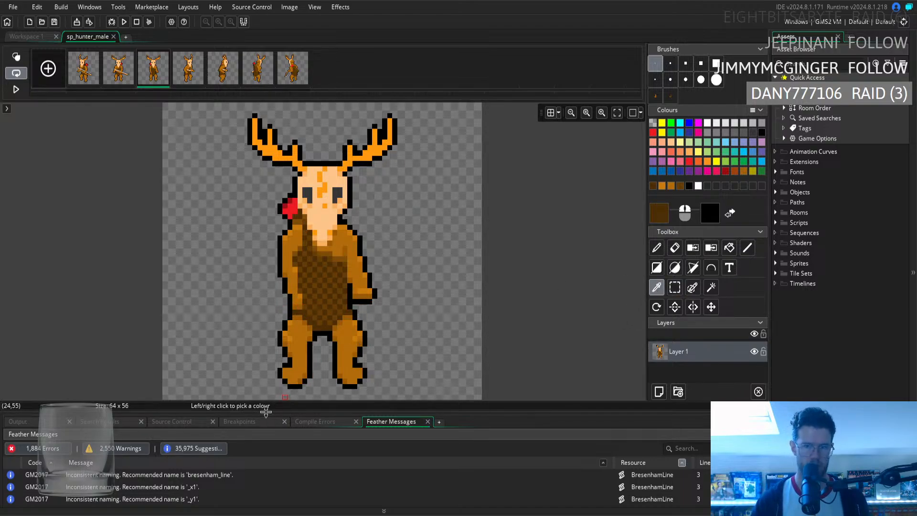
pyautogui.click(675, 287)
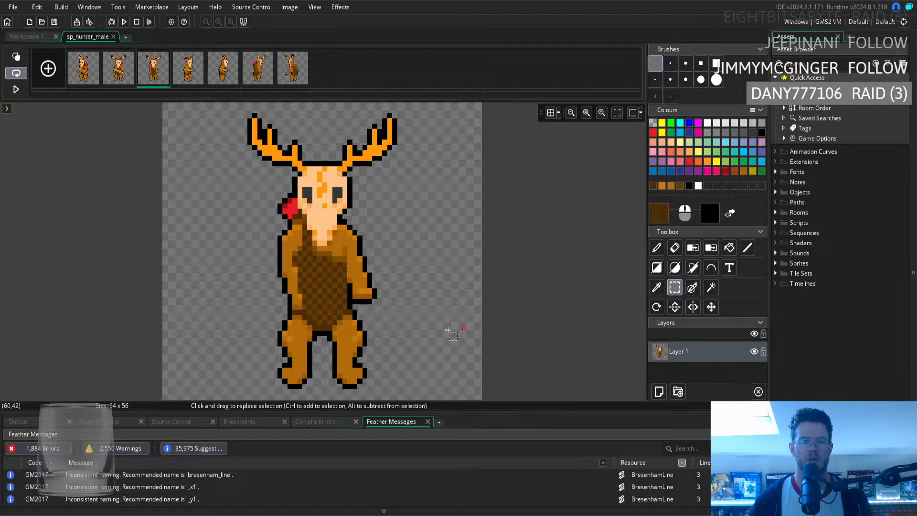
pyautogui.click(306, 308)
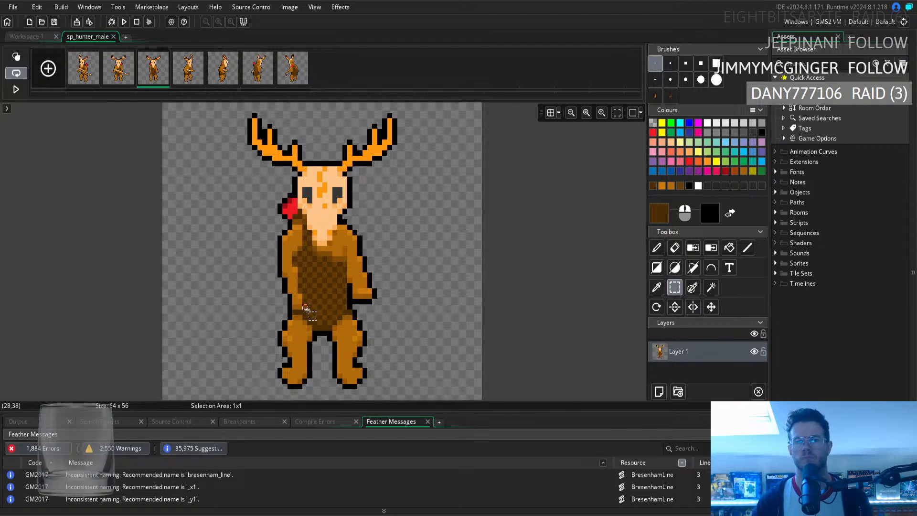
pyautogui.moveTo(306, 308); pyautogui.dragTo(314, 289)
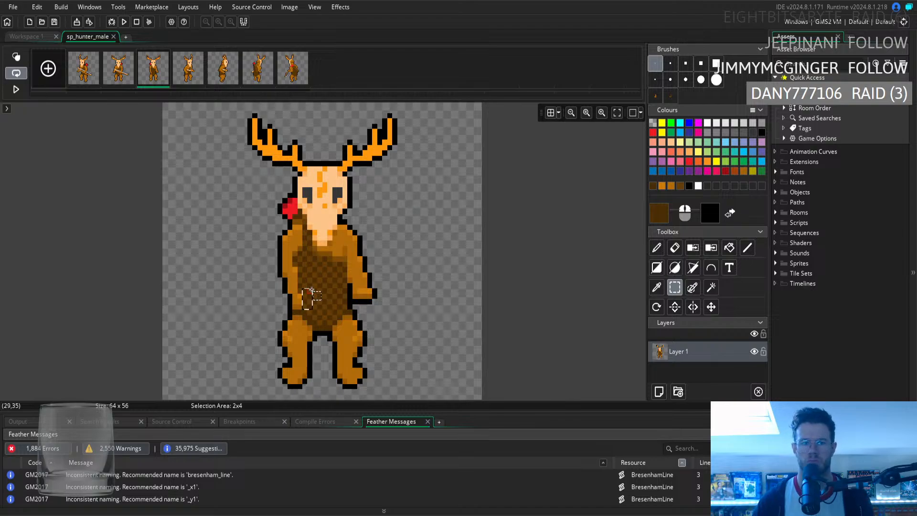
pyautogui.hotkey('ctrl', 'b')
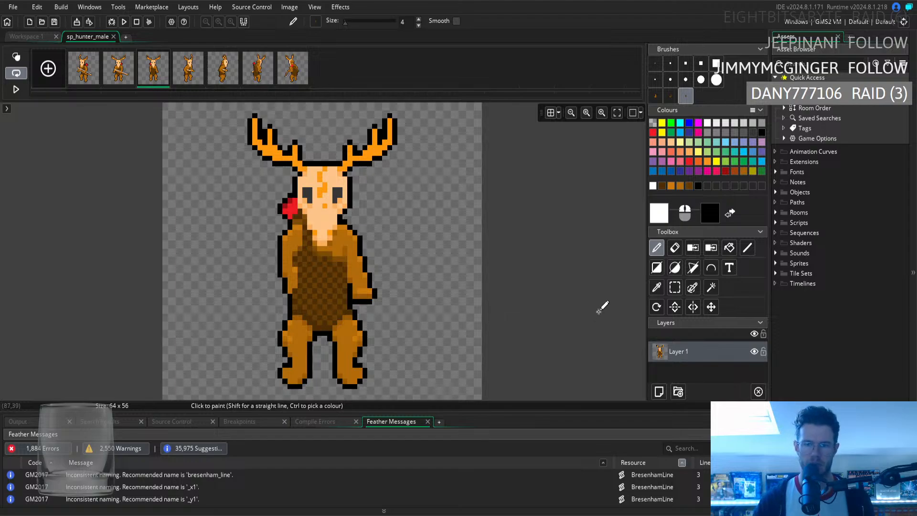
# Sample the tunic's lighter brown and switch back to a pencil with brush size 1
pyautogui.click(656, 291)
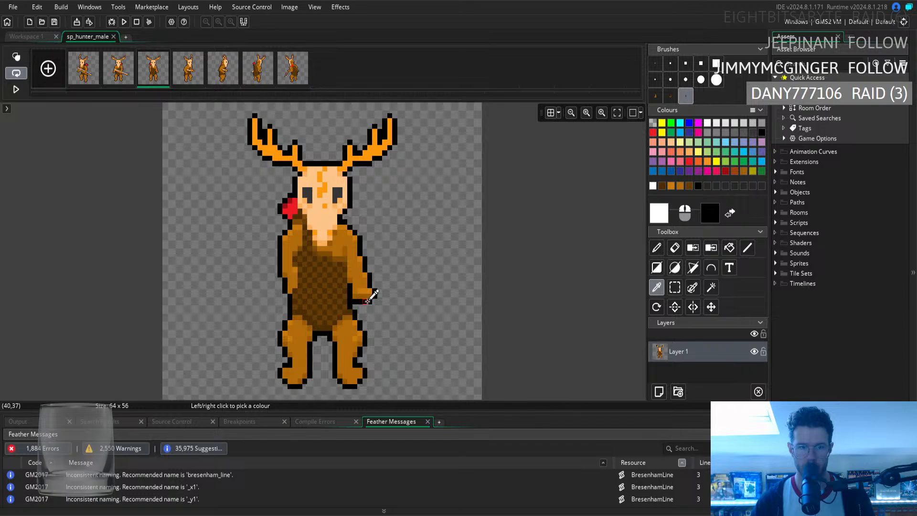
pyautogui.click(320, 289)
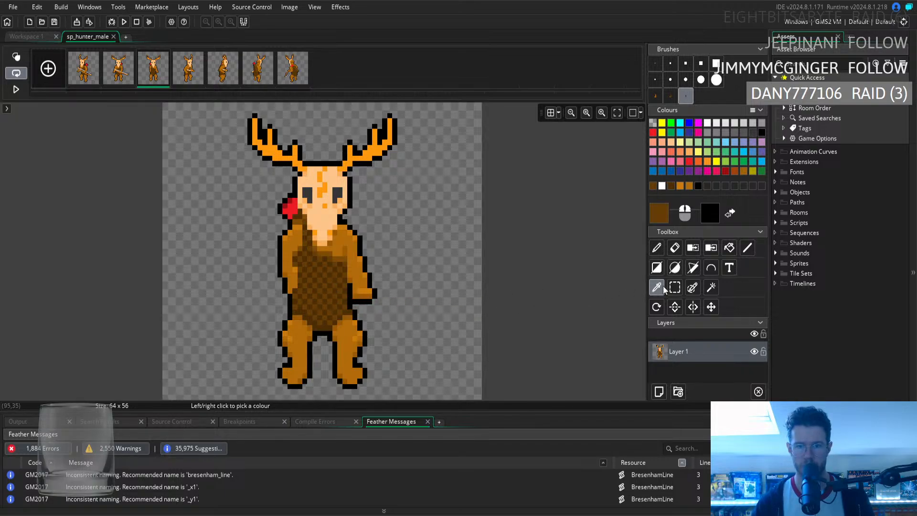
pyautogui.press('d')
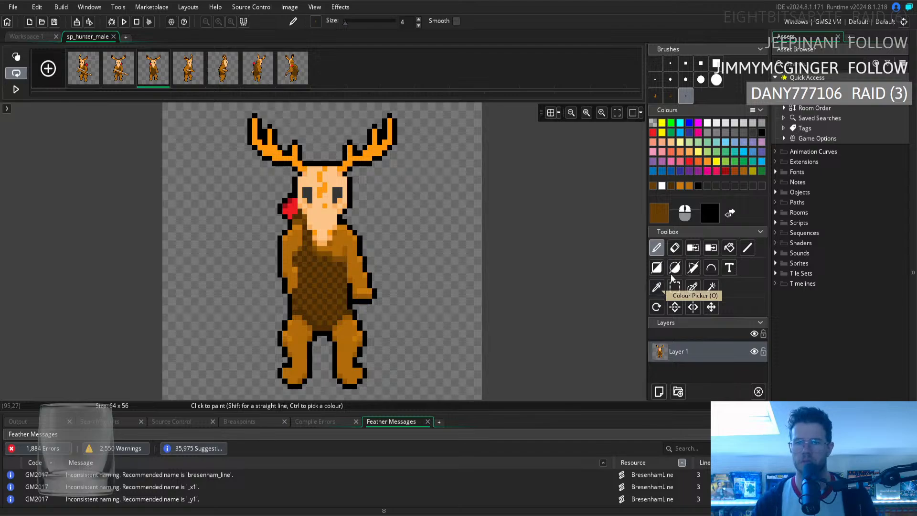
pyautogui.click(677, 250)
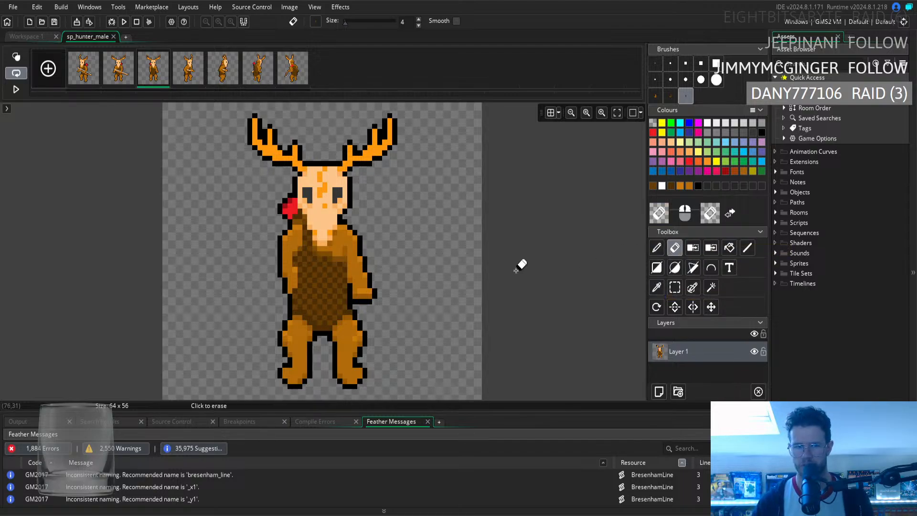
pyautogui.click(654, 64)
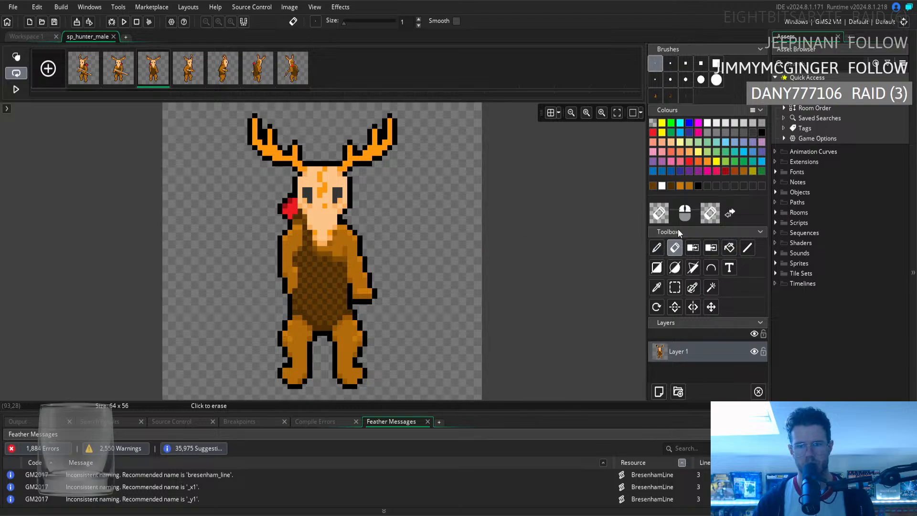
pyautogui.click(657, 288)
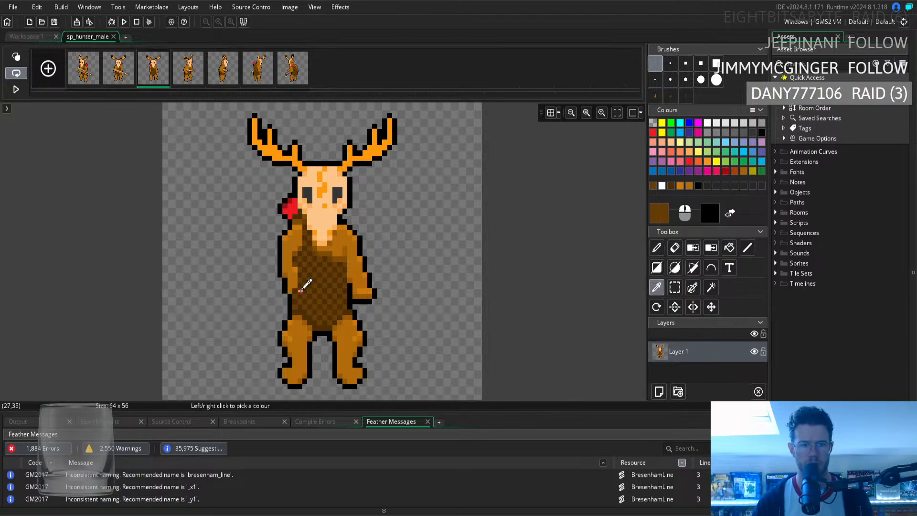
pyautogui.click(658, 250)
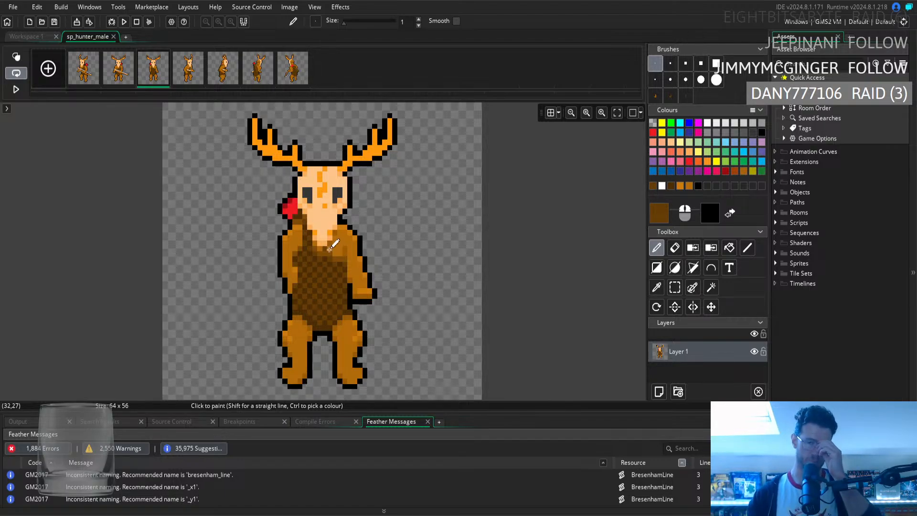
# Touch up the arm beneath the red detail with its own sampled brown, and the adjoining tunic edge with sampled dark brown
pyautogui.click(657, 287)
pyautogui.click(292, 253)
pyautogui.click(657, 248)
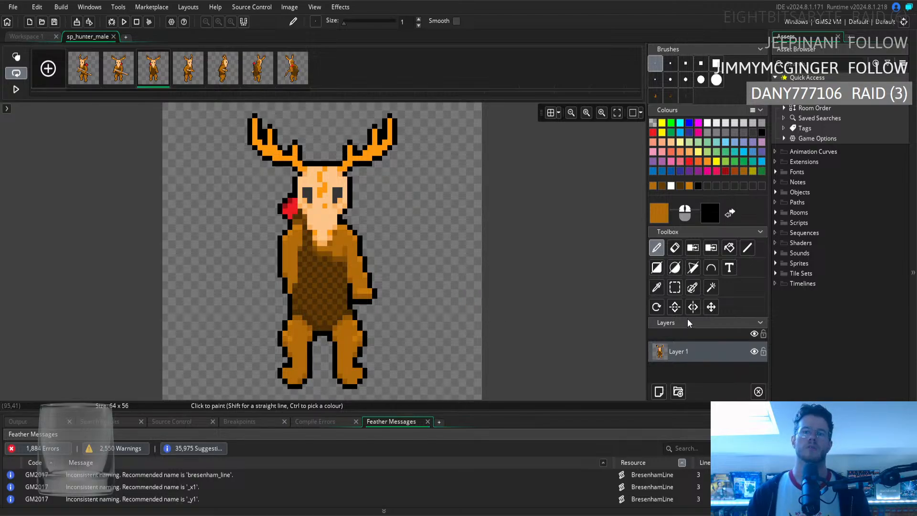
pyautogui.click(657, 287)
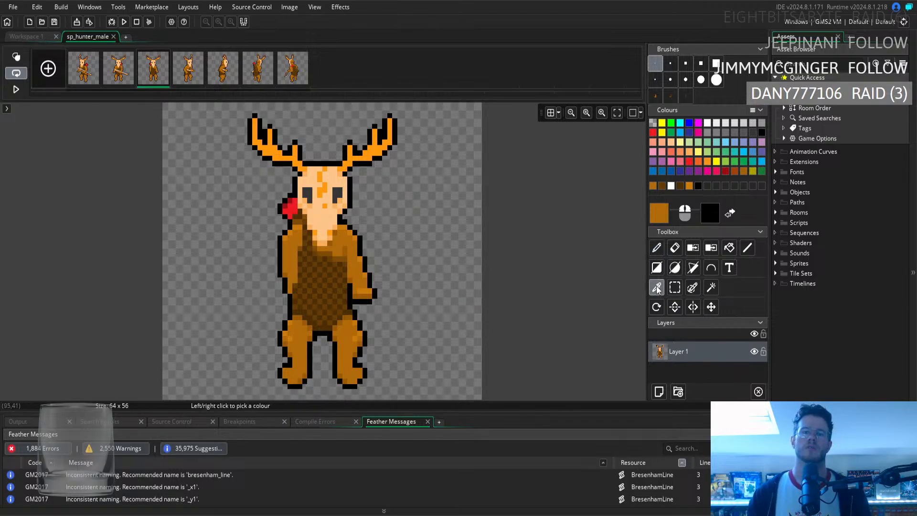
pyautogui.click(300, 286)
pyautogui.click(657, 247)
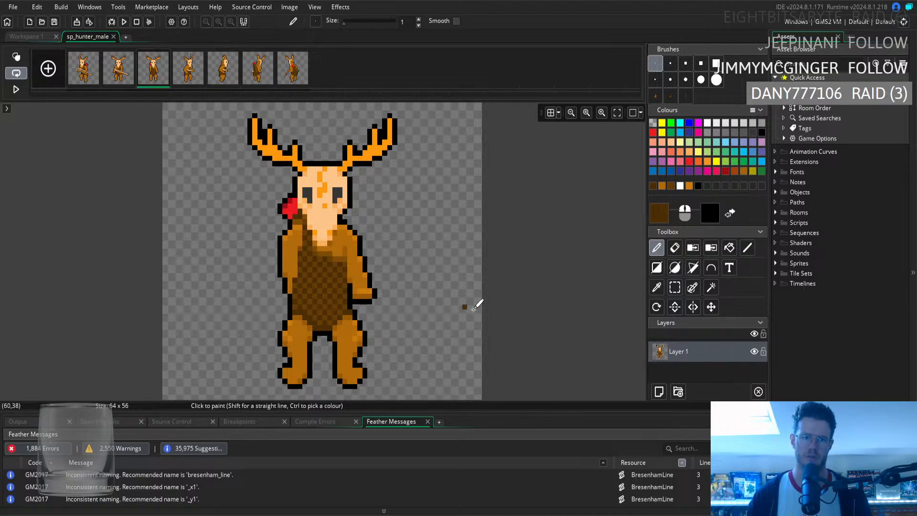
# Make a custom brush from a 1x6 strip of the tunic's checkered texture and extend the tunic beside the arm under the red detail
pyautogui.click(657, 292)
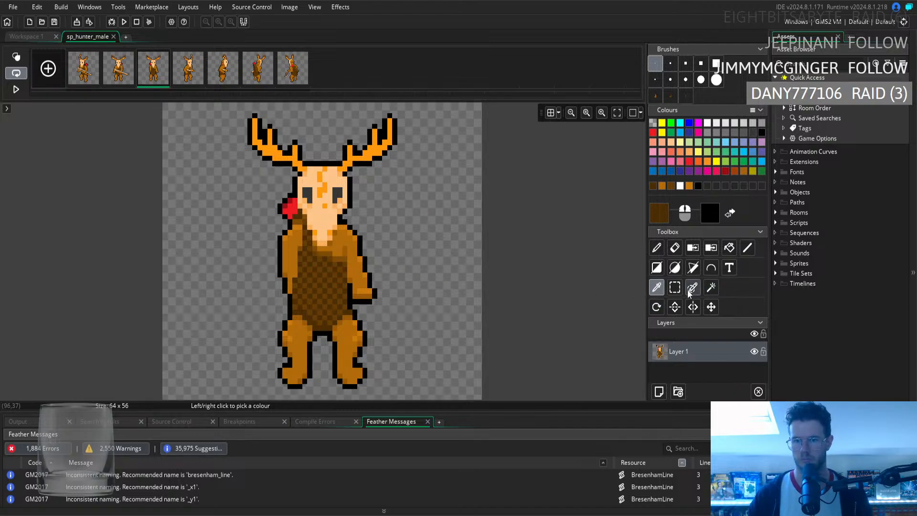
pyautogui.click(675, 287)
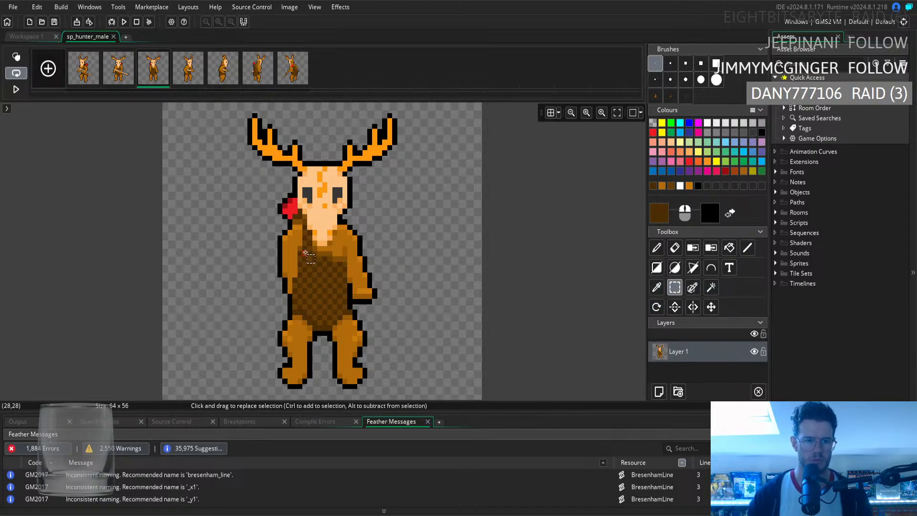
pyautogui.moveTo(305, 249); pyautogui.dragTo(307, 274)
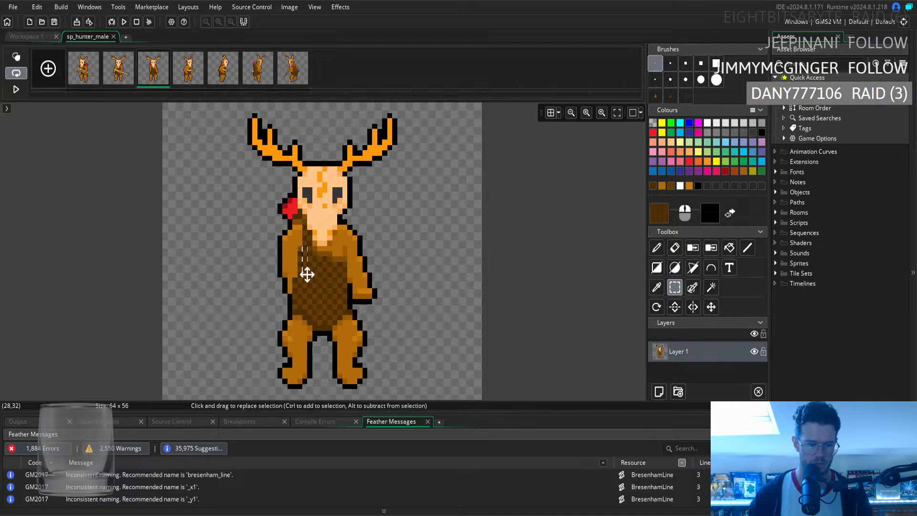
pyautogui.hotkey('ctrl', 'b')
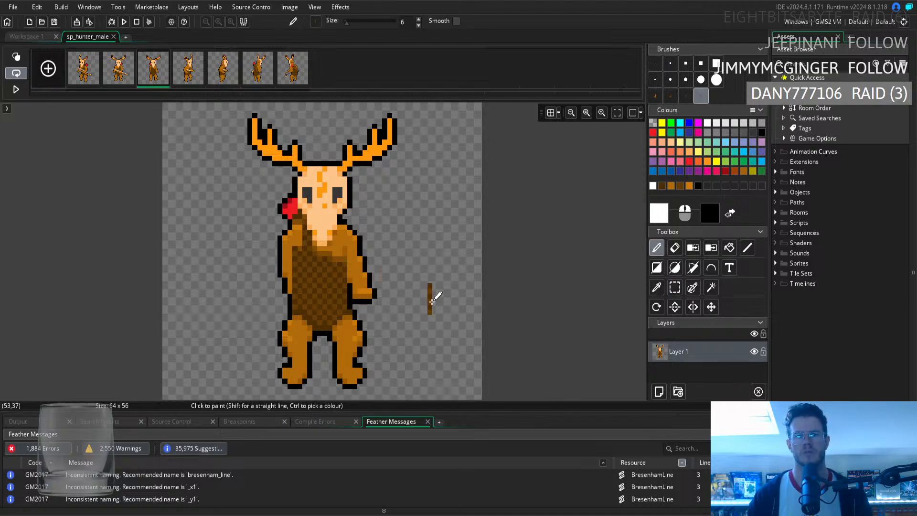
# Sample the lighter brown of the arm beneath the red detail and switch back to a pencil with brush size 1
pyautogui.click(657, 287)
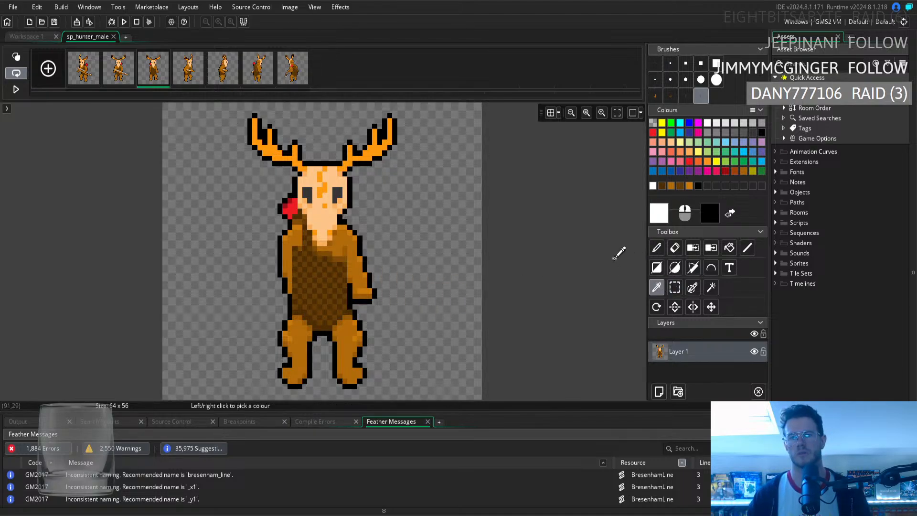
pyautogui.click(291, 255)
pyautogui.click(656, 248)
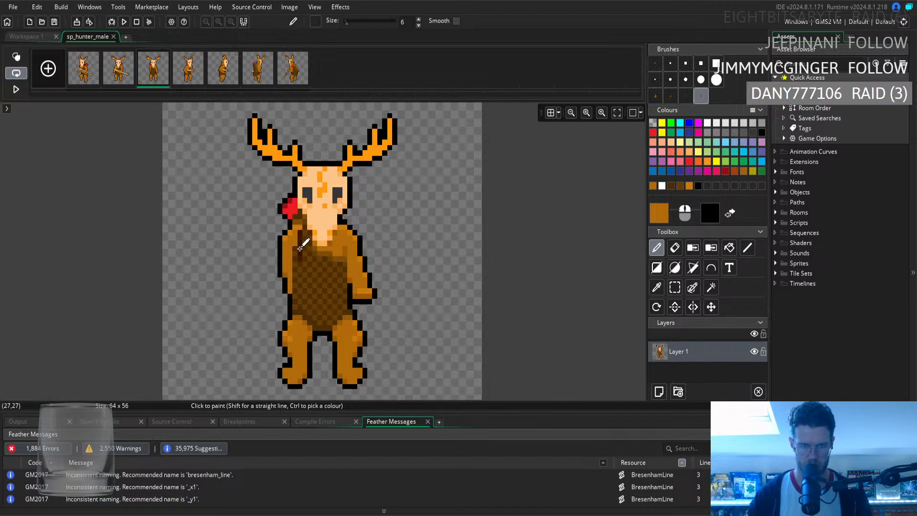
pyautogui.click(655, 63)
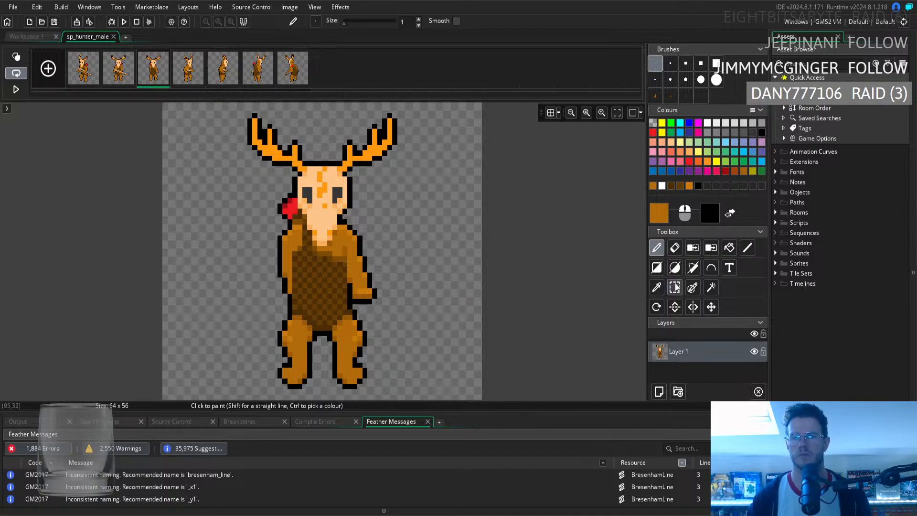
# Sample the darker brown from the arm beneath the red detail and touch up its lower inner edge with the pencil
pyautogui.click(656, 287)
pyautogui.click(289, 267)
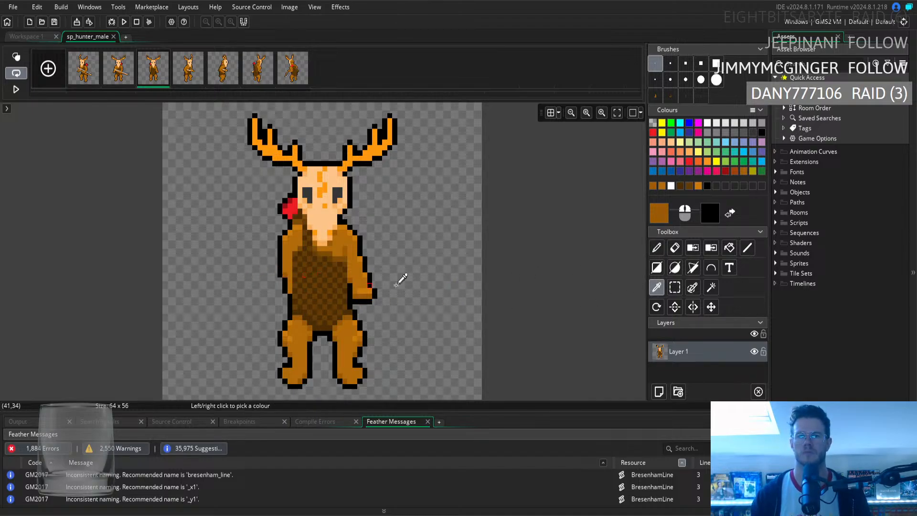
pyautogui.click(656, 249)
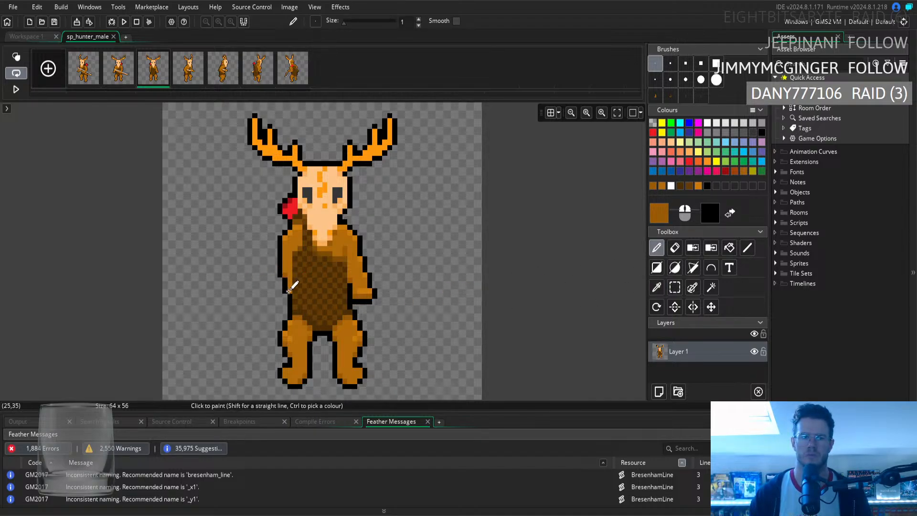
pyautogui.click(385, 322)
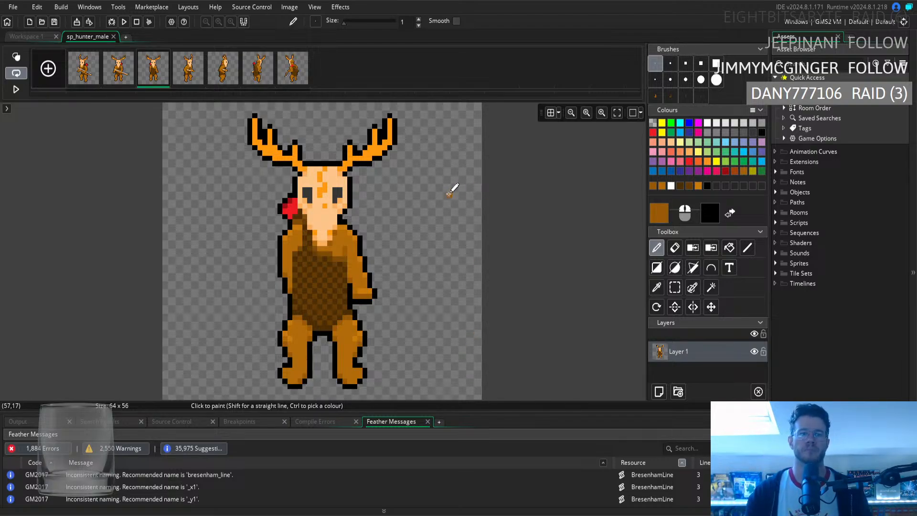
# Sample the brown of the opposite arm and touch up its hand with the pencil
pyautogui.click(657, 287)
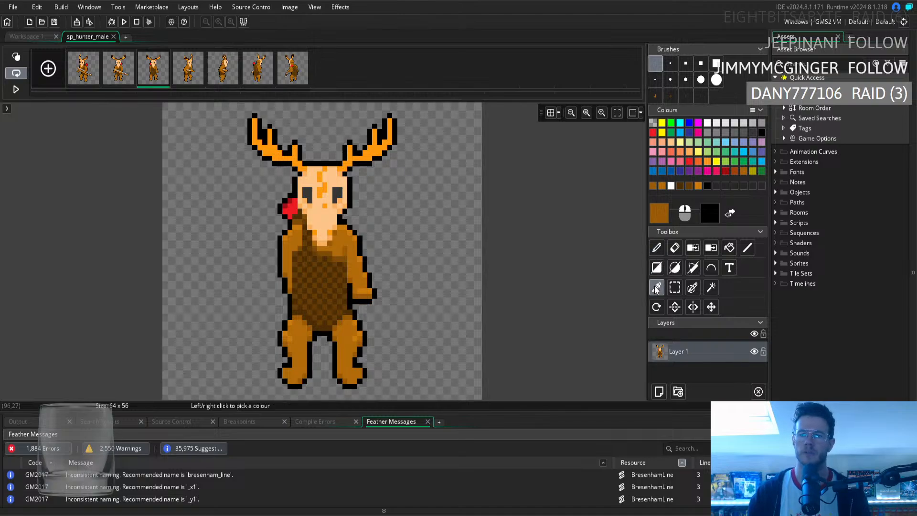
pyautogui.click(360, 263)
pyautogui.click(657, 247)
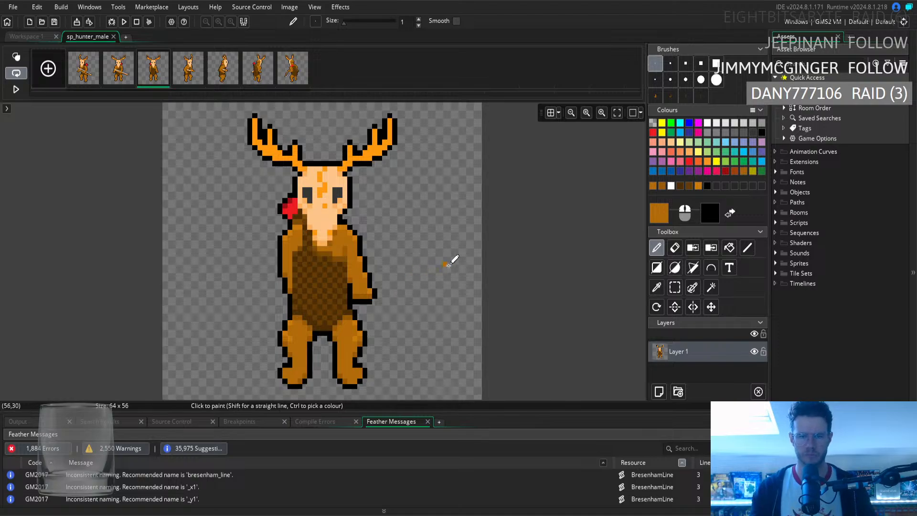
pyautogui.click(659, 291)
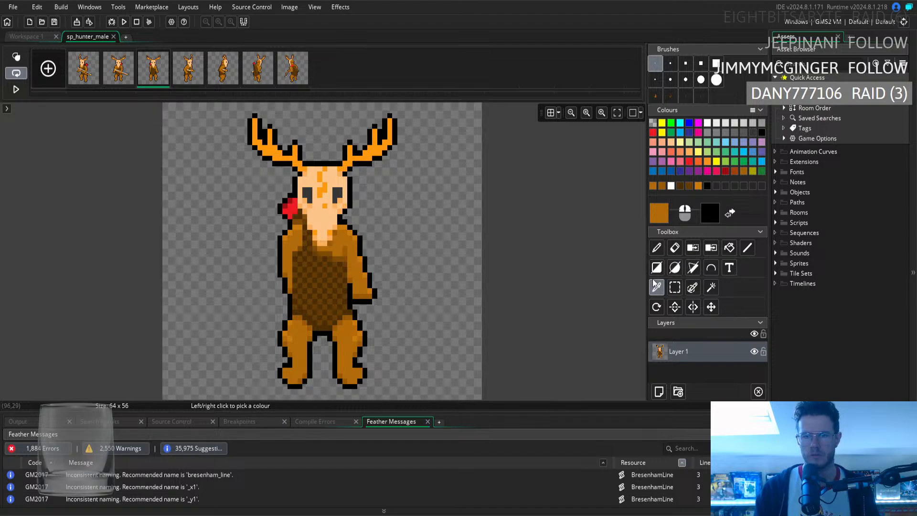
pyautogui.click(656, 247)
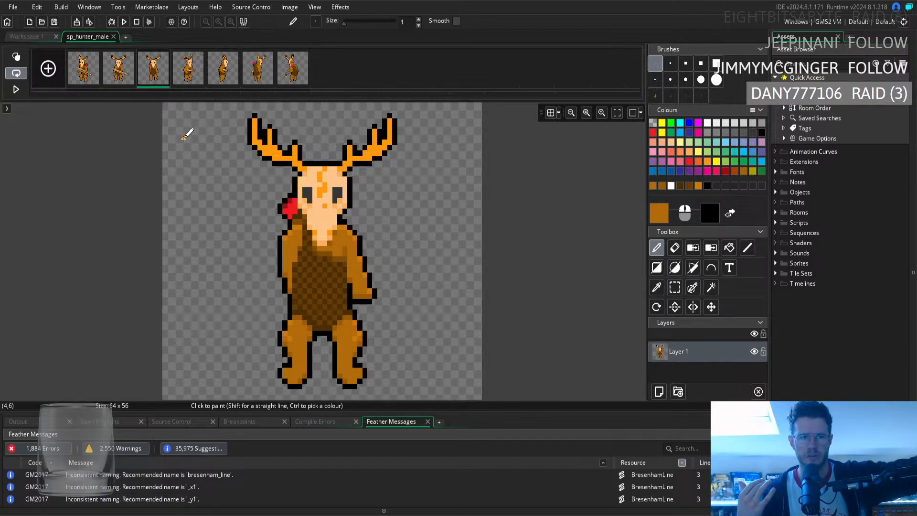
# Review the sprite's seven frames one after another to compare the poses
pyautogui.click(90, 83)
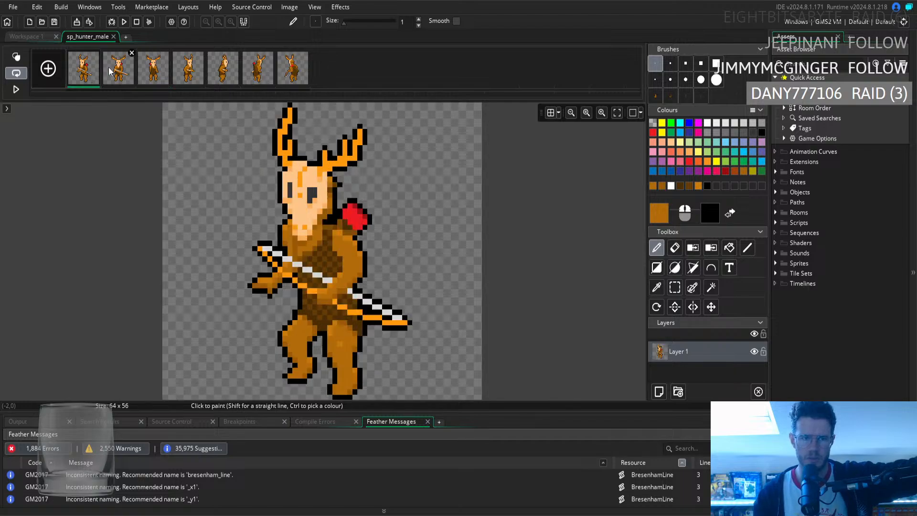
pyautogui.click(135, 74)
pyautogui.click(167, 80)
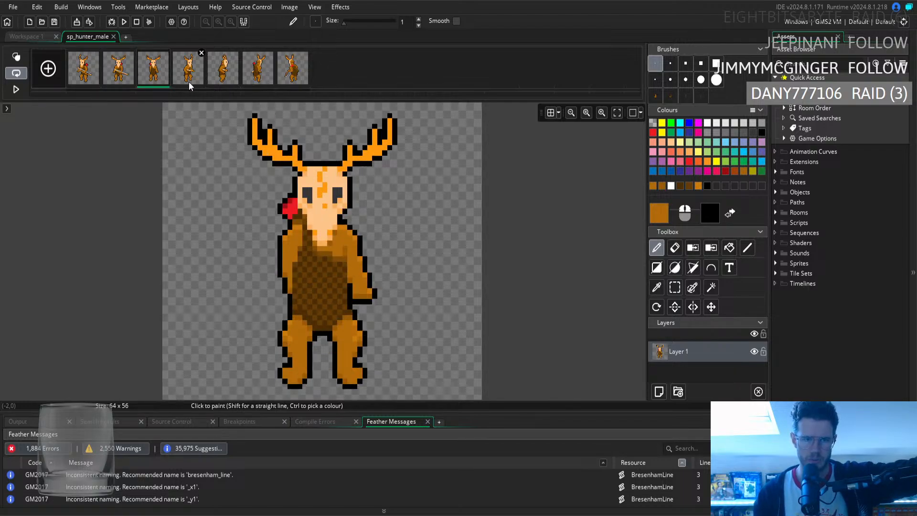
pyautogui.click(189, 82)
pyautogui.click(228, 77)
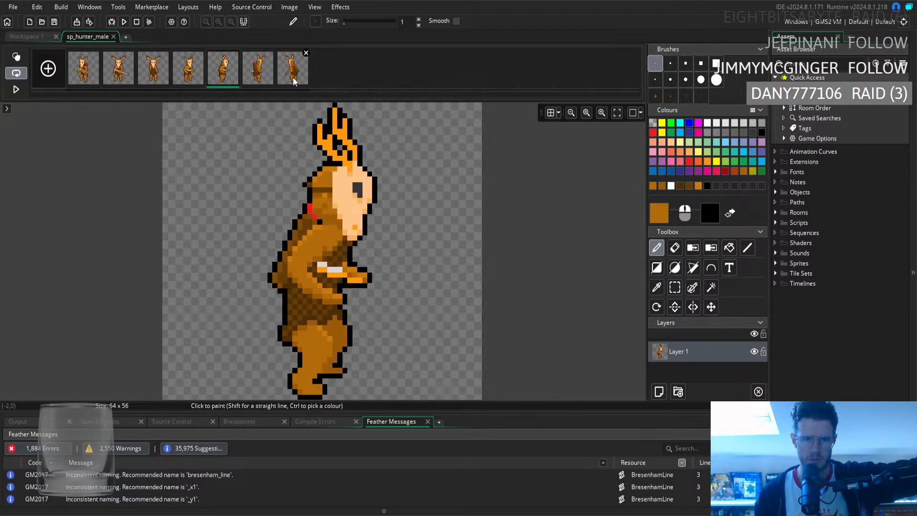
pyautogui.click(249, 78)
pyautogui.click(283, 80)
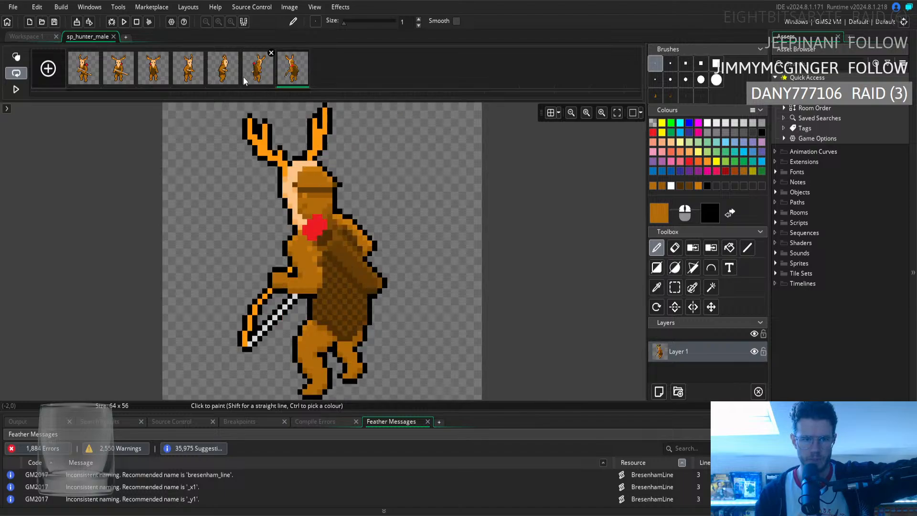
# Flip repeatedly between the fifth, sixth and seventh frames to compare the character's horizontal position
pyautogui.click(245, 78)
pyautogui.click(281, 83)
pyautogui.click(258, 79)
pyautogui.press('Right')
pyautogui.press('Left')
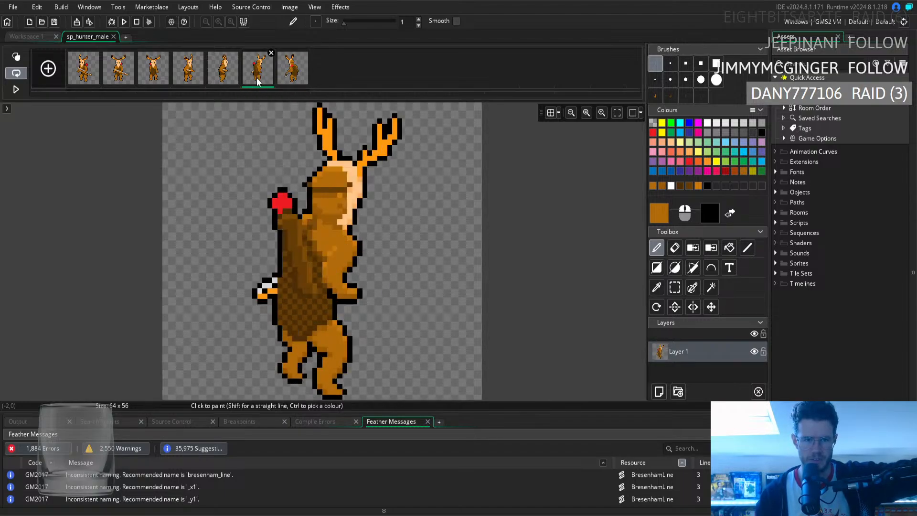
pyautogui.press('Right')
pyautogui.press('Left')
pyautogui.press('Right')
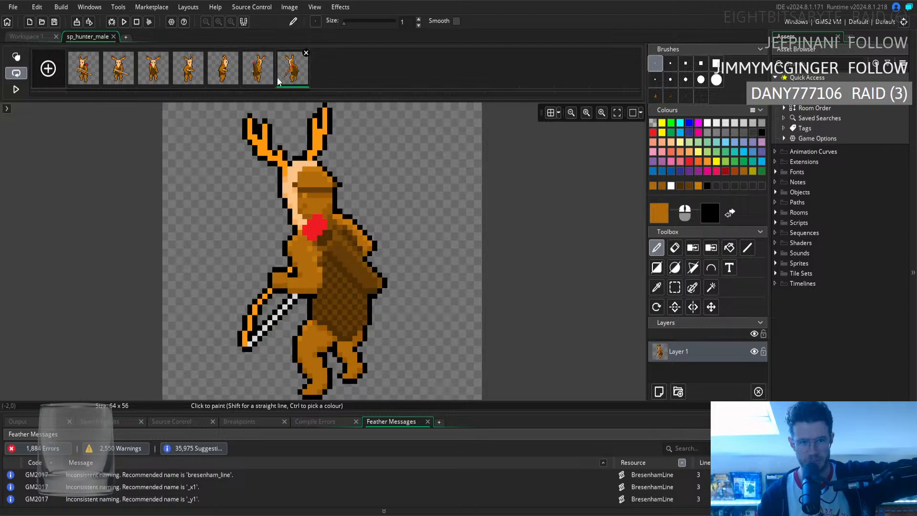
pyautogui.press('Left')
pyautogui.press('Right')
pyautogui.press('Left')
pyautogui.press('Left')
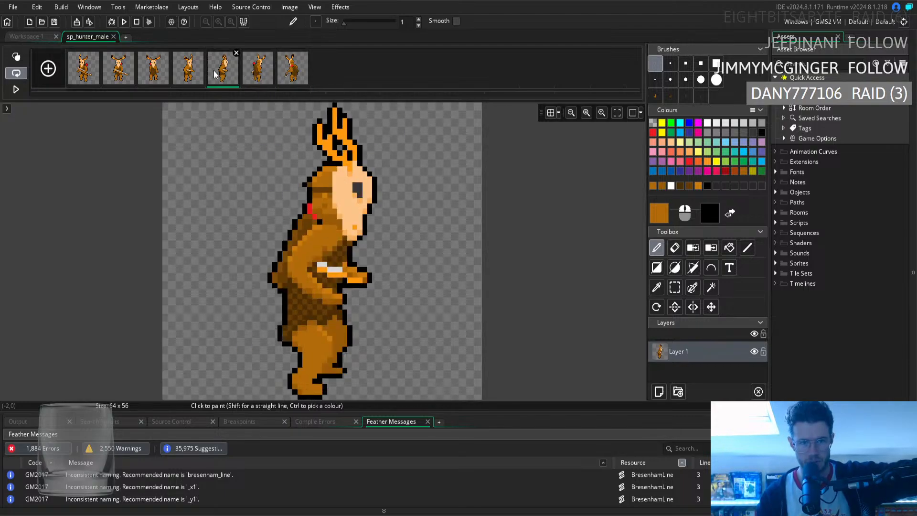
pyautogui.press('Right')
pyautogui.press('Left')
# Shift the seventh frame's drawing two pixels to the right, checking it against the sixth frame
pyautogui.click(292, 77)
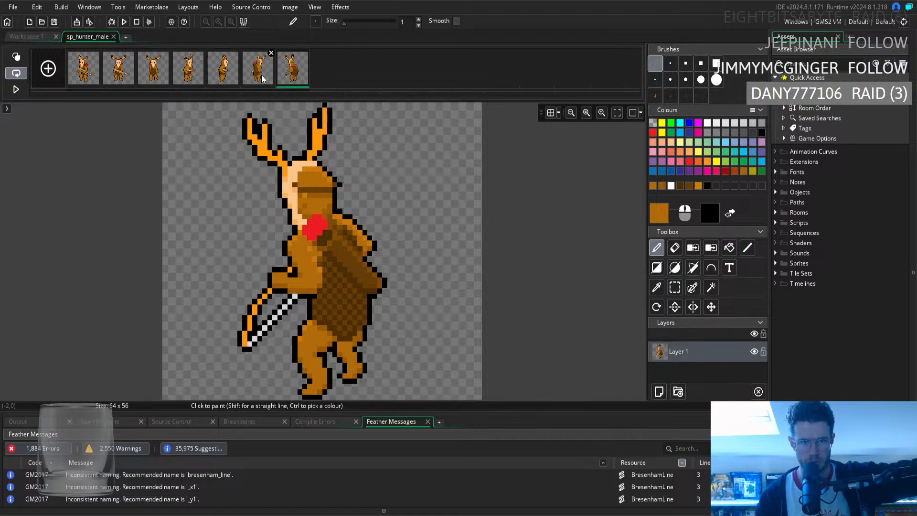
pyautogui.click(711, 307)
pyautogui.moveTo(363, 294); pyautogui.dragTo(367, 294)
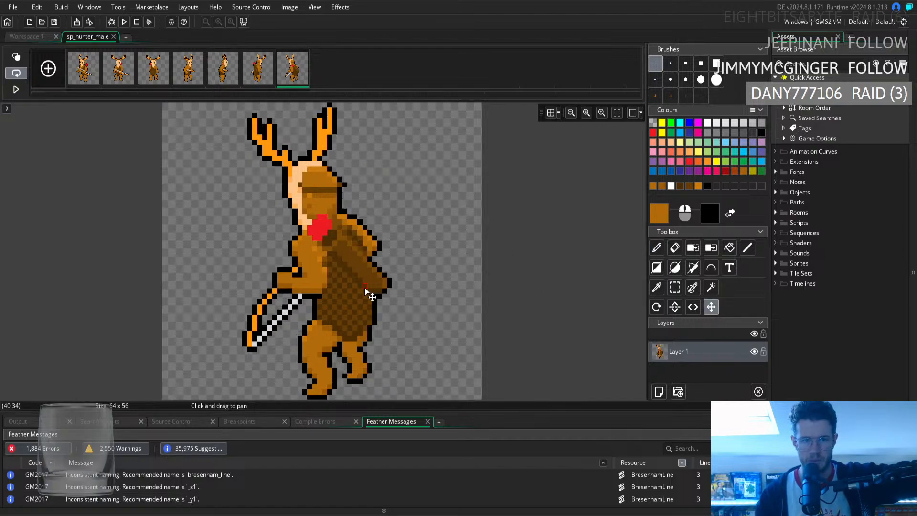
pyautogui.press('Left')
pyautogui.press('Right')
pyautogui.moveTo(282, 214); pyautogui.dragTo(287, 214)
# Compare the shifted seventh frame with the fifth and sixth frames for alignment
pyautogui.click(259, 83)
pyautogui.click(289, 83)
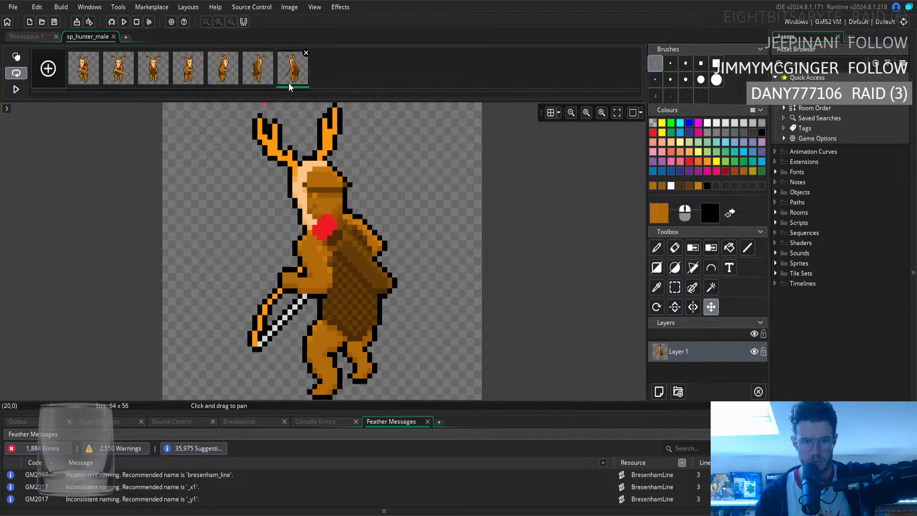
pyautogui.click(271, 84)
pyautogui.click(291, 82)
pyautogui.click(221, 80)
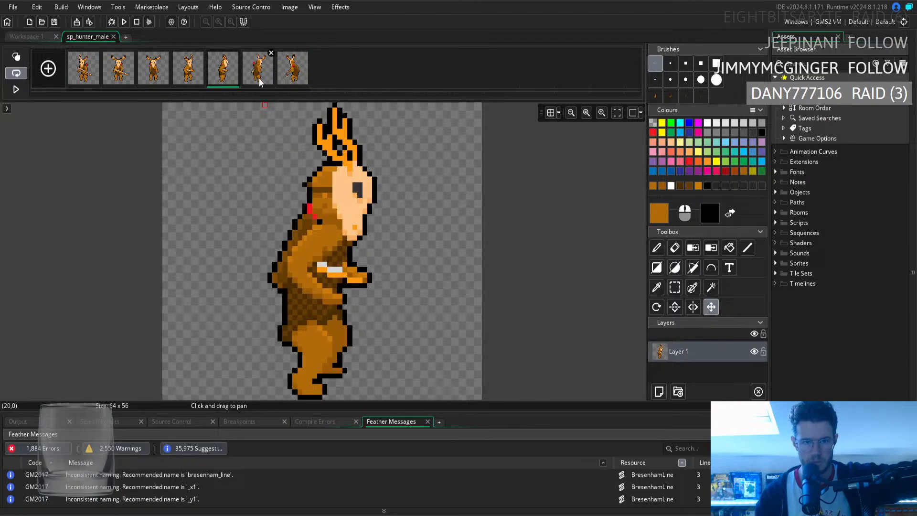
pyautogui.click(259, 79)
pyautogui.click(225, 80)
pyautogui.click(253, 80)
pyautogui.click(222, 81)
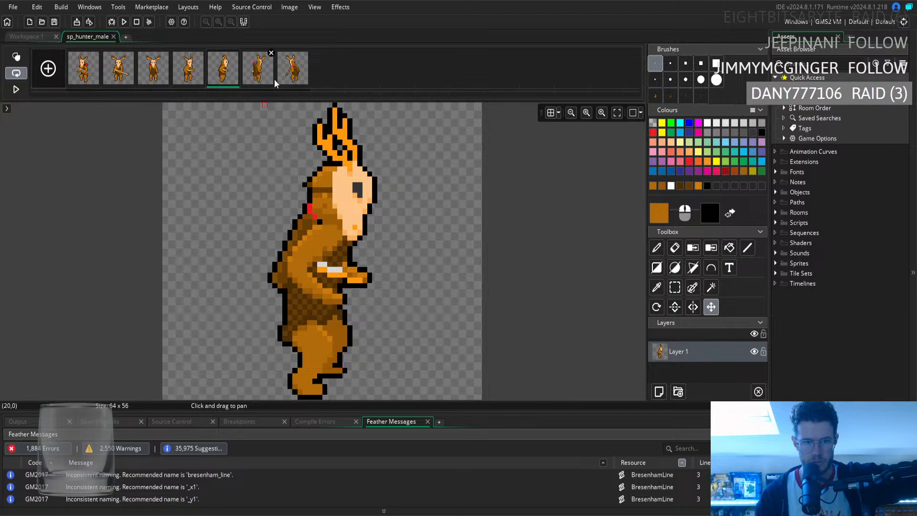
pyautogui.click(285, 79)
pyautogui.click(225, 80)
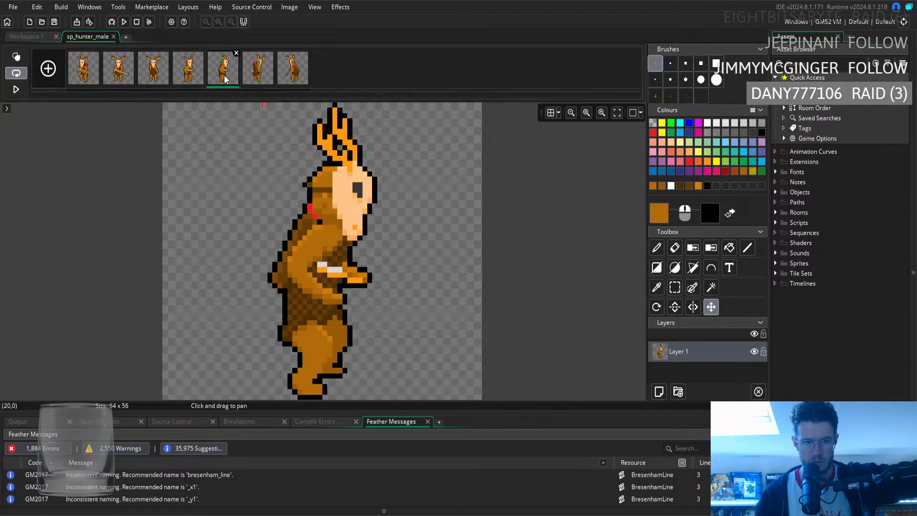
pyautogui.click(306, 82)
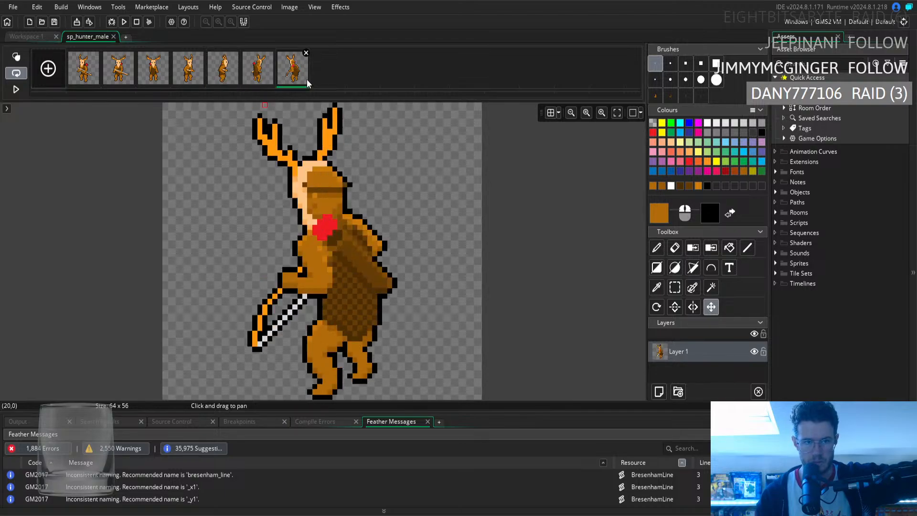
pyautogui.click(230, 76)
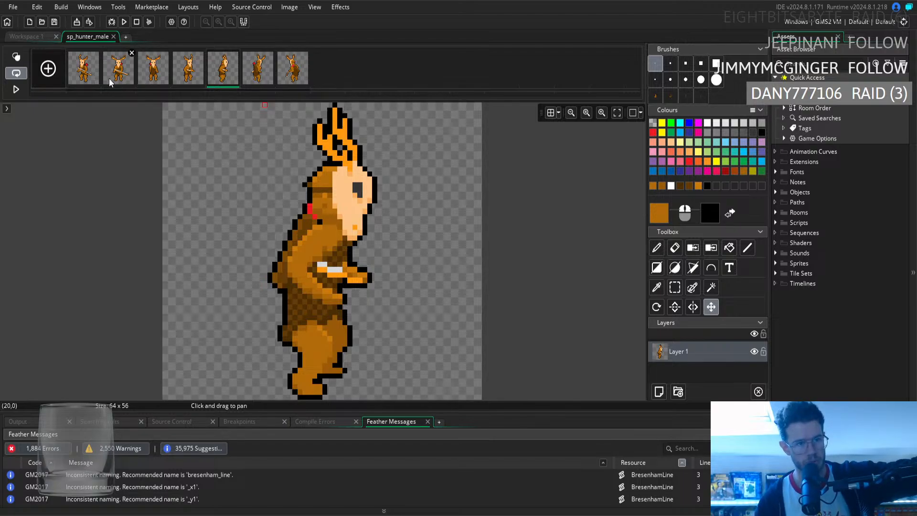
# Return to the third frame and select the red detail beside the head
pyautogui.click(87, 70)
pyautogui.click(153, 77)
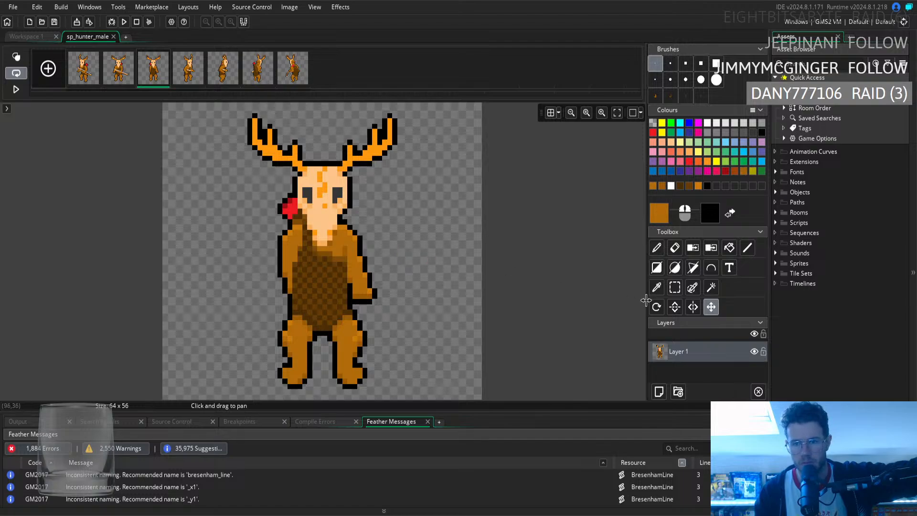
pyautogui.click(674, 288)
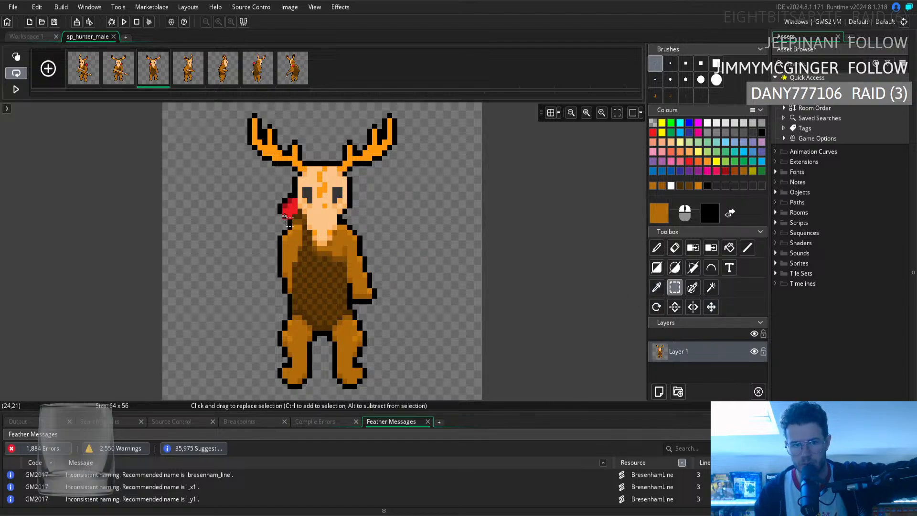
pyautogui.moveTo(281, 196); pyautogui.dragTo(295, 221)
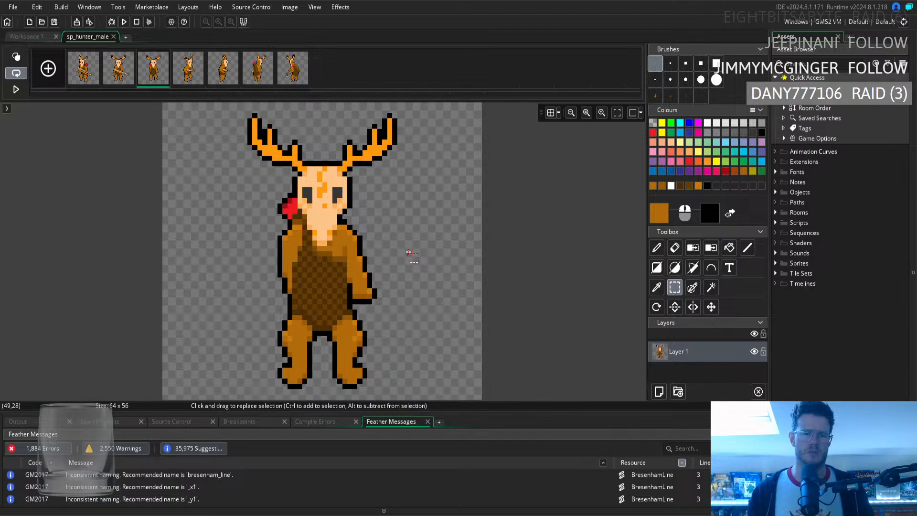
# Trim the inner lower corner of the hand opposite the red detail and touch up its outline with sampled black
pyautogui.click(674, 247)
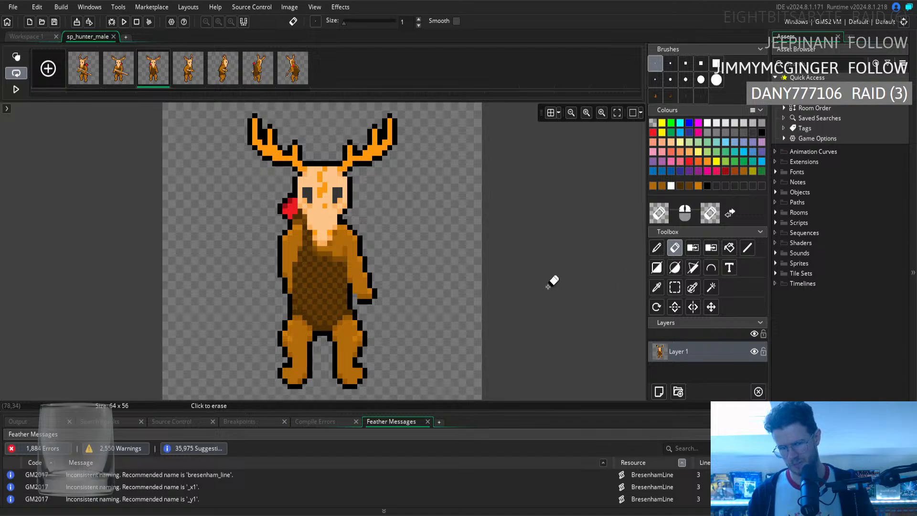
pyautogui.click(657, 287)
pyautogui.click(369, 304)
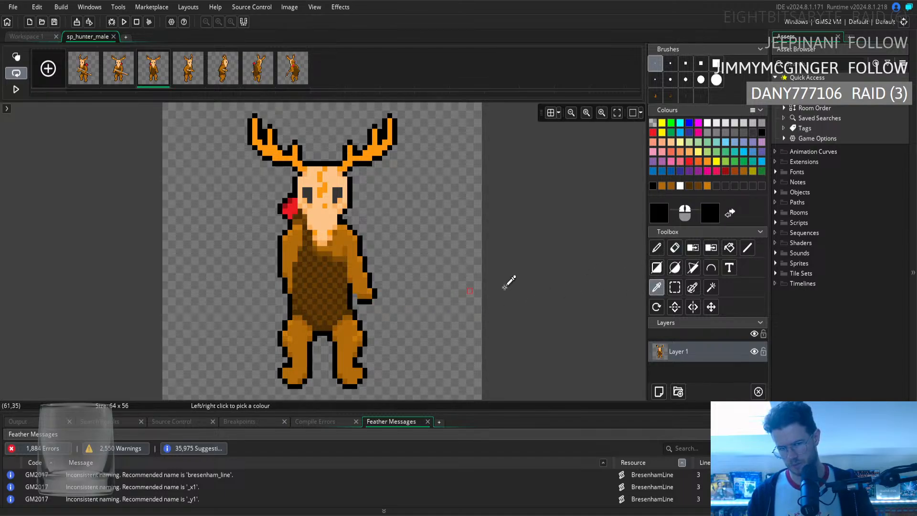
pyautogui.click(656, 252)
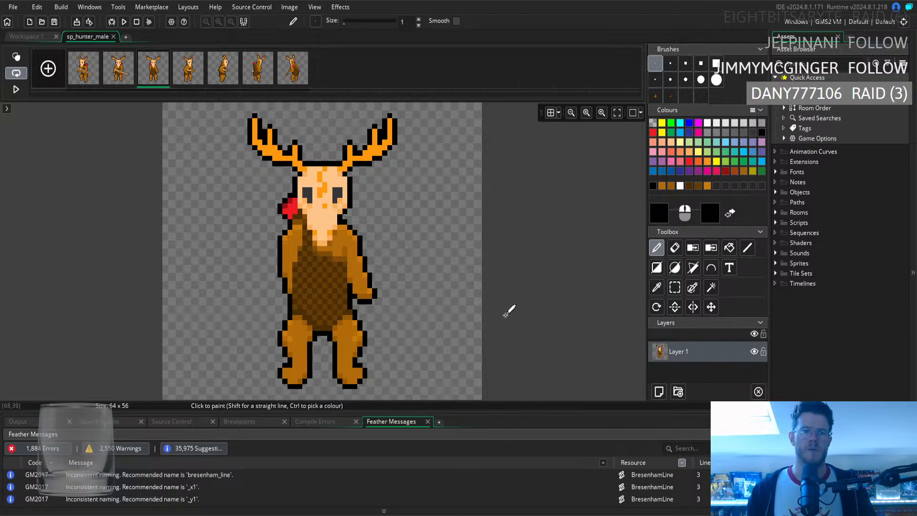
# Shade across both knees of the third frame with a darker brown sampled from the legs
pyautogui.keyDown('ctrl'); pyautogui.click(352, 331); pyautogui.keyUp('ctrl')
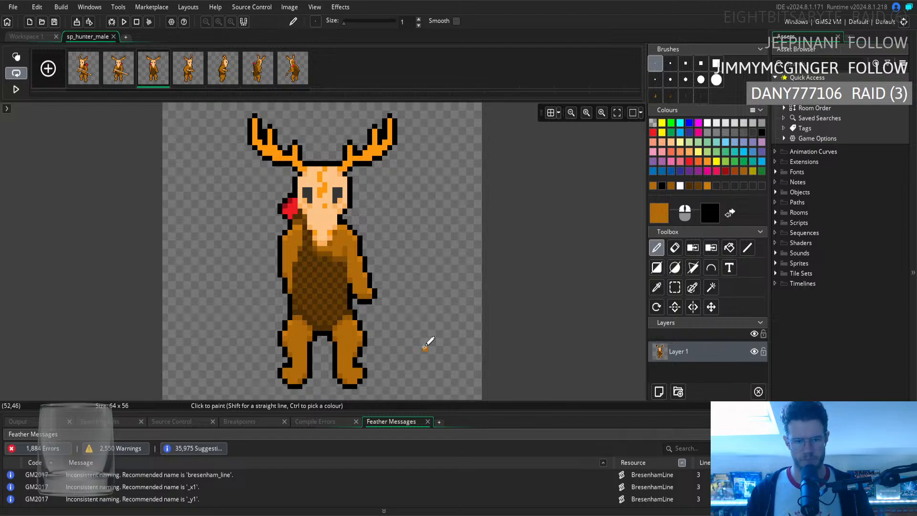
pyautogui.click(657, 287)
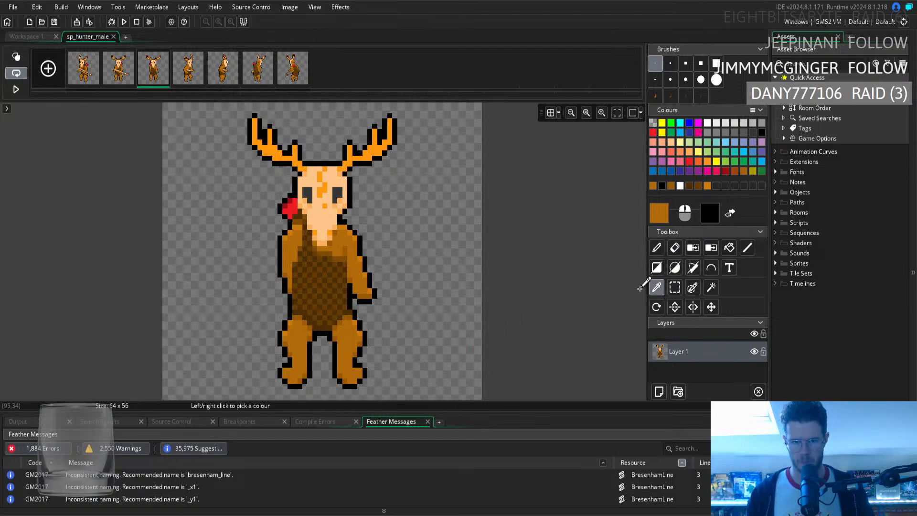
pyautogui.click(359, 348)
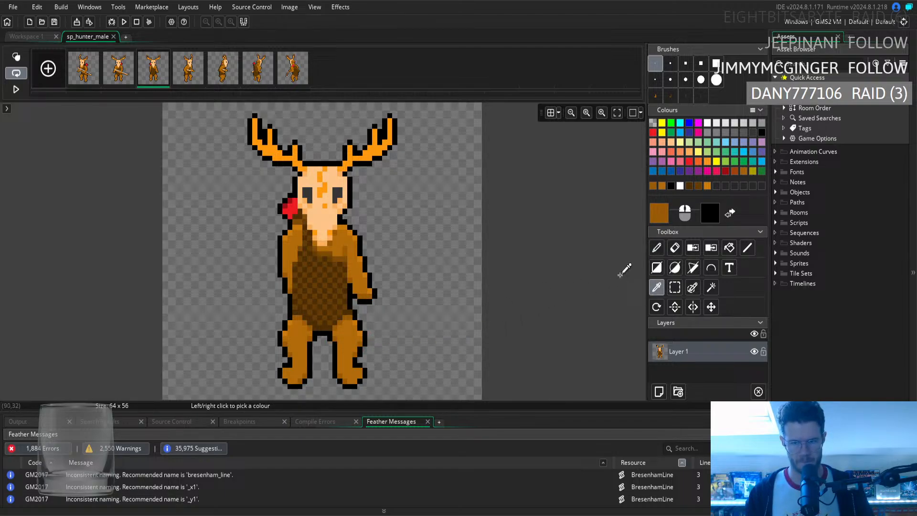
pyautogui.click(657, 248)
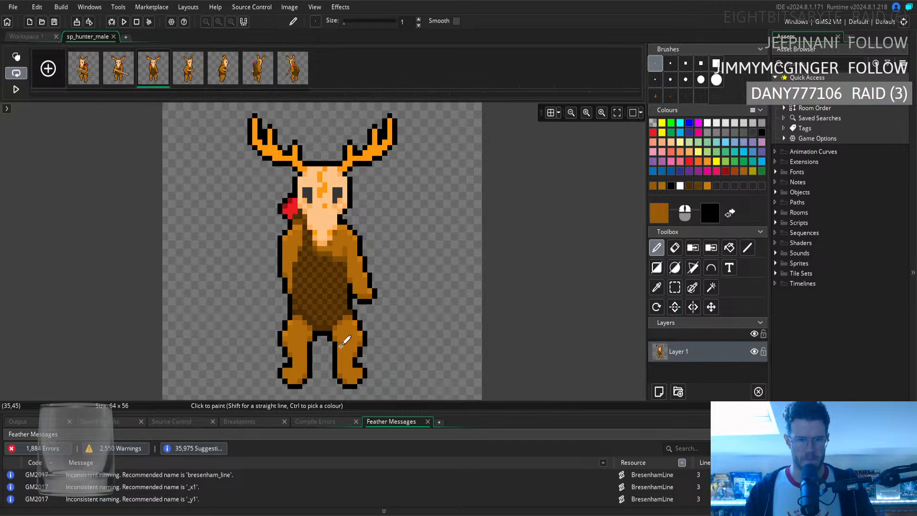
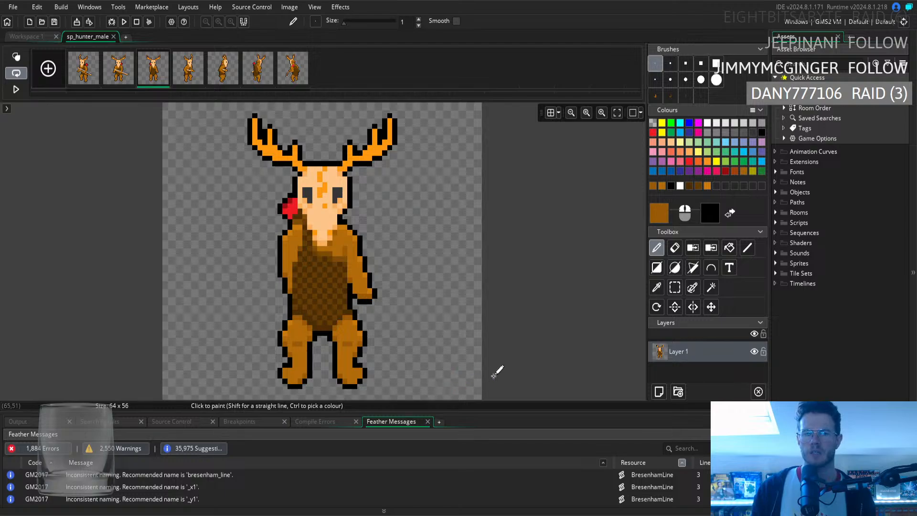
# Touch up both feet and their outlines with light brown, darker brown and black sampled from the figure
pyautogui.click(675, 287)
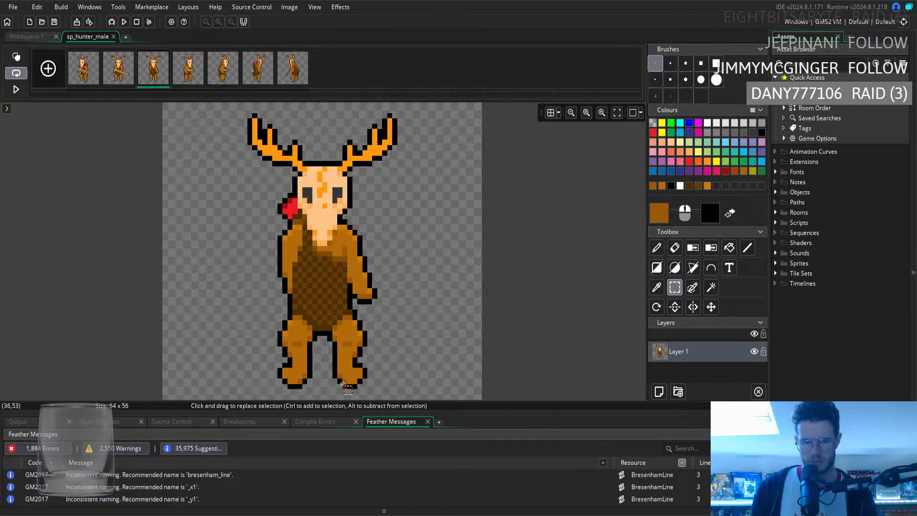
pyautogui.click(657, 288)
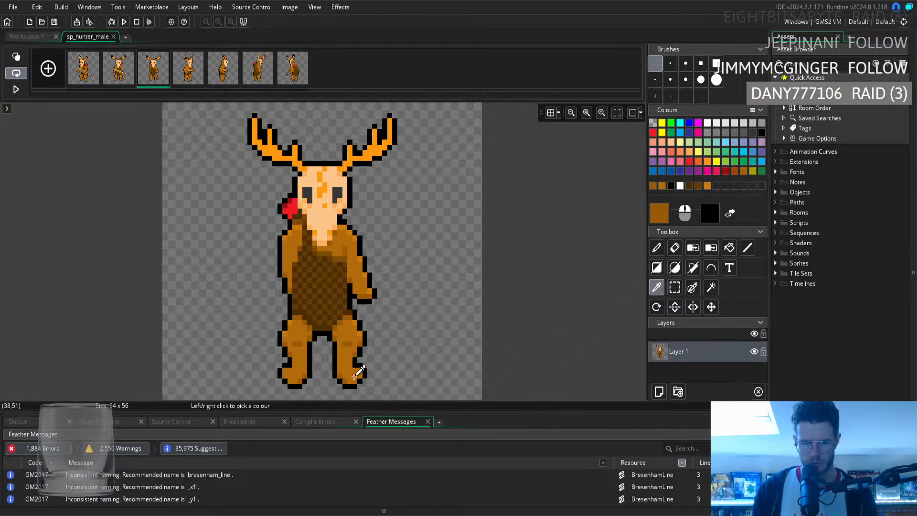
pyautogui.click(338, 379)
pyautogui.click(657, 248)
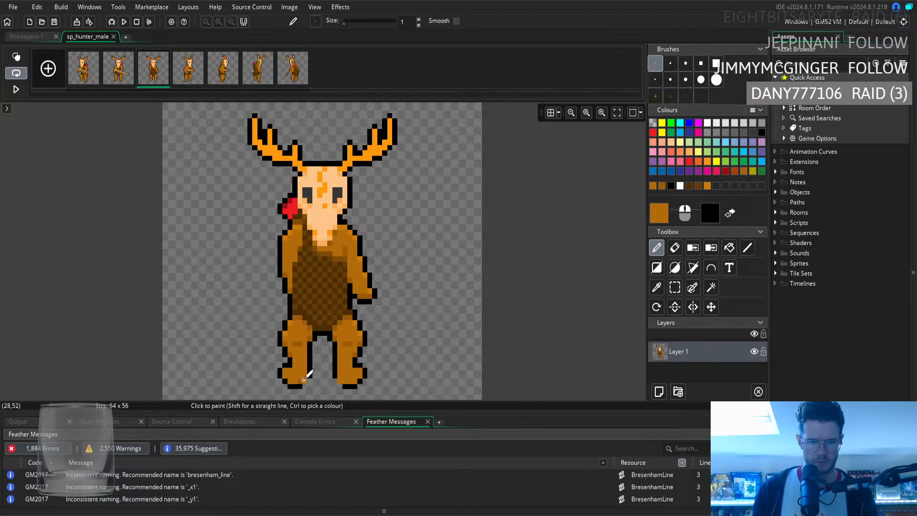
pyautogui.click(657, 287)
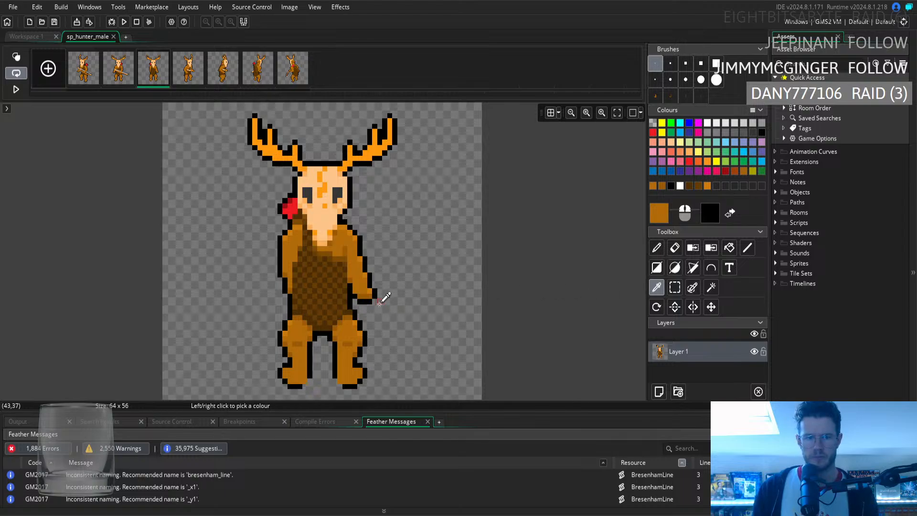
pyautogui.click(364, 300)
pyautogui.click(657, 247)
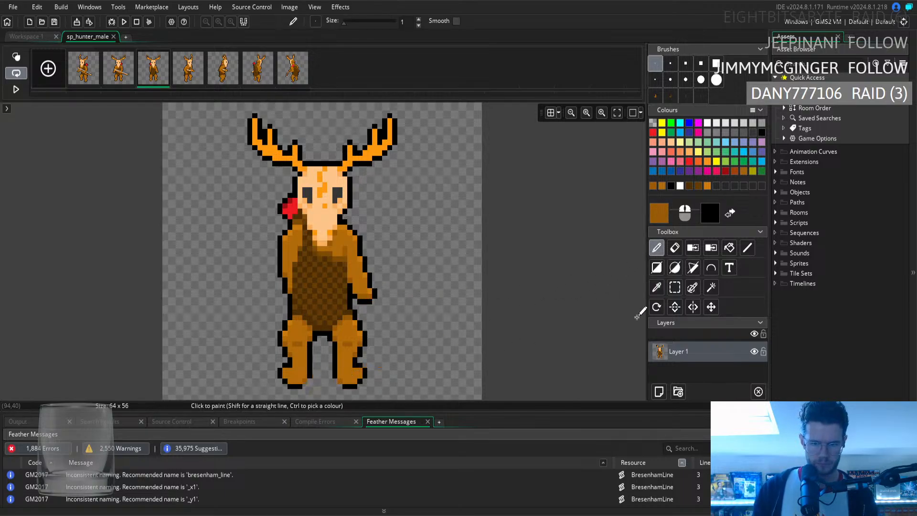
pyautogui.click(657, 287)
pyautogui.click(335, 357)
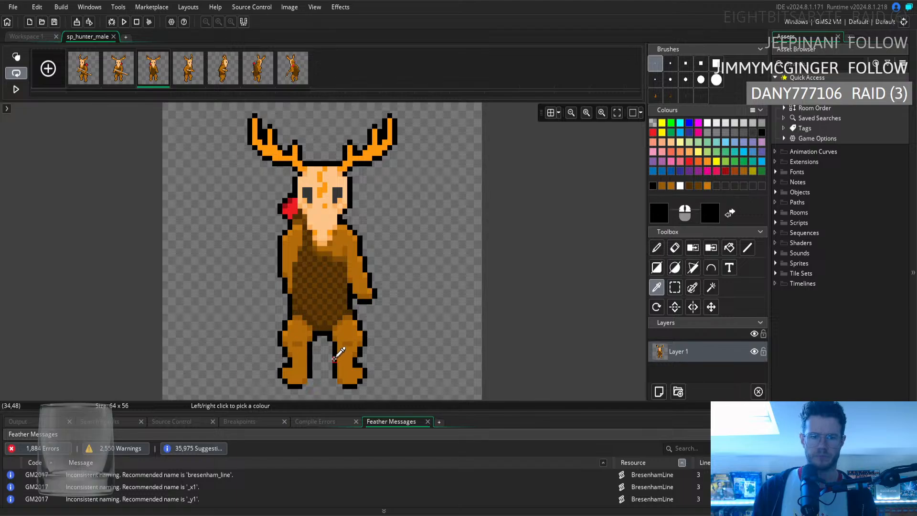
pyautogui.click(657, 249)
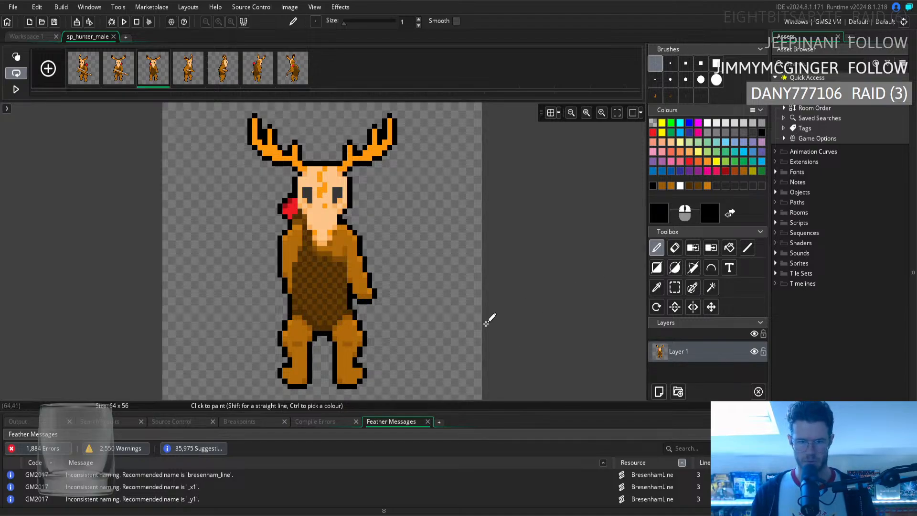
# Try removing the protruding outer toes from both feet, and undo the deletions
pyautogui.click(675, 287)
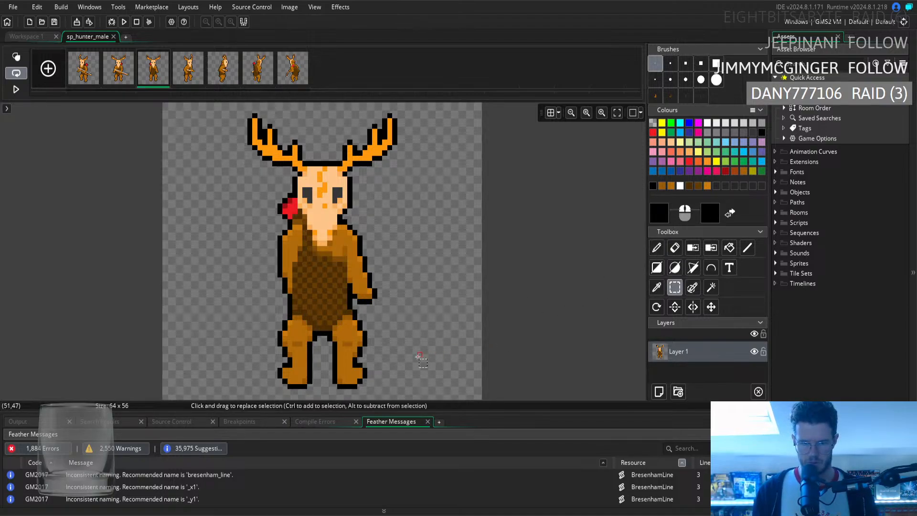
pyautogui.moveTo(353, 362); pyautogui.dragTo(364, 371)
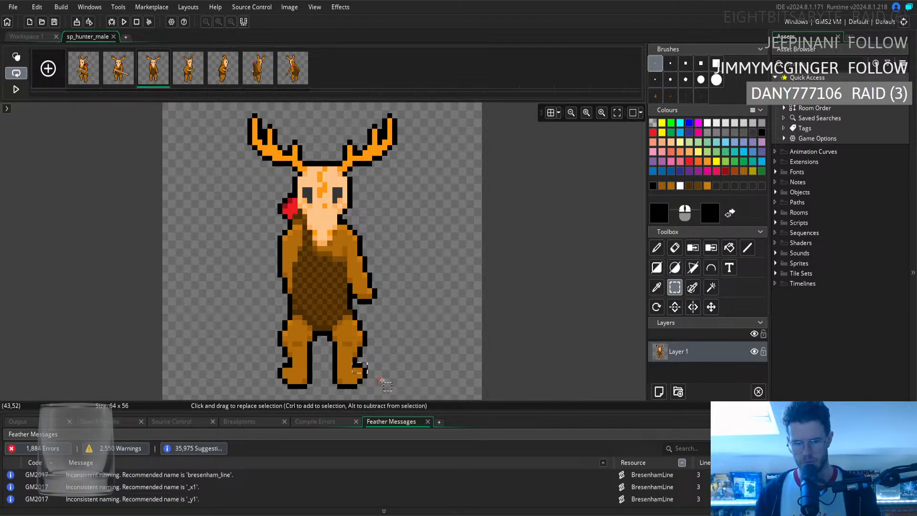
pyautogui.moveTo(383, 387); pyautogui.dragTo(369, 373)
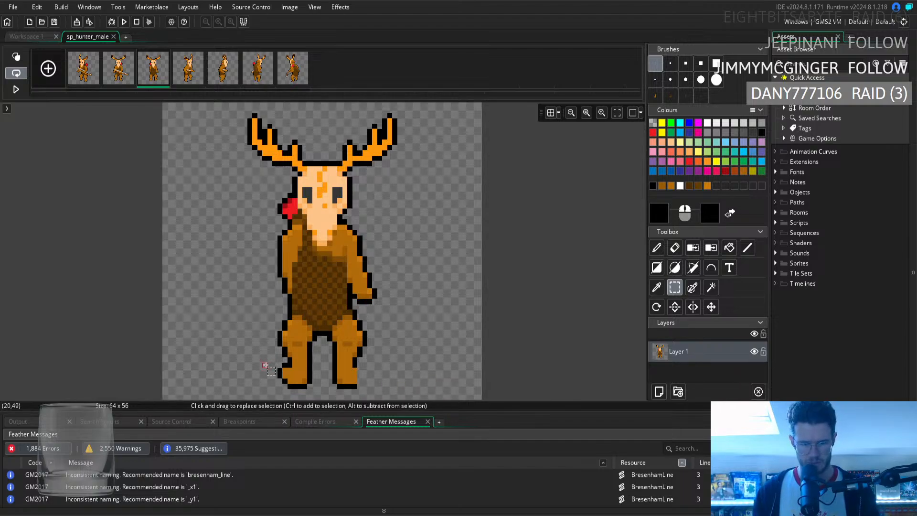
pyautogui.moveTo(273, 362); pyautogui.dragTo(281, 383)
pyautogui.press('Delete')
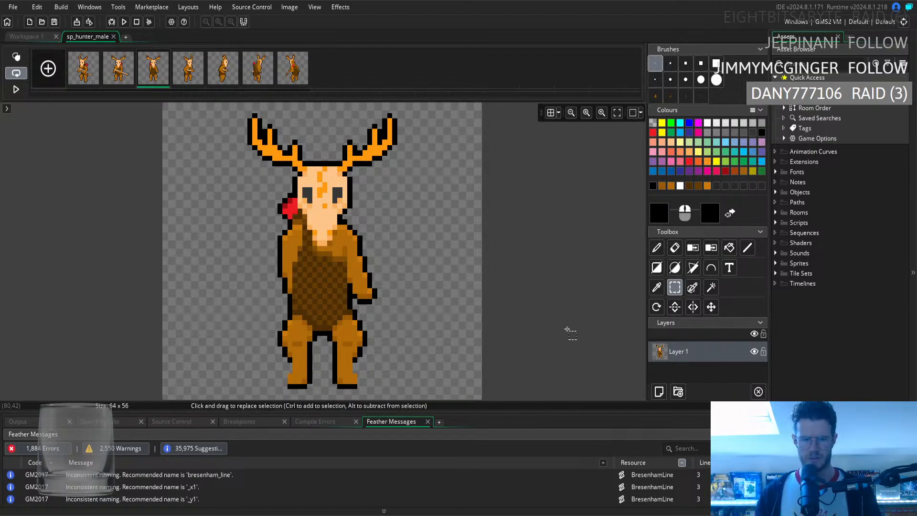
pyautogui.hotkey('ctrl', 'z')
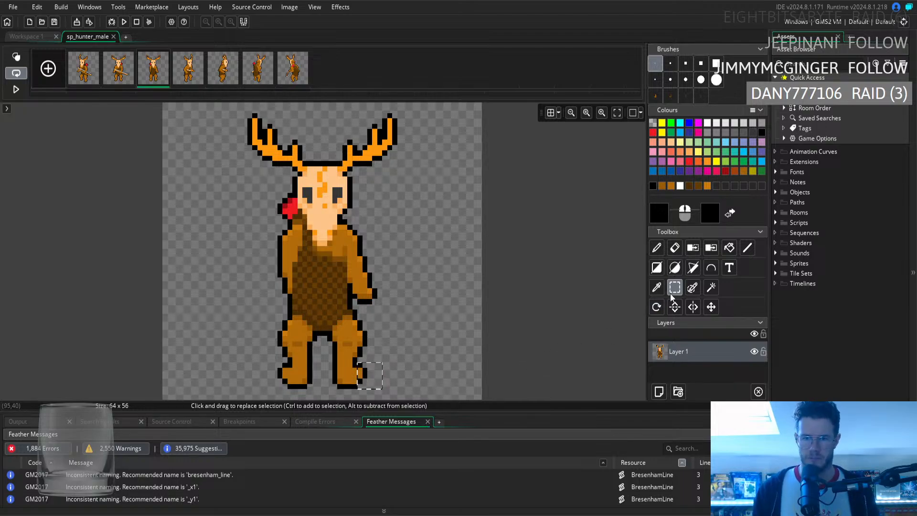
pyautogui.click(566, 287)
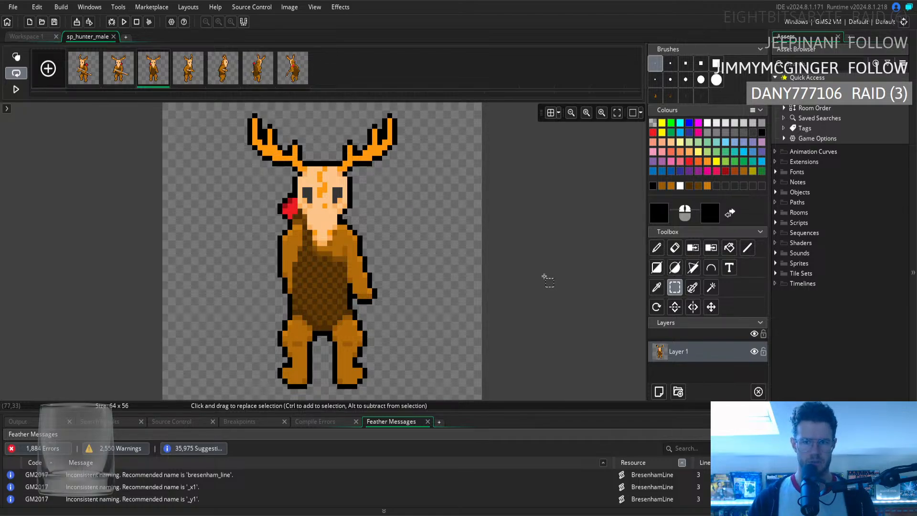
# Paint over the skull's eyes and orange markings with the peach sampled from its face
pyautogui.click(657, 287)
pyautogui.click(321, 211)
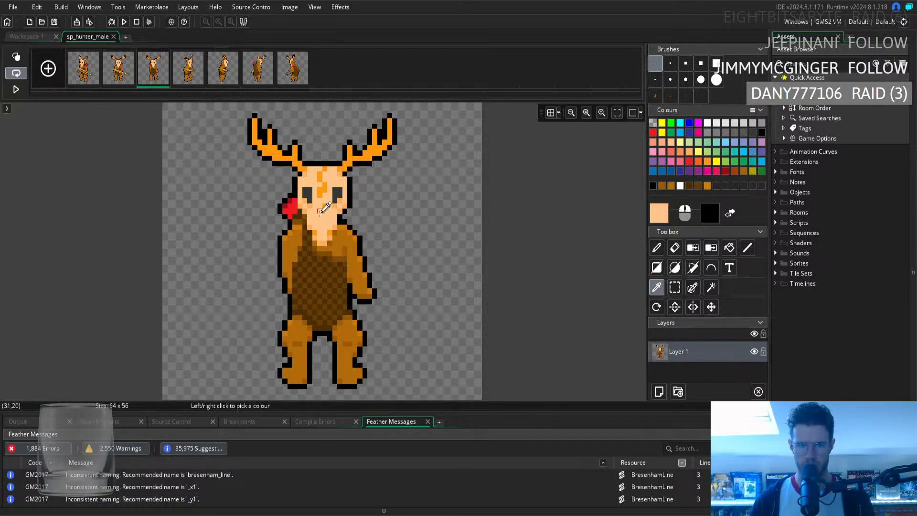
pyautogui.click(657, 248)
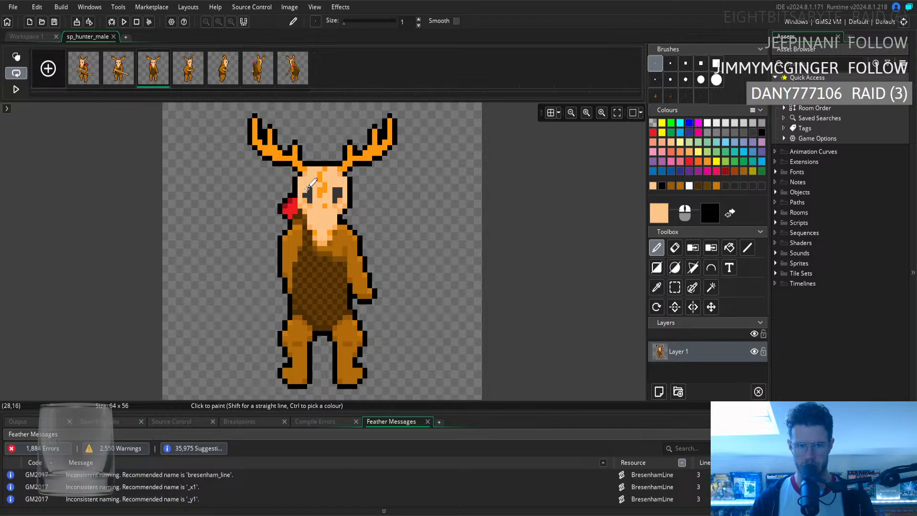
pyautogui.moveTo(306, 188)
pyautogui.mouseDown()
pyautogui.moveTo(310, 201)
pyautogui.moveTo(323, 191)
pyautogui.moveTo(320, 180)
pyautogui.moveTo(326, 188)
pyautogui.moveTo(325, 172)
pyautogui.moveTo(328, 204)
pyautogui.moveTo(338, 188)
pyautogui.mouseUp()
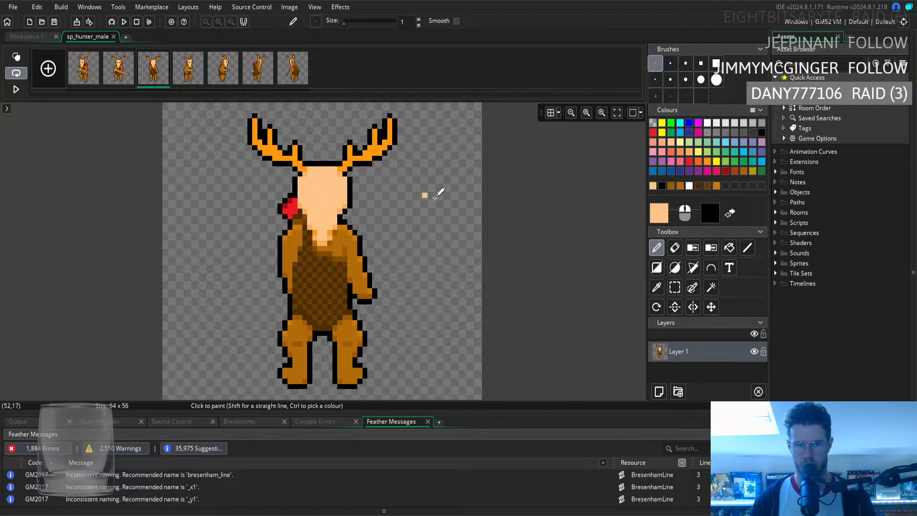
# Select the brown fur at the back of the fifth frame's head, leaving out the peach skull
pyautogui.click(657, 288)
pyautogui.click(126, 77)
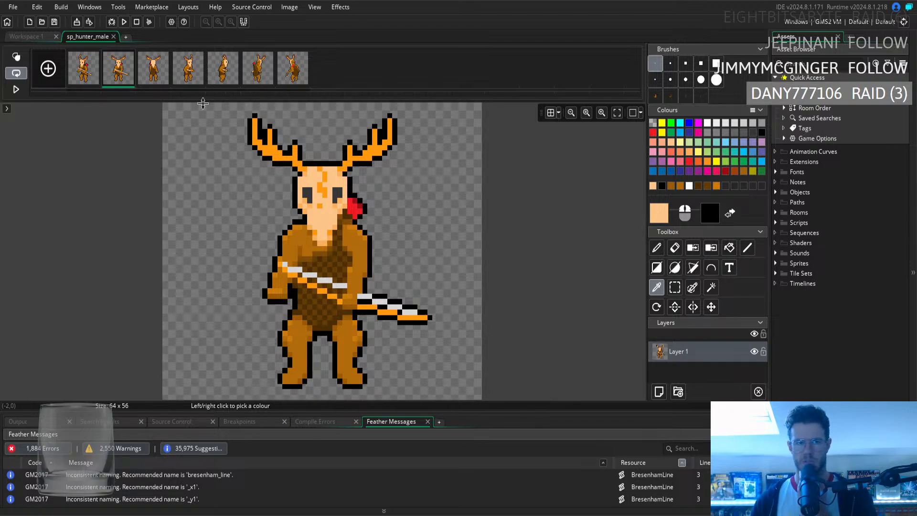
pyautogui.click(217, 82)
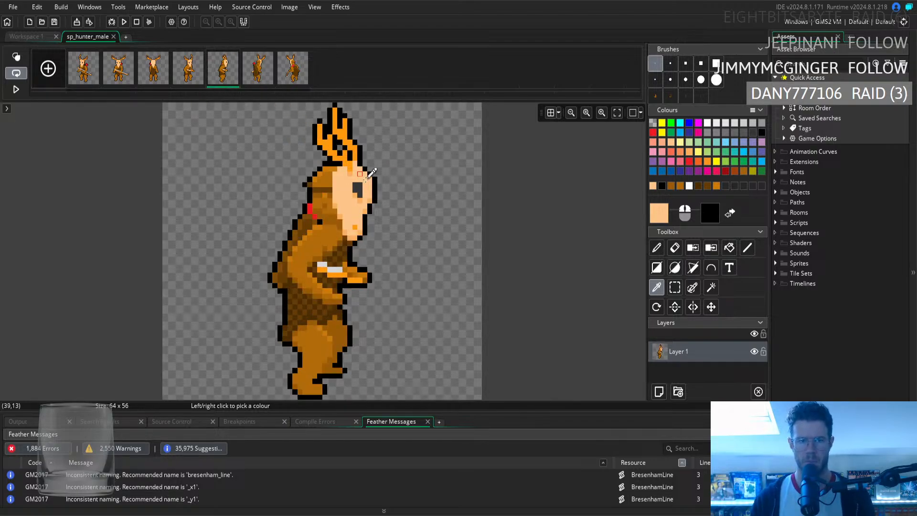
pyautogui.click(678, 286)
pyautogui.moveTo(310, 165); pyautogui.dragTo(329, 182)
pyautogui.click(478, 185)
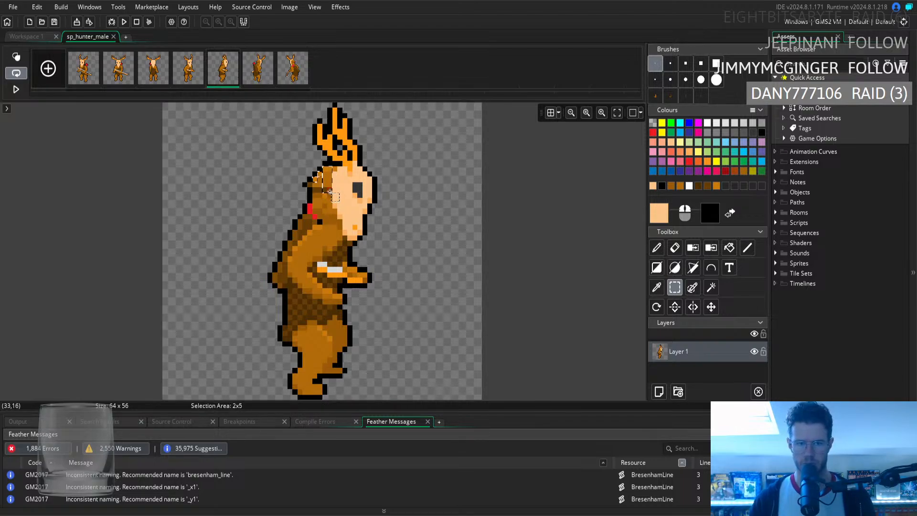
pyautogui.keyDown('shift'); pyautogui.moveTo(328, 206); pyautogui.dragTo(323, 180); pyautogui.keyUp('shift')
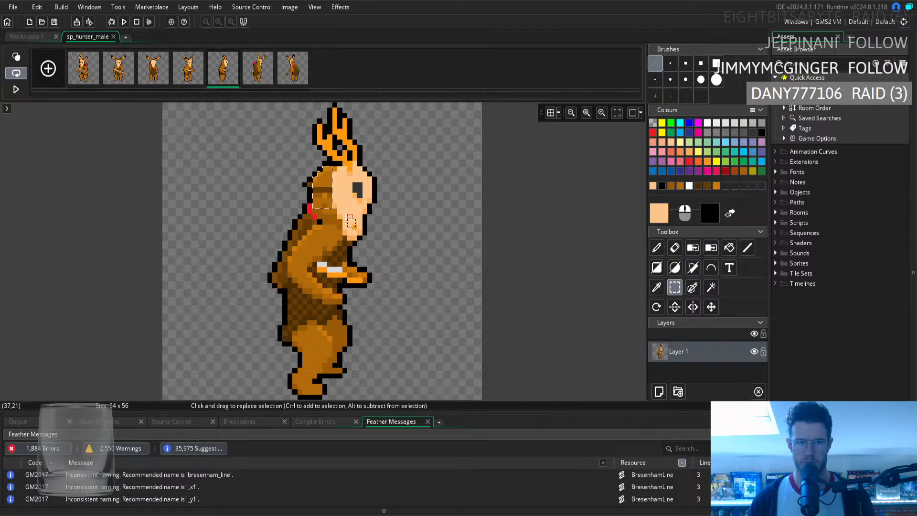
pyautogui.moveTo(316, 211)
pyautogui.keyDown('ctrl'); pyautogui.mouseDown()
pyautogui.moveTo(330, 211)
pyautogui.moveTo(330, 222)
pyautogui.mouseUp(); pyautogui.keyUp('ctrl')
# Copy the selected fur as a brush and stamp it on the third frame's head, mirroring it for the second half
pyautogui.hotkey('ctrl', 'c')
pyautogui.hotkey('ctrl', 'v')
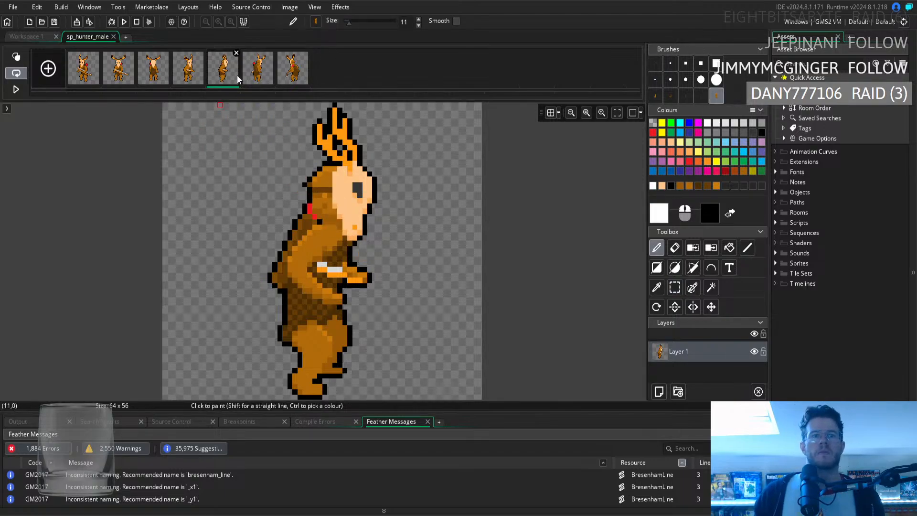
pyautogui.click(164, 70)
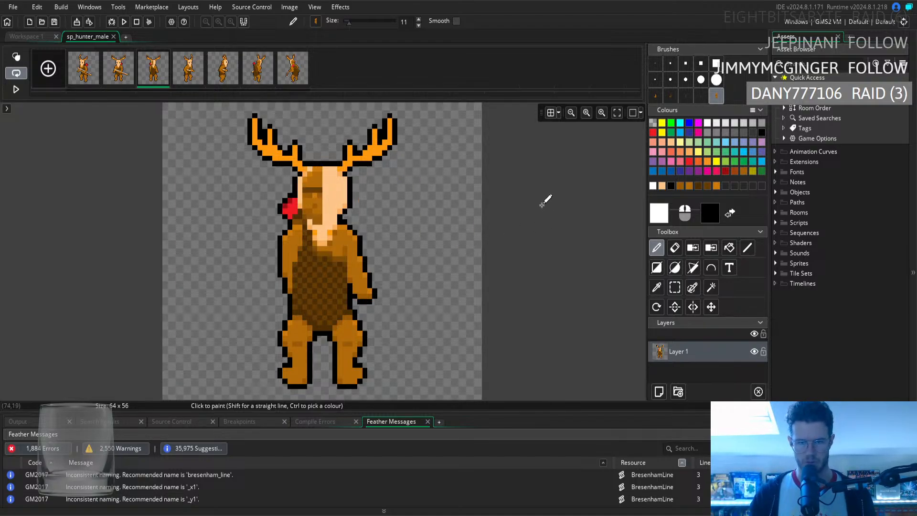
pyautogui.click(695, 307)
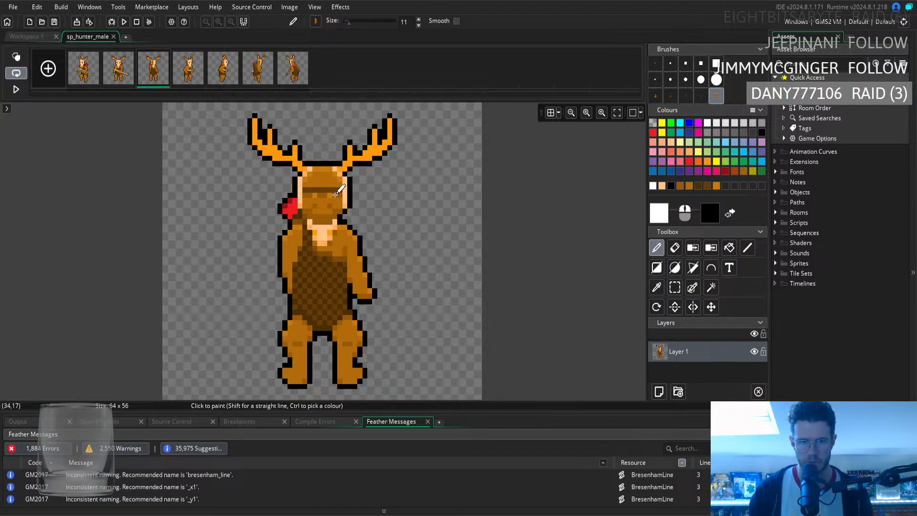
# Even out the fur below the head's dark band with sampled browns, using the one-pixel brush
pyautogui.click(657, 288)
pyautogui.click(325, 185)
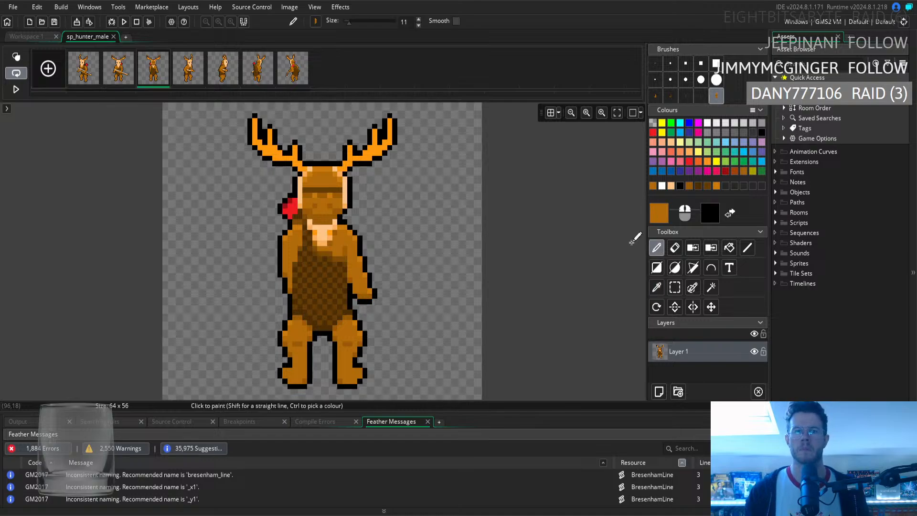
pyautogui.click(655, 63)
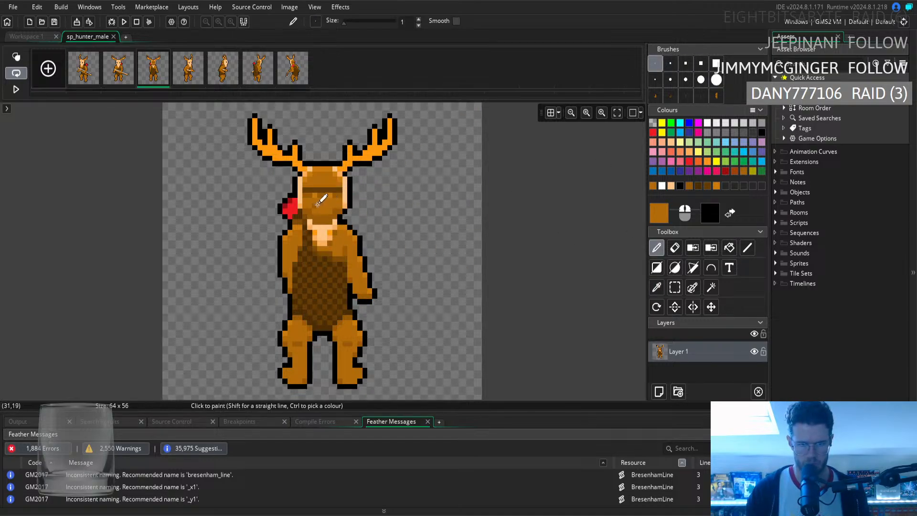
pyautogui.click(657, 287)
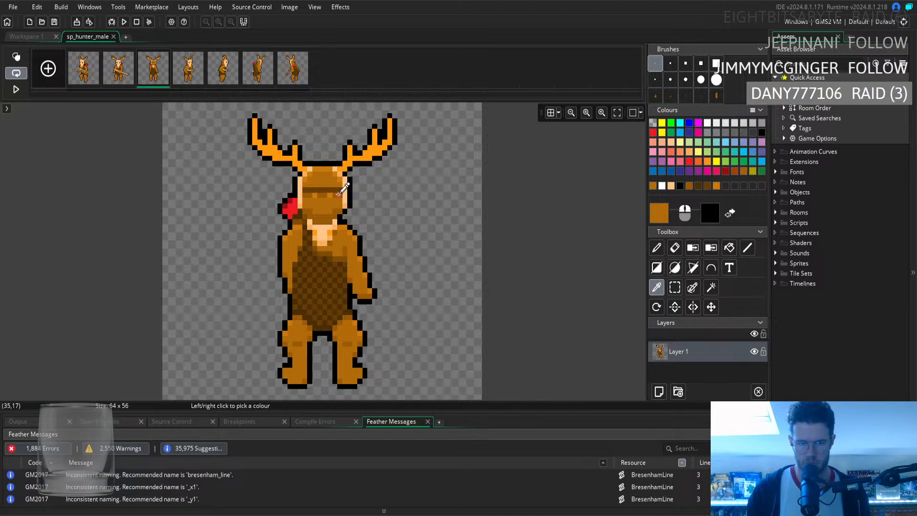
pyautogui.click(340, 194)
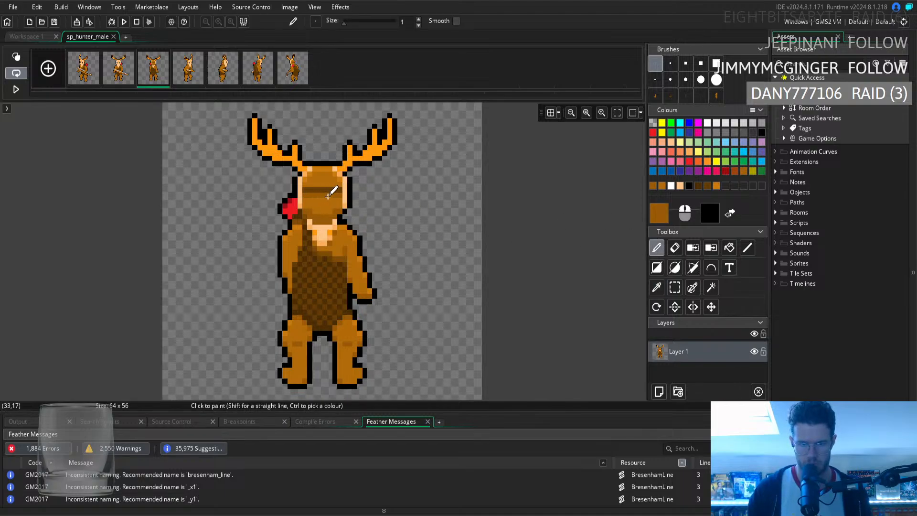
# Cover the third frame's remaining peach patch below the head with the brown sampled from the shoulder
pyautogui.click(657, 287)
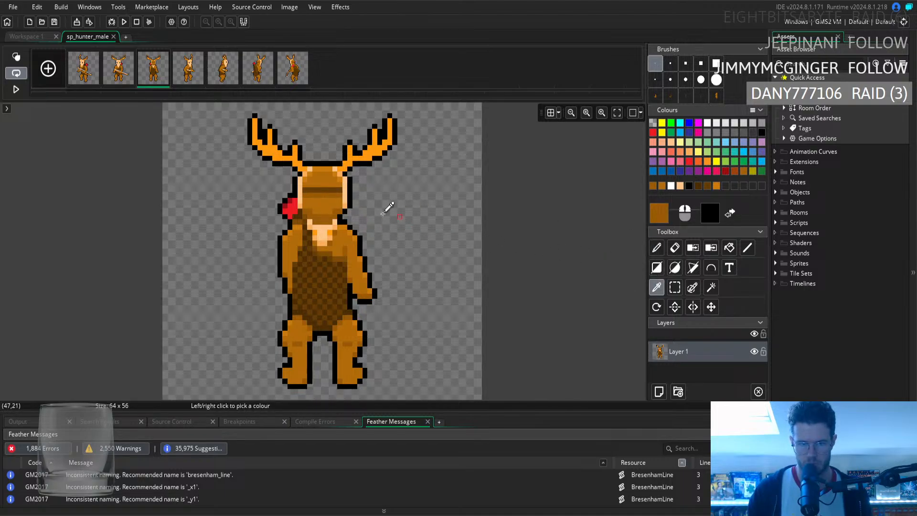
pyautogui.click(335, 188)
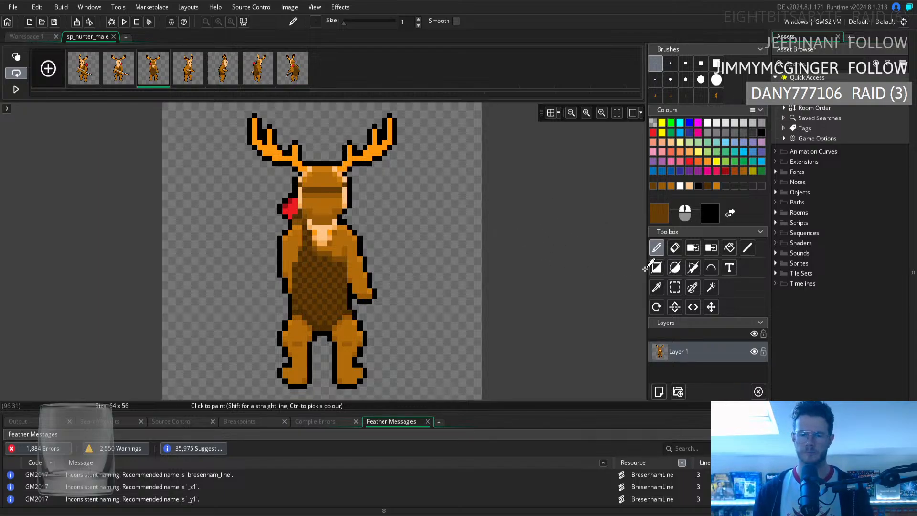
pyautogui.click(657, 287)
pyautogui.click(346, 236)
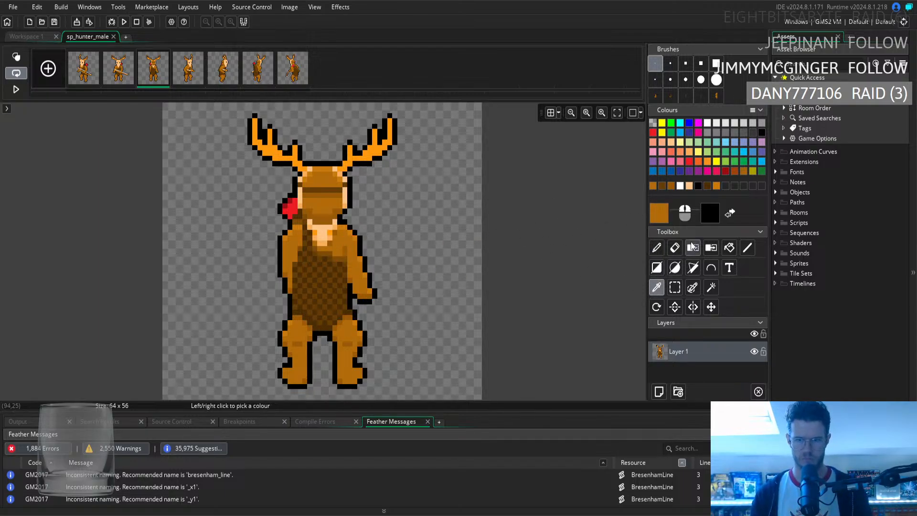
pyautogui.click(657, 247)
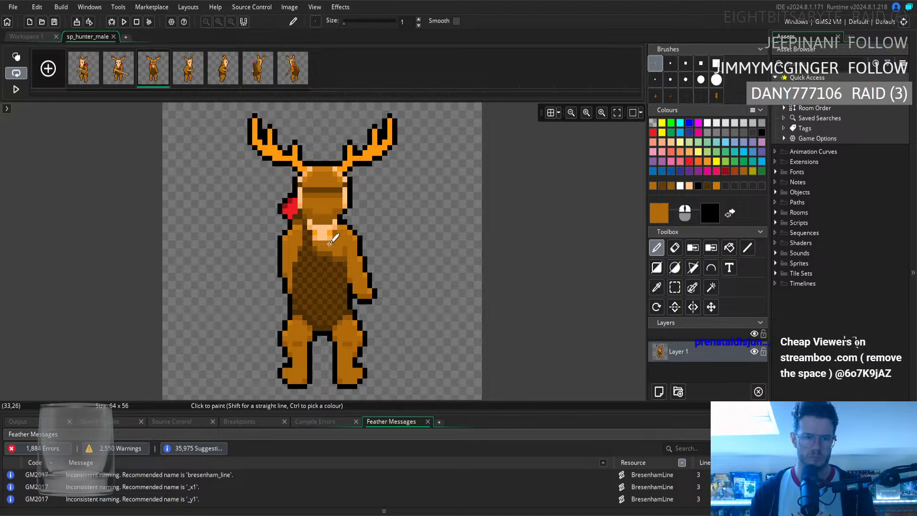
pyautogui.moveTo(315, 229)
pyautogui.mouseDown()
pyautogui.moveTo(345, 237)
pyautogui.moveTo(327, 233)
pyautogui.mouseUp()
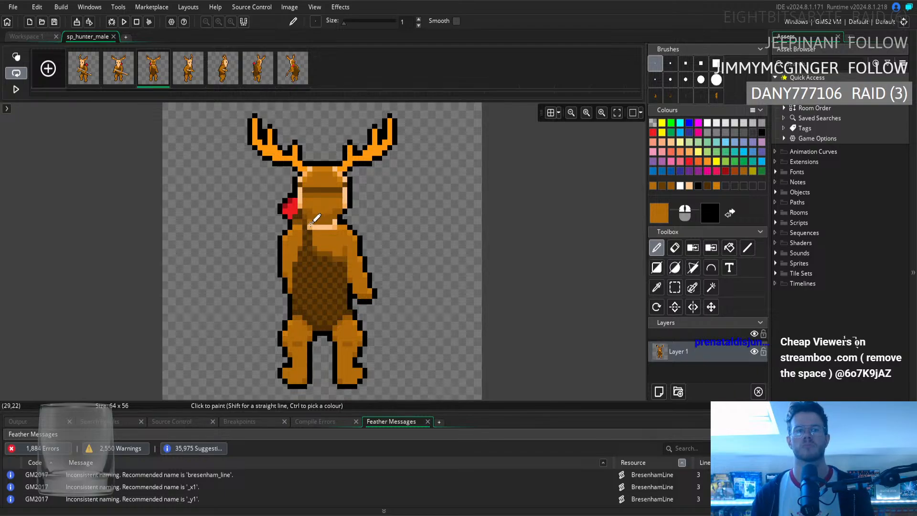
pyautogui.moveTo(312, 223); pyautogui.dragTo(335, 225)
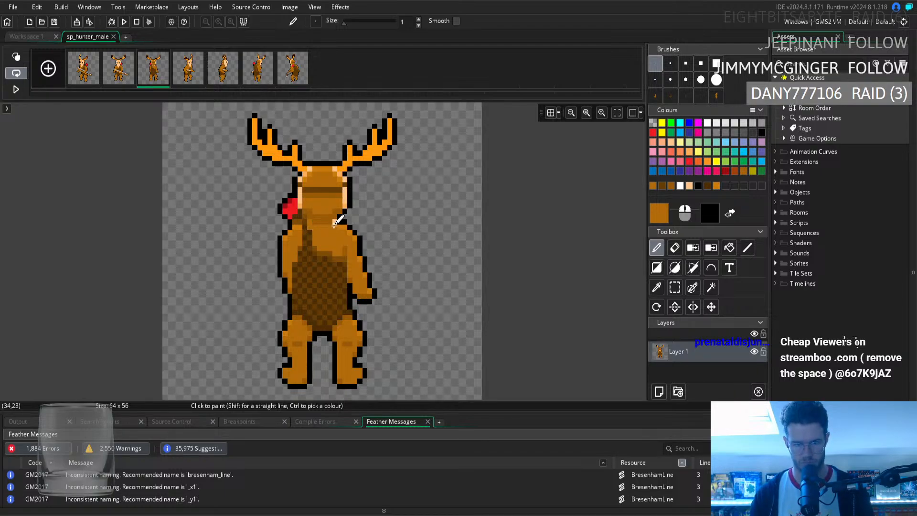
# Copy a small two-pixel patch of the back's fur as a brush and stamp it on the upper back
pyautogui.click(657, 287)
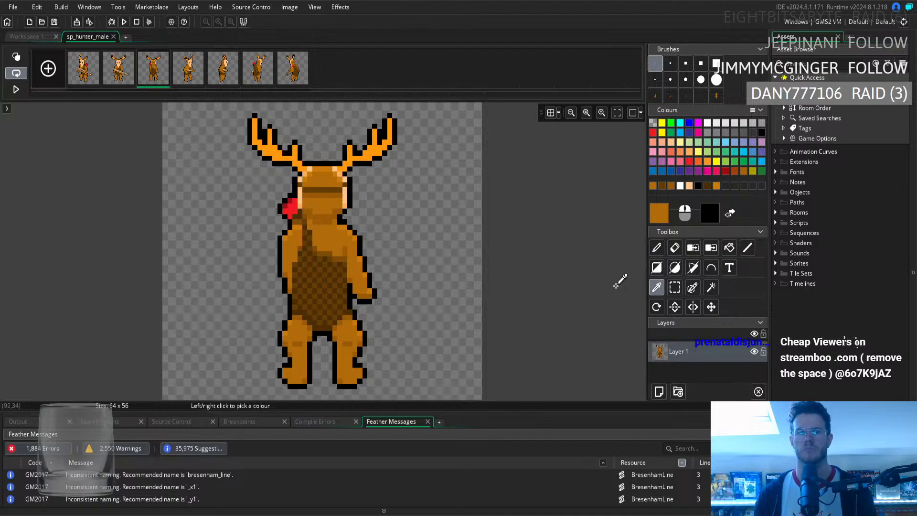
pyautogui.click(675, 287)
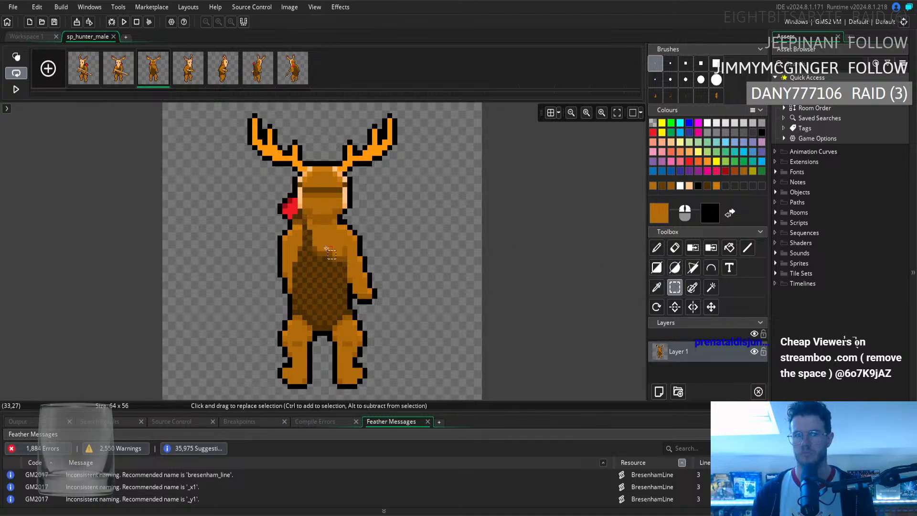
pyautogui.hotkey('ctrl', 'c')
pyautogui.click(309, 227)
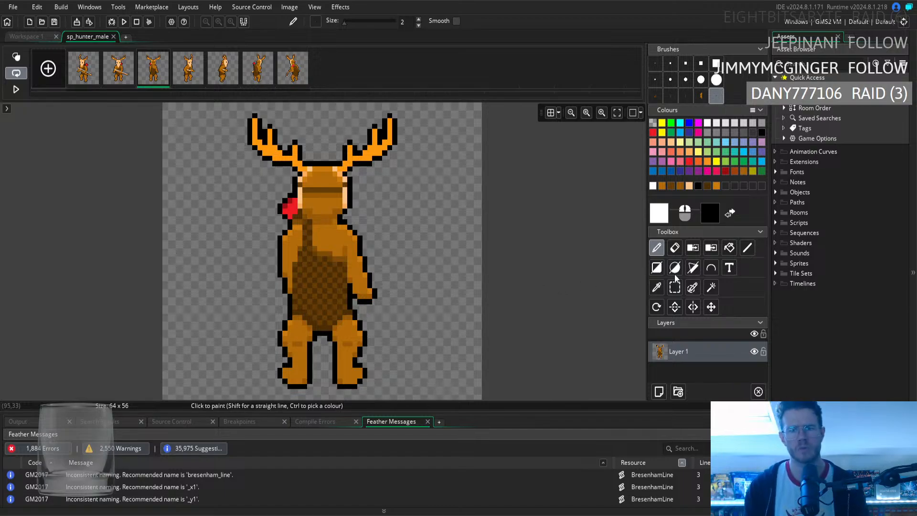
# Blend the fur between the head and shoulders with sampled browns, using the one-pixel brush
pyautogui.click(656, 287)
pyautogui.click(330, 218)
pyautogui.press('p')
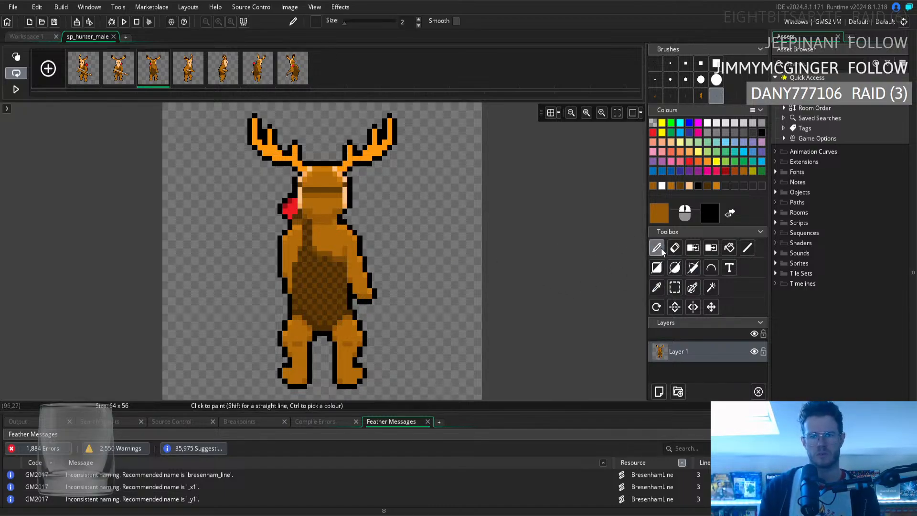
pyautogui.click(657, 64)
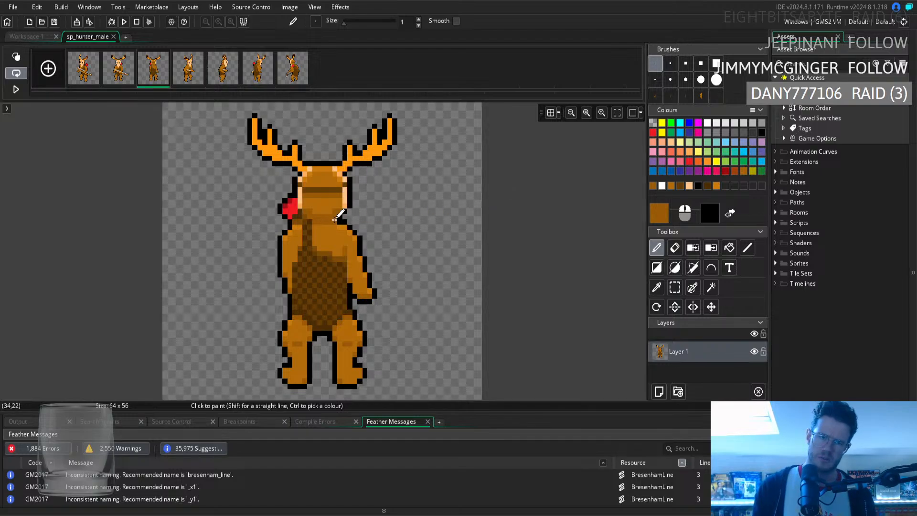
pyautogui.click(656, 288)
pyautogui.click(334, 243)
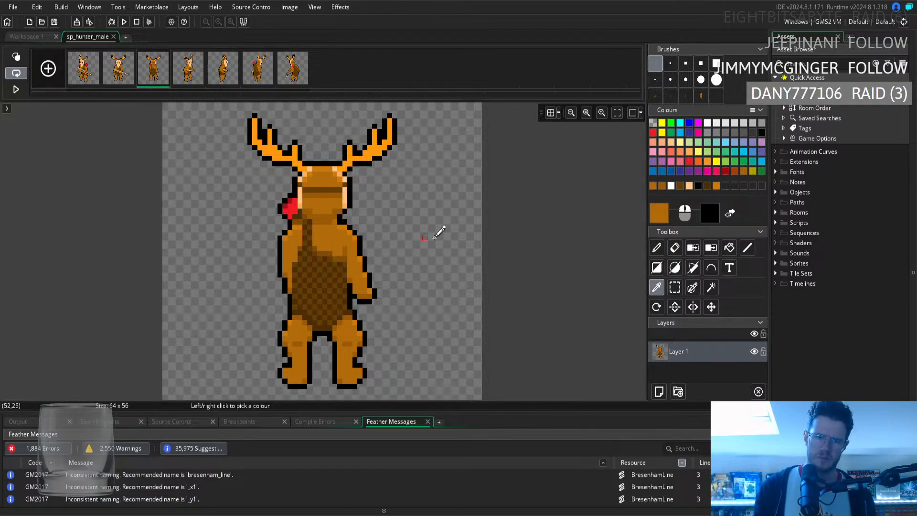
pyautogui.click(657, 248)
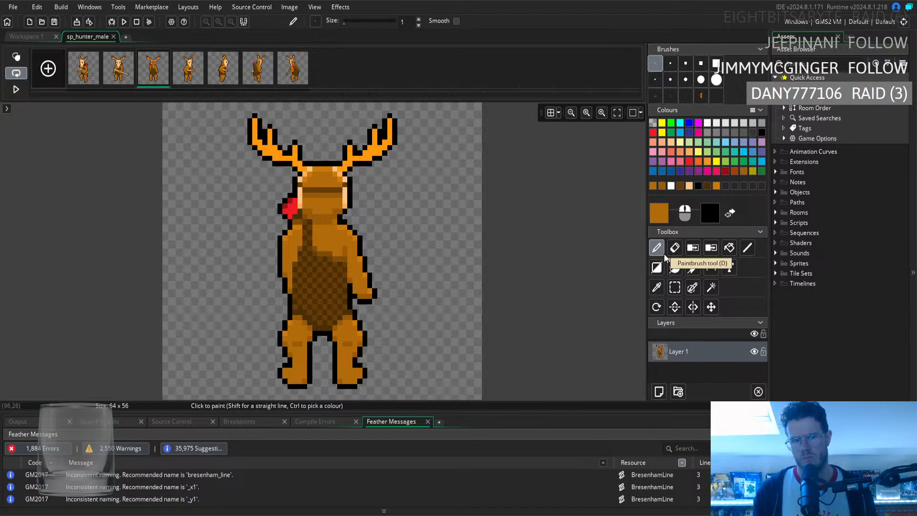
# Switch back and forth between the second and third frames to compare their poses and outlines
pyautogui.click(132, 73)
pyautogui.click(142, 78)
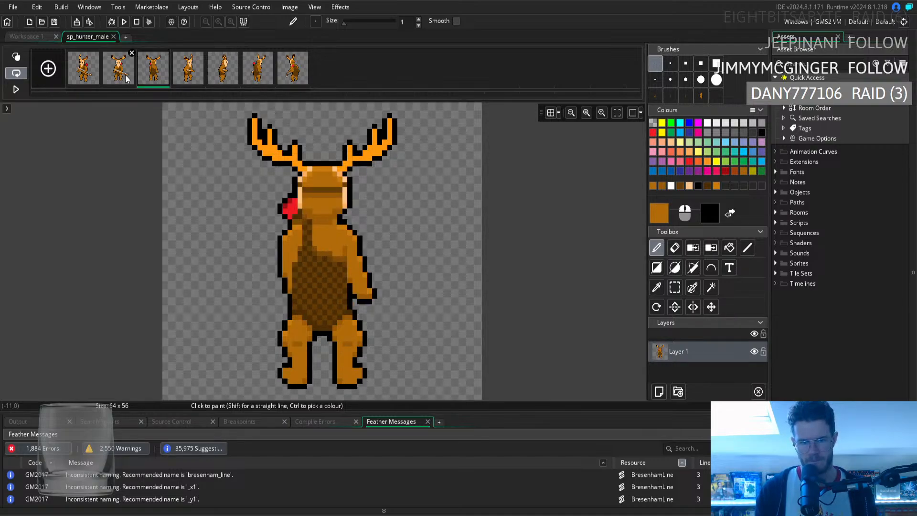
pyautogui.click(127, 79)
pyautogui.click(142, 79)
pyautogui.click(126, 79)
pyautogui.click(142, 79)
pyautogui.click(125, 79)
pyautogui.click(146, 78)
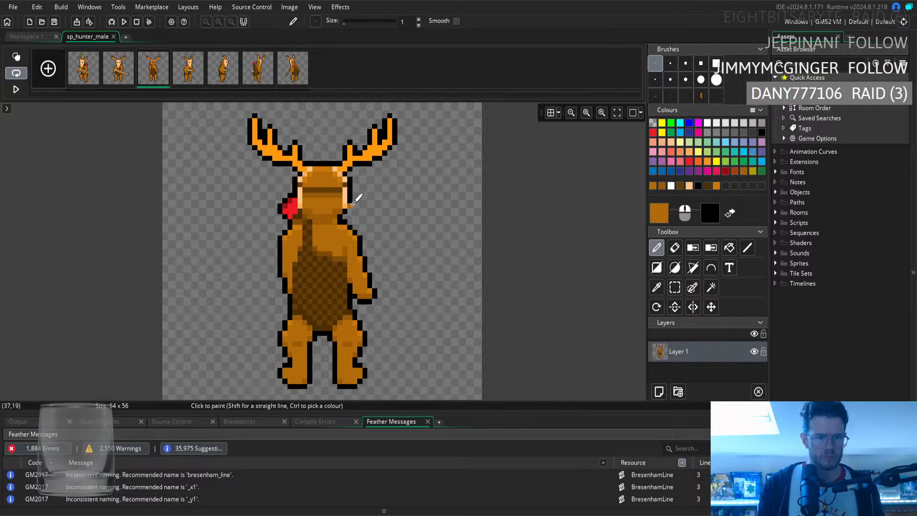
# Copy narrow four-pixel-tall strips of the torso's dithered fur as brushes and stamp them over both sides of the waist to widen it
pyautogui.click(675, 287)
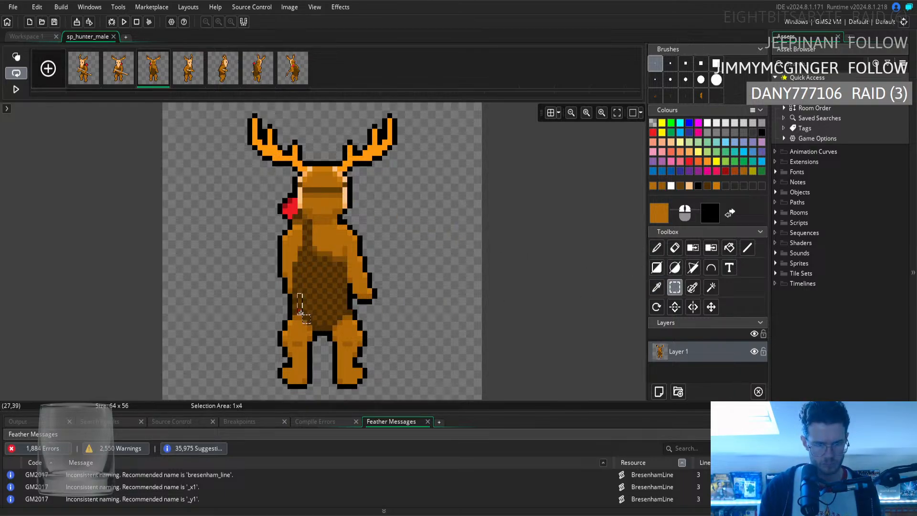
pyautogui.press('p')
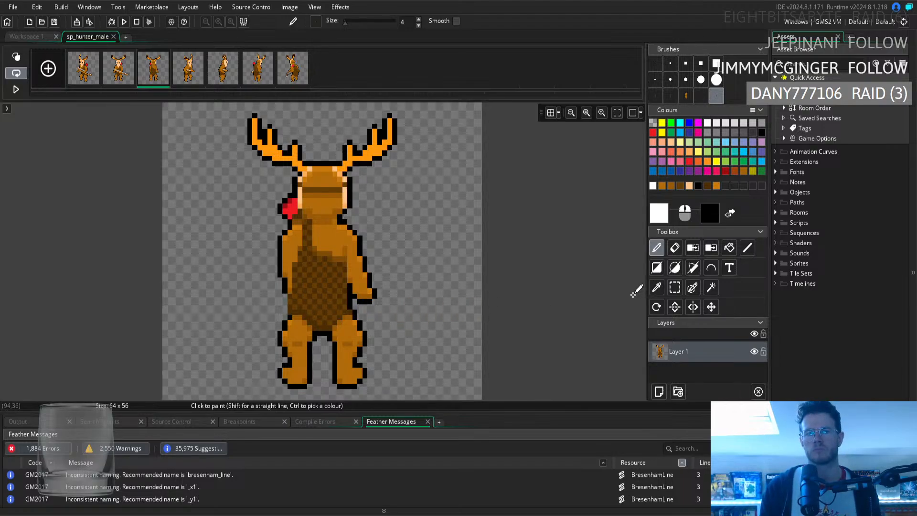
pyautogui.click(673, 291)
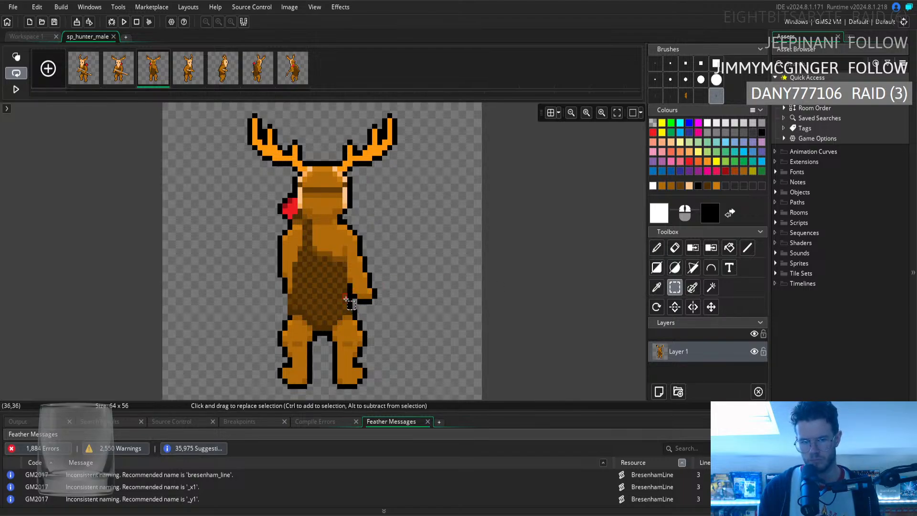
pyautogui.moveTo(346, 297); pyautogui.dragTo(345, 311)
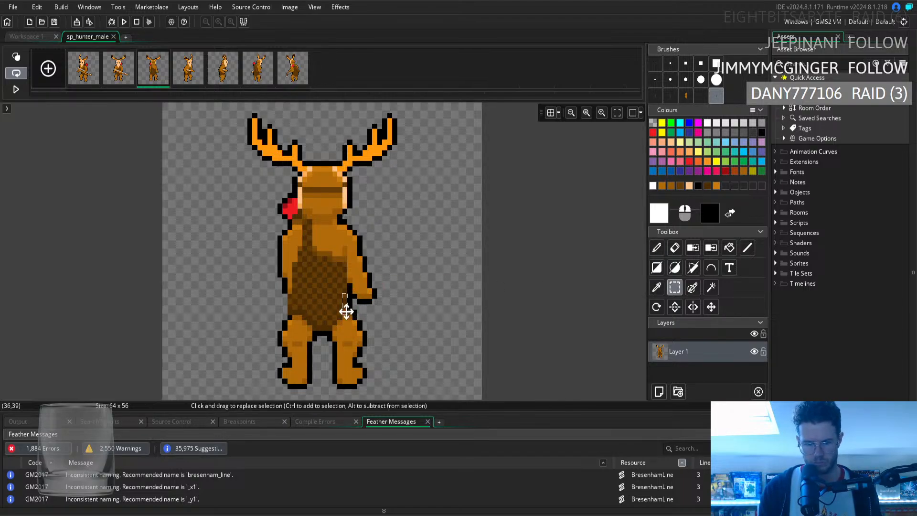
pyautogui.press('p')
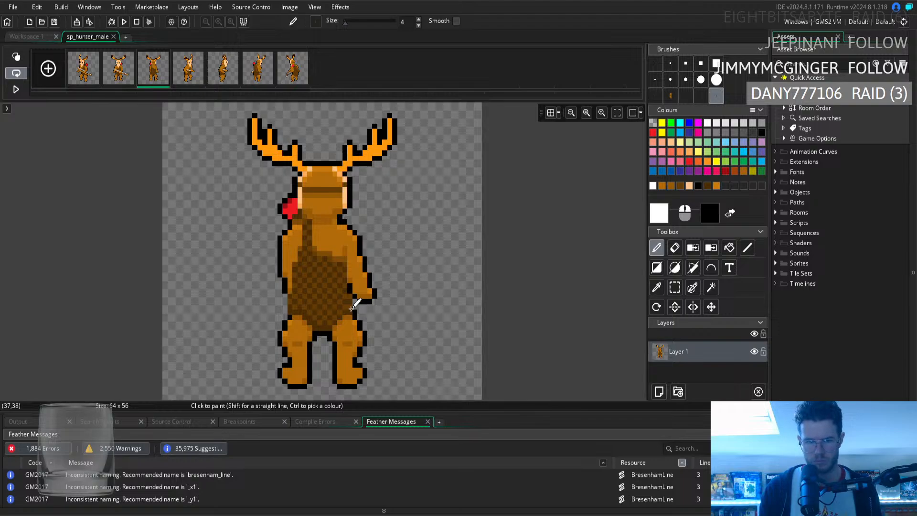
pyautogui.click(675, 287)
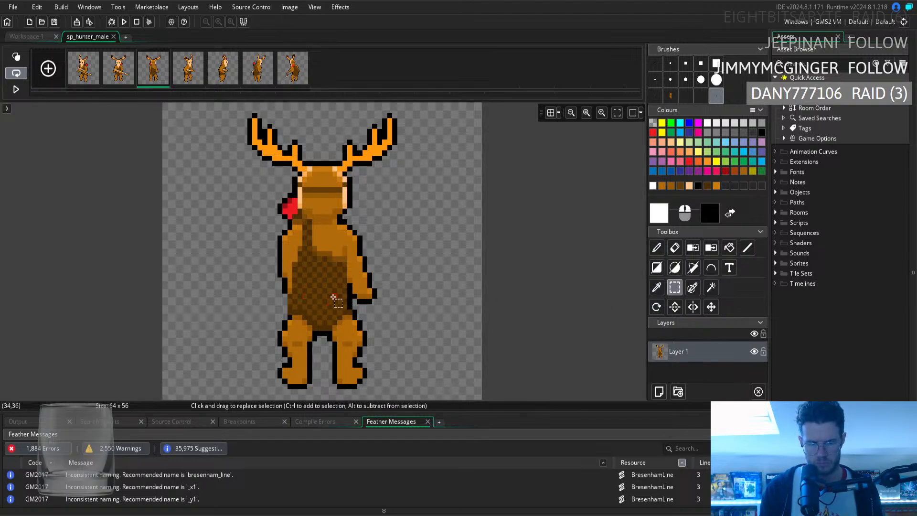
pyautogui.moveTo(338, 296); pyautogui.dragTo(340, 312)
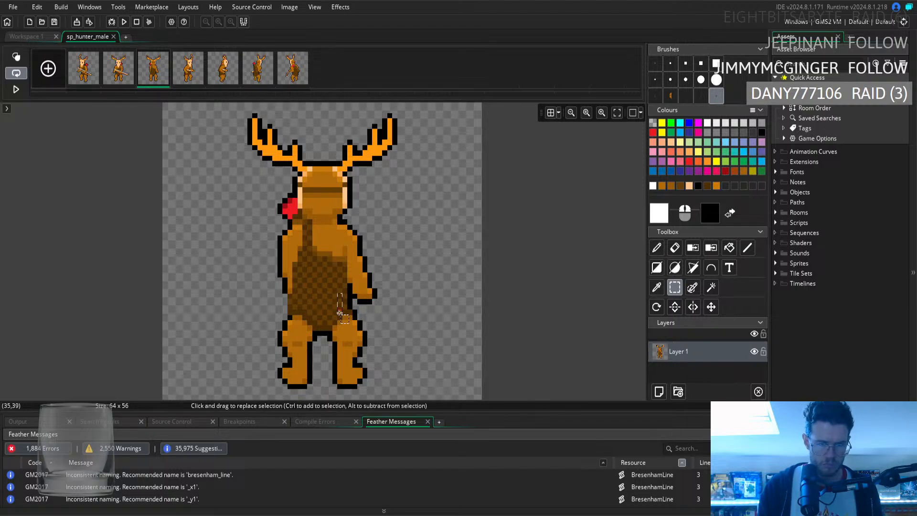
pyautogui.press('d')
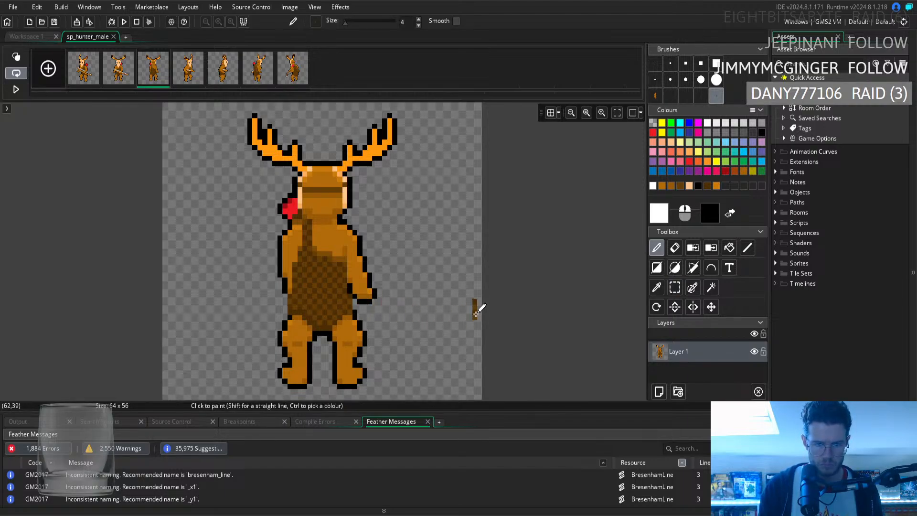
# Sample the torso's darkest brown and touch up the waist edge beside the lowered hand with the one-pixel brush
pyautogui.press('i')
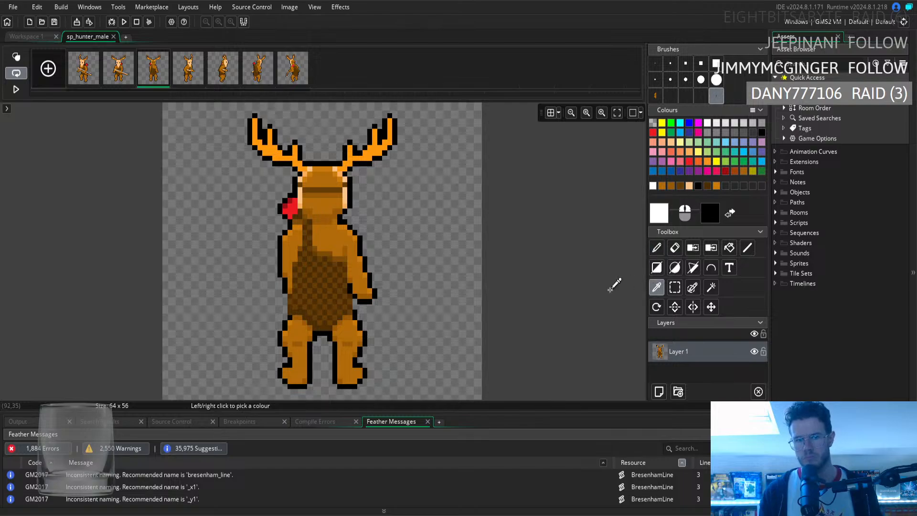
pyautogui.click(348, 305)
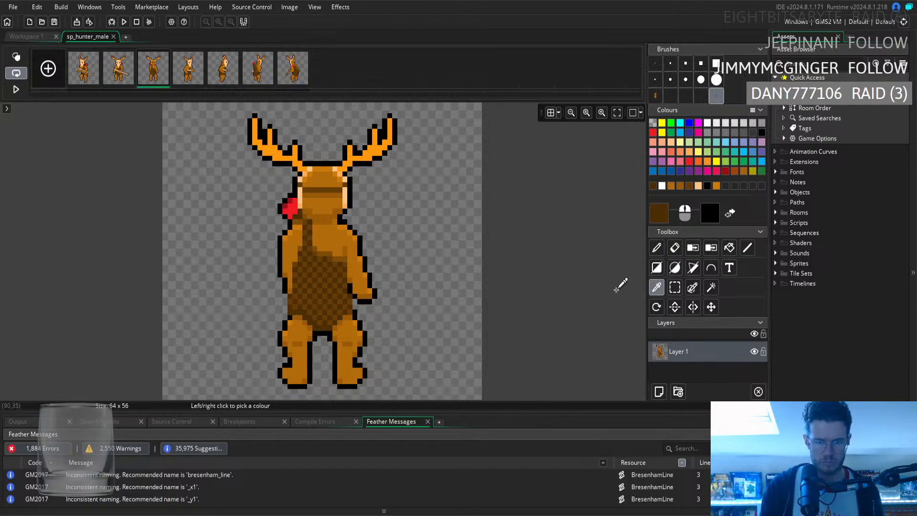
pyautogui.click(656, 248)
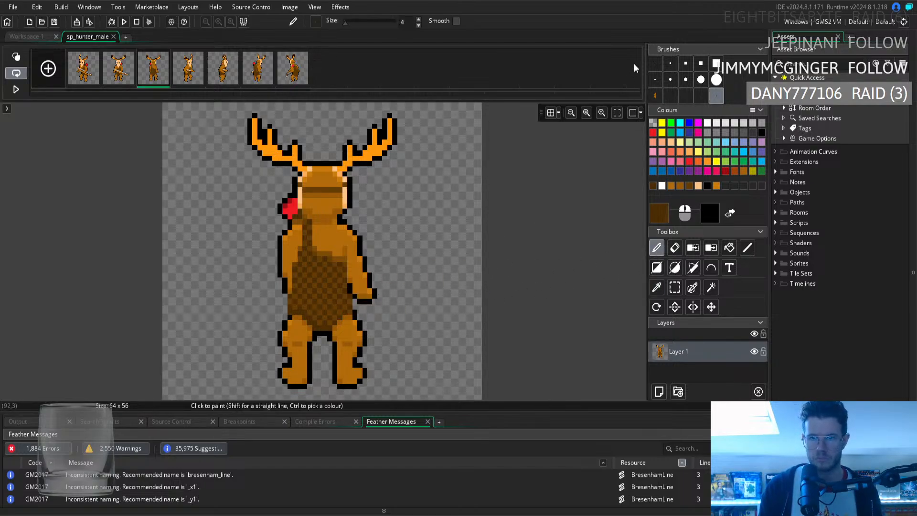
pyautogui.click(655, 63)
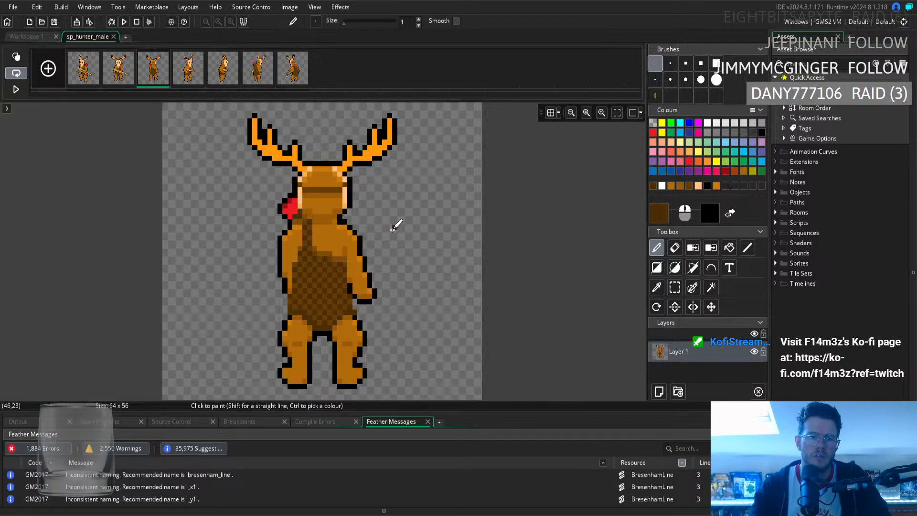
# Extend the dithered fur up beside the lowered hand with a copied two-pixel patch and the torso's sampled medium brown
pyautogui.click(659, 289)
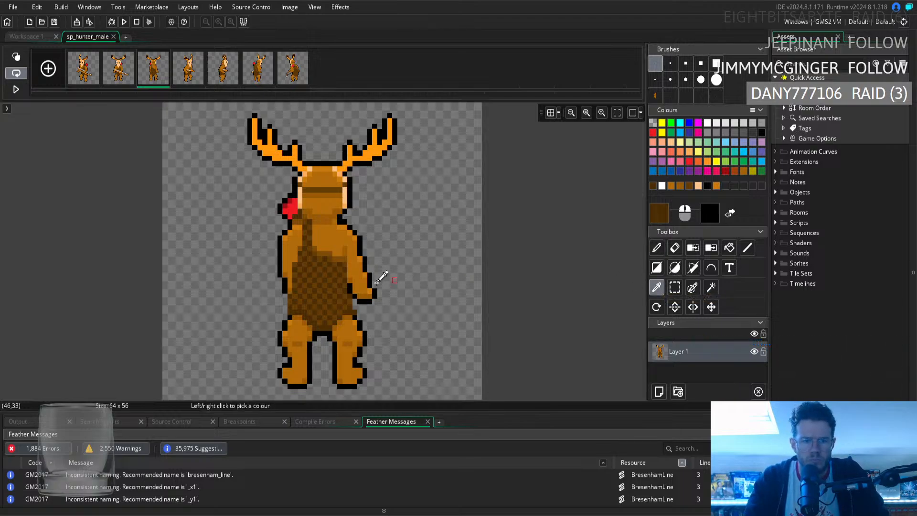
pyautogui.click(677, 287)
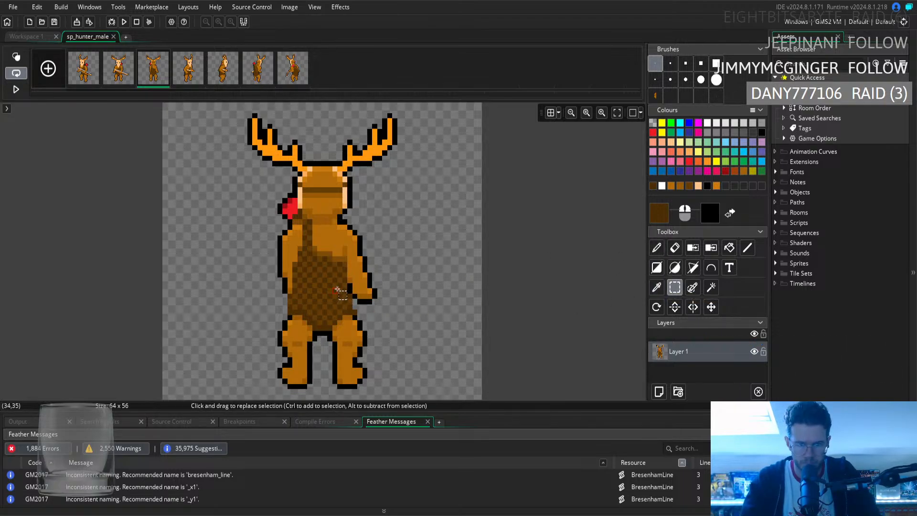
pyautogui.press('p')
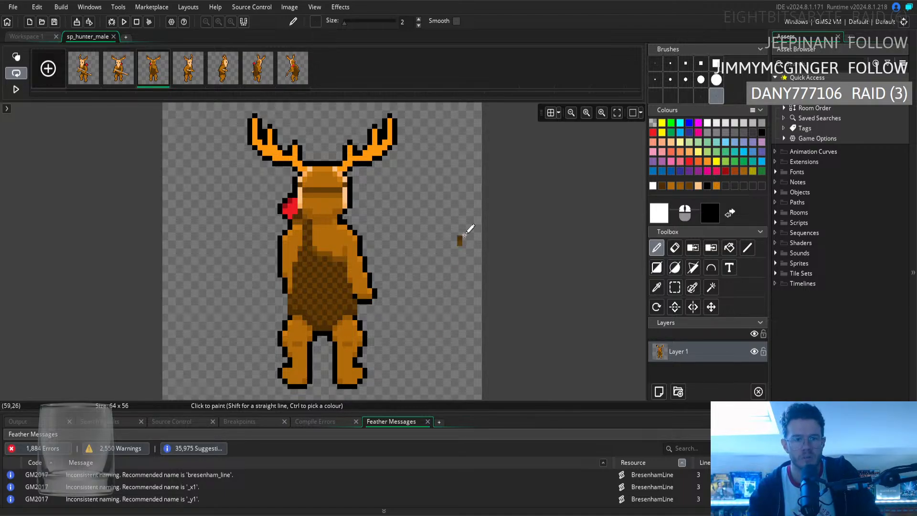
pyautogui.click(656, 287)
pyautogui.click(344, 299)
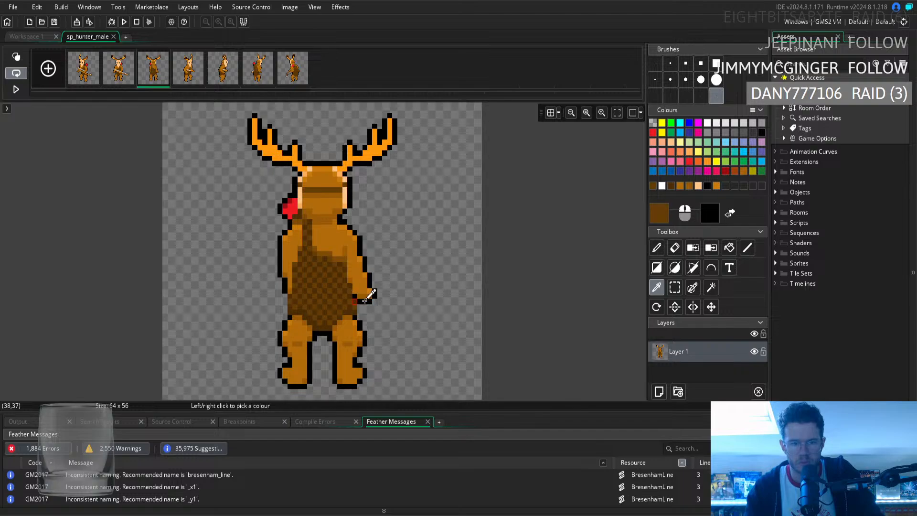
pyautogui.click(657, 247)
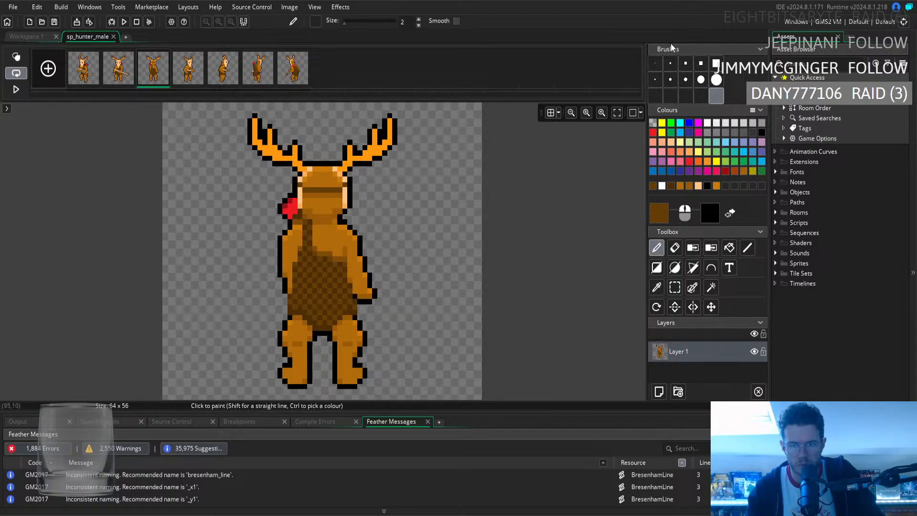
pyautogui.click(656, 62)
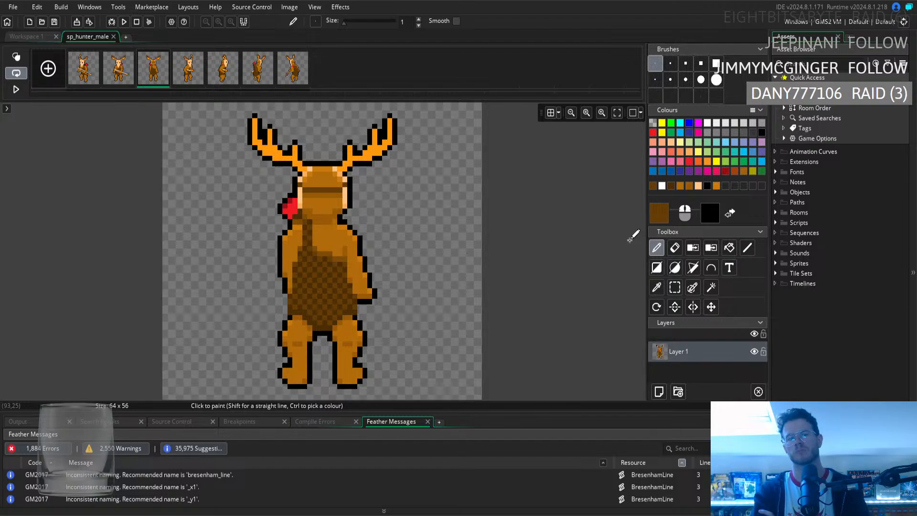
# Sample the dark brown near the hip and shade the torso's lower edge above the legs
pyautogui.click(657, 287)
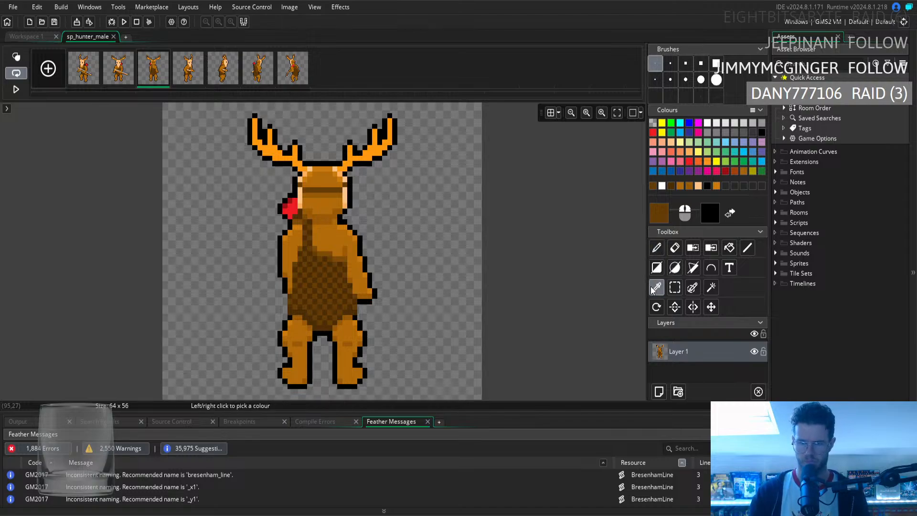
pyautogui.click(299, 312)
pyautogui.click(660, 250)
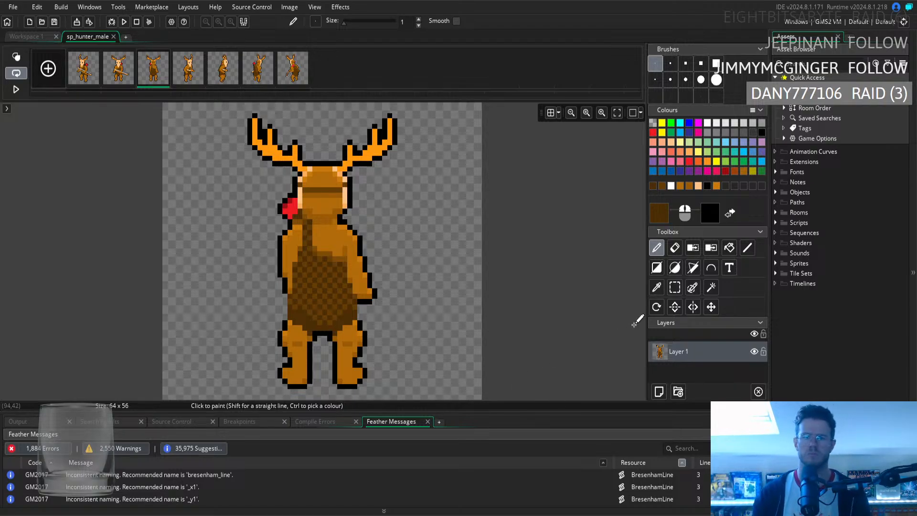
# Dither the lower torso with its sampled medium brown, and redraw the waist outline on both sides in sampled black
pyautogui.click(656, 287)
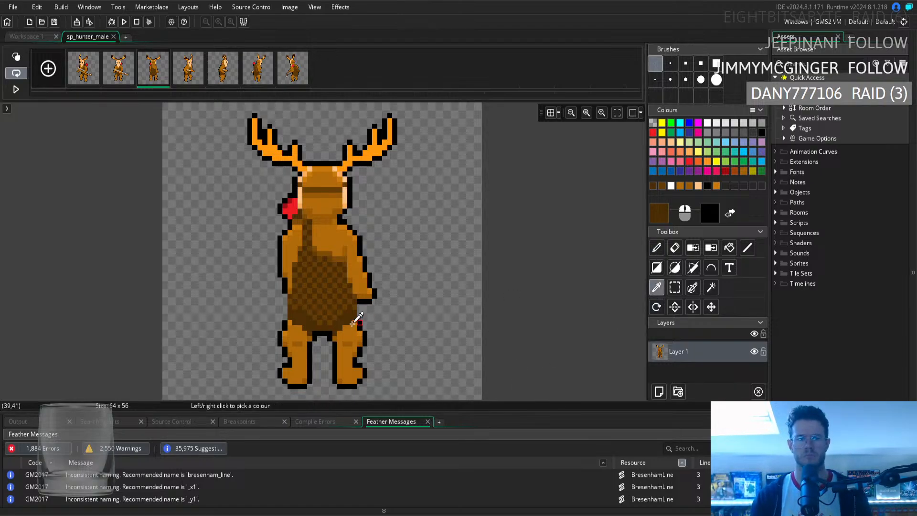
pyautogui.click(319, 312)
pyautogui.click(657, 248)
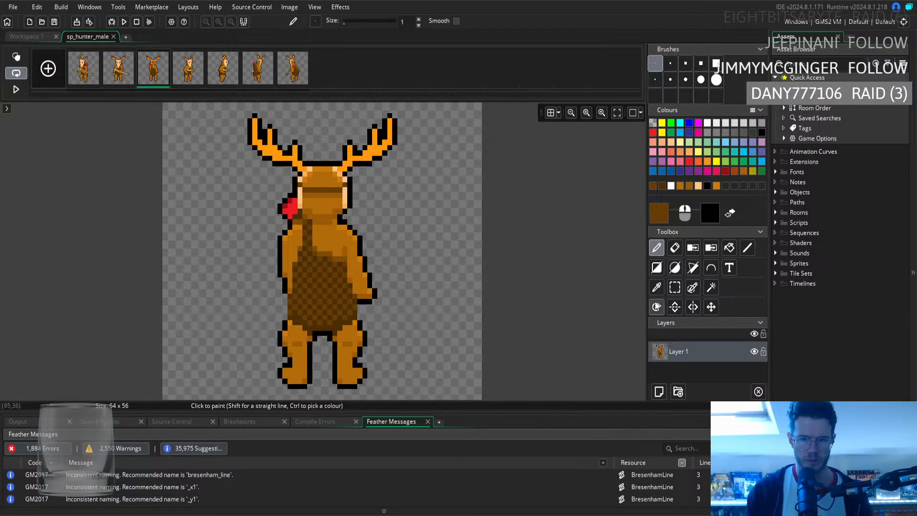
pyautogui.click(656, 288)
pyautogui.click(283, 285)
pyautogui.click(656, 247)
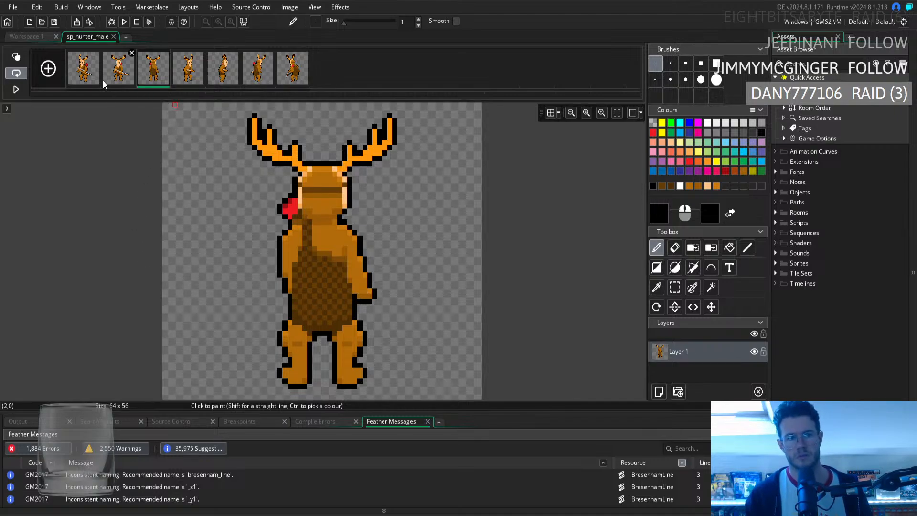
# After comparing with the second frame, extend the torso down between the legs in its darkest brown and outline the new edge in black
pyautogui.click(125, 75)
pyautogui.click(145, 76)
pyautogui.click(124, 82)
pyautogui.click(154, 81)
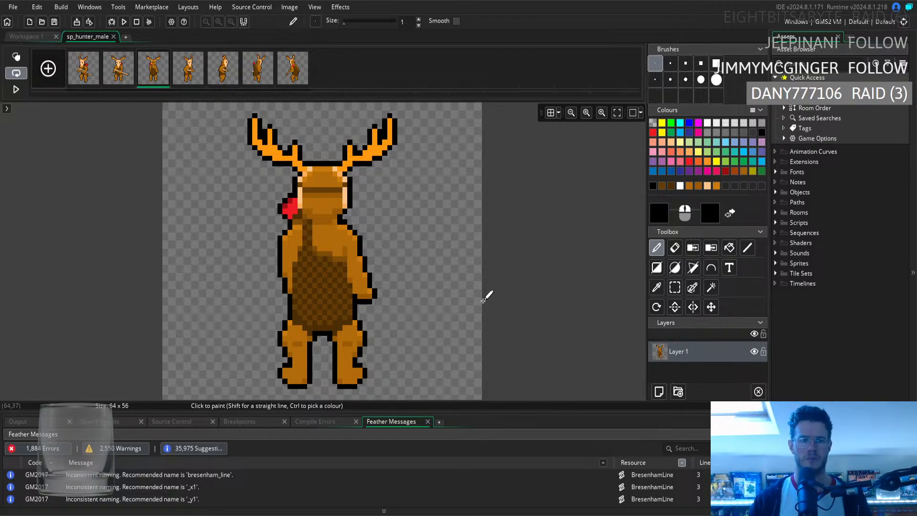
pyautogui.click(657, 287)
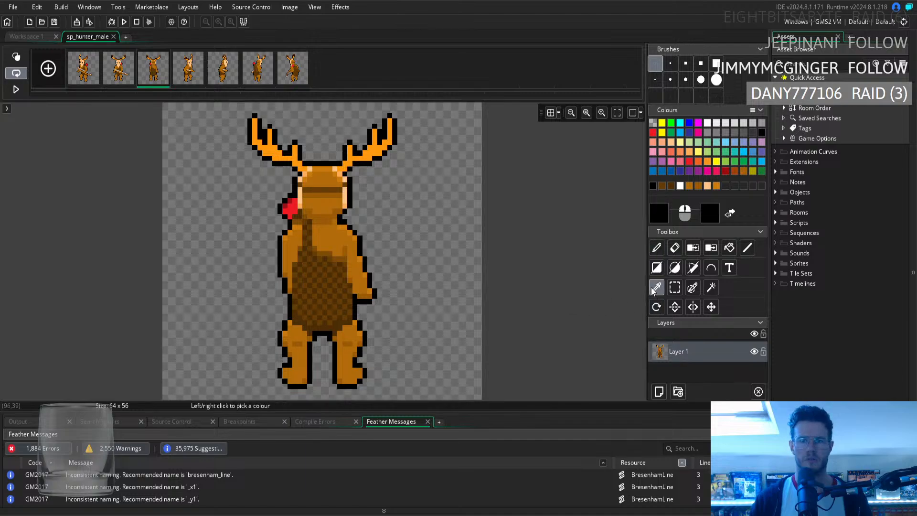
pyautogui.click(338, 326)
pyautogui.click(657, 248)
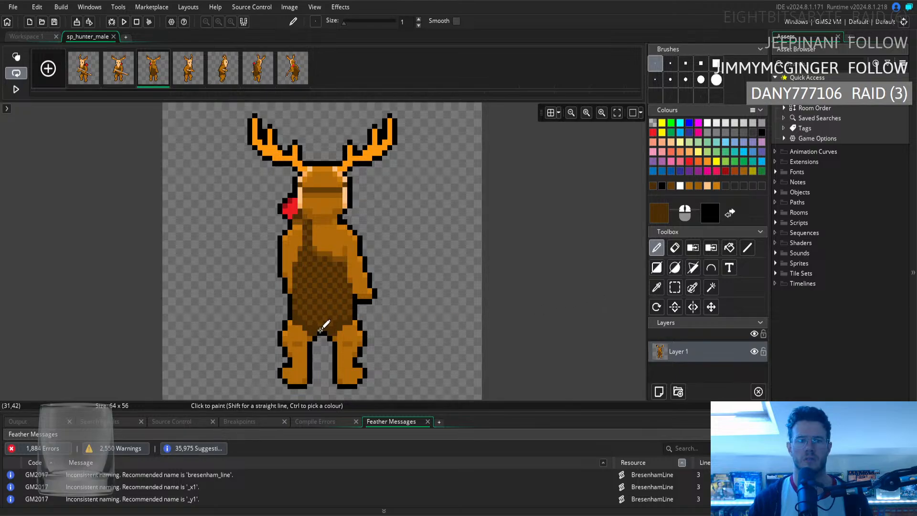
pyautogui.press('i')
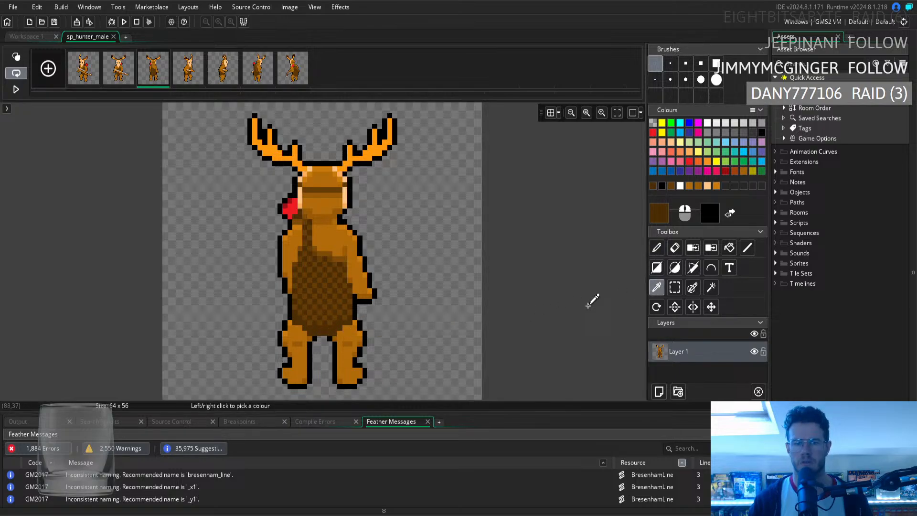
pyautogui.click(333, 331)
pyautogui.press('d')
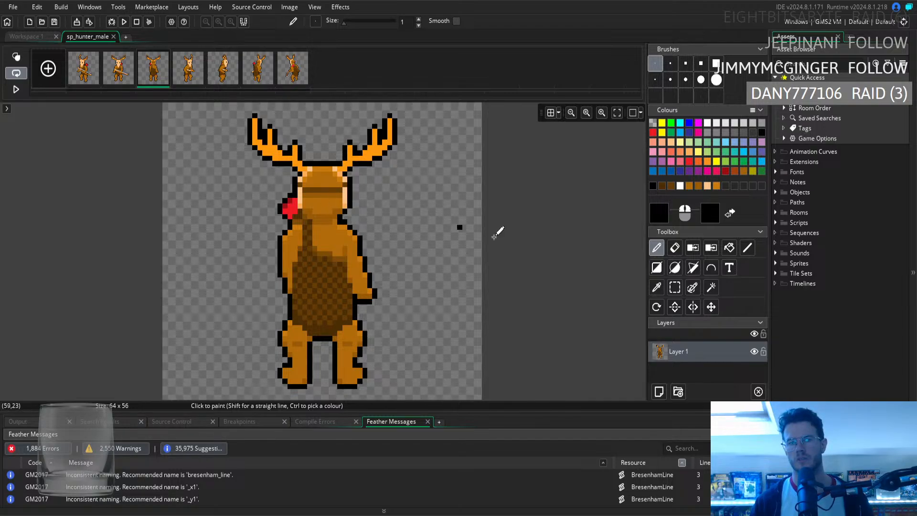
# Sample the torso's medium brown and continue the dither pattern into its lower edge above the legs
pyautogui.click(657, 287)
pyautogui.click(322, 322)
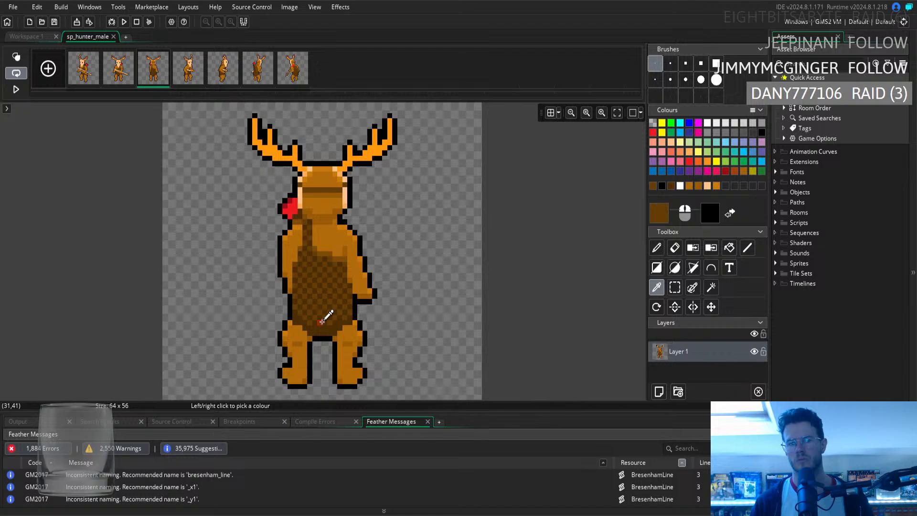
pyautogui.click(660, 252)
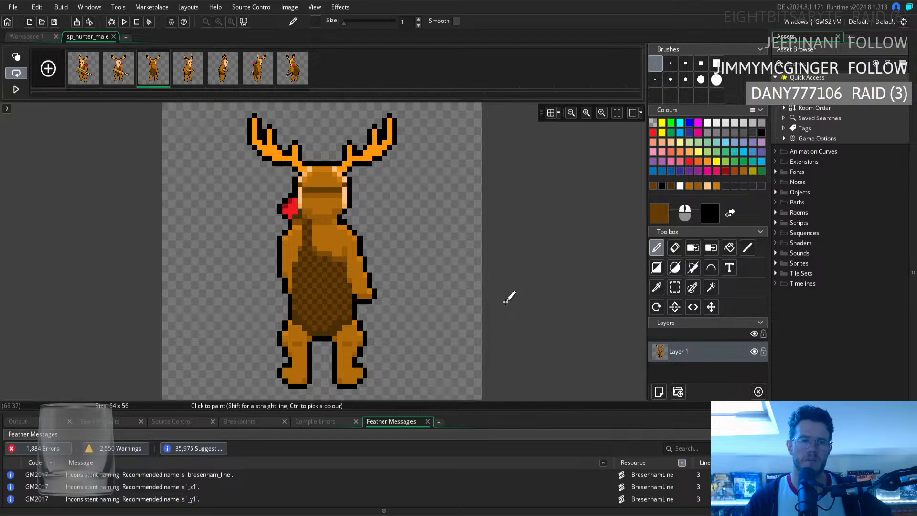
# Sample the lighter brown from the shoulder strap, touch up the torso shading with it, and compare the result with the second frame
pyautogui.click(656, 287)
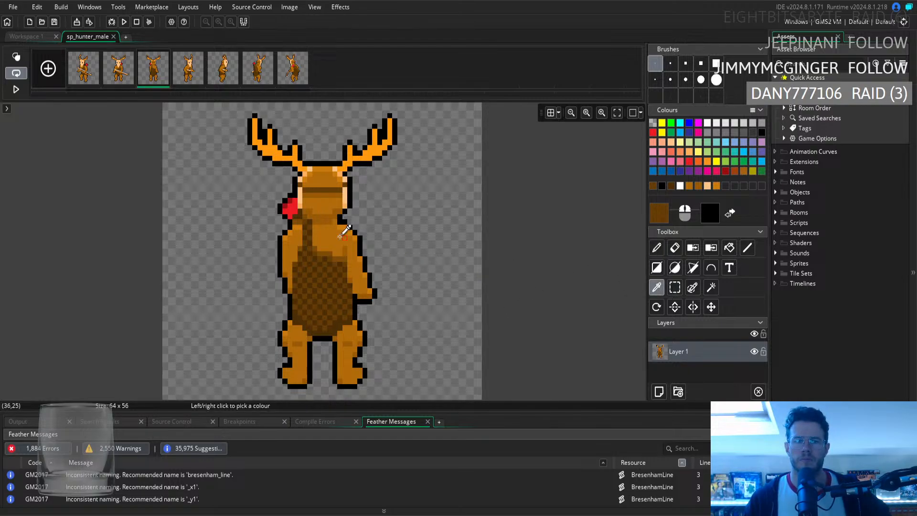
pyautogui.click(304, 239)
pyautogui.press('d')
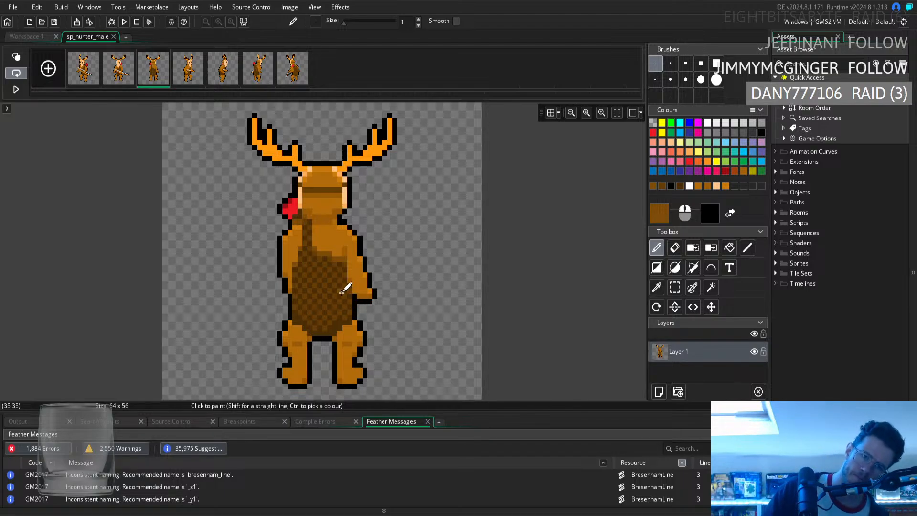
pyautogui.click(128, 77)
pyautogui.click(144, 84)
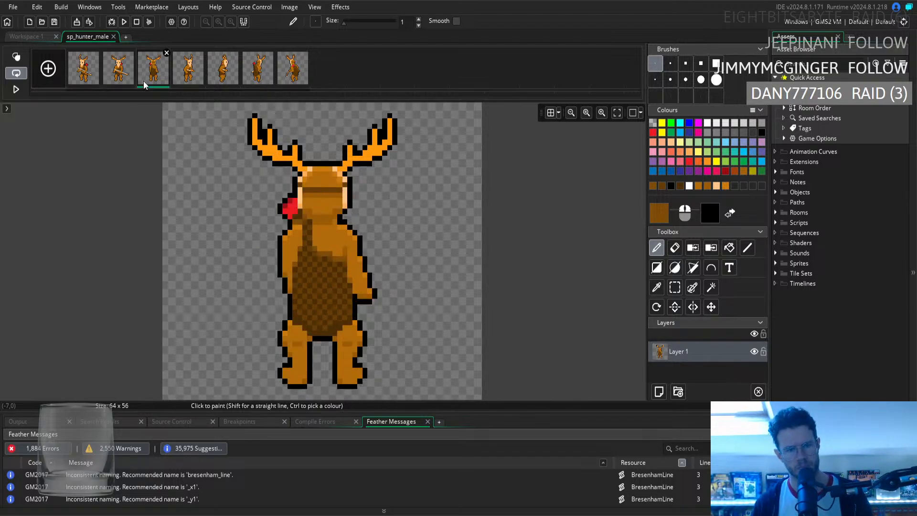
pyautogui.click(128, 82)
pyautogui.click(153, 80)
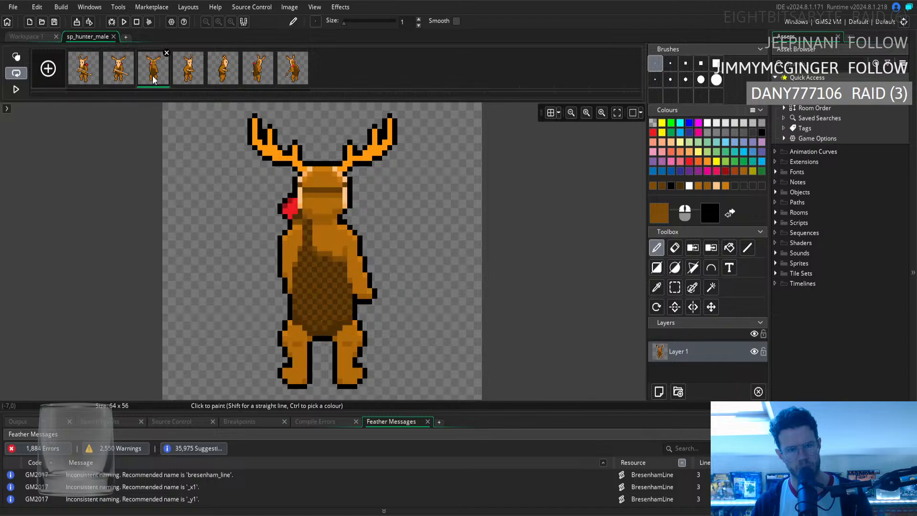
# Clear the stepped strip of pixels along the dithered torso's upper edge and fill the gaps with the torso's sampled medium brown
pyautogui.click(675, 287)
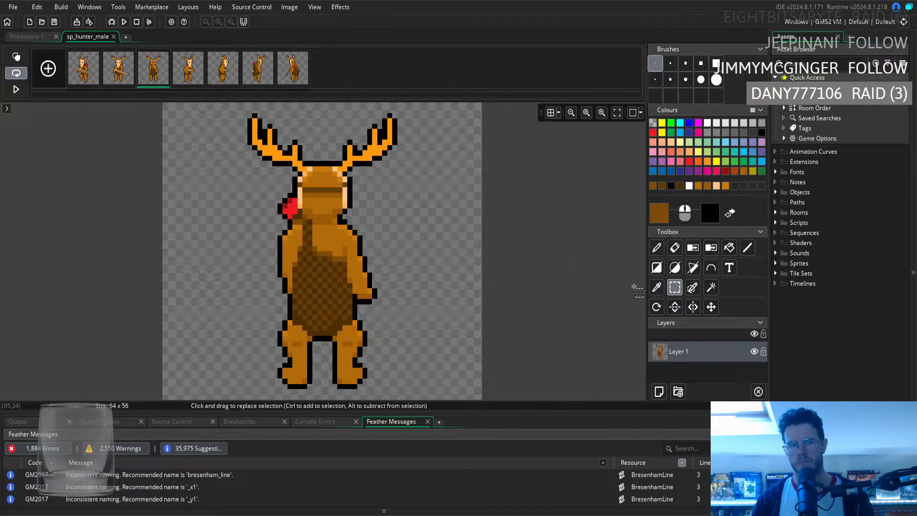
pyautogui.click(315, 249)
pyautogui.keyDown('ctrl'); pyautogui.moveTo(320, 253); pyautogui.dragTo(341, 255); pyautogui.keyUp('ctrl')
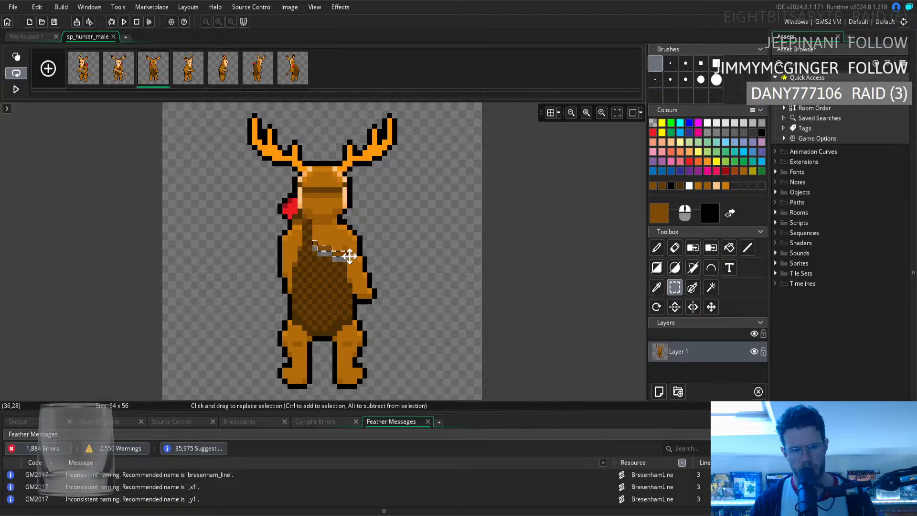
pyautogui.click(475, 269)
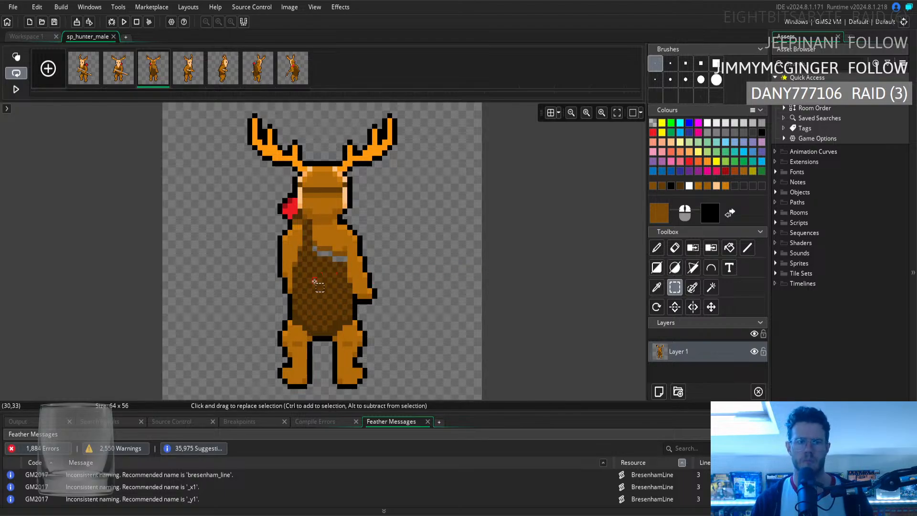
pyautogui.click(657, 287)
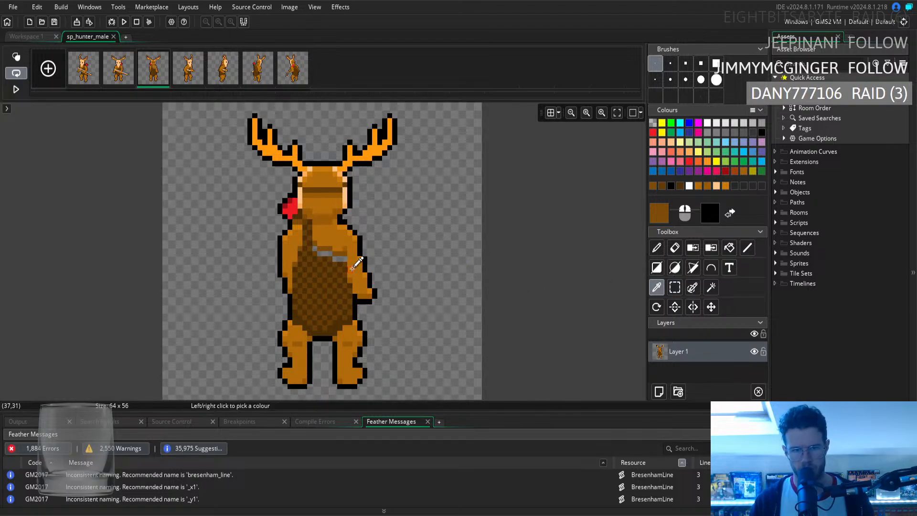
pyautogui.click(346, 265)
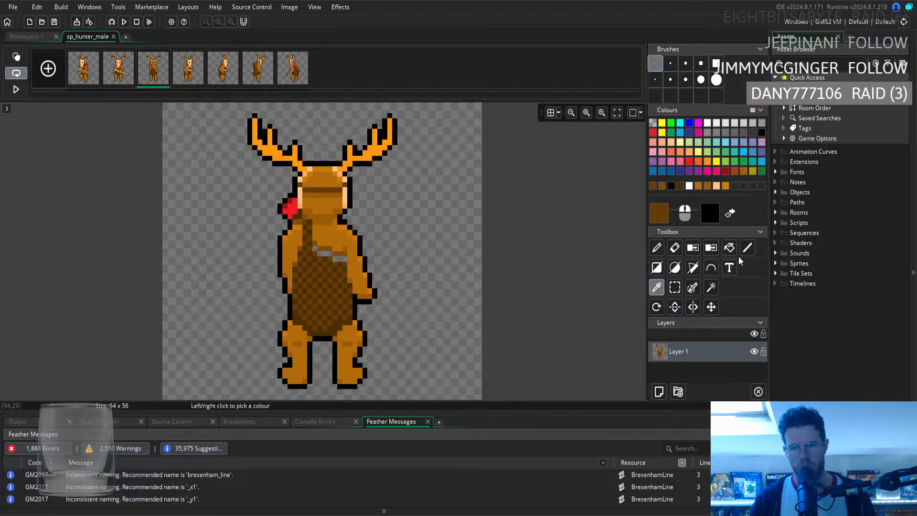
pyautogui.click(729, 248)
pyautogui.click(344, 259)
pyautogui.click(326, 254)
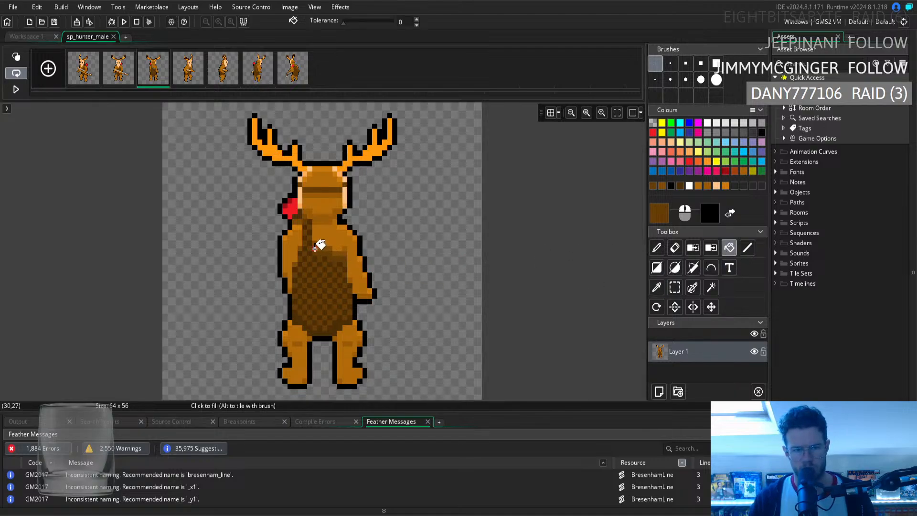
pyautogui.click(315, 248)
# Sample the torso's darkest brown and dither the upper part of the back just below the refilled strip
pyautogui.click(657, 287)
pyautogui.click(332, 283)
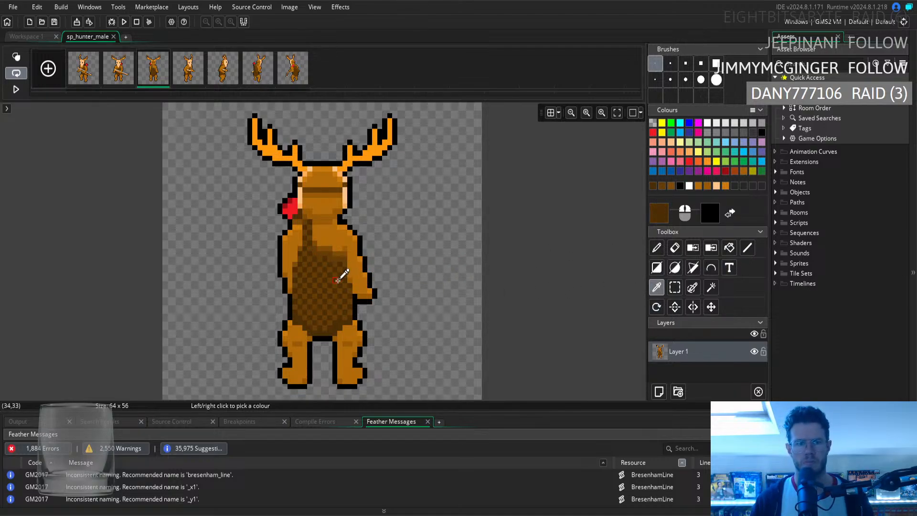
pyautogui.click(657, 248)
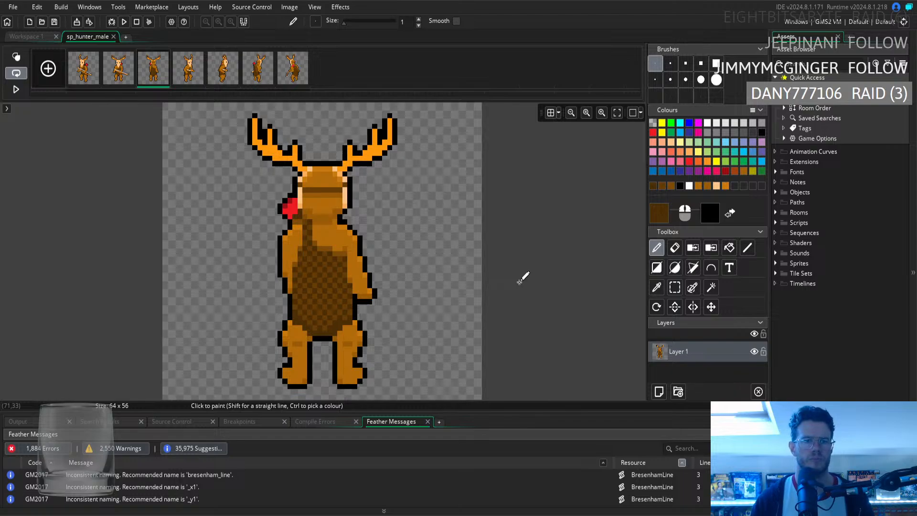
# Clear two single pixels on the torso's upper edge beside the strap and repaint them in the torso's medium brown
pyautogui.click(675, 287)
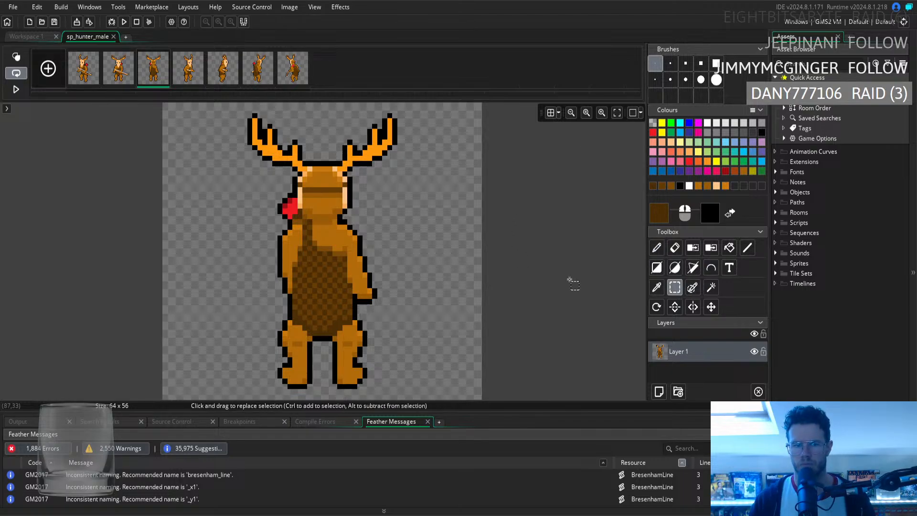
pyautogui.click(300, 250)
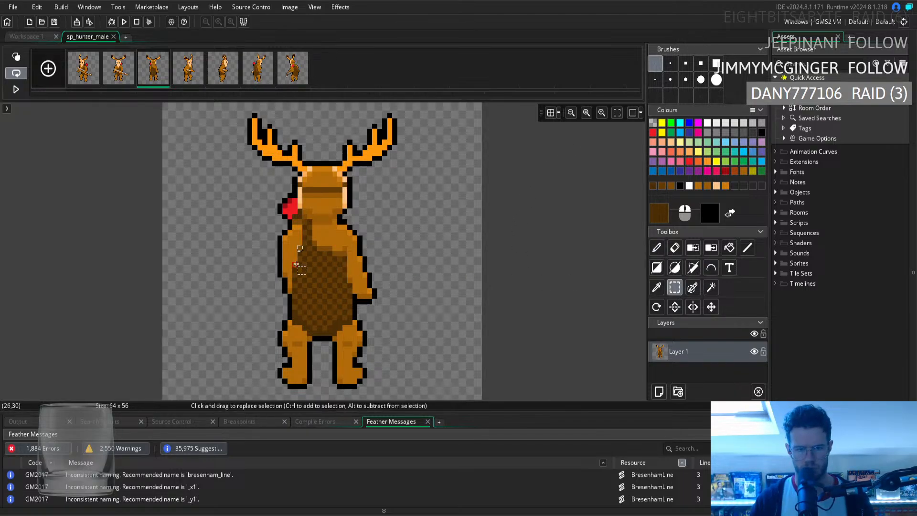
pyautogui.click(297, 263)
pyautogui.moveTo(301, 250); pyautogui.dragTo(300, 244)
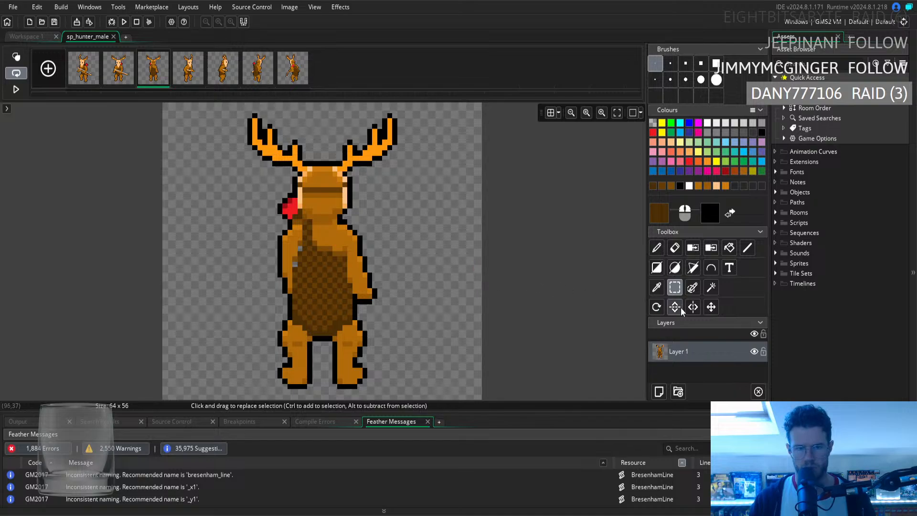
pyautogui.click(657, 288)
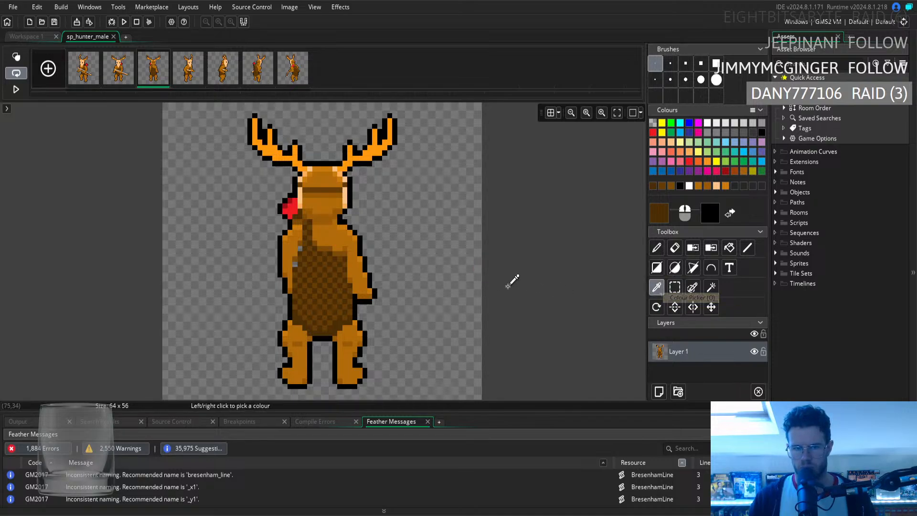
pyautogui.click(657, 248)
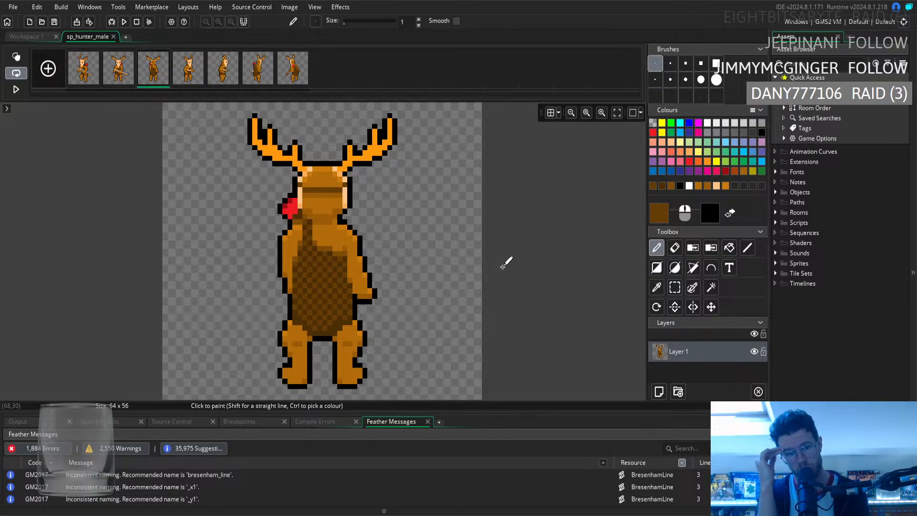
# Refine the torso's dither and its lower edge with the sampled darkest and medium browns, using the one-pixel brush
pyautogui.click(657, 287)
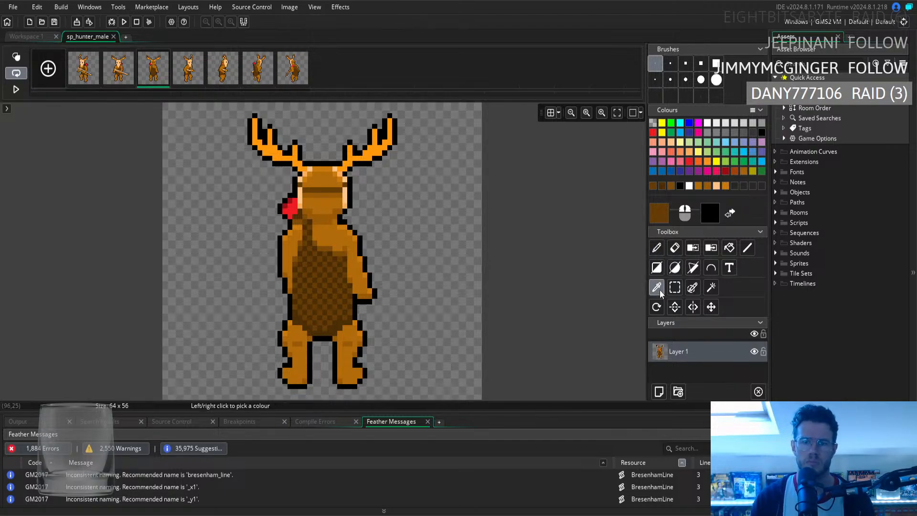
pyautogui.click(657, 247)
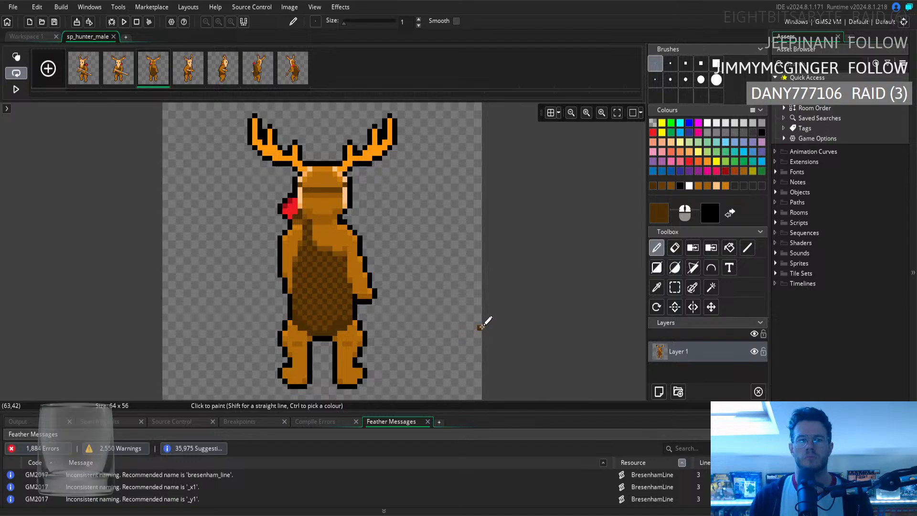
pyautogui.click(658, 288)
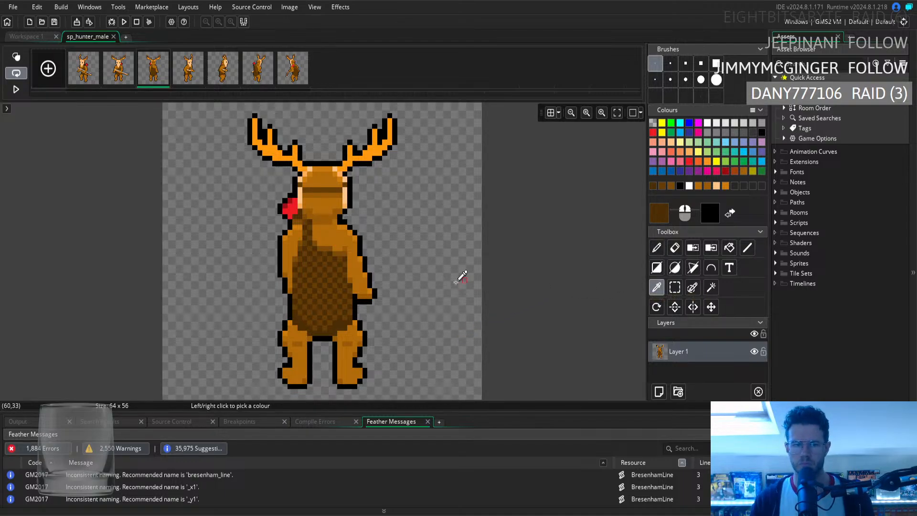
pyautogui.click(346, 317)
pyautogui.click(657, 248)
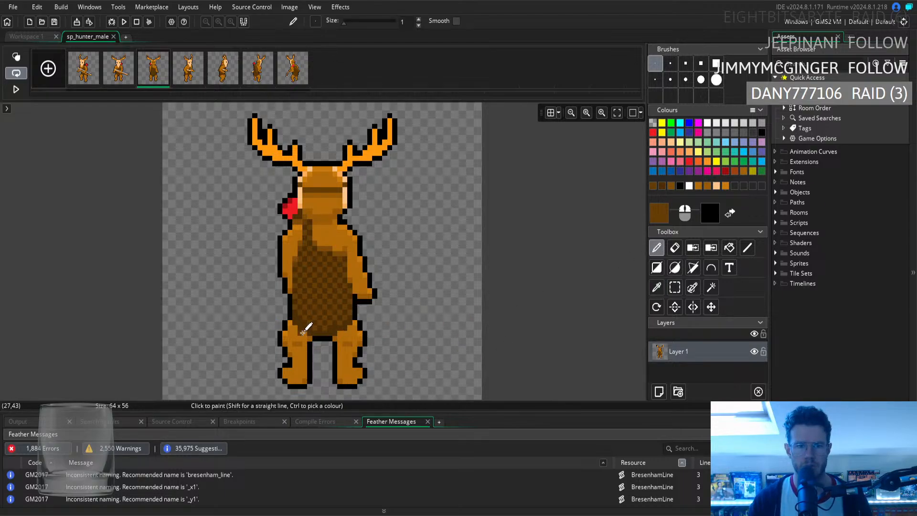
pyautogui.click(199, 354)
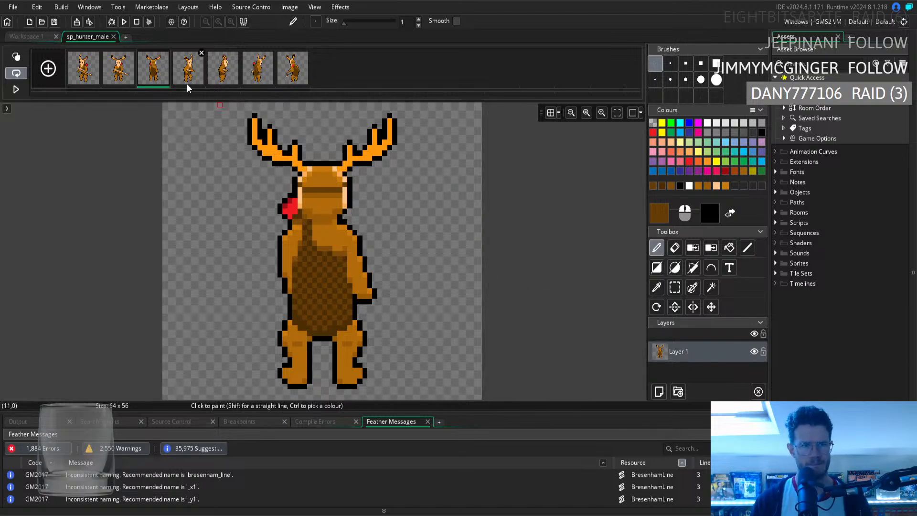
# Compare the back-view frame with the second frame, checking how body shape and shading match
pyautogui.click(125, 76)
pyautogui.click(154, 76)
pyautogui.click(133, 76)
pyautogui.click(141, 76)
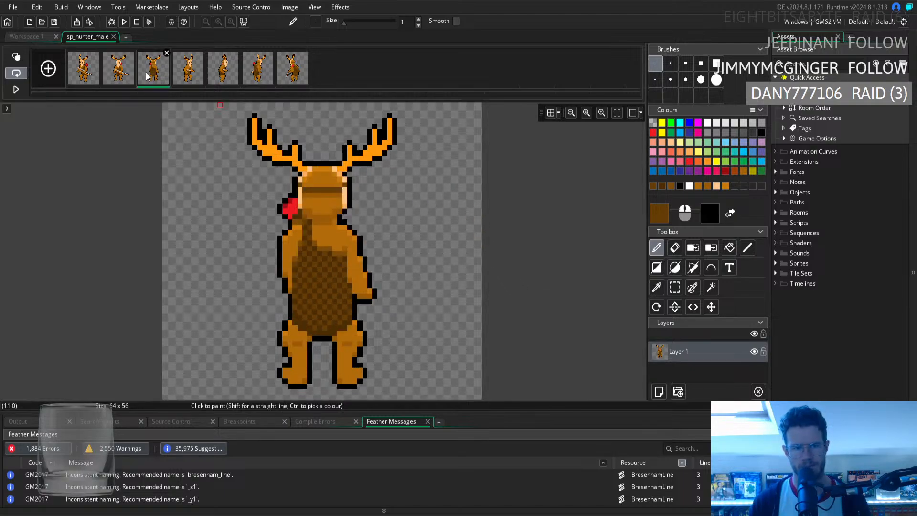
pyautogui.click(109, 74)
pyautogui.click(148, 77)
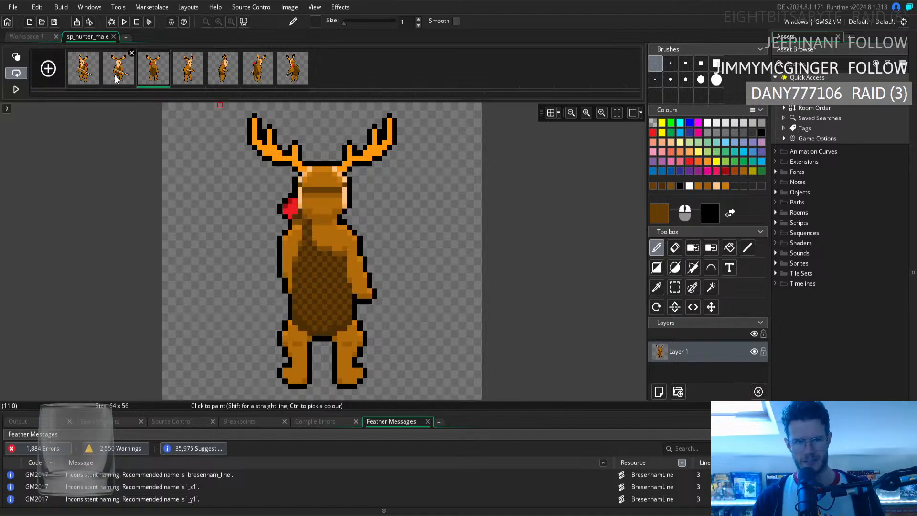
pyautogui.click(117, 77)
pyautogui.click(161, 76)
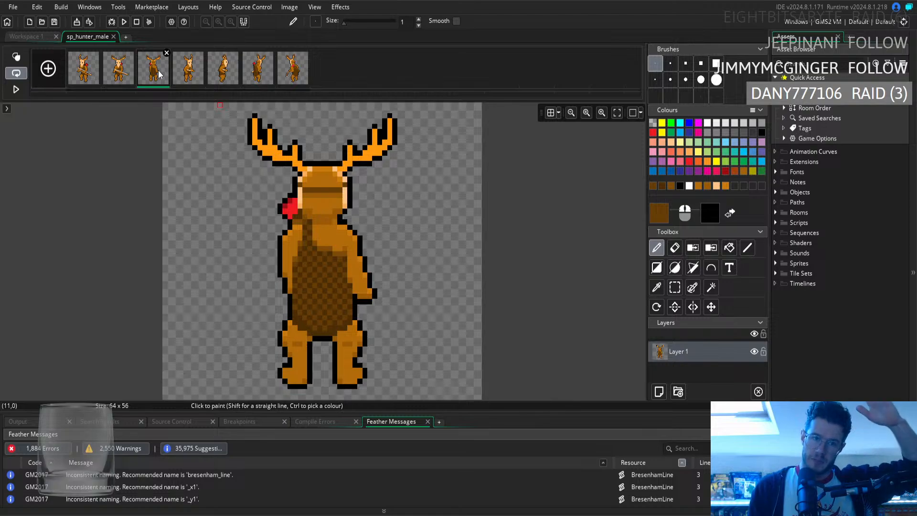
# Flip repeatedly between the second and third frames to examine how the head and antlers line up from front to back
pyautogui.click(118, 72)
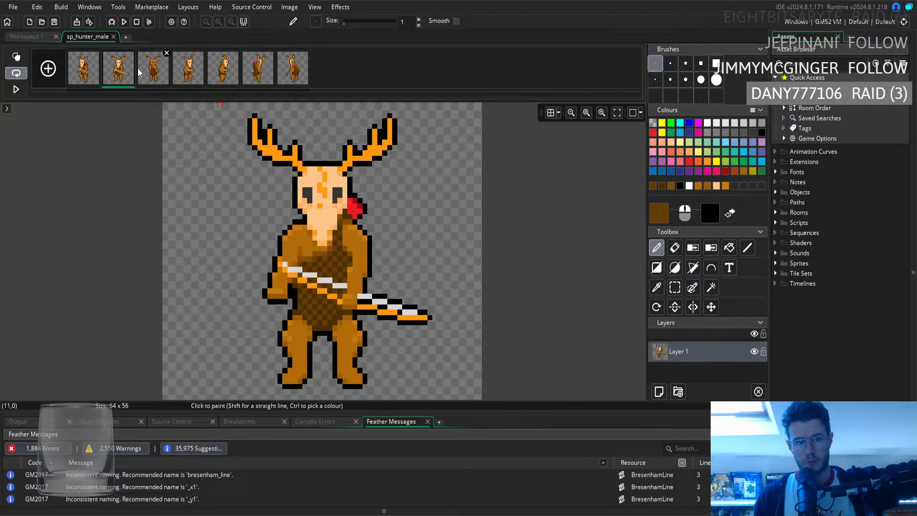
pyautogui.click(152, 73)
pyautogui.click(119, 72)
pyautogui.click(154, 72)
pyautogui.click(119, 72)
pyautogui.click(165, 74)
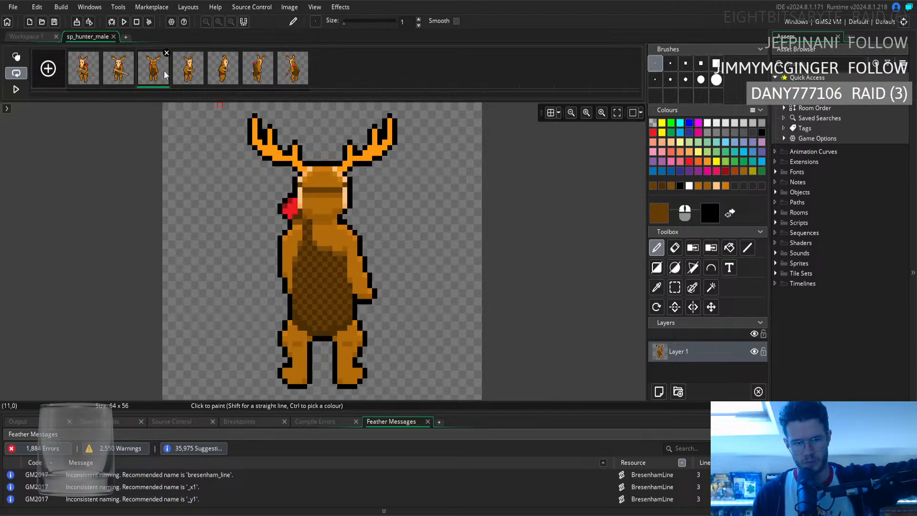
pyautogui.click(121, 74)
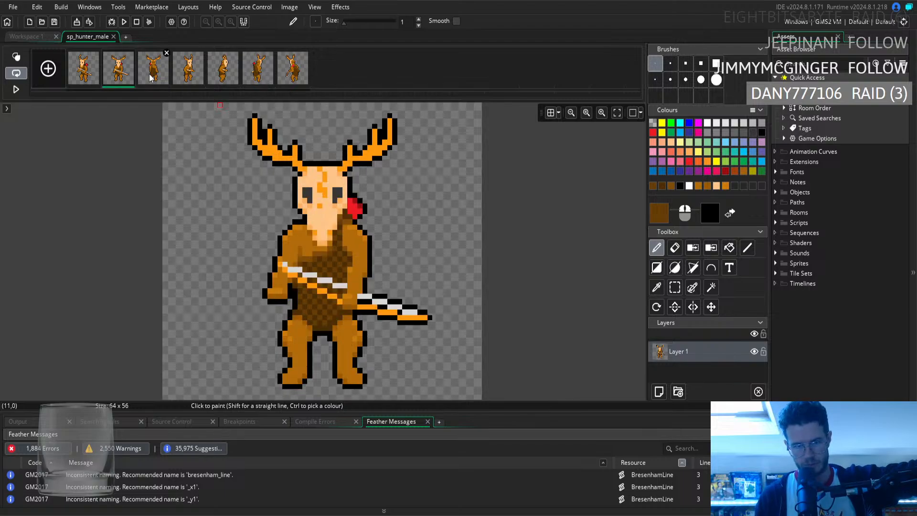
pyautogui.click(150, 78)
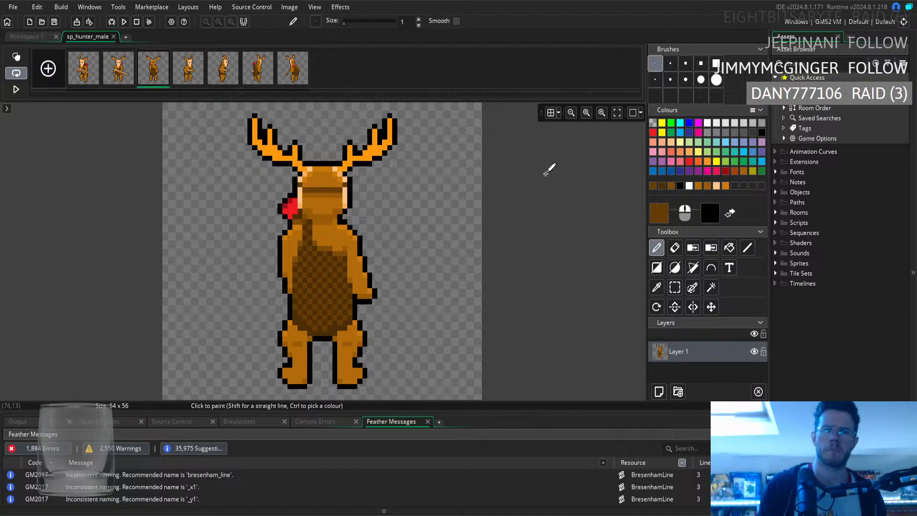
# Select the antlers with the skull's upper rim and side edges on the back-view frame, and move them up one pixel
pyautogui.click(675, 287)
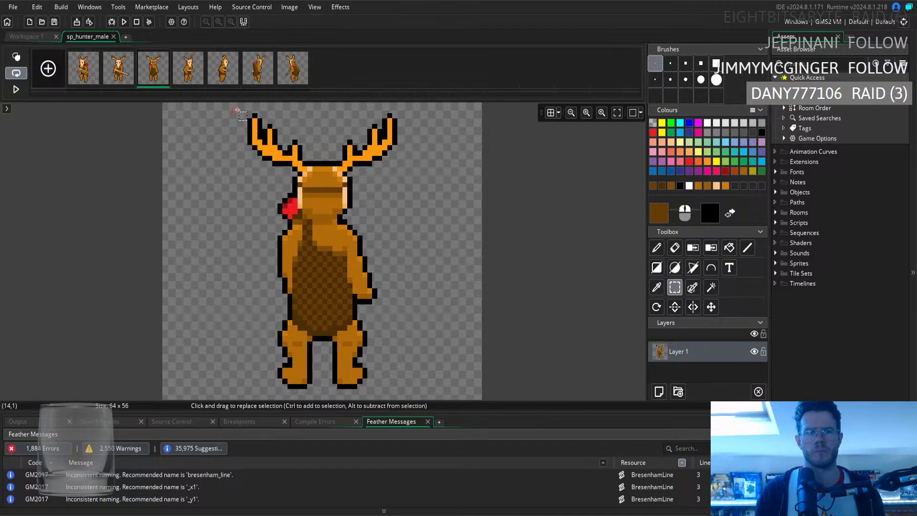
pyautogui.moveTo(220, 110); pyautogui.dragTo(457, 165)
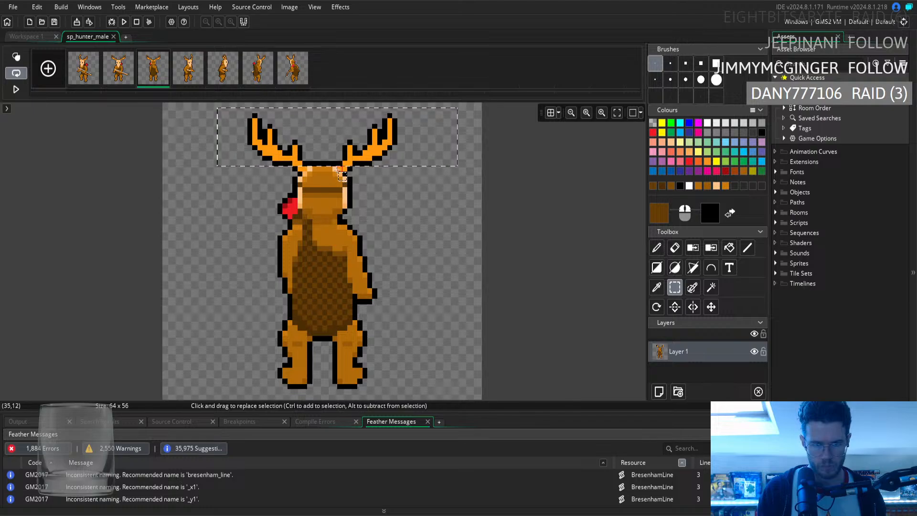
pyautogui.keyDown('ctrl'); pyautogui.moveTo(334, 169); pyautogui.dragTo(401, 169); pyautogui.keyUp('ctrl')
pyautogui.keyDown('ctrl'); pyautogui.moveTo(345, 178); pyautogui.dragTo(447, 175); pyautogui.keyUp('ctrl')
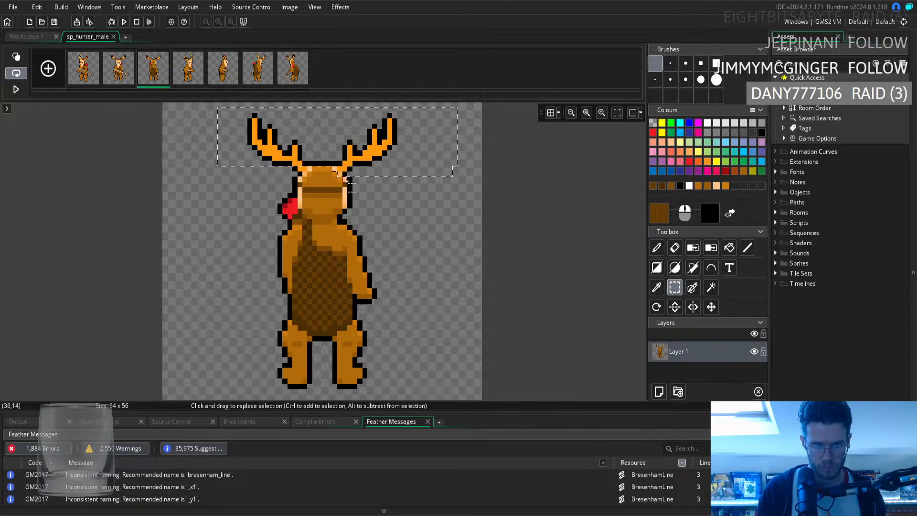
pyautogui.keyDown('ctrl'); pyautogui.moveTo(346, 180); pyautogui.dragTo(453, 182); pyautogui.keyUp('ctrl')
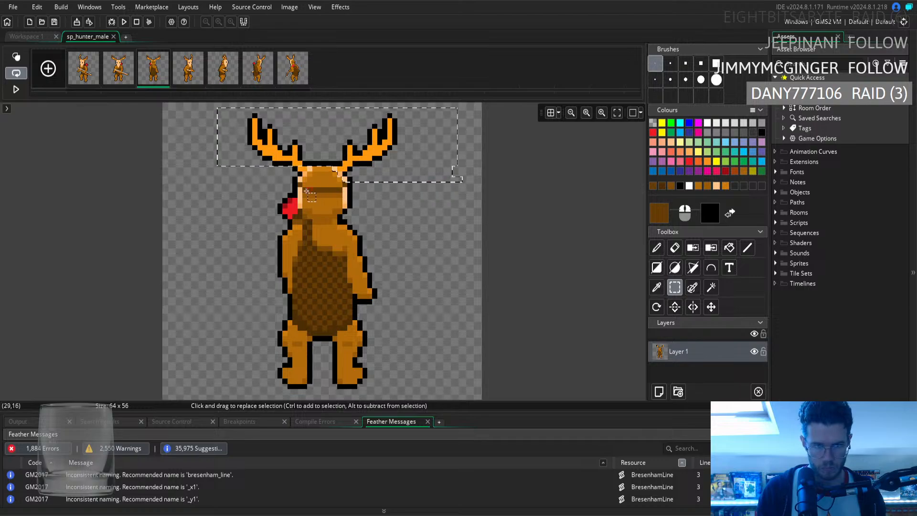
pyautogui.keyDown('ctrl'); pyautogui.moveTo(299, 180); pyautogui.dragTo(219, 180); pyautogui.keyUp('ctrl')
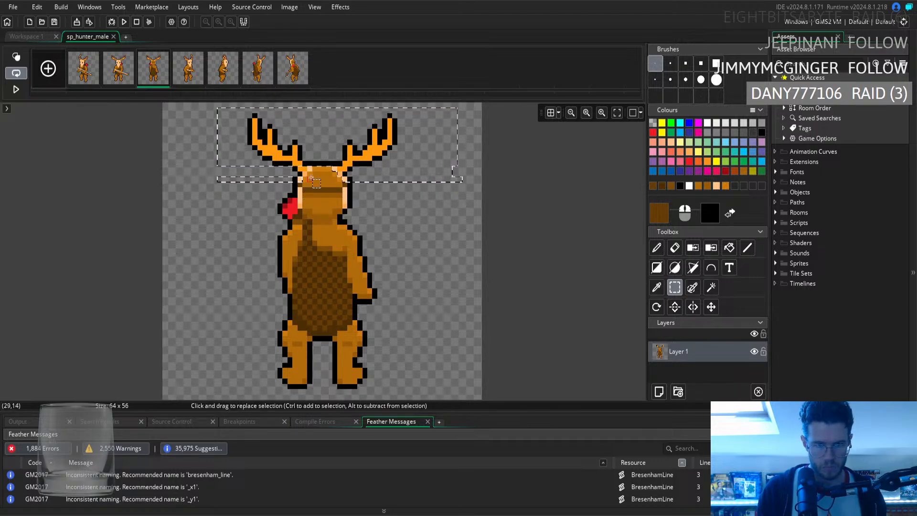
pyautogui.moveTo(305, 175)
pyautogui.keyDown('ctrl'); pyautogui.mouseDown()
pyautogui.moveTo(220, 174)
pyautogui.moveTo(310, 170)
pyautogui.mouseUp(); pyautogui.keyUp('ctrl')
pyautogui.keyDown('ctrl'); pyautogui.moveTo(220, 169); pyautogui.dragTo(221, 168); pyautogui.keyUp('ctrl')
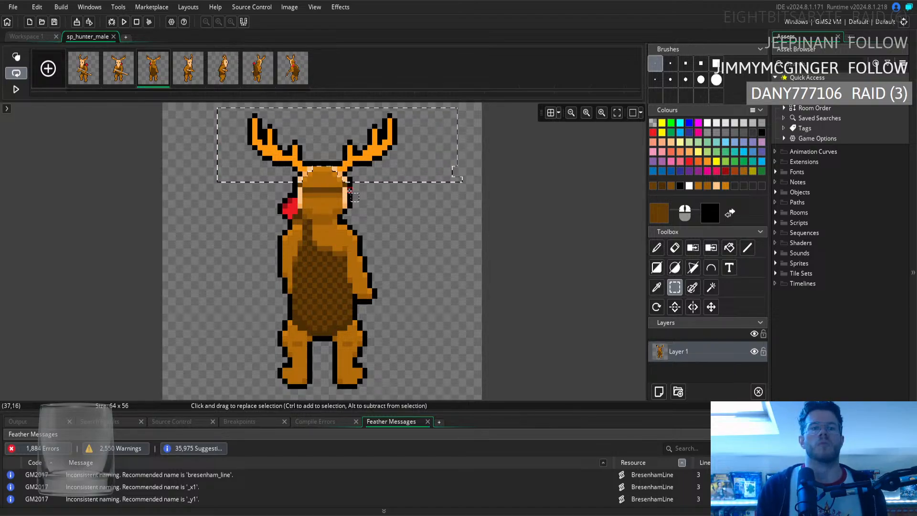
pyautogui.keyDown('ctrl'); pyautogui.moveTo(349, 190); pyautogui.dragTo(364, 212); pyautogui.keyUp('ctrl')
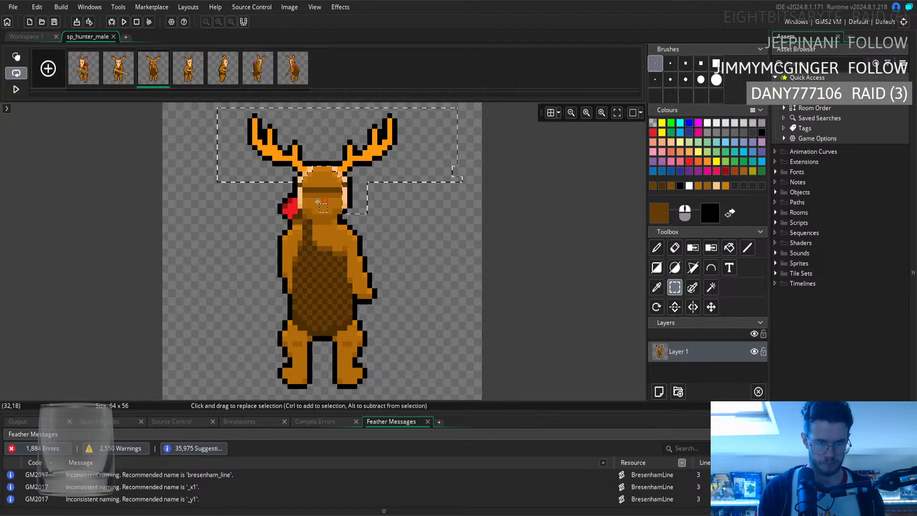
pyautogui.click(296, 186)
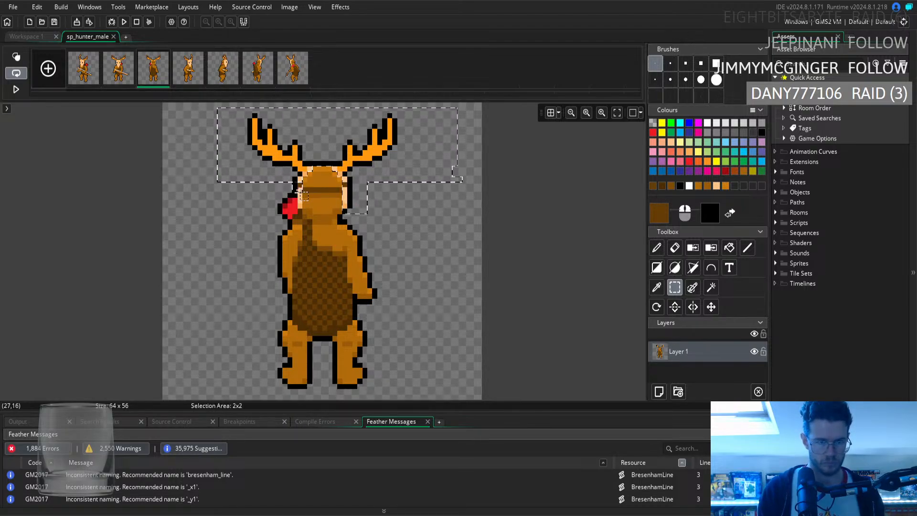
pyautogui.keyDown('ctrl'); pyautogui.moveTo(298, 192); pyautogui.dragTo(299, 207); pyautogui.keyUp('ctrl')
pyautogui.moveTo(334, 155); pyautogui.dragTo(337, 149)
pyautogui.click(463, 226)
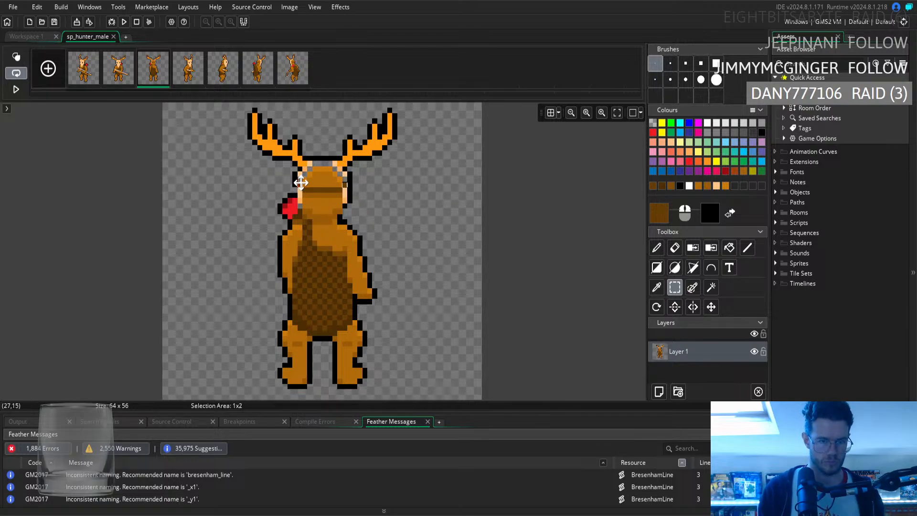
# Sample the pale skull colour from the head's upper rim for filling the gaps around the head
pyautogui.click(657, 287)
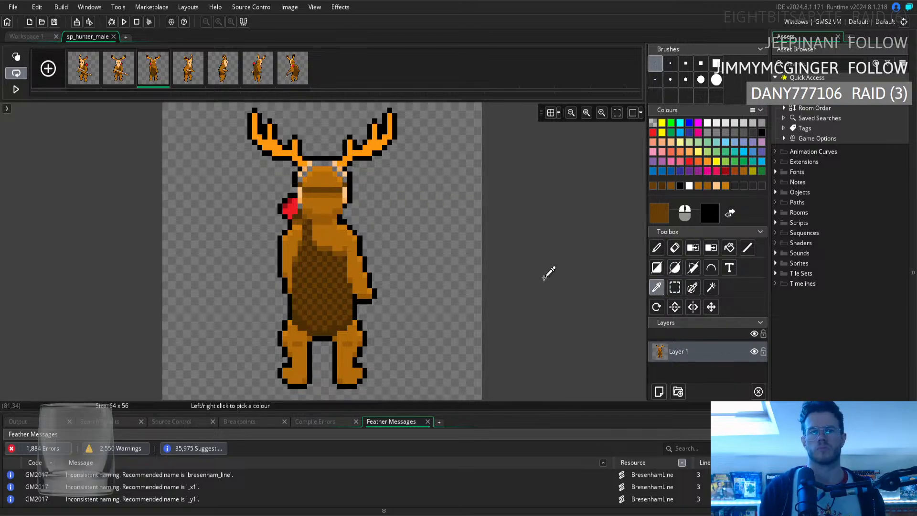
pyautogui.click(310, 163)
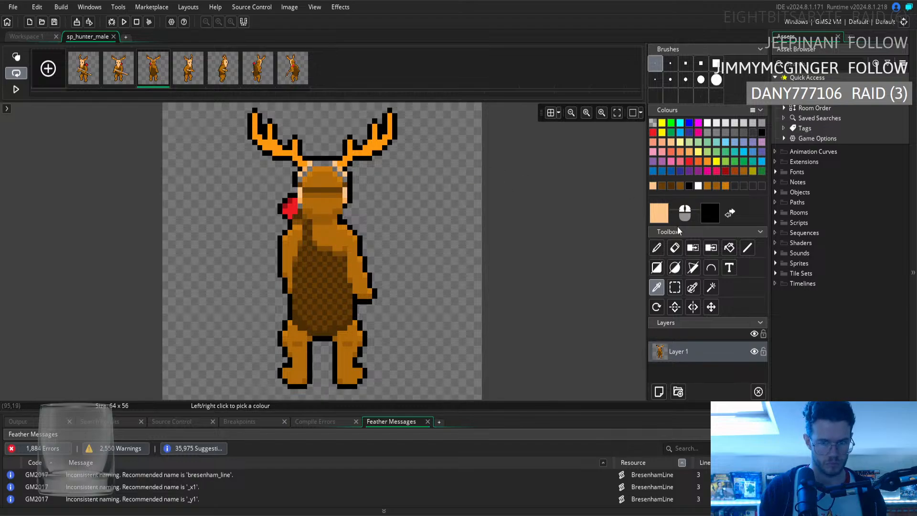
# Fill the transparent gaps around the top of the back-view head with light peach and sample the black outline colour for the Pencil
pyautogui.click(730, 247)
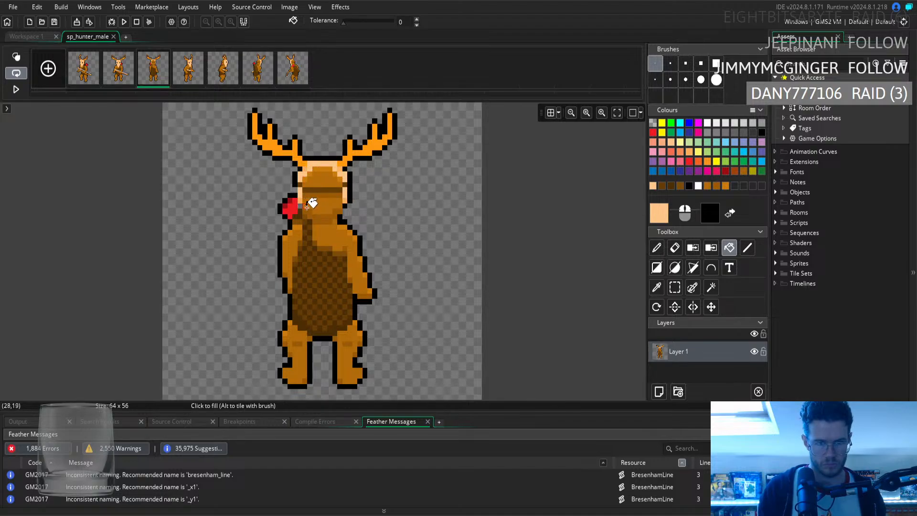
pyautogui.click(658, 287)
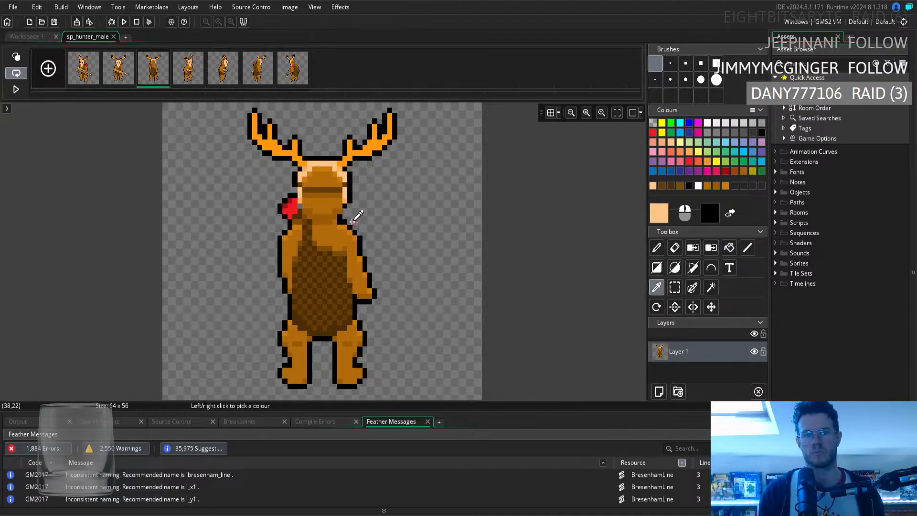
pyautogui.click(345, 203)
pyautogui.click(664, 247)
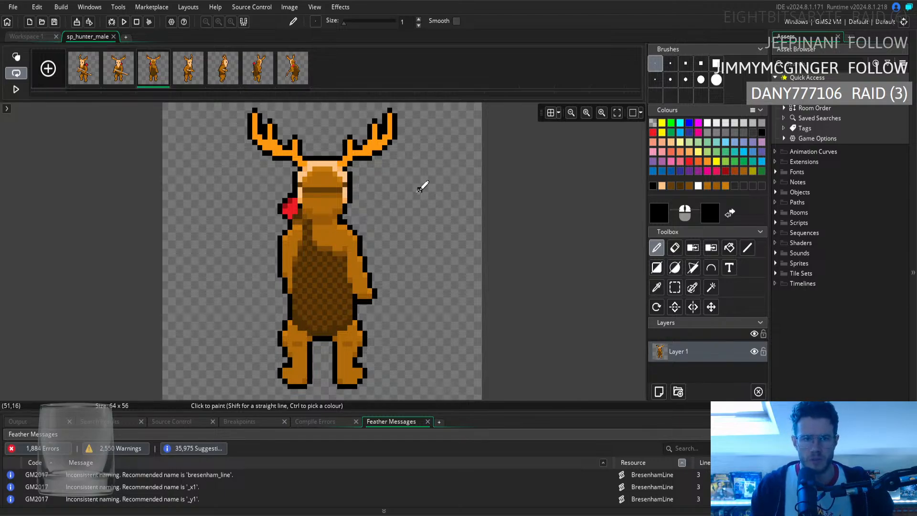
# Sample the head's light peach and the brown at the lower body for Pencil touch-ups on the back-view frame
pyautogui.click(657, 288)
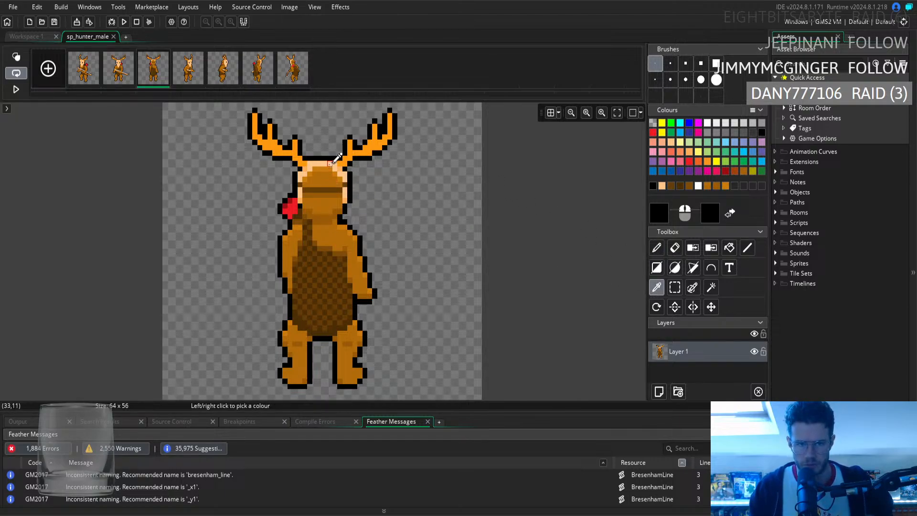
pyautogui.click(330, 165)
pyautogui.click(656, 248)
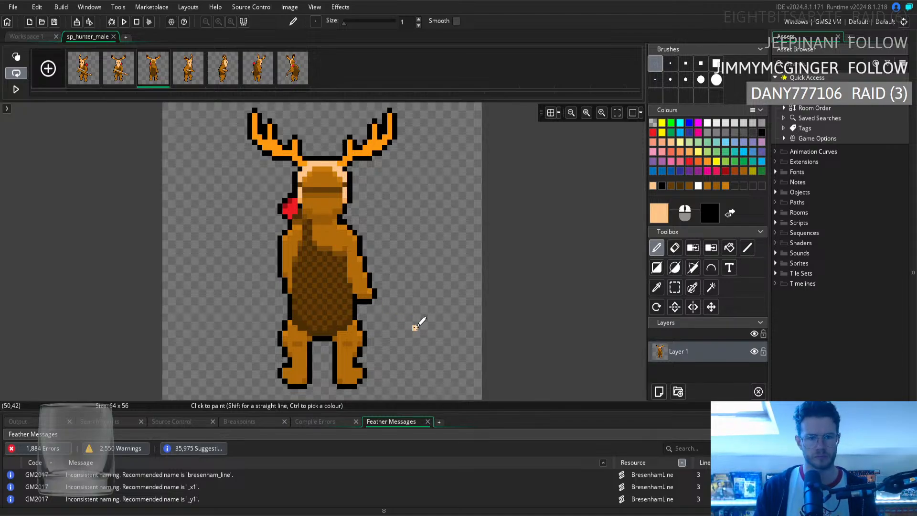
pyautogui.click(657, 287)
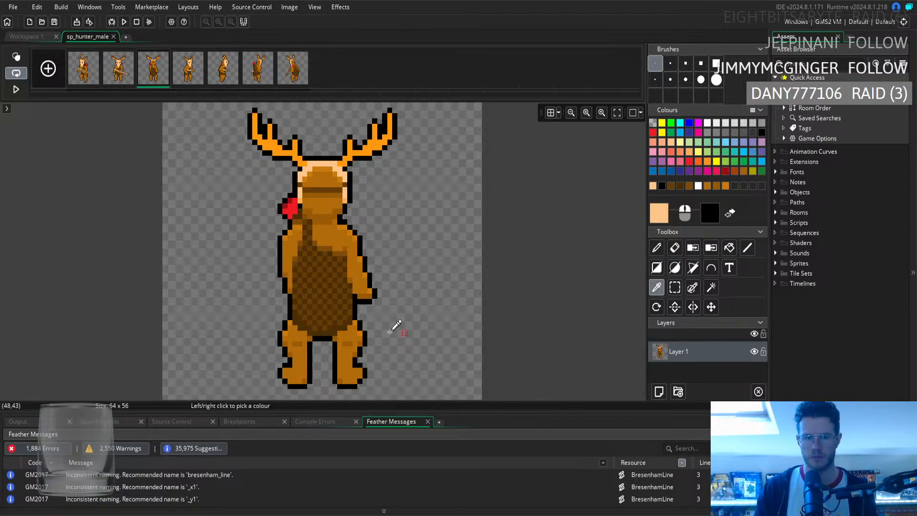
pyautogui.click(337, 337)
pyautogui.click(657, 248)
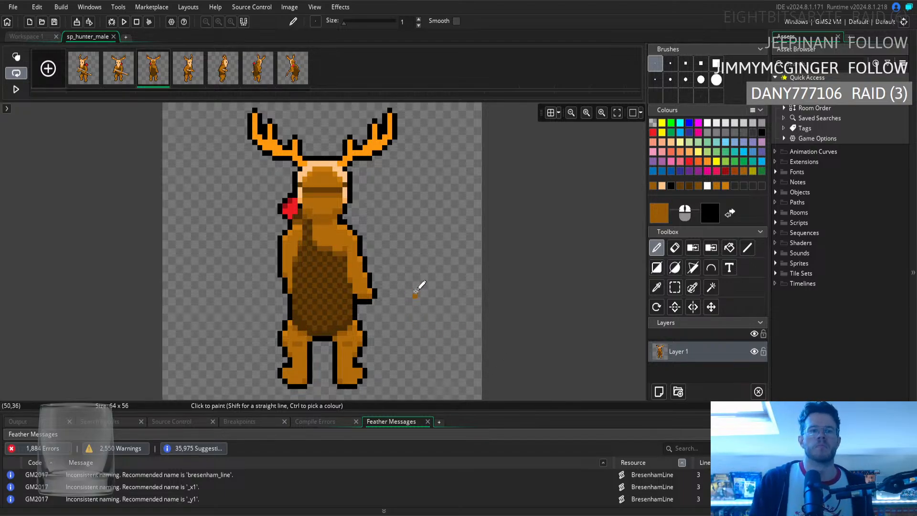
# Compare the front-facing second frame with the back-view third frame by switching repeatedly between them
pyautogui.click(119, 81)
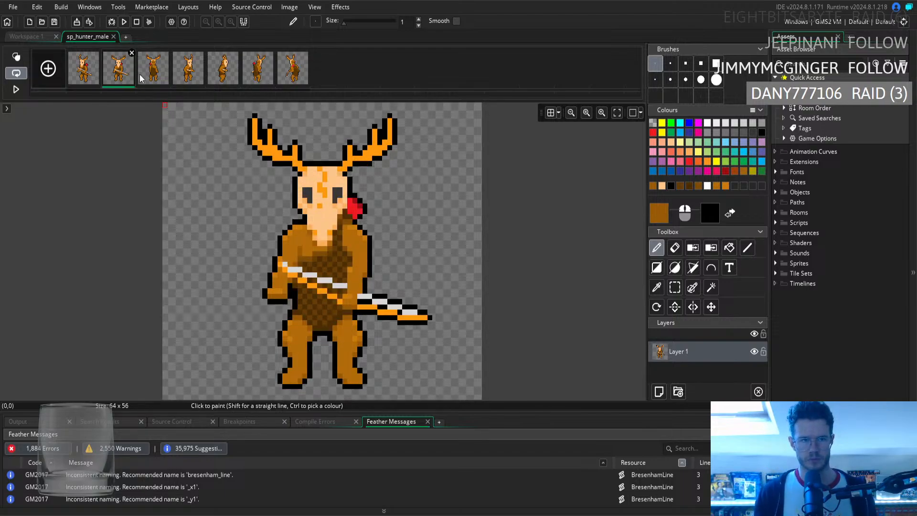
pyautogui.click(143, 84)
pyautogui.click(134, 83)
pyautogui.click(140, 82)
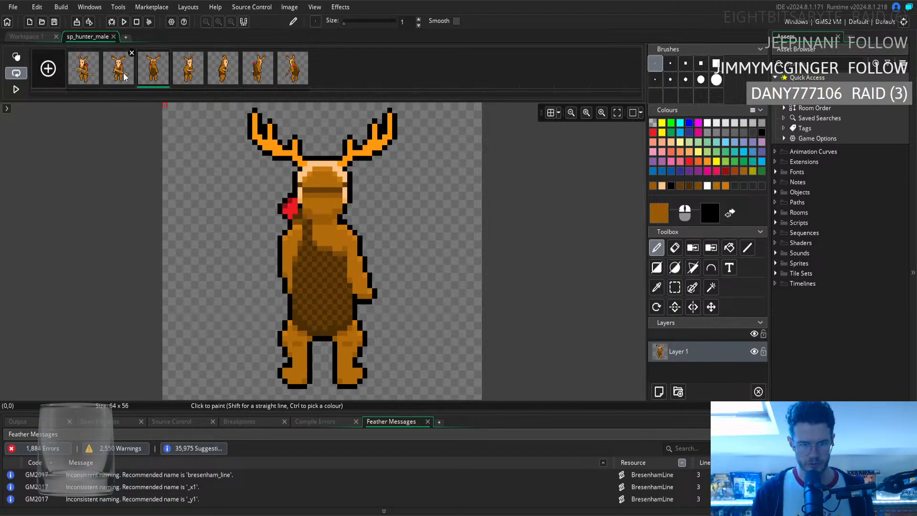
pyautogui.click(133, 81)
pyautogui.click(139, 80)
pyautogui.click(133, 80)
pyautogui.click(142, 80)
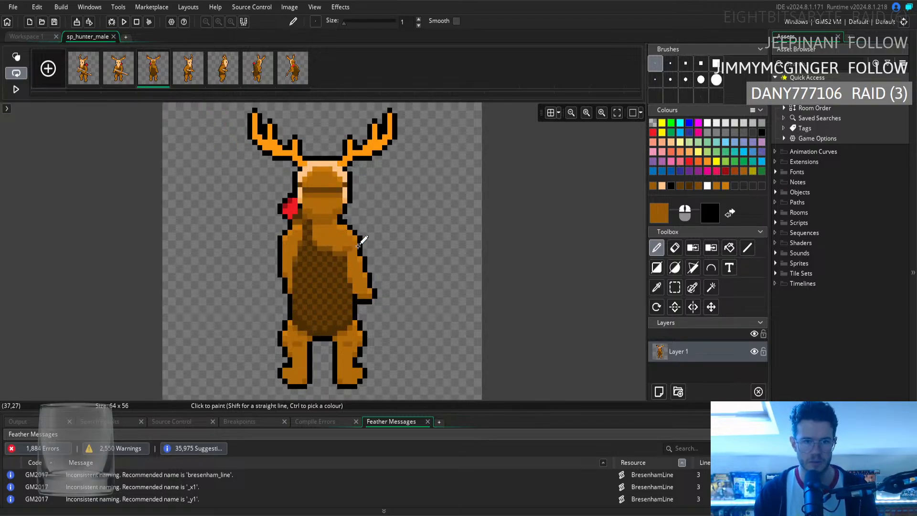
# Sample the flower's red and touch up the flower on the back-view frame with the Pencil
pyautogui.click(657, 287)
pyautogui.click(294, 209)
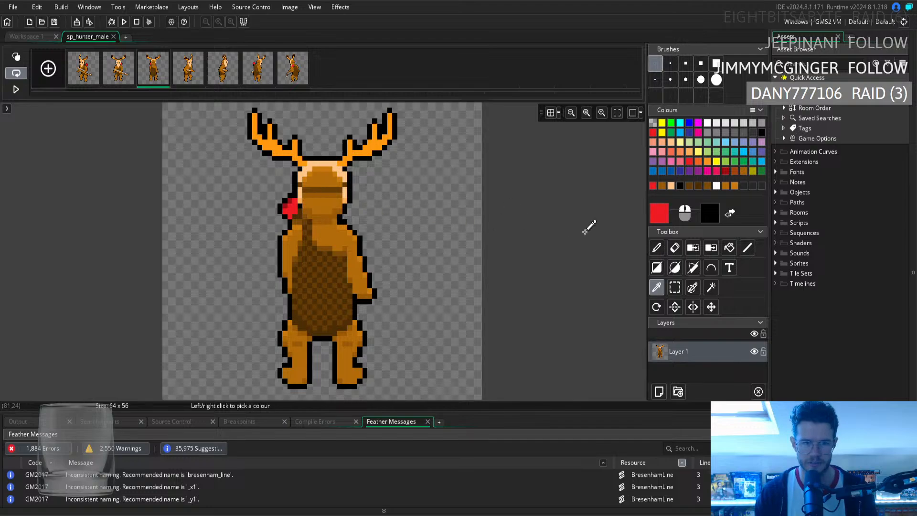
pyautogui.click(657, 247)
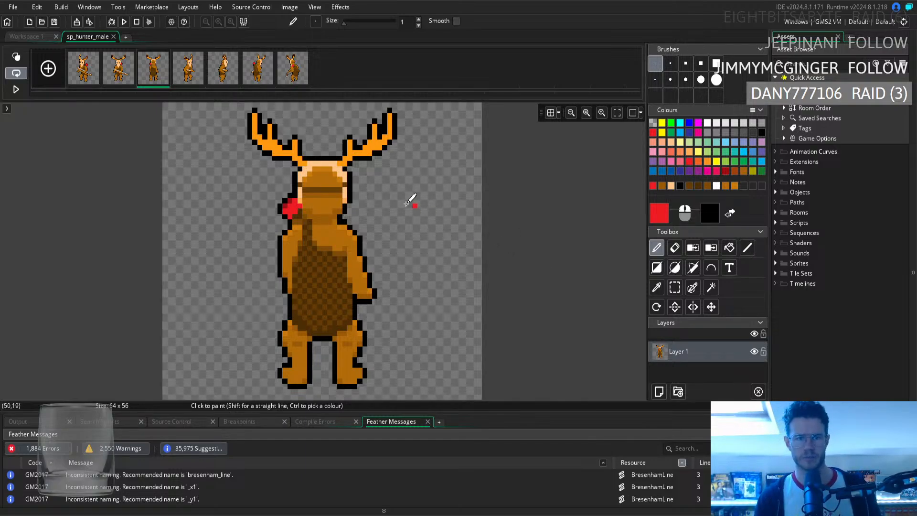
# Check the flower's placement on the back-view frame against the front-facing second frame
pyautogui.click(119, 69)
pyautogui.click(151, 74)
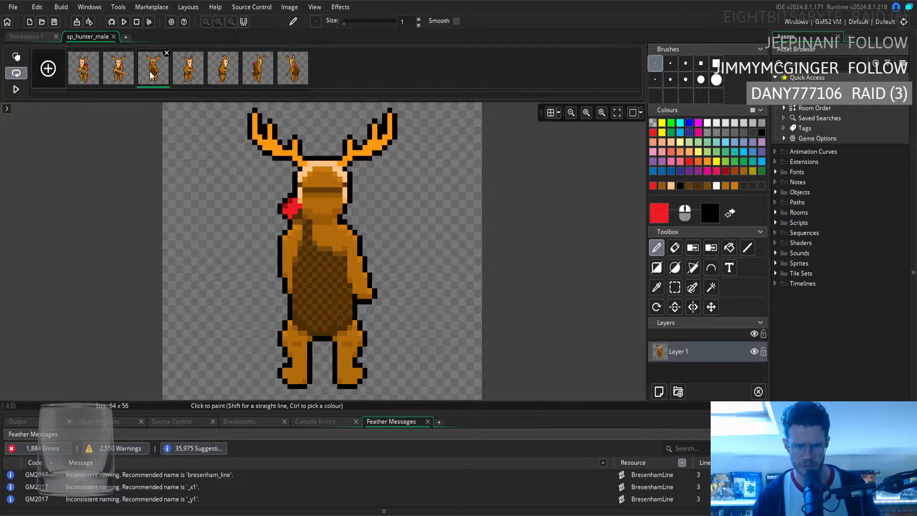
pyautogui.click(126, 82)
pyautogui.click(150, 79)
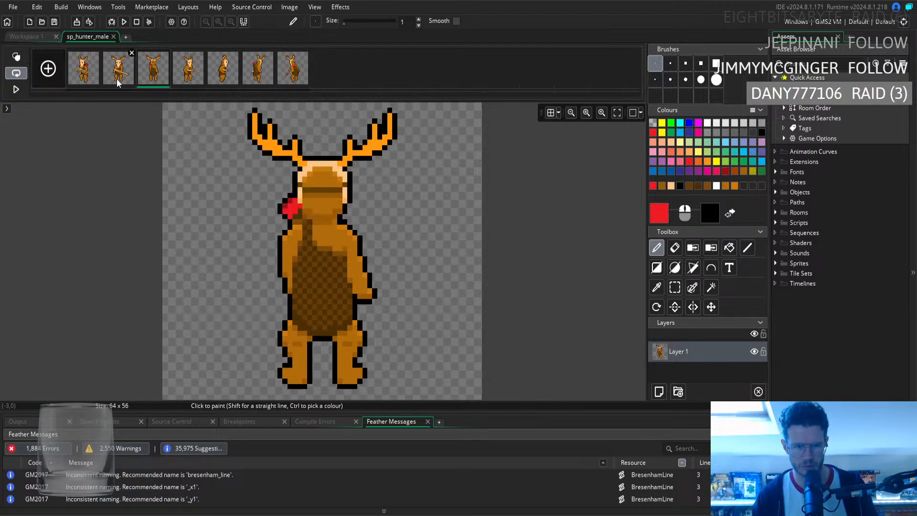
pyautogui.click(123, 82)
pyautogui.click(143, 84)
pyautogui.click(125, 81)
pyautogui.click(145, 82)
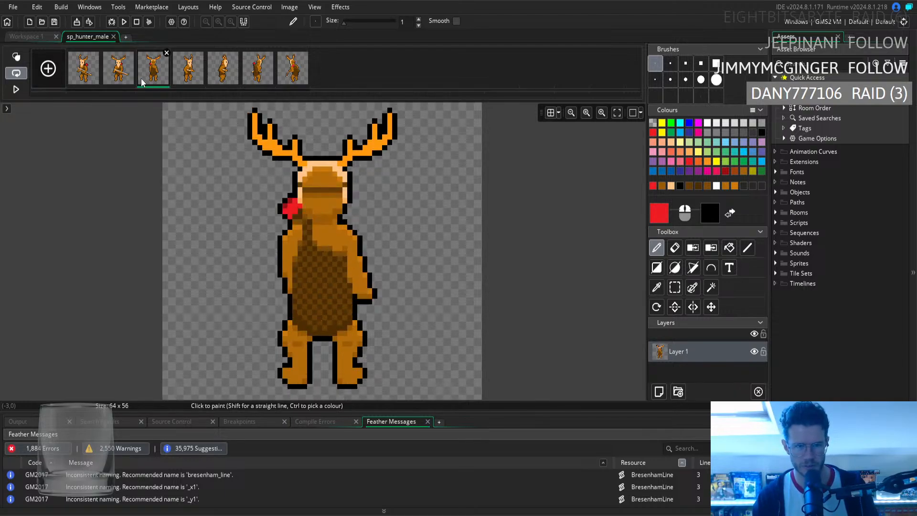
# Select the red flower with its outline on the back-view frame and move it down one pixel
pyautogui.click(675, 287)
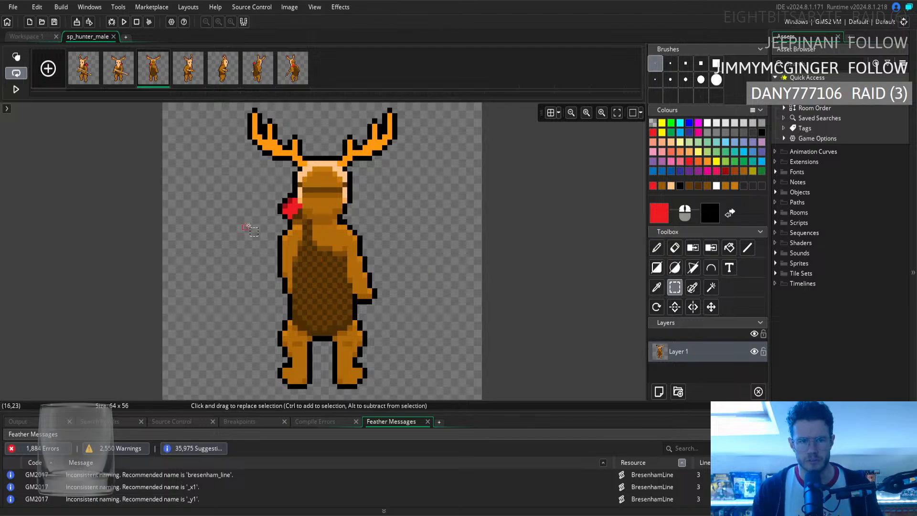
pyautogui.click(285, 201)
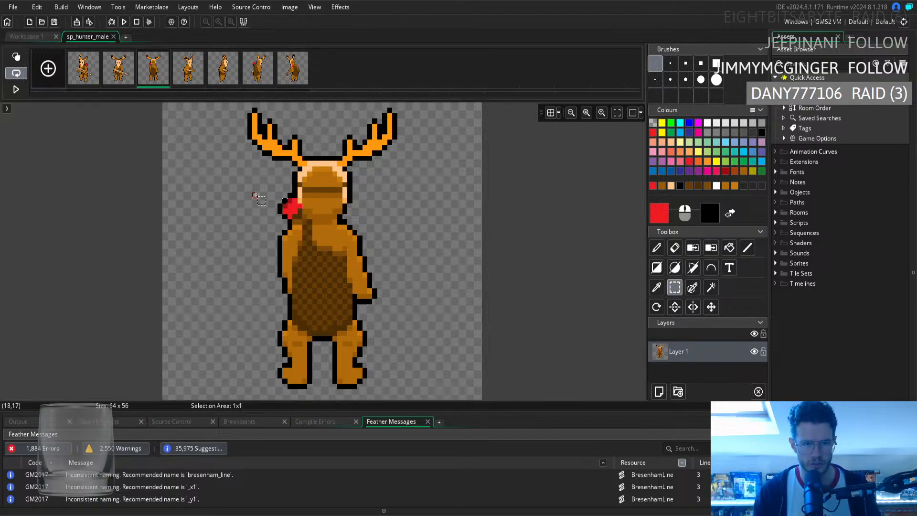
pyautogui.moveTo(278, 193); pyautogui.dragTo(284, 212)
pyautogui.click(222, 215)
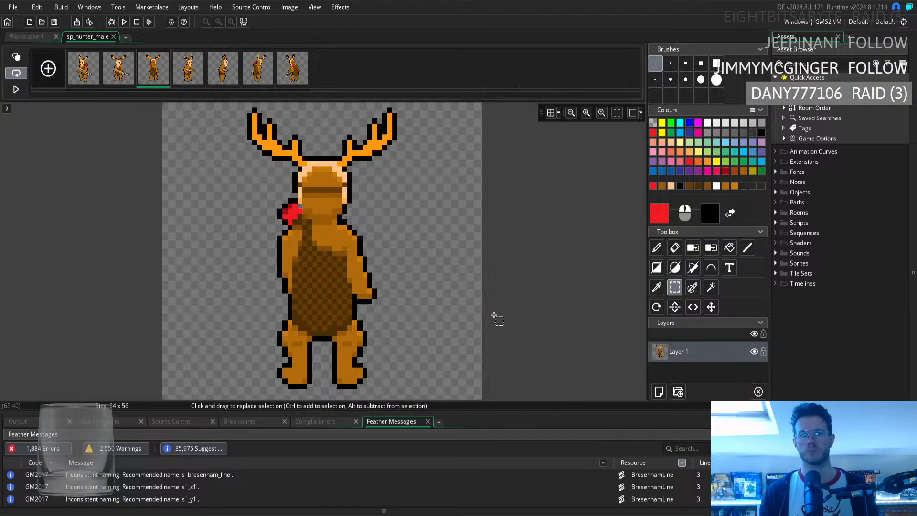
# Try to draw diagonal strap lines across the back from the flower's shoulder, using the darker brown sampled beneath the flower
pyautogui.click(658, 287)
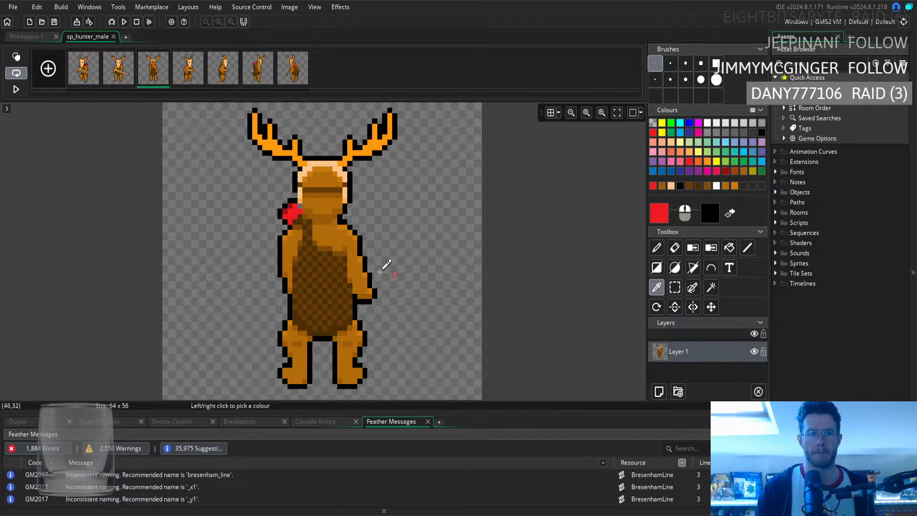
pyautogui.click(296, 228)
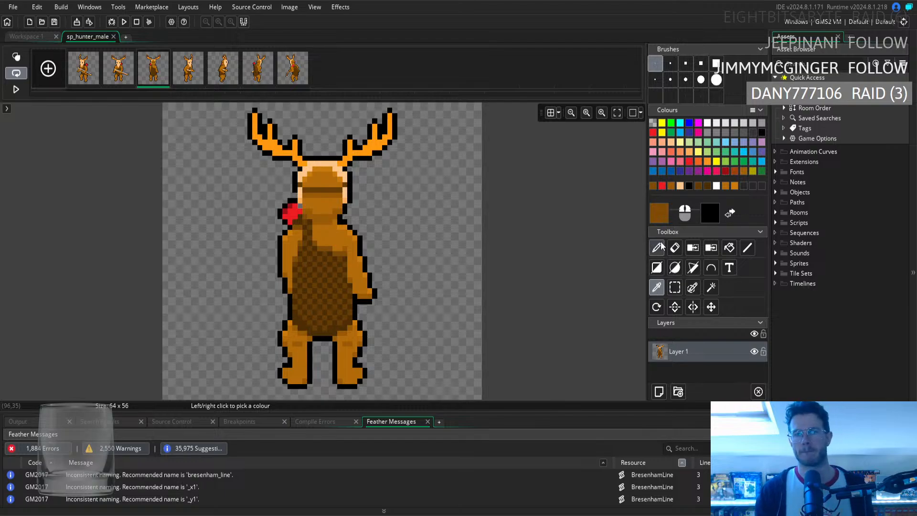
pyautogui.click(748, 247)
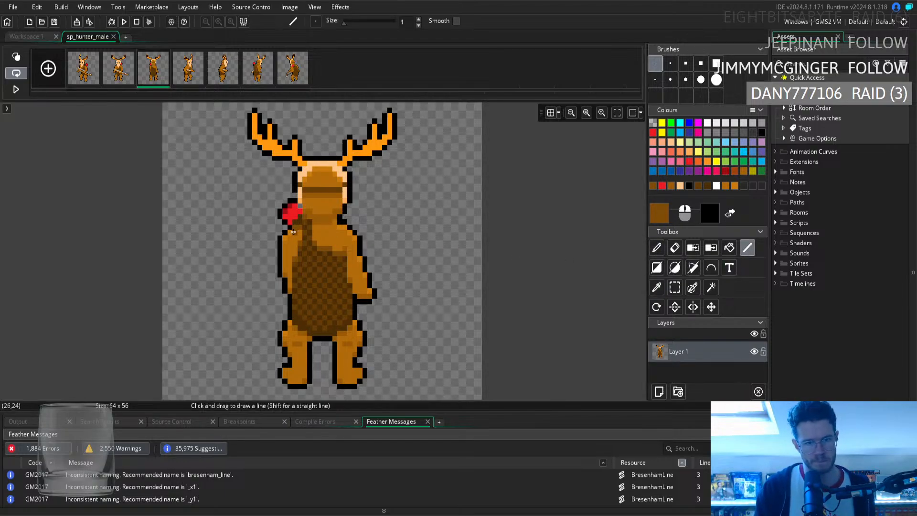
pyautogui.moveTo(294, 232); pyautogui.dragTo(321, 272)
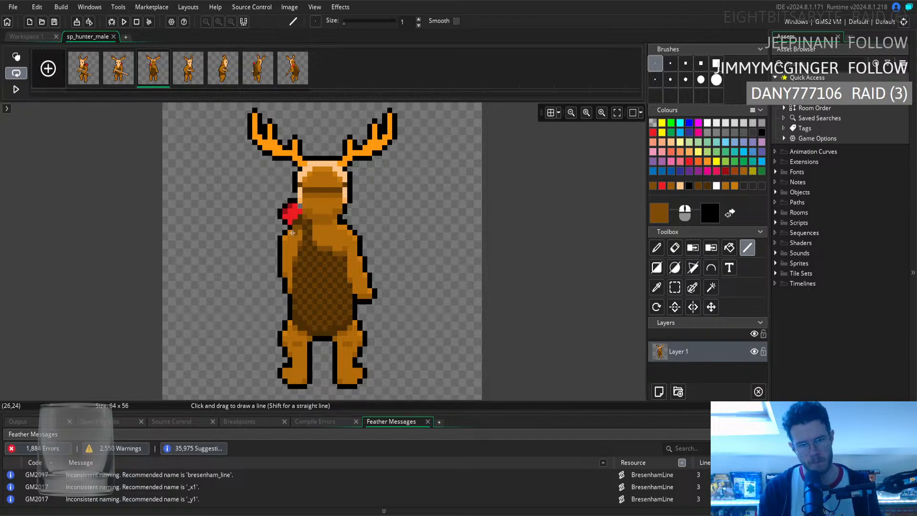
pyautogui.moveTo(289, 228); pyautogui.dragTo(343, 283)
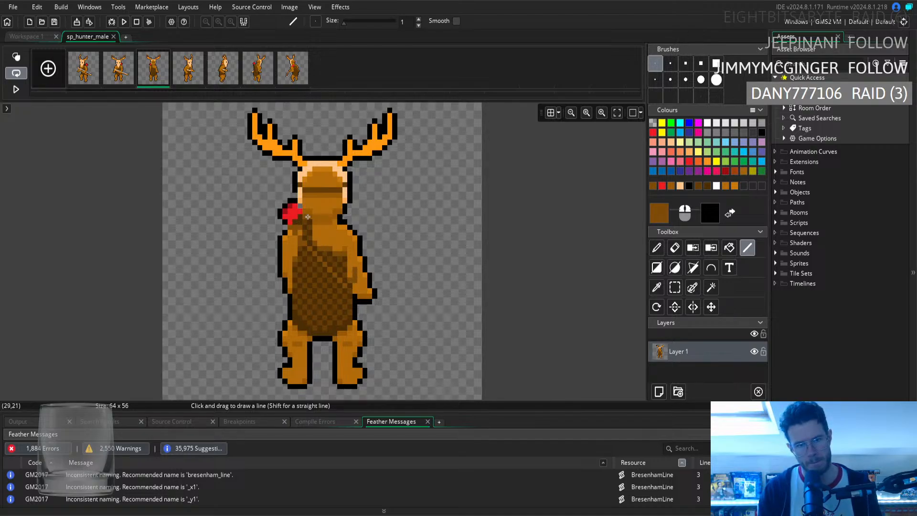
pyautogui.moveTo(304, 216); pyautogui.dragTo(356, 268)
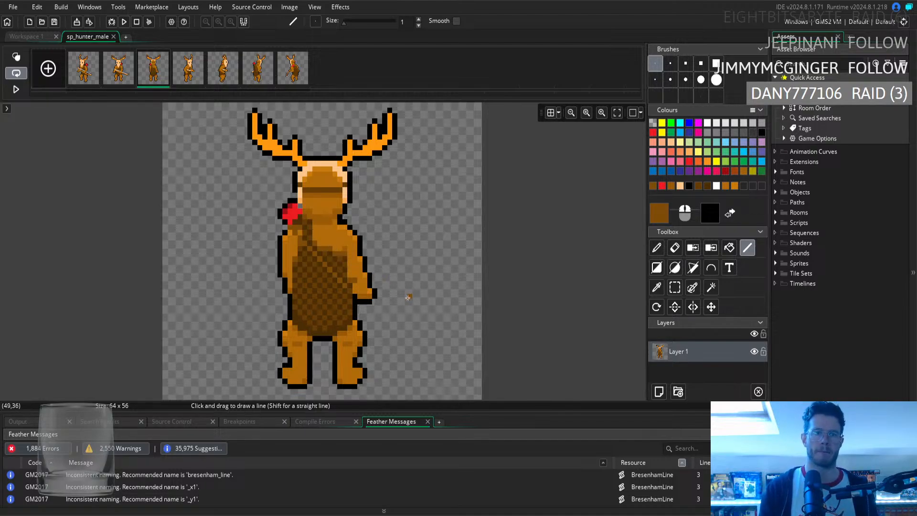
# Undo the strap lines and try to move the selected flower block down one more pixel
pyautogui.hotkey('ctrl', 'v')
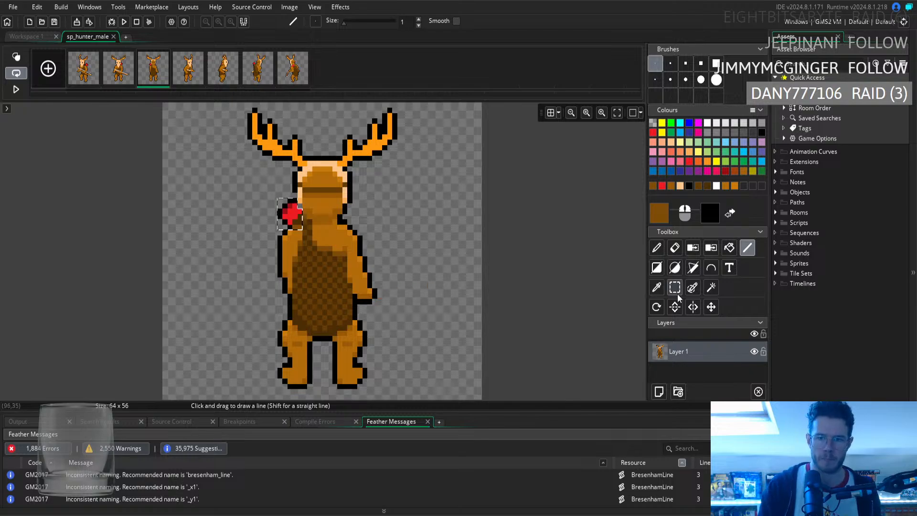
pyautogui.click(705, 308)
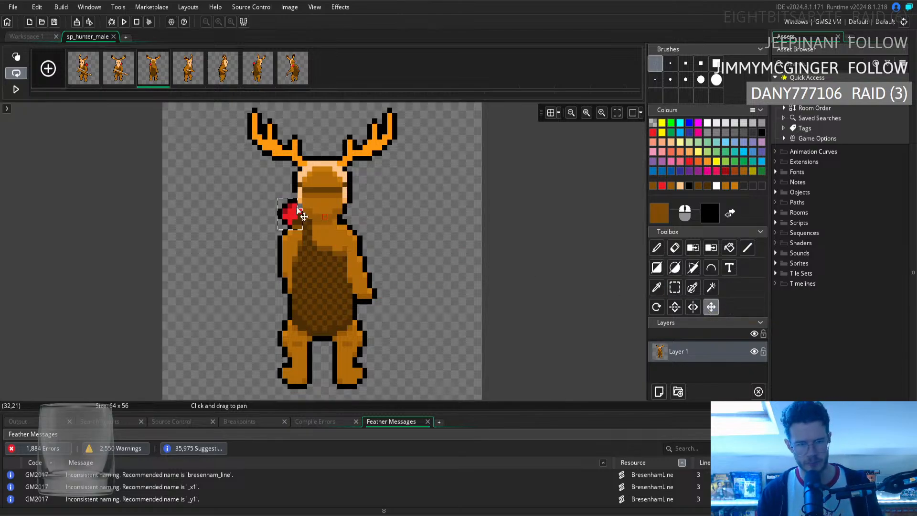
pyautogui.moveTo(289, 217); pyautogui.dragTo(290, 222)
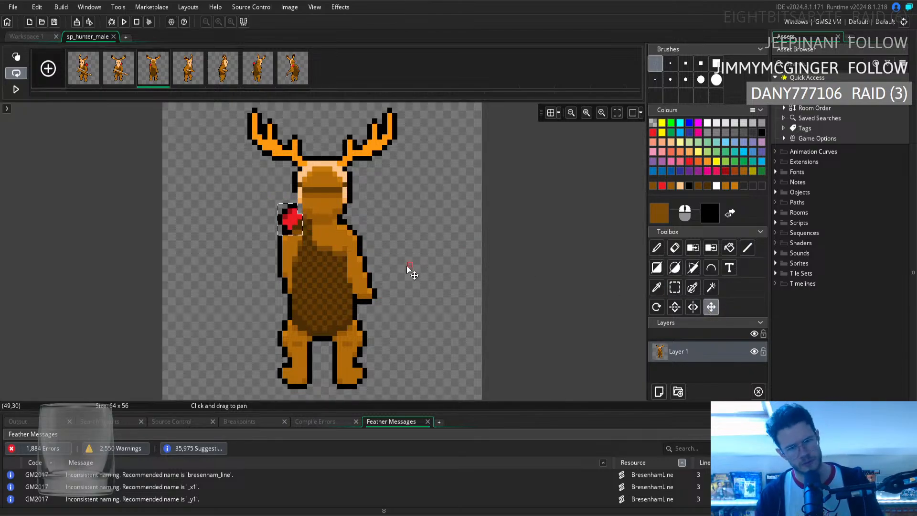
# Select the flower in parts, including its adjoining edge pixels, move the selection down one pixel and deselect it
pyautogui.click(675, 287)
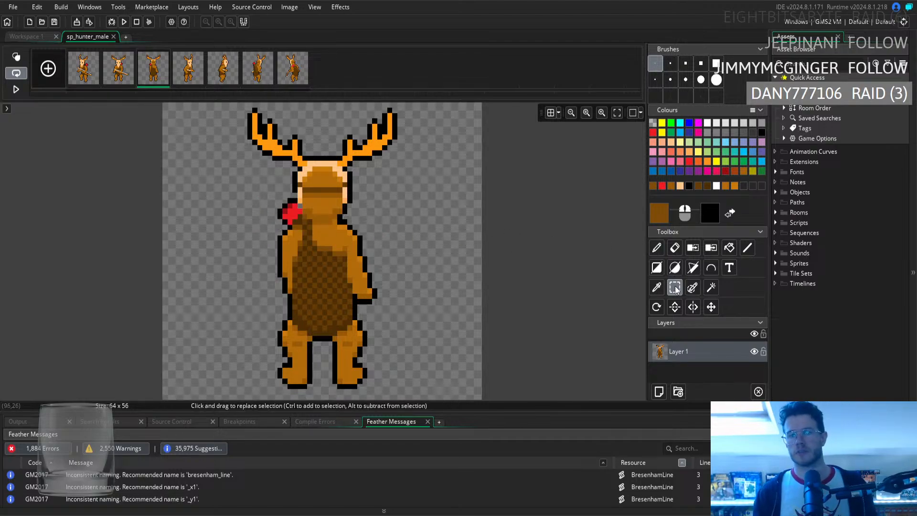
pyautogui.moveTo(273, 200); pyautogui.dragTo(285, 209)
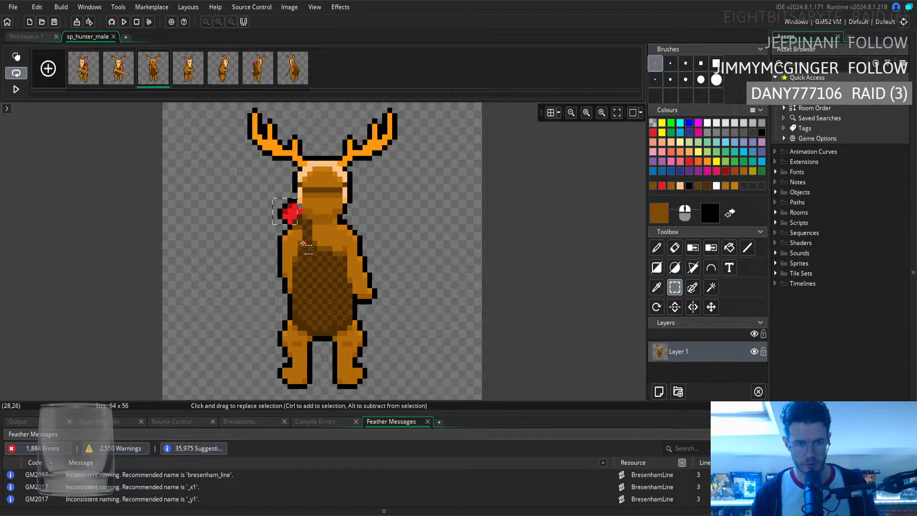
pyautogui.keyDown('ctrl'); pyautogui.click(295, 228); pyautogui.keyUp('ctrl')
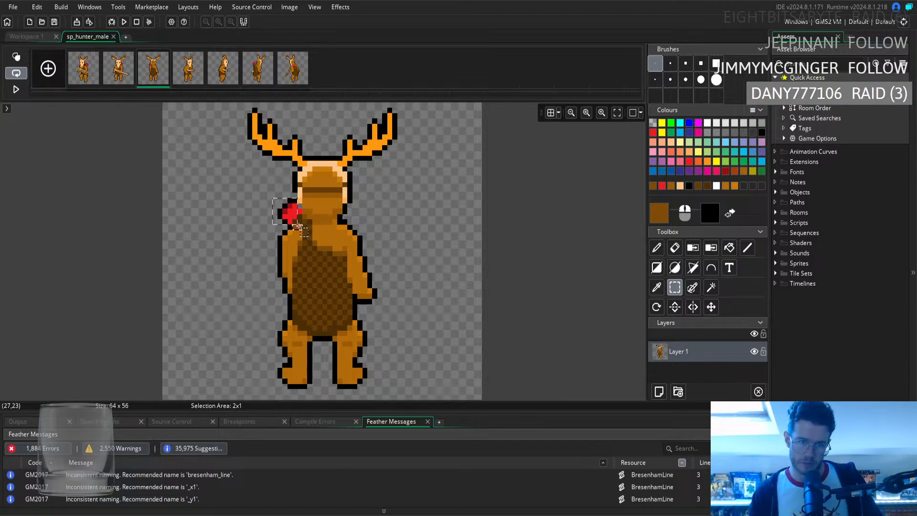
pyautogui.keyDown('ctrl'); pyautogui.moveTo(300, 211); pyautogui.dragTo(301, 215); pyautogui.keyUp('ctrl')
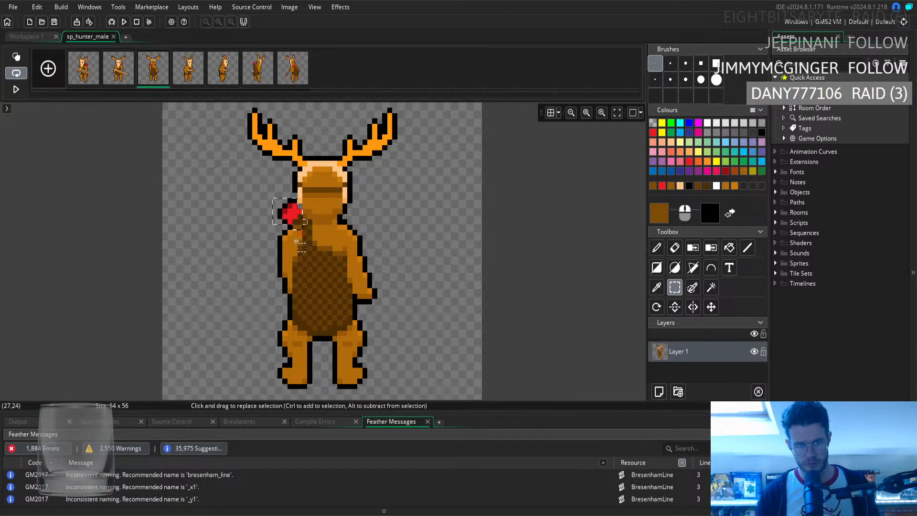
pyautogui.moveTo(286, 211); pyautogui.dragTo(286, 216)
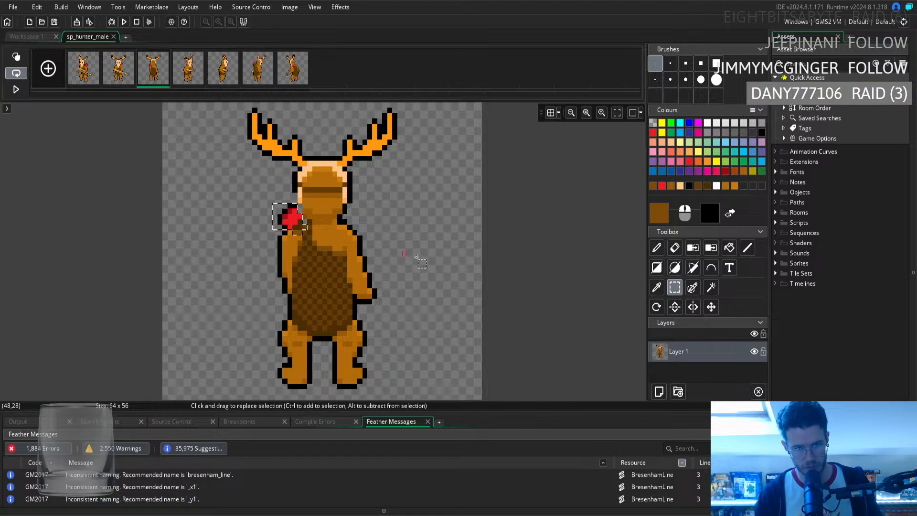
pyautogui.click(417, 257)
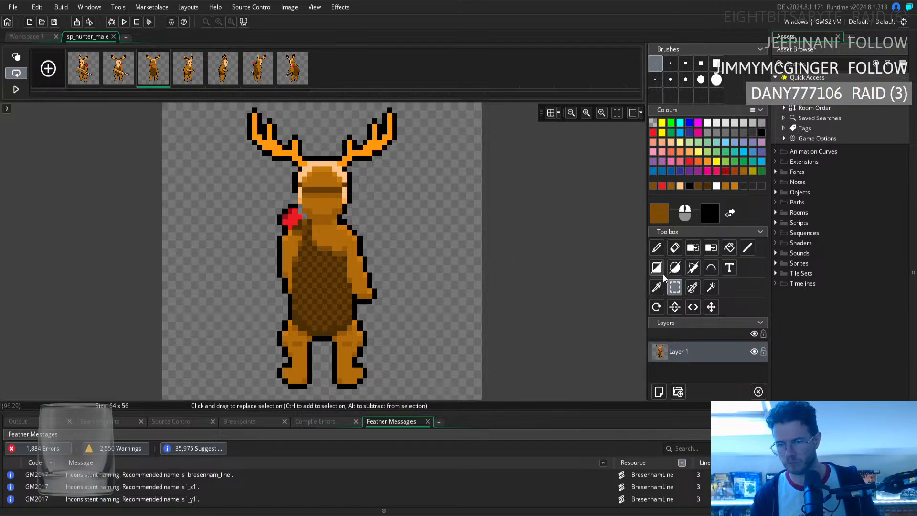
# Try to draw two parallel diagonal strap lines across the back from the flower's shoulder in medium brown with the Line tool
pyautogui.click(658, 287)
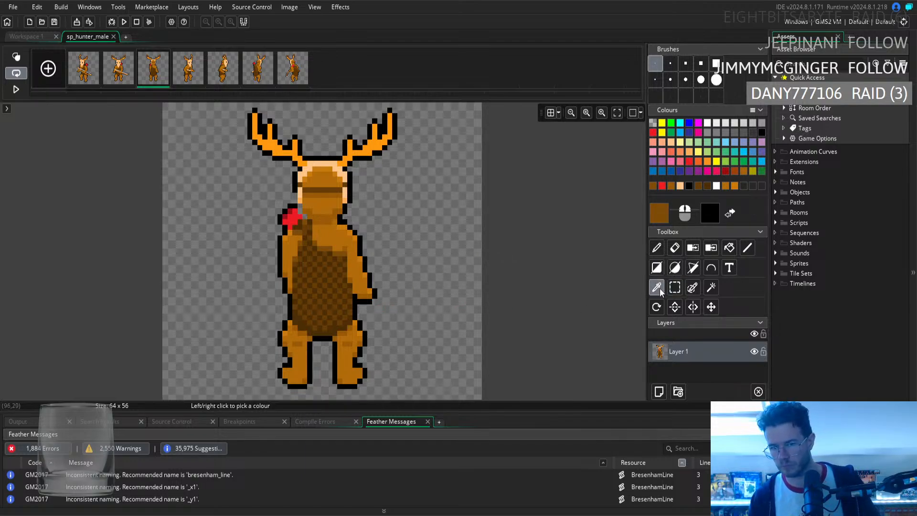
pyautogui.click(657, 248)
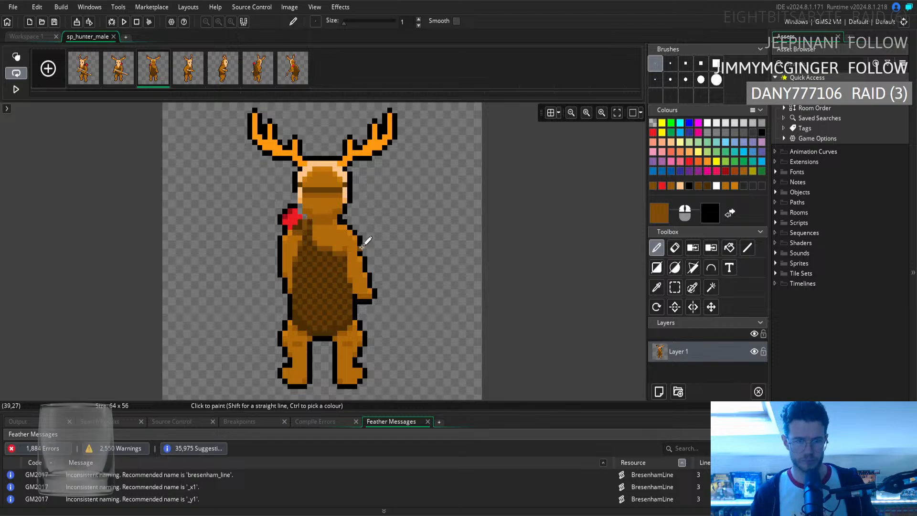
pyautogui.click(747, 252)
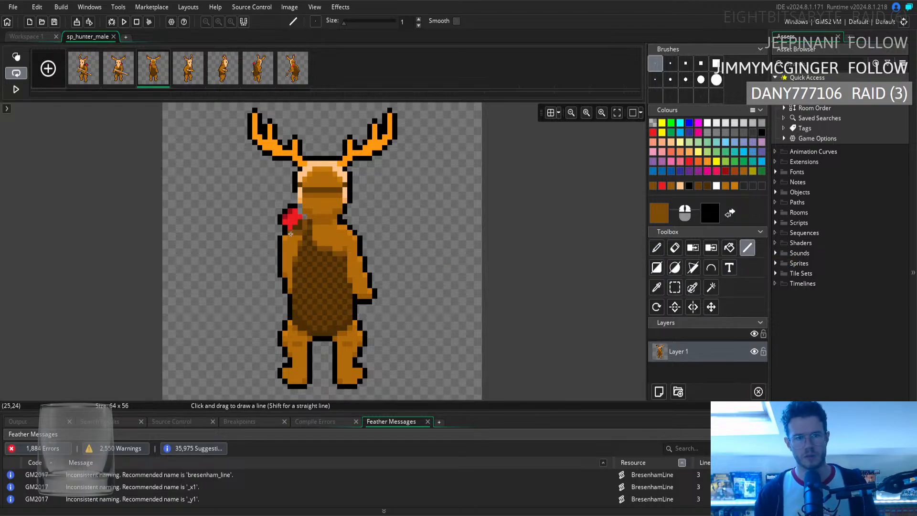
pyautogui.moveTo(290, 234); pyautogui.dragTo(306, 221)
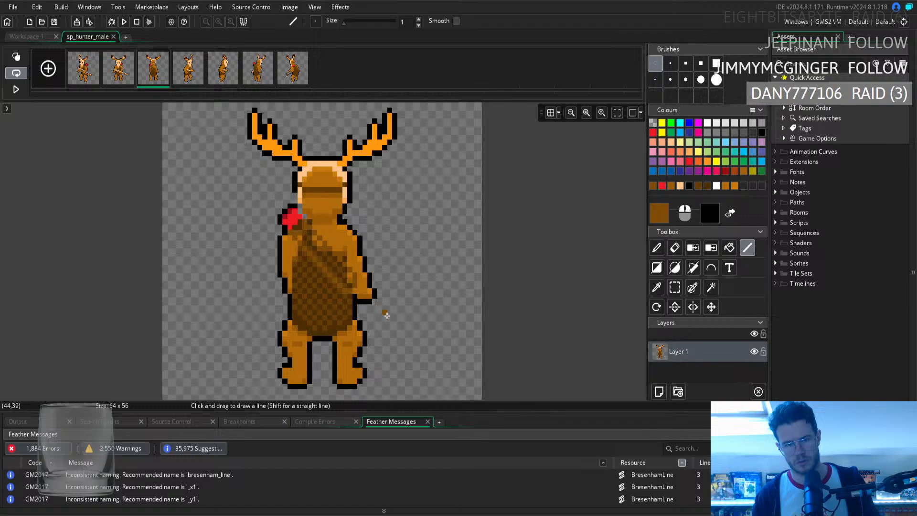
pyautogui.hotkey('ctrl', 'z')
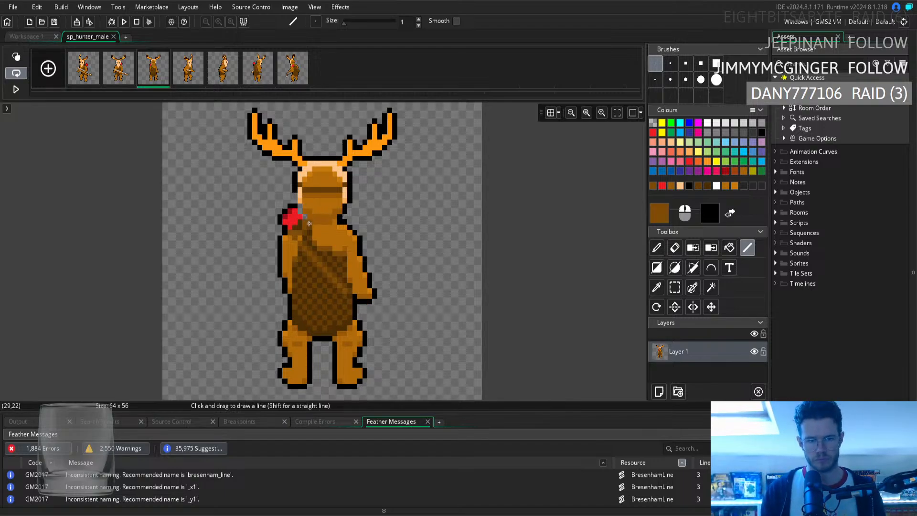
pyautogui.moveTo(304, 222); pyautogui.dragTo(355, 283)
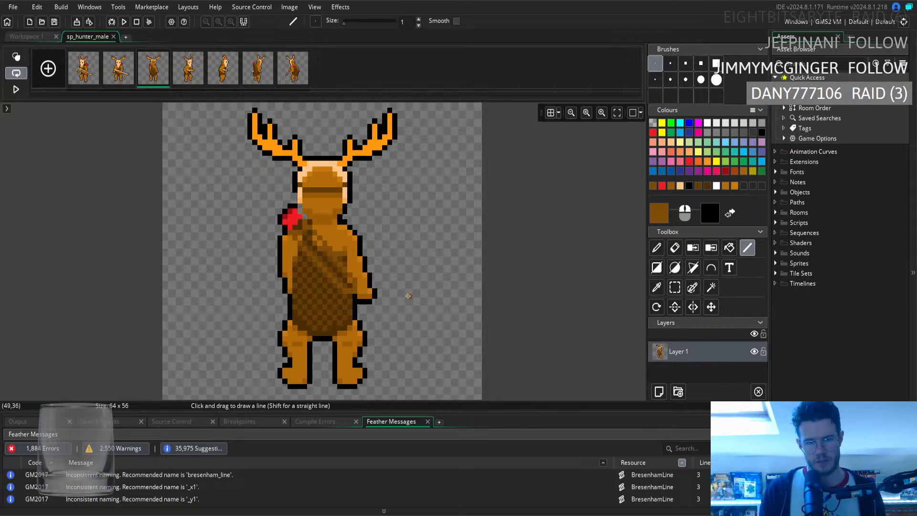
# Try to redraw the strap's upper diagonal line toward the opposite arm, resampling the medium brown from the lower line
pyautogui.click(657, 287)
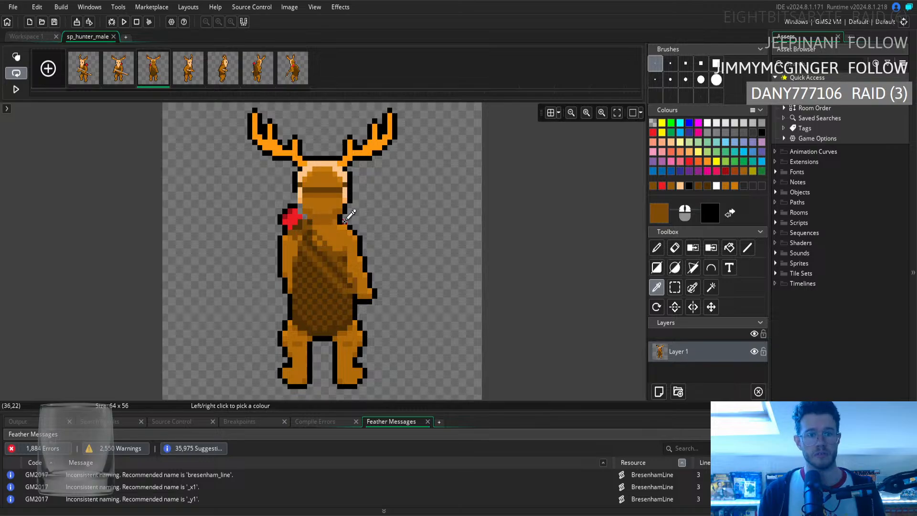
pyautogui.click(319, 233)
pyautogui.click(657, 248)
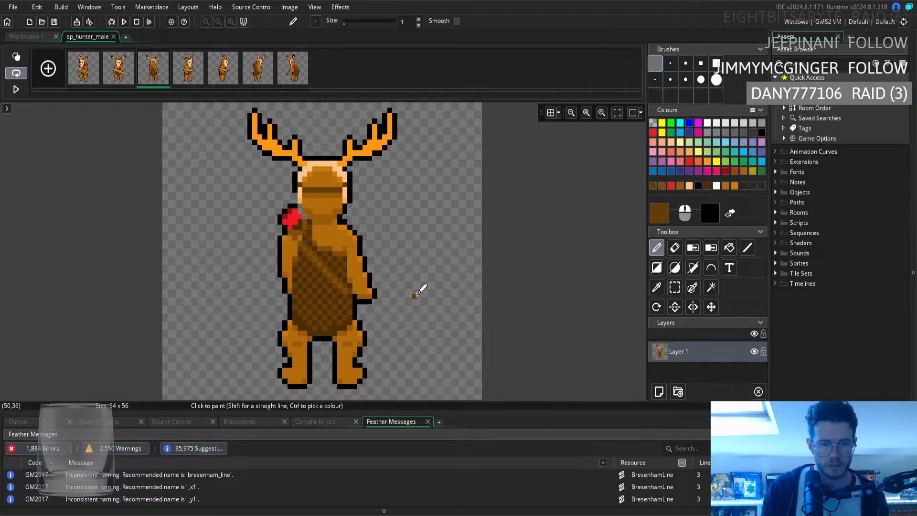
pyautogui.click(657, 288)
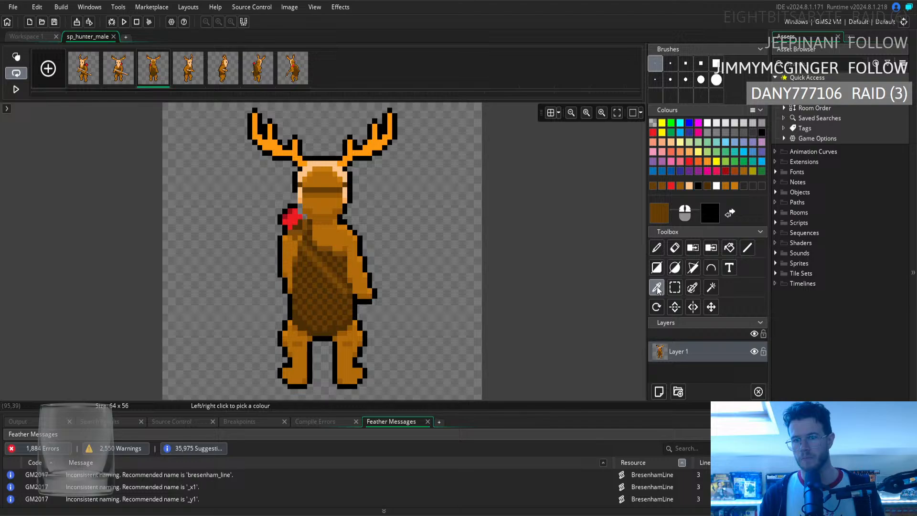
pyautogui.click(330, 267)
pyautogui.click(748, 248)
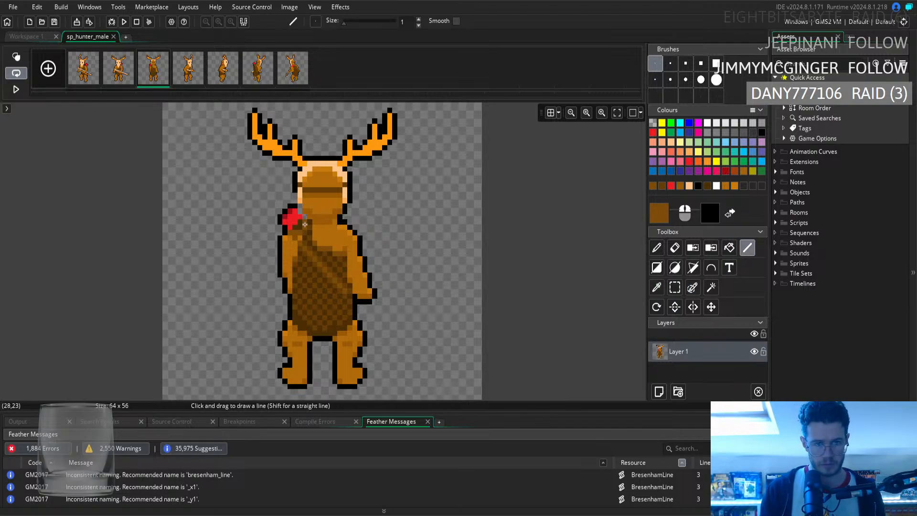
pyautogui.moveTo(305, 222); pyautogui.dragTo(359, 280)
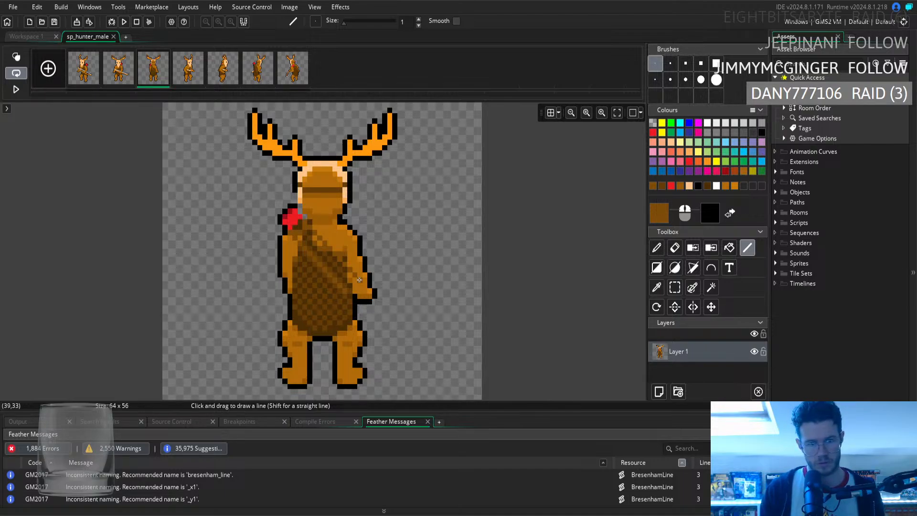
pyautogui.moveTo(359, 279); pyautogui.dragTo(360, 282)
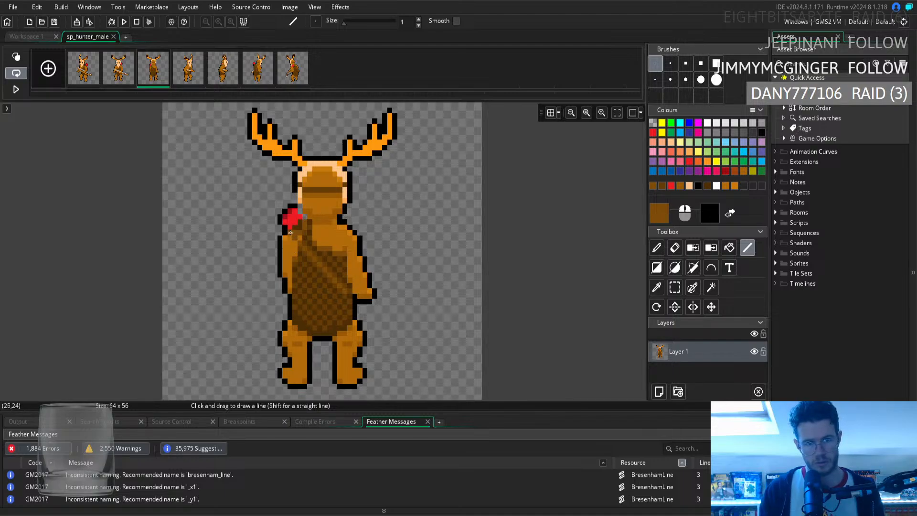
# Try other angles for the strap's upper line and sample the dark brown between the two lines for the Pencil
pyautogui.moveTo(304, 219); pyautogui.dragTo(356, 270)
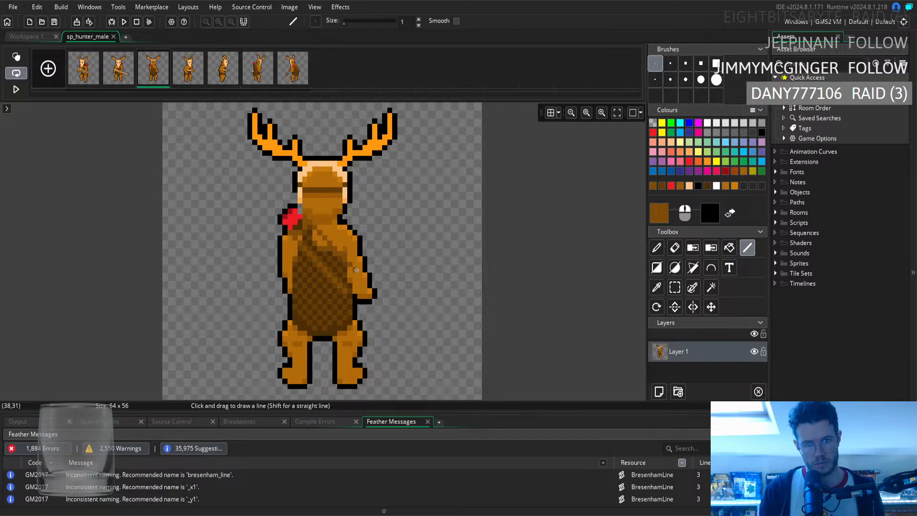
pyautogui.hotkey('ctrl', 'z')
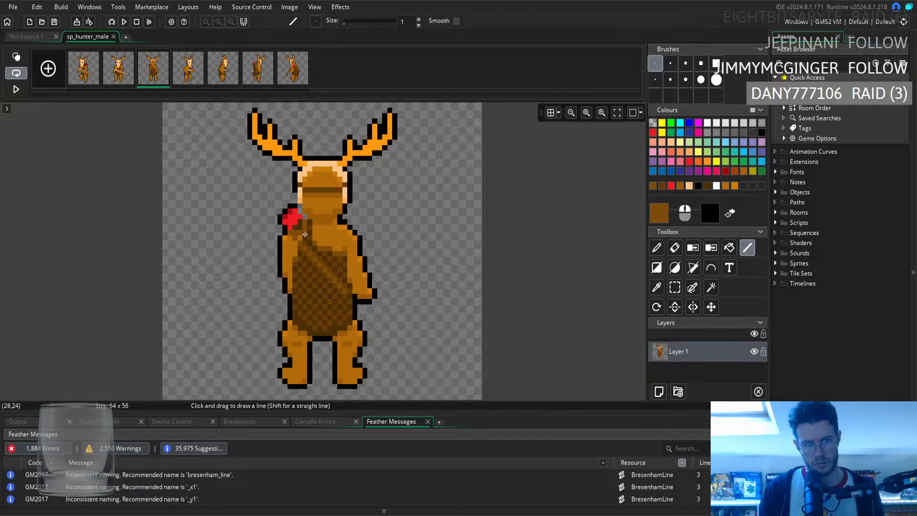
pyautogui.moveTo(306, 224); pyautogui.dragTo(347, 290)
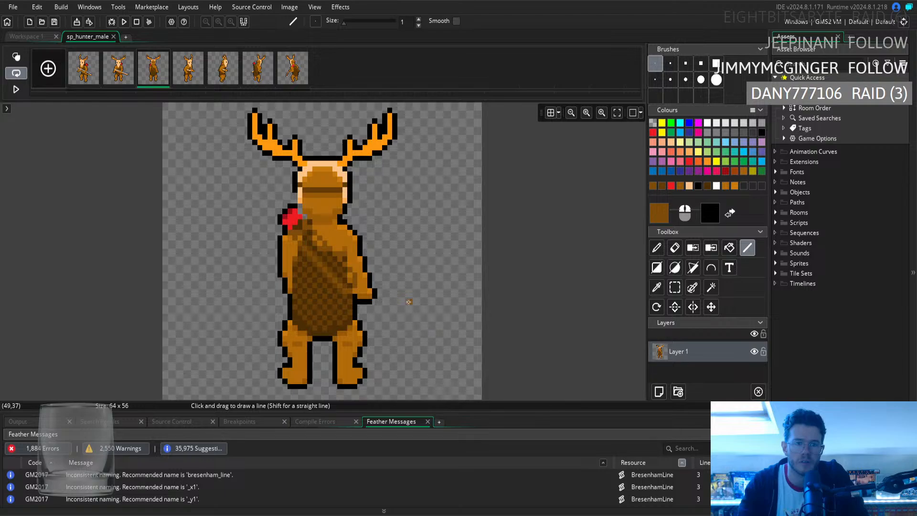
pyautogui.click(658, 288)
pyautogui.click(331, 264)
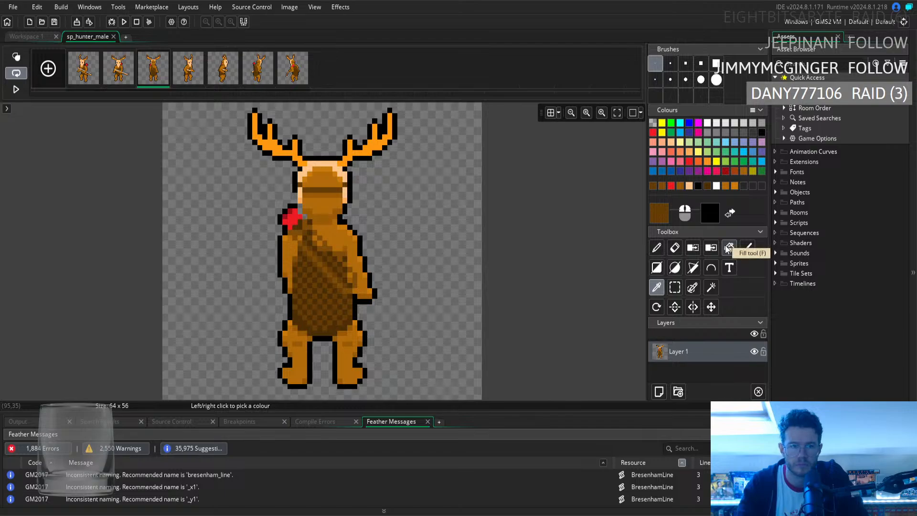
pyautogui.click(657, 248)
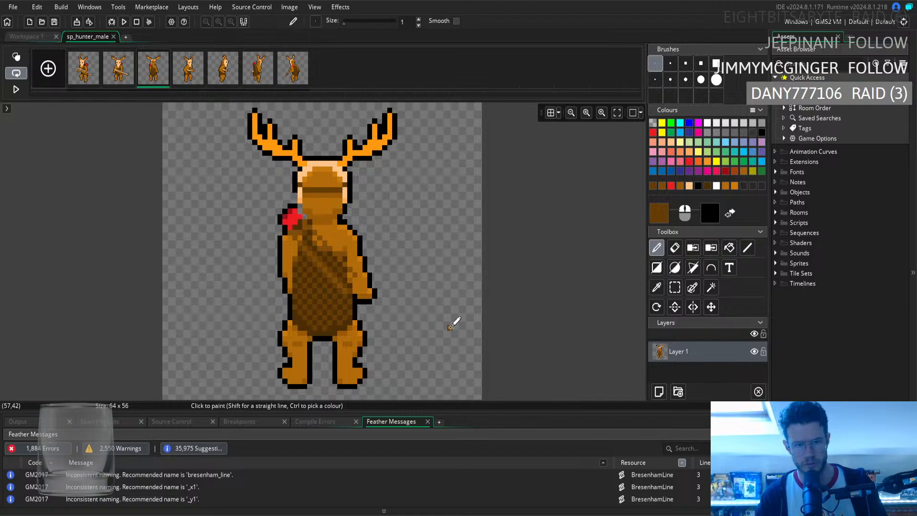
# Try to draw a steeper strap line freehand from below the flower down the back, using medium brown sampled beneath the flower
pyautogui.click(657, 288)
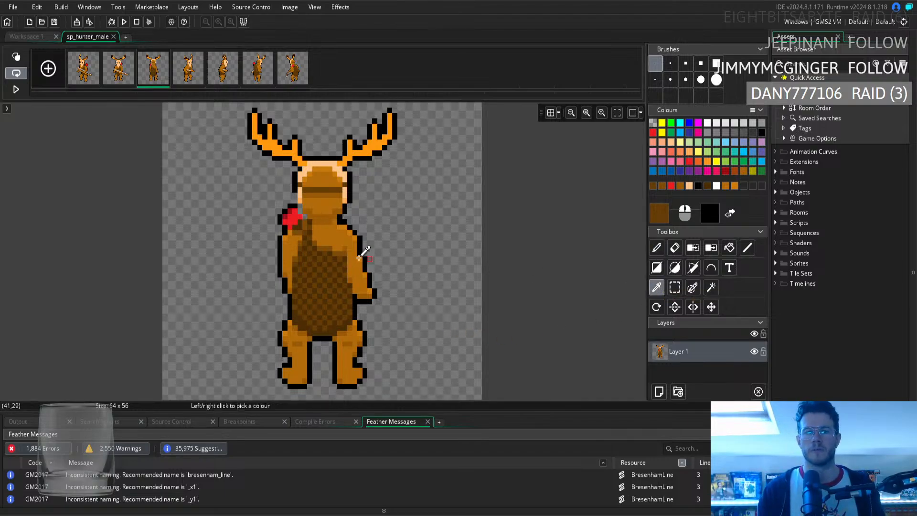
pyautogui.click(294, 235)
pyautogui.click(657, 248)
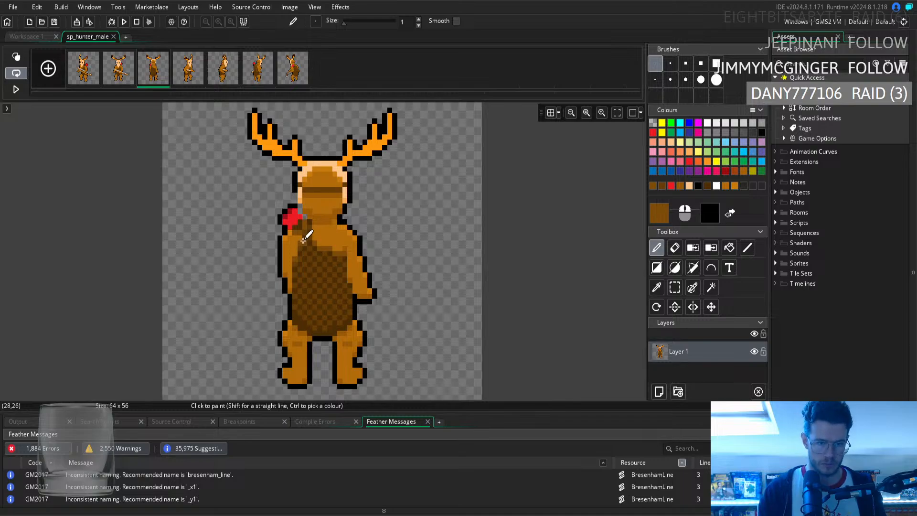
pyautogui.moveTo(297, 230); pyautogui.dragTo(337, 301)
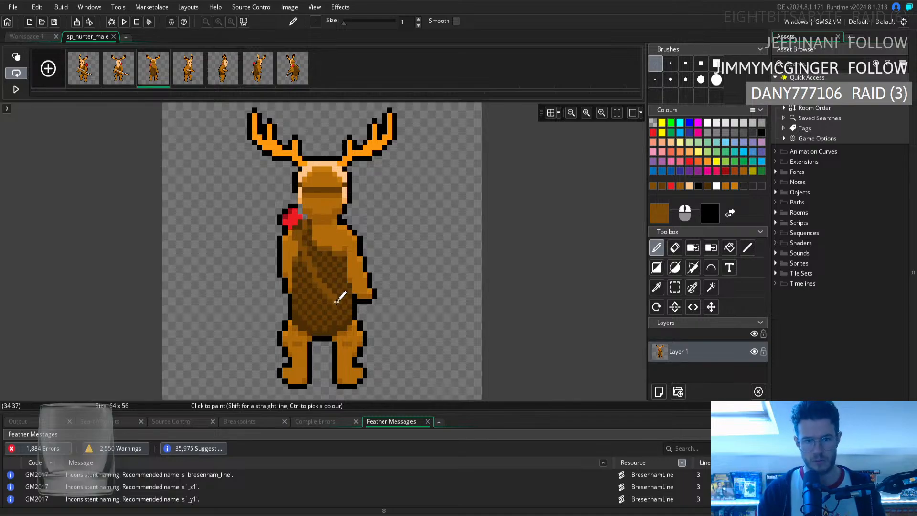
# Draw the strap's lower edge as a straight, steeper medium brown line from below the flower across the dark back patch
pyautogui.click(748, 248)
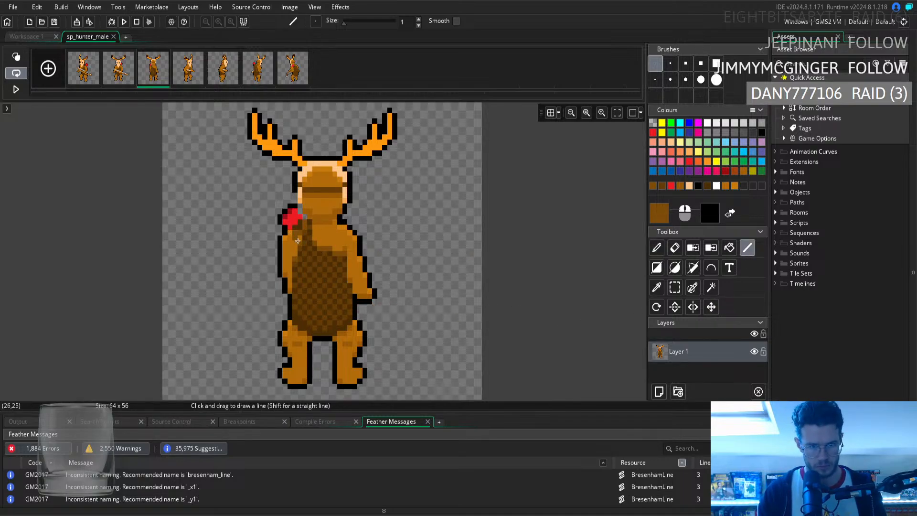
pyautogui.moveTo(298, 241); pyautogui.dragTo(345, 303)
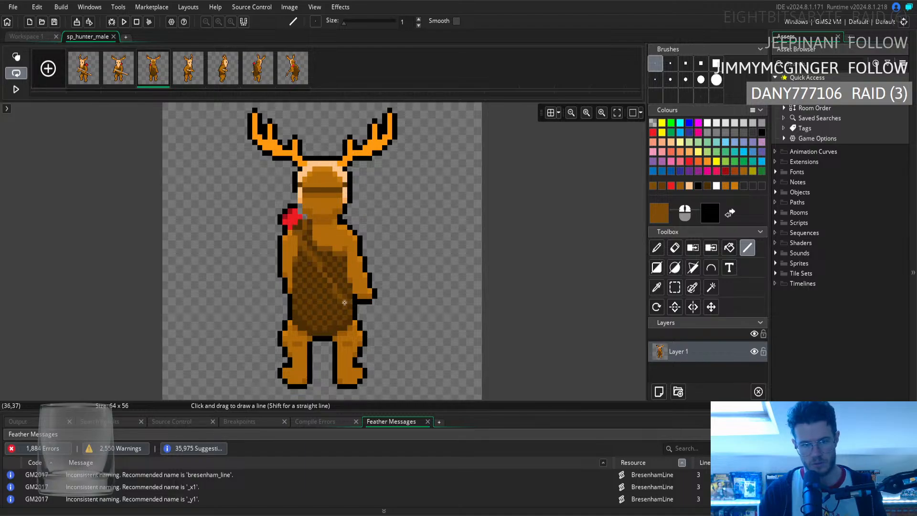
pyautogui.moveTo(344, 302); pyautogui.dragTo(342, 302)
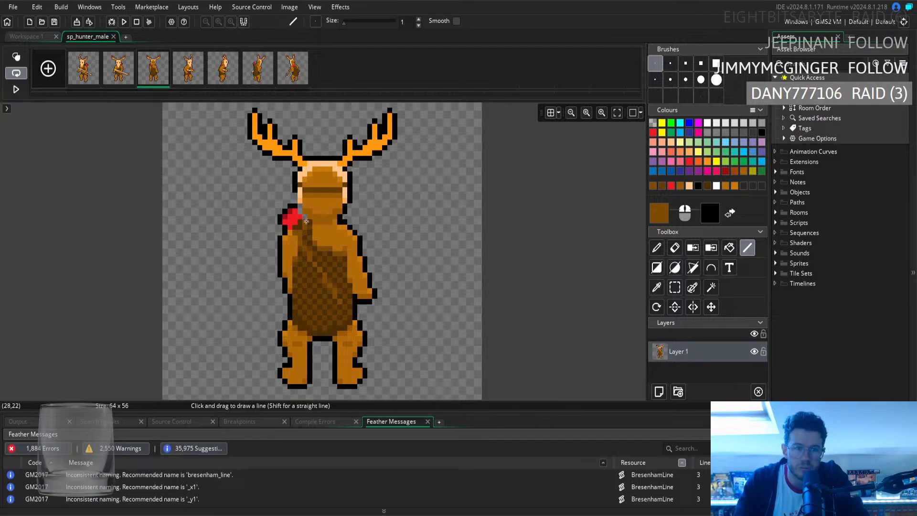
pyautogui.moveTo(309, 222); pyautogui.dragTo(352, 289)
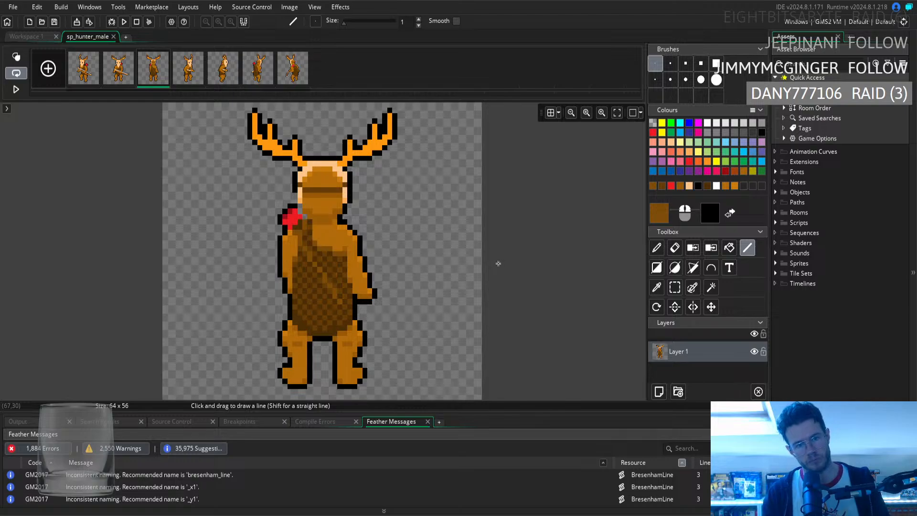
pyautogui.moveTo(291, 233)
pyautogui.mouseDown()
pyautogui.moveTo(349, 285)
pyautogui.moveTo(341, 300)
pyautogui.mouseUp()
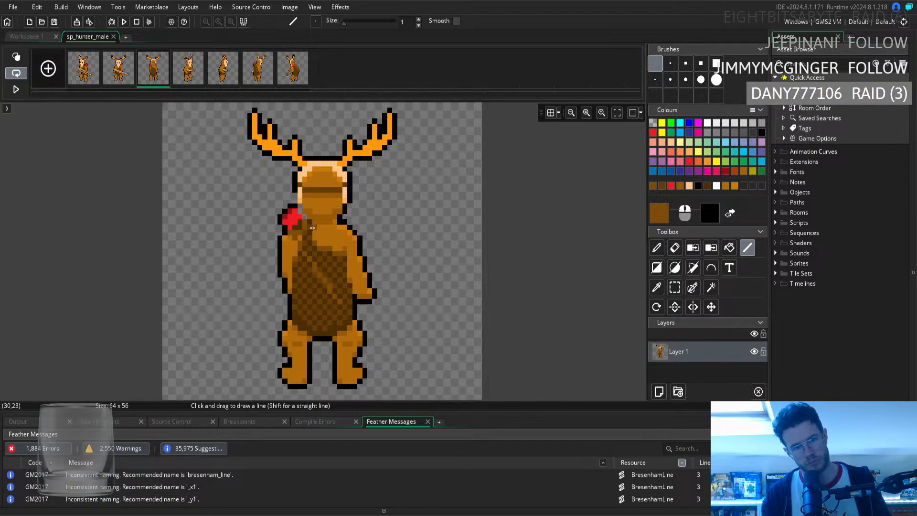
# Draw the strap's upper edge as a second medium brown line from beside the flower toward the opposite arm, redoing its placement
pyautogui.moveTo(306, 223)
pyautogui.mouseDown()
pyautogui.moveTo(359, 279)
pyautogui.moveTo(351, 287)
pyautogui.mouseUp()
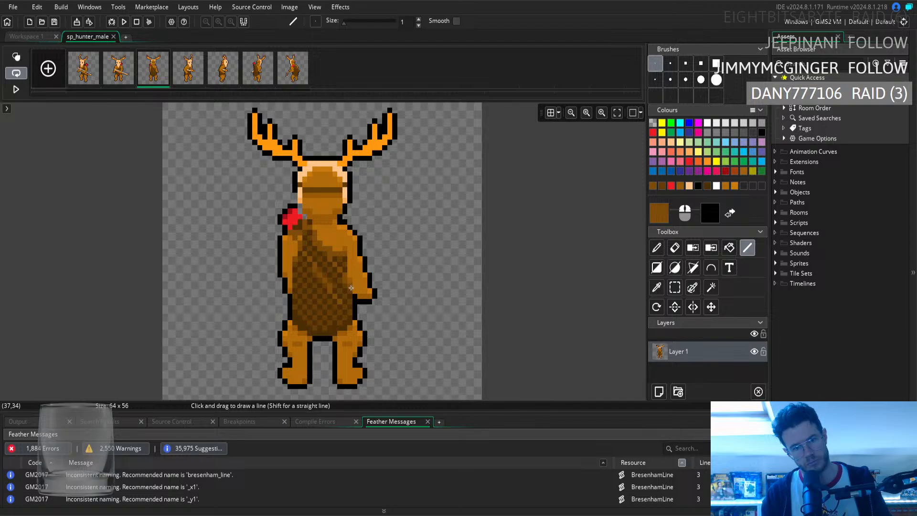
pyautogui.moveTo(351, 287); pyautogui.dragTo(353, 284)
pyautogui.hotkey('ctrl', 'z')
pyautogui.moveTo(305, 220)
pyautogui.mouseDown()
pyautogui.moveTo(352, 292)
pyautogui.moveTo(345, 280)
pyautogui.mouseUp()
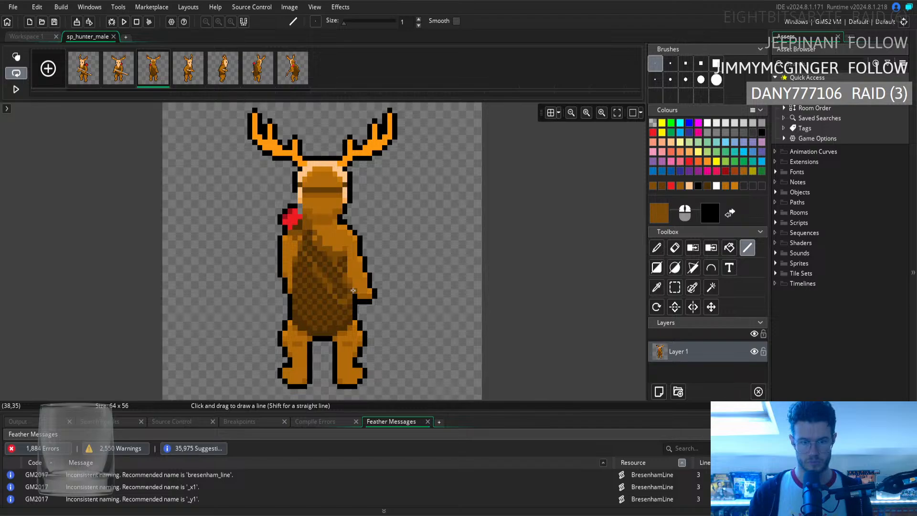
# Sample the dark brown from the back and fill the area between the two strap lines with it
pyautogui.click(658, 287)
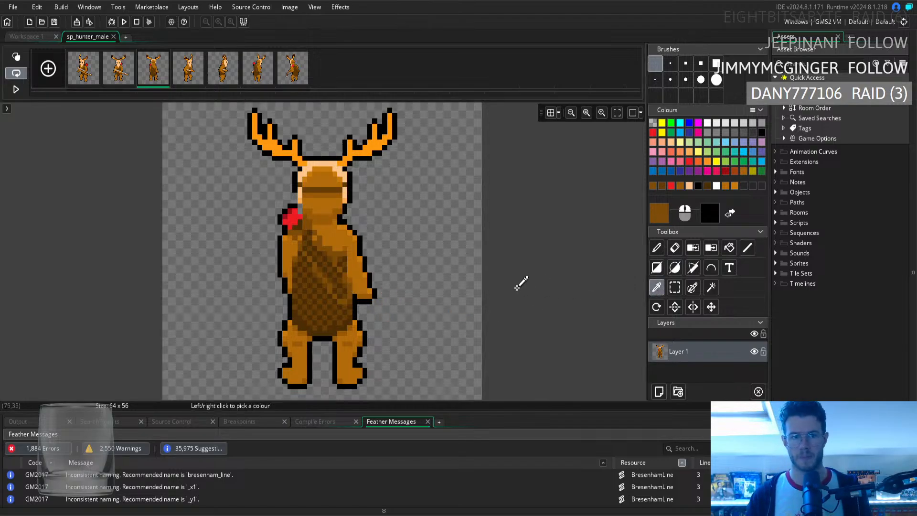
pyautogui.click(331, 271)
pyautogui.click(727, 250)
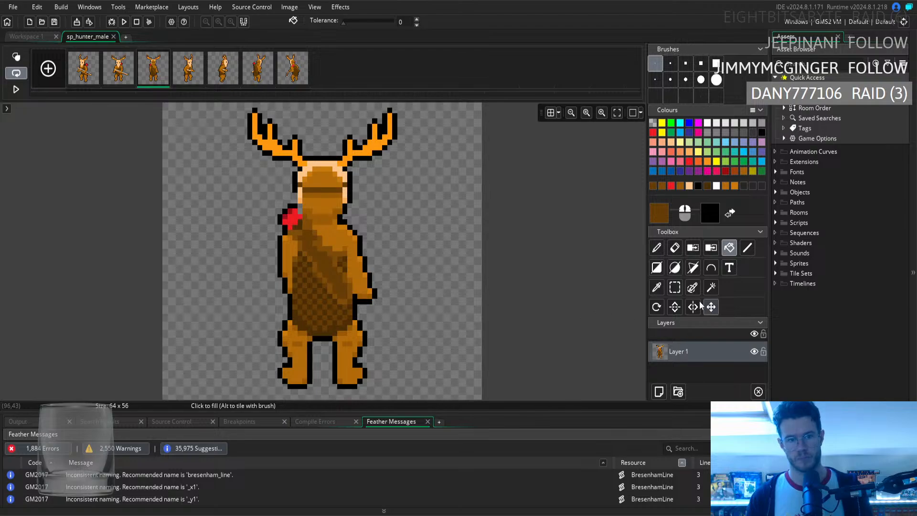
pyautogui.click(658, 249)
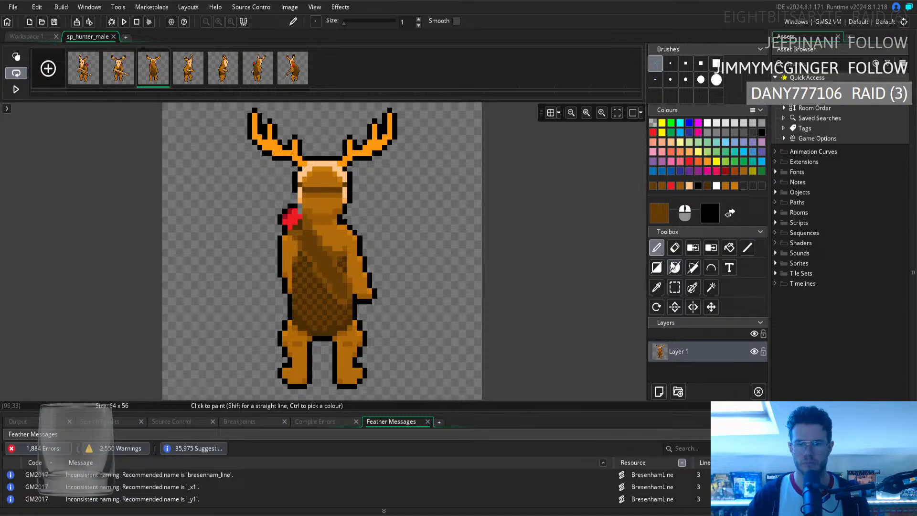
# Extend the strap's lower end to the arm with the Pencil, using the sampled strap browns
pyautogui.click(656, 287)
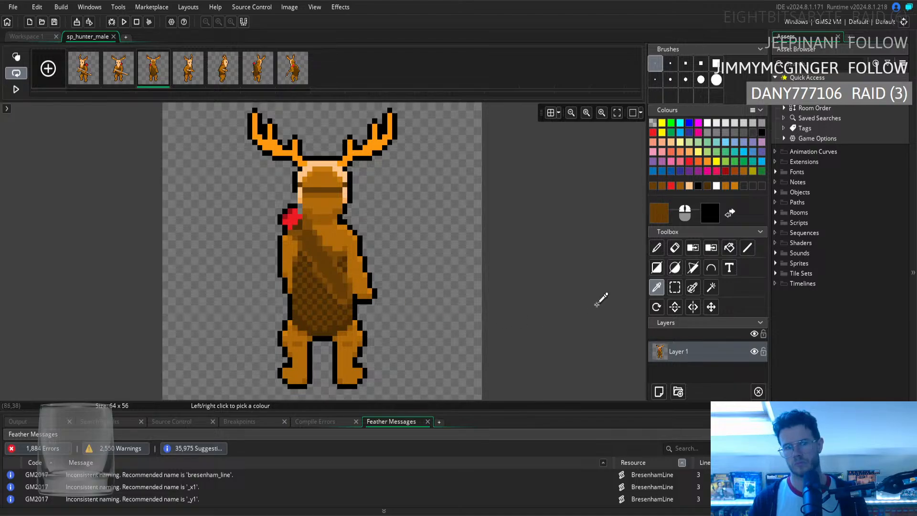
pyautogui.click(656, 247)
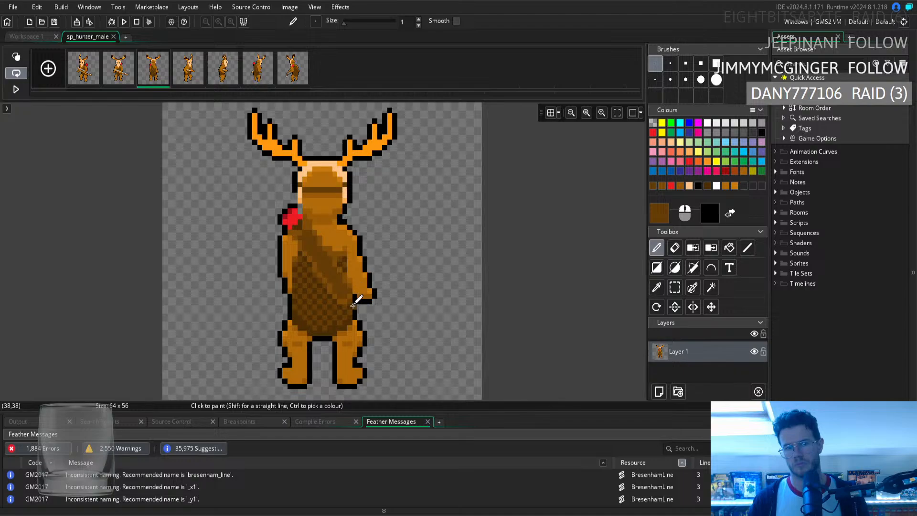
pyautogui.click(656, 287)
pyautogui.click(657, 247)
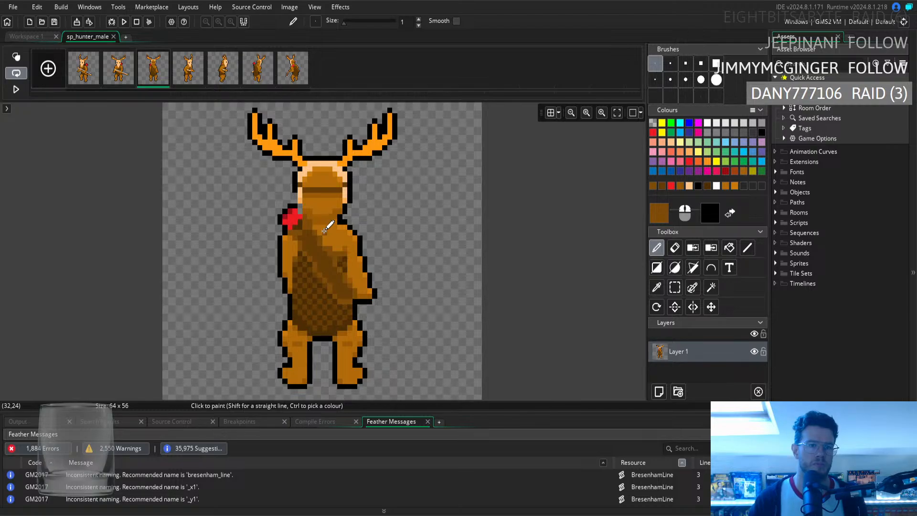
# Sample black, medium brown and dark brown in turn for touching up the strap's upper end below the flower with the Pencil
pyautogui.click(657, 287)
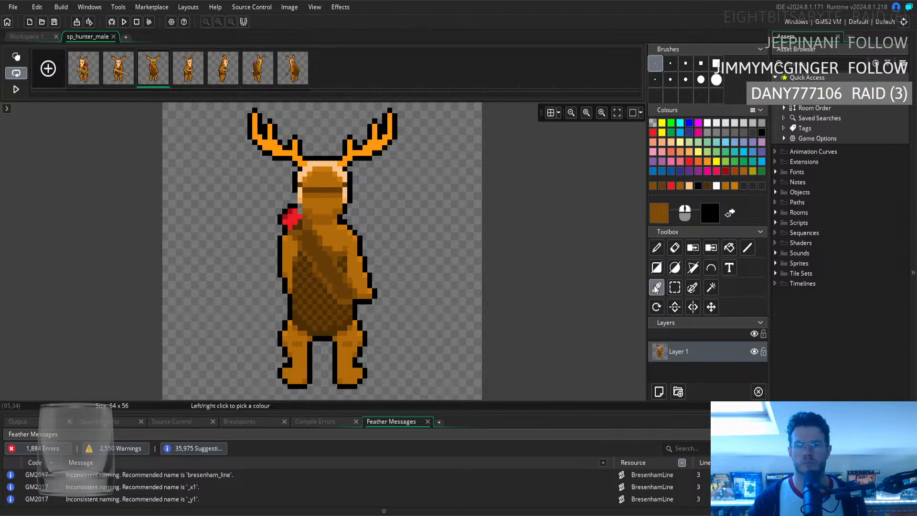
pyautogui.click(294, 204)
pyautogui.click(658, 248)
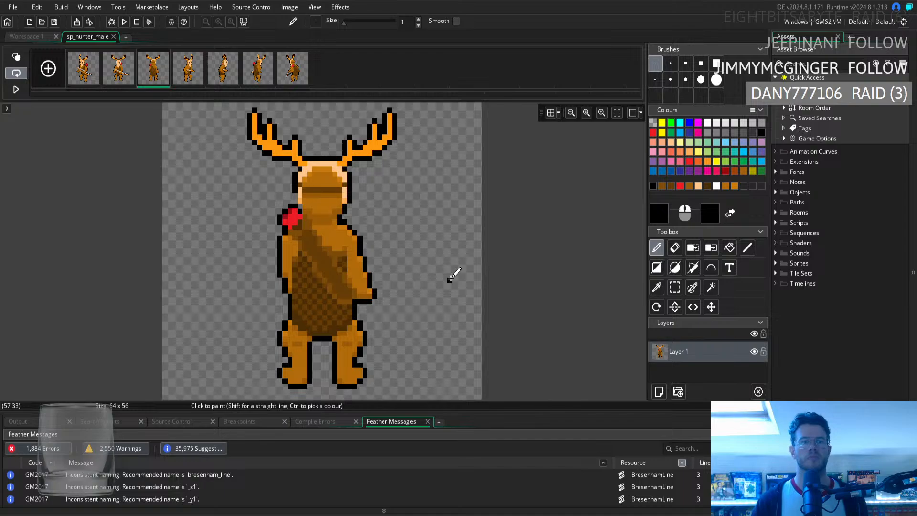
pyautogui.click(656, 288)
pyautogui.click(299, 233)
pyautogui.click(657, 248)
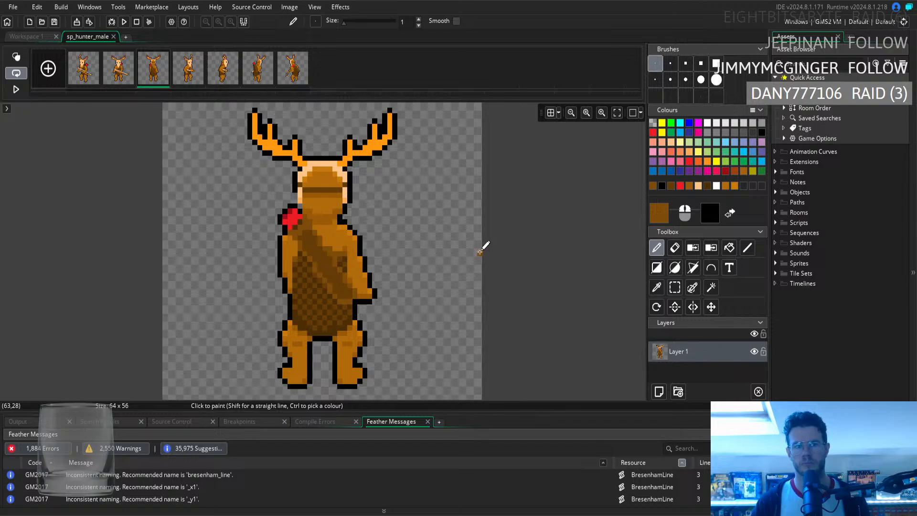
pyautogui.click(655, 292)
pyautogui.click(313, 242)
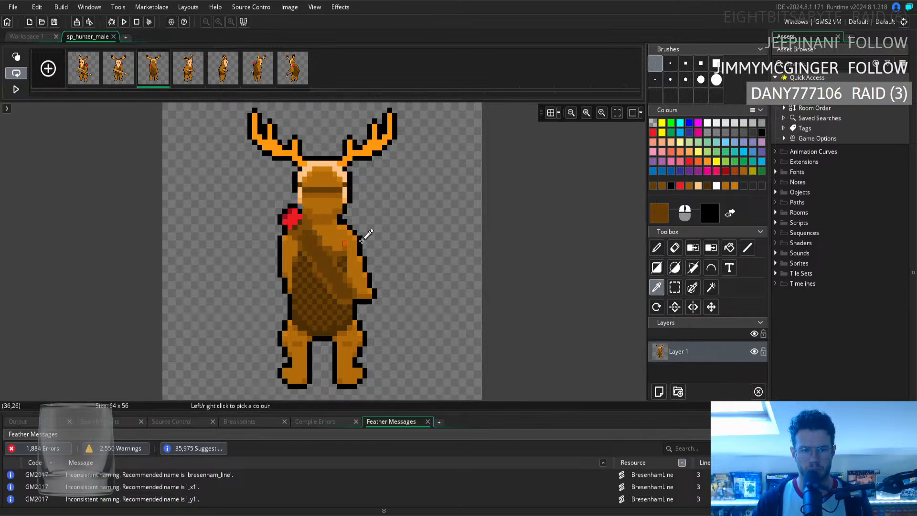
pyautogui.click(658, 251)
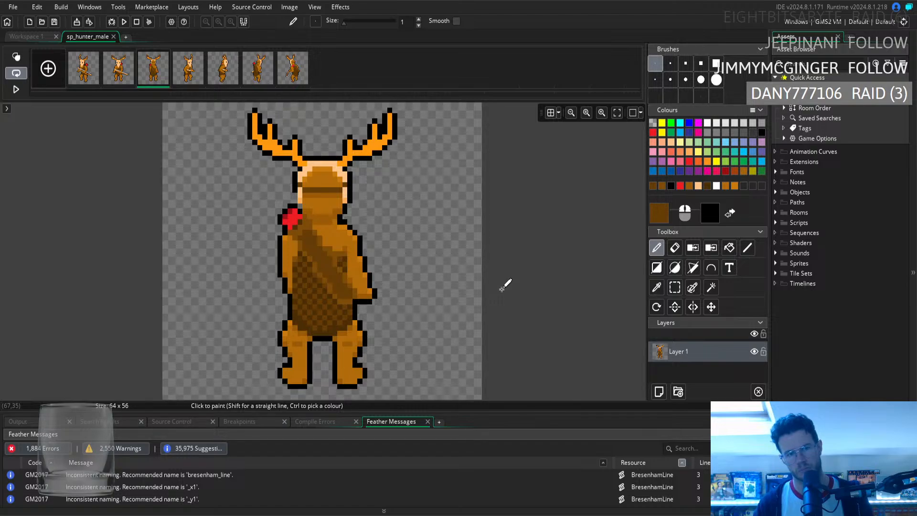
# Sample the flower's bright red and enlarge its upper edge with the Pencil, undoing any stray pixel on the back
pyautogui.click(119, 71)
pyautogui.click(147, 75)
pyautogui.click(658, 288)
pyautogui.click(293, 220)
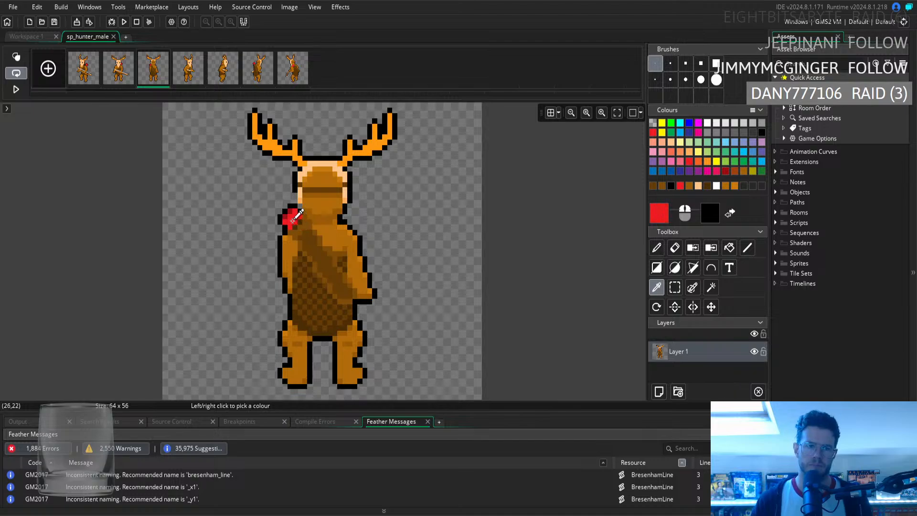
pyautogui.click(657, 247)
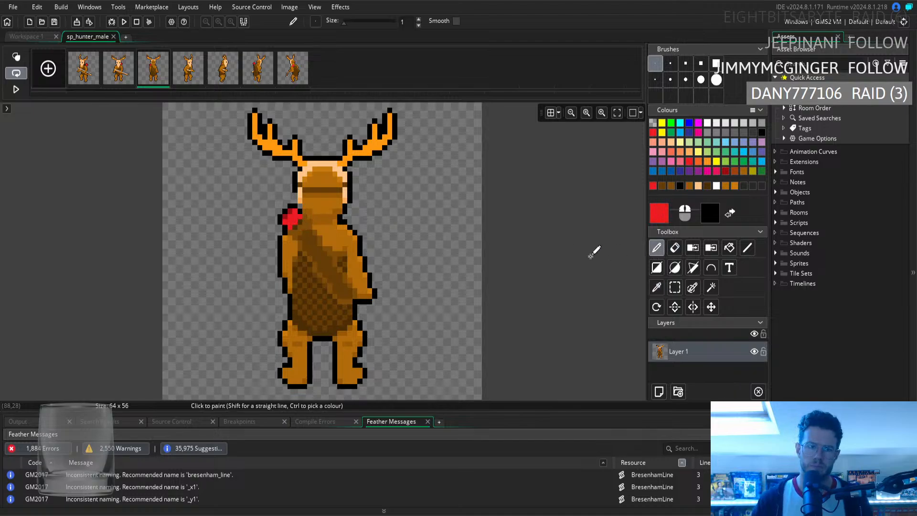
pyautogui.click(300, 212)
pyautogui.click(295, 206)
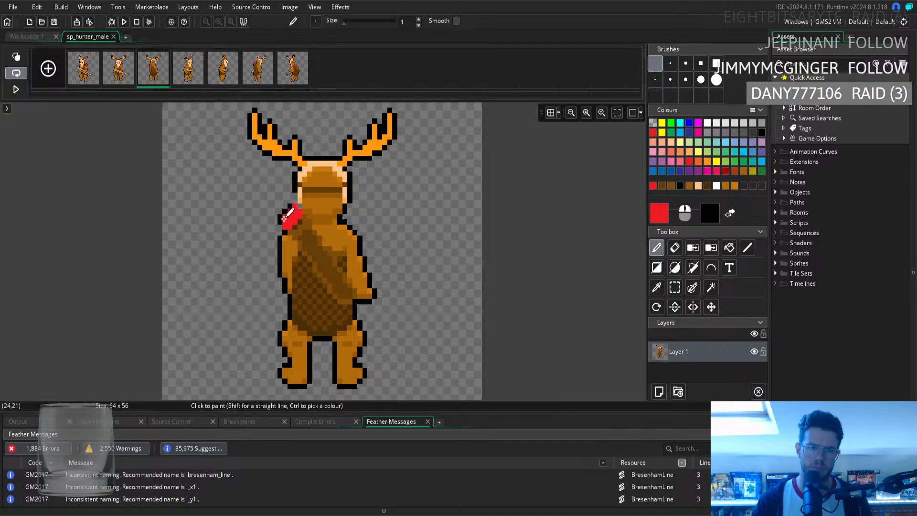
pyautogui.click(346, 261)
pyautogui.hotkey('ctrl', 'z')
# Sample the dark red from the front-facing frame's flower and shade the outer edge of the back-view flower with it
pyautogui.click(656, 288)
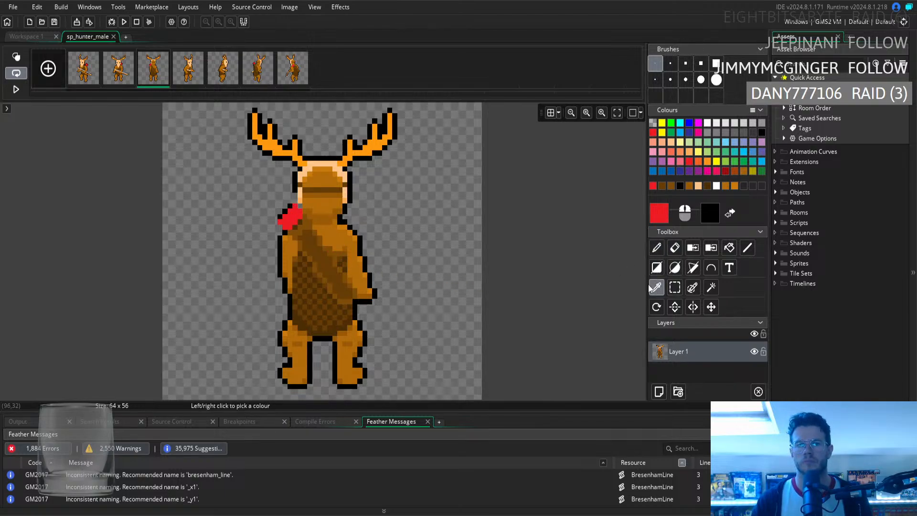
pyautogui.click(128, 59)
pyautogui.click(356, 203)
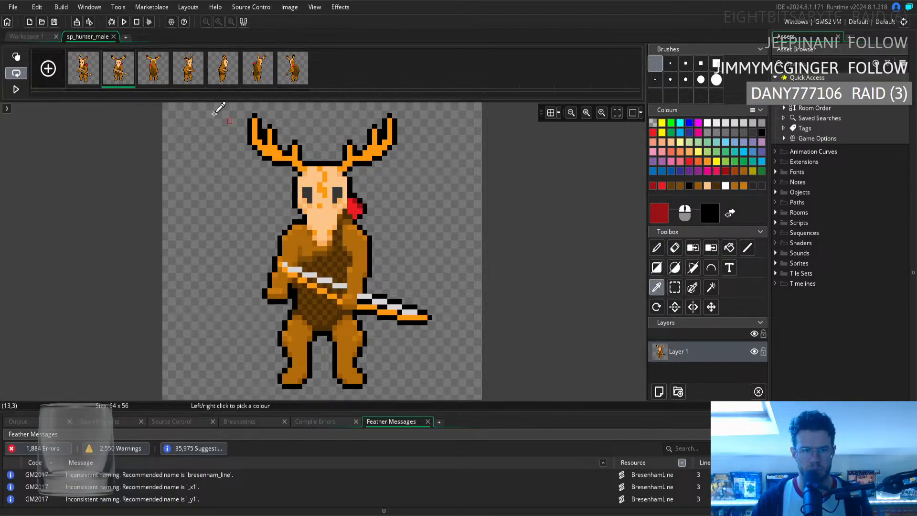
pyautogui.click(164, 51)
pyautogui.click(656, 249)
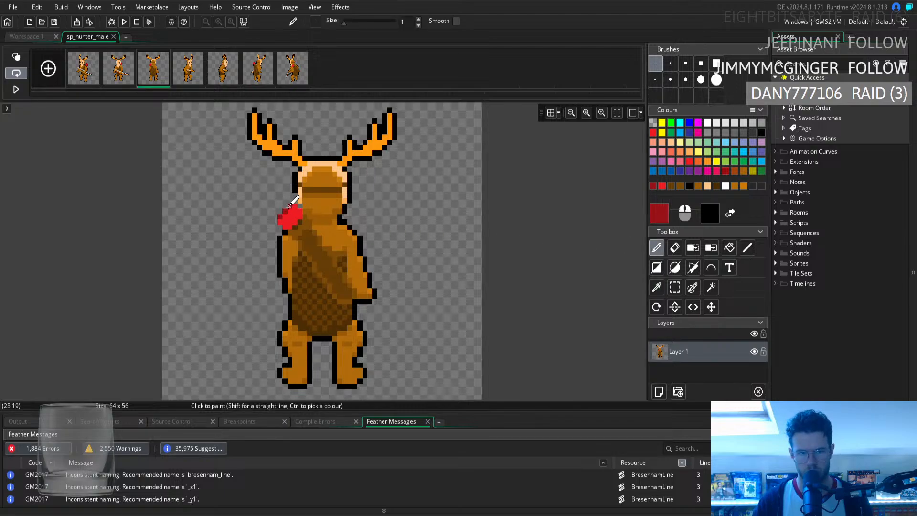
# Sample black from the head outline and draw a diagonal pixel outline around the flower's outer upper edge
pyautogui.click(656, 287)
pyautogui.click(294, 189)
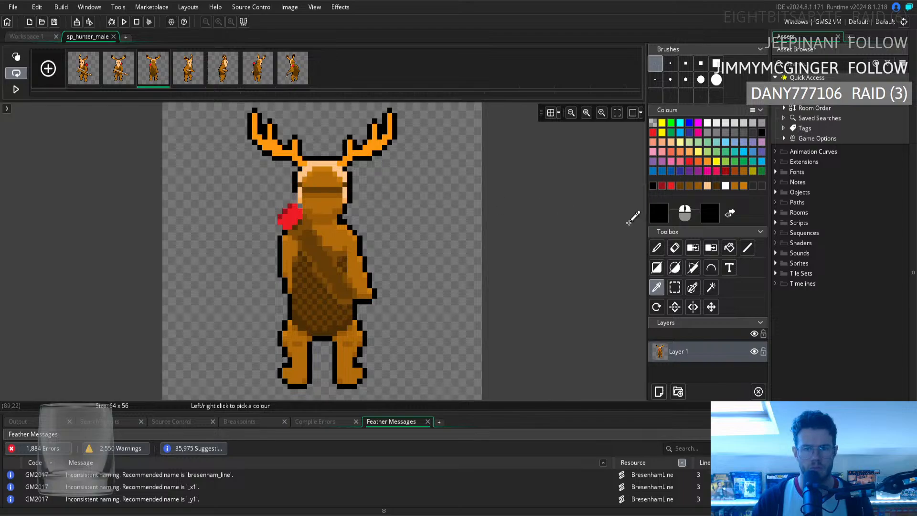
pyautogui.click(656, 247)
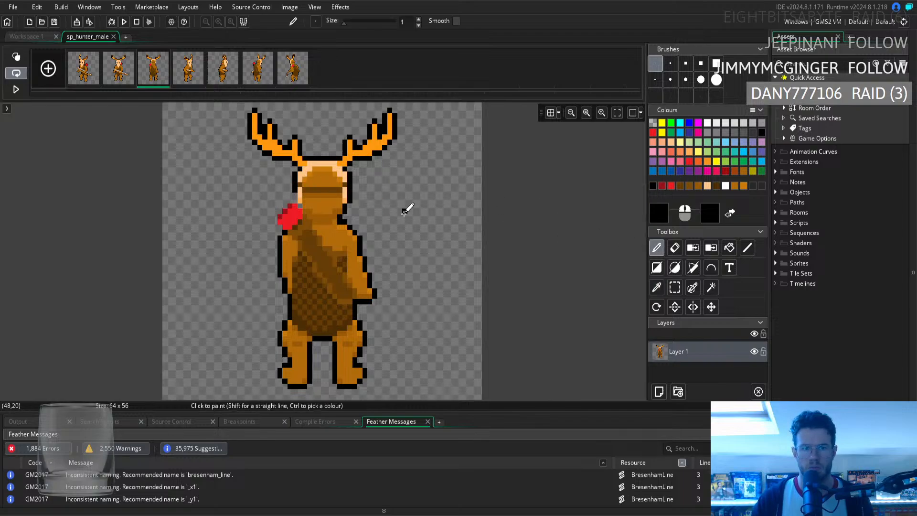
pyautogui.click(290, 201)
pyautogui.click(286, 206)
pyautogui.click(280, 211)
pyautogui.click(275, 216)
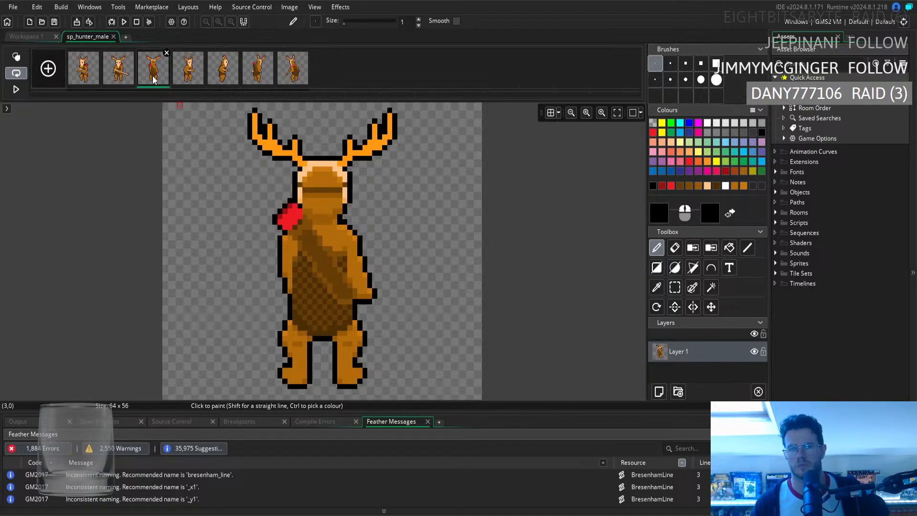
# Sample the darkest brown from the back patch and pencil a shadow along the strap's lower edge
pyautogui.click(659, 288)
pyautogui.click(302, 318)
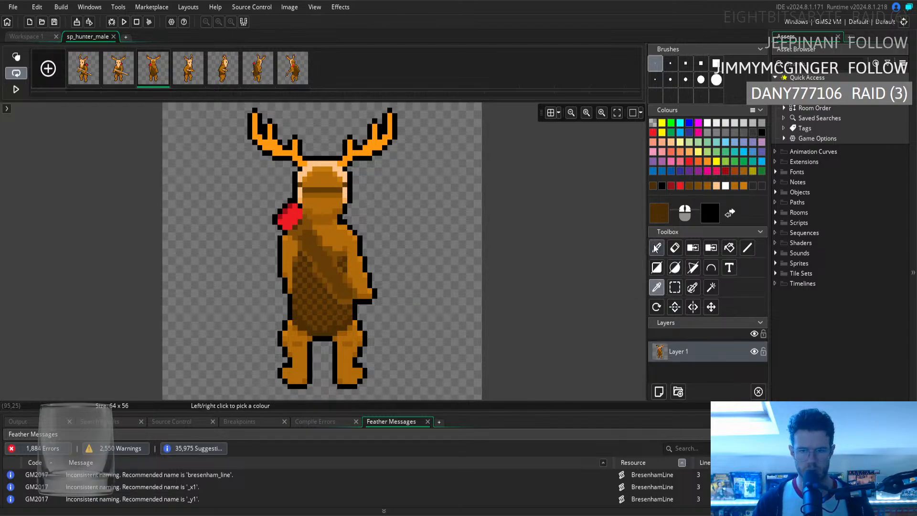
pyautogui.press('d')
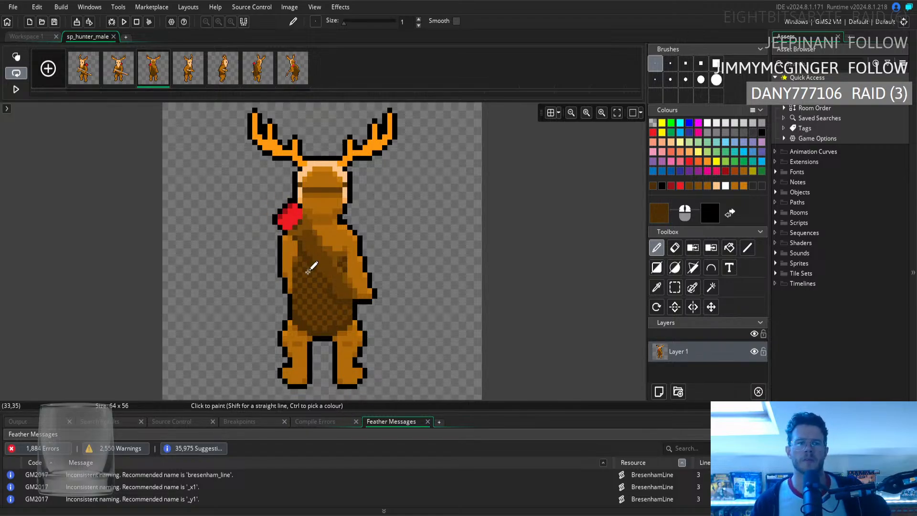
# Compare the back-view frame with the front-facing and angled front frames to check that the strap and flower match
pyautogui.click(123, 80)
pyautogui.click(147, 79)
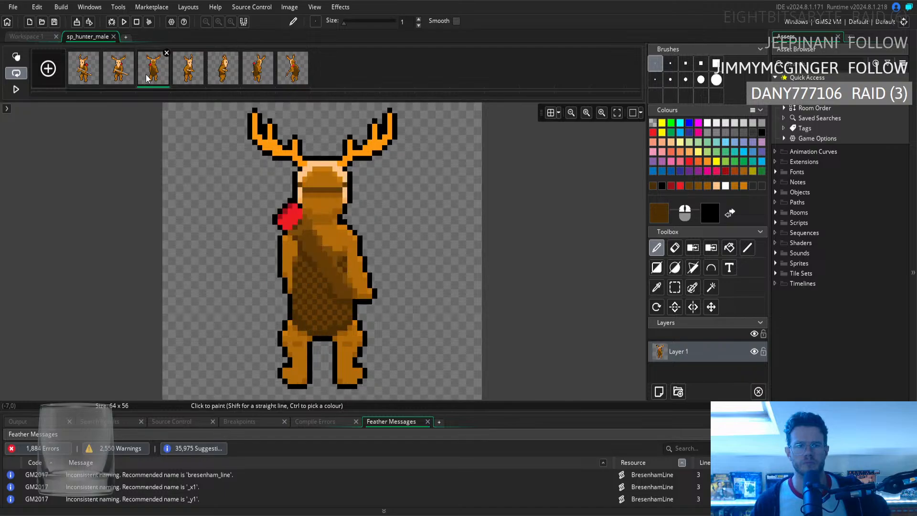
pyautogui.click(125, 81)
pyautogui.click(144, 79)
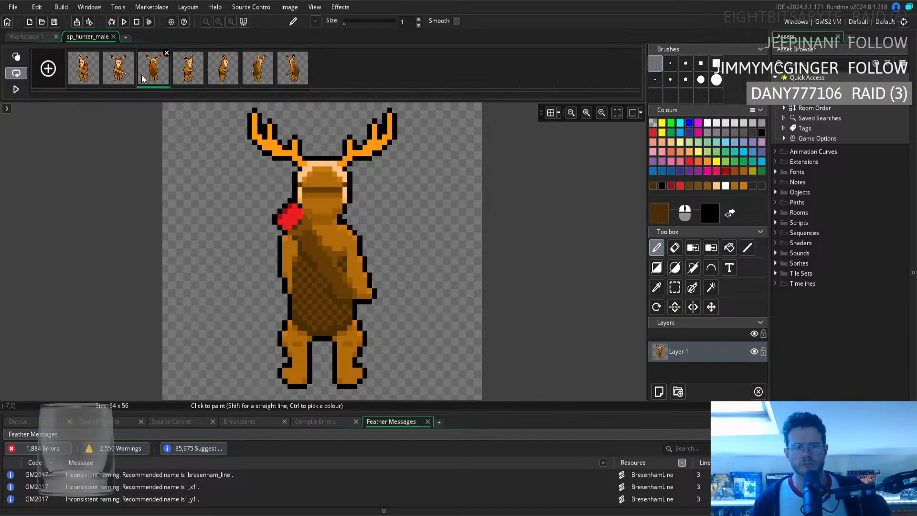
pyautogui.click(119, 74)
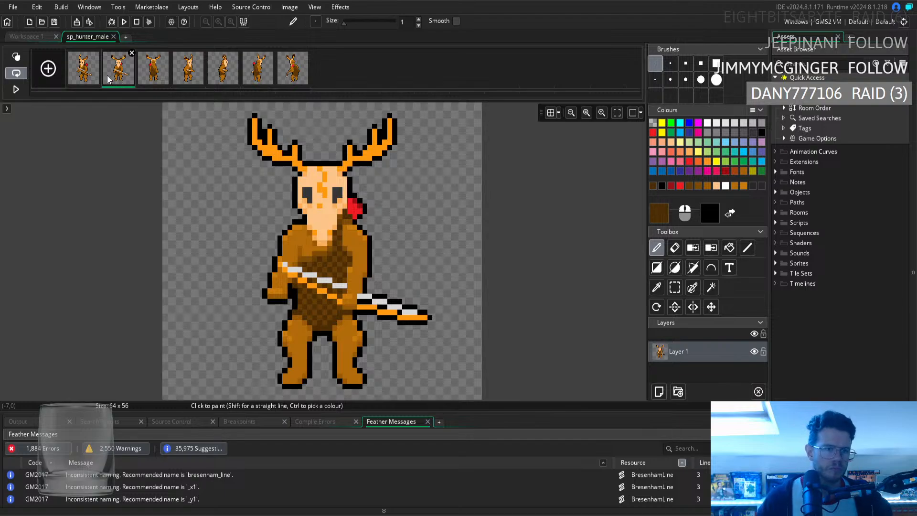
pyautogui.click(86, 73)
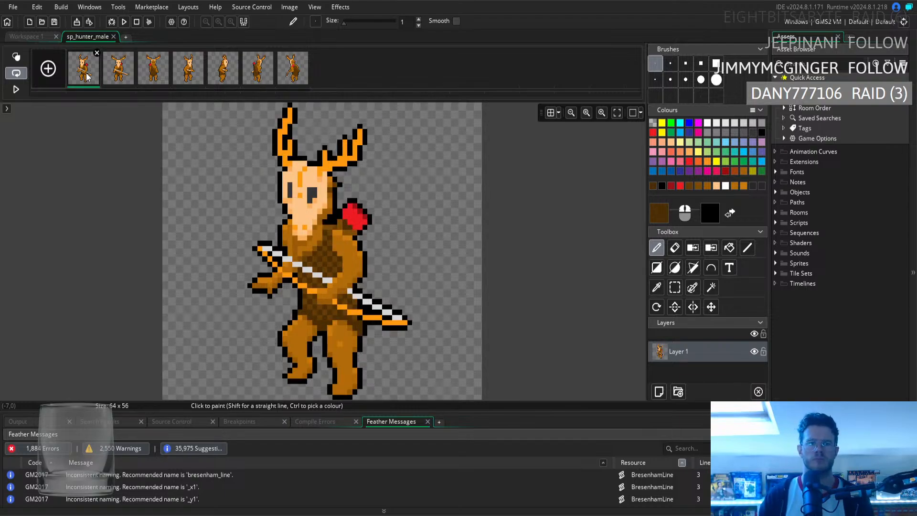
pyautogui.press('Right')
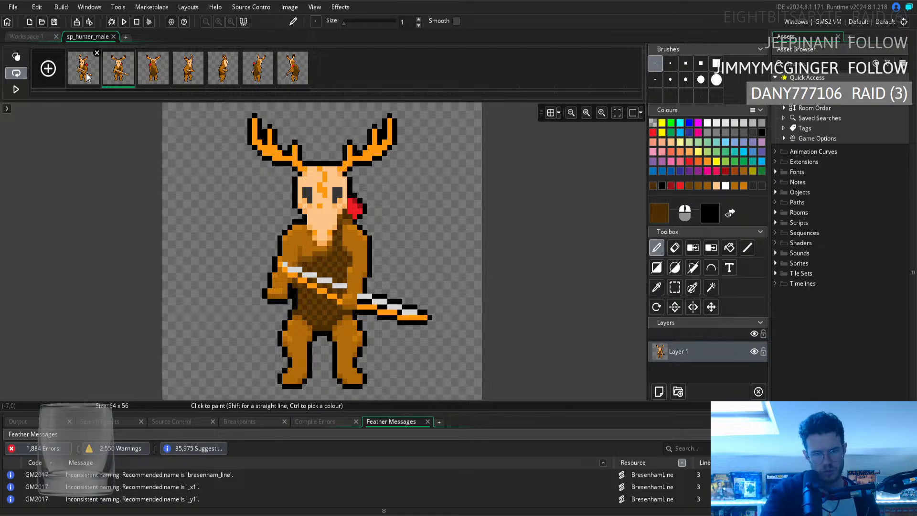
pyautogui.press('Right')
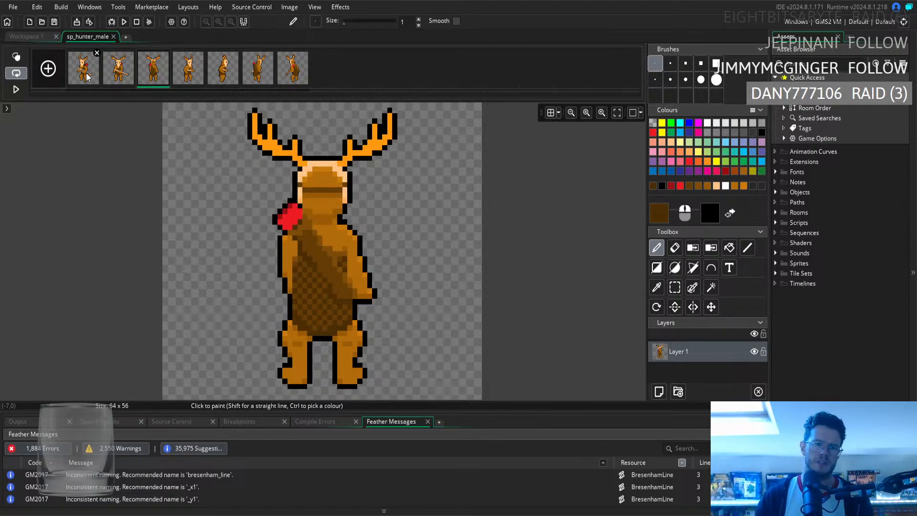
# Sample the medium brown from the checkered back patch for use with the Pencil
pyautogui.click(657, 287)
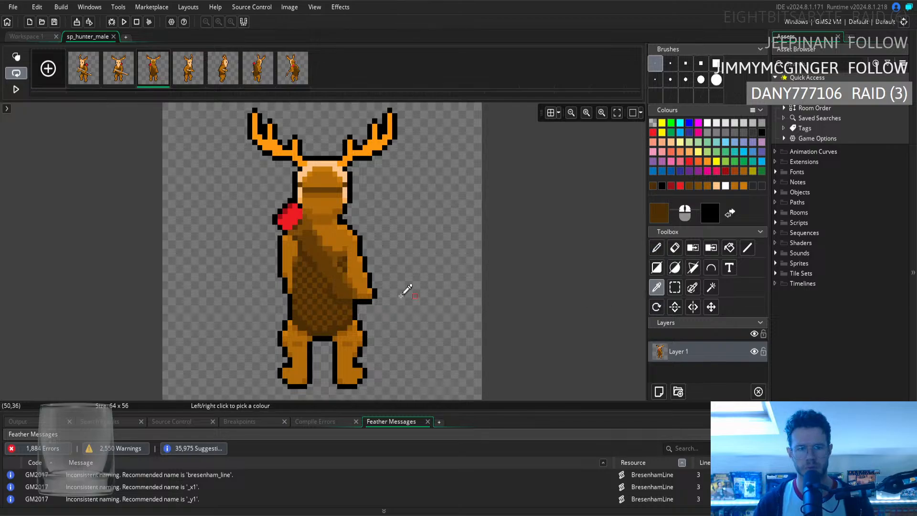
pyautogui.click(320, 292)
pyautogui.click(657, 247)
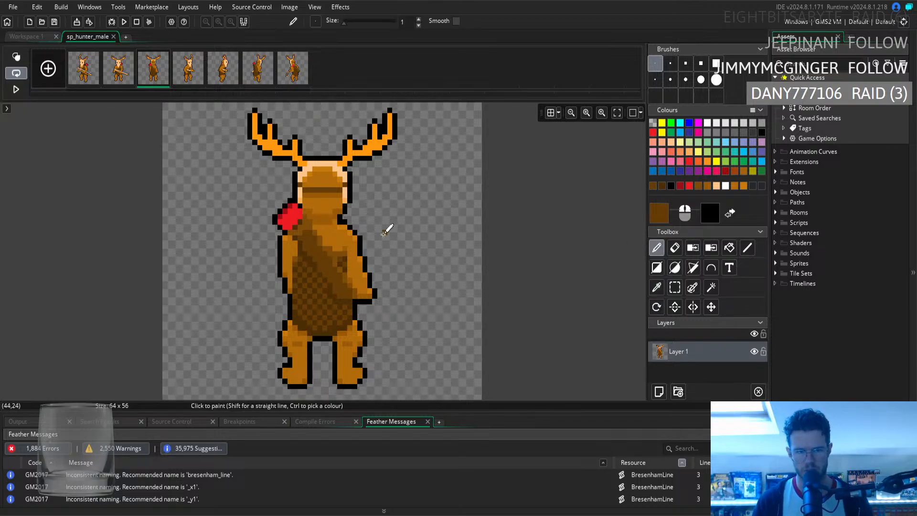
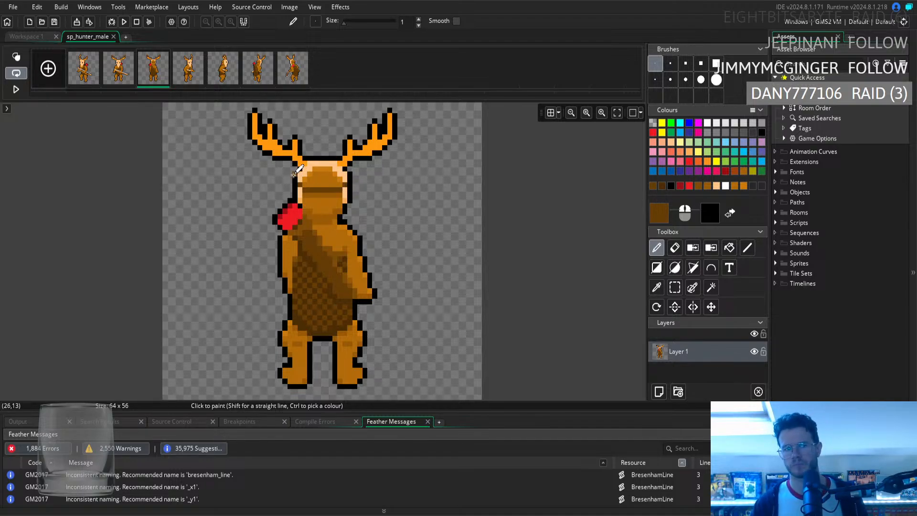
# Reorder the sprite's frames into a turnaround sequence: front, front-right, right side, back-right, back, back-left, front-left
pyautogui.click(36, 37)
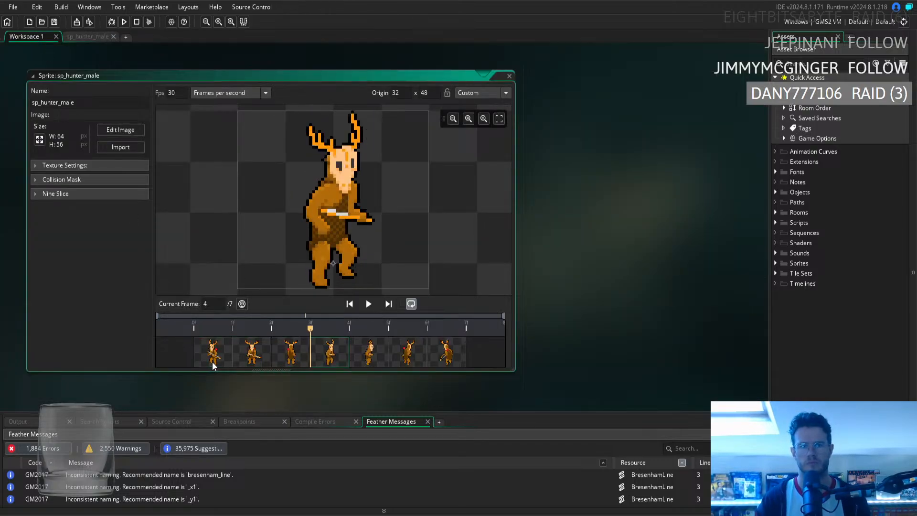
pyautogui.click(83, 34)
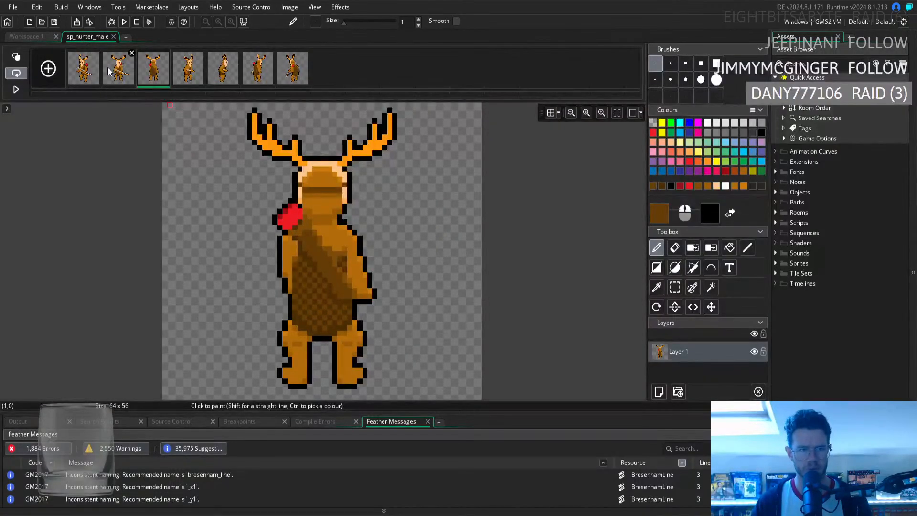
pyautogui.click(121, 83)
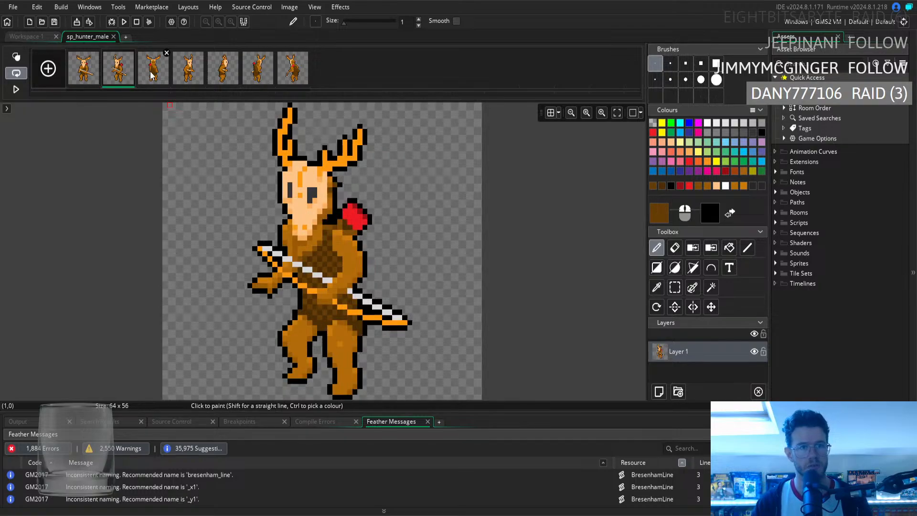
pyautogui.moveTo(187, 72); pyautogui.dragTo(106, 74)
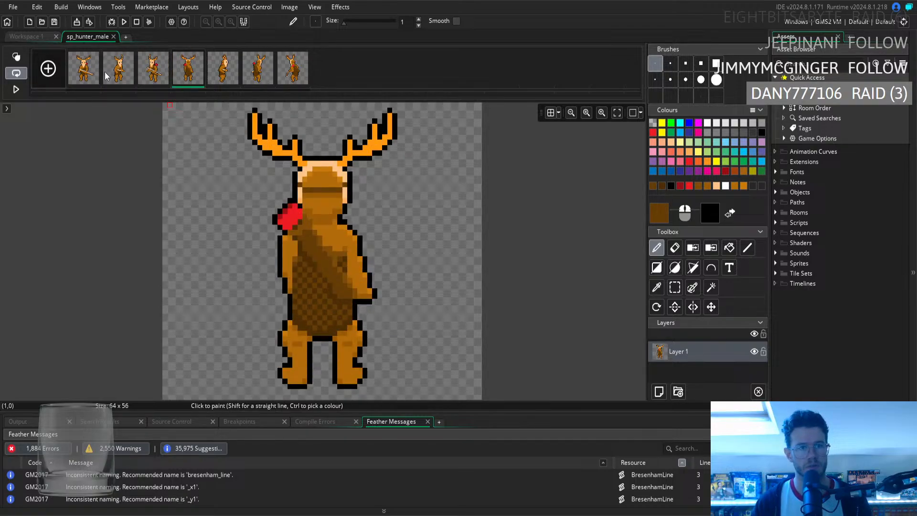
pyautogui.moveTo(224, 74); pyautogui.dragTo(189, 73)
pyautogui.click(210, 81)
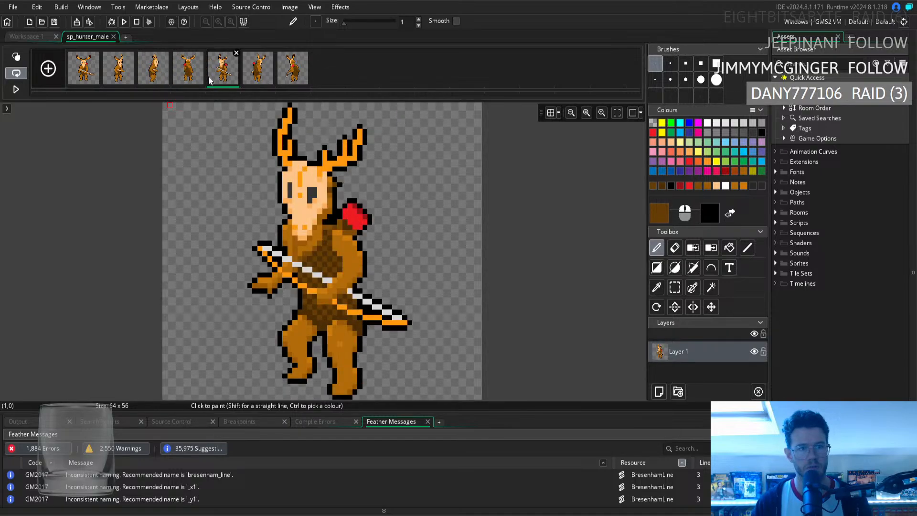
pyautogui.moveTo(265, 82); pyautogui.dragTo(174, 76)
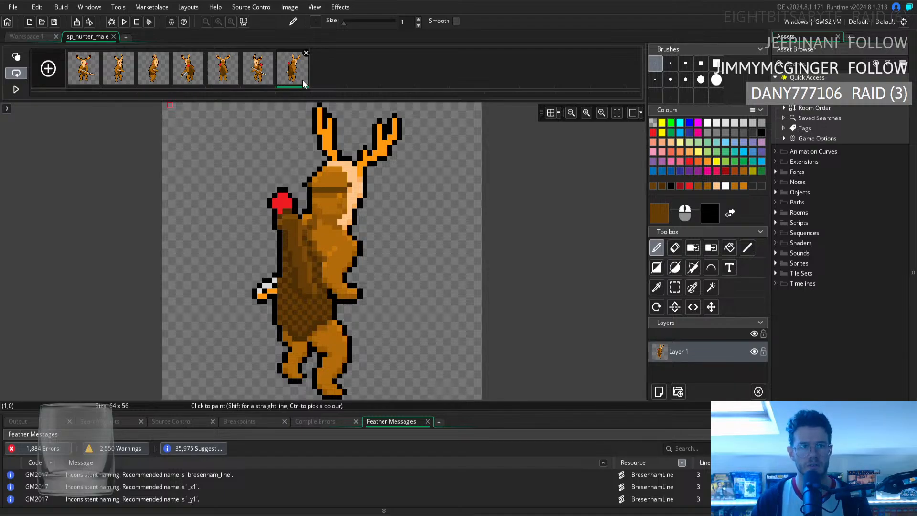
pyautogui.moveTo(303, 79); pyautogui.dragTo(173, 71)
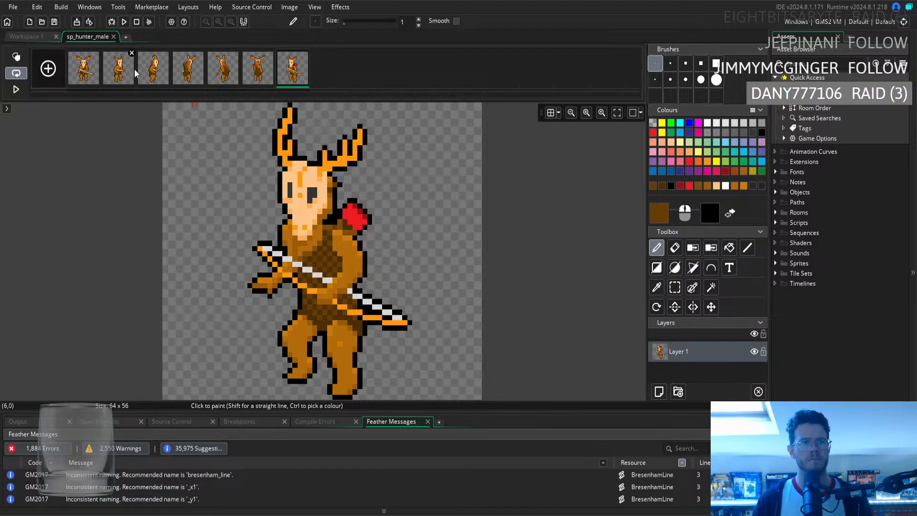
pyautogui.moveTo(260, 68); pyautogui.dragTo(219, 70)
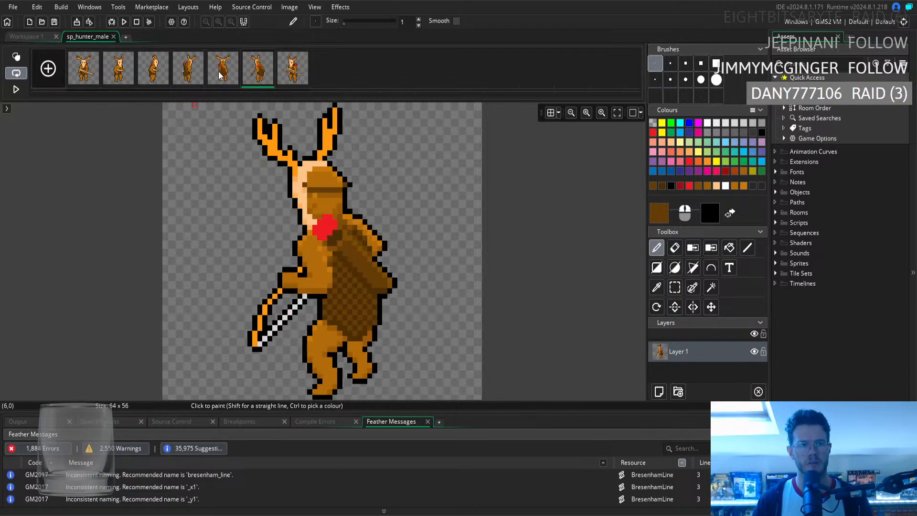
# Review the frame sequence from the first frame onward in the sp_hunter_male sprite preview
pyautogui.click(27, 34)
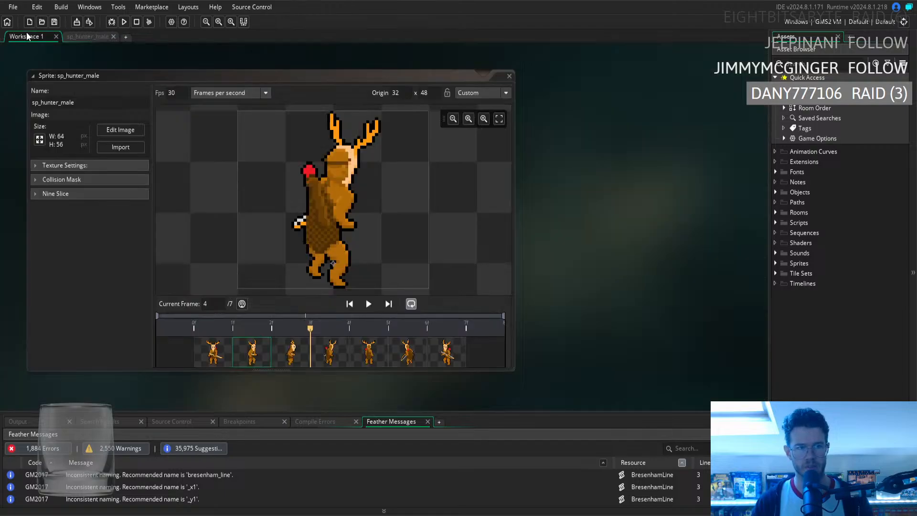
pyautogui.click(210, 362)
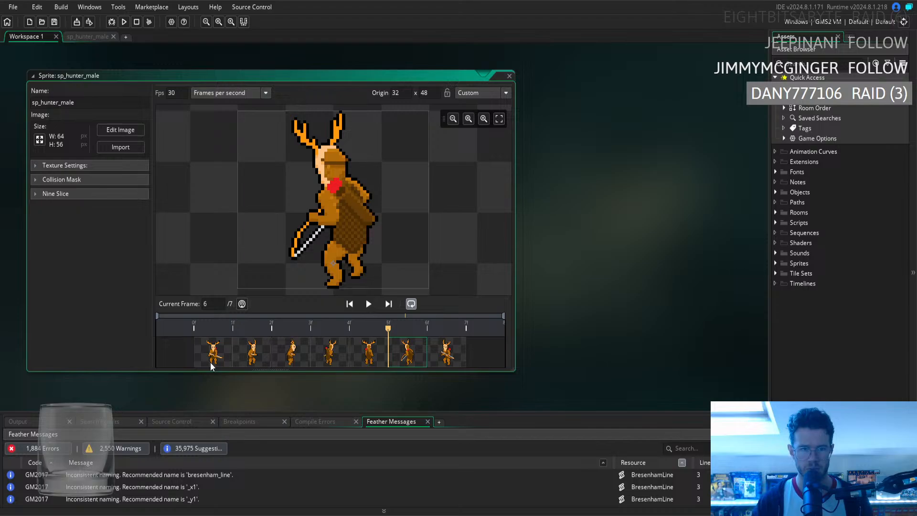
# Compare the back-view and back-left frames of sp_hunter_male in the image editor
pyautogui.click(80, 36)
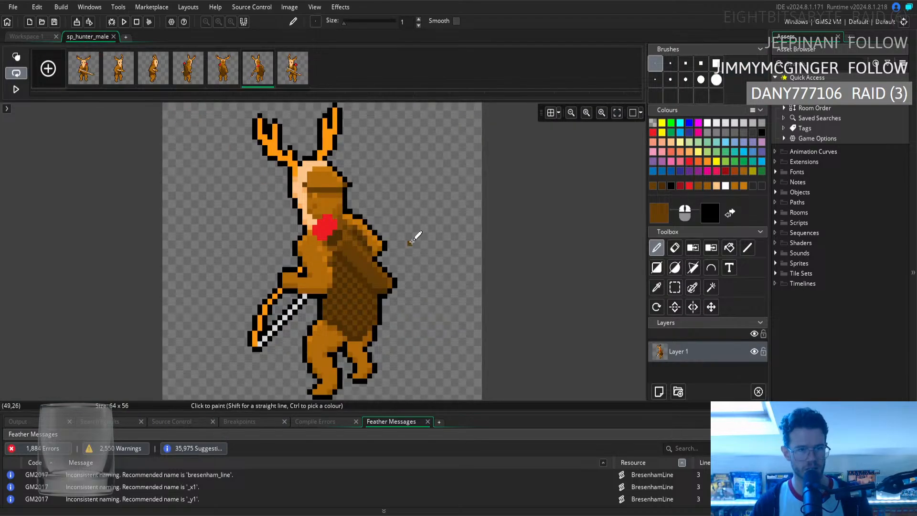
pyautogui.click(223, 69)
pyautogui.click(257, 83)
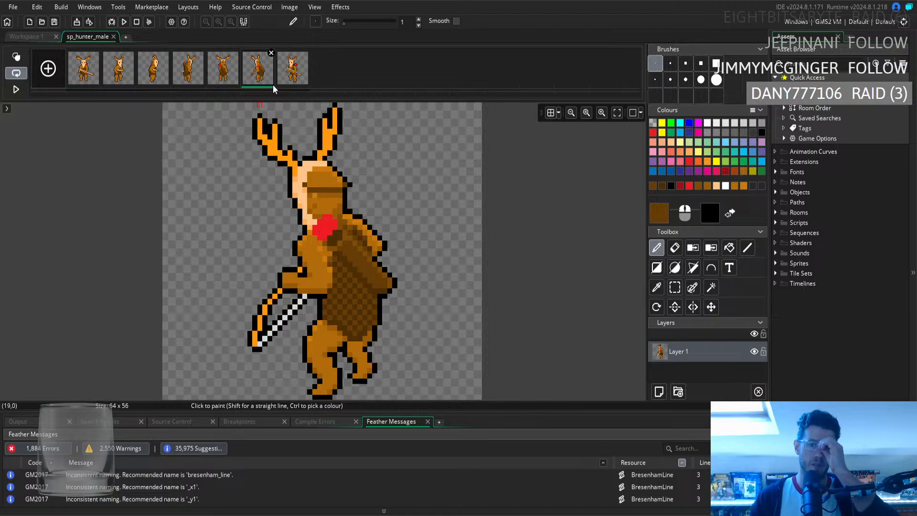
# Sample the bow's orange from the back-left frame and return to the back-view frame
pyautogui.click(657, 287)
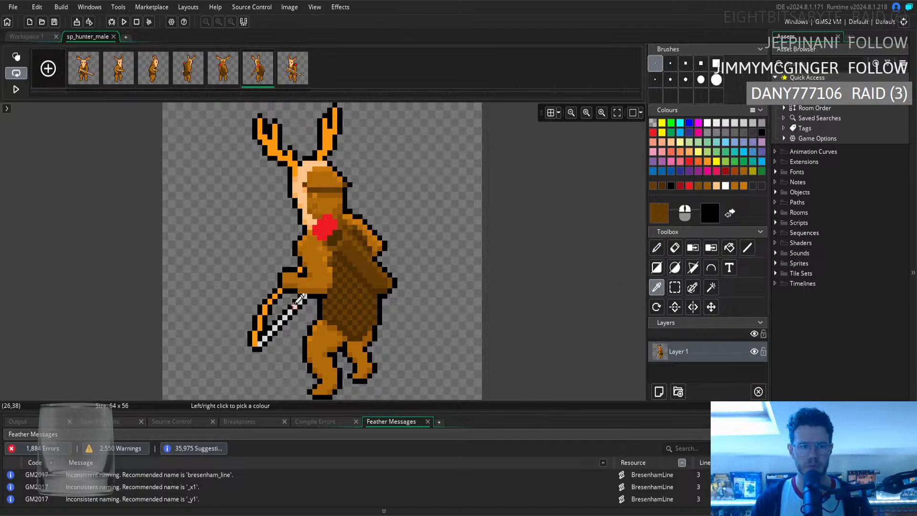
pyautogui.click(270, 302)
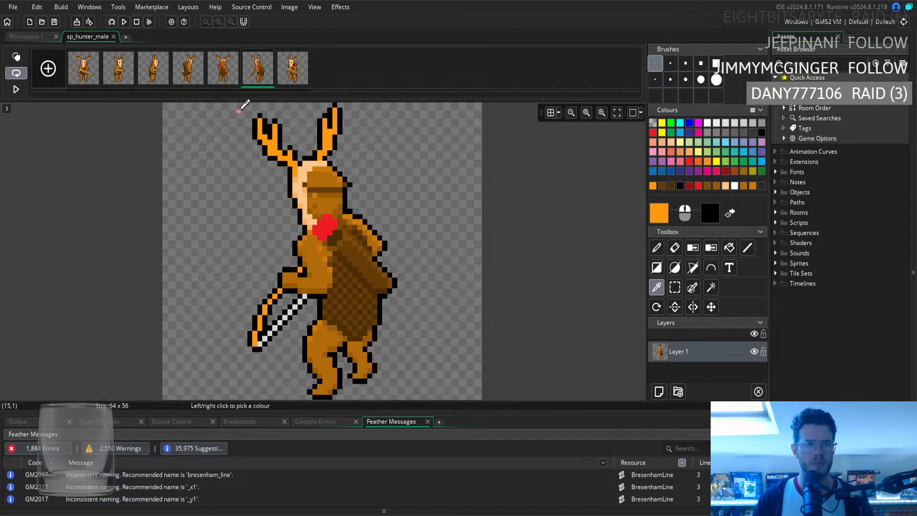
pyautogui.click(224, 78)
pyautogui.click(260, 74)
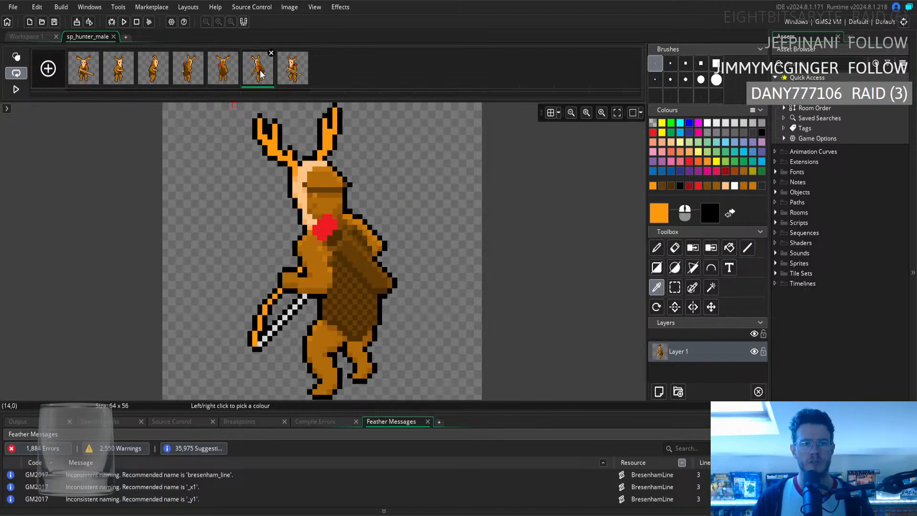
pyautogui.click(223, 77)
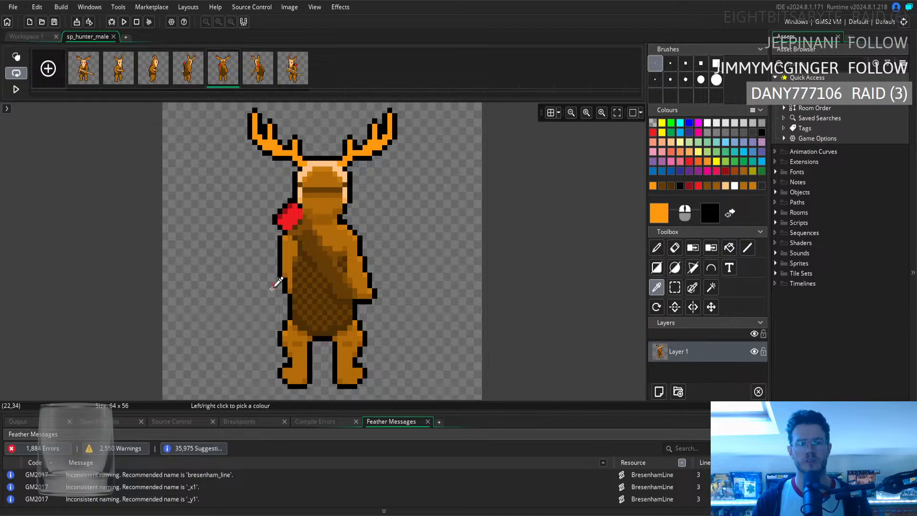
# Check the right-side and back-right frames against the back-view frame for the bow's placement
pyautogui.click(748, 248)
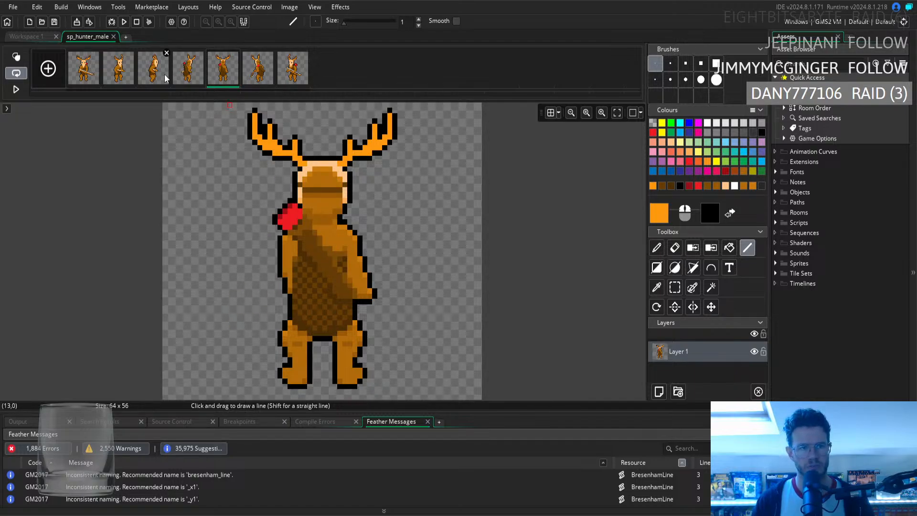
pyautogui.click(187, 77)
pyautogui.click(161, 79)
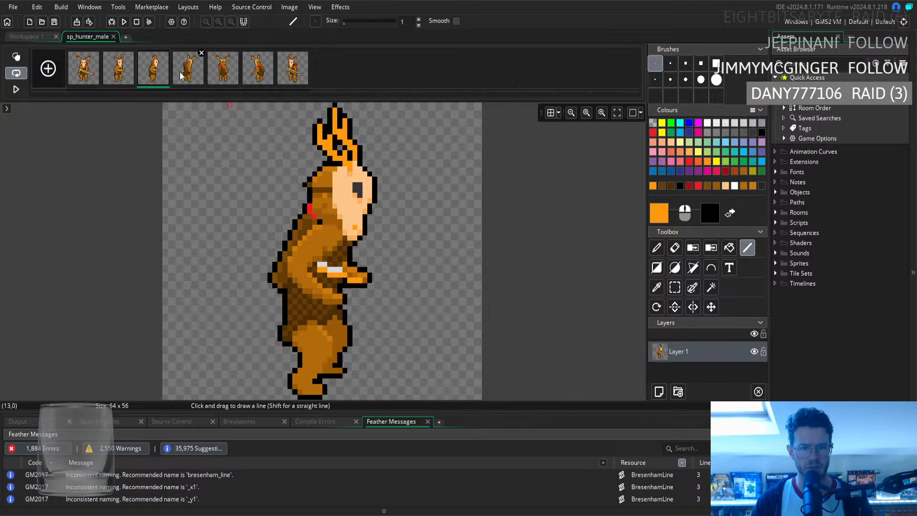
pyautogui.click(184, 78)
pyautogui.click(221, 78)
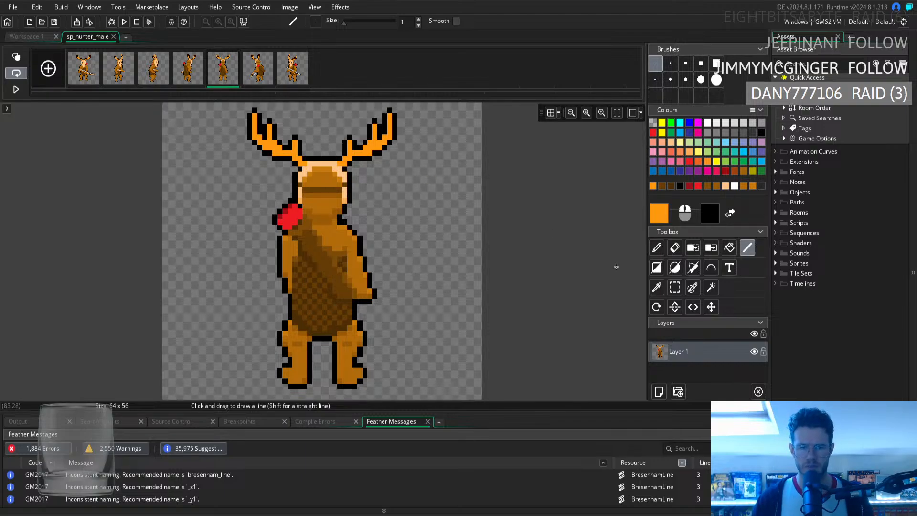
pyautogui.click(675, 288)
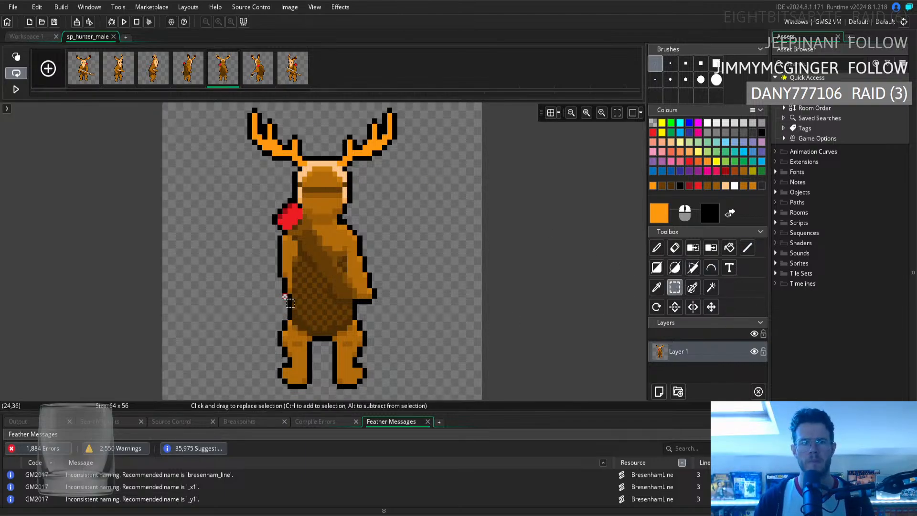
pyautogui.moveTo(289, 293); pyautogui.dragTo(286, 288)
pyautogui.moveTo(288, 290); pyautogui.dragTo(289, 284)
pyautogui.click(204, 275)
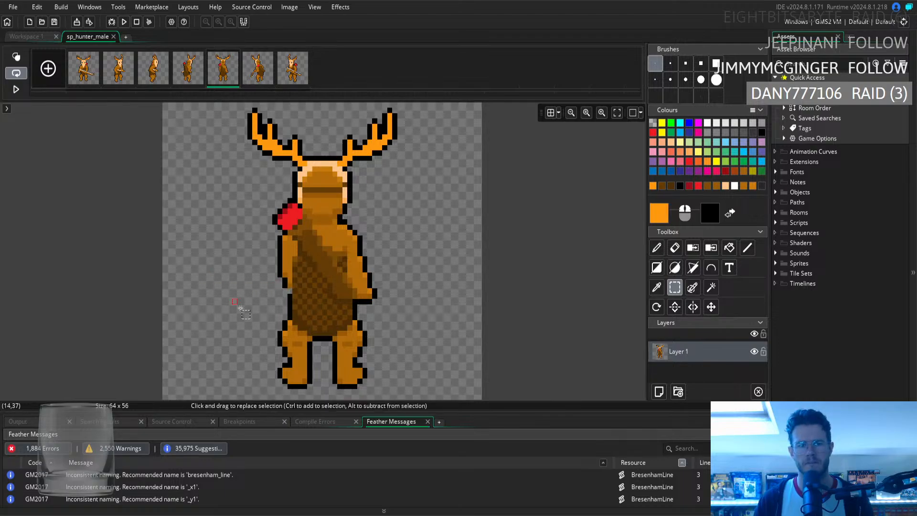
# Sample the black outline colour beside the left arm of the back-view figure for use with the Pencil
pyautogui.click(656, 288)
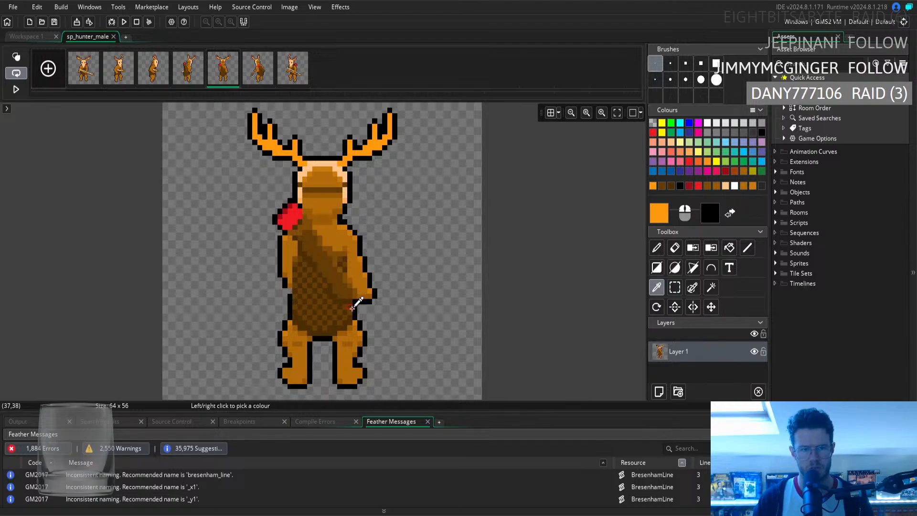
pyautogui.click(290, 295)
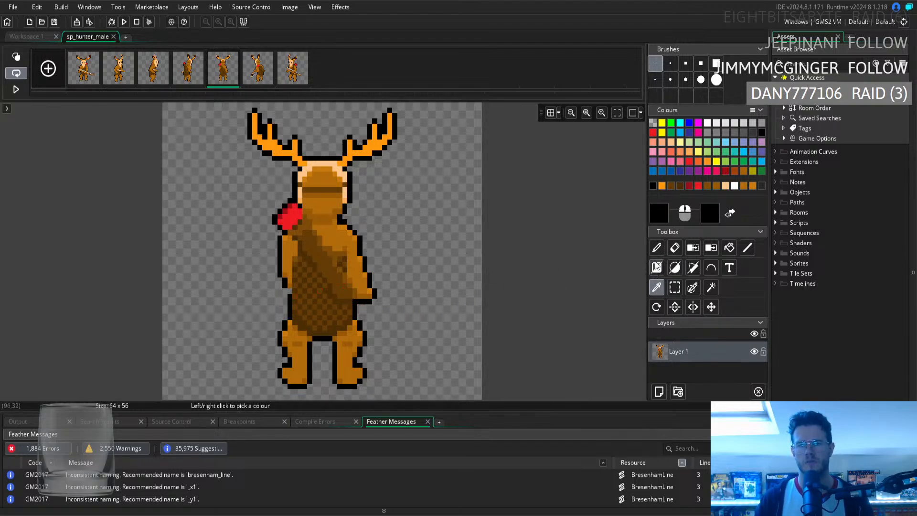
pyautogui.click(656, 247)
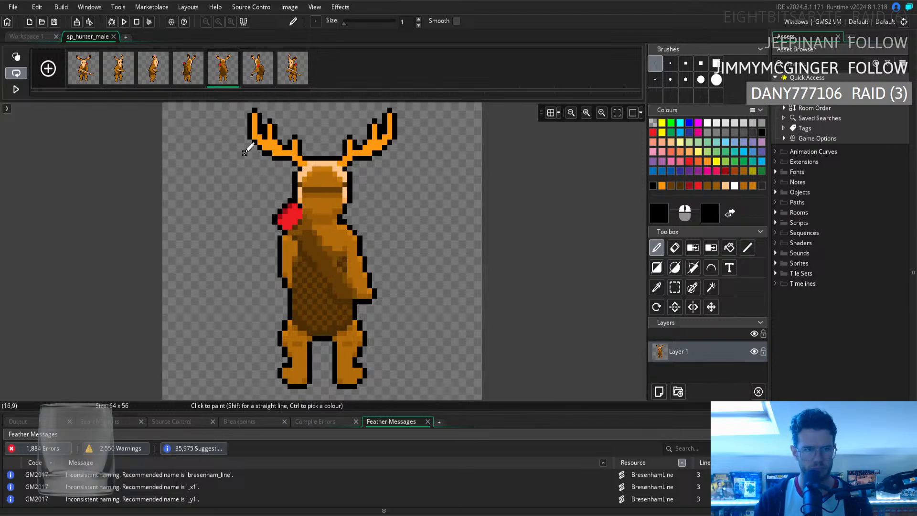
# Sample the bow's orange from the front-facing frame and return to the back-view frame
pyautogui.click(89, 71)
pyautogui.click(657, 287)
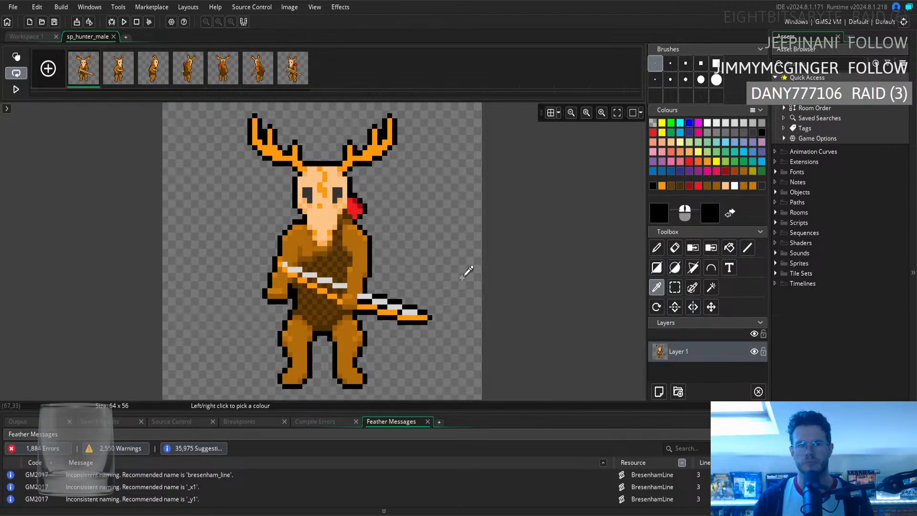
pyautogui.click(323, 294)
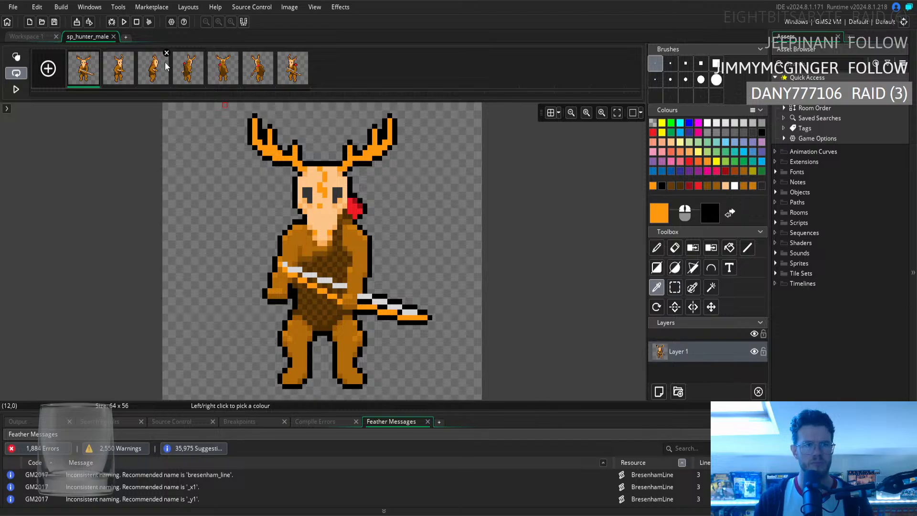
pyautogui.click(223, 68)
# Try a short orange bow curve extending down and outward from the figure's left hand, and undo it
pyautogui.click(748, 249)
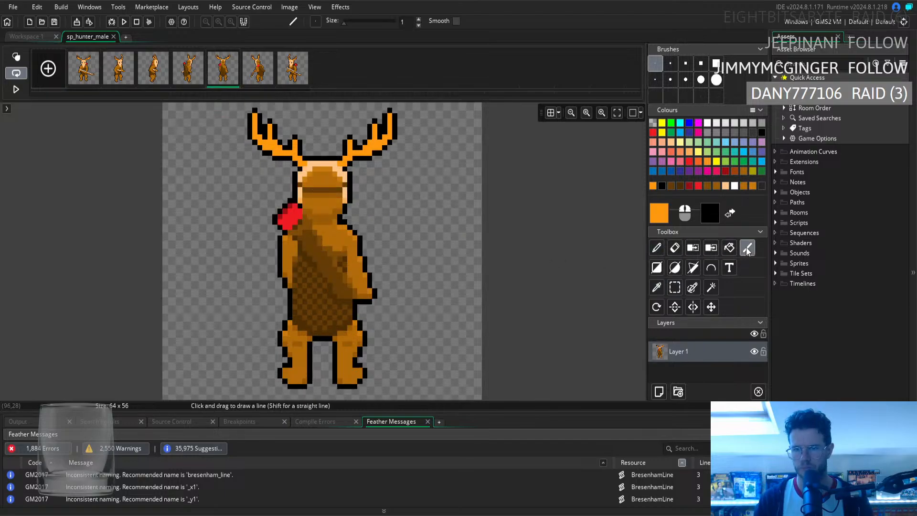
pyautogui.click(712, 268)
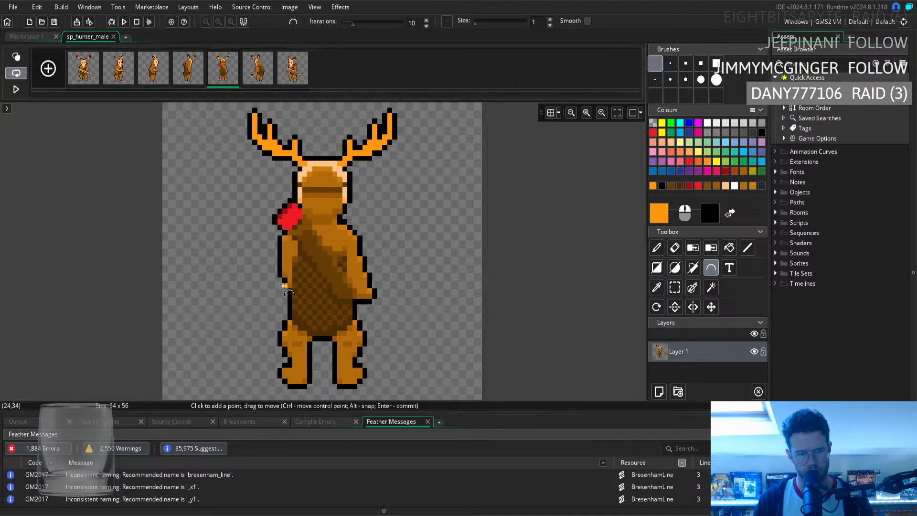
pyautogui.moveTo(284, 286); pyautogui.dragTo(245, 331)
pyautogui.press('Return')
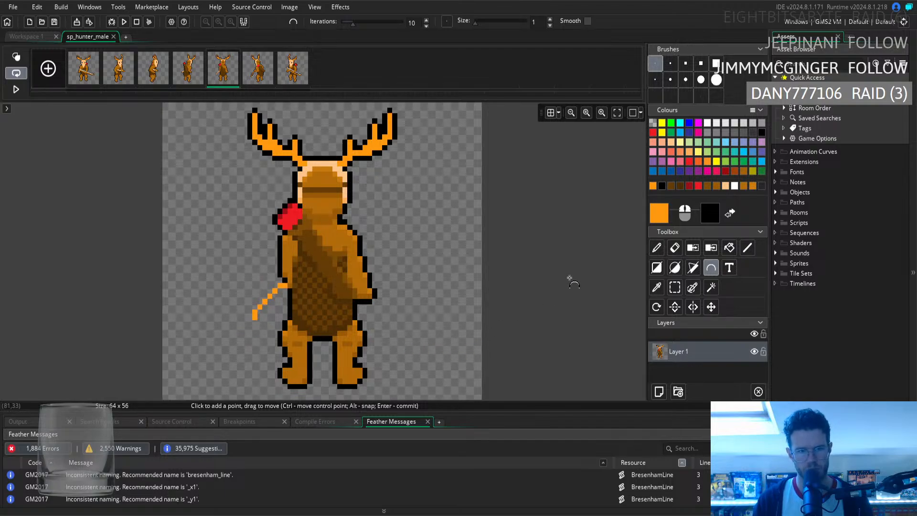
pyautogui.hotkey('ctrl', 'z')
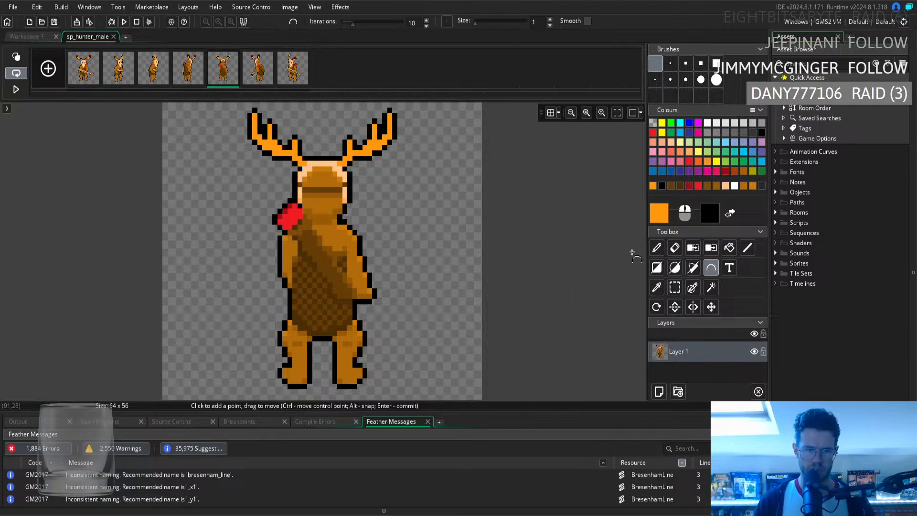
# Add a new layer above Layer 1 in the back-view frame and clear the stray orange stroke from it
pyautogui.click(747, 248)
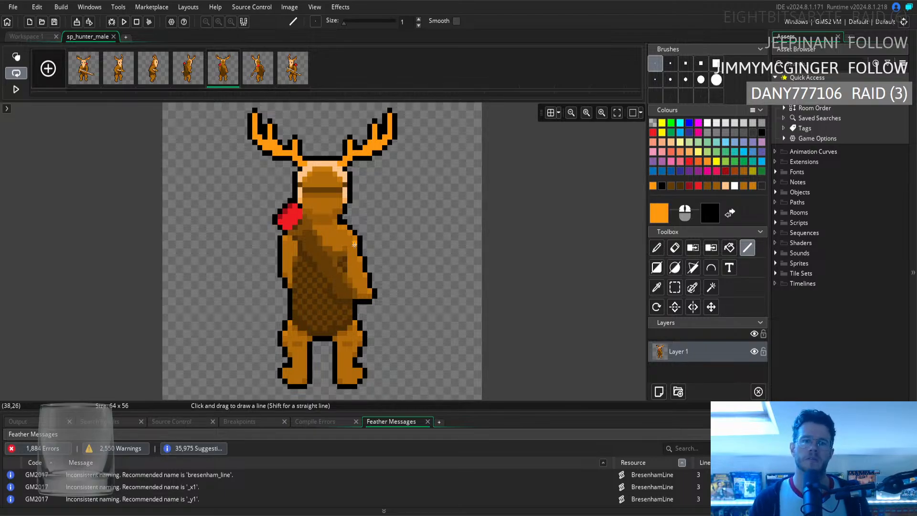
pyautogui.click(659, 390)
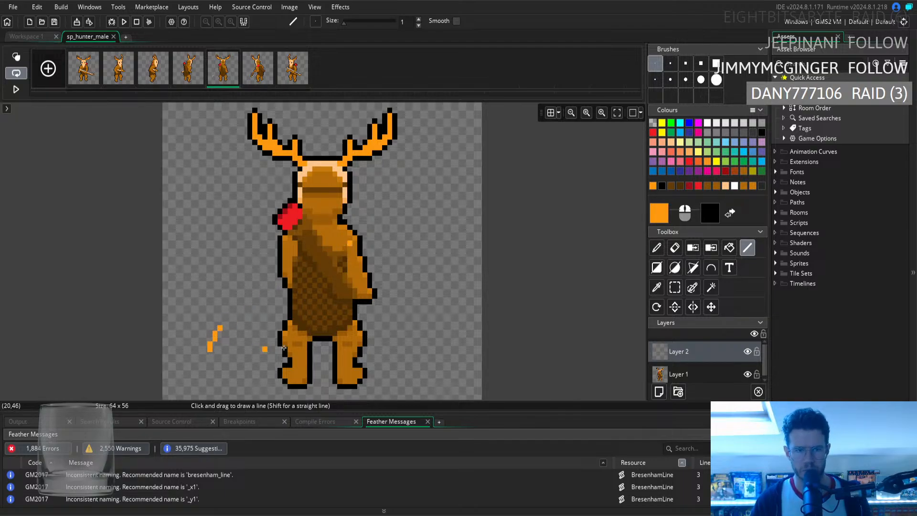
pyautogui.hotkey('ctrl', 'z')
# Draw a long orange bow curve on Layer 2 from the right shoulder past the left arm, and shift it slightly right
pyautogui.click(711, 268)
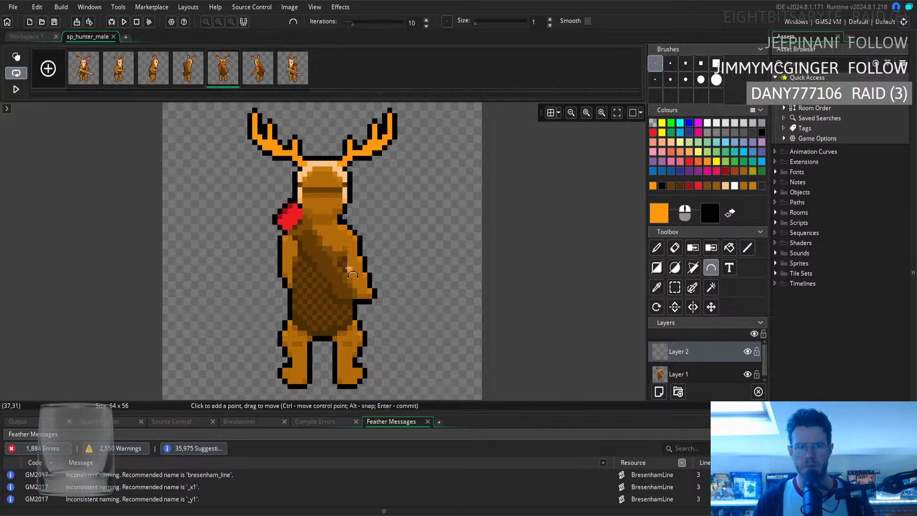
pyautogui.moveTo(346, 239)
pyautogui.mouseDown()
pyautogui.moveTo(275, 300)
pyautogui.moveTo(224, 324)
pyautogui.moveTo(183, 373)
pyautogui.moveTo(144, 397)
pyautogui.moveTo(154, 388)
pyautogui.mouseUp()
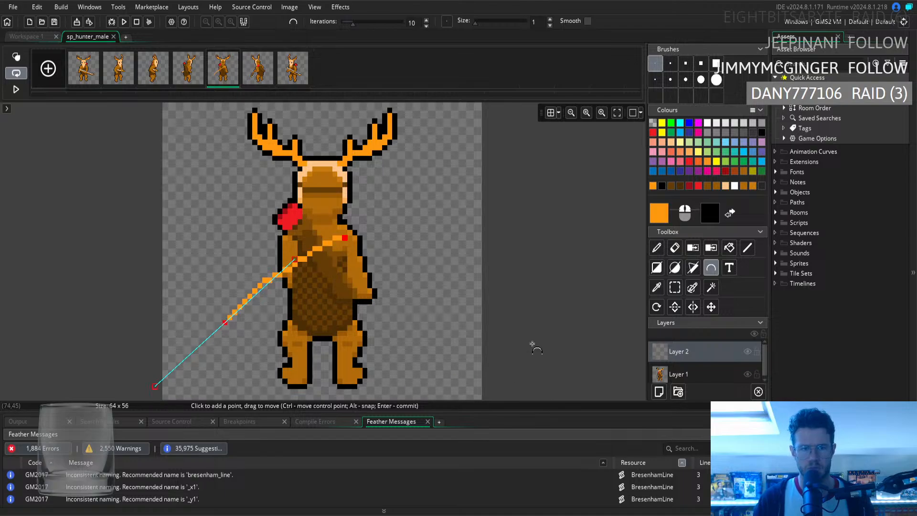
pyautogui.press('Return')
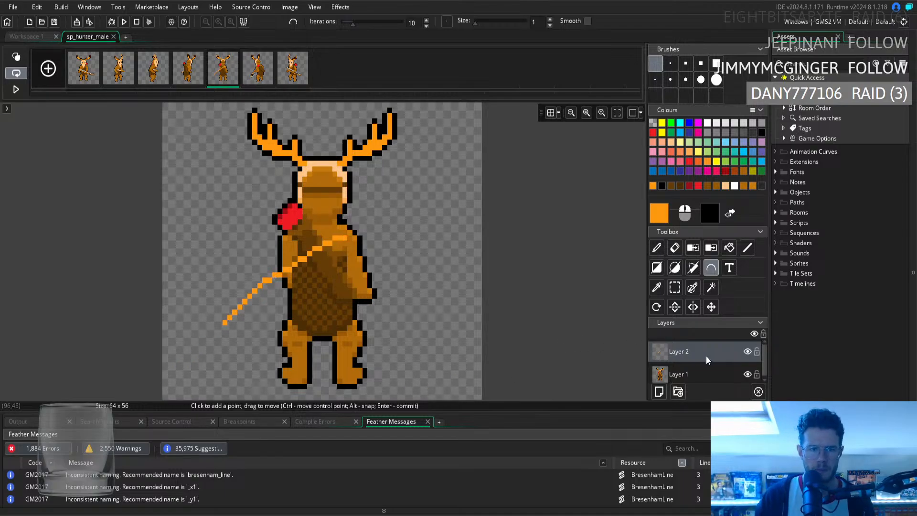
pyautogui.click(712, 307)
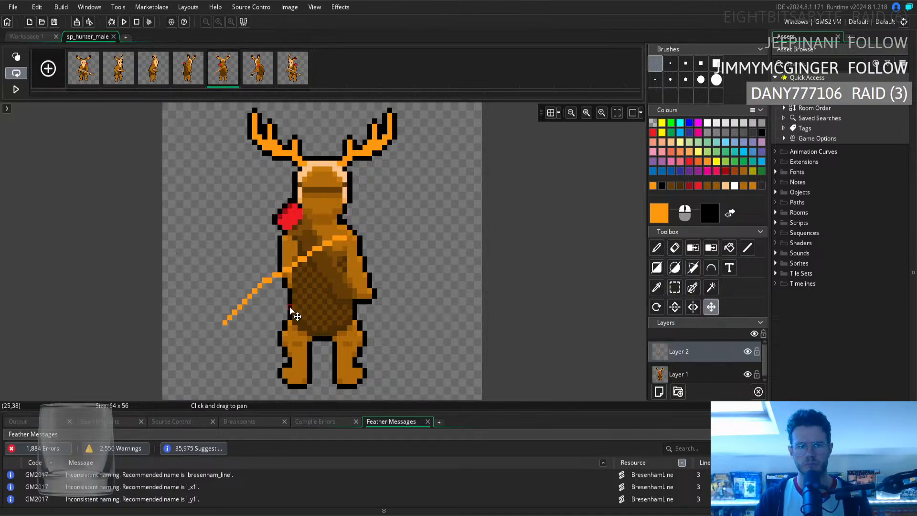
pyautogui.moveTo(271, 286); pyautogui.dragTo(280, 282)
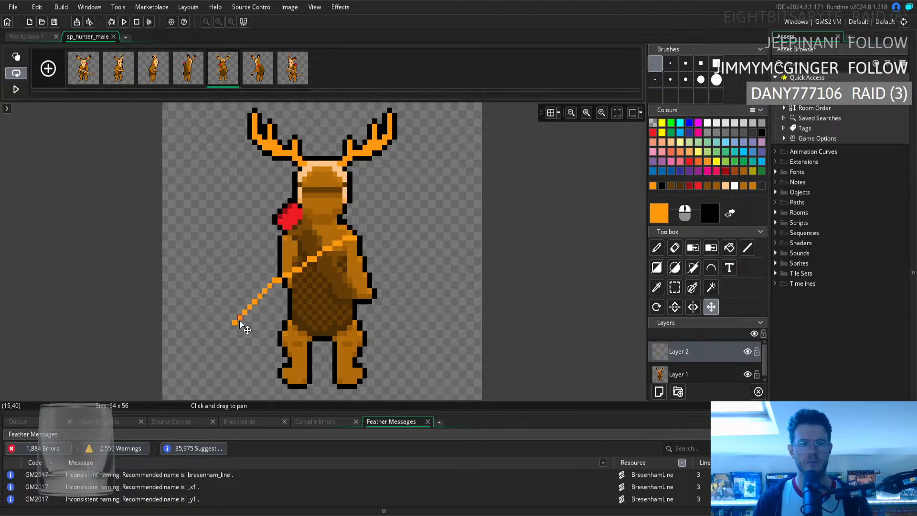
# Try placing Layer 2 behind Layer 1, and undo the reordering, the curve's shift and the curve itself
pyautogui.moveTo(712, 349); pyautogui.dragTo(712, 376)
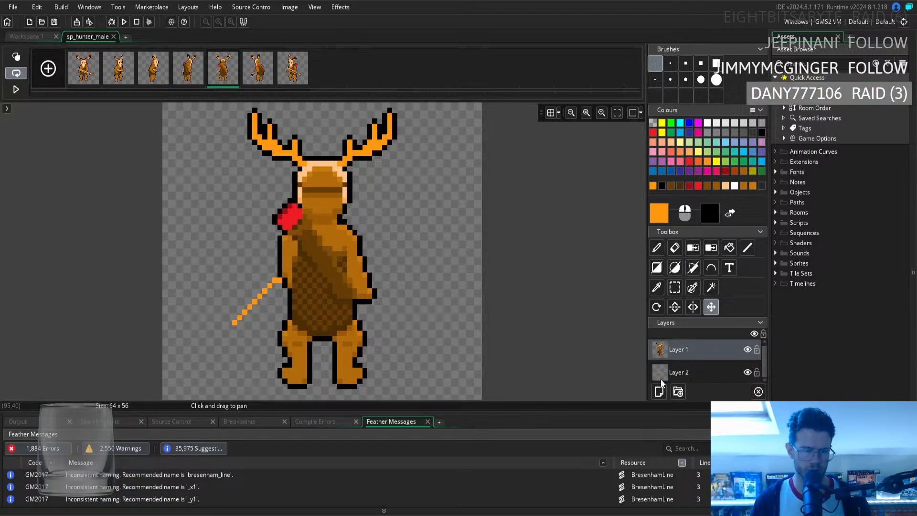
pyautogui.hotkey('ctrl', 'z')
pyautogui.hotkey('ctrl', 'z')
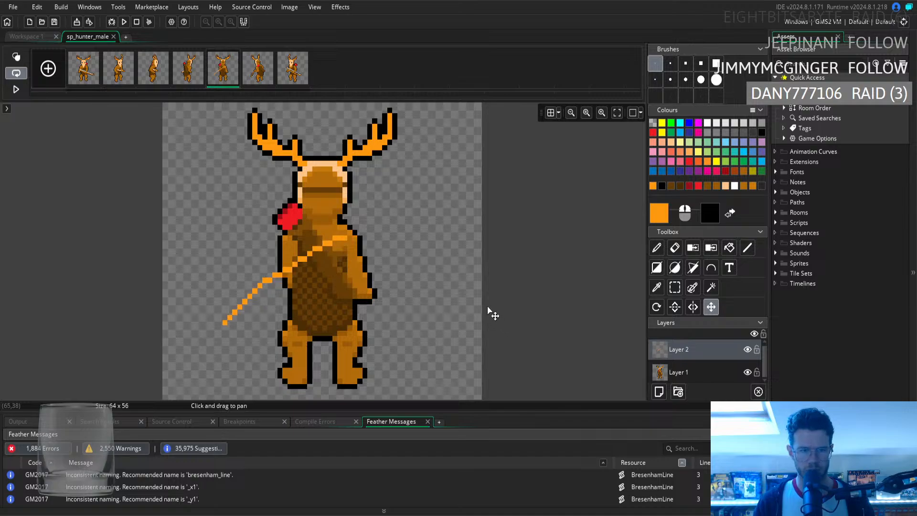
pyautogui.hotkey('ctrl', 'z')
# Draw a more strongly arched orange bow curve on Layer 2 from the right shoulder to the empty area beyond the left arm
pyautogui.click(712, 269)
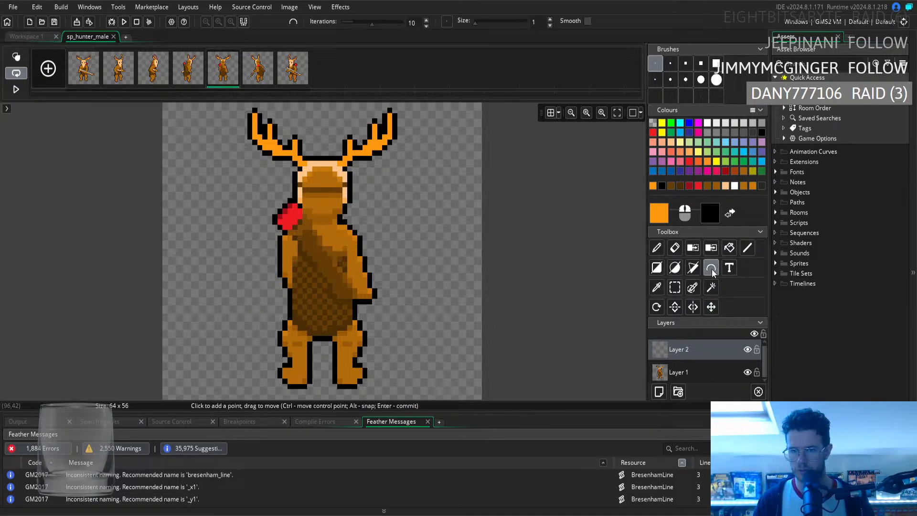
pyautogui.click(351, 237)
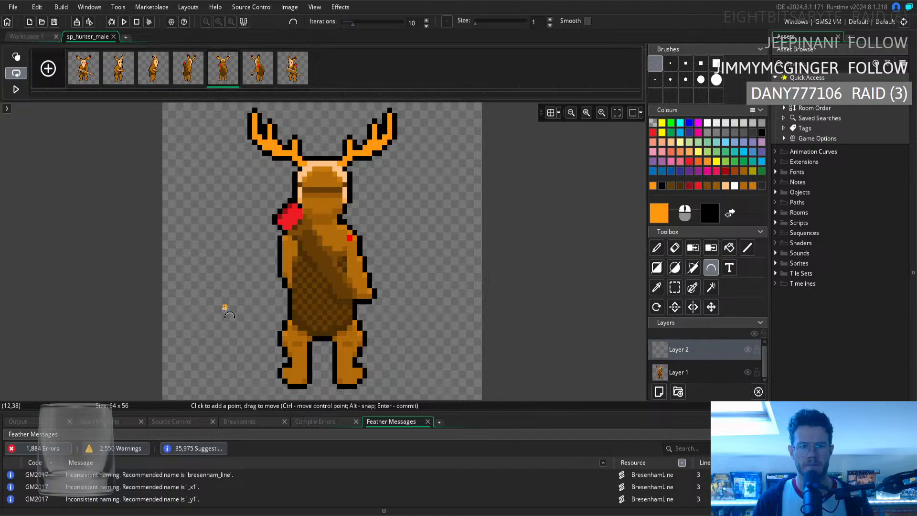
pyautogui.click(220, 309)
pyautogui.moveTo(220, 309); pyautogui.dragTo(146, 385)
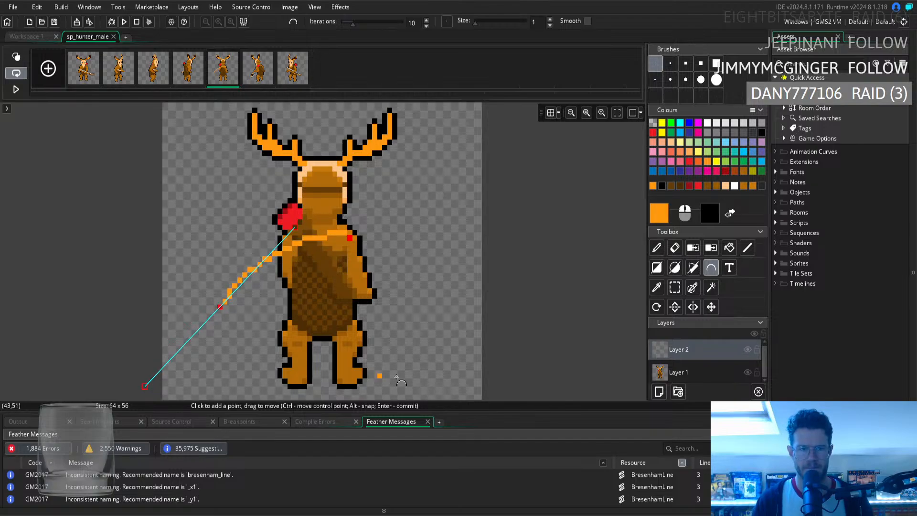
pyautogui.press('Return')
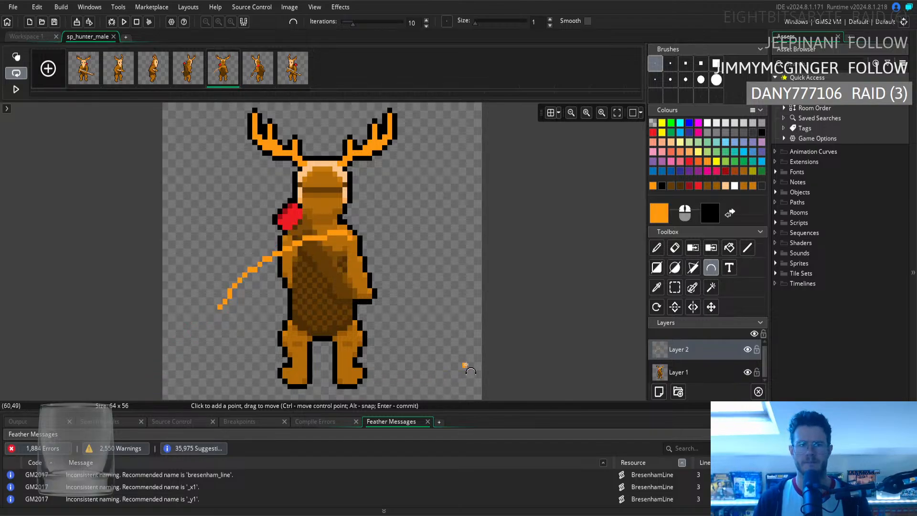
# Move the orange bow curve on Layer 2 down and slightly right so it crosses the figure's left hand
pyautogui.click(711, 308)
pyautogui.moveTo(272, 265); pyautogui.dragTo(282, 293)
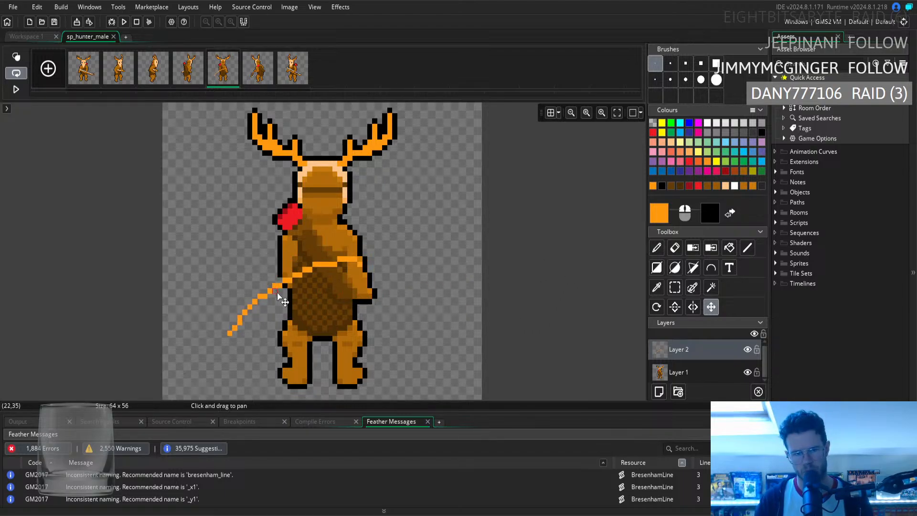
pyautogui.moveTo(275, 289); pyautogui.dragTo(282, 284)
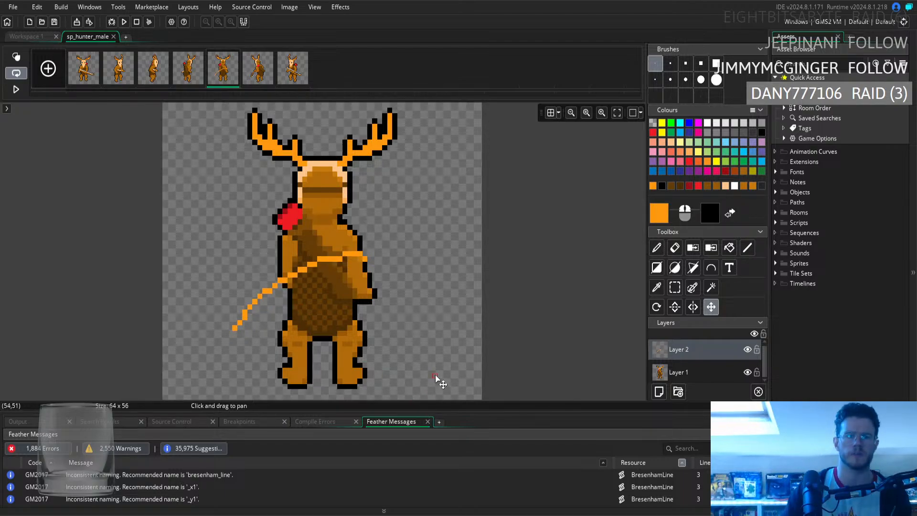
# Try trimming the orange bow curve on Layer 2 by deleting the part that overlaps the body
pyautogui.click(679, 289)
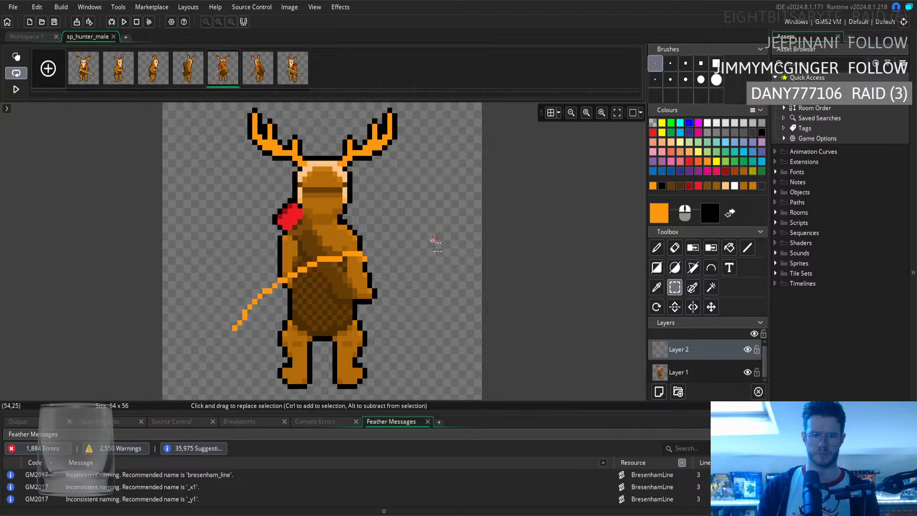
pyautogui.moveTo(436, 238); pyautogui.dragTo(286, 310)
pyautogui.press('Delete')
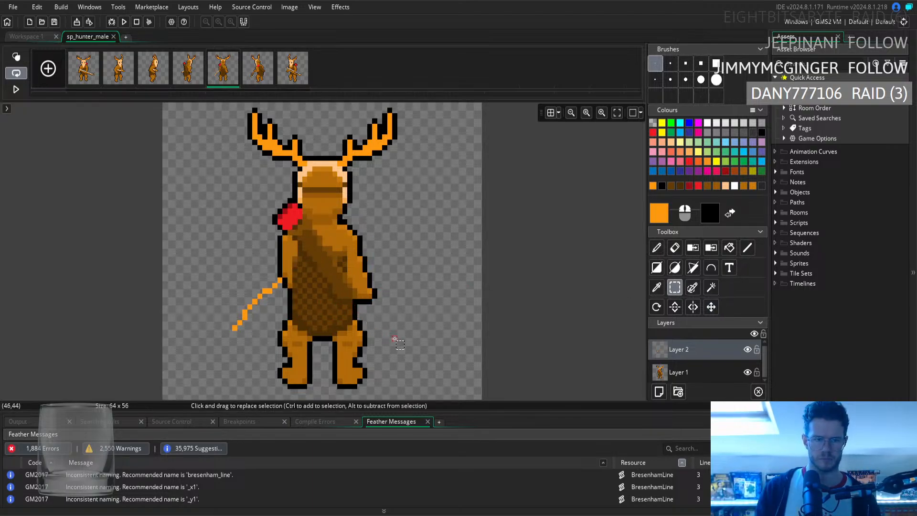
pyautogui.hotkey('ctrl', 'z')
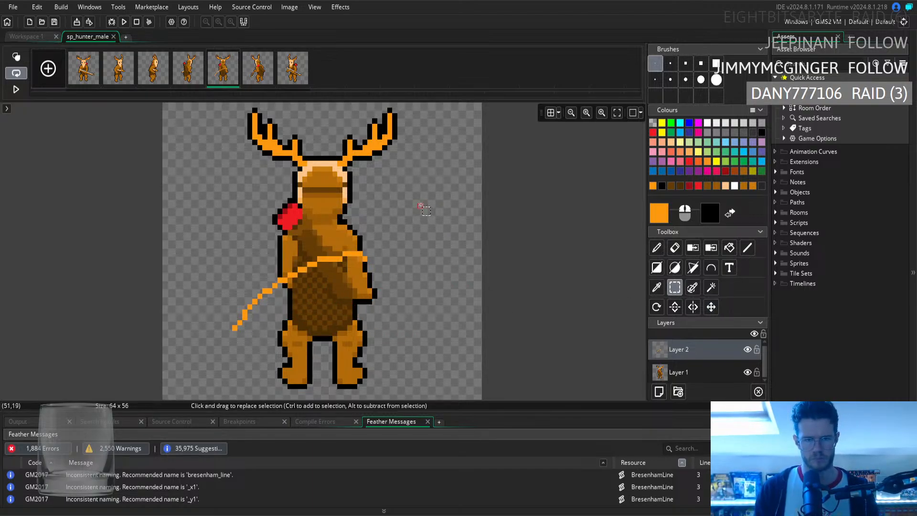
pyautogui.moveTo(424, 201); pyautogui.dragTo(292, 329)
pyautogui.press('Delete')
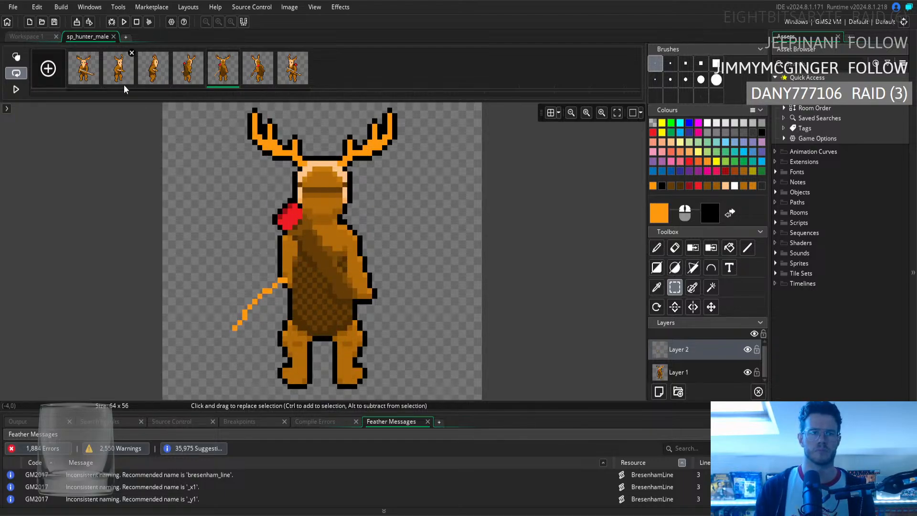
pyautogui.click(86, 80)
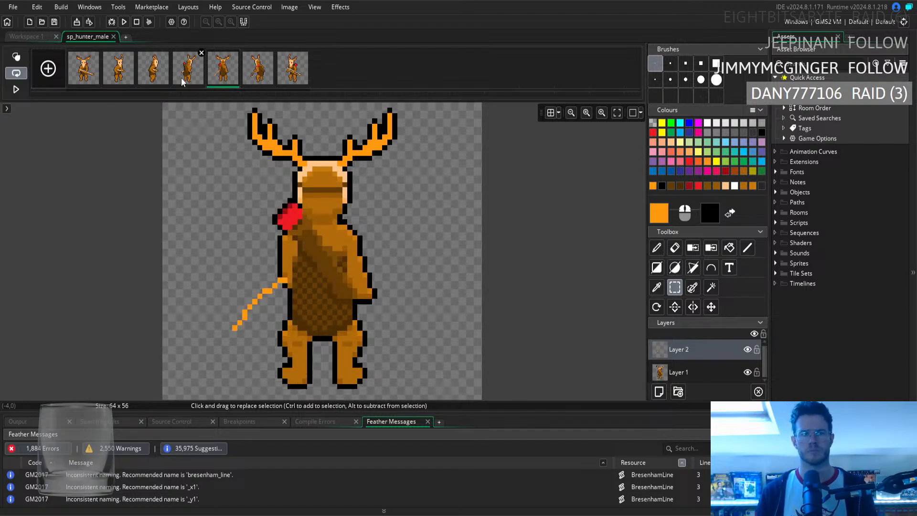
pyautogui.click(224, 79)
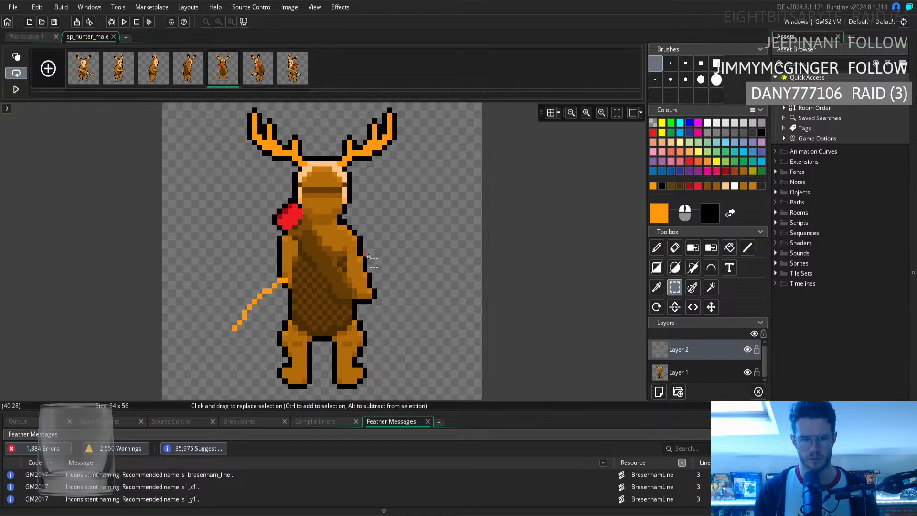
pyautogui.moveTo(437, 235); pyautogui.dragTo(282, 310)
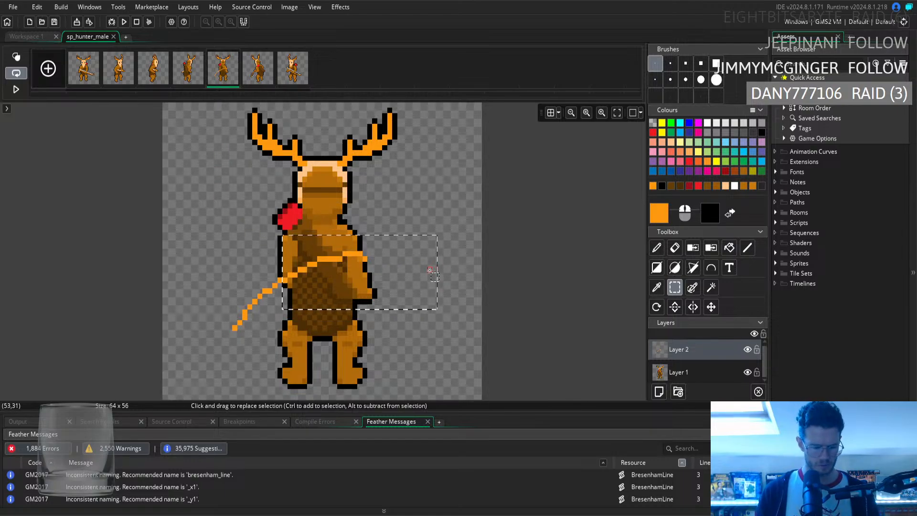
pyautogui.click(548, 251)
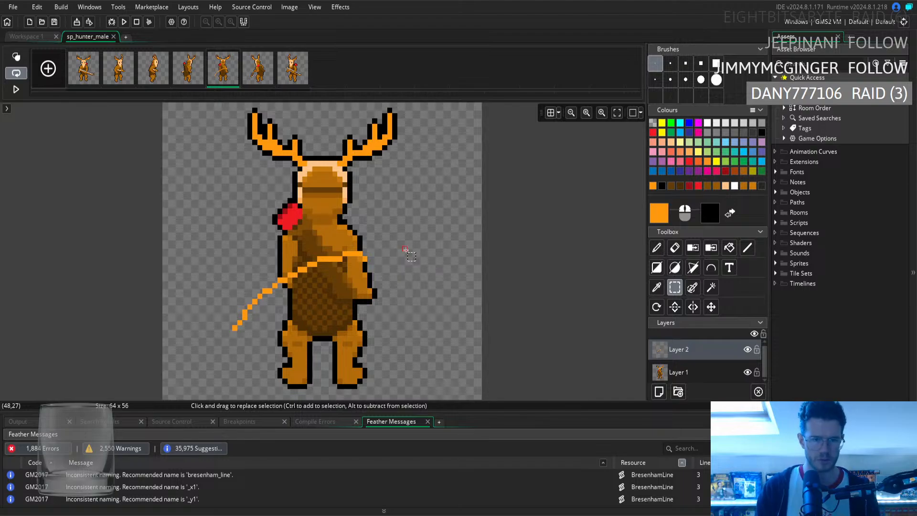
pyautogui.hotkey('ctrl', 'z')
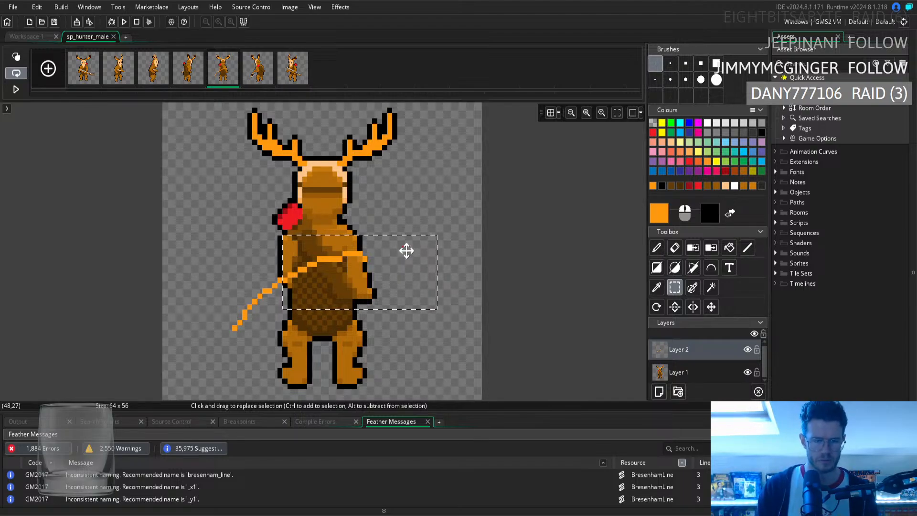
pyautogui.press('Delete')
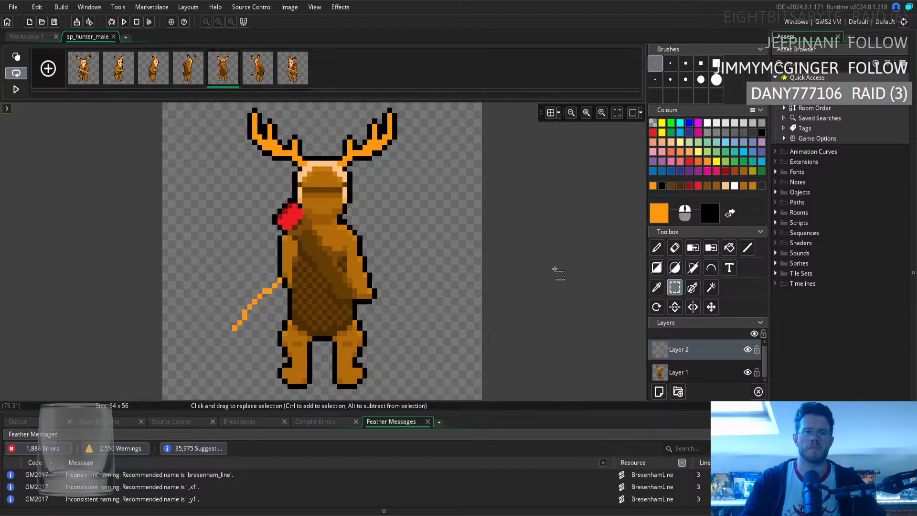
# Compare the bow's position in the first four frames, and undo the fifth frame's trimming, shift and orange curve on Layer 2
pyautogui.click(86, 77)
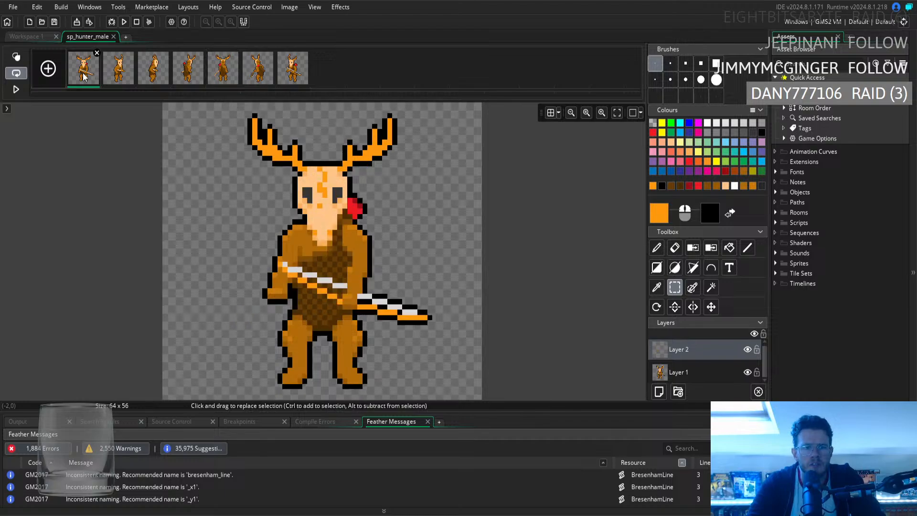
pyautogui.click(133, 76)
pyautogui.click(153, 75)
pyautogui.click(188, 75)
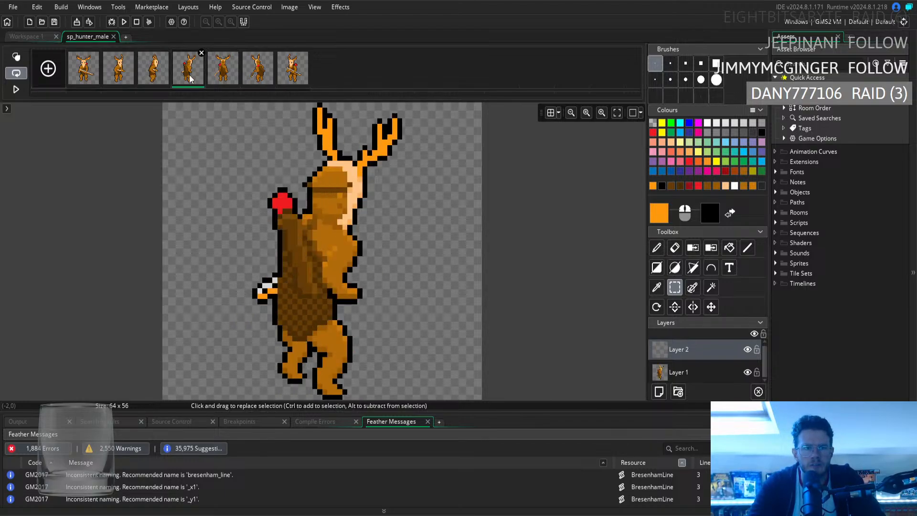
pyautogui.click(221, 74)
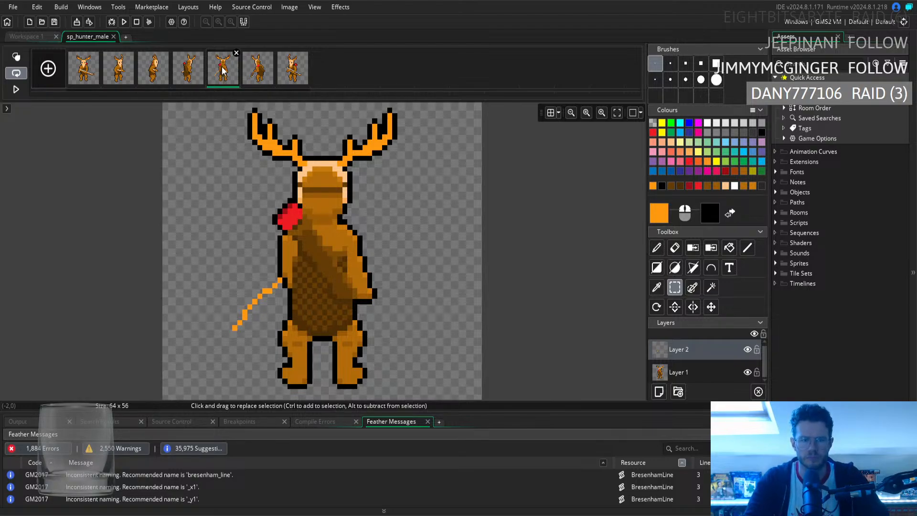
pyautogui.hotkey('ctrl', 'z')
pyautogui.hotkey('ctrl', 'z')
pyautogui.hotkey('ctrl', 'z')
pyautogui.hotkey('ctrl', 'z')
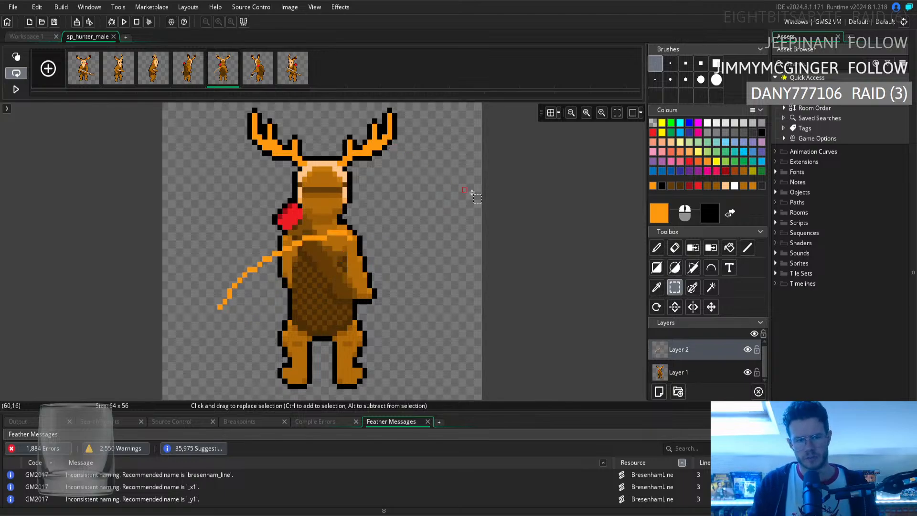
# Draw a flatter orange bow curve on Layer 2 from the right arm across the back to the empty area beyond the left arm
pyautogui.click(711, 267)
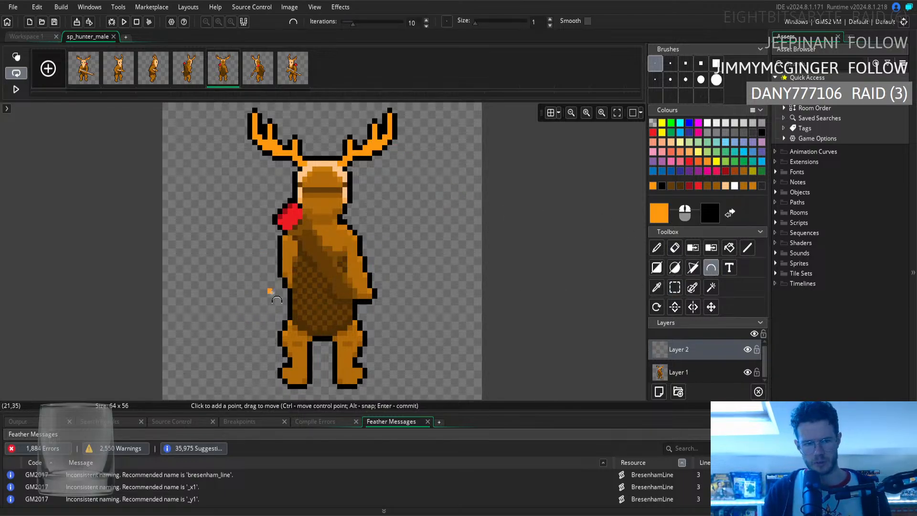
pyautogui.click(350, 253)
pyautogui.moveTo(229, 308); pyautogui.dragTo(200, 339)
pyautogui.press('Return')
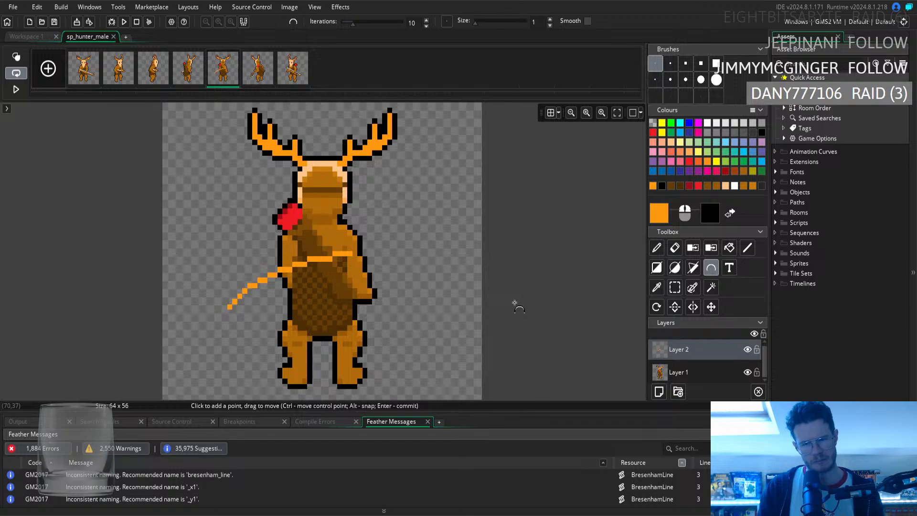
# Move the orange bow curve about two pixels down and preview it behind Layer 1
pyautogui.click(711, 306)
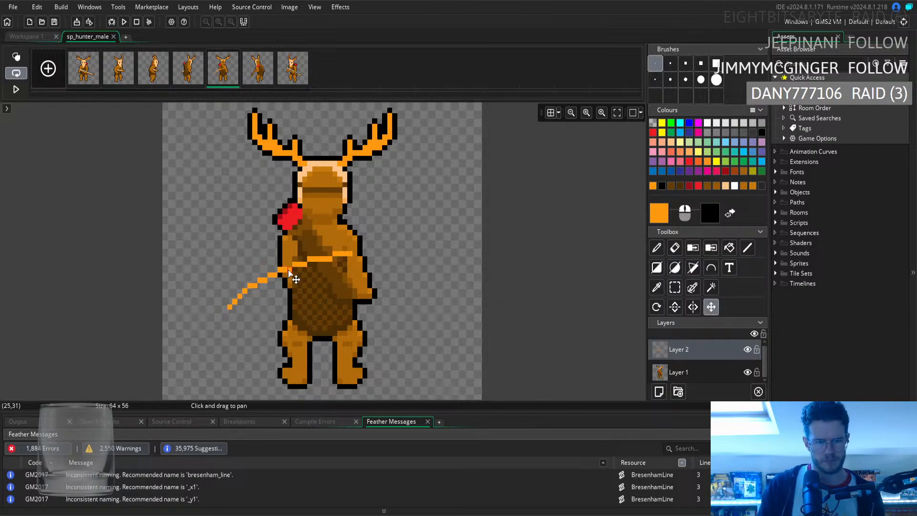
pyautogui.moveTo(290, 272); pyautogui.dragTo(295, 288)
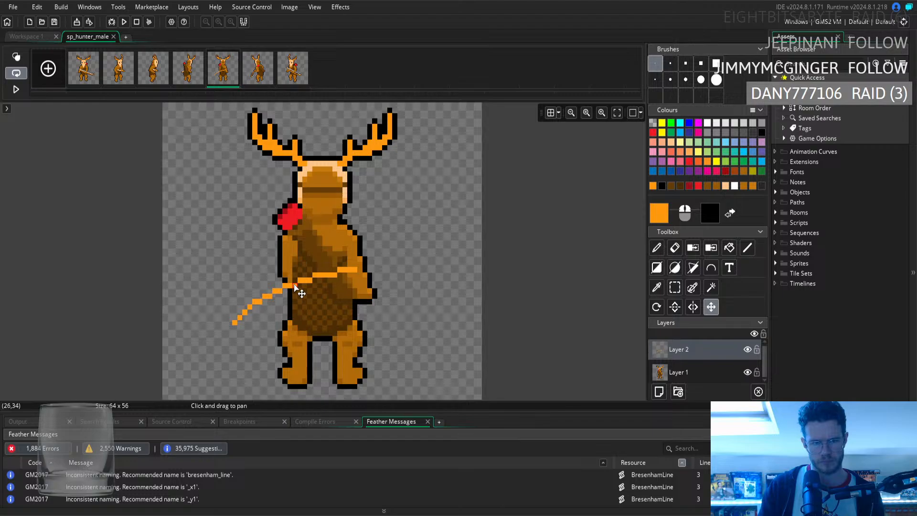
pyautogui.moveTo(295, 285); pyautogui.dragTo(289, 283)
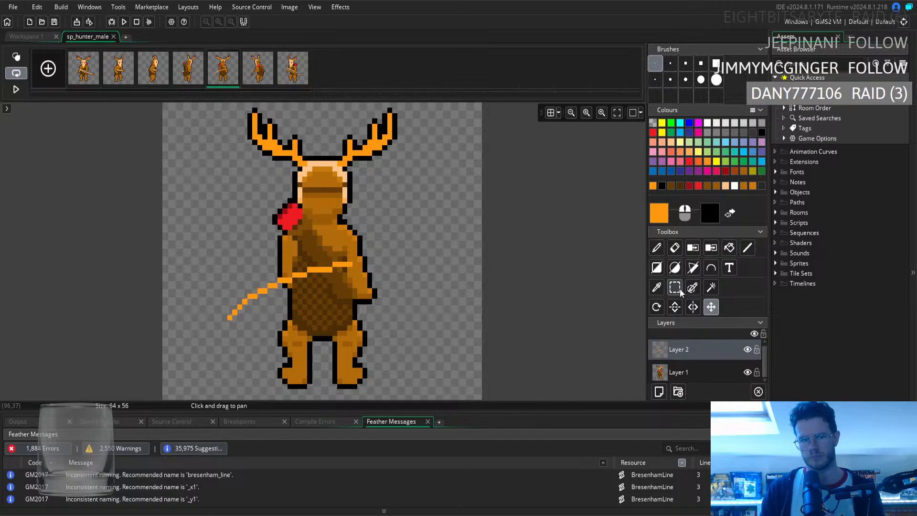
pyautogui.moveTo(695, 348); pyautogui.dragTo(696, 379)
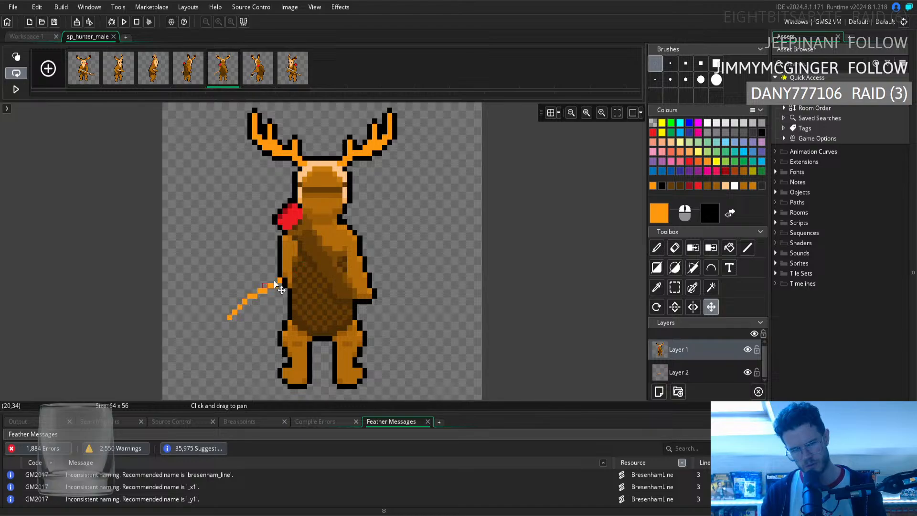
pyautogui.moveTo(695, 374); pyautogui.dragTo(695, 351)
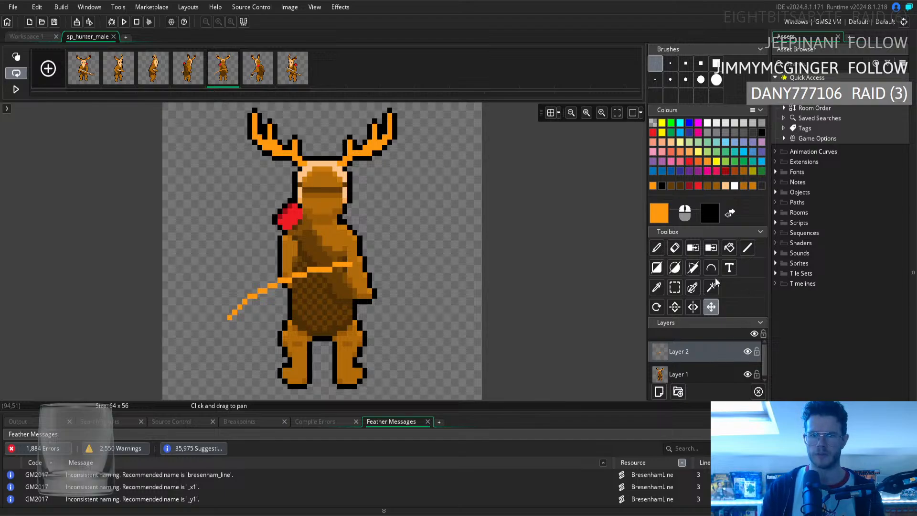
# Sample the fourth frame's light grey bowstring colour and draw a straight string between the orange curve's ends on the fifth frame's Layer 2
pyautogui.click(747, 249)
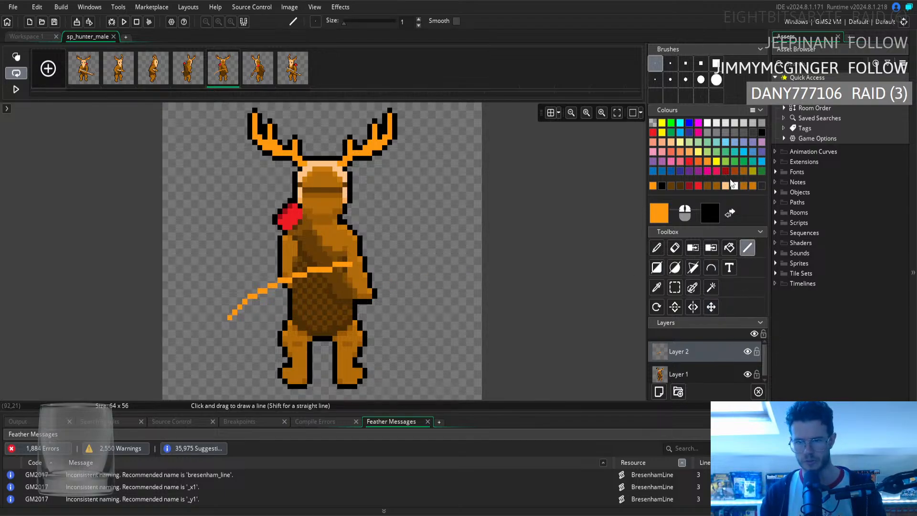
pyautogui.click(656, 288)
pyautogui.click(196, 78)
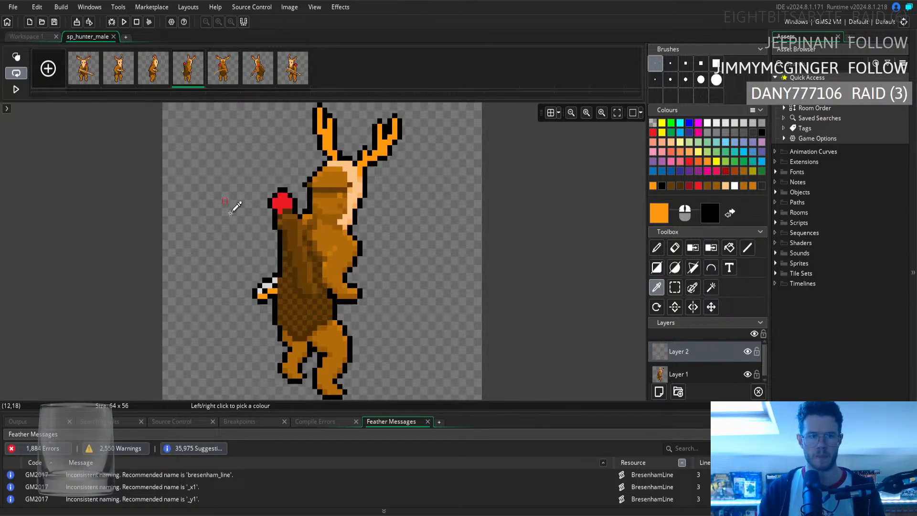
pyautogui.click(266, 264)
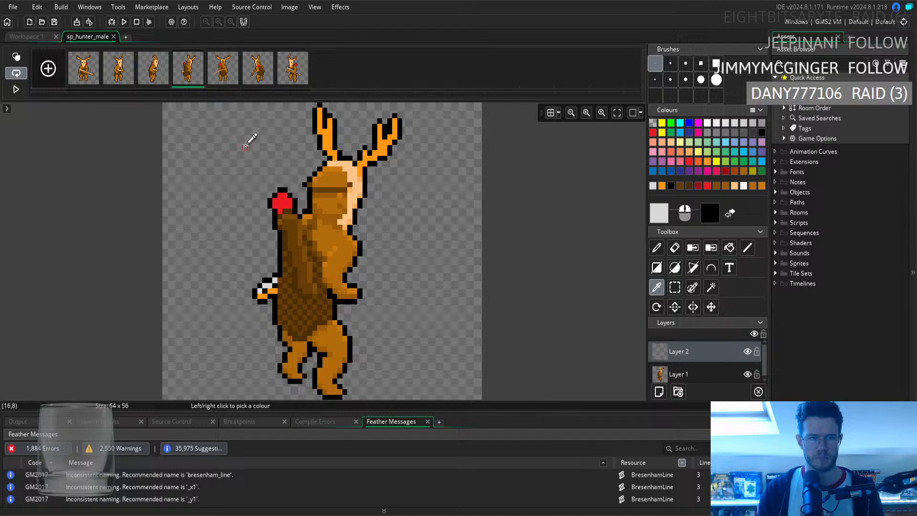
pyautogui.click(224, 82)
pyautogui.click(748, 248)
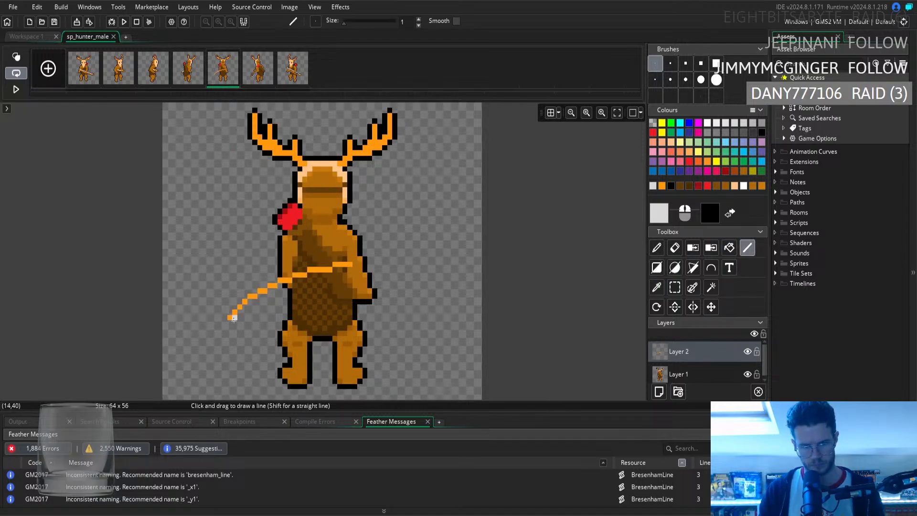
pyautogui.moveTo(234, 318); pyautogui.dragTo(345, 269)
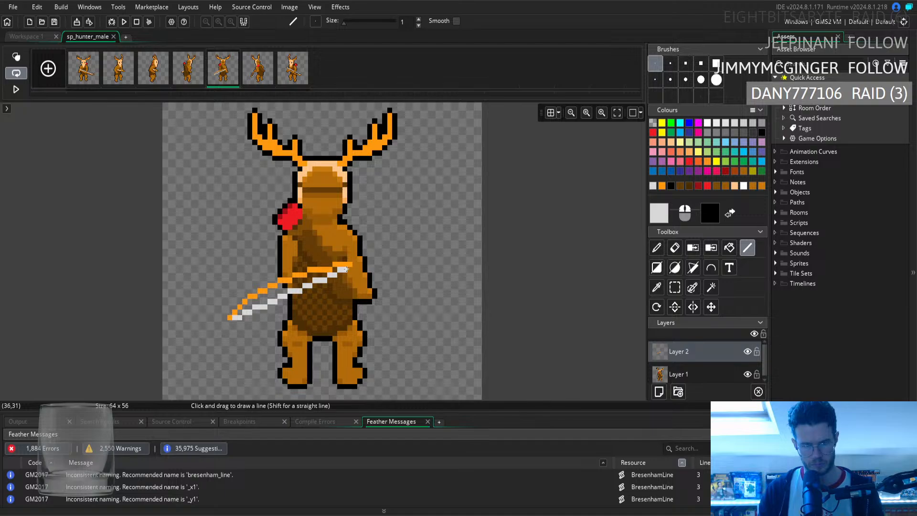
# Place Layer 2 behind Layer 1 so the body covers the bow, and check the sprite in Workspace 1
pyautogui.moveTo(707, 354); pyautogui.dragTo(707, 379)
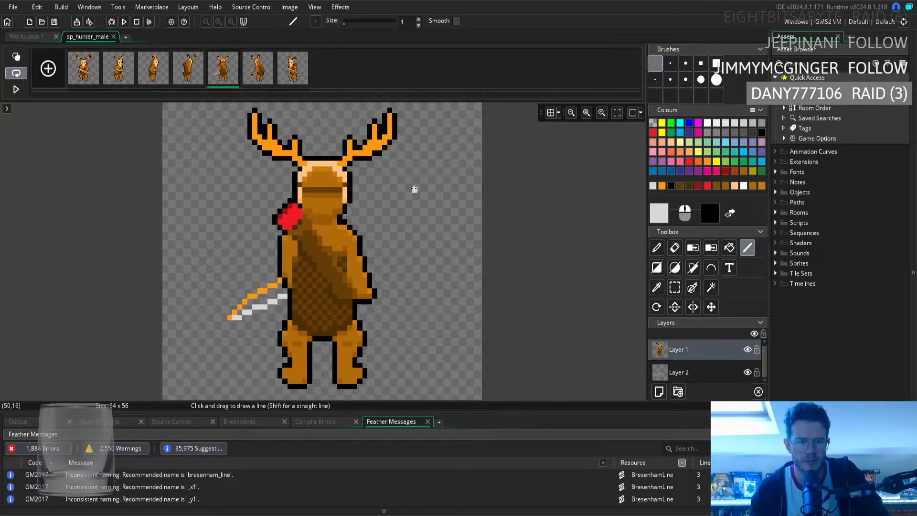
pyautogui.click(39, 36)
pyautogui.click(89, 36)
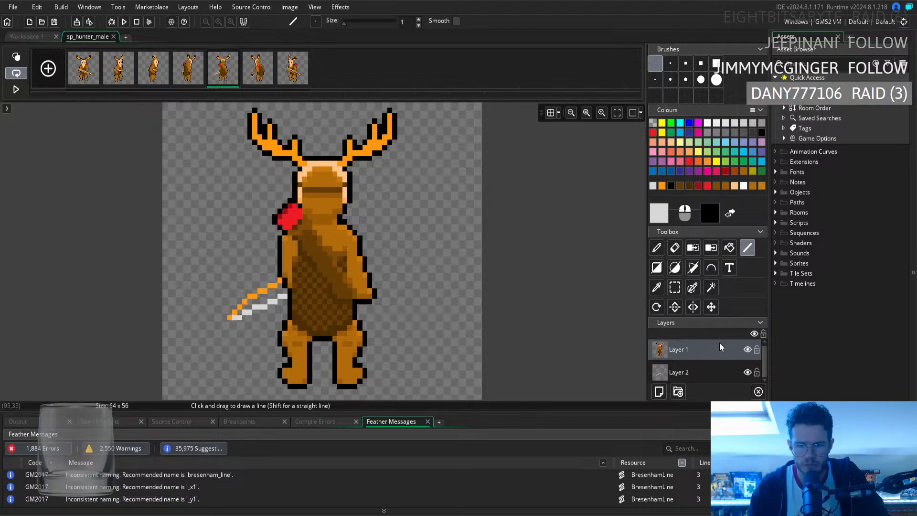
# Erase the outline pixel on Layer 1 where the bowstring meets the body, and open the sprite preview in Workspace 1
pyautogui.click(714, 371)
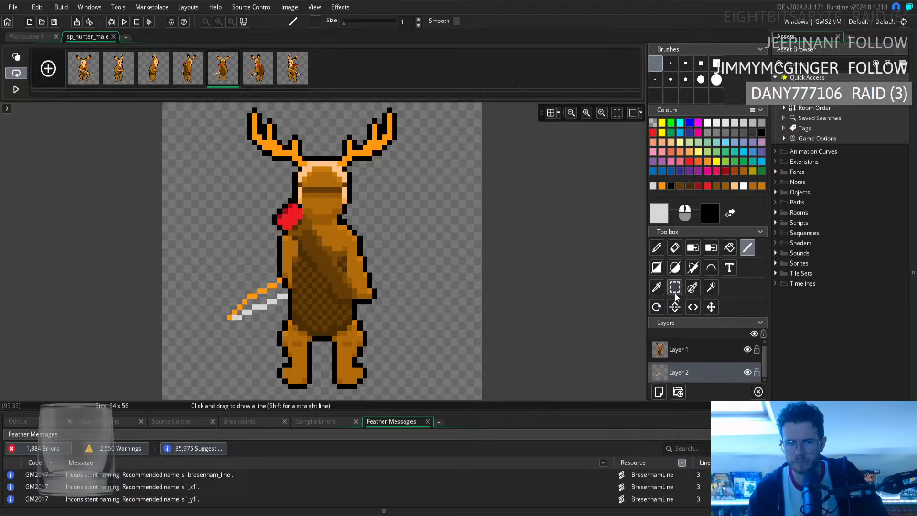
pyautogui.click(701, 352)
pyautogui.click(675, 248)
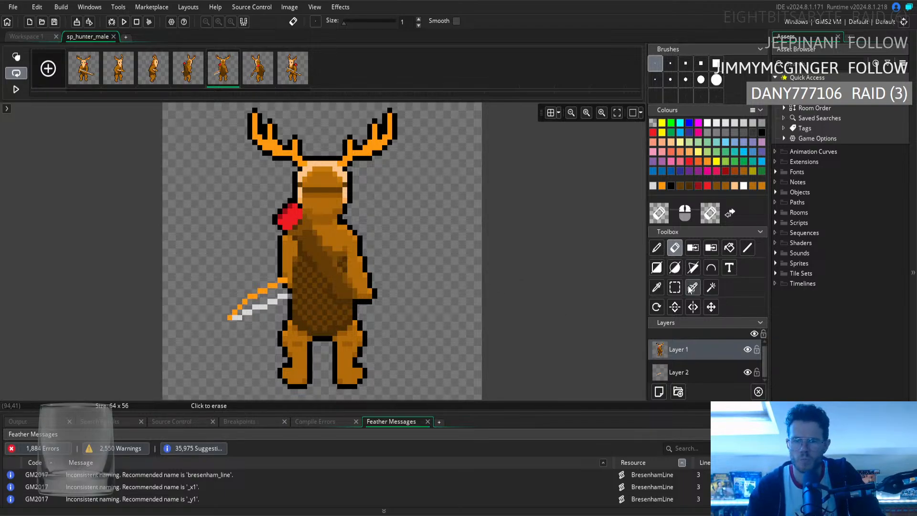
pyautogui.click(701, 371)
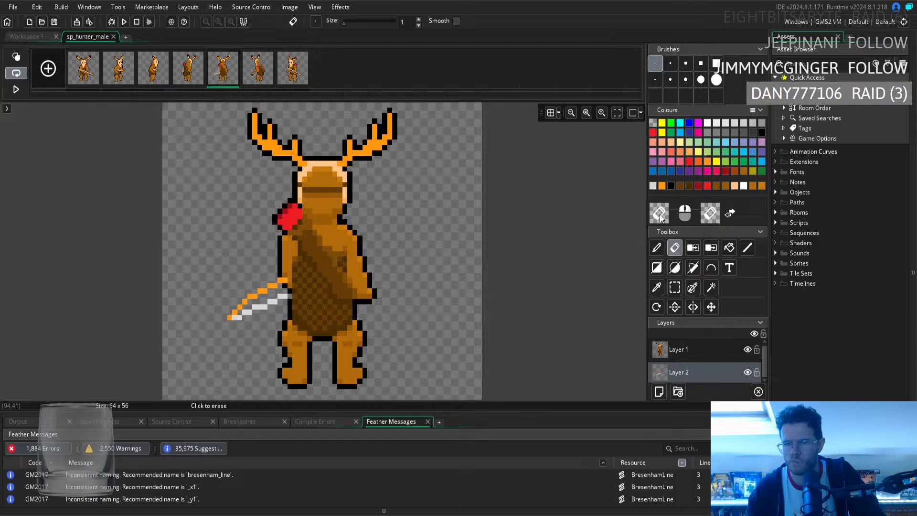
pyautogui.click(657, 247)
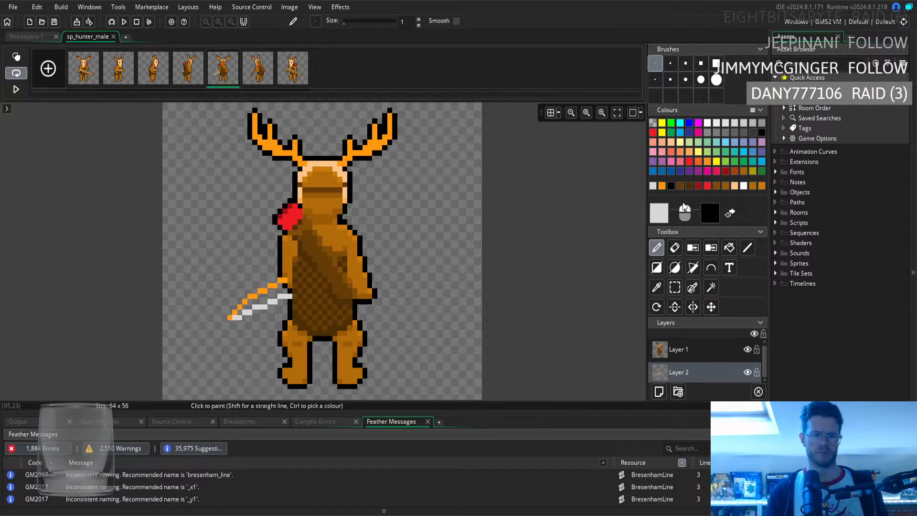
pyautogui.hotkey('ctrl', 'z')
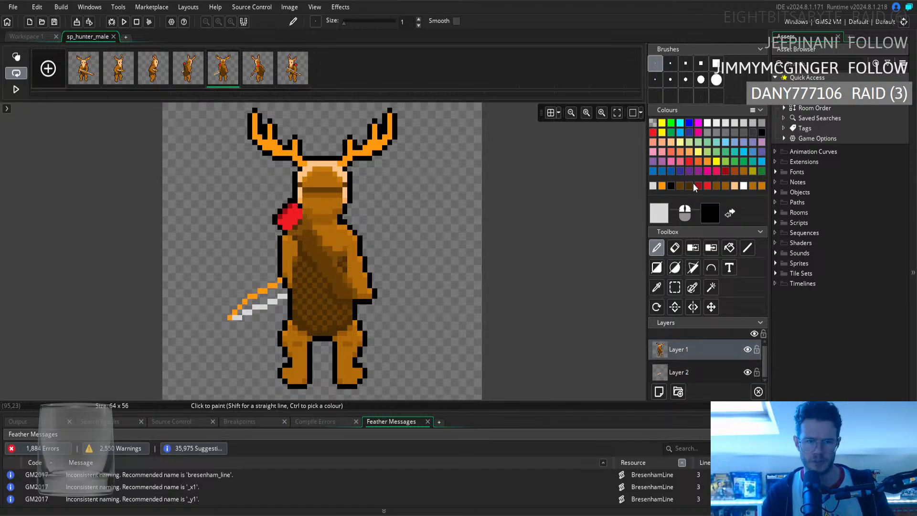
pyautogui.click(681, 247)
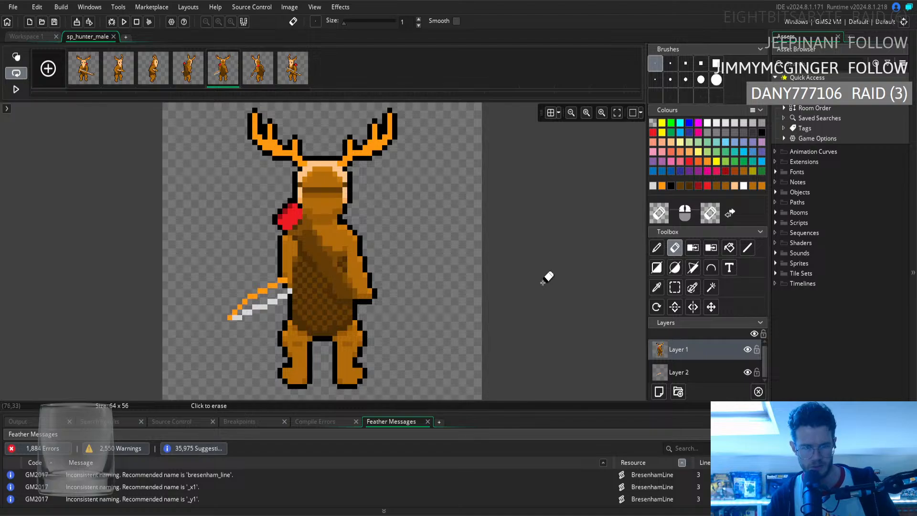
pyautogui.click(34, 37)
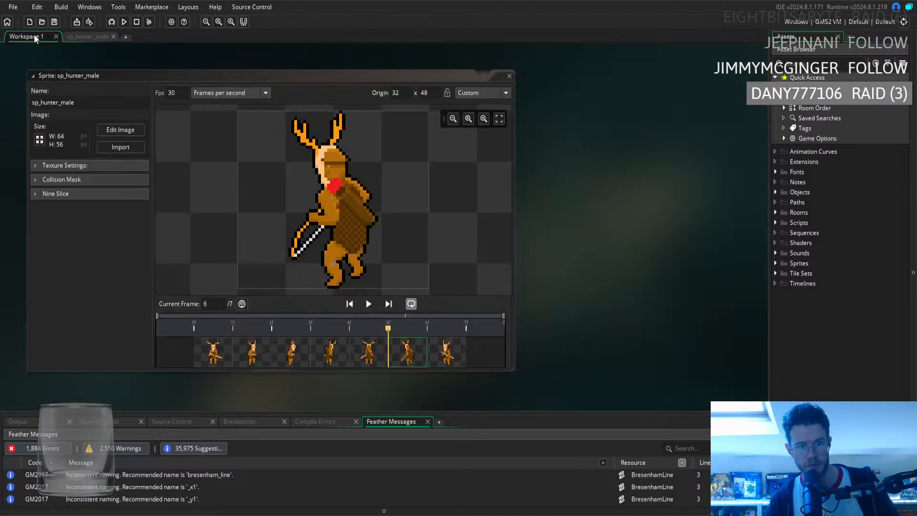
# Step back and forth through the sprite preview's frames to examine how the fifth frame's bow fits the neighbouring views
pyautogui.click(383, 356)
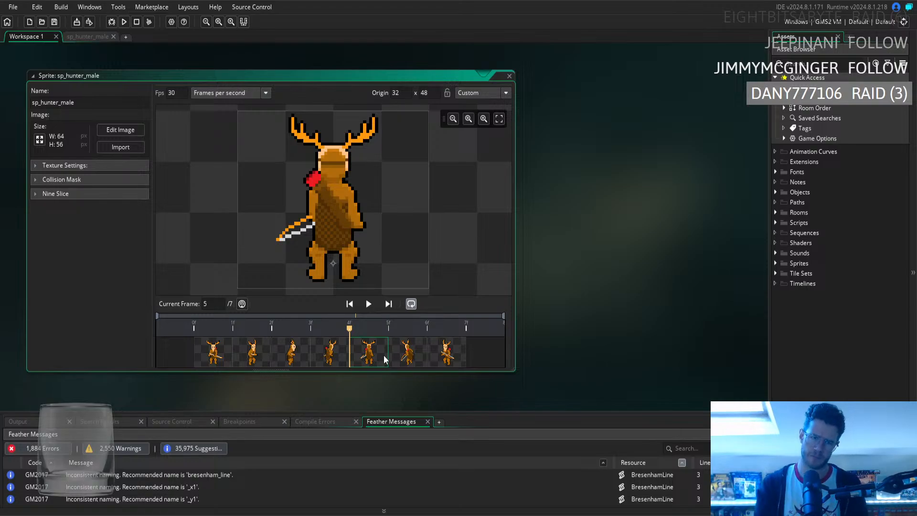
pyautogui.press('Left')
pyautogui.press('Right')
pyautogui.press('Left')
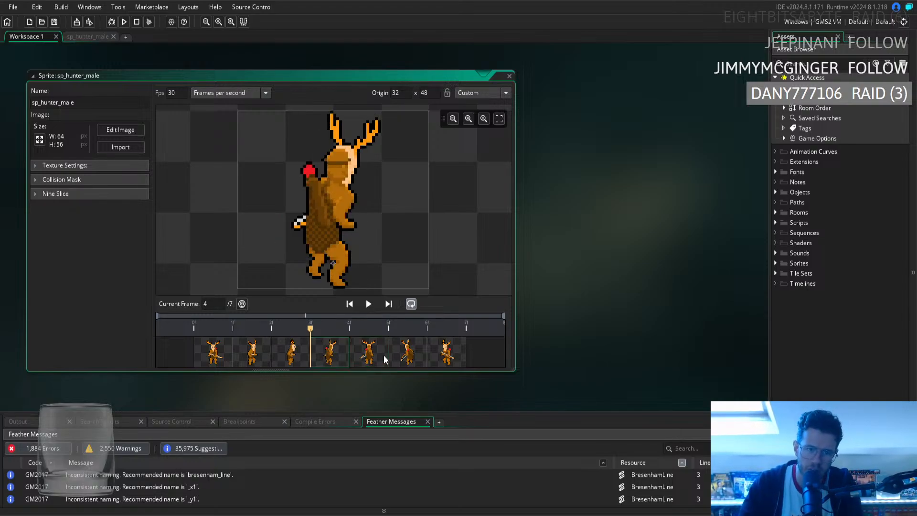
pyautogui.press('Right')
pyautogui.press('Left')
pyautogui.press('Left')
pyautogui.press('Left')
pyautogui.press('Left')
pyautogui.press('Right')
pyautogui.press('Right')
pyautogui.press('Right')
pyautogui.press('Right')
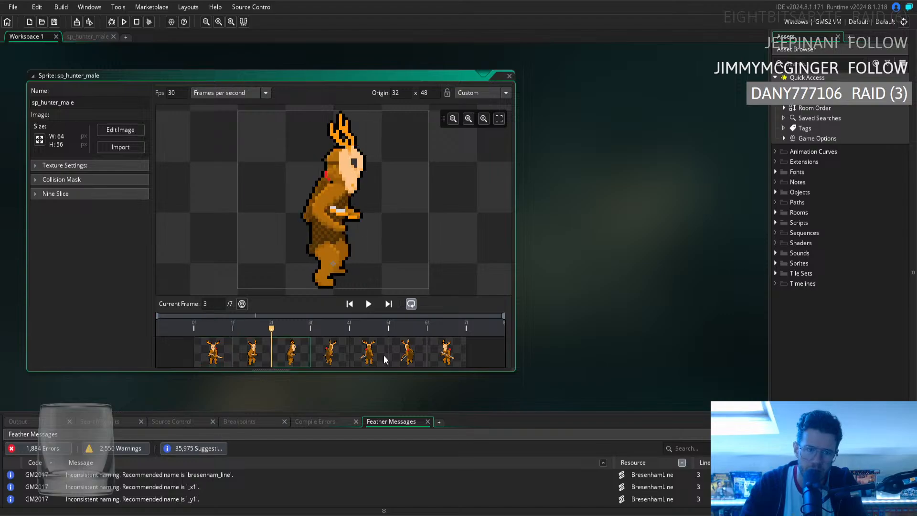
pyautogui.press('Right')
pyautogui.press('Left')
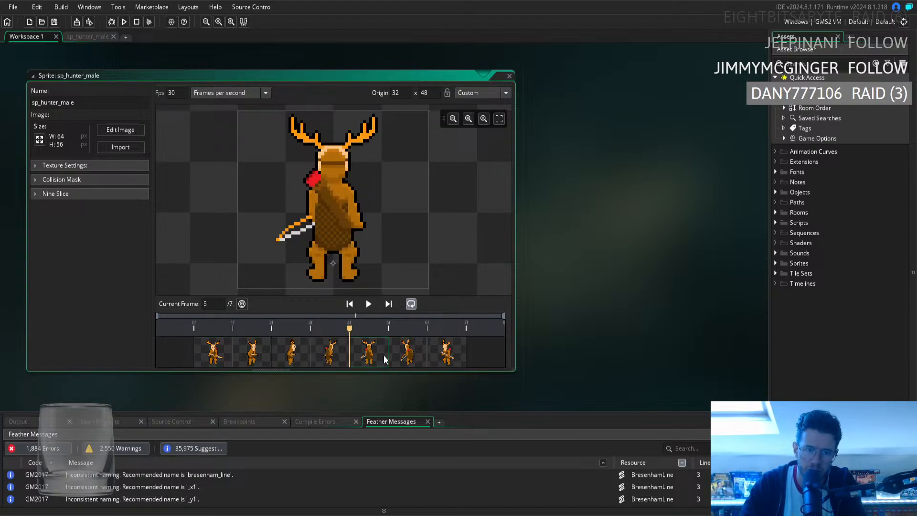
pyautogui.press('Right')
pyautogui.press('Left')
pyautogui.press('Left')
pyautogui.press('Right')
pyautogui.press('Right')
pyautogui.press('Right')
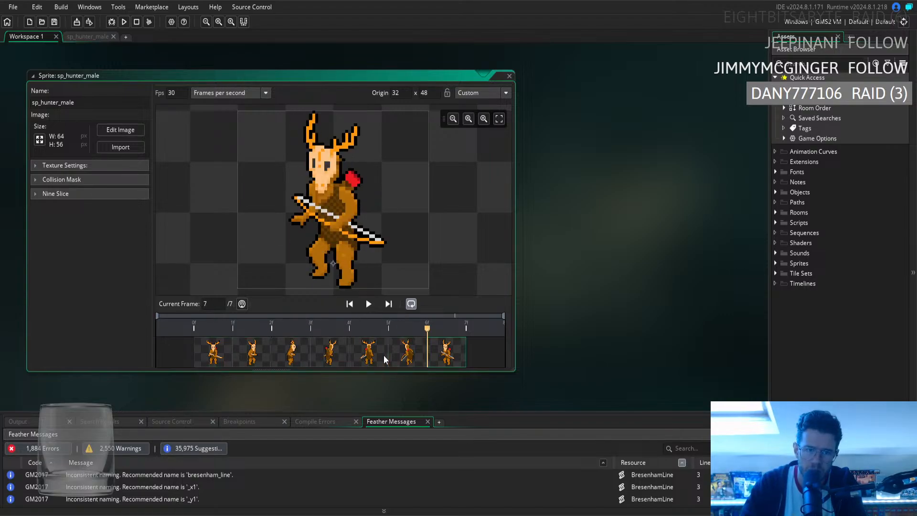
pyautogui.press('Left')
pyautogui.press('Left')
pyautogui.press('Left')
pyautogui.press('Left')
pyautogui.press('Left')
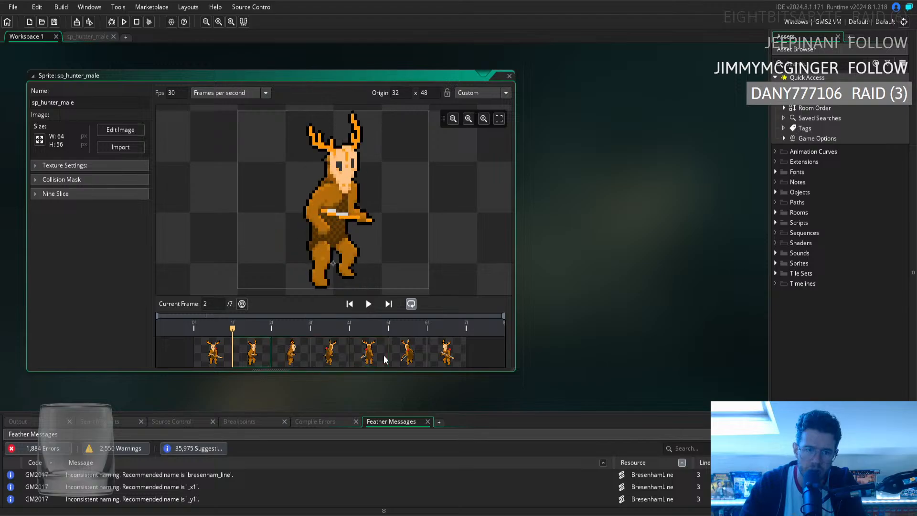
pyautogui.press('Right')
pyautogui.press('Right')
pyautogui.press('Right')
pyautogui.press('Left')
pyautogui.press('Left')
pyautogui.press('Left')
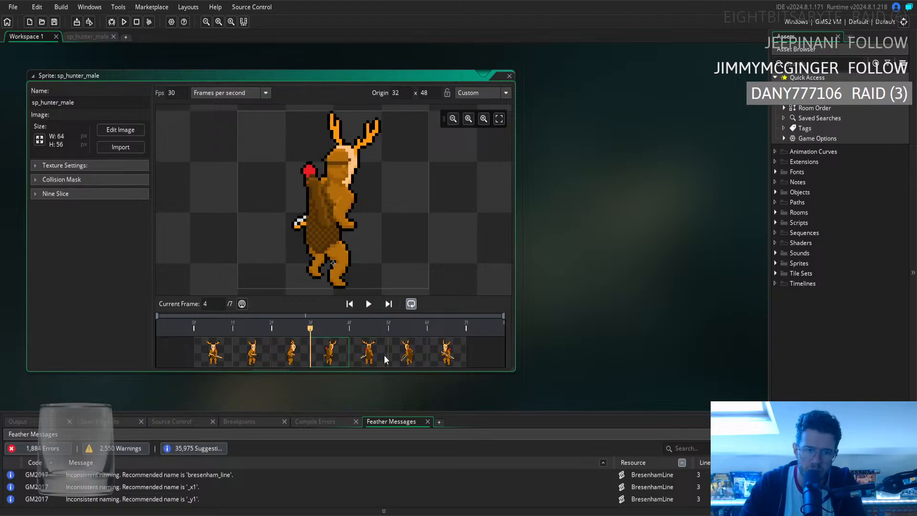
pyautogui.press('Right')
pyautogui.press('Right')
pyautogui.press('Right')
pyautogui.press('Right')
pyautogui.press('Left')
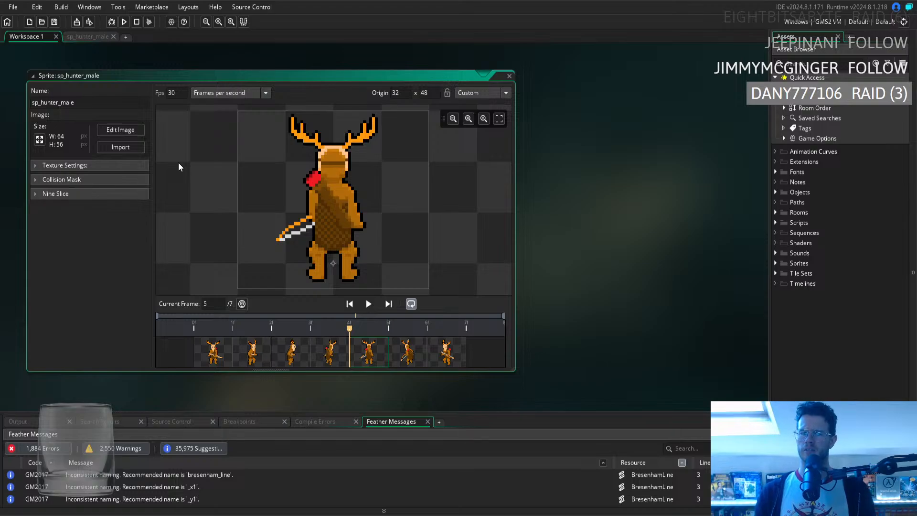
# Reopen the sp_hunter_male image and sample the black body outline colour from Layer 1 of the fifth frame
pyautogui.click(83, 38)
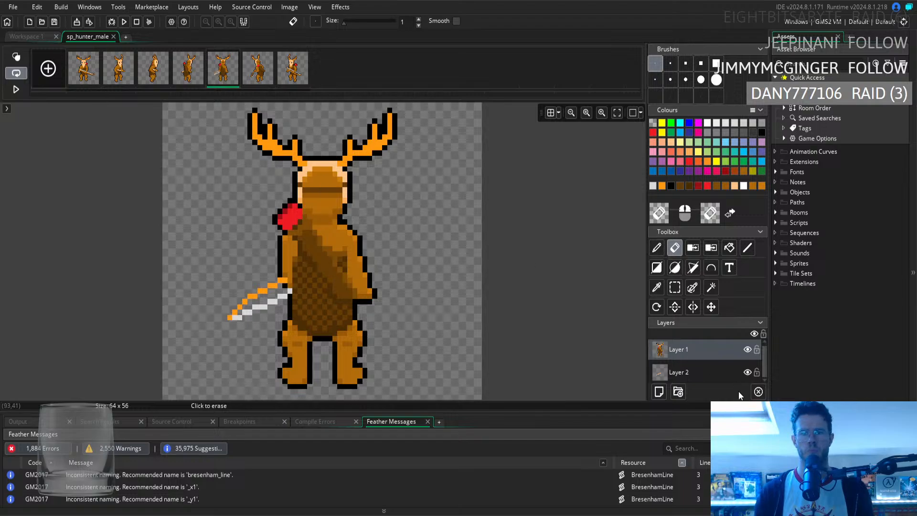
pyautogui.click(710, 375)
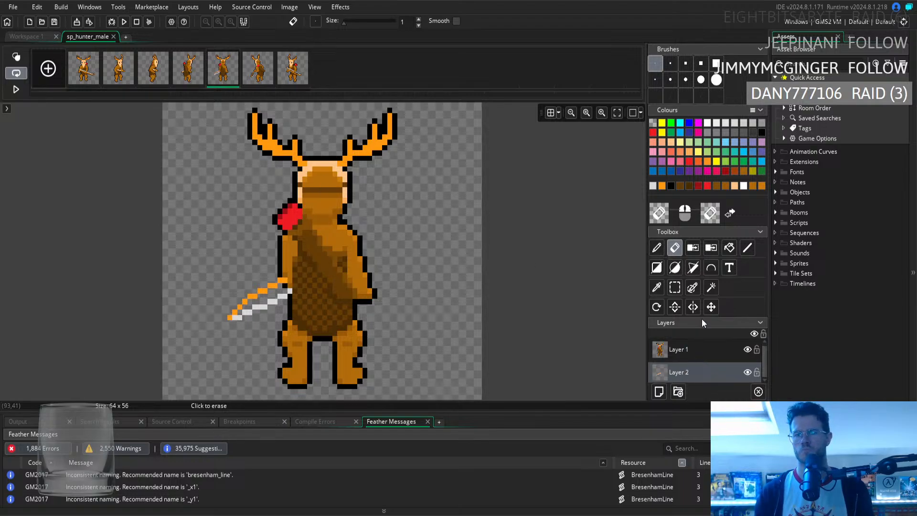
pyautogui.click(748, 350)
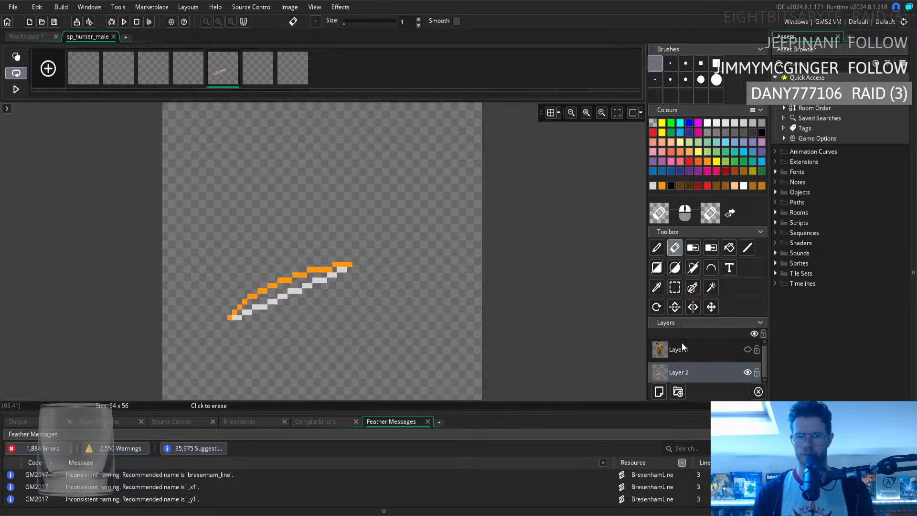
pyautogui.click(712, 351)
pyautogui.click(748, 350)
pyautogui.click(657, 287)
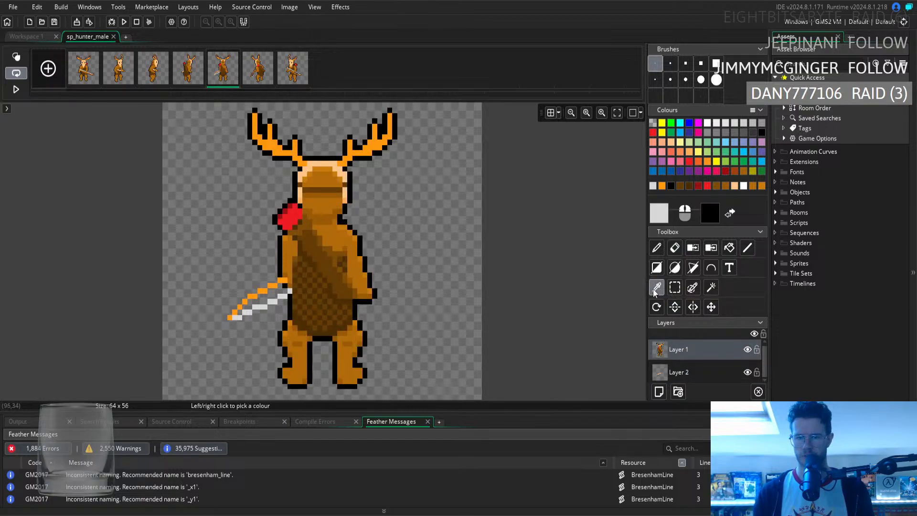
pyautogui.click(285, 251)
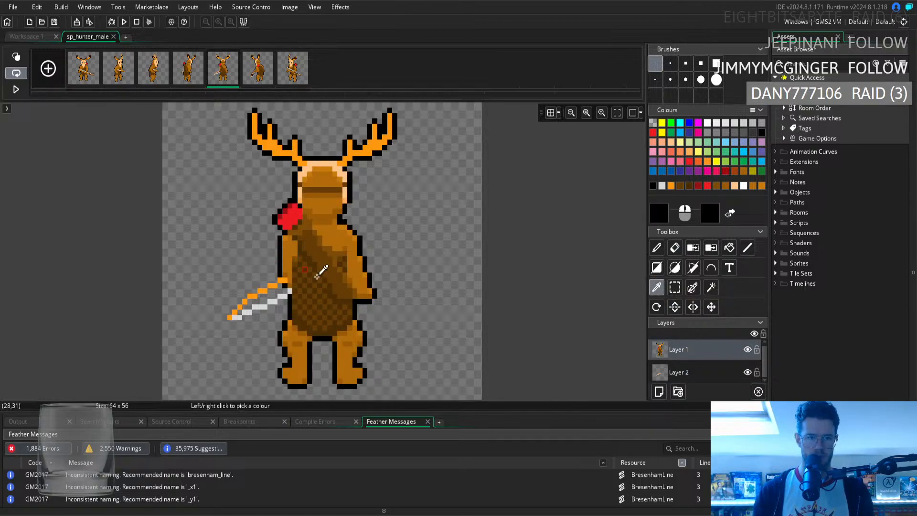
# Hide Layer 1 and draw a one-pixel black outline under the visible part of the bowstring on Layer 2
pyautogui.click(712, 372)
pyautogui.click(747, 349)
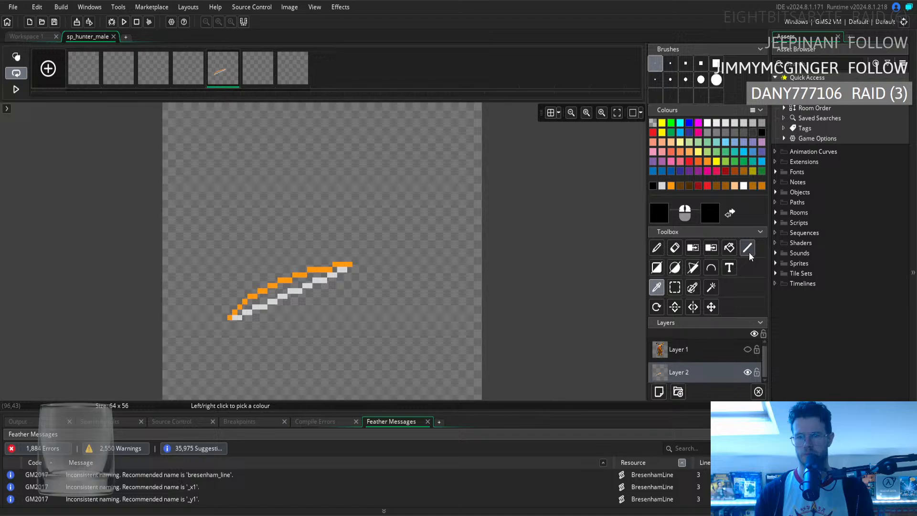
pyautogui.click(657, 247)
pyautogui.moveTo(231, 319); pyautogui.dragTo(300, 296)
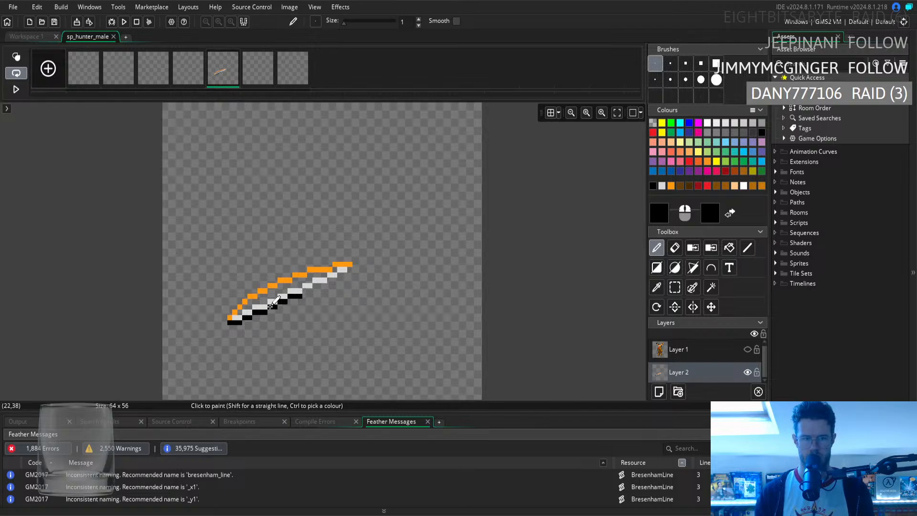
# Outline the orange bow's upper edge and fill the gap to the string in black, then show Layer 1 and preview it in Workspace 1
pyautogui.moveTo(225, 316); pyautogui.dragTo(285, 274)
pyautogui.click(270, 280)
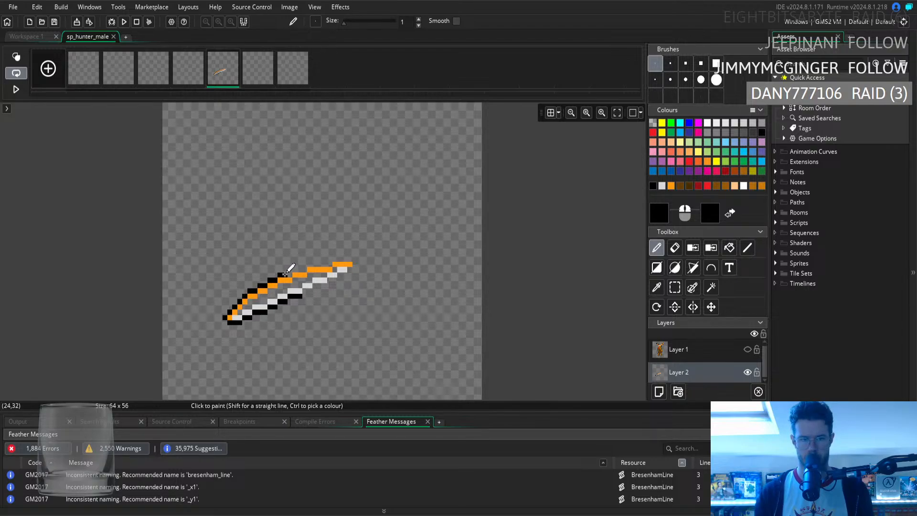
pyautogui.click(288, 274)
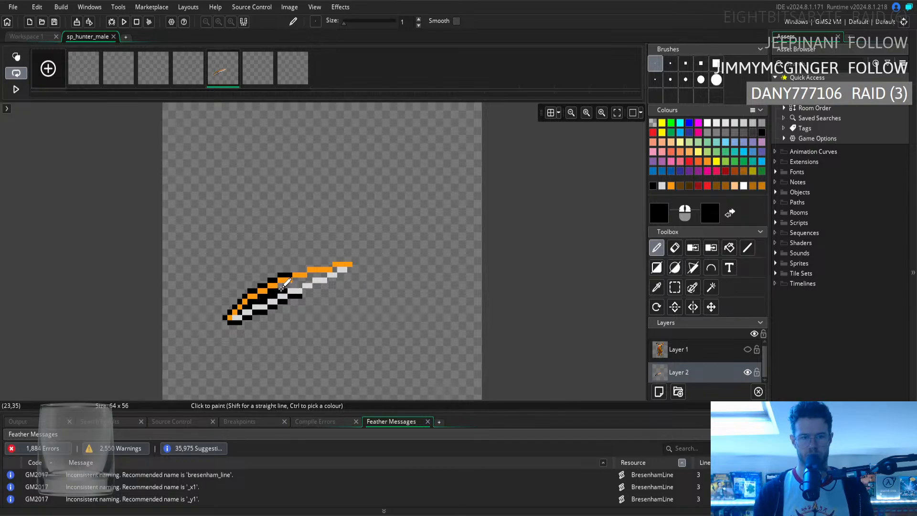
pyautogui.click(748, 351)
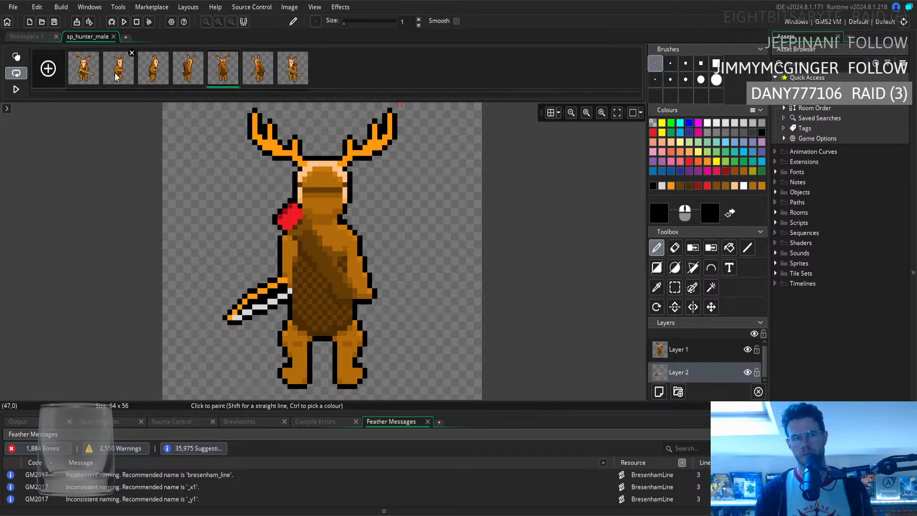
pyautogui.click(27, 37)
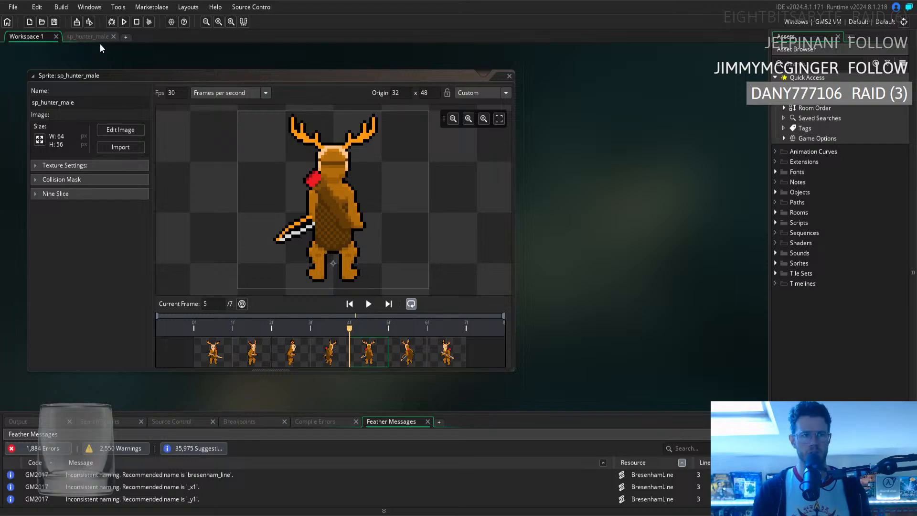
# Compare the bow's position and length between the front-view first frame and the back-view fifth frame in the image editor
pyautogui.click(88, 39)
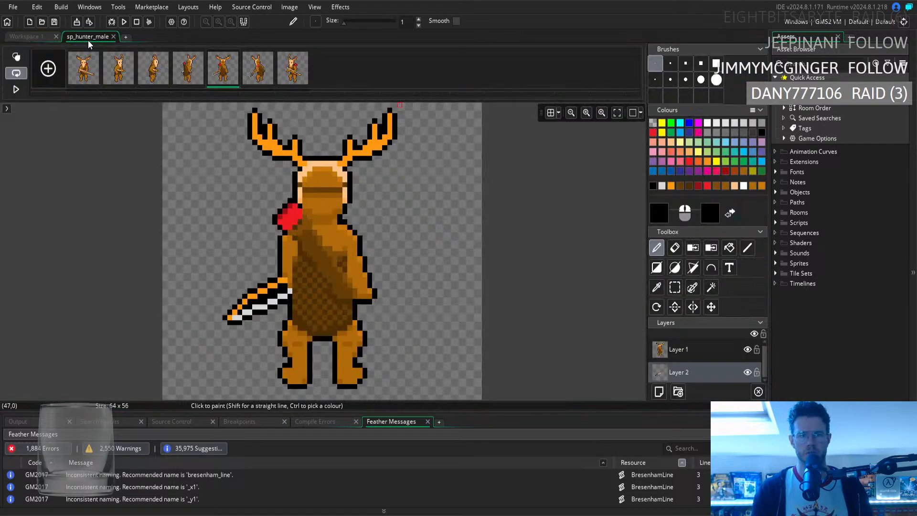
pyautogui.click(89, 81)
pyautogui.click(188, 78)
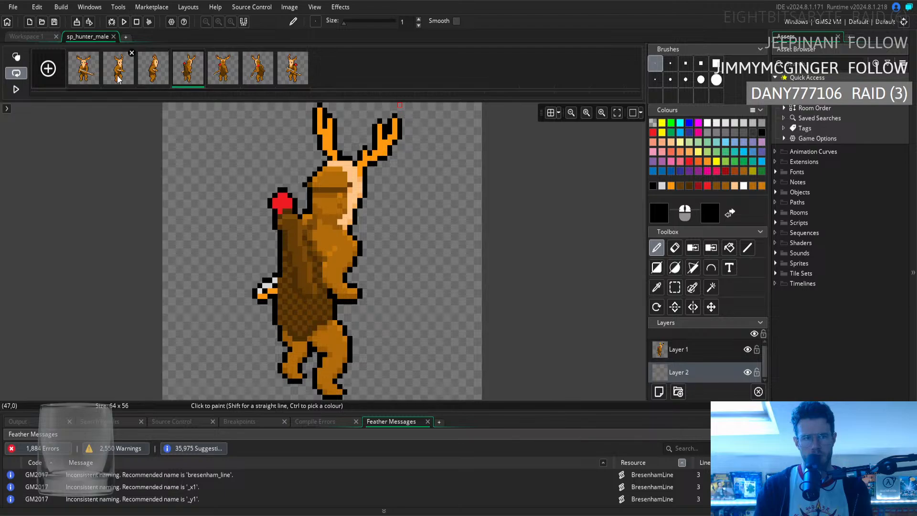
pyautogui.click(86, 76)
pyautogui.click(225, 77)
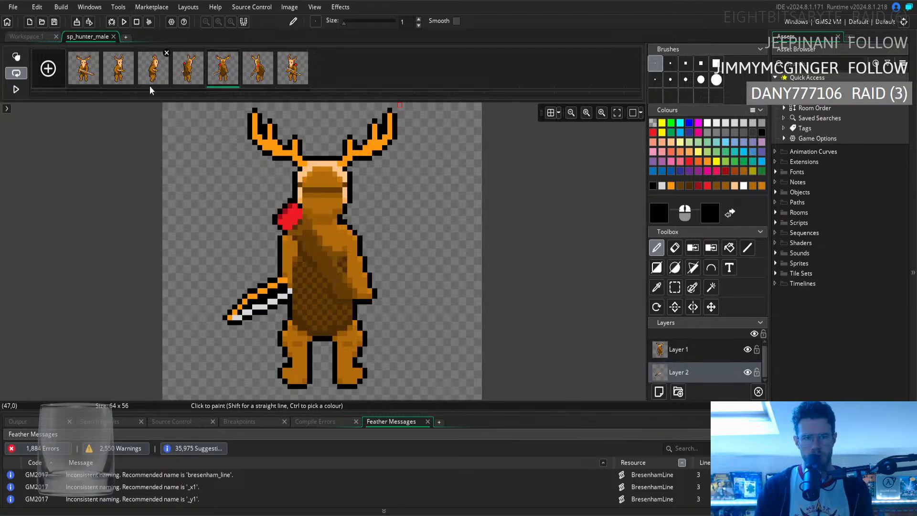
pyautogui.click(91, 77)
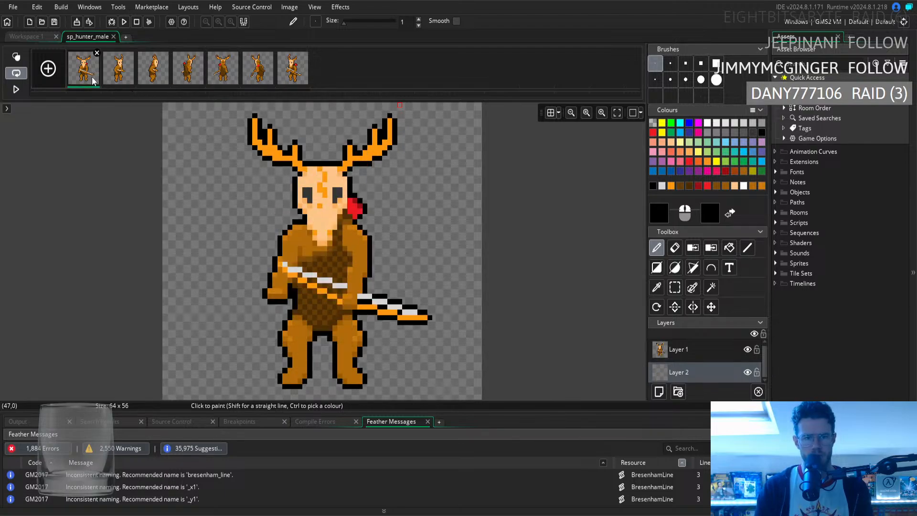
pyautogui.click(223, 76)
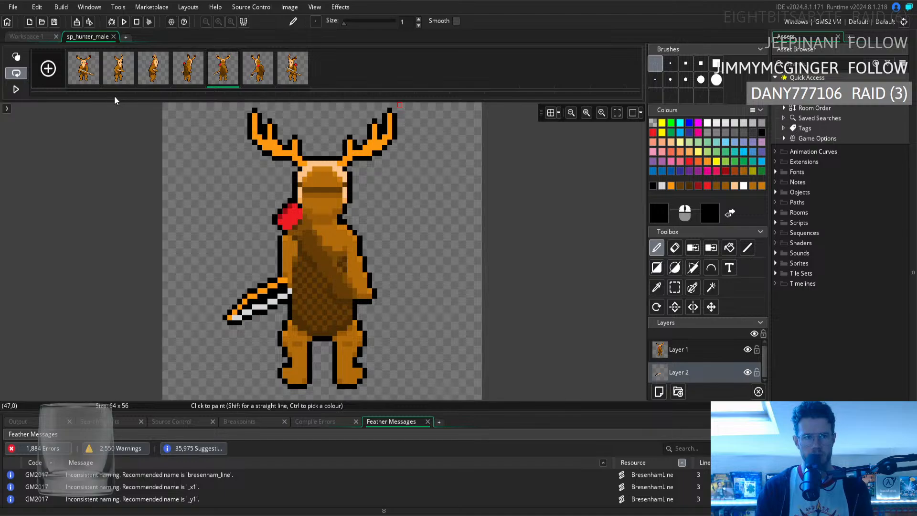
pyautogui.click(94, 83)
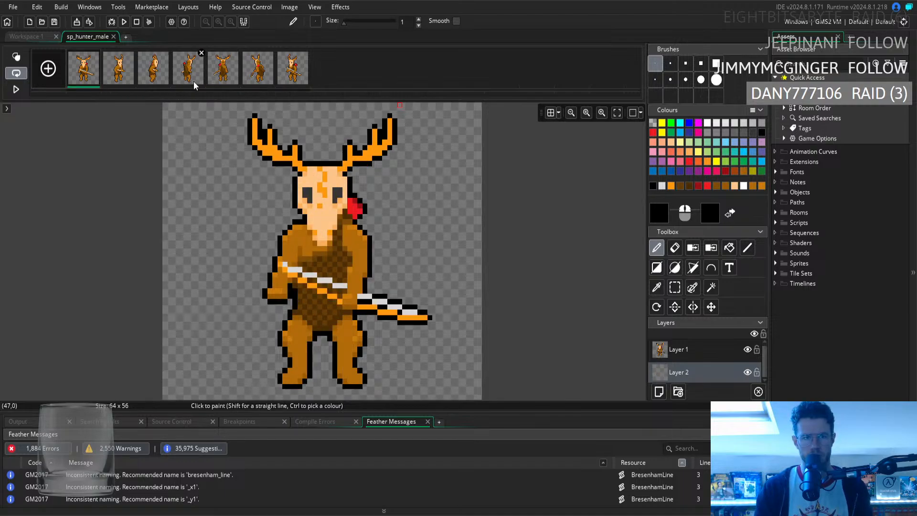
pyautogui.click(228, 81)
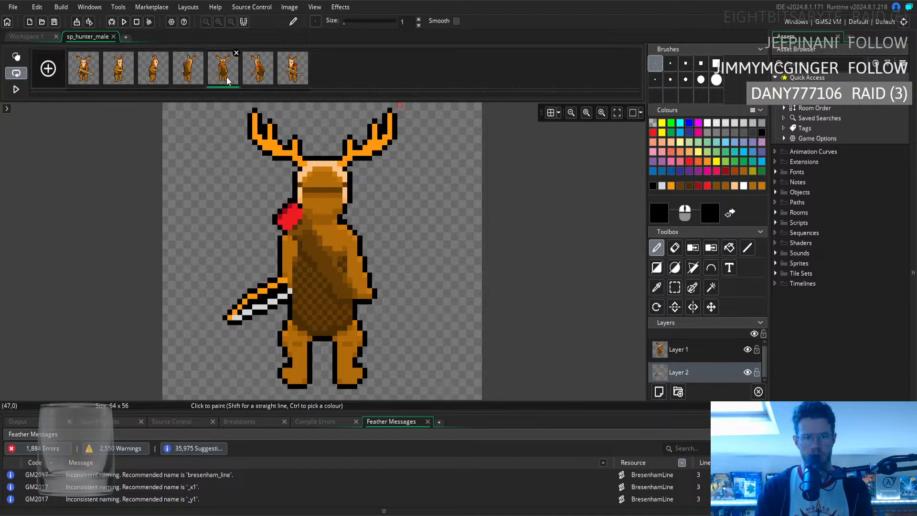
pyautogui.click(86, 80)
pyautogui.click(228, 79)
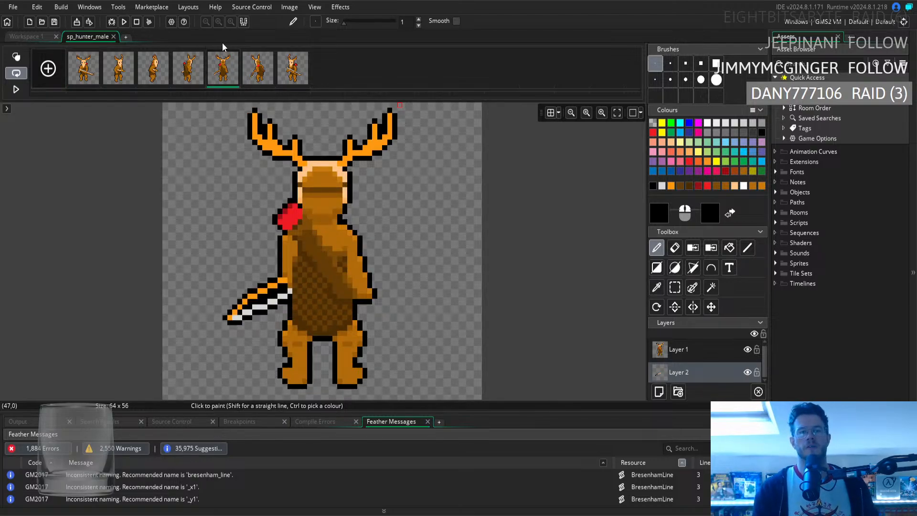
# Review the whole turnaround from the first frame in Workspace 1, checking the outlined bow's continuity between frames
pyautogui.click(36, 39)
pyautogui.click(216, 360)
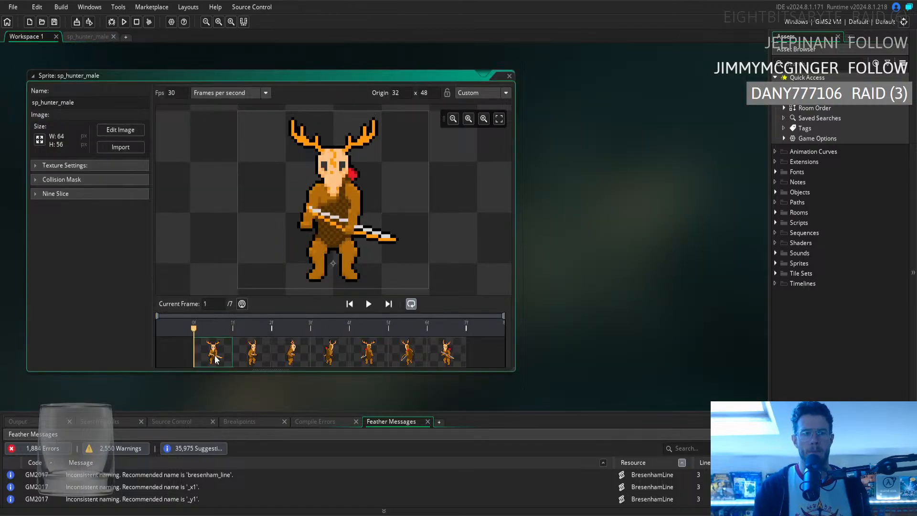
pyautogui.press('Right')
pyautogui.press('Right')
pyautogui.press('Right')
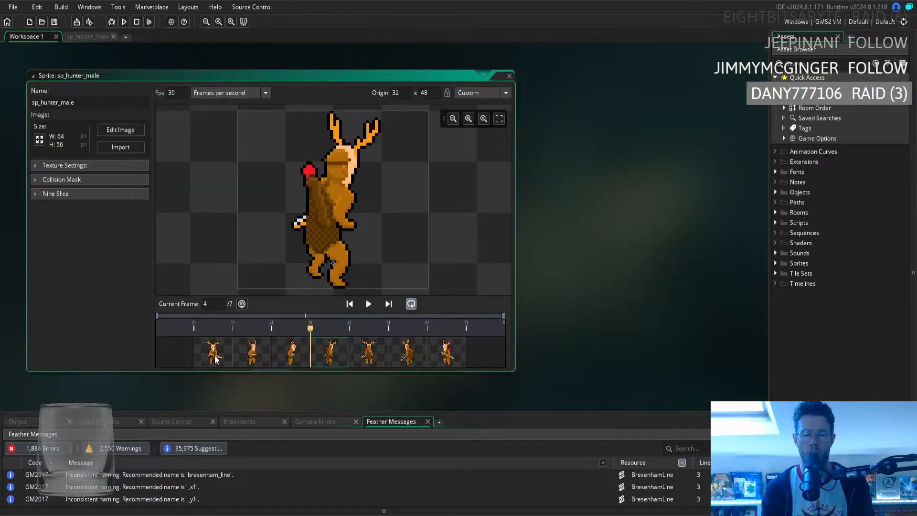
pyautogui.press('Left')
pyautogui.press('Left')
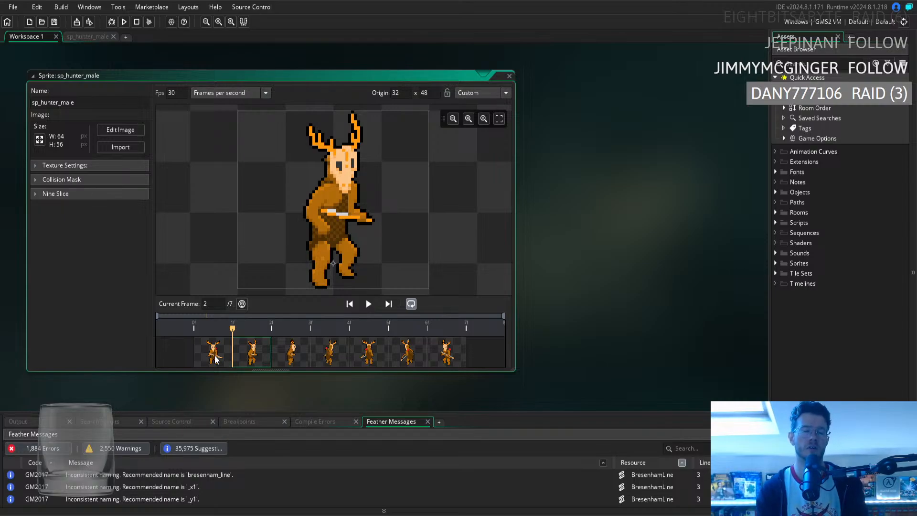
pyautogui.press('Right')
pyautogui.press('Right')
pyautogui.press('Right')
pyautogui.press('Right')
pyautogui.press('Left')
pyautogui.press('Left')
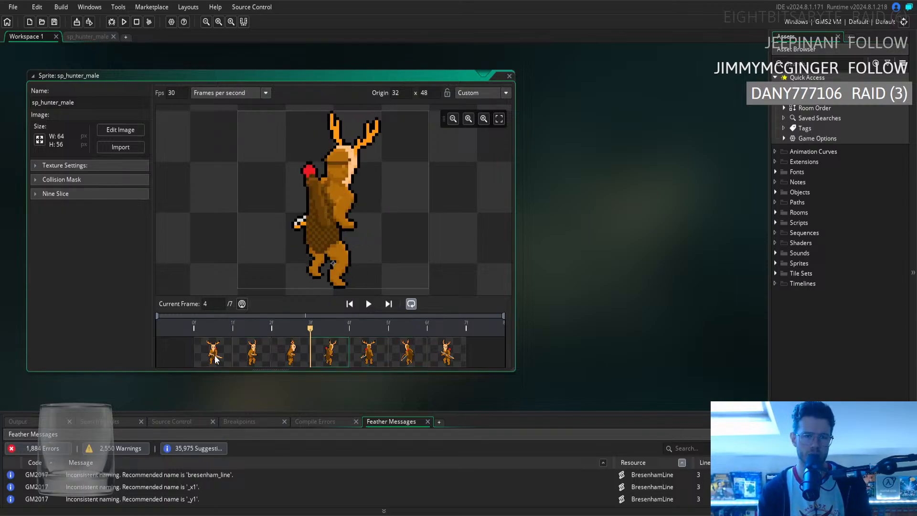
pyautogui.press('Left')
pyautogui.press('Left')
pyautogui.press('Left')
pyautogui.press('Right')
pyautogui.press('Right')
pyautogui.press('Right')
pyautogui.press('Right')
pyautogui.press('Right')
pyautogui.press('Right')
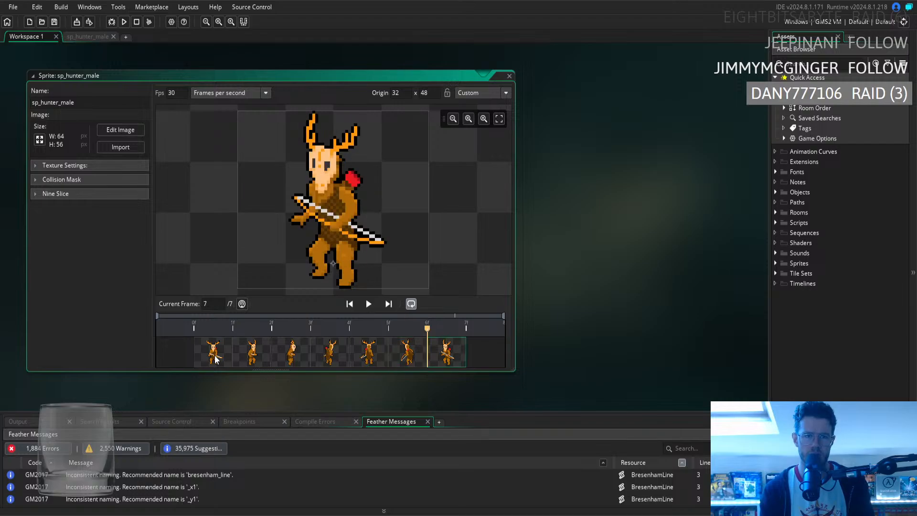
pyautogui.press('Left')
pyautogui.press('Left')
pyautogui.press('Left')
pyautogui.press('Left')
pyautogui.press('Left')
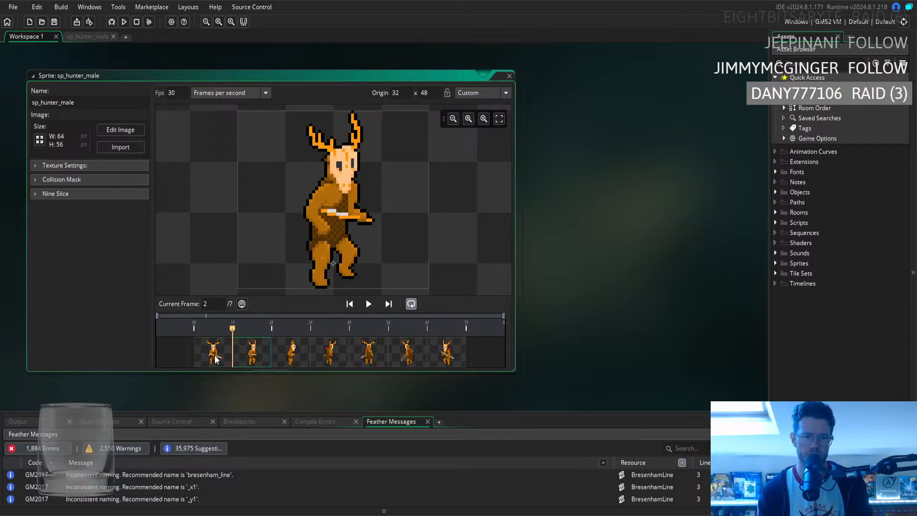
pyautogui.press('Right')
pyautogui.press('Right')
pyautogui.press('Right')
pyautogui.press('Right')
pyautogui.press('Right')
pyautogui.press('Left')
pyautogui.press('Left')
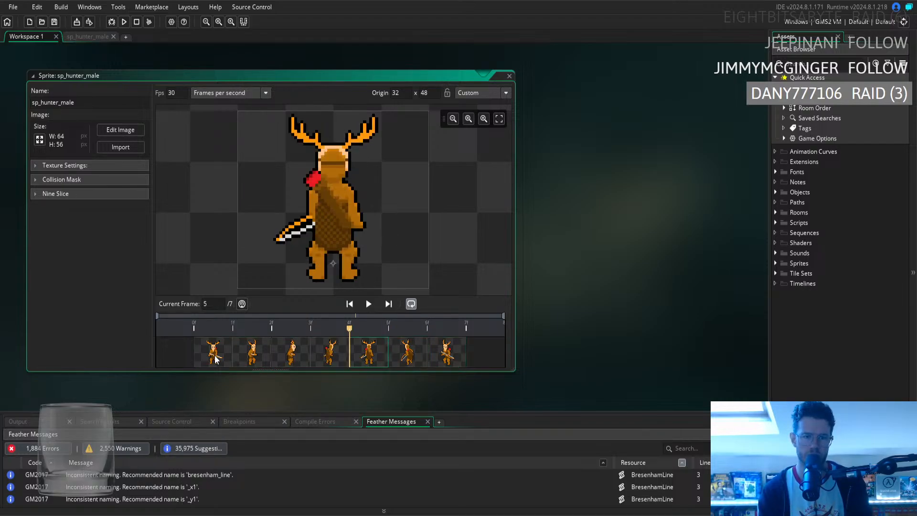
pyautogui.press('Left')
pyautogui.press('Left')
pyautogui.press('Left')
pyautogui.press('Left')
pyautogui.press('Right')
pyautogui.press('Right')
pyautogui.press('Right')
pyautogui.press('Right')
pyautogui.press('Right')
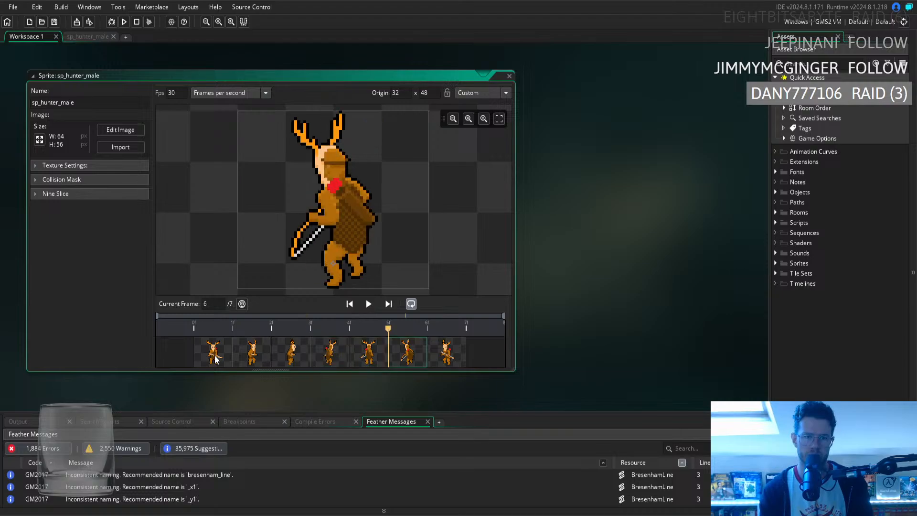
# Step through the seven-frame turnaround from the front view to the last frame and back, examining how the bow moves
pyautogui.press('Left')
pyautogui.press('Right')
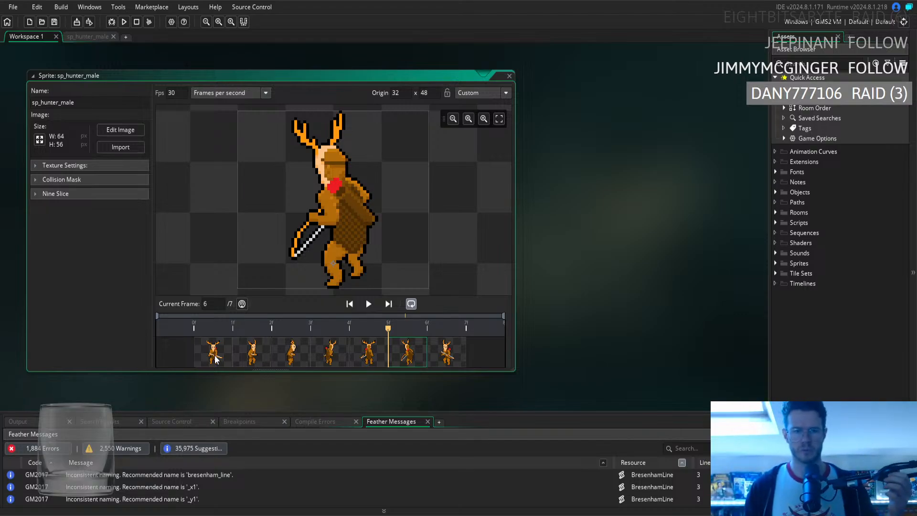
pyautogui.click(230, 357)
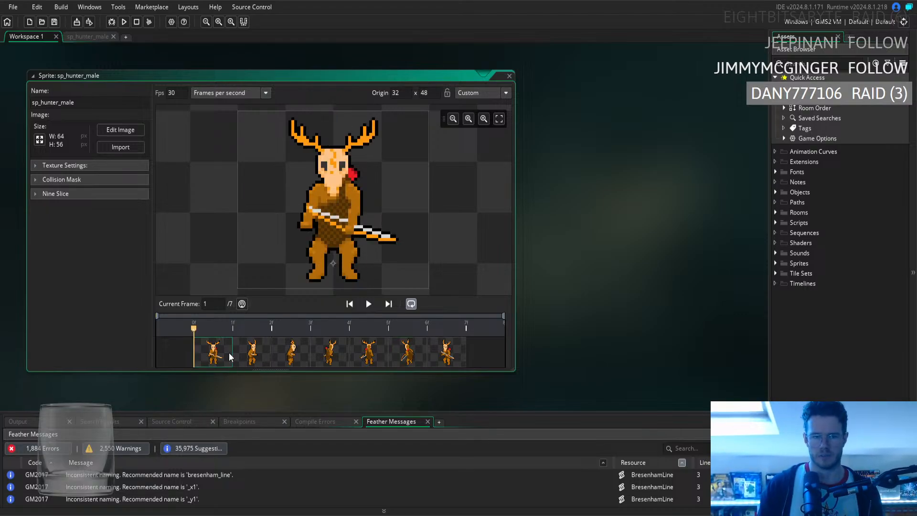
pyautogui.press('Right')
pyautogui.press('Right')
pyautogui.press('Right')
pyautogui.press('Right')
pyautogui.press('Right')
pyautogui.press('Right')
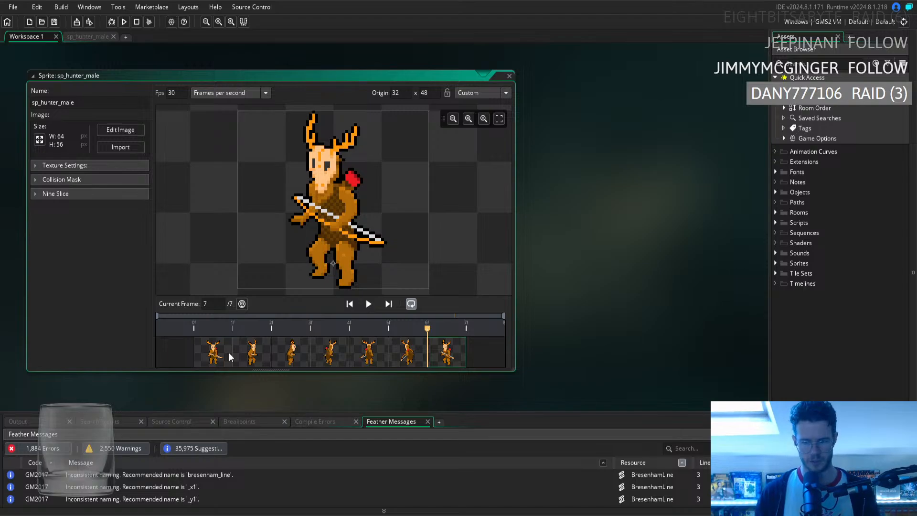
pyautogui.press('Left')
pyautogui.press('Left')
pyautogui.press('Left')
pyautogui.press('Left')
pyautogui.press('Left')
pyautogui.press('Left')
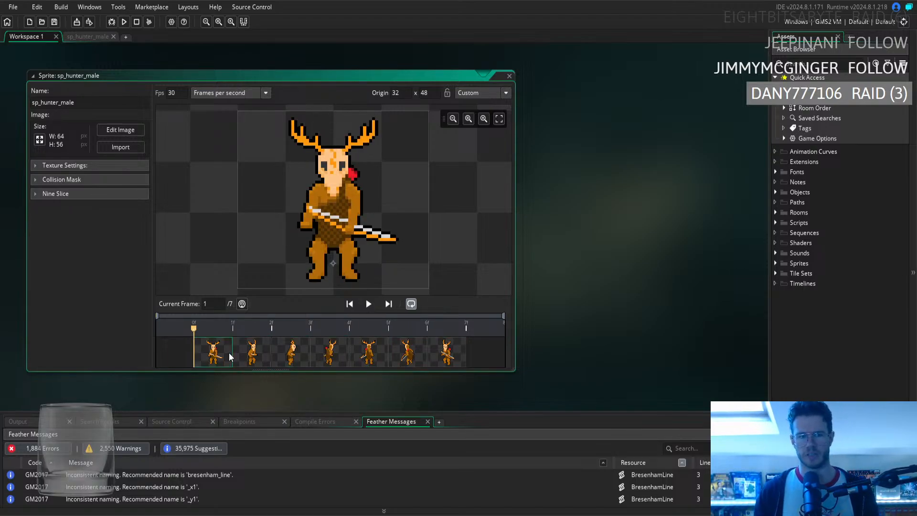
# Step back and forth between the front-view and rear-facing frames, comparing the hunter's pose and bow angle from frame to frame
pyautogui.press('Right')
pyautogui.press('Right')
pyautogui.press('Right')
pyautogui.press('Right')
pyautogui.press('Right')
pyautogui.press('Left')
pyautogui.press('Left')
pyautogui.press('Left')
pyautogui.press('Left')
pyautogui.press('Left')
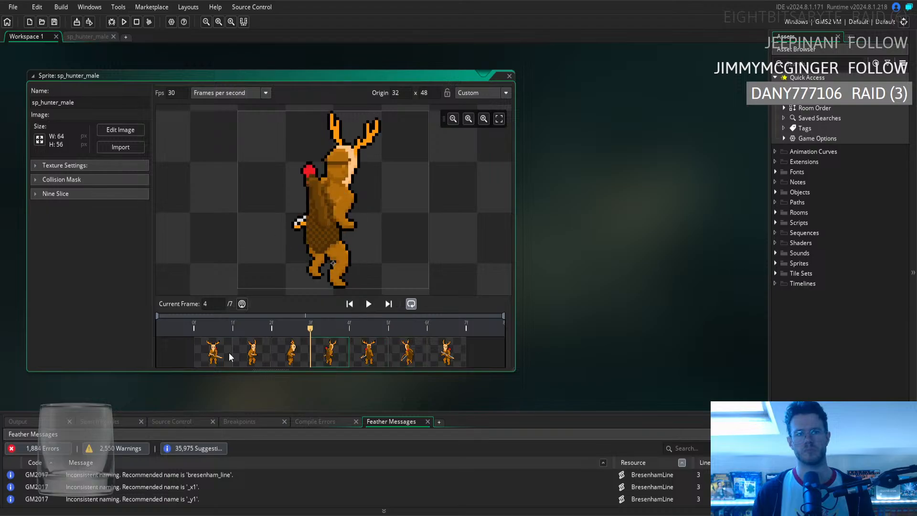
pyautogui.press('Right')
pyautogui.press('Right')
pyautogui.press('Right')
pyautogui.press('Right')
pyautogui.press('Right')
pyautogui.press('Right')
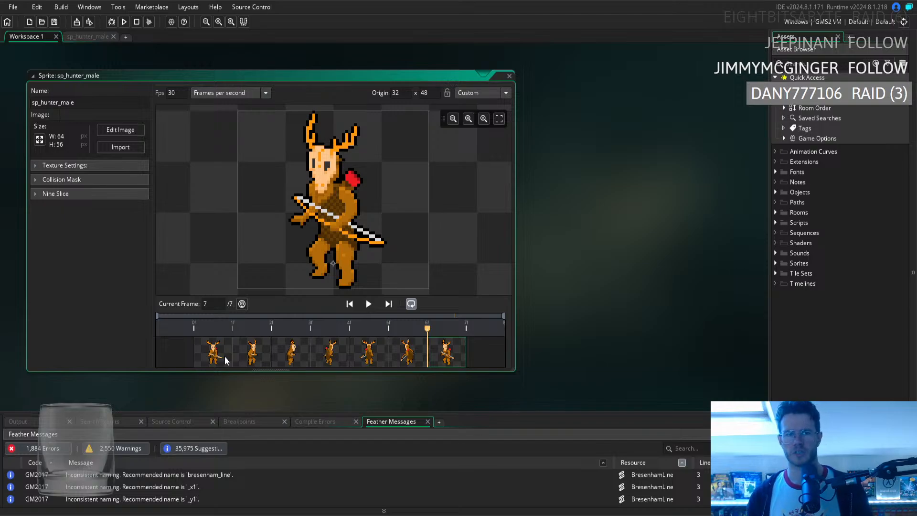
pyautogui.press('Left')
pyautogui.click(225, 356)
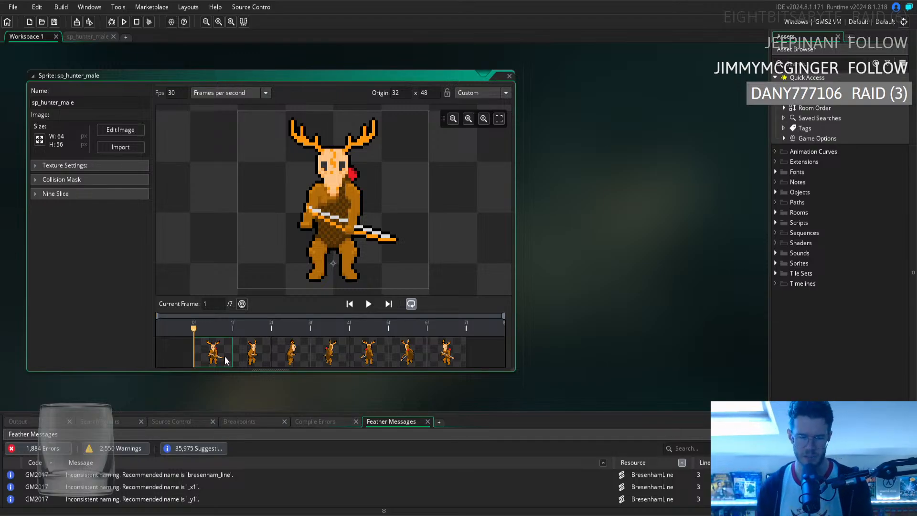
pyautogui.press('Right')
pyautogui.press('Right')
pyautogui.press('Right')
pyautogui.press('Right')
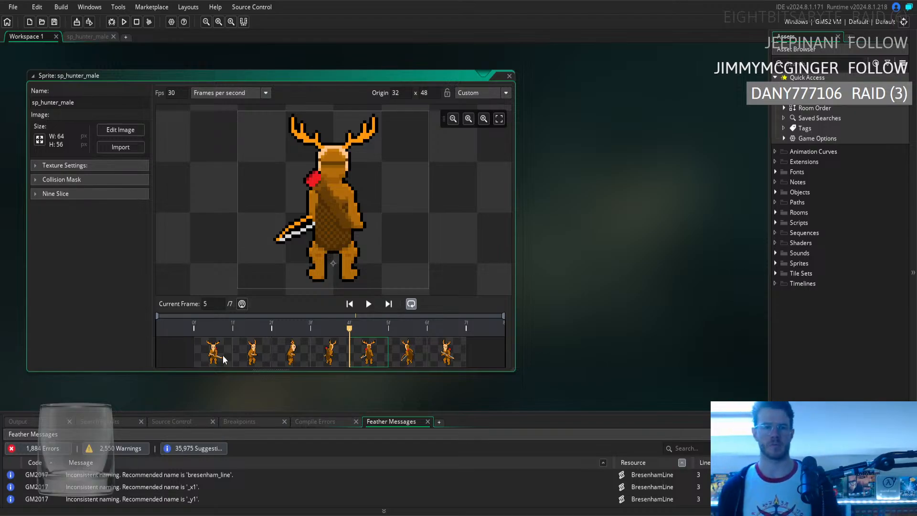
# Play the turnaround animation, then compare the front-view first frame with the side-view third frame
pyautogui.click(368, 305)
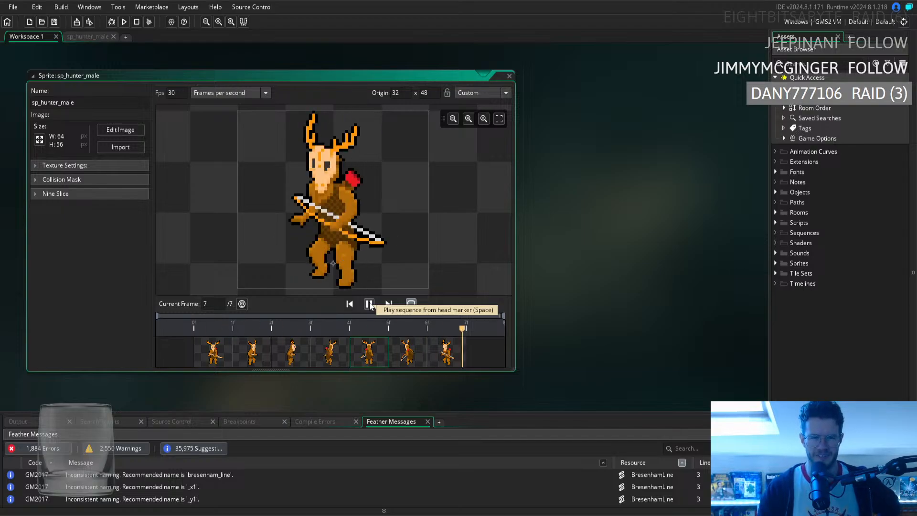
pyautogui.click(370, 304)
pyautogui.click(369, 304)
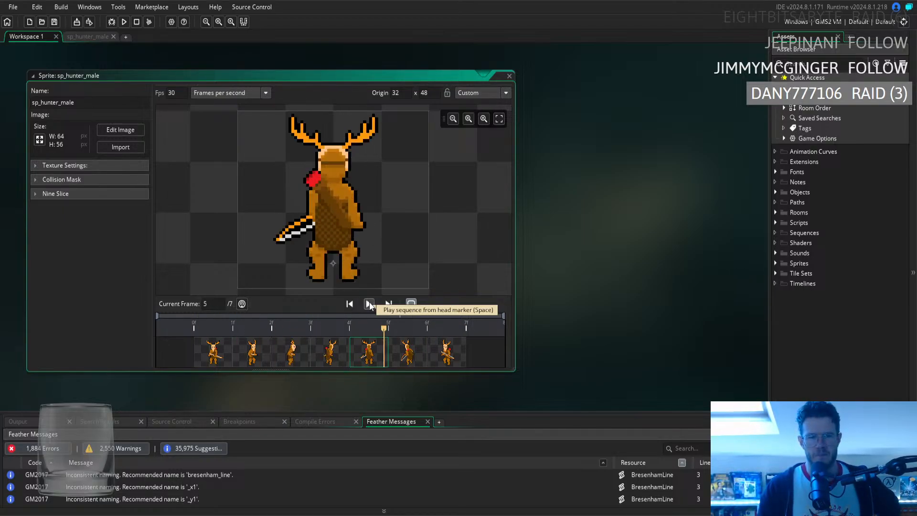
pyautogui.click(206, 358)
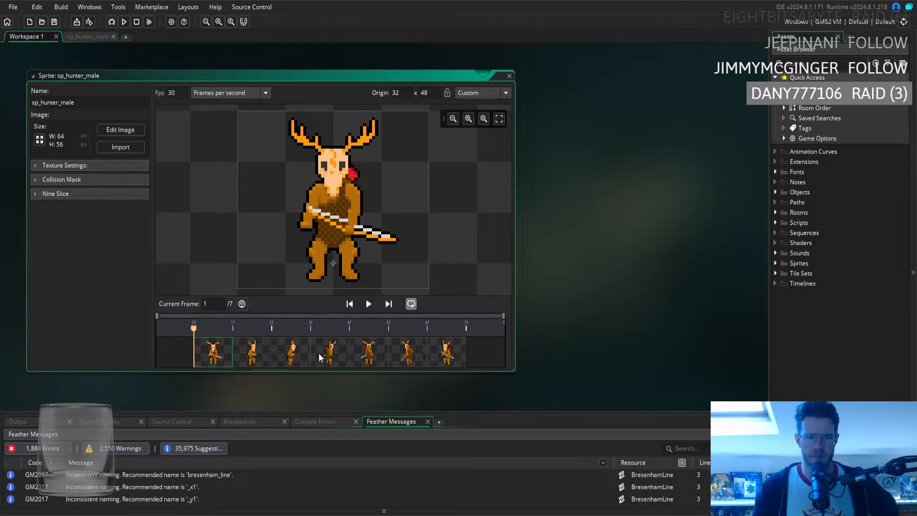
pyautogui.click(299, 354)
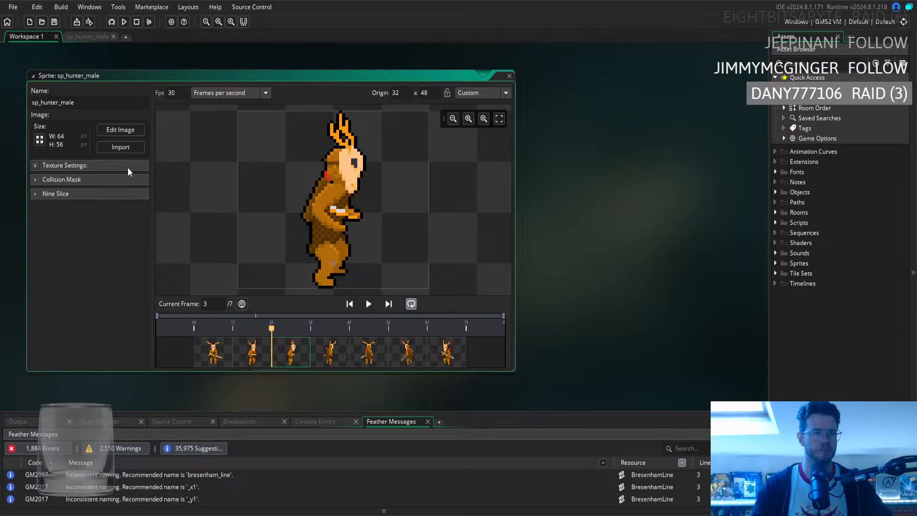
# Save the project and sample the leg's brown from the side-view third frame in the image editor for the Pencil
pyautogui.click(53, 22)
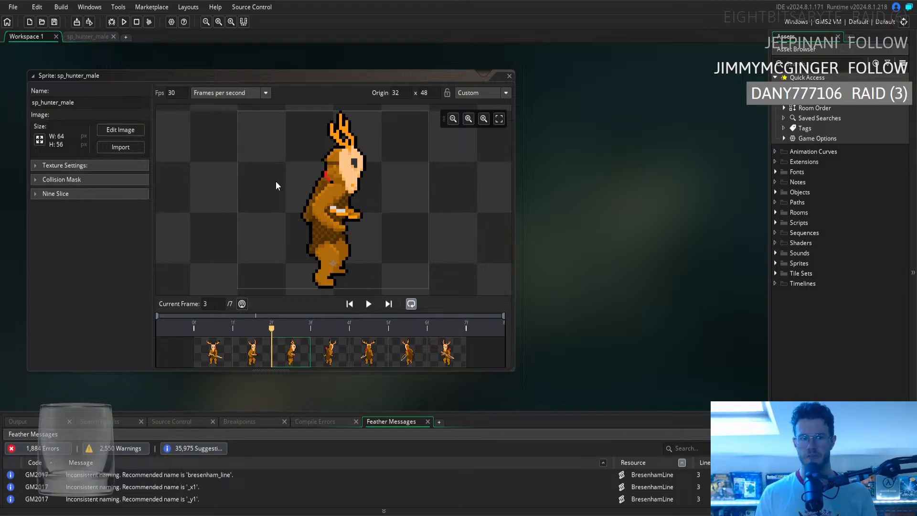
pyautogui.click(83, 36)
pyautogui.click(153, 76)
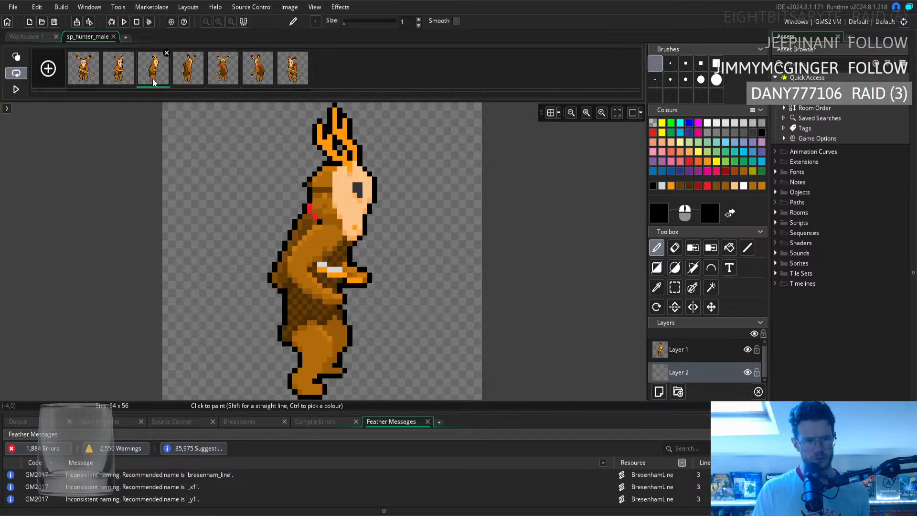
pyautogui.click(657, 287)
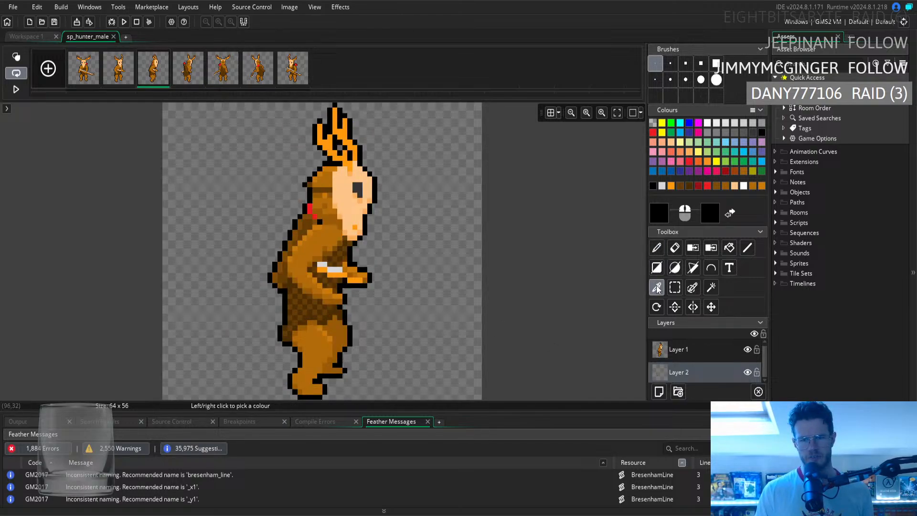
pyautogui.click(340, 326)
pyautogui.click(656, 248)
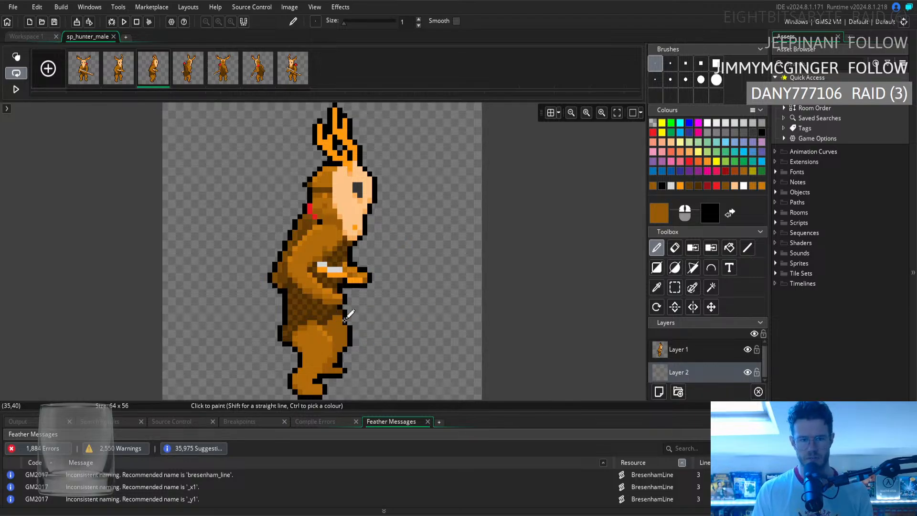
# On the back-view fifth frame, sample black from the bow area and merge Layer 1 and Layer 2 into one layer
pyautogui.press('Right')
pyautogui.press('Right')
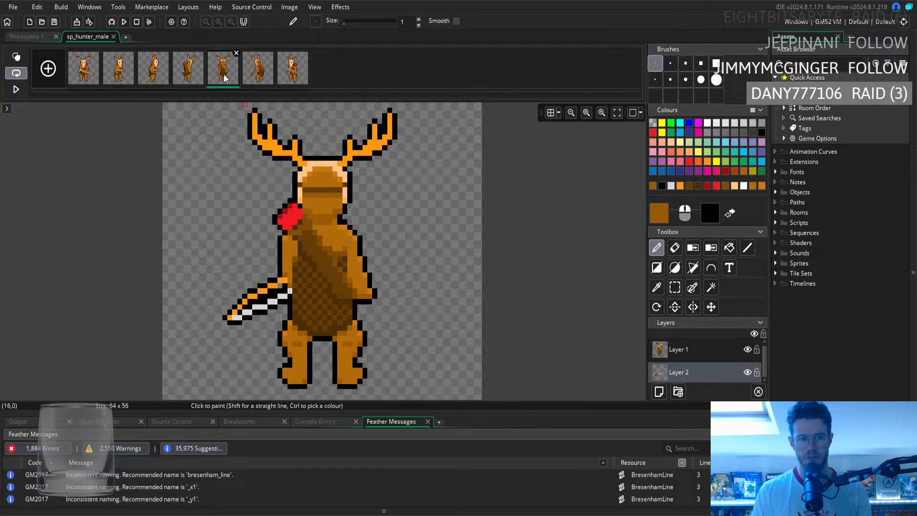
pyautogui.click(657, 287)
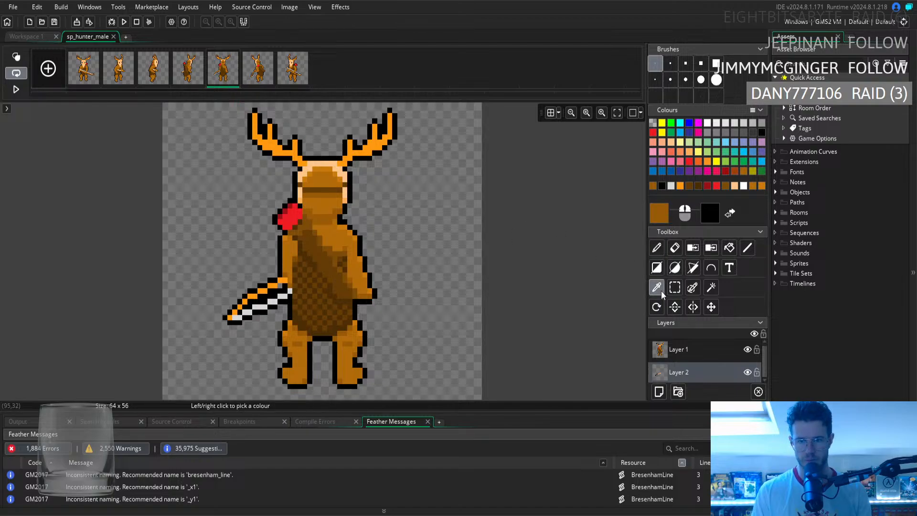
pyautogui.click(273, 293)
pyautogui.click(656, 247)
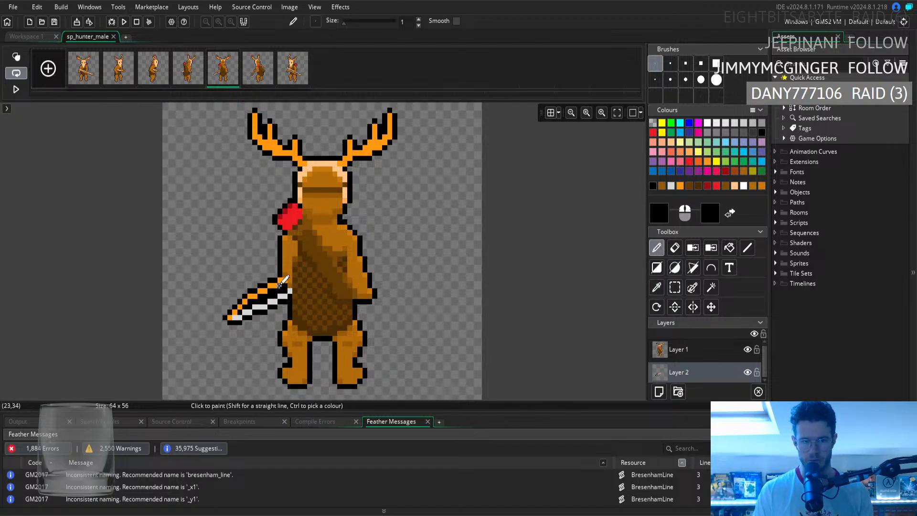
pyautogui.rightClick(718, 355)
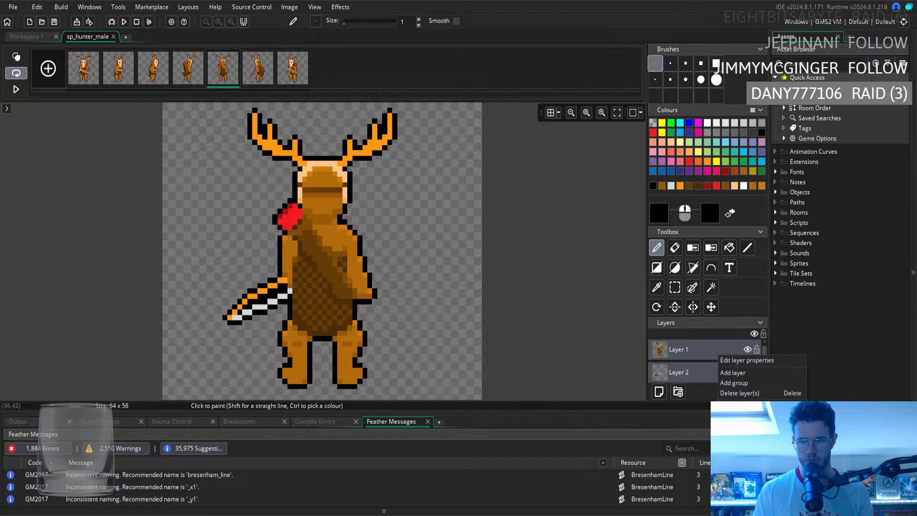
pyautogui.click(741, 392)
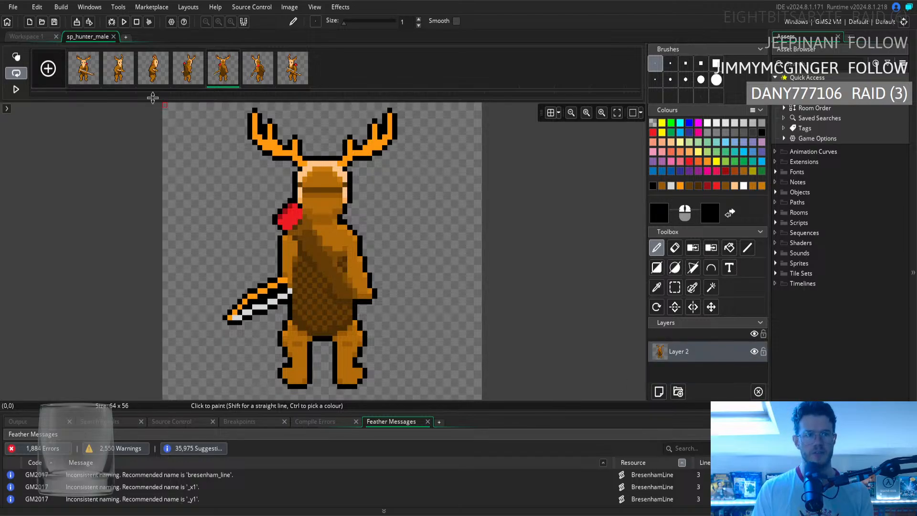
# Select the side-view third frame and sample the brown at the top of its leg for the Pencil
pyautogui.click(158, 68)
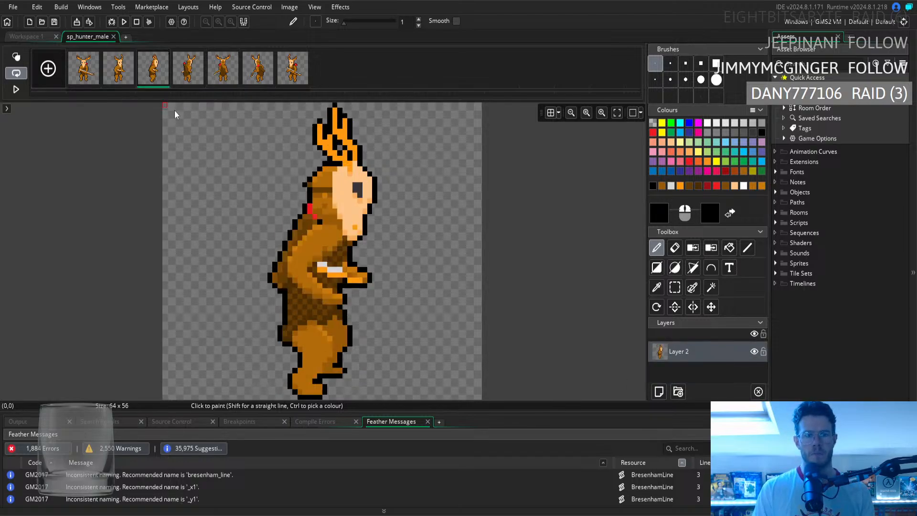
pyautogui.click(656, 287)
pyautogui.click(334, 323)
pyautogui.click(657, 247)
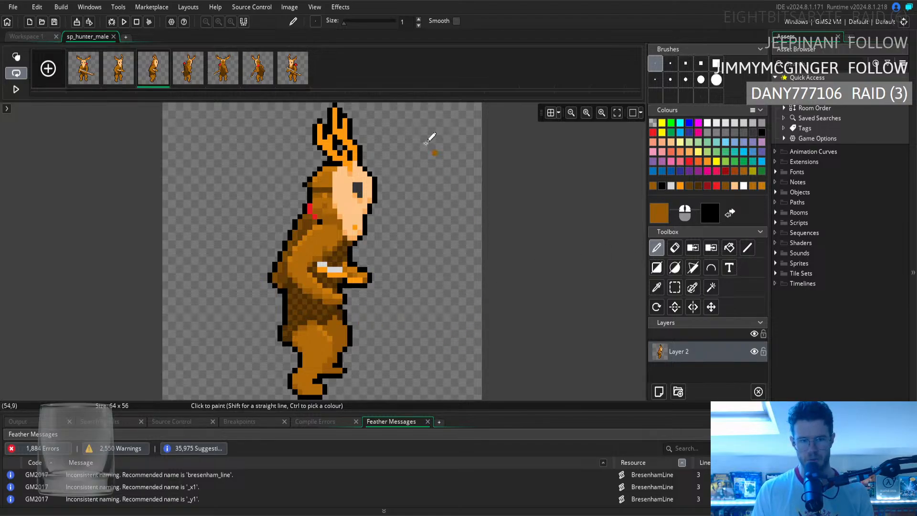
pyautogui.click(45, 36)
pyautogui.click(90, 36)
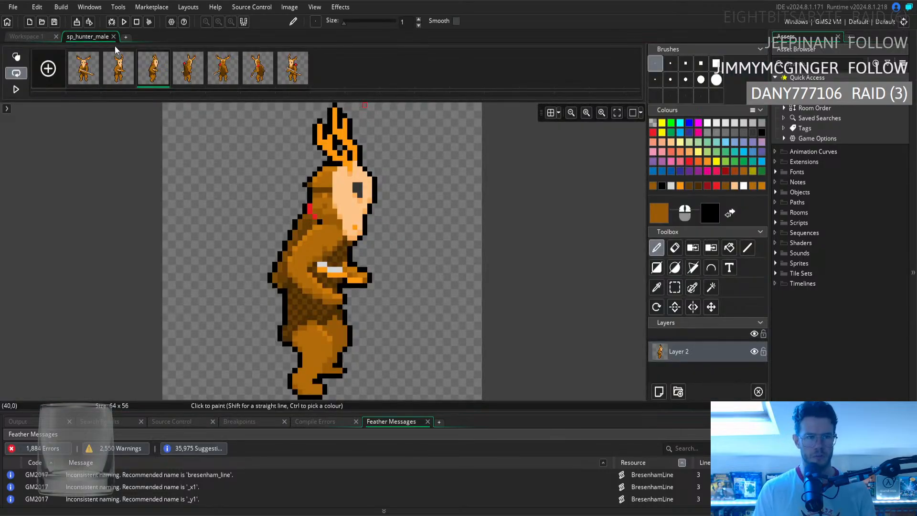
pyautogui.click(29, 36)
pyautogui.click(72, 37)
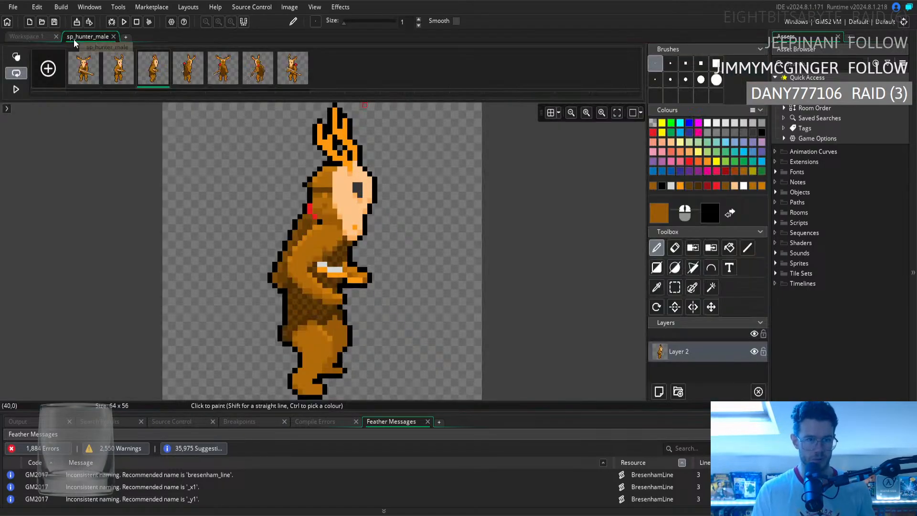
# Duplicate the side-view third frame and mirror only the duplicated frame
pyautogui.rightClick(153, 77)
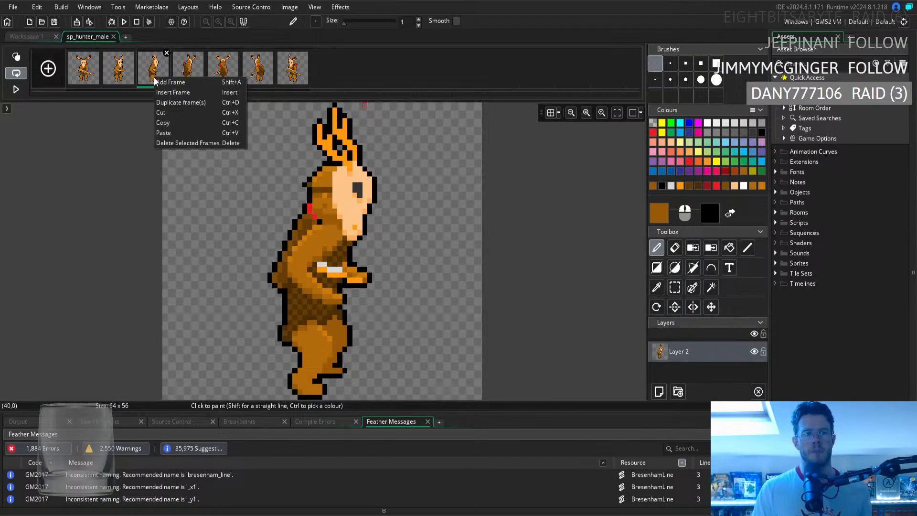
pyautogui.click(208, 102)
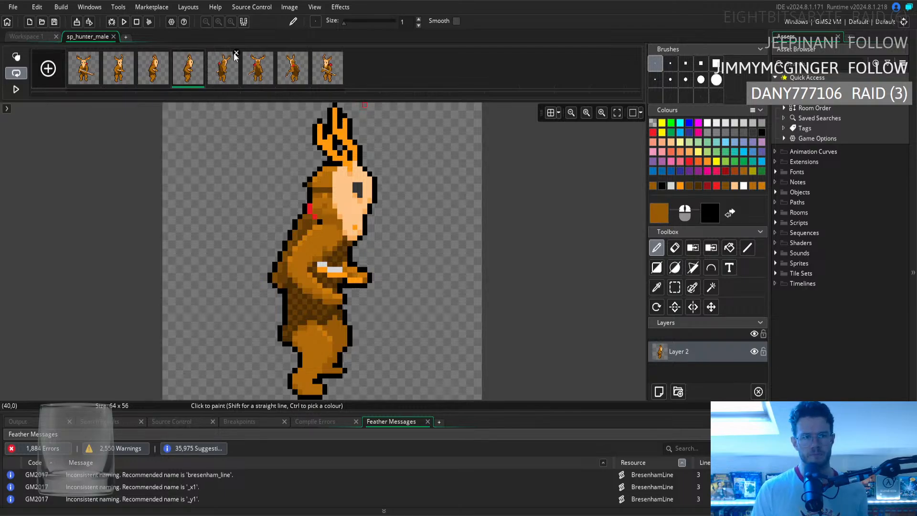
pyautogui.click(300, 9)
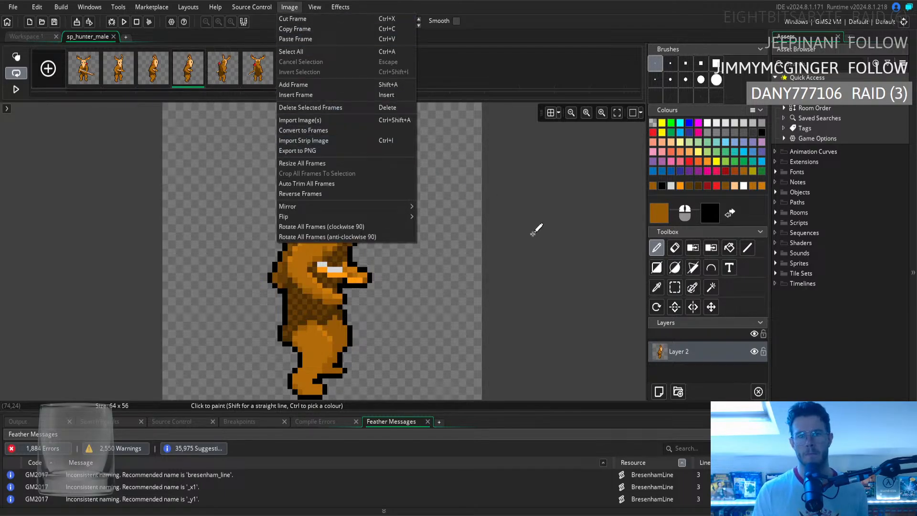
pyautogui.click(483, 3)
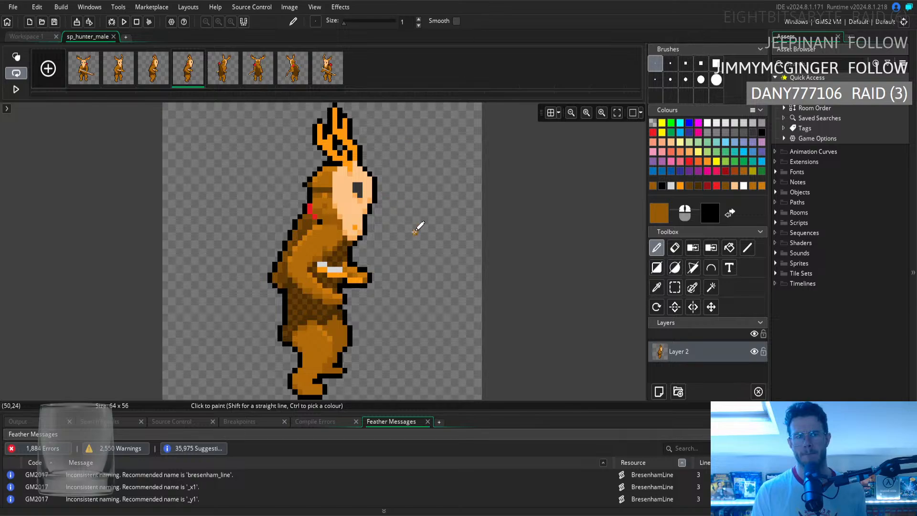
pyautogui.click(289, 7)
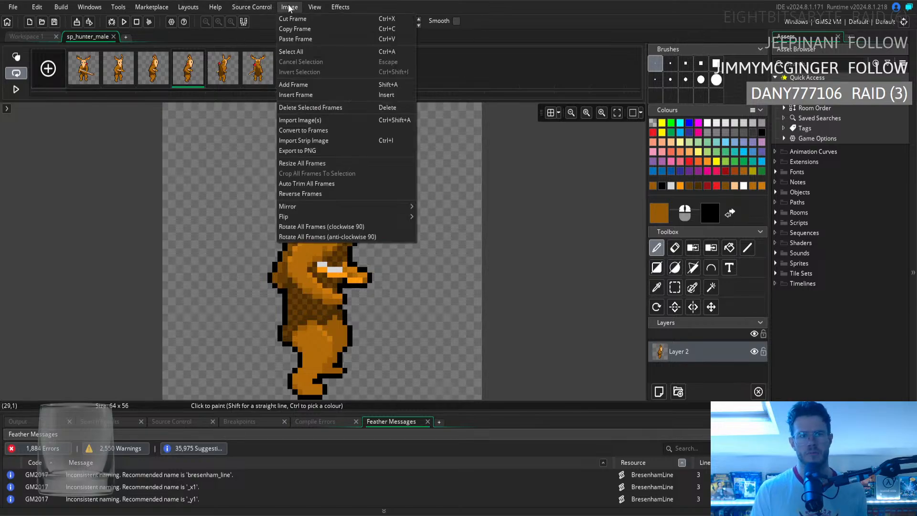
pyautogui.moveTo(373, 209)
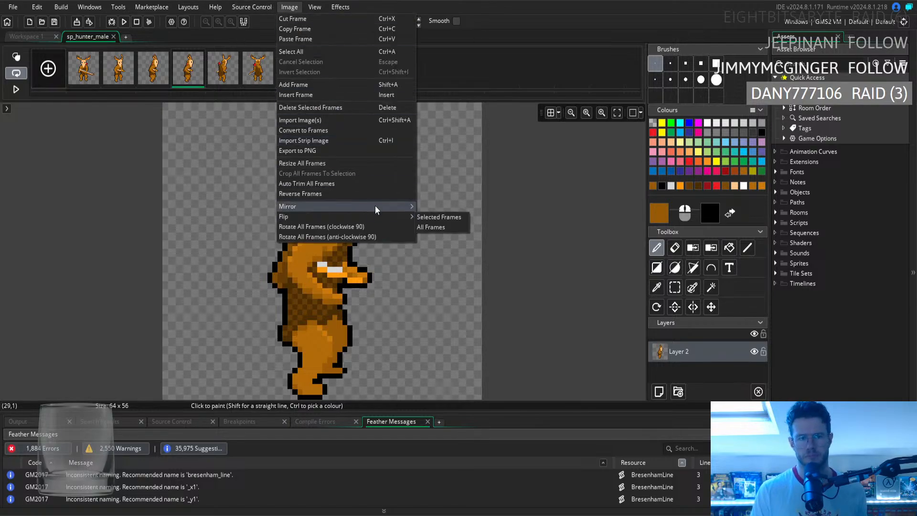
pyautogui.click(441, 213)
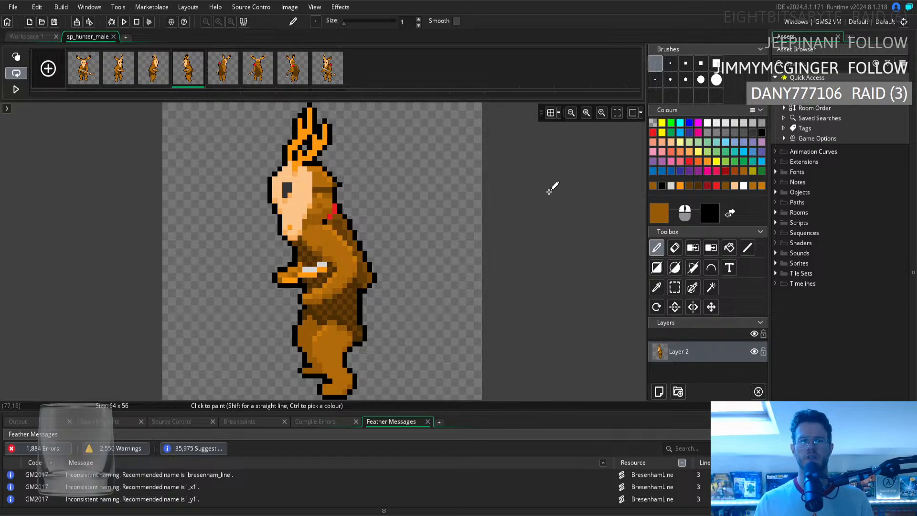
# On the mirrored side-view fourth frame, sample the torso's dark brown and cover the stray black pixel below the neck
pyautogui.click(658, 288)
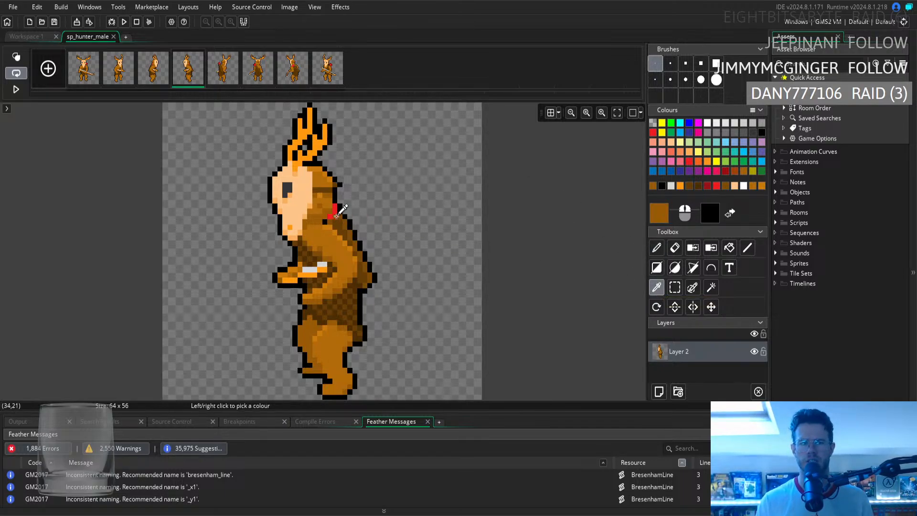
pyautogui.click(345, 302)
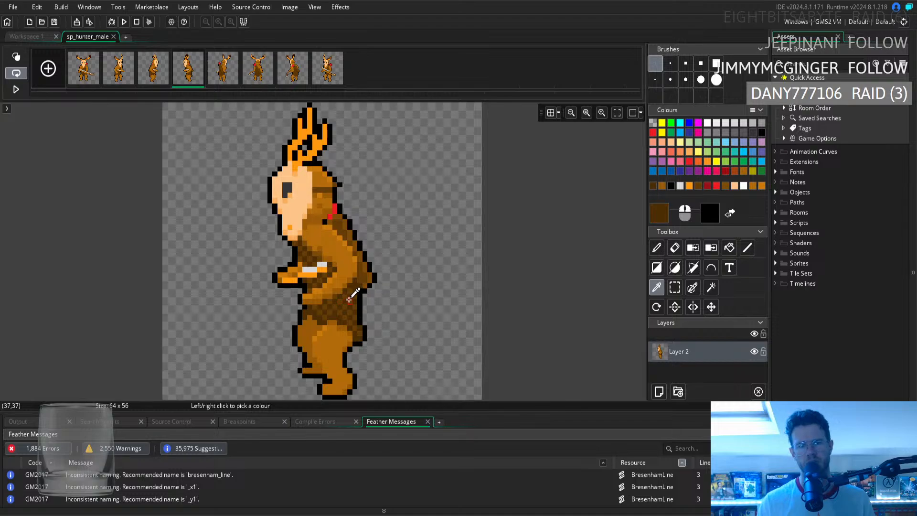
pyautogui.click(657, 247)
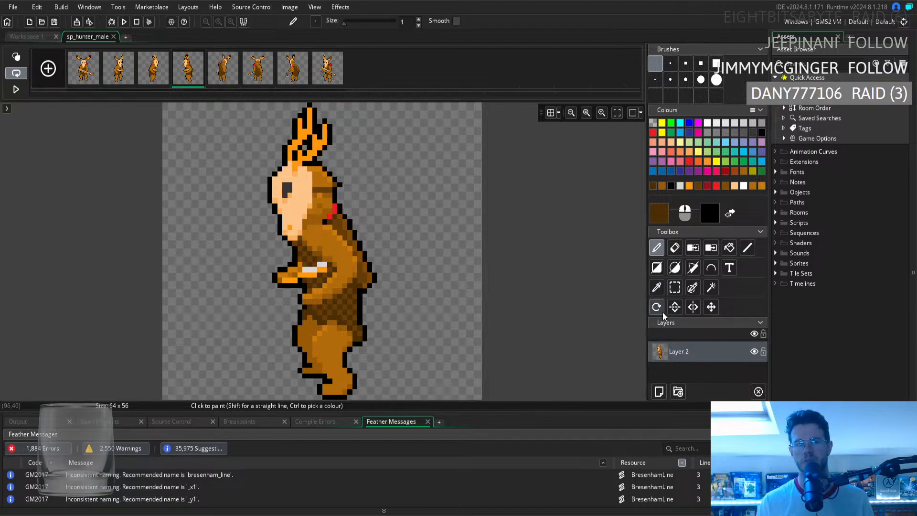
# Retouch the upper-back shading behind the neck with the Pencil, alternating between the sampled mid brown and dark brown
pyautogui.click(657, 287)
pyautogui.click(341, 218)
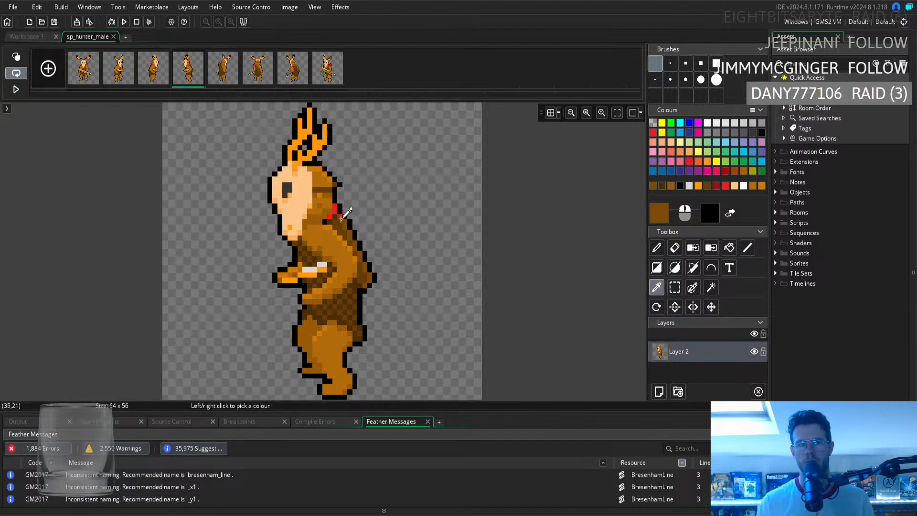
pyautogui.click(657, 248)
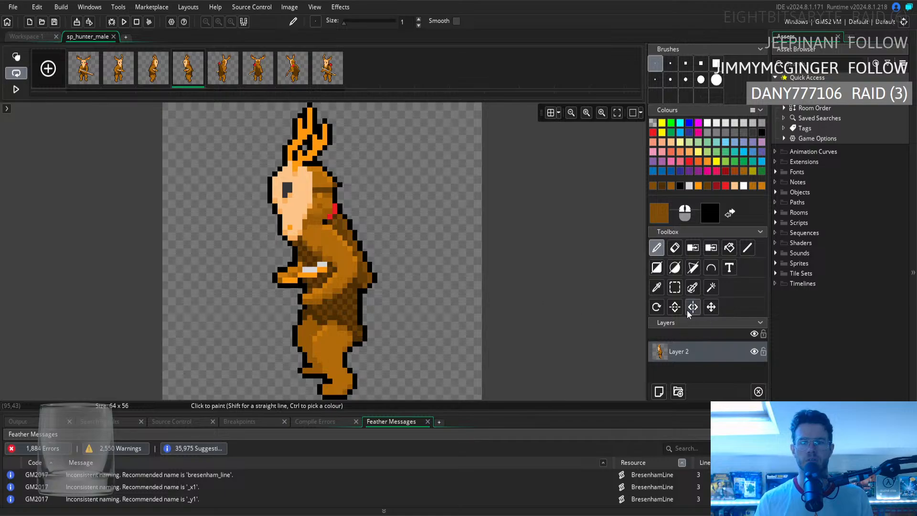
pyautogui.click(656, 287)
pyautogui.click(333, 219)
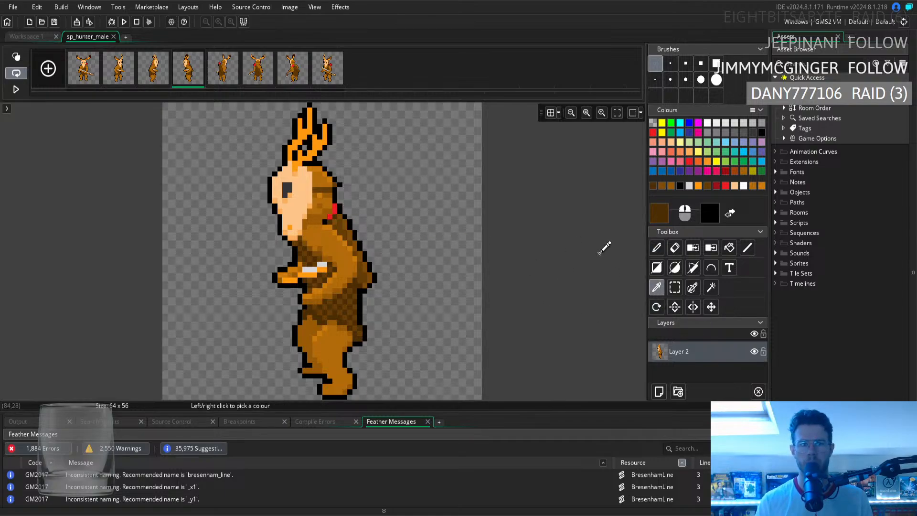
pyautogui.click(658, 248)
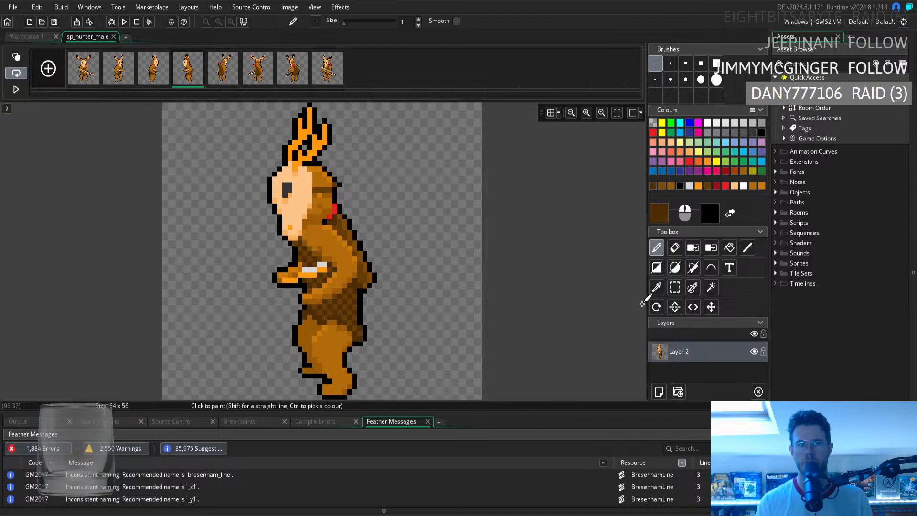
pyautogui.click(656, 287)
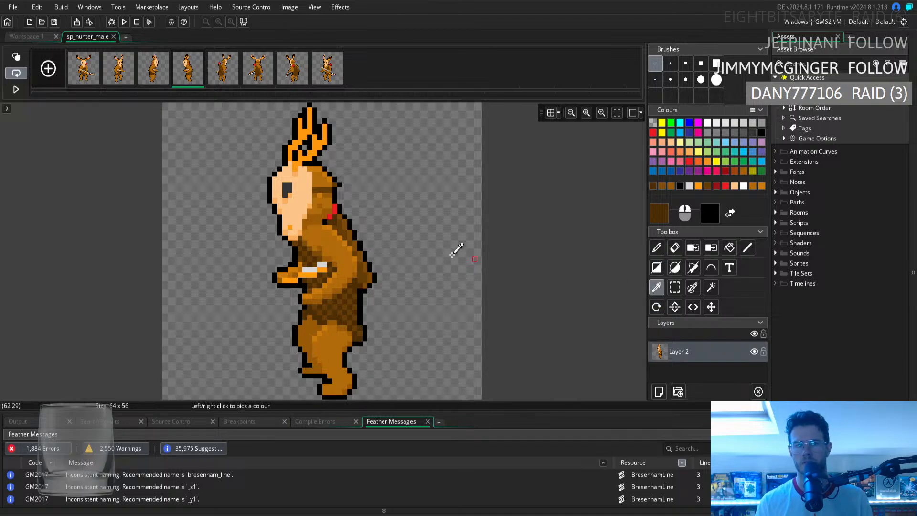
pyautogui.click(344, 214)
pyautogui.click(657, 248)
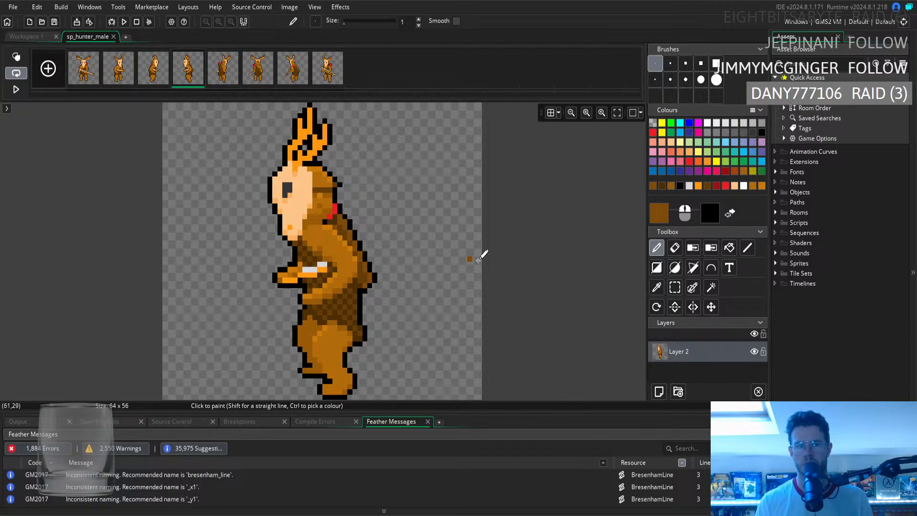
# Extend the red patch inward across the back of the neck and retouch its outer edge with sampled black
pyautogui.click(657, 287)
pyautogui.click(340, 203)
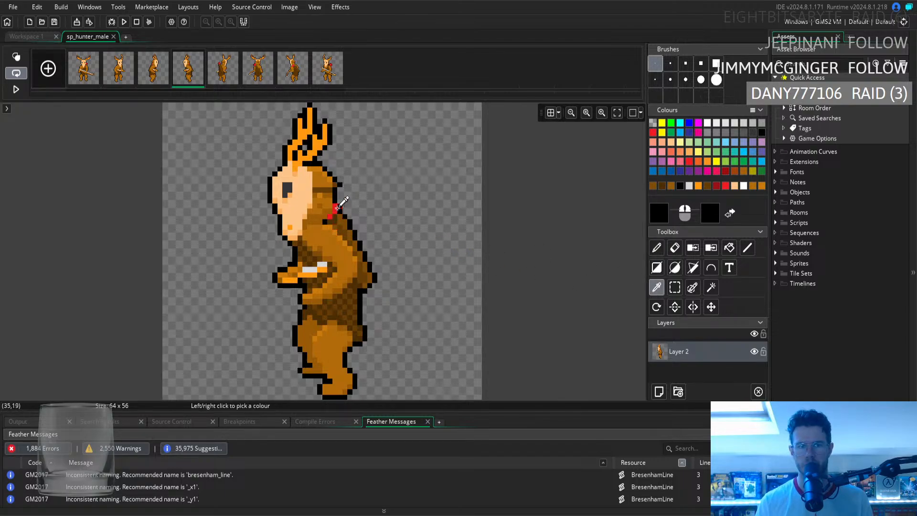
pyautogui.click(335, 209)
pyautogui.click(657, 248)
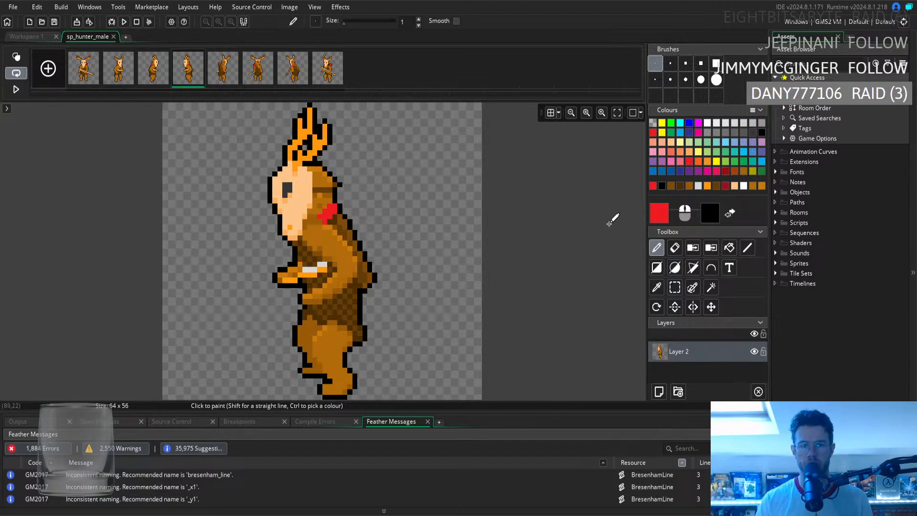
pyautogui.click(657, 287)
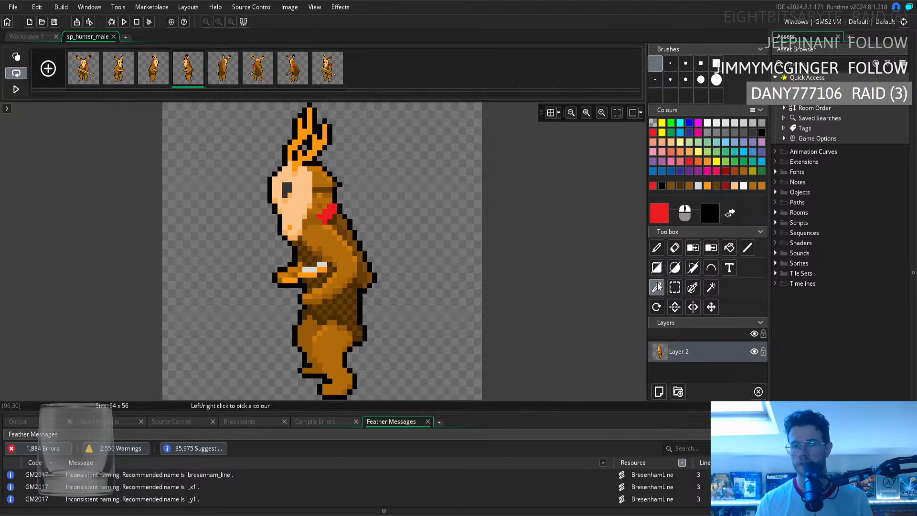
pyautogui.click(343, 197)
pyautogui.click(657, 247)
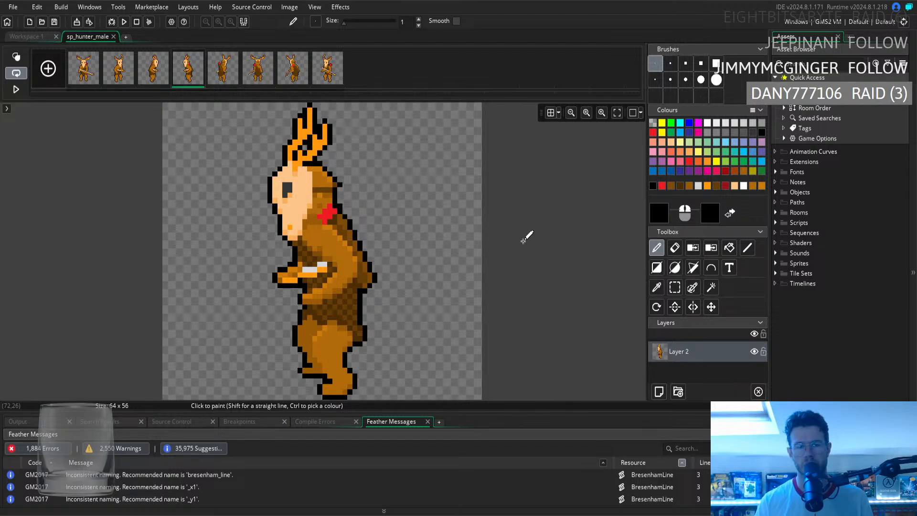
# Enlarge the red neck patch upward with sampled red and pick up the outline's black for the Pencil
pyautogui.click(657, 287)
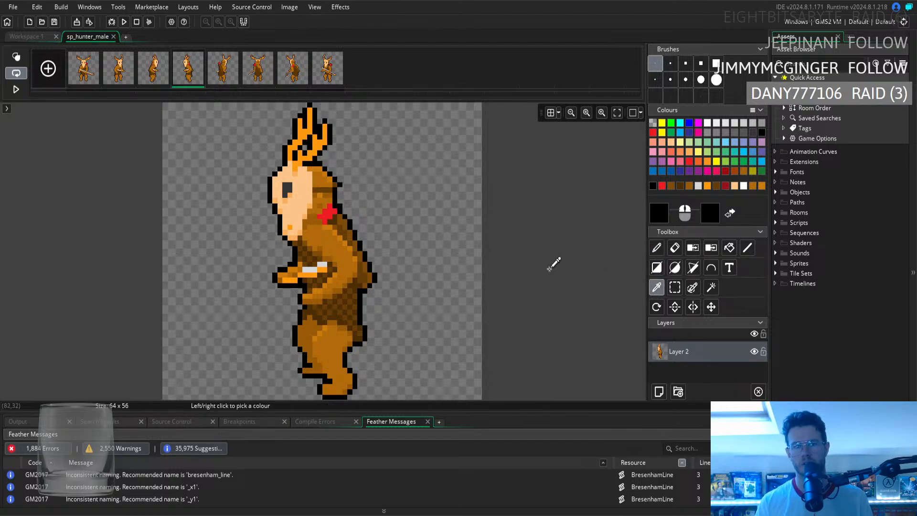
pyautogui.click(329, 212)
pyautogui.click(657, 247)
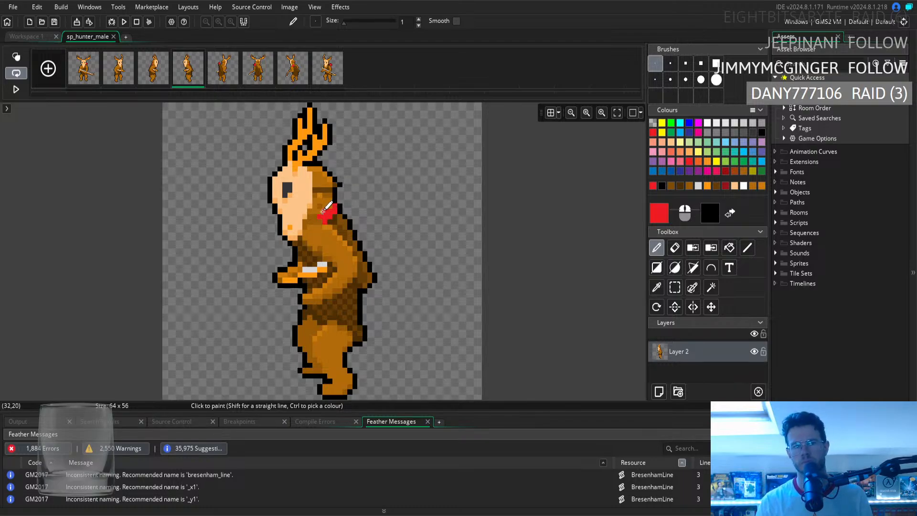
pyautogui.moveTo(333, 212); pyautogui.dragTo(330, 203)
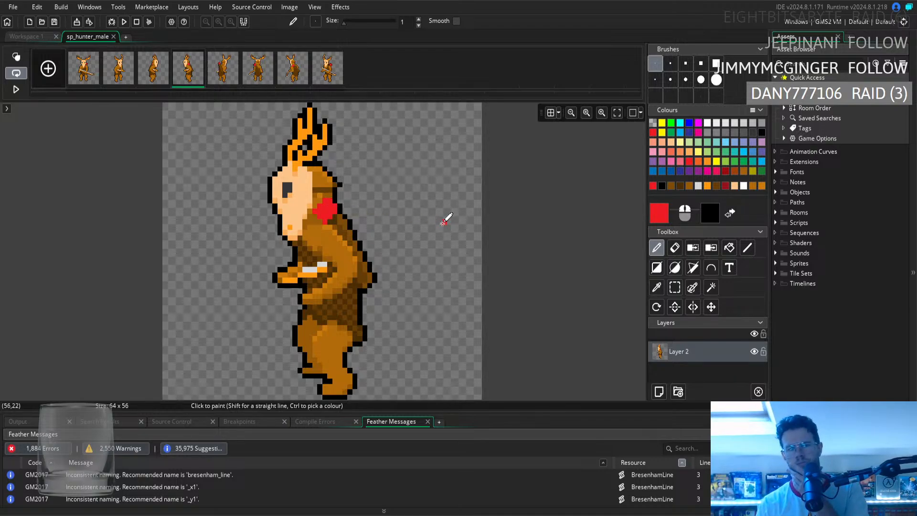
pyautogui.click(656, 287)
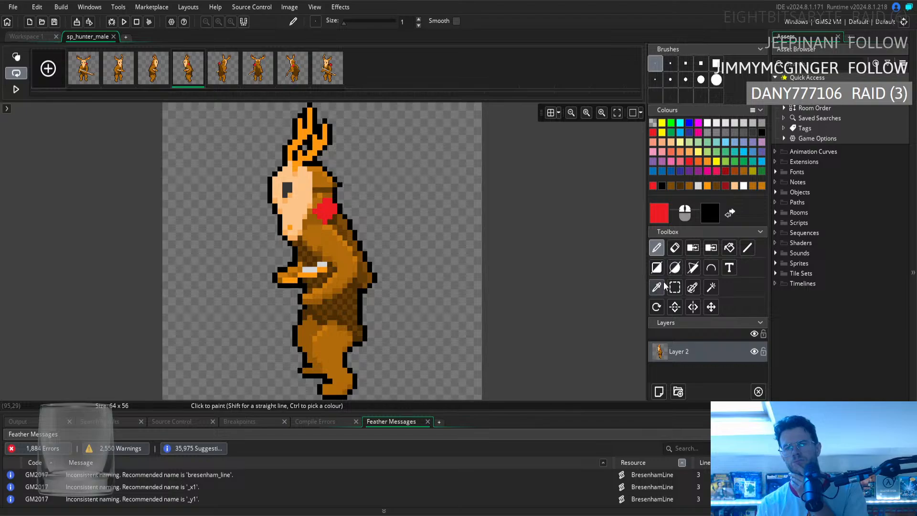
pyautogui.click(345, 206)
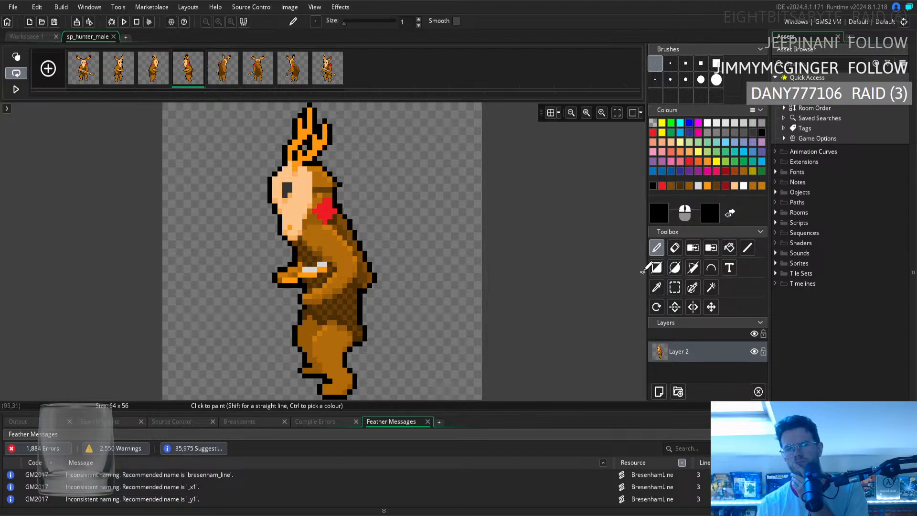
# Touch up the area around the red neck patch using the head's sampled brown and the patch's red
pyautogui.click(657, 287)
pyautogui.click(328, 181)
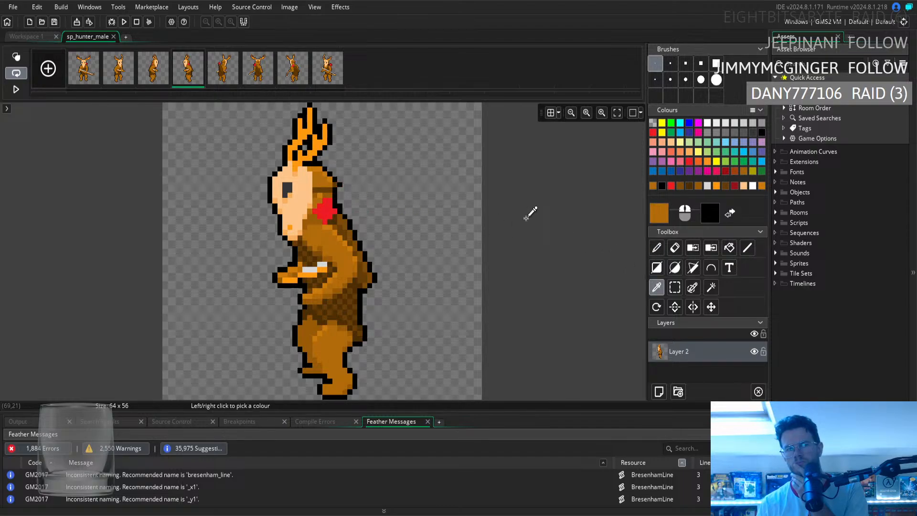
pyautogui.click(657, 248)
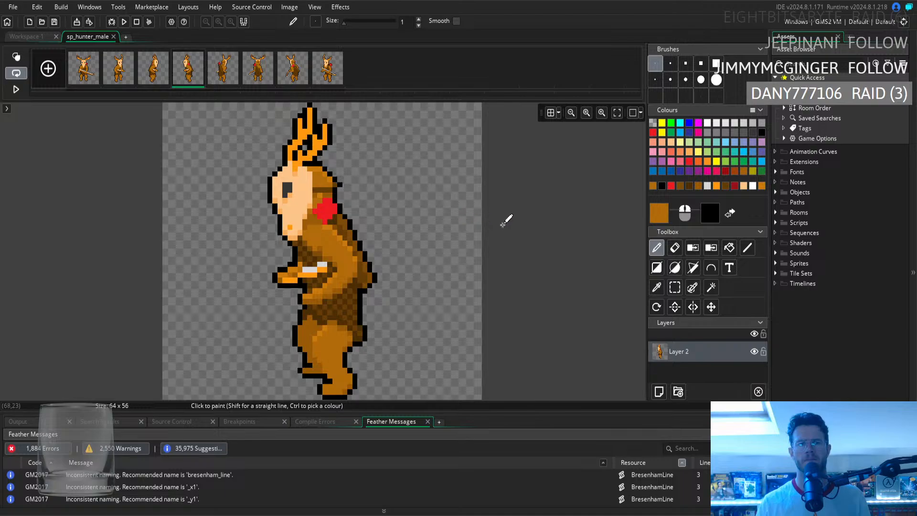
pyautogui.click(654, 290)
pyautogui.click(330, 209)
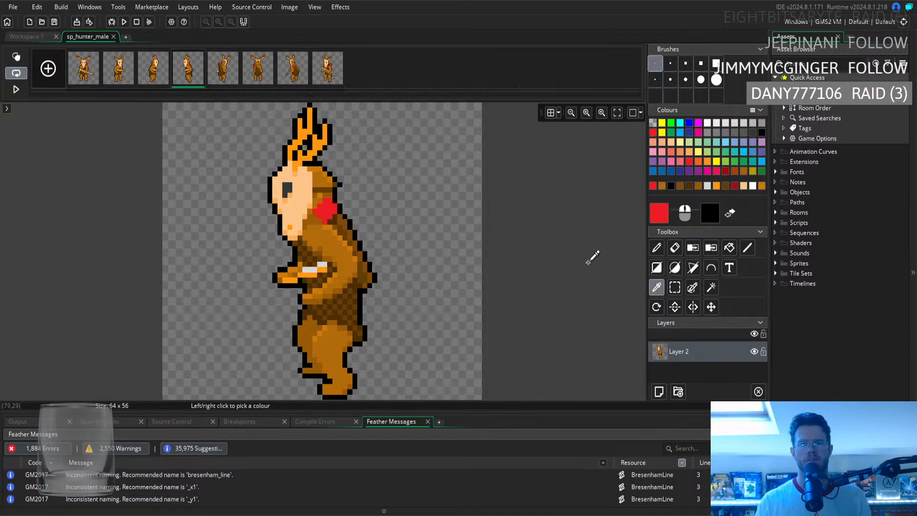
pyautogui.click(657, 247)
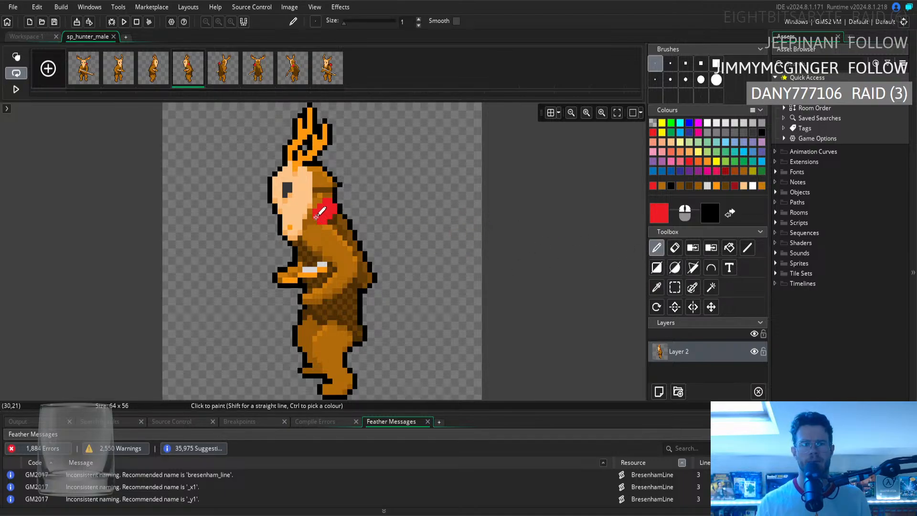
# Sample the dark red from the back-view sixth frame and shade the red neck patch on the fourth frame with it
pyautogui.click(657, 286)
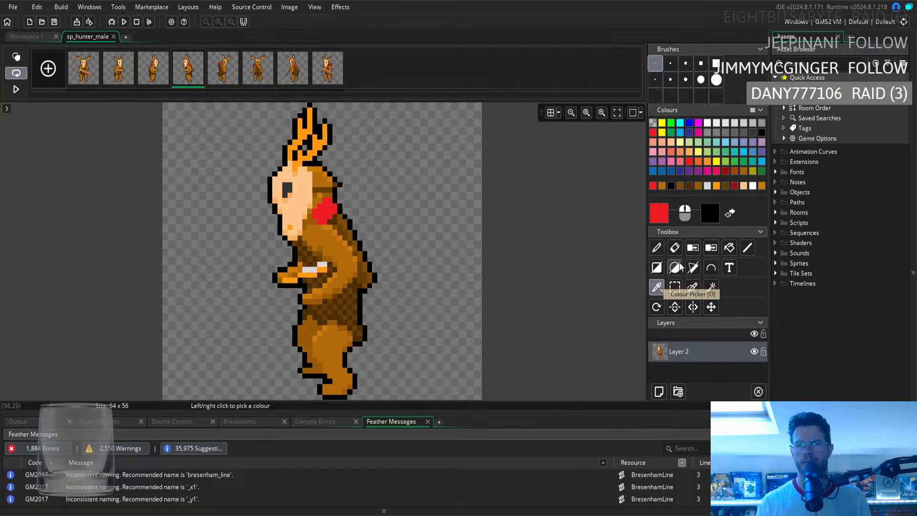
pyautogui.click(225, 76)
pyautogui.click(247, 75)
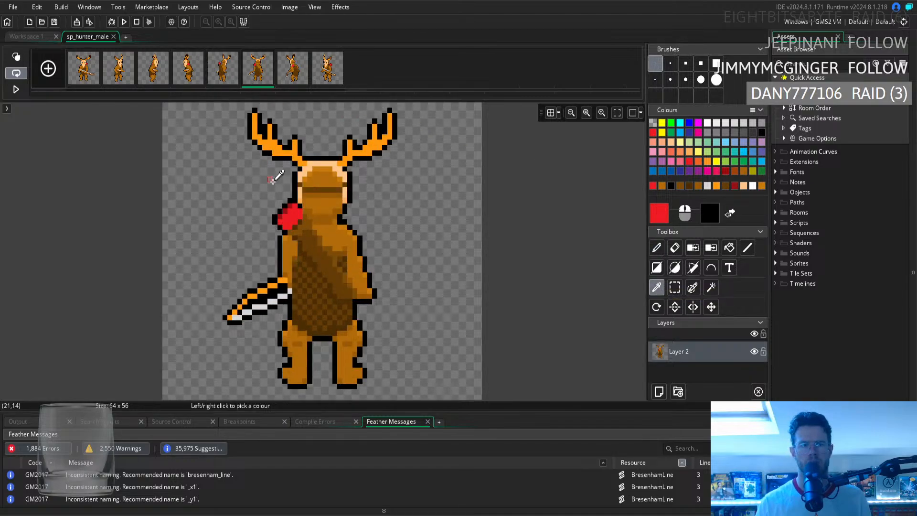
pyautogui.click(284, 213)
pyautogui.click(188, 72)
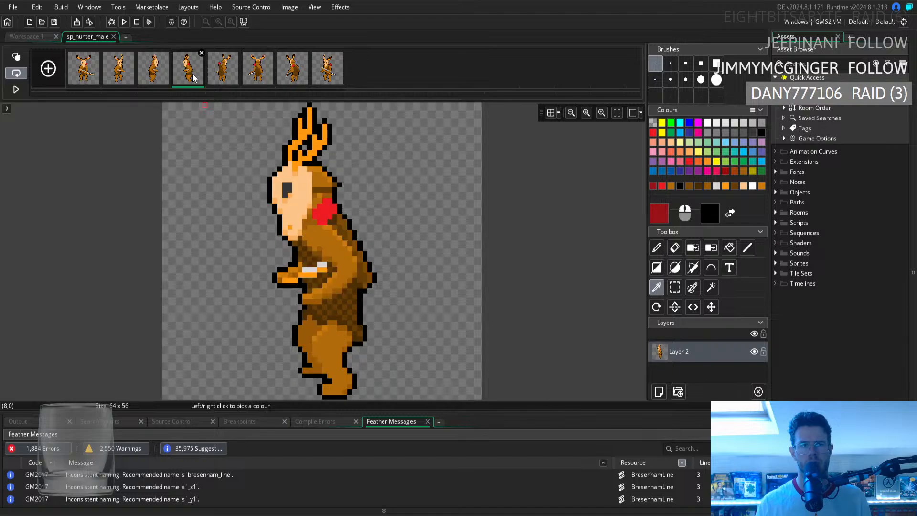
pyautogui.click(657, 247)
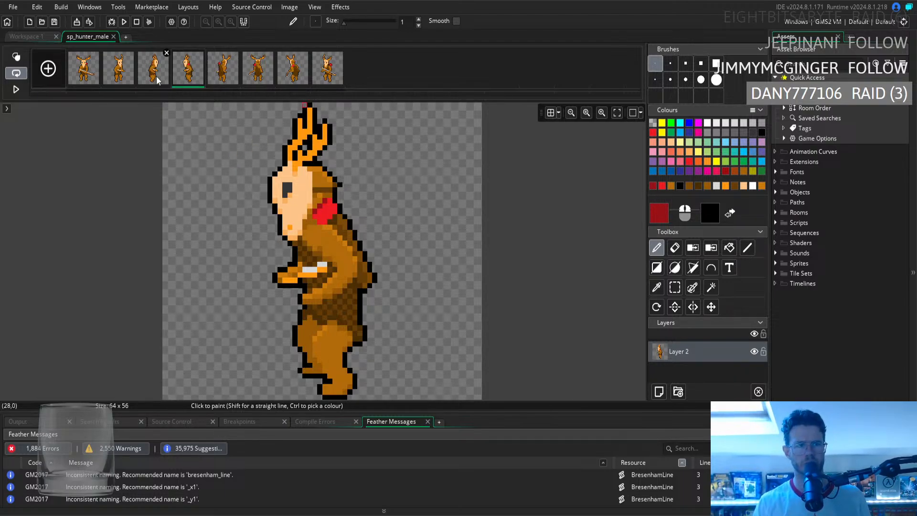
# Compare the red patch and bow across the front, side and back frames, ending on the mirrored side-view fourth frame
pyautogui.click(93, 77)
pyautogui.click(117, 77)
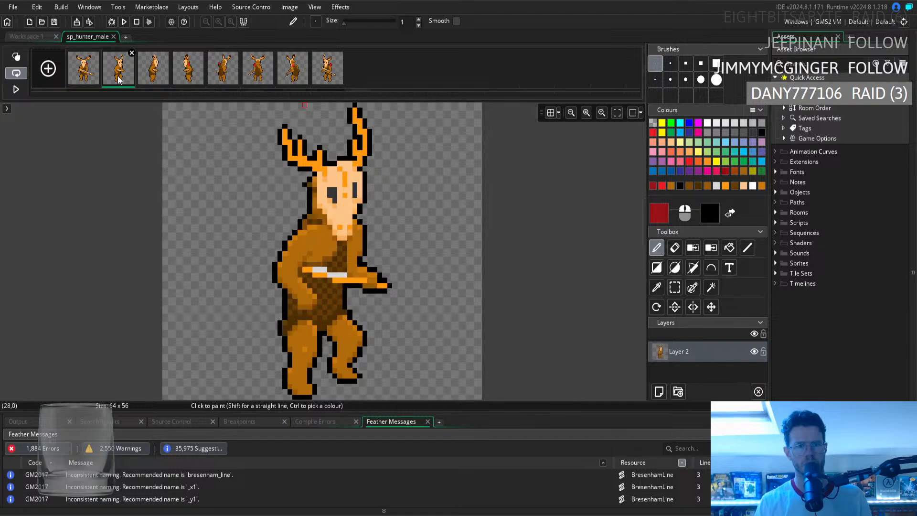
pyautogui.click(89, 79)
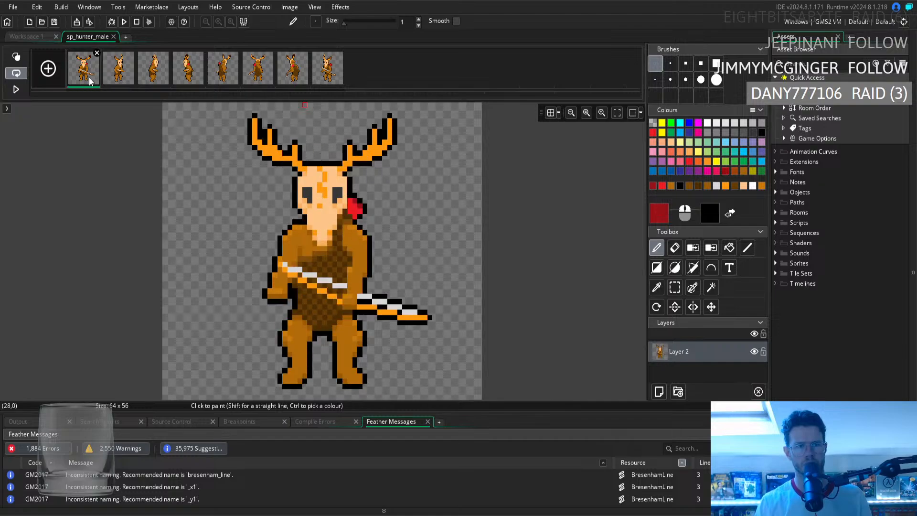
pyautogui.click(117, 77)
pyautogui.click(152, 78)
pyautogui.click(220, 79)
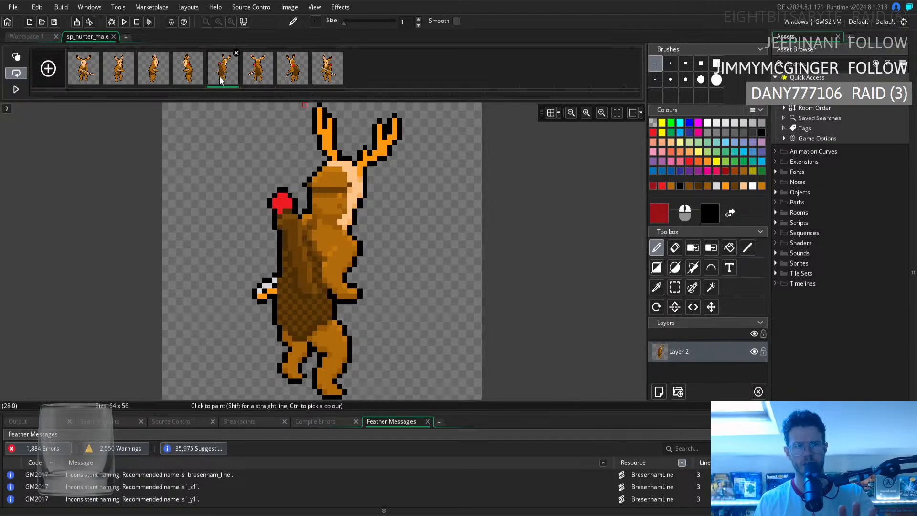
pyautogui.click(256, 77)
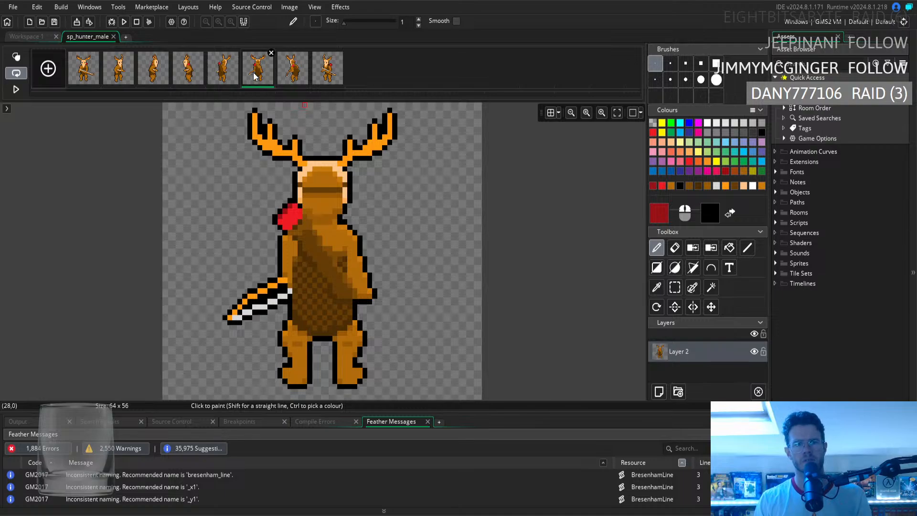
pyautogui.click(187, 78)
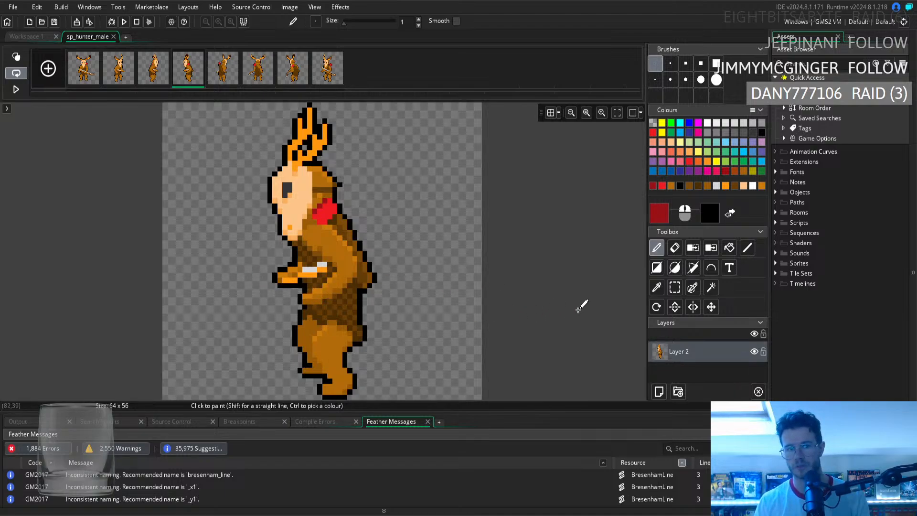
# Sample the torso's dark brown and paint over parts of the bow's white string with the Pencil
pyautogui.click(675, 287)
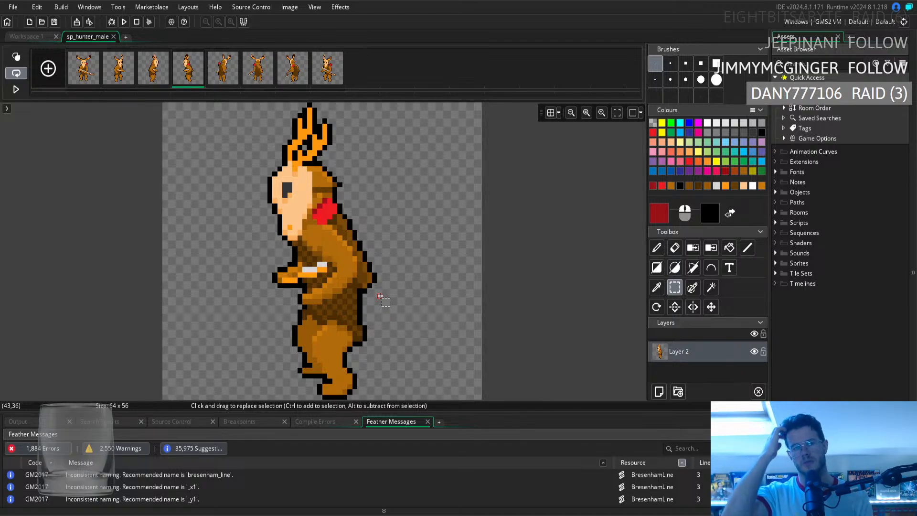
pyautogui.click(656, 287)
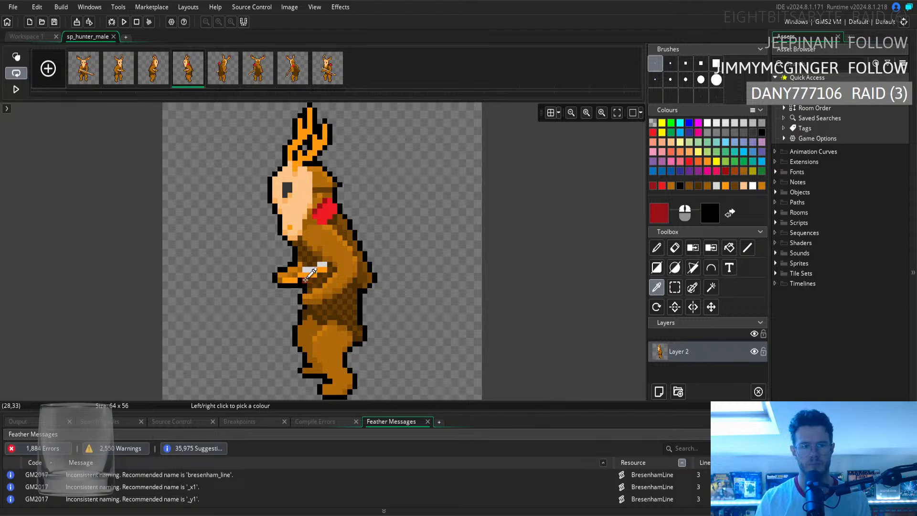
pyautogui.click(334, 280)
pyautogui.press('d')
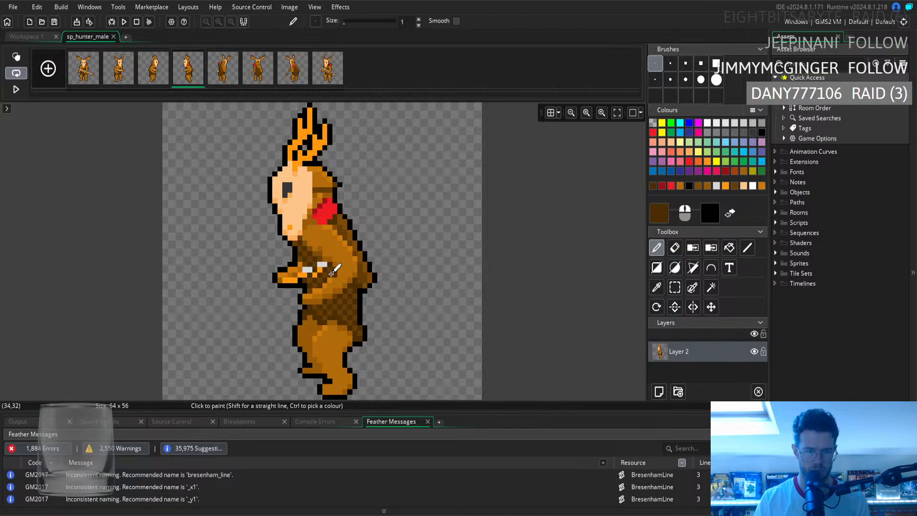
pyautogui.click(321, 265)
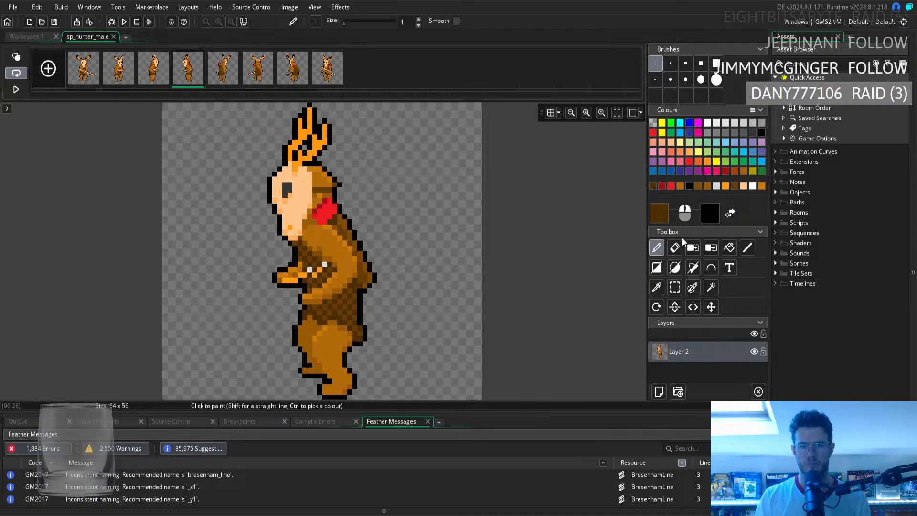
# Sample the torso's brown and paint over the bow's remaining white string on the fourth frame with the Pencil
pyautogui.click(657, 288)
pyautogui.click(317, 280)
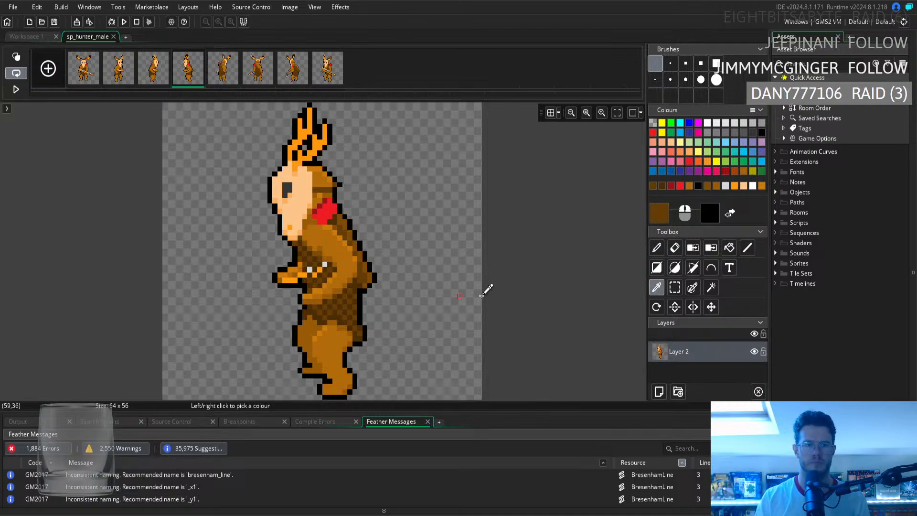
pyautogui.click(657, 247)
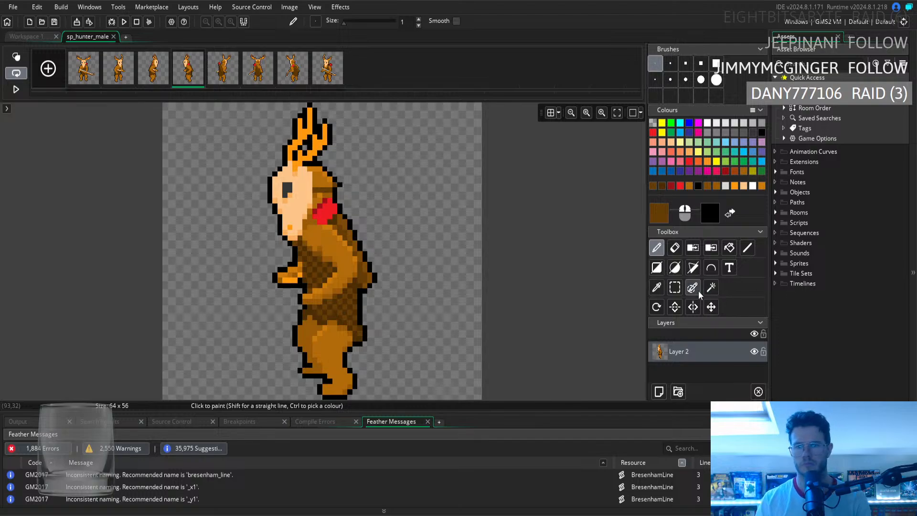
# Select the fourth frame's outstretched hand, shift it down one pixel, and clean up the outline beside it with the Eraser
pyautogui.click(675, 287)
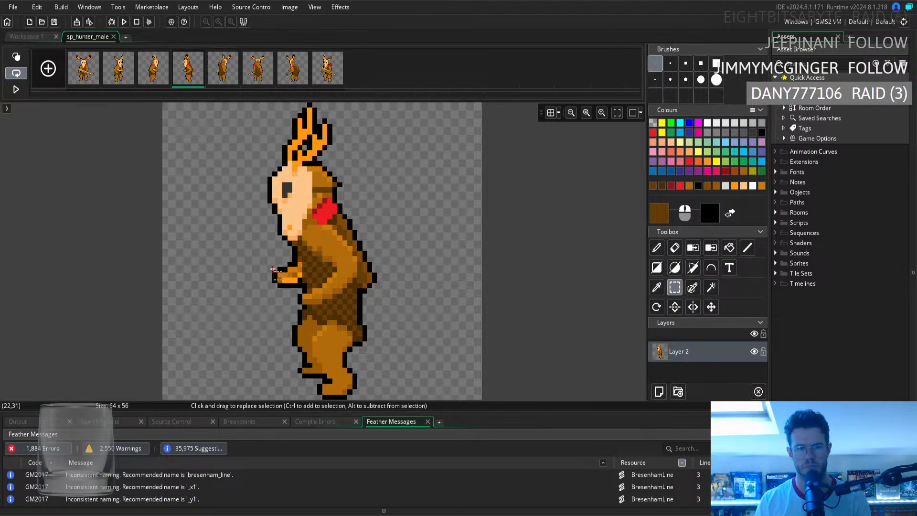
pyautogui.moveTo(275, 269); pyautogui.dragTo(298, 287)
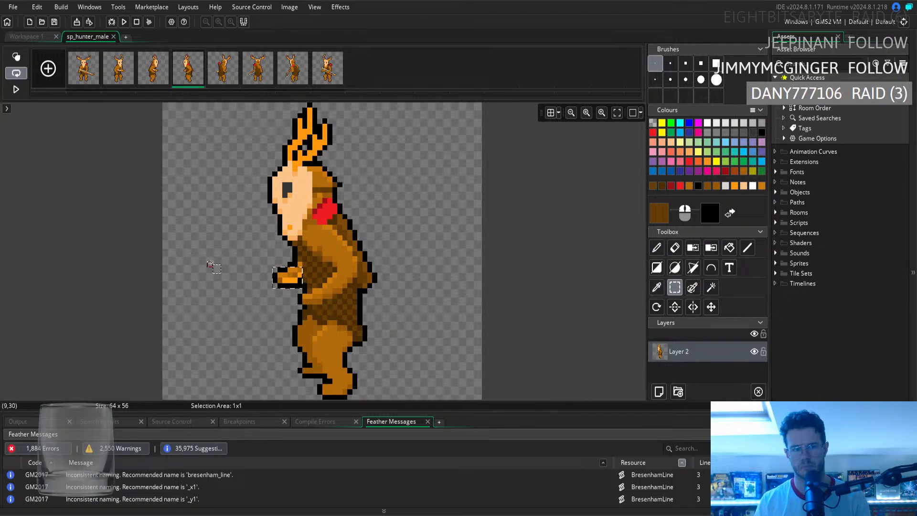
pyautogui.click(240, 254)
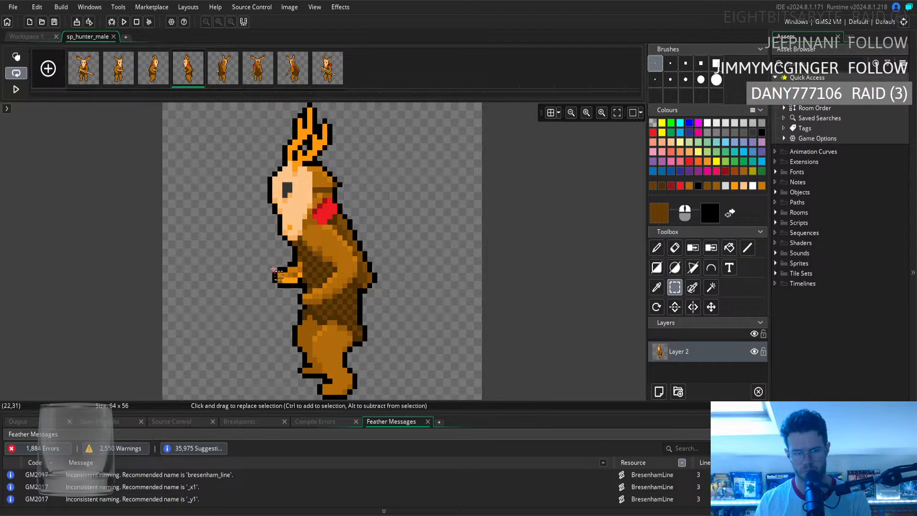
pyautogui.moveTo(272, 268); pyautogui.dragTo(300, 286)
pyautogui.click(238, 288)
pyautogui.click(232, 264)
pyautogui.moveTo(291, 275); pyautogui.dragTo(291, 279)
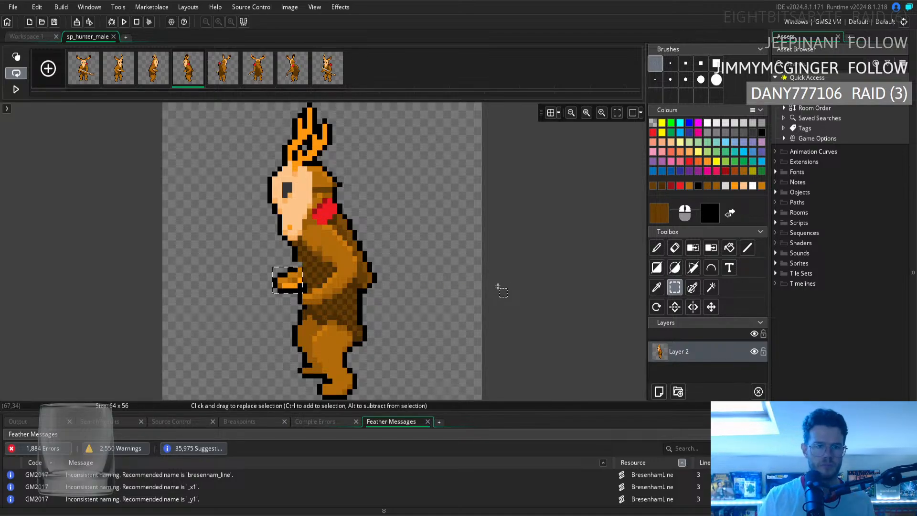
pyautogui.press('Up')
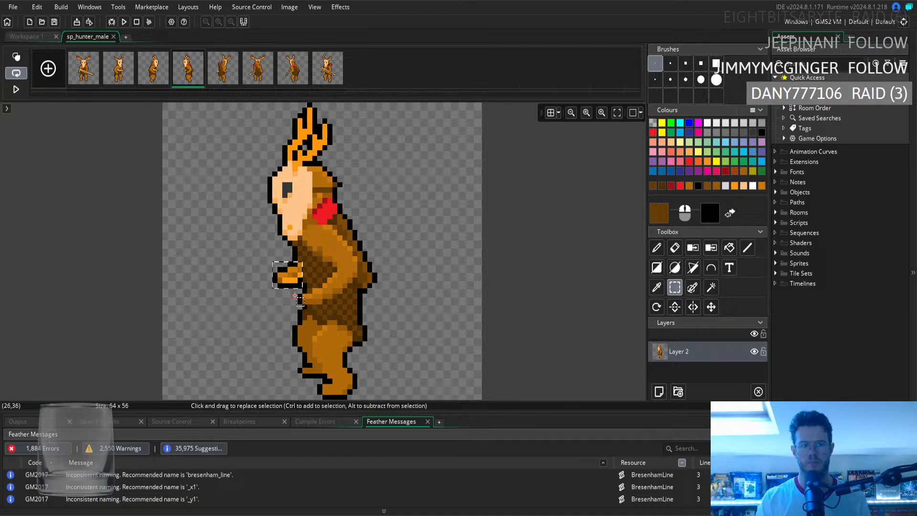
pyautogui.press('Down')
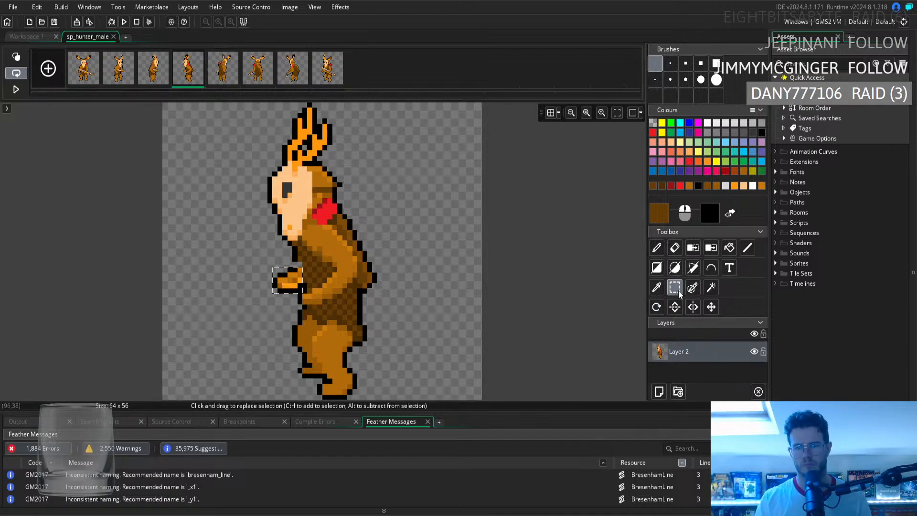
pyautogui.click(629, 276)
pyautogui.click(675, 248)
pyautogui.click(301, 290)
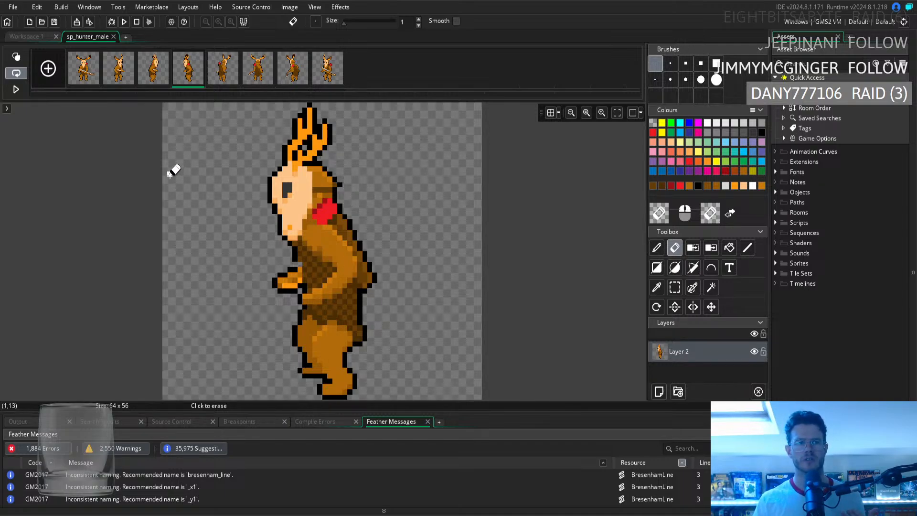
# Touch up the fourth frame's chest with the Pencil, comparing it with the third frame's side view
pyautogui.click(168, 81)
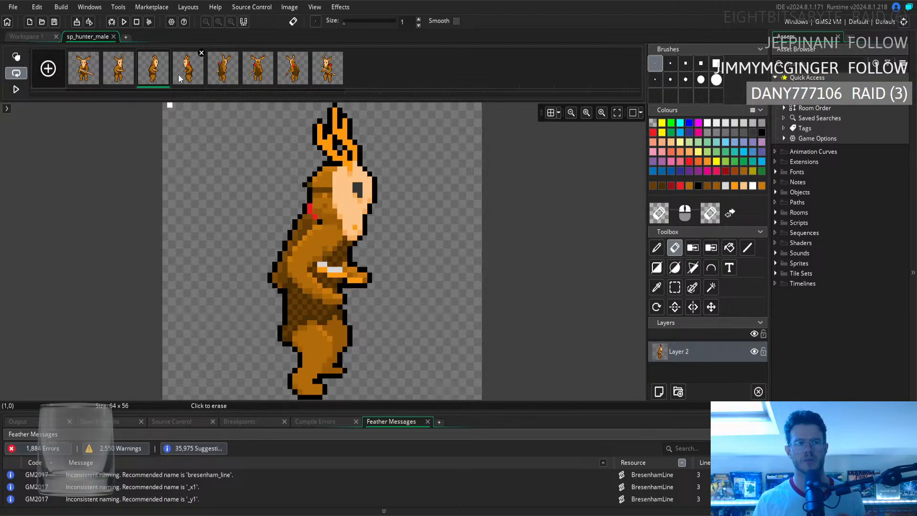
pyautogui.click(179, 74)
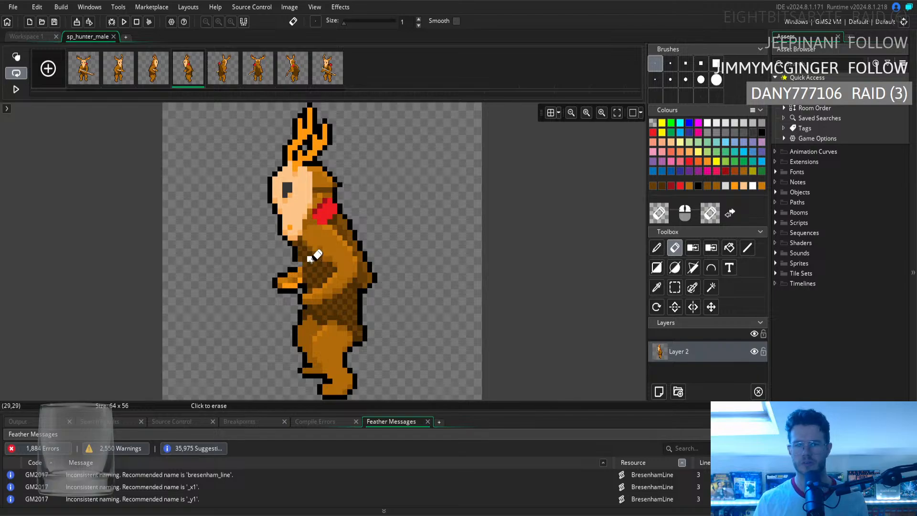
pyautogui.click(657, 287)
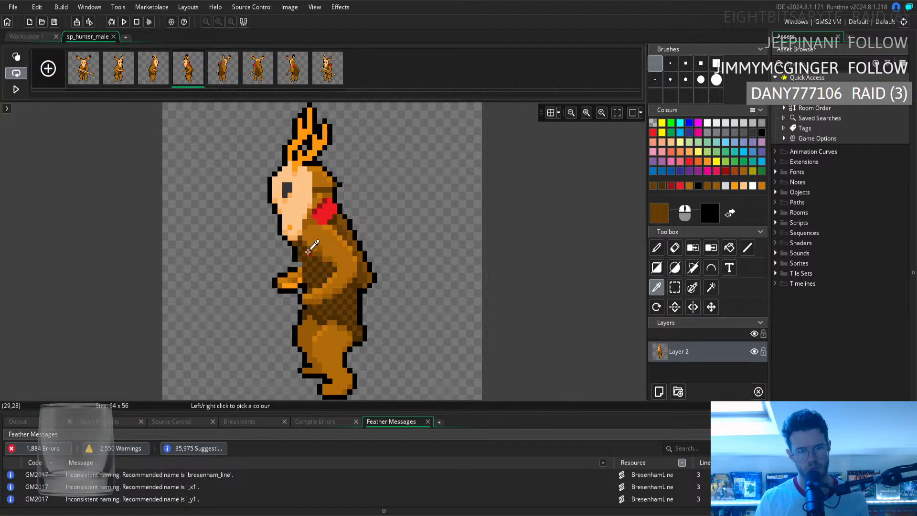
pyautogui.click(657, 248)
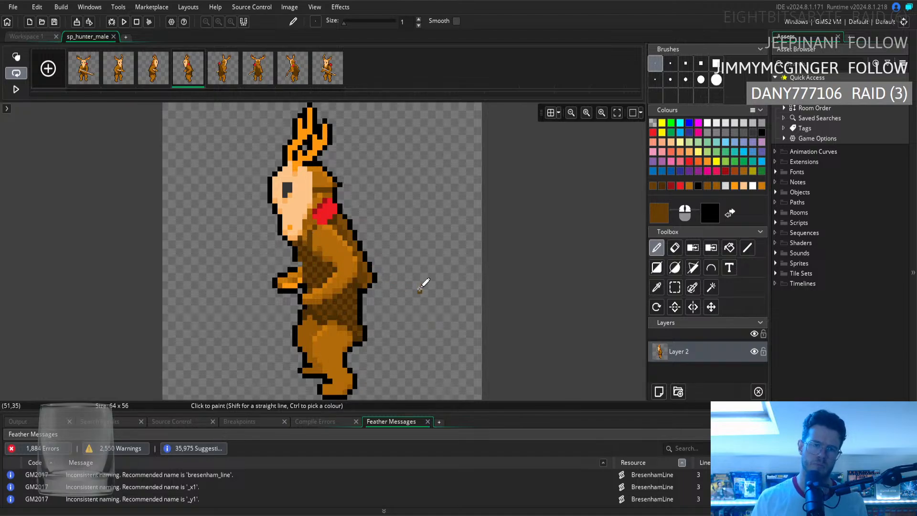
pyautogui.click(150, 64)
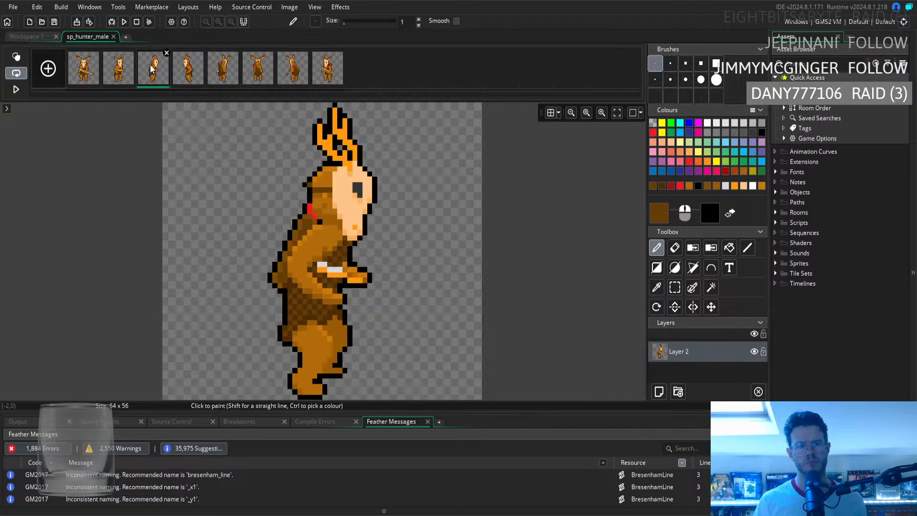
pyautogui.click(189, 68)
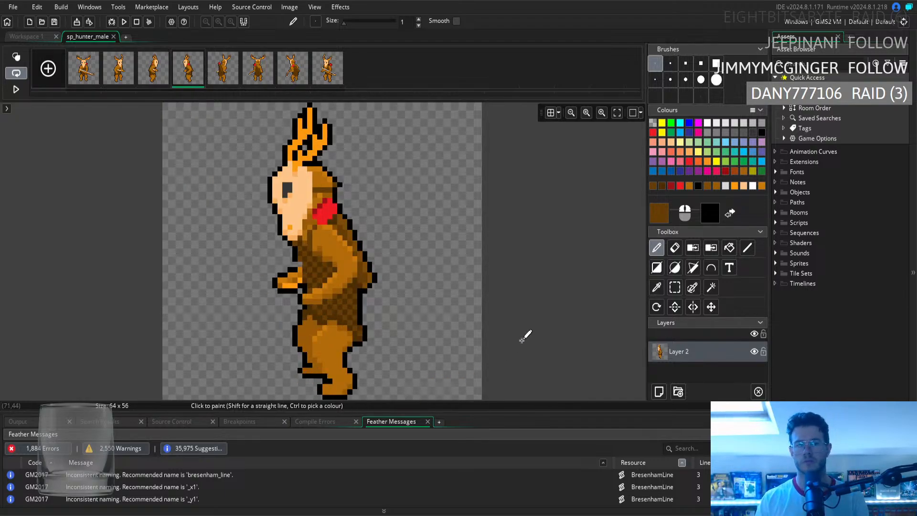
# Rework the shading where the chest meets the upper arm, using the sampled arm brown and the torso's dark brown
pyautogui.click(657, 287)
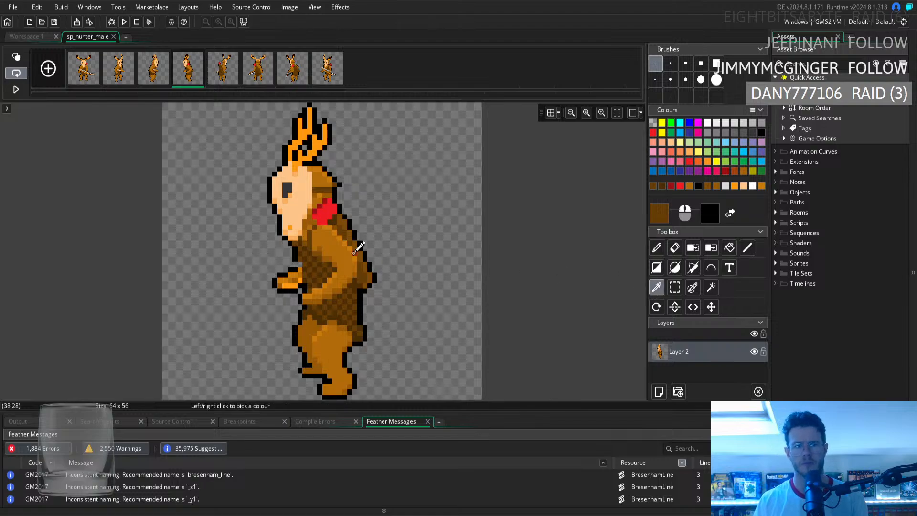
pyautogui.click(323, 253)
pyautogui.press('d')
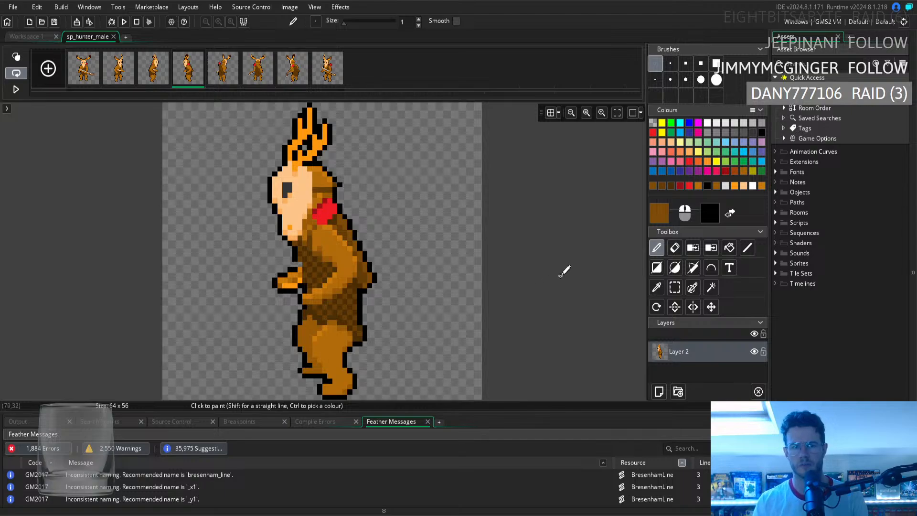
pyautogui.click(657, 287)
pyautogui.click(315, 256)
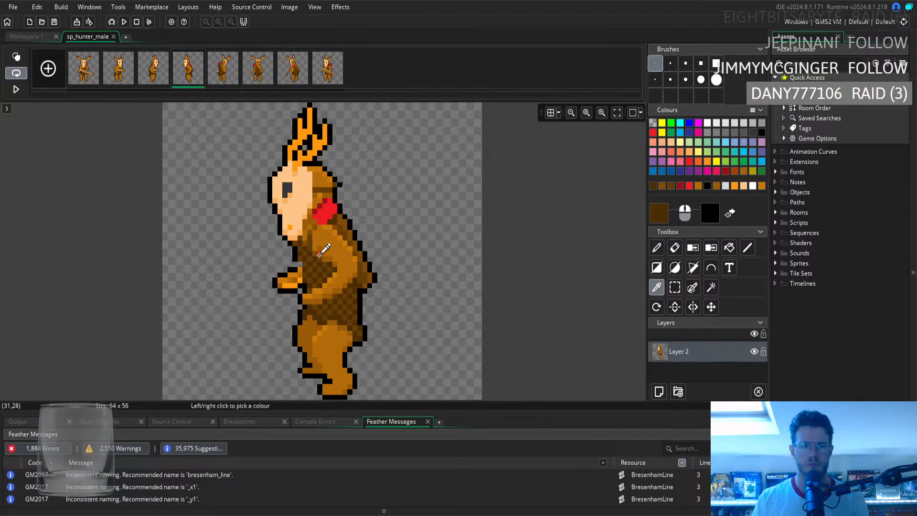
pyautogui.press('d')
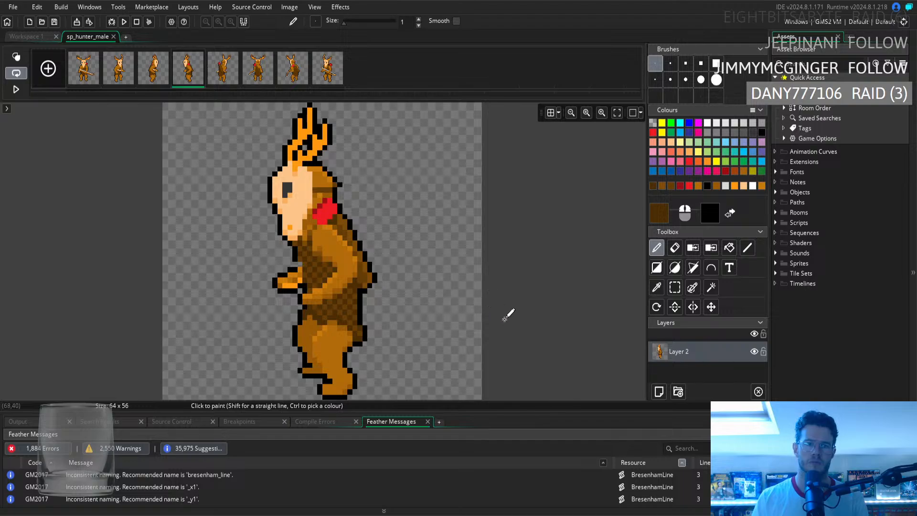
# Touch up the neck beneath the mask with sampled lighter browns, checking the result against the third frame
pyautogui.press('i')
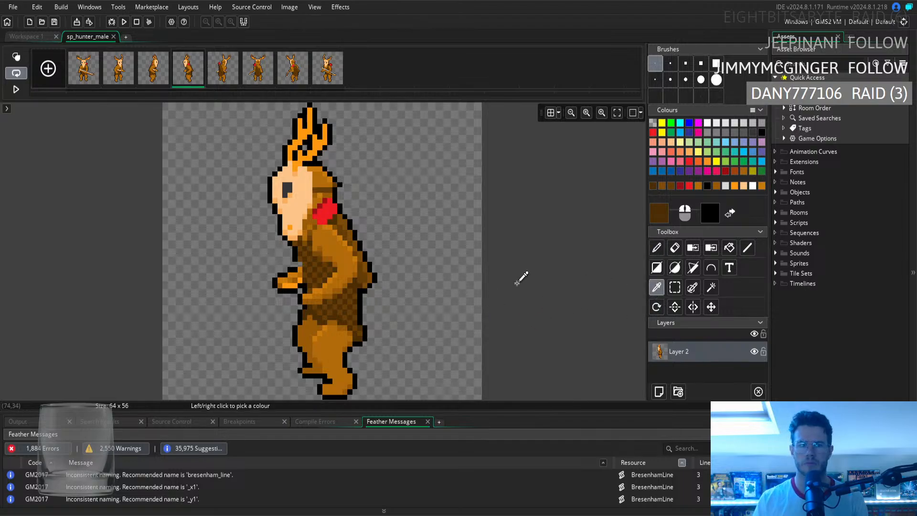
pyautogui.click(311, 232)
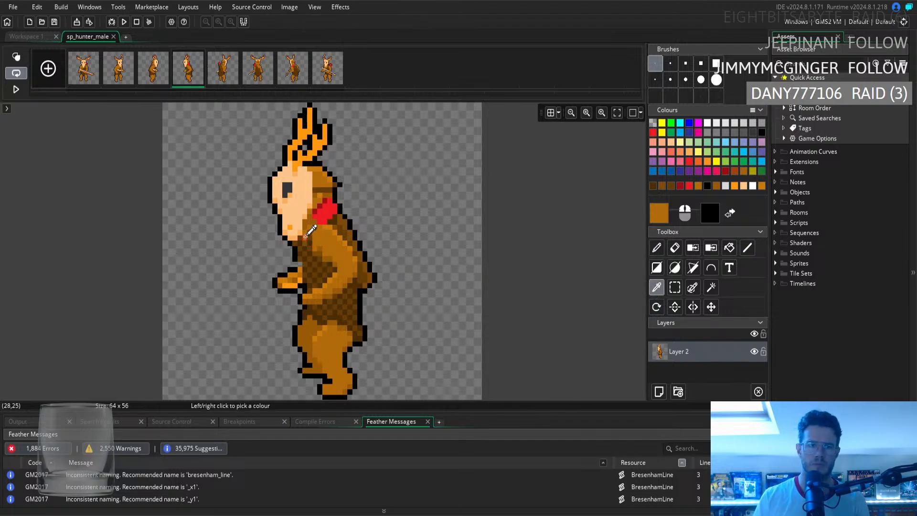
pyautogui.click(656, 247)
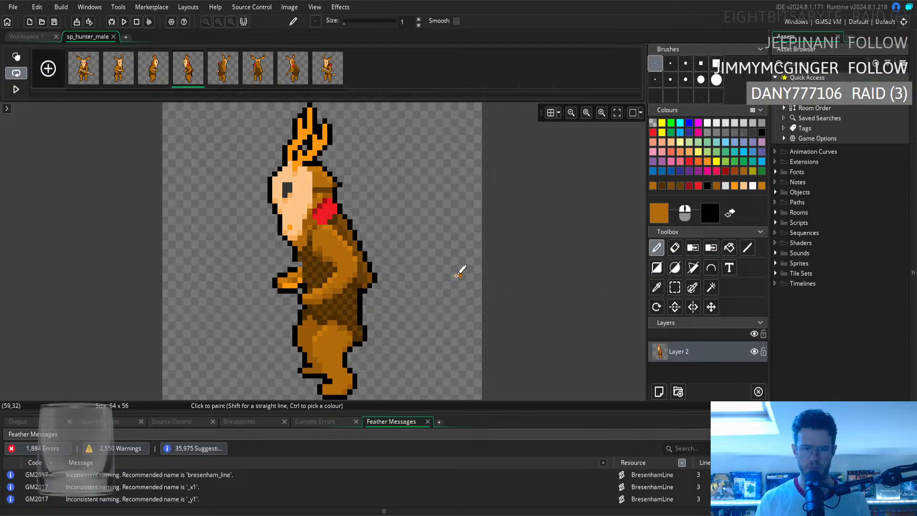
pyautogui.click(657, 290)
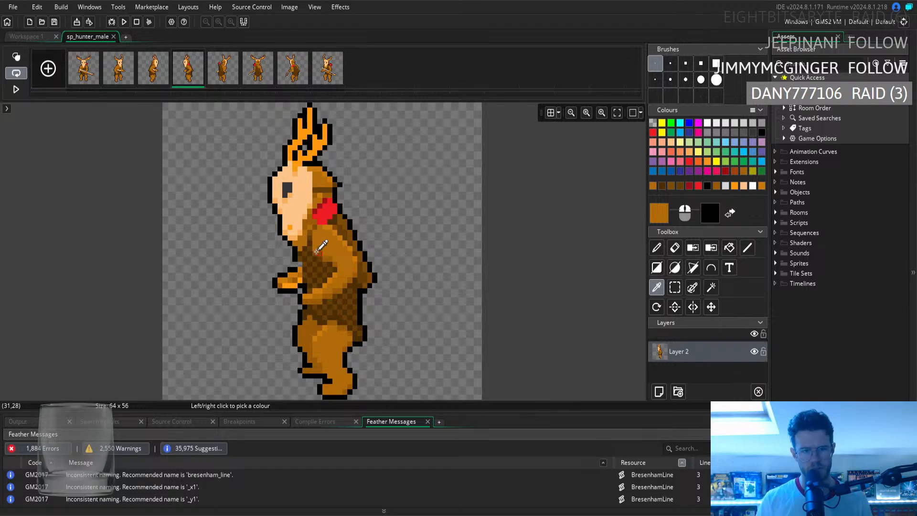
pyautogui.click(160, 80)
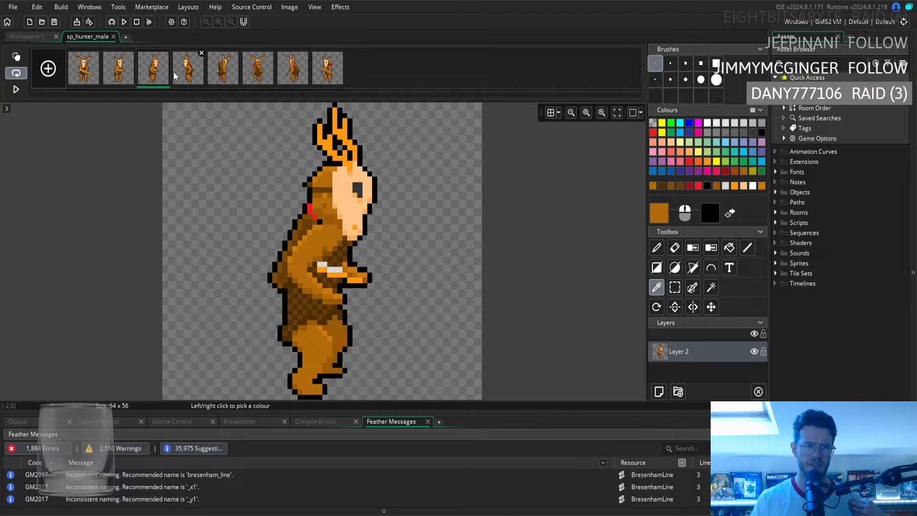
pyautogui.click(180, 72)
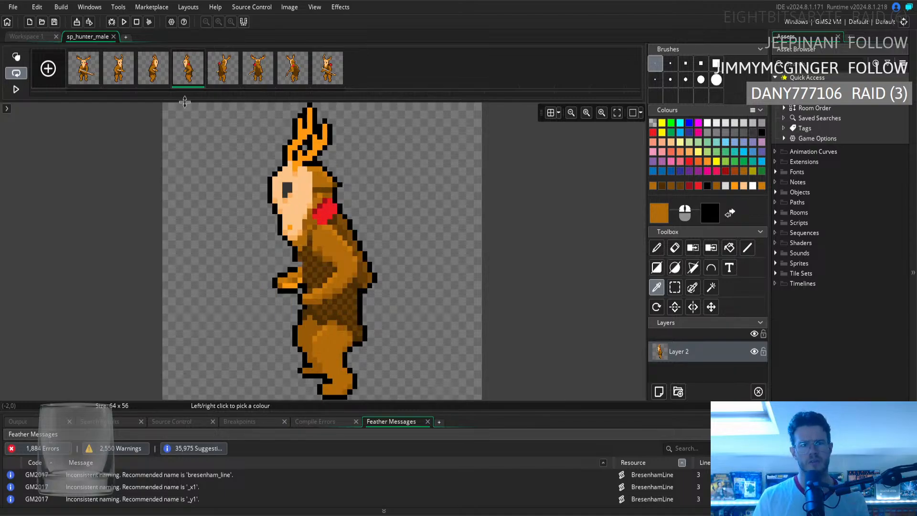
pyautogui.click(307, 220)
pyautogui.click(657, 248)
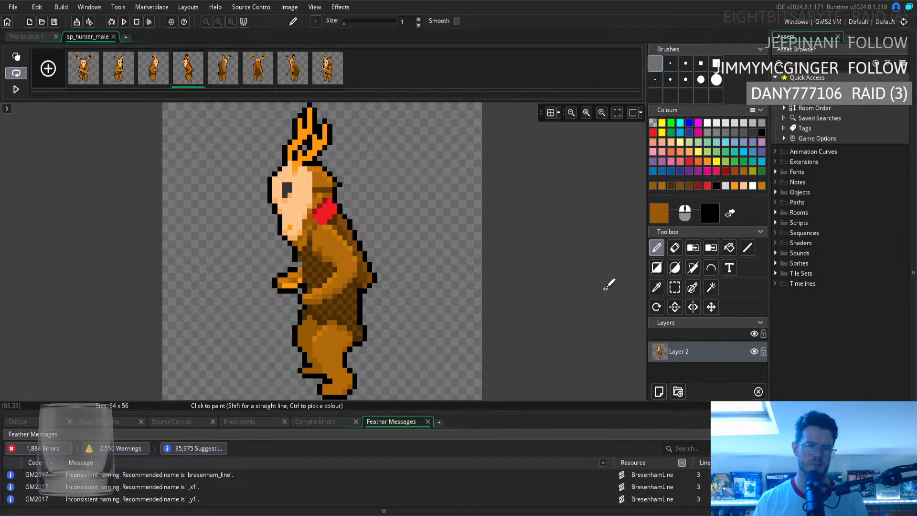
# On the third frame, rework the outline beneath the mask's chin with the Eraser and the sampled black
pyautogui.click(157, 77)
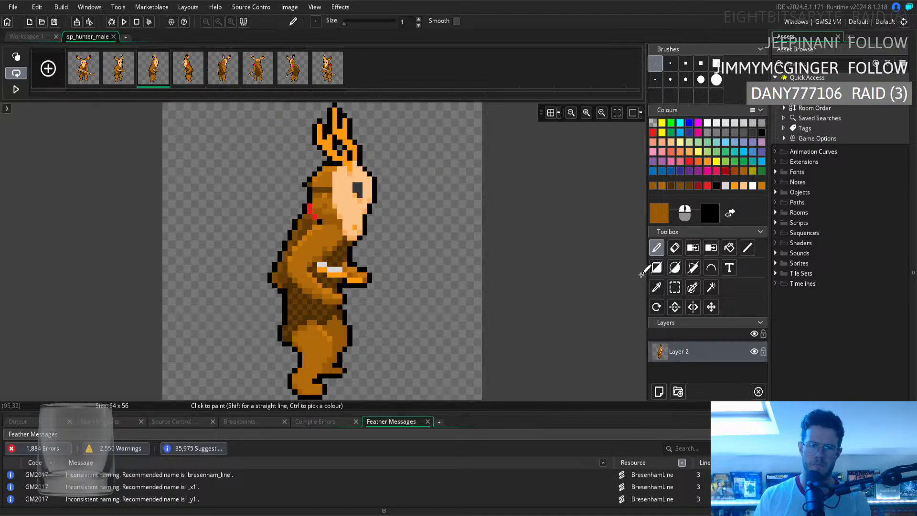
pyautogui.click(675, 248)
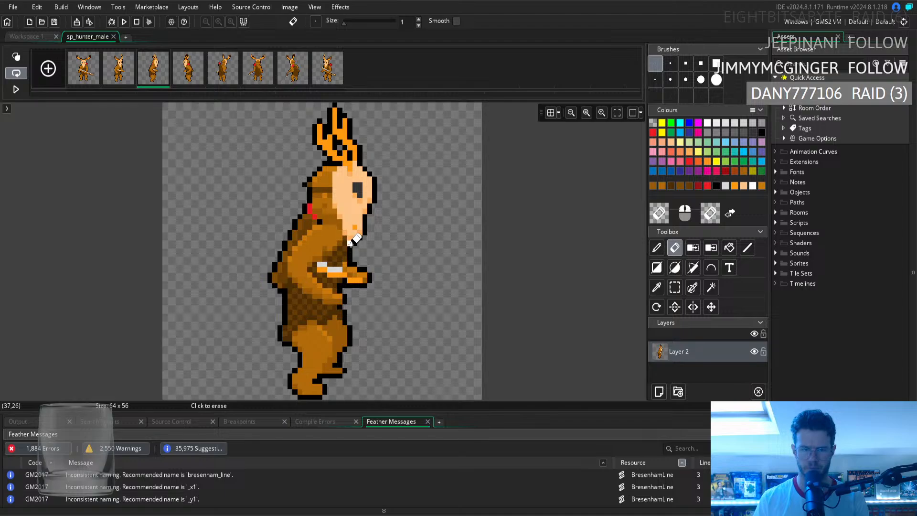
pyautogui.click(656, 288)
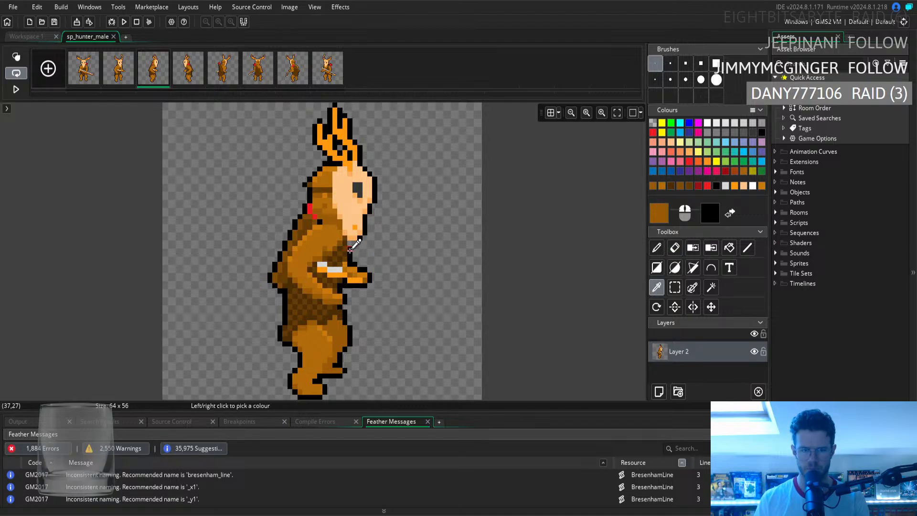
pyautogui.click(351, 248)
pyautogui.click(657, 247)
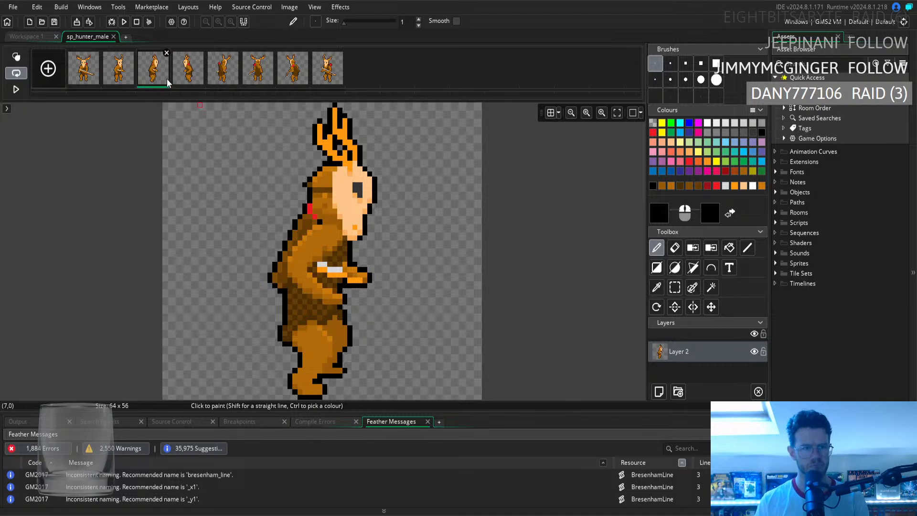
# Return to the fourth frame and adjust the chest using the Eraser, the outline's black and the torso's sampled dark brown
pyautogui.click(188, 68)
pyautogui.click(675, 248)
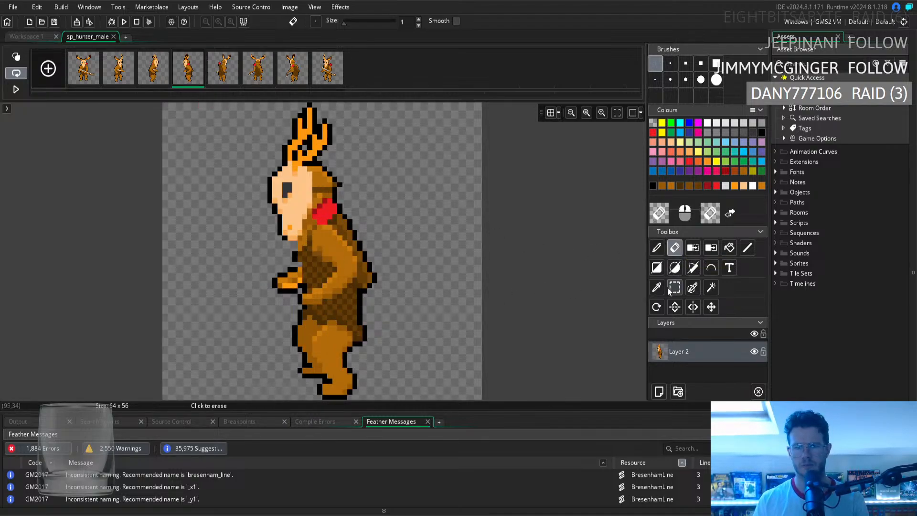
pyautogui.click(657, 246)
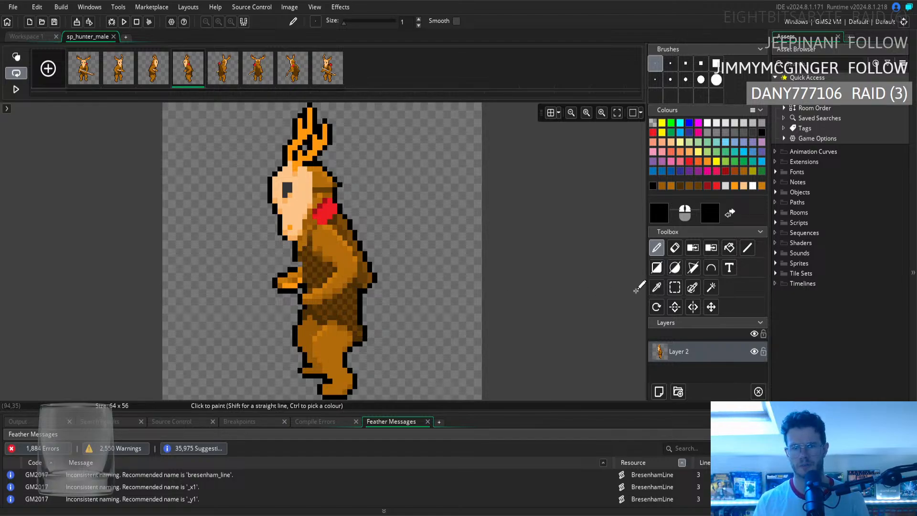
pyautogui.click(657, 287)
pyautogui.click(314, 267)
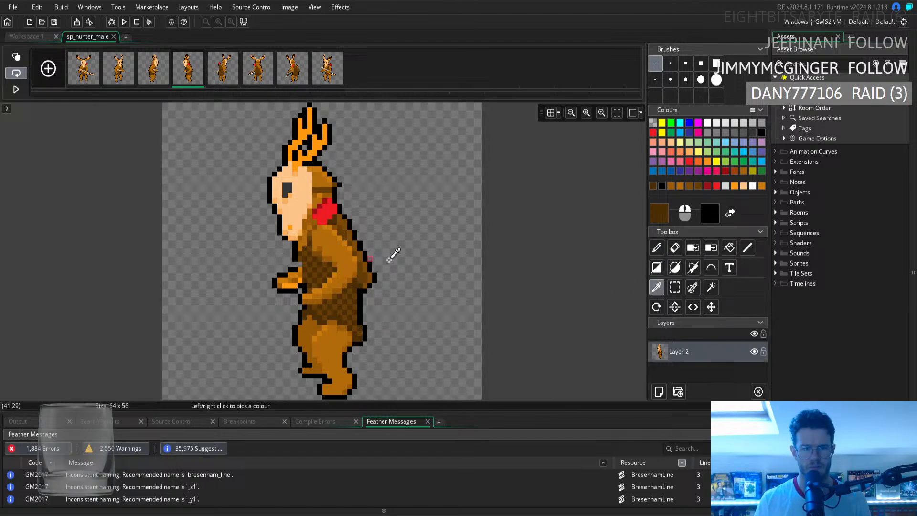
pyautogui.click(660, 248)
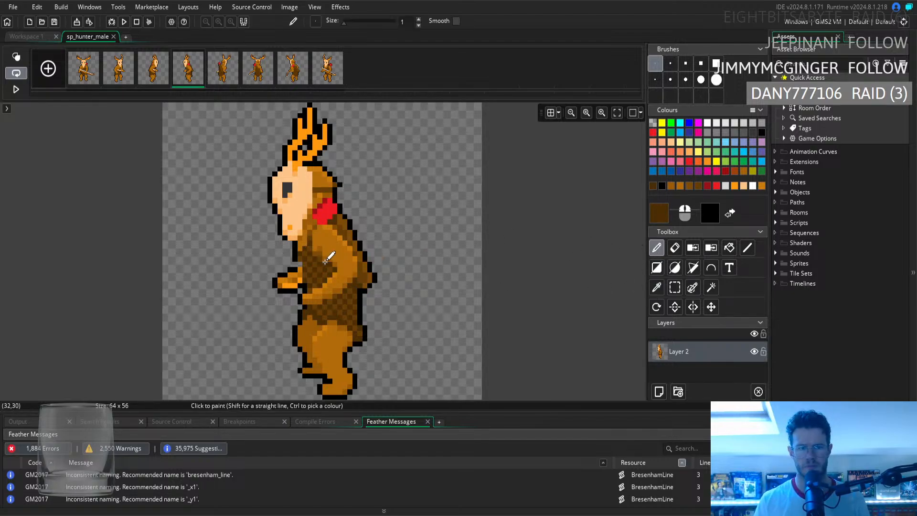
# Sample the outline's black and redraw the fourth frame's chest outline beneath the mask with the Pencil
pyautogui.click(656, 287)
pyautogui.click(298, 252)
pyautogui.click(656, 247)
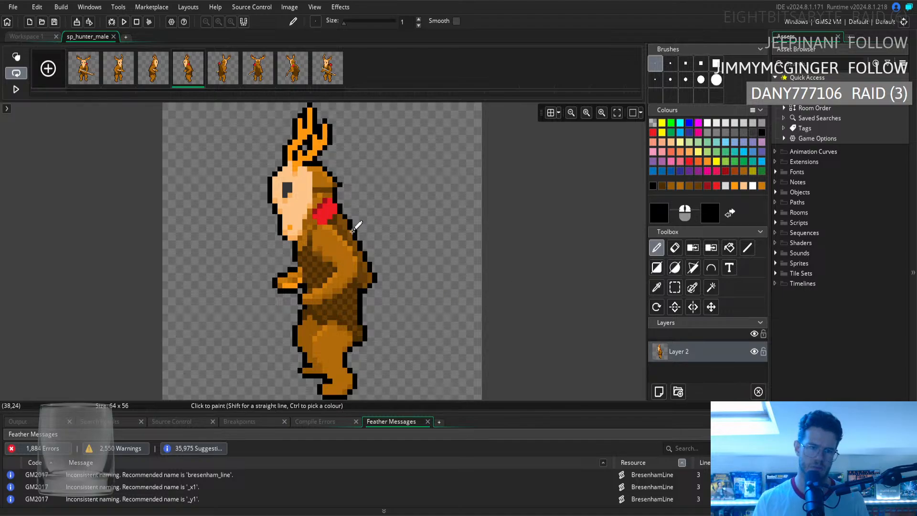
# Compare the fourth frame with the third, and retouch its outstretched hand with the Pencil in the hand's sampled brown
pyautogui.click(156, 76)
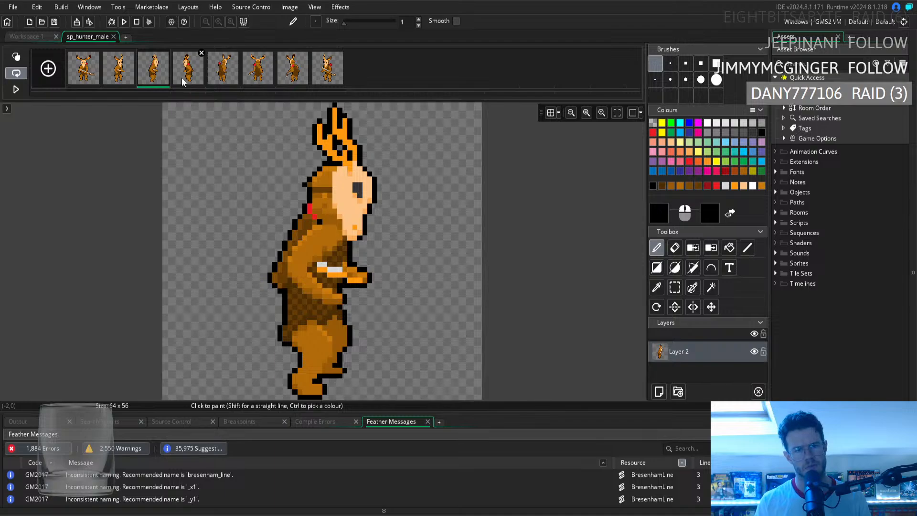
pyautogui.click(182, 82)
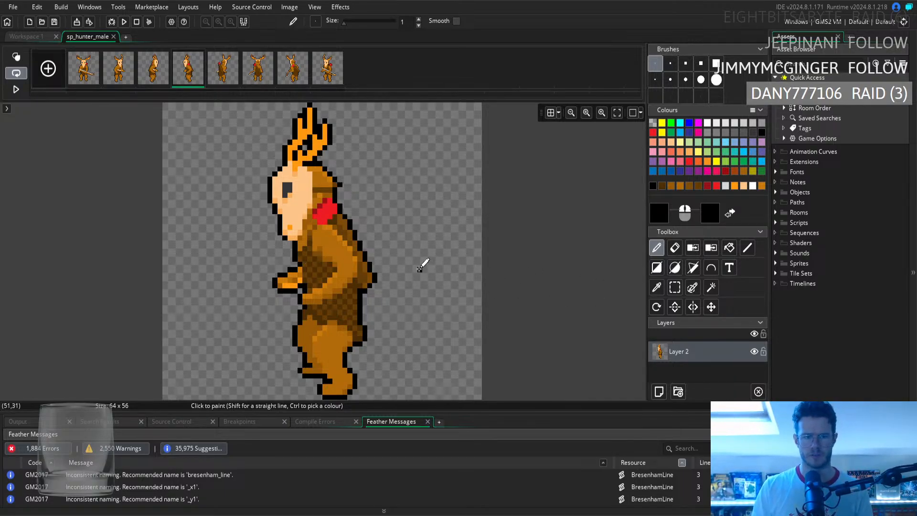
pyautogui.click(657, 288)
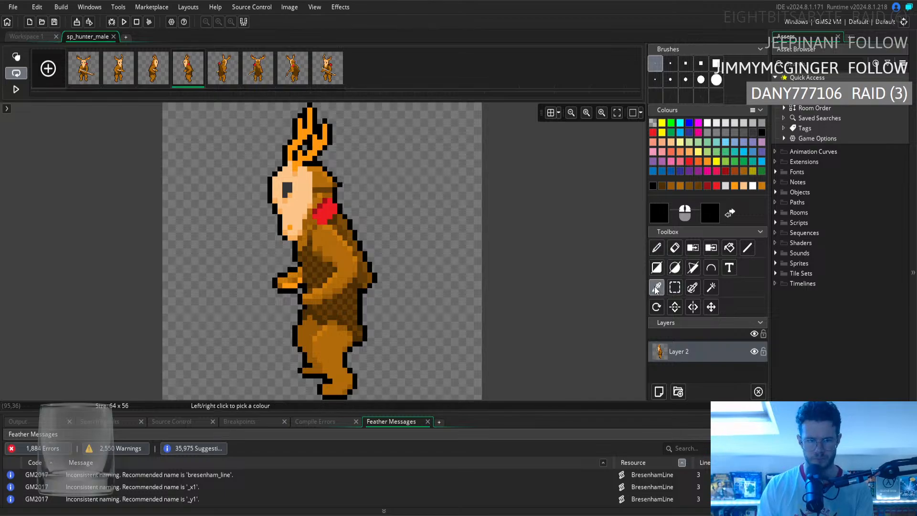
pyautogui.click(285, 284)
pyautogui.click(660, 249)
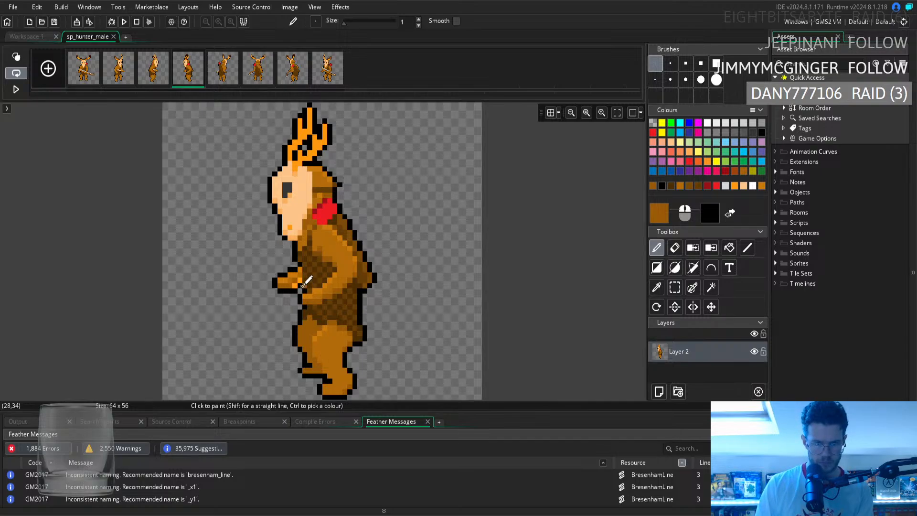
# Tidy the fourth frame's hand outline with the Eraser, and redraw its edge with the Pencil in sampled black
pyautogui.click(671, 252)
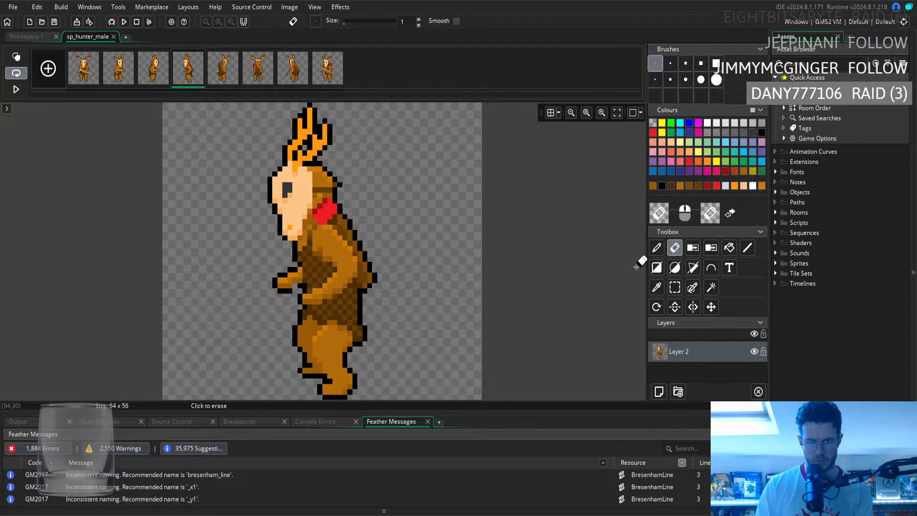
pyautogui.click(657, 285)
pyautogui.click(302, 287)
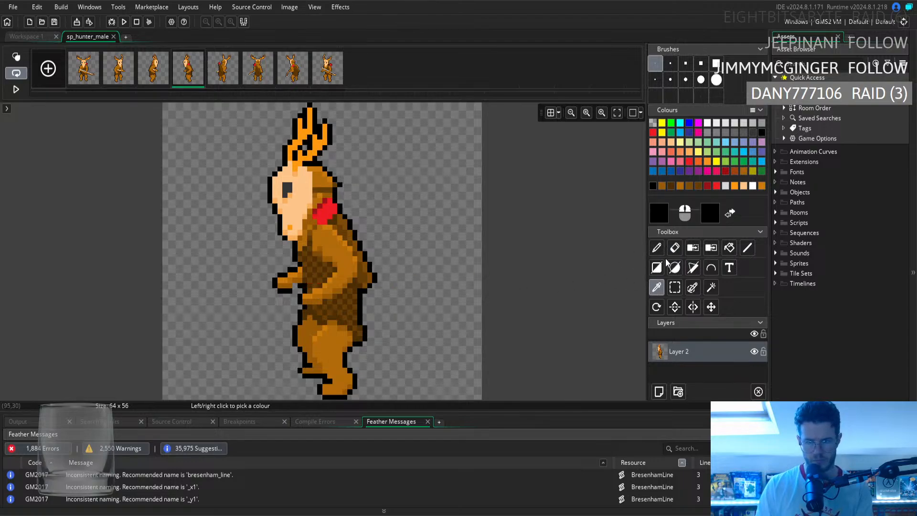
pyautogui.click(657, 248)
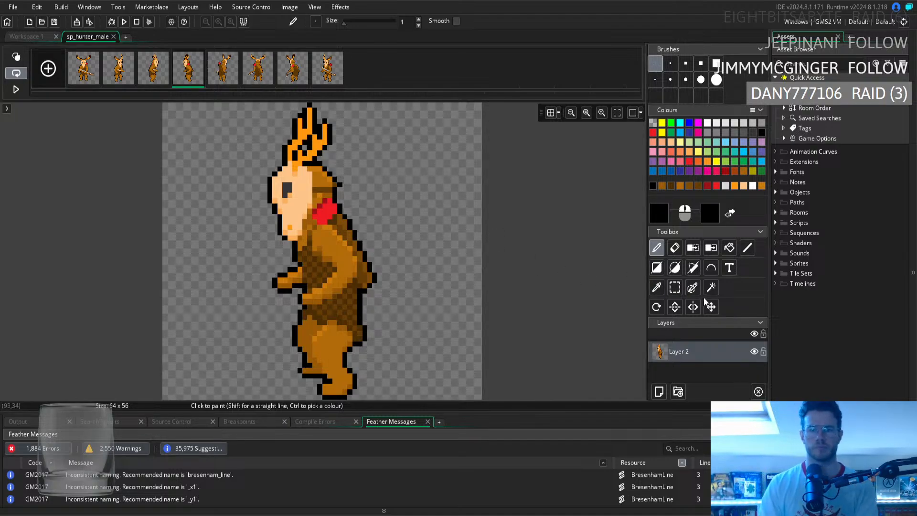
# Reposition the outstretched hand by moving selected blocks of it slightly upward and outward from the body
pyautogui.click(675, 287)
pyautogui.moveTo(262, 267); pyautogui.dragTo(280, 288)
pyautogui.click(258, 290)
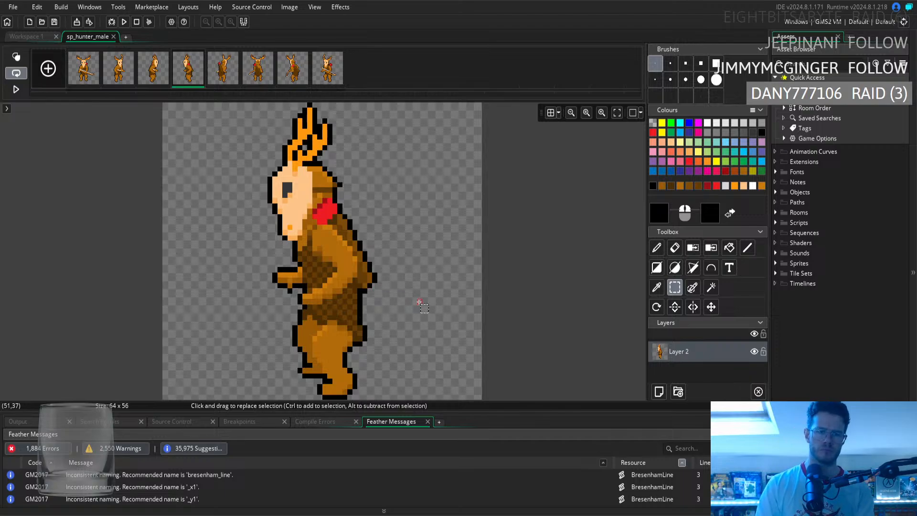
pyautogui.moveTo(273, 268); pyautogui.dragTo(297, 290)
pyautogui.moveTo(289, 288); pyautogui.dragTo(300, 289)
pyautogui.hotkey('ctrl', 'c')
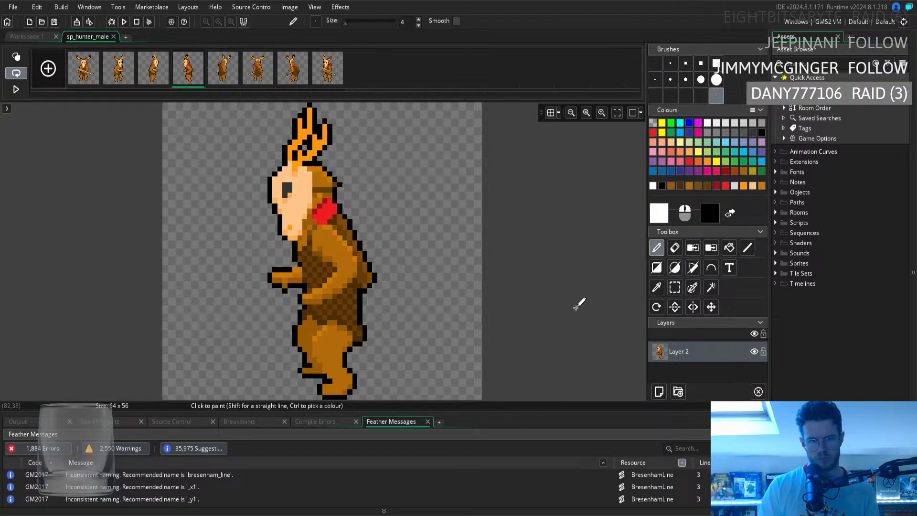
# Patch the moved hand's outline in sampled black with the one-pixel brush, and compare the pose with the third frame
pyautogui.keyDown('ctrl'); pyautogui.click(299, 263); pyautogui.keyUp('ctrl')
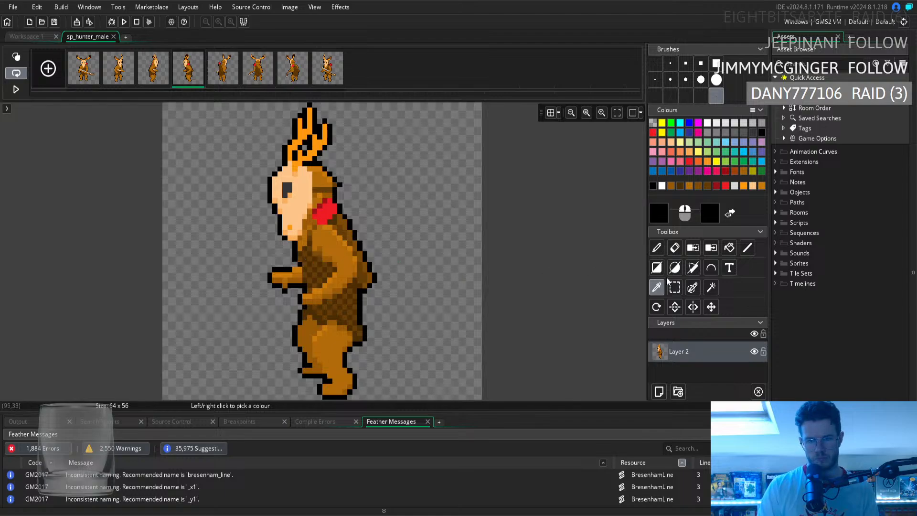
pyautogui.click(655, 64)
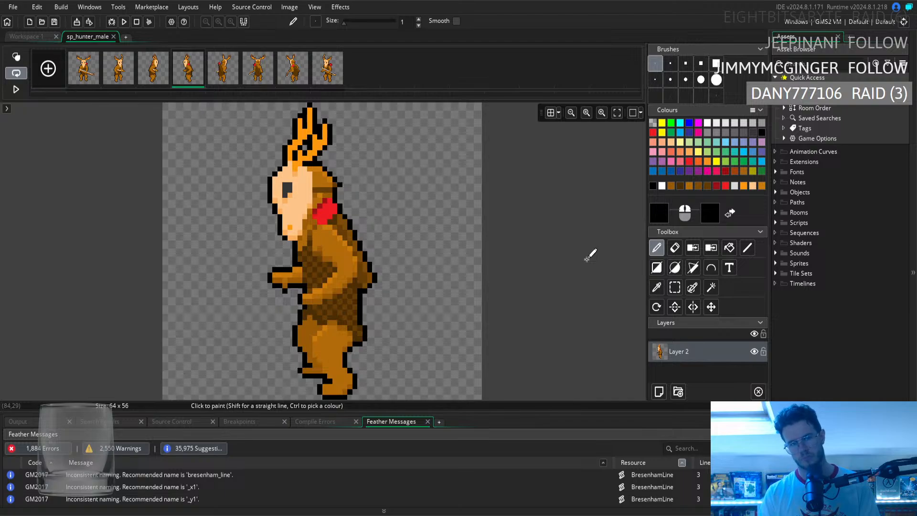
pyautogui.click(160, 74)
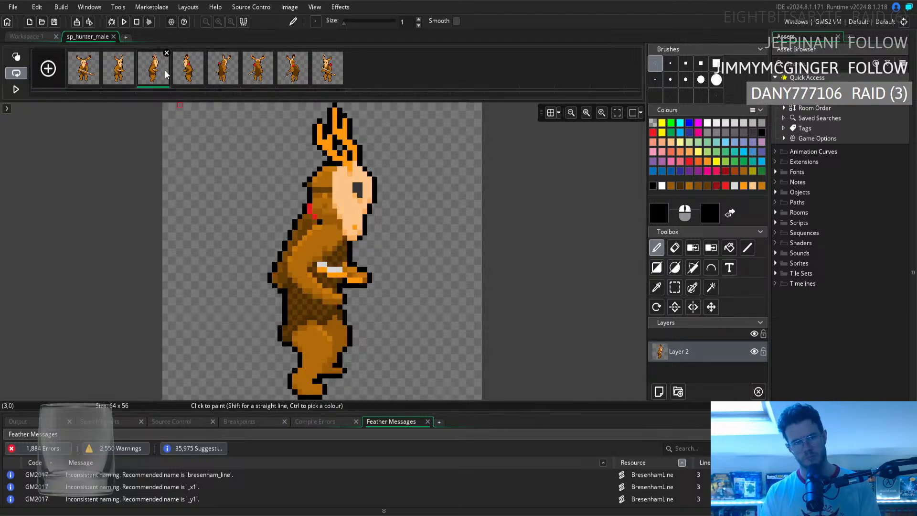
pyautogui.click(189, 72)
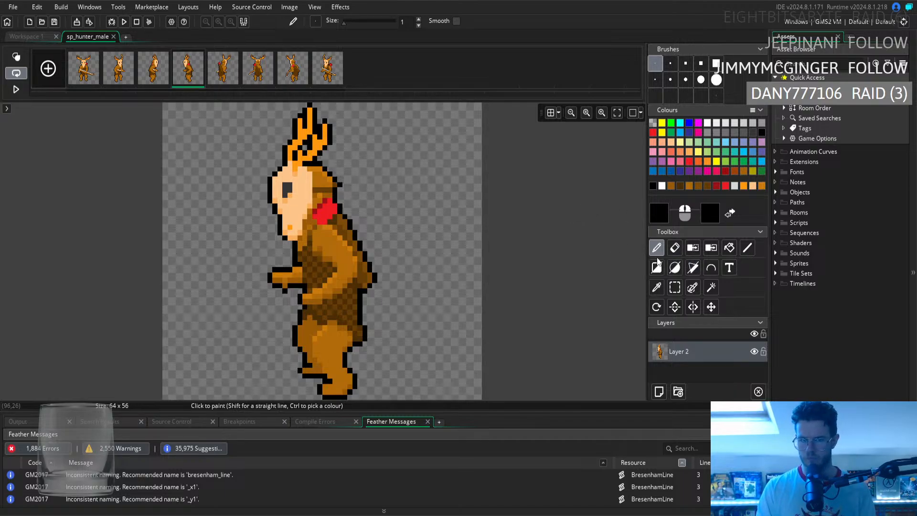
# Lower the front part of the fourth frame's hand, and clean up its outline with sampled black and the Eraser
pyautogui.click(675, 287)
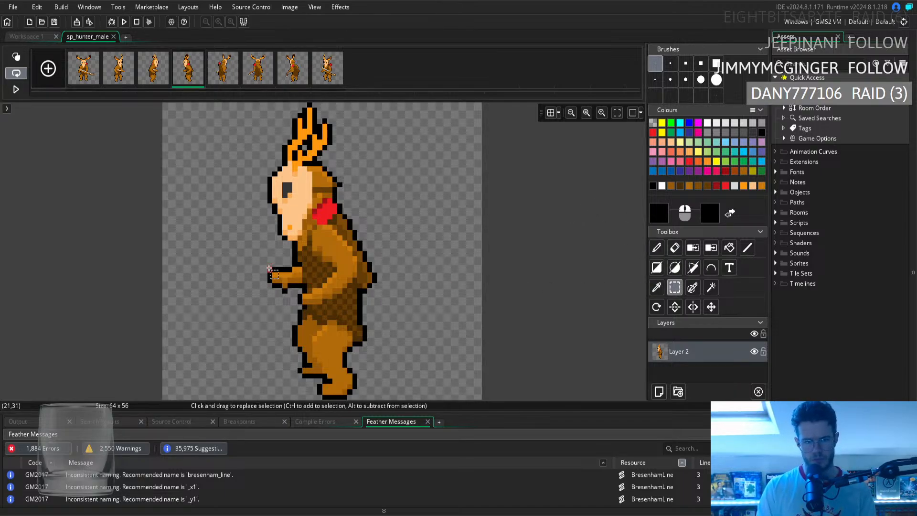
pyautogui.moveTo(270, 269); pyautogui.dragTo(289, 280)
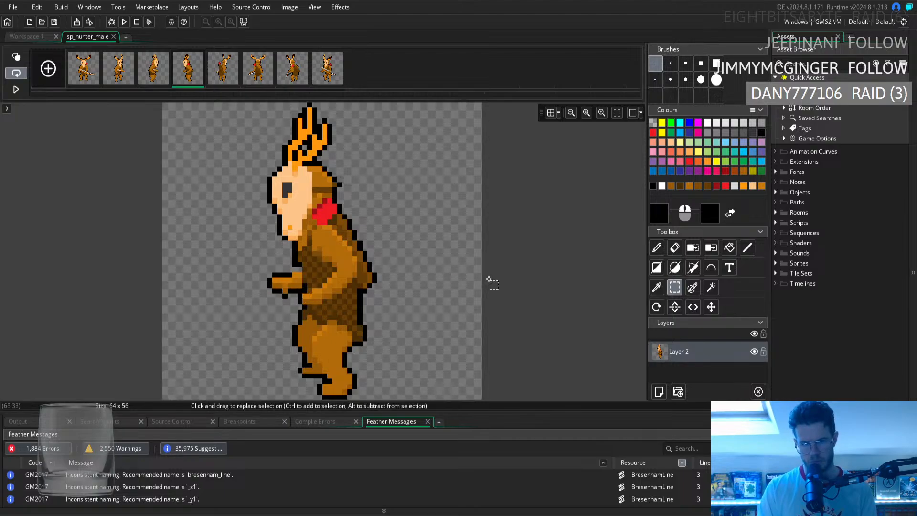
pyautogui.click(659, 288)
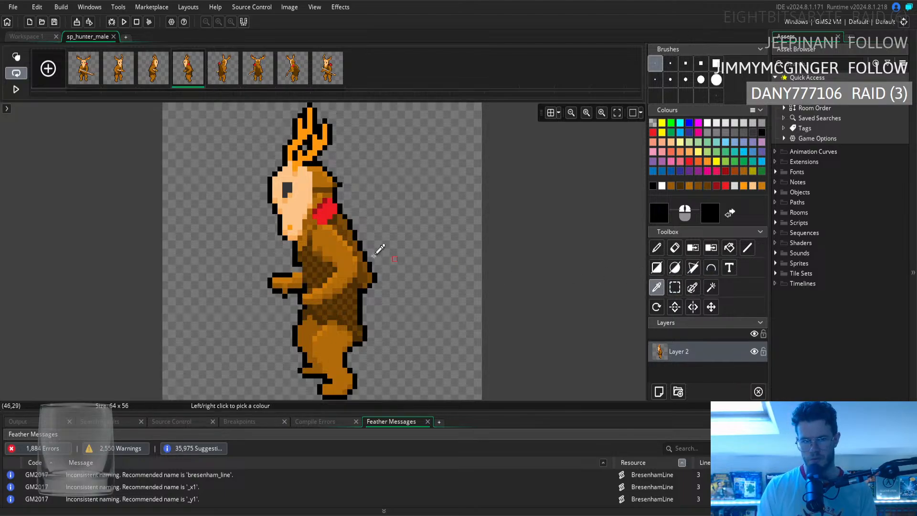
pyautogui.click(656, 251)
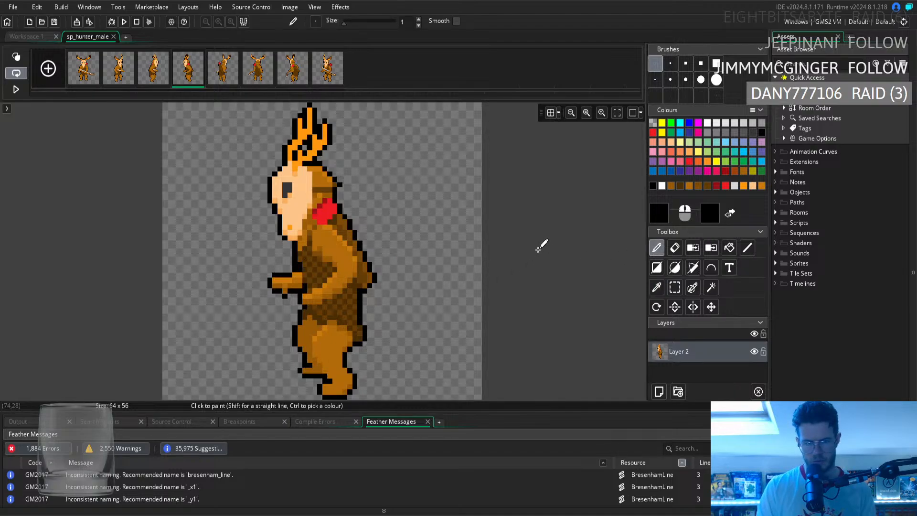
pyautogui.click(675, 248)
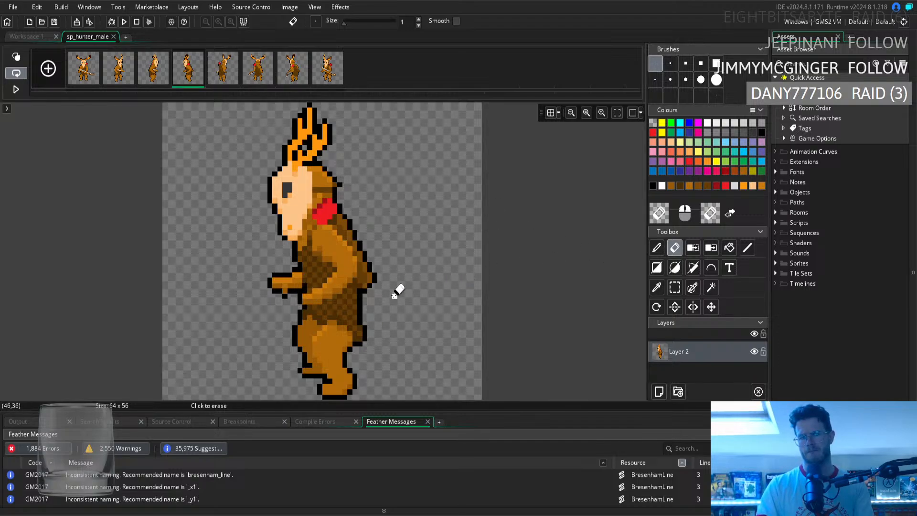
pyautogui.press('p')
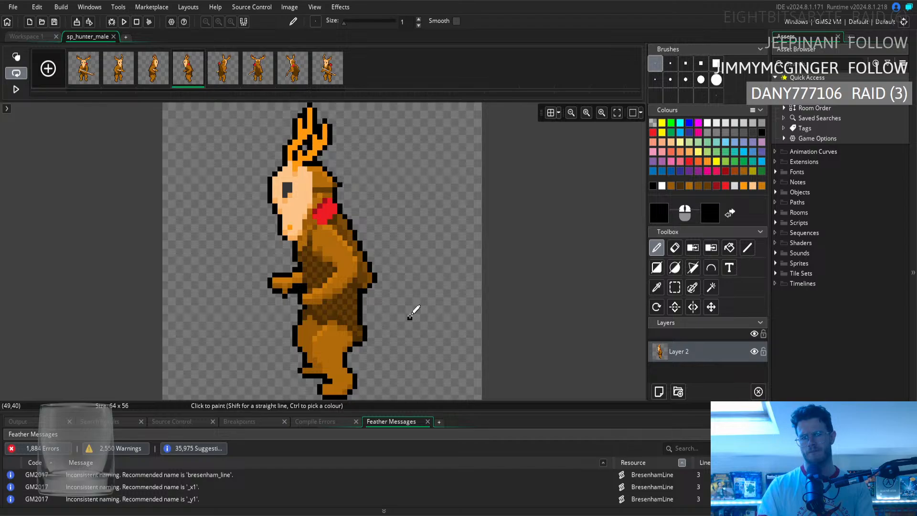
# Sample the sleeve's light brown, and clear a diagonal strip along the upper arm's back edge by selecting and deleting small blocks
pyautogui.click(675, 247)
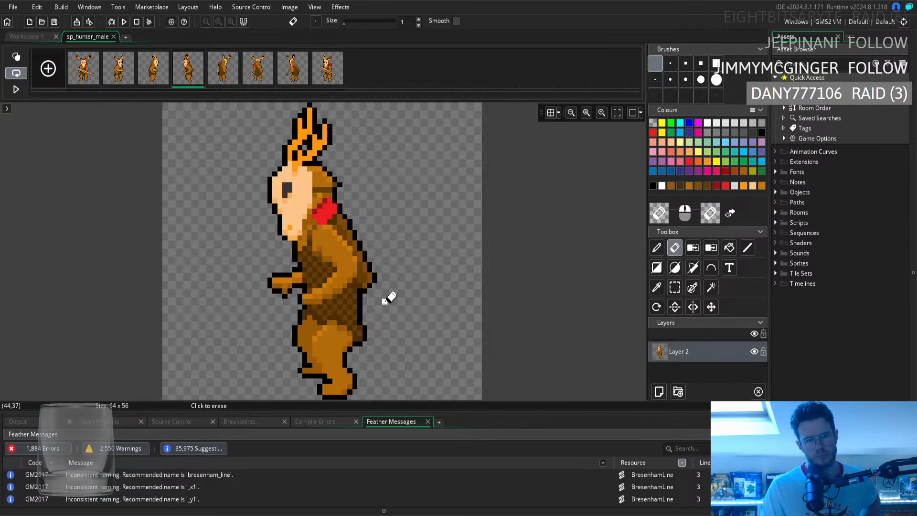
pyautogui.click(657, 287)
pyautogui.click(361, 291)
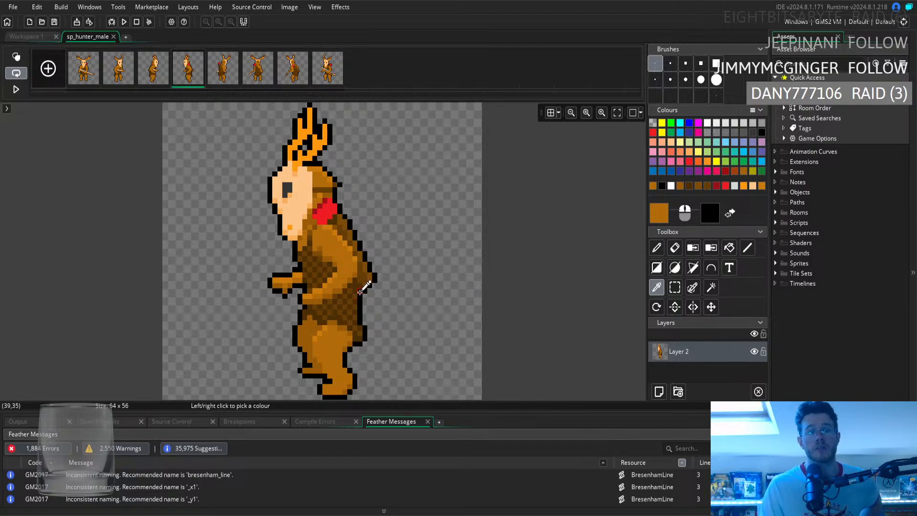
pyautogui.click(674, 287)
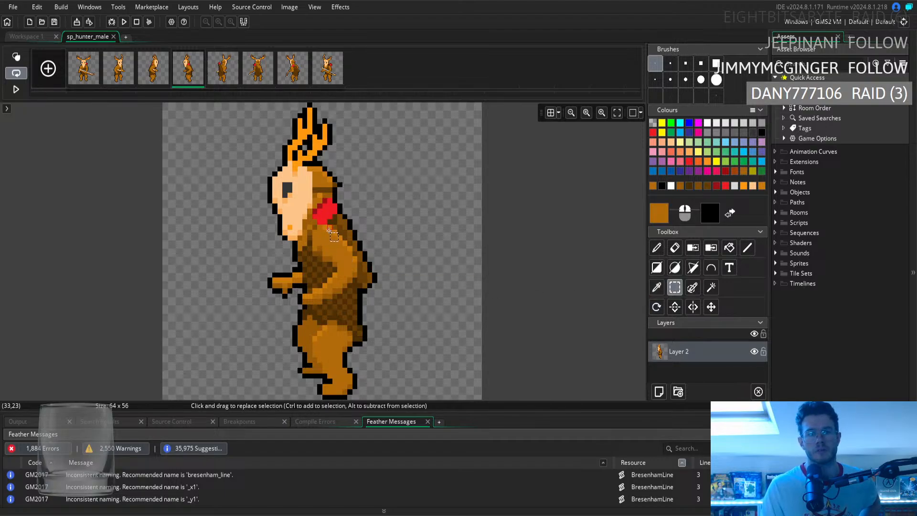
pyautogui.moveTo(324, 228); pyautogui.dragTo(332, 260)
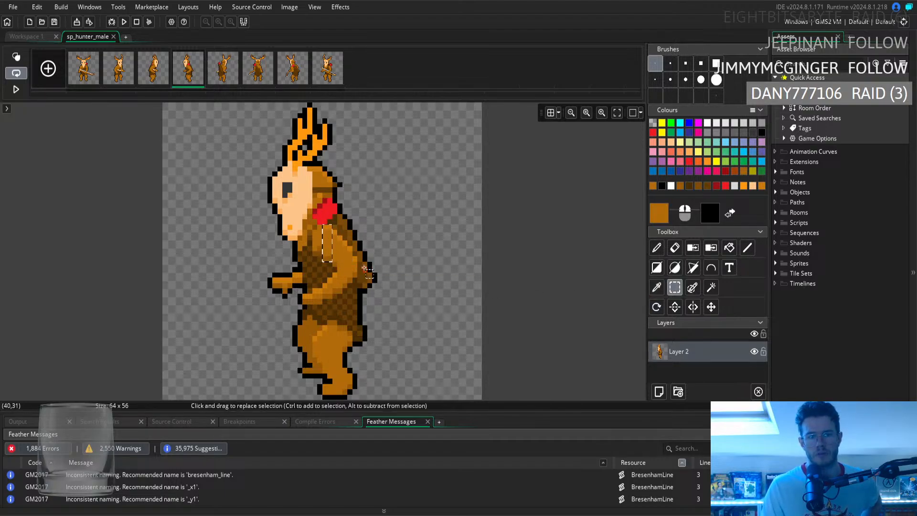
pyautogui.moveTo(339, 239); pyautogui.dragTo(336, 248)
pyautogui.click(335, 250)
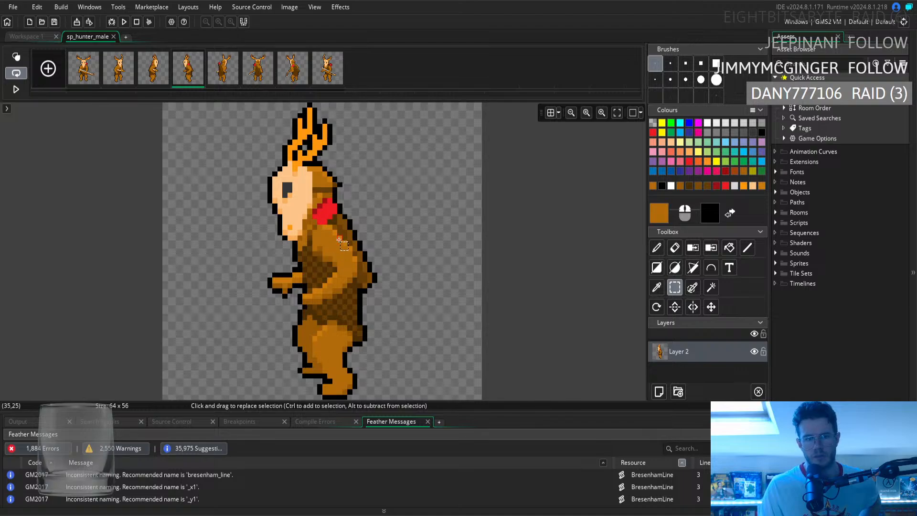
pyautogui.moveTo(339, 239); pyautogui.dragTo(354, 271)
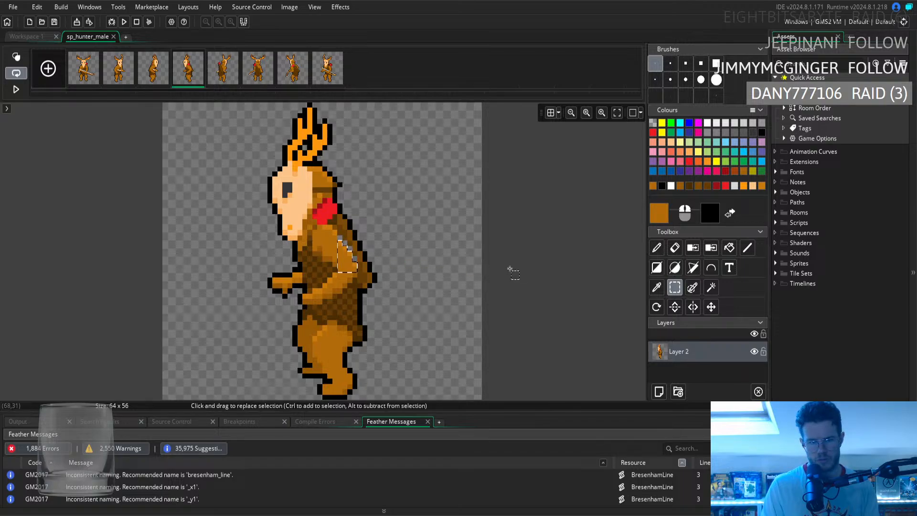
pyautogui.click(370, 265)
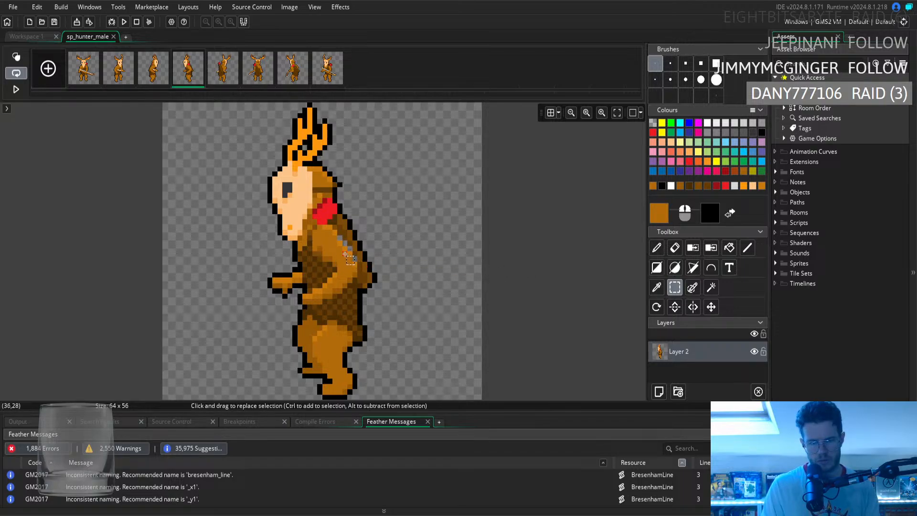
pyautogui.moveTo(344, 250); pyautogui.dragTo(349, 258)
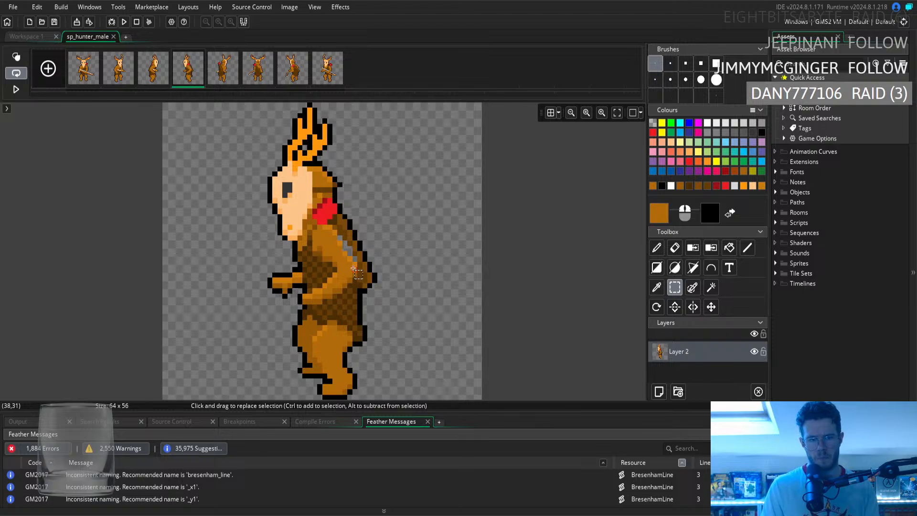
pyautogui.moveTo(349, 259); pyautogui.dragTo(355, 271)
pyautogui.press('Delete')
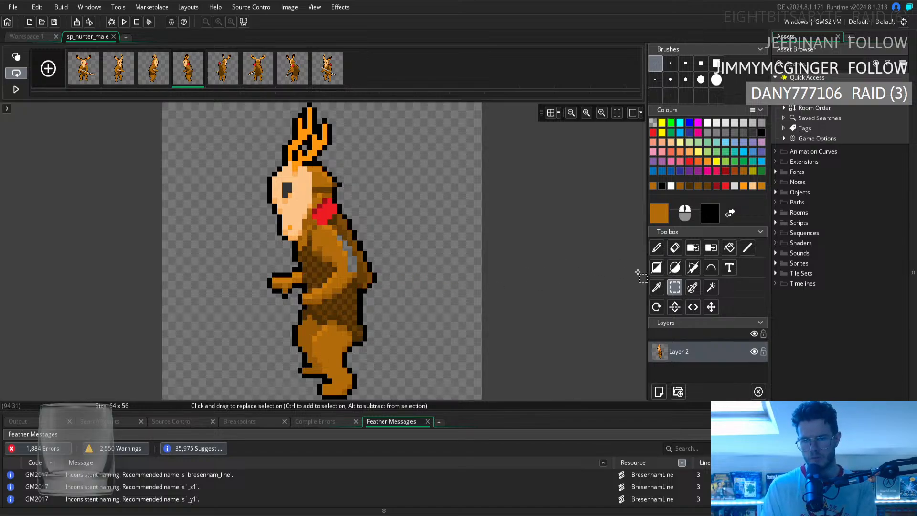
# Retouch the fourth frame's upper arm and elbow beside the cleared strip with the Pencil in the sleeve's light brown
pyautogui.click(656, 288)
pyautogui.click(657, 247)
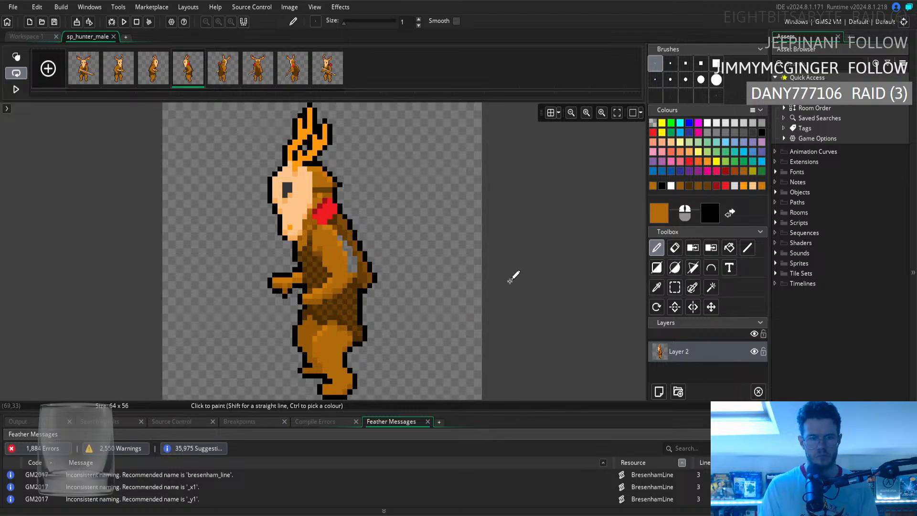
pyautogui.click(674, 287)
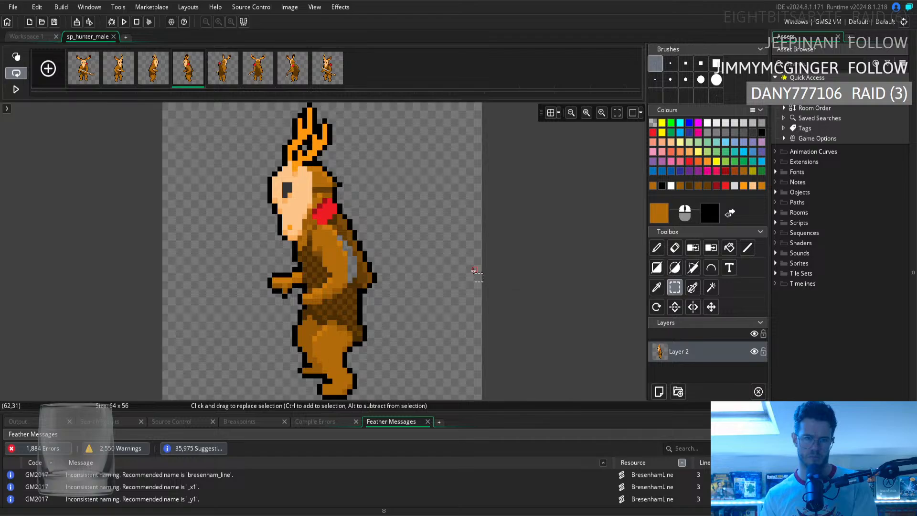
pyautogui.click(657, 287)
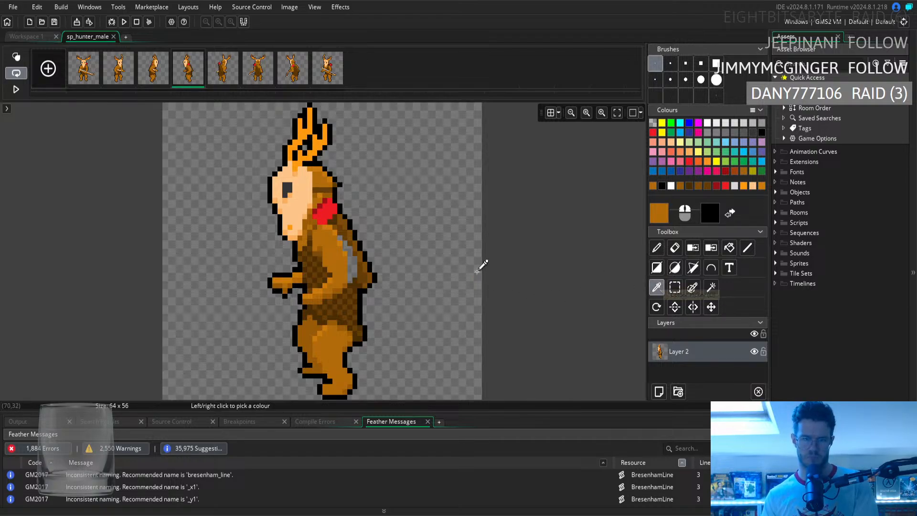
pyautogui.click(657, 247)
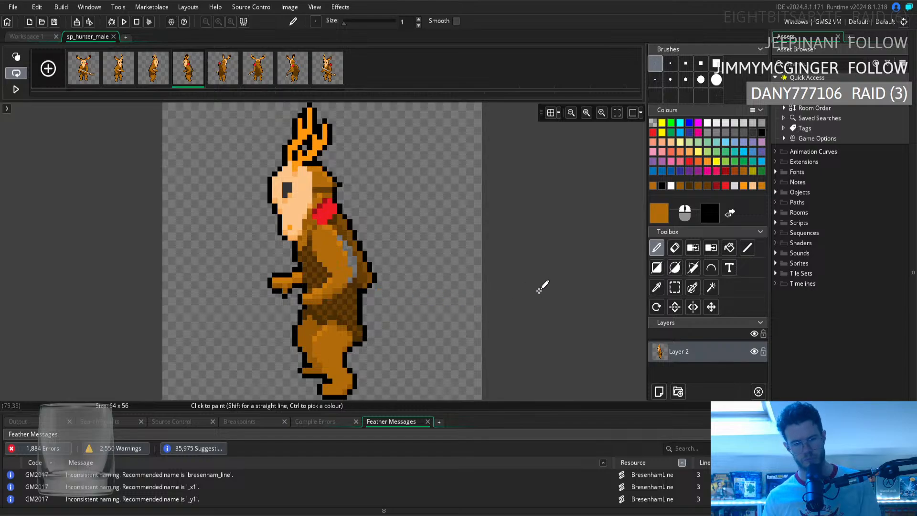
# Clear the fourth frame's old forearm strip with small selections, and redraw the forearm with the Pencil in the sleeve's light brown
pyautogui.click(675, 287)
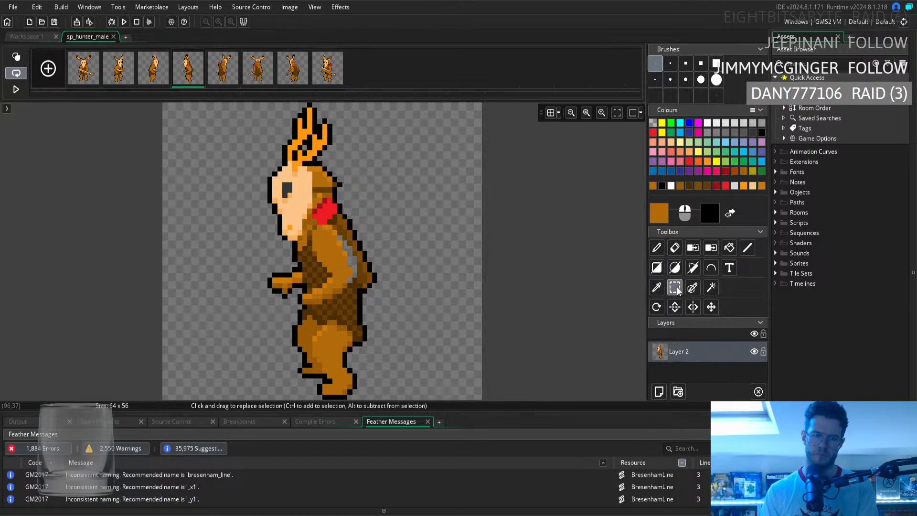
pyautogui.moveTo(324, 284); pyautogui.dragTo(342, 293)
pyautogui.click(333, 297)
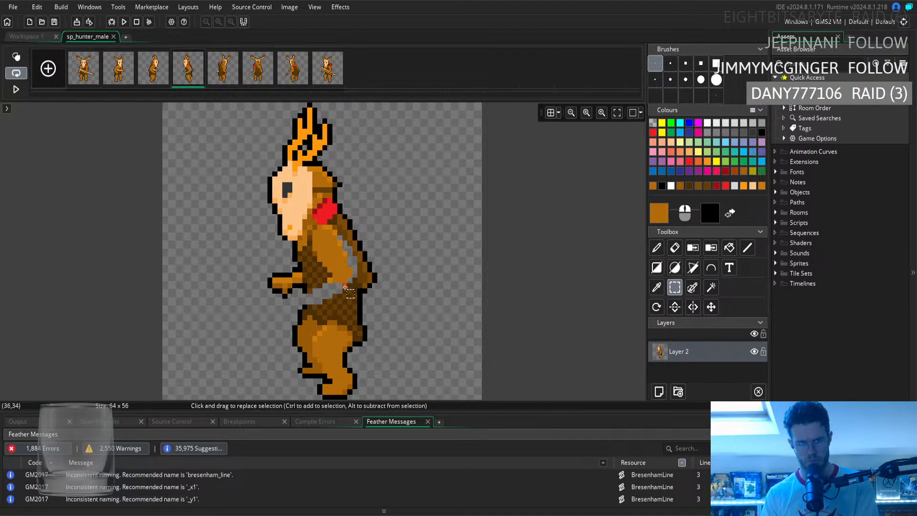
pyautogui.hotkey('ctrl', 'z')
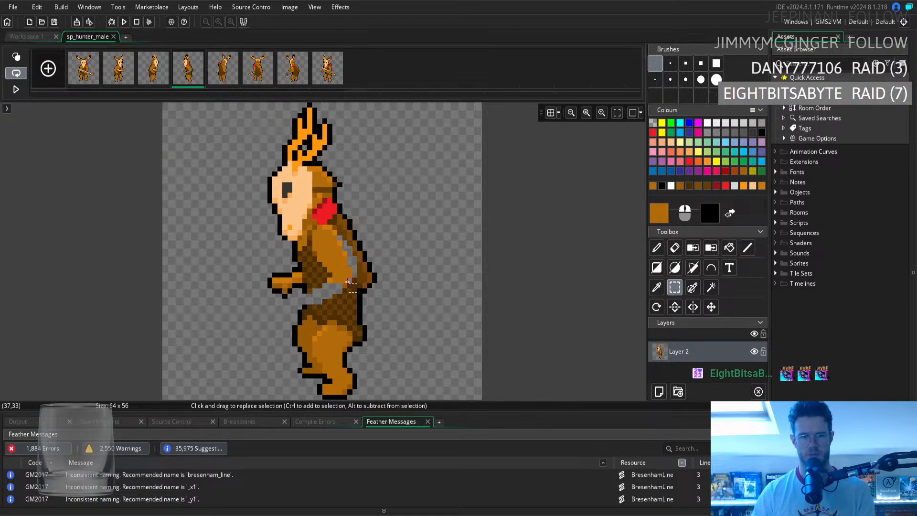
pyautogui.click(660, 285)
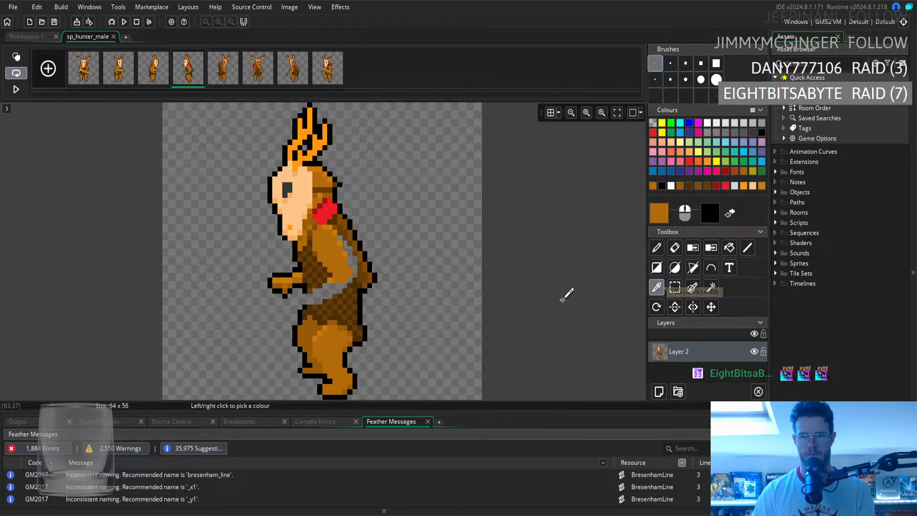
pyautogui.click(661, 250)
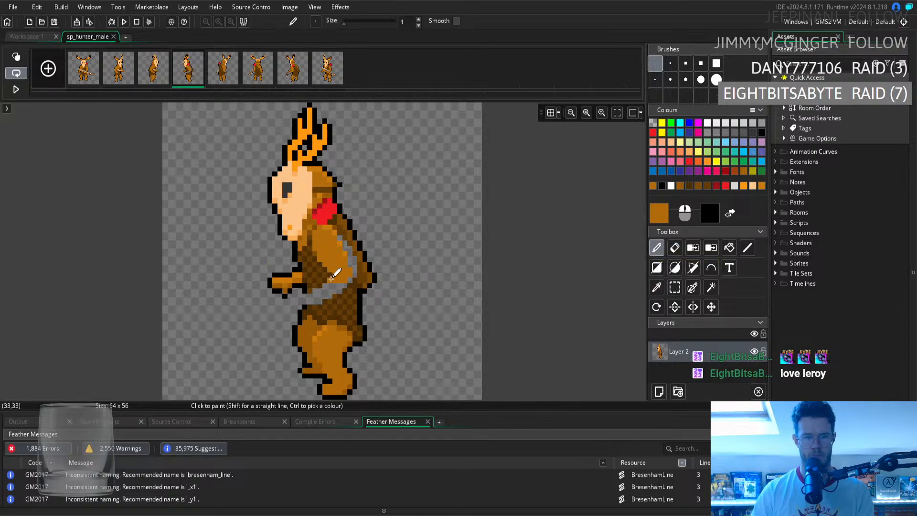
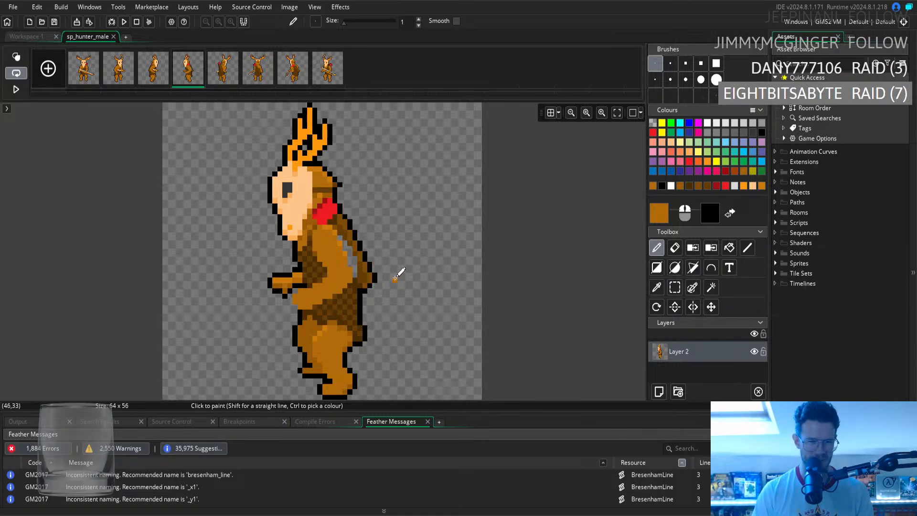
pyautogui.click(661, 287)
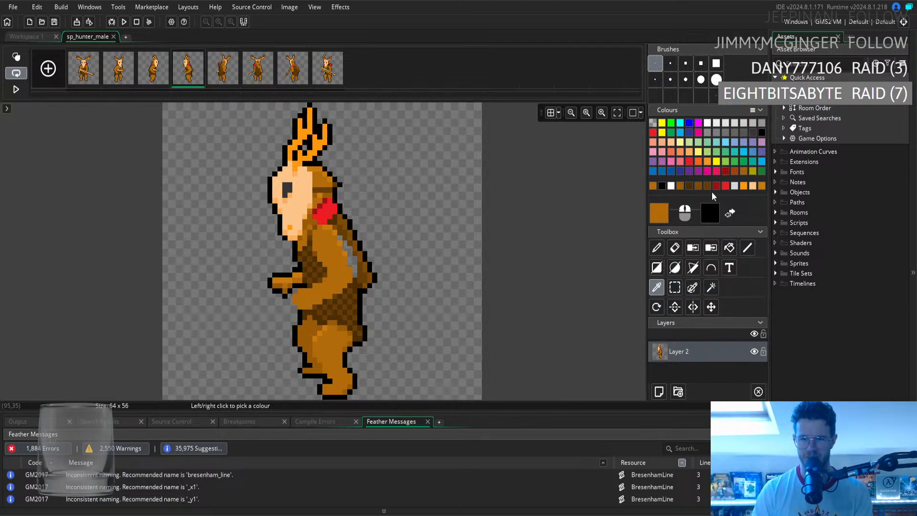
pyautogui.click(747, 185)
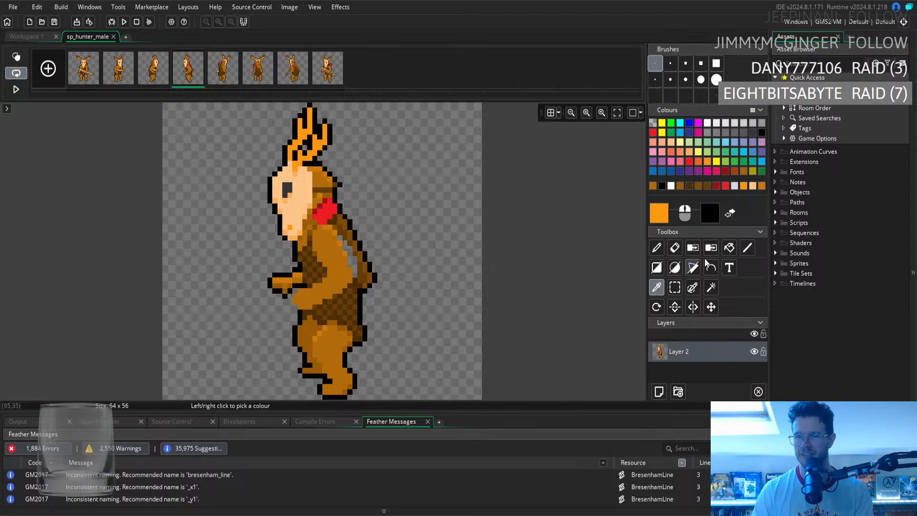
pyautogui.click(153, 79)
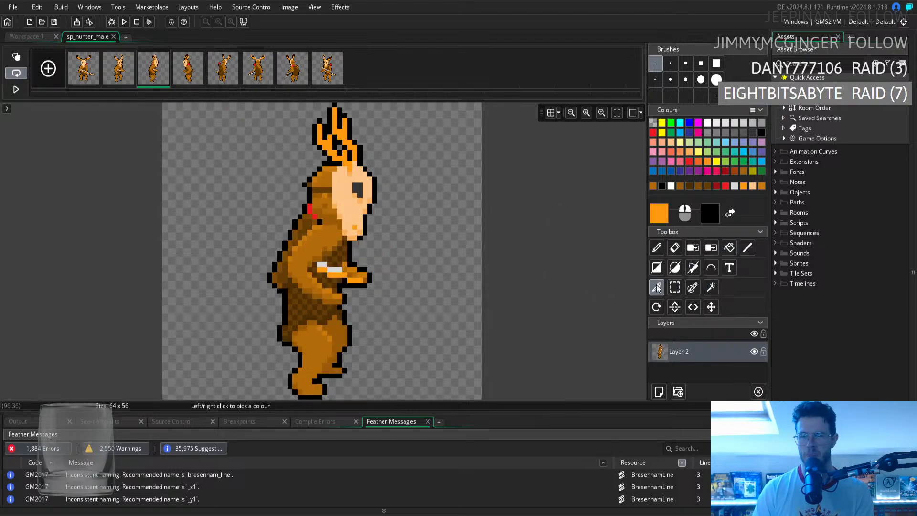
pyautogui.click(188, 79)
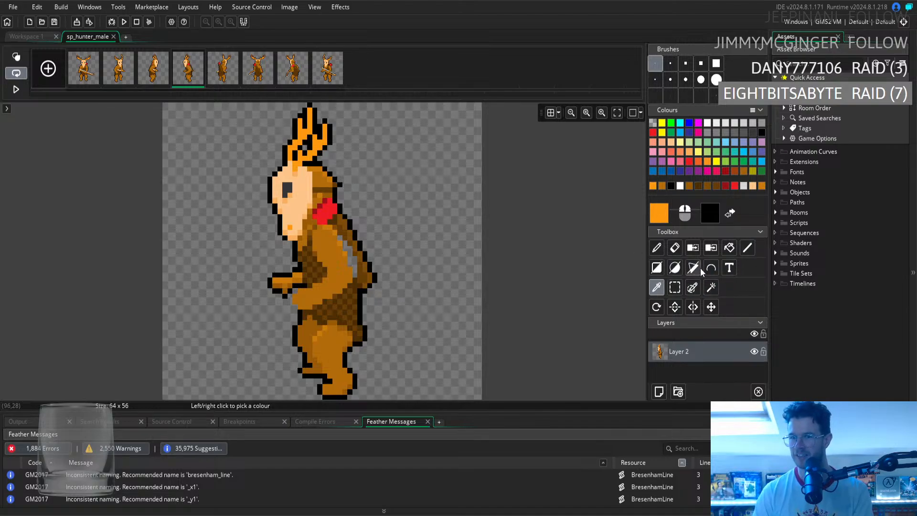
pyautogui.click(714, 270)
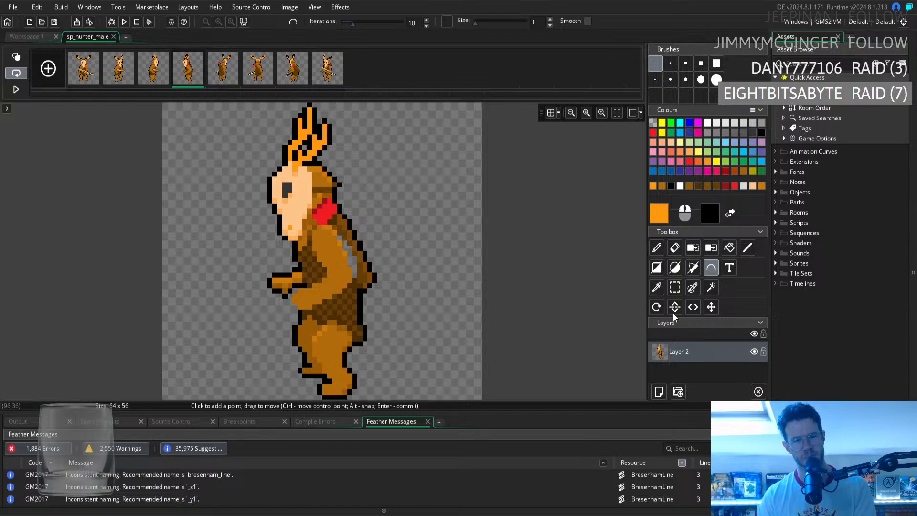
# Sample the coat's dark brown beside the cleared strip, and fill the gap behind the fourth frame's upper arm with it
pyautogui.click(657, 287)
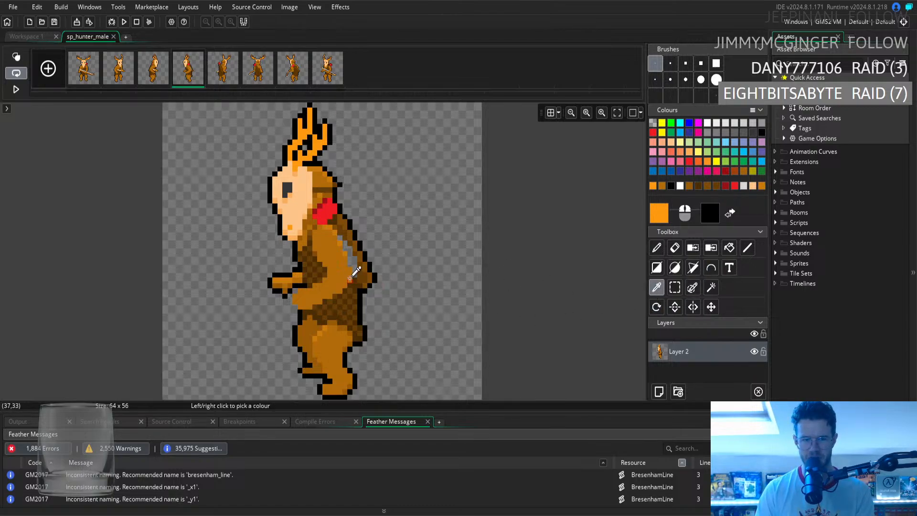
pyautogui.click(364, 267)
pyautogui.press('f')
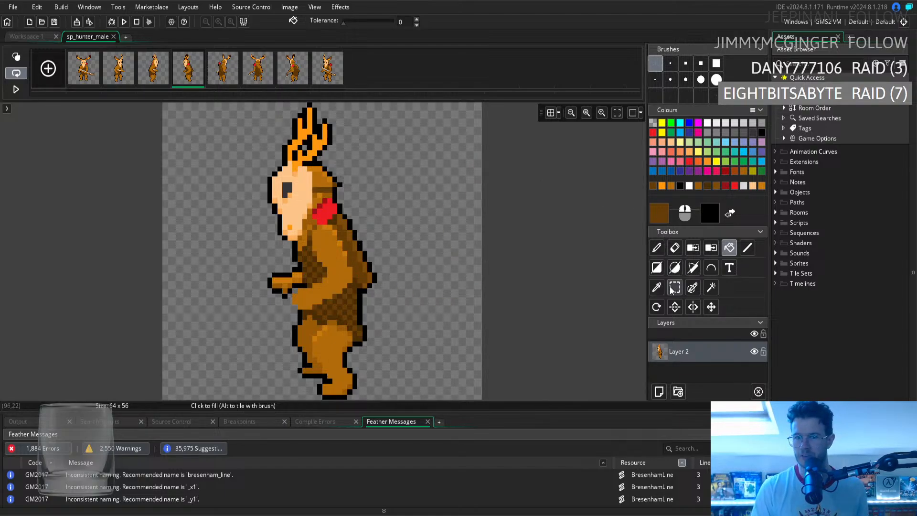
# Sample the medium brown shading on the third frame's chest, and return to the fourth frame with the one-pixel Pencil
pyautogui.click(656, 290)
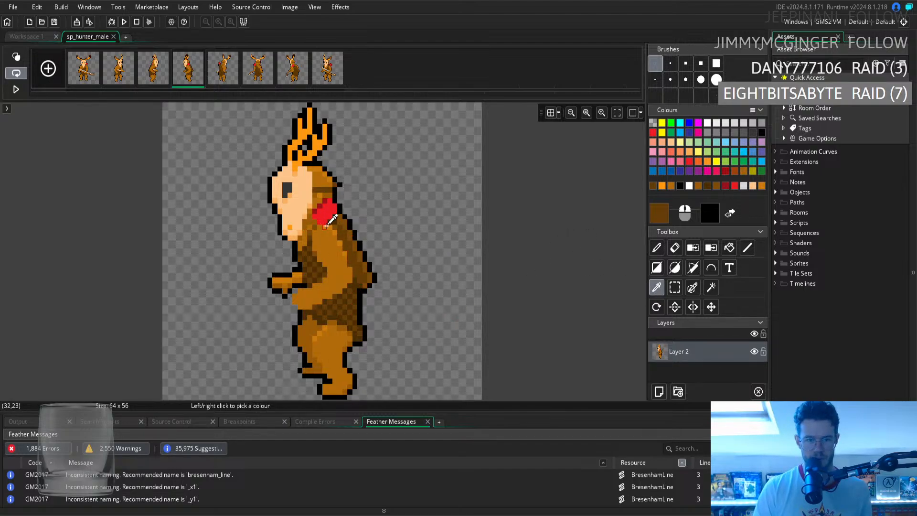
pyautogui.click(162, 56)
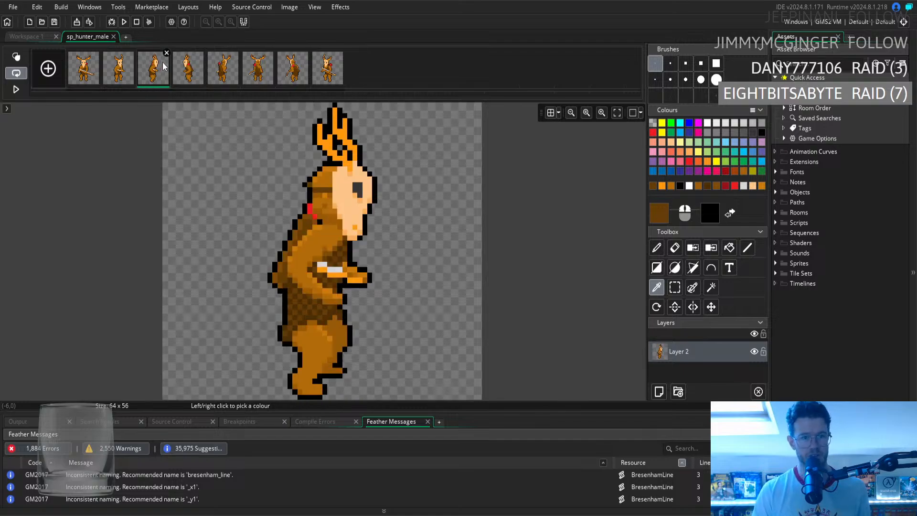
pyautogui.click(334, 247)
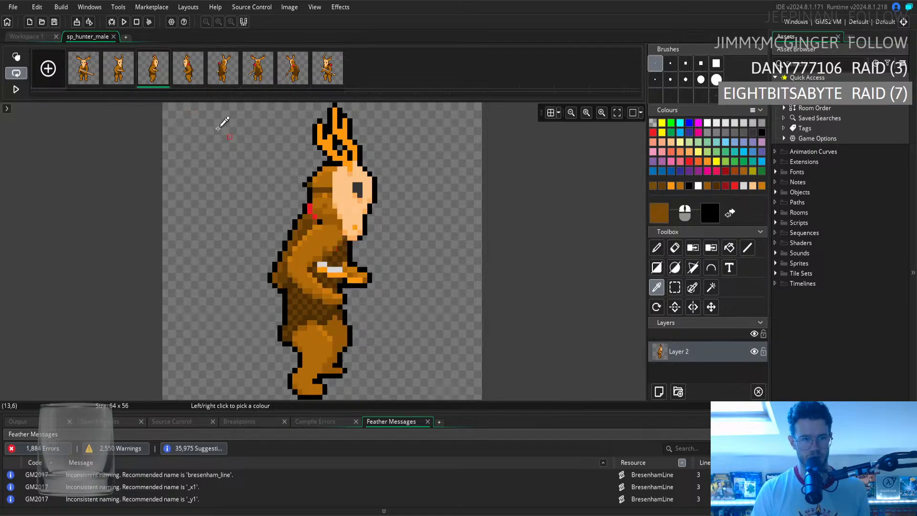
pyautogui.click(197, 57)
pyautogui.click(657, 247)
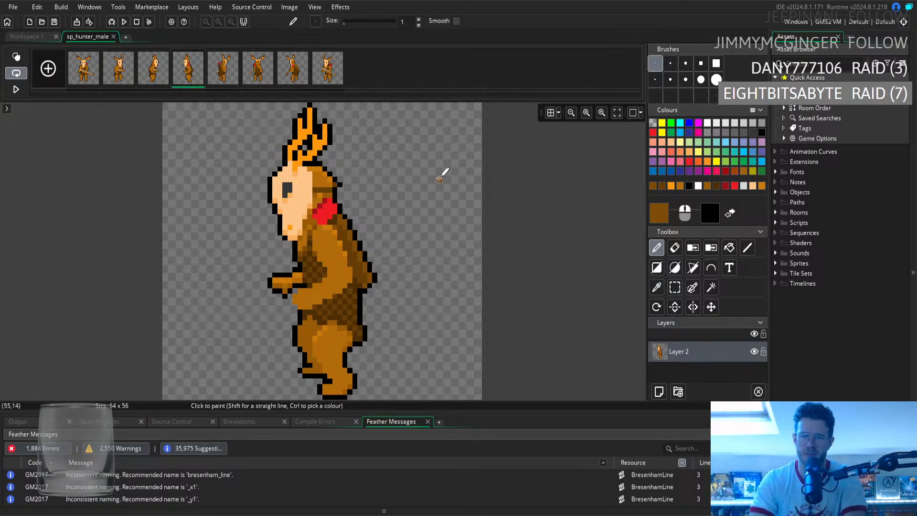
# Sample brown shades from the figure in the fourth frame and retouch its sleeve and outstretched hand with the pencil
pyautogui.click(656, 287)
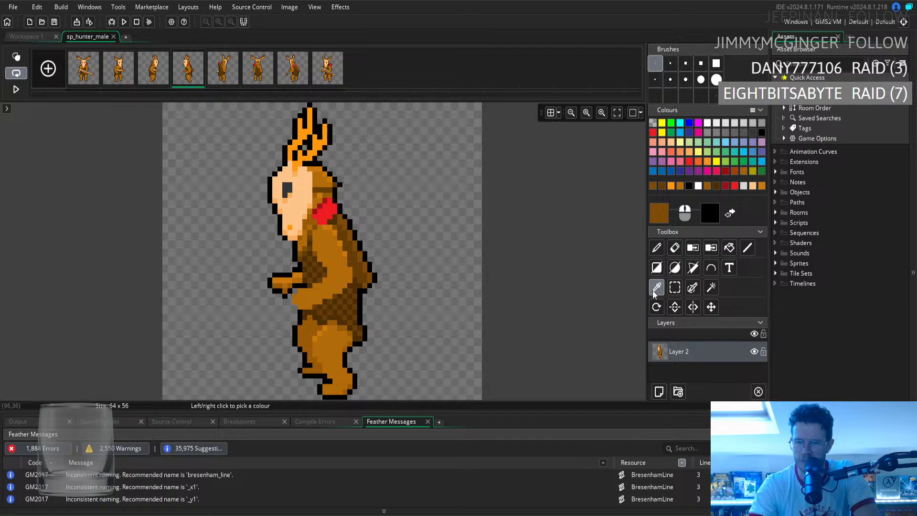
pyautogui.click(339, 275)
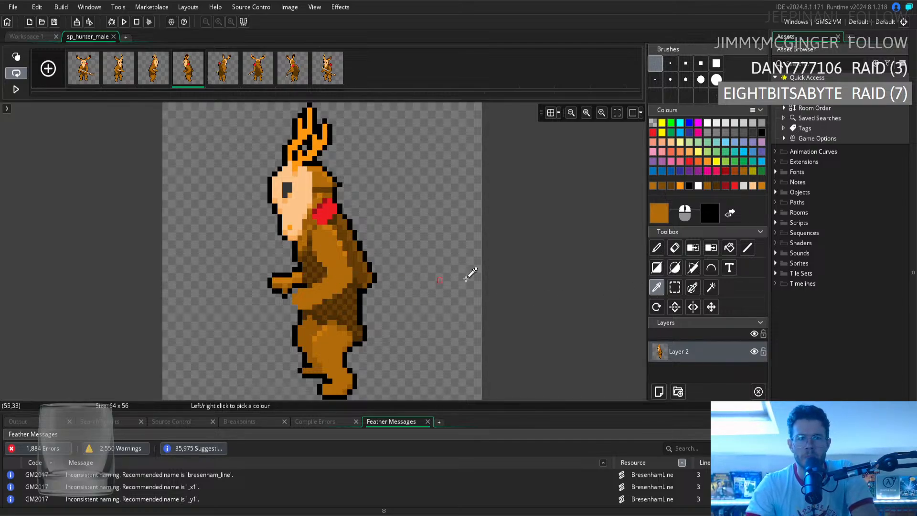
pyautogui.click(656, 251)
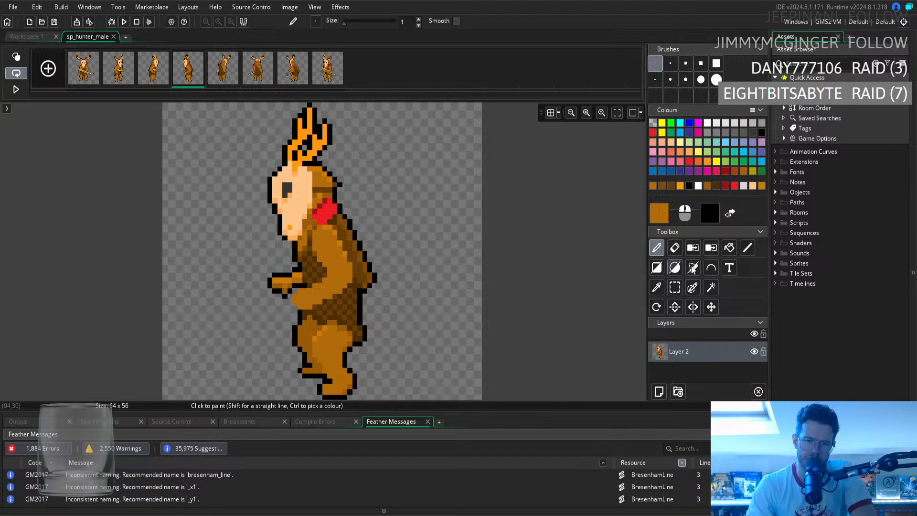
pyautogui.click(656, 287)
pyautogui.click(345, 253)
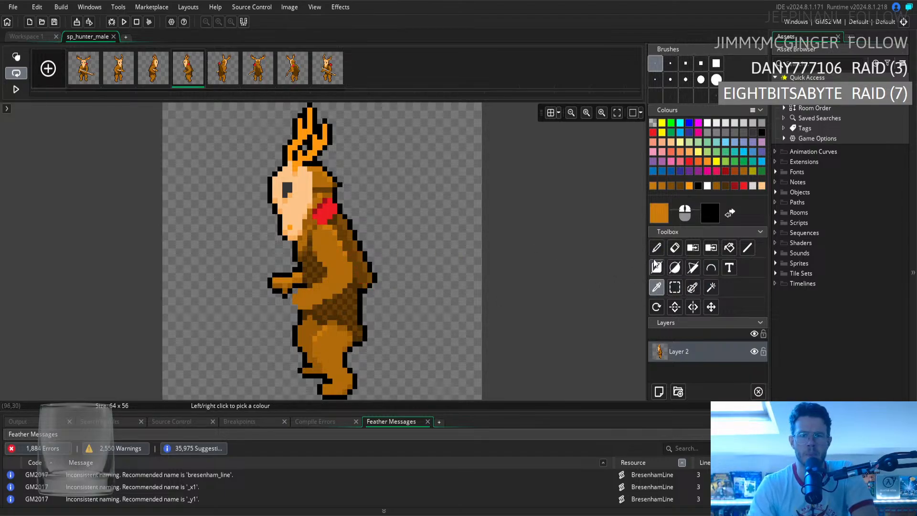
pyautogui.press('p')
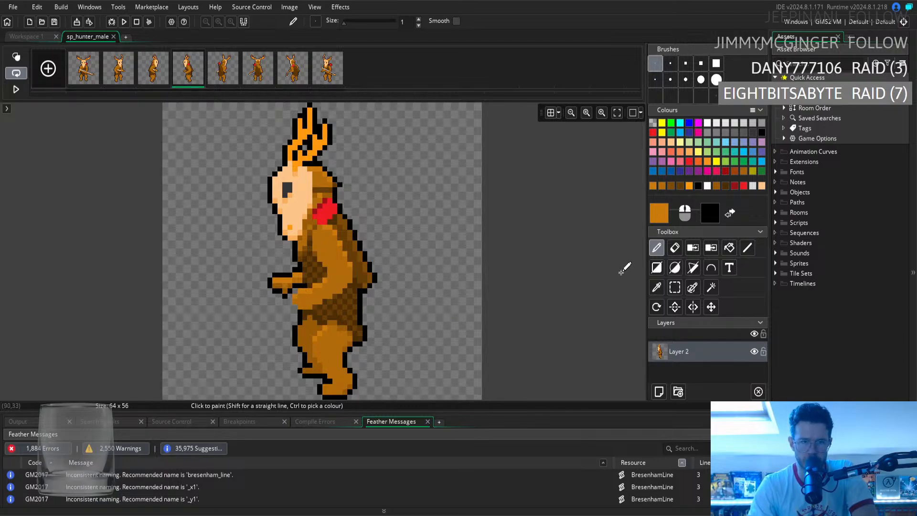
pyautogui.click(656, 287)
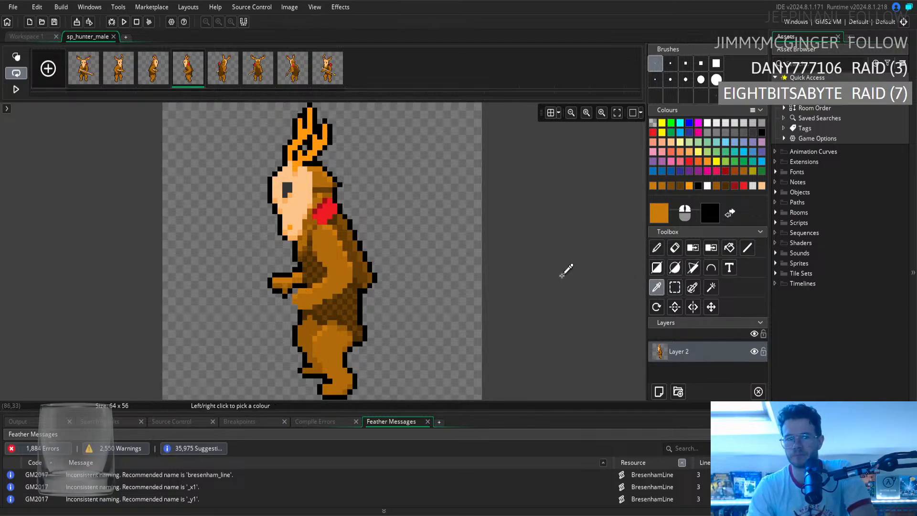
pyautogui.click(289, 288)
pyautogui.click(657, 248)
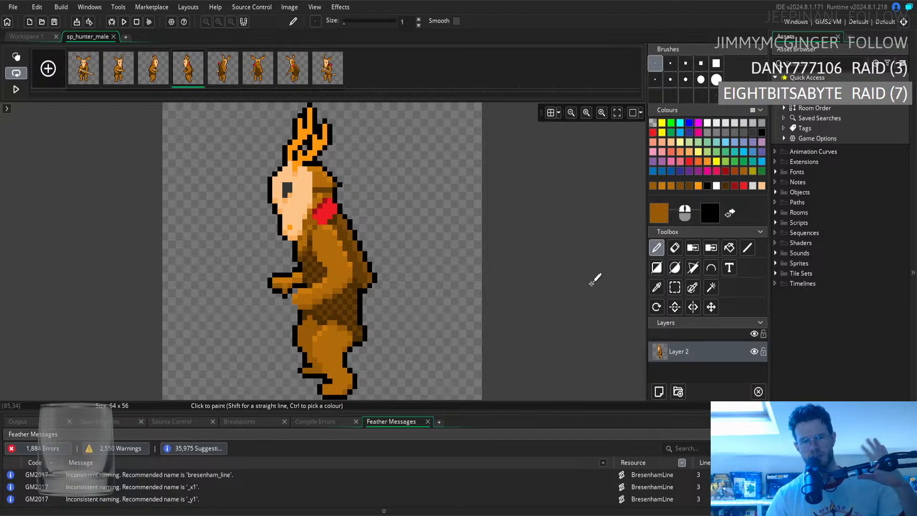
# Select the outstretched hand in the fourth frame, move it up one pixel, and deselect it
pyautogui.click(674, 287)
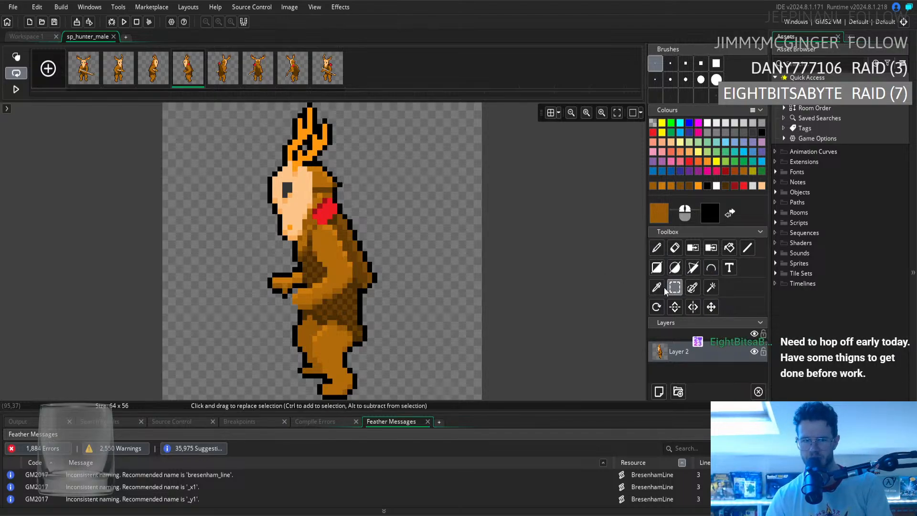
pyautogui.moveTo(263, 267); pyautogui.dragTo(292, 299)
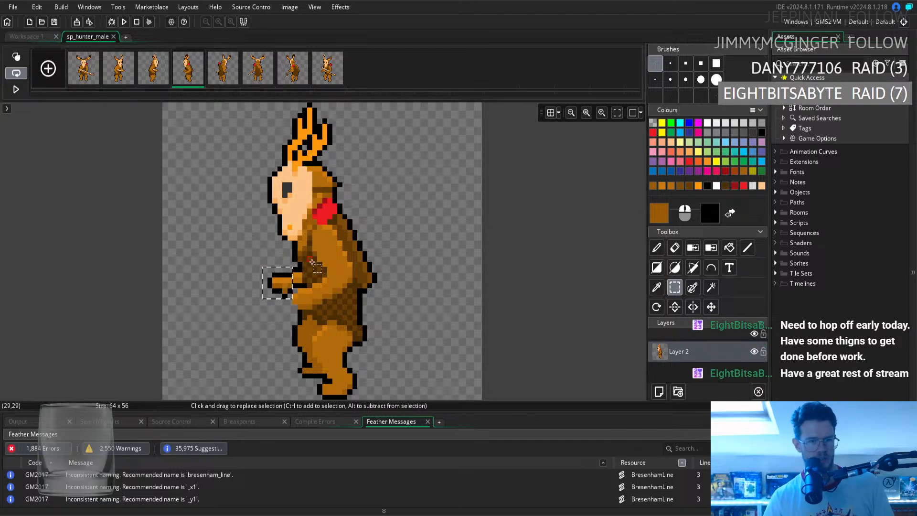
pyautogui.moveTo(297, 277); pyautogui.dragTo(266, 278)
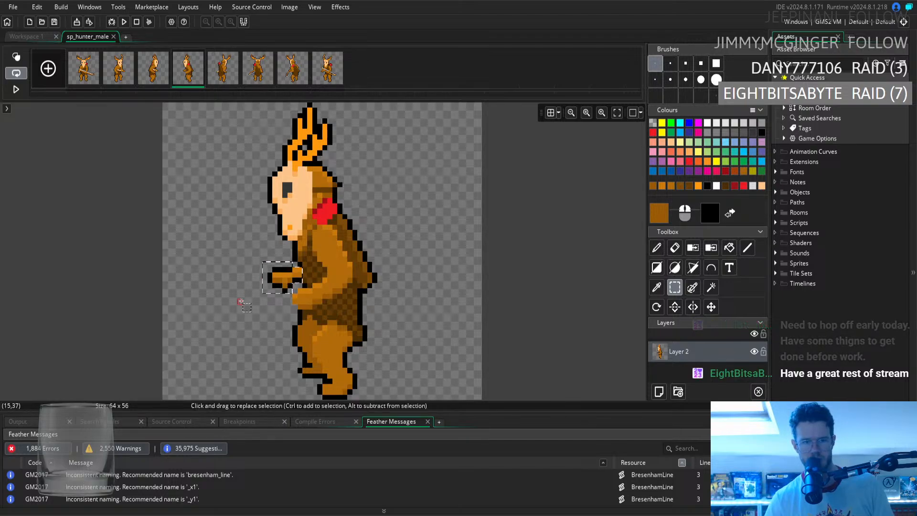
pyautogui.click(219, 283)
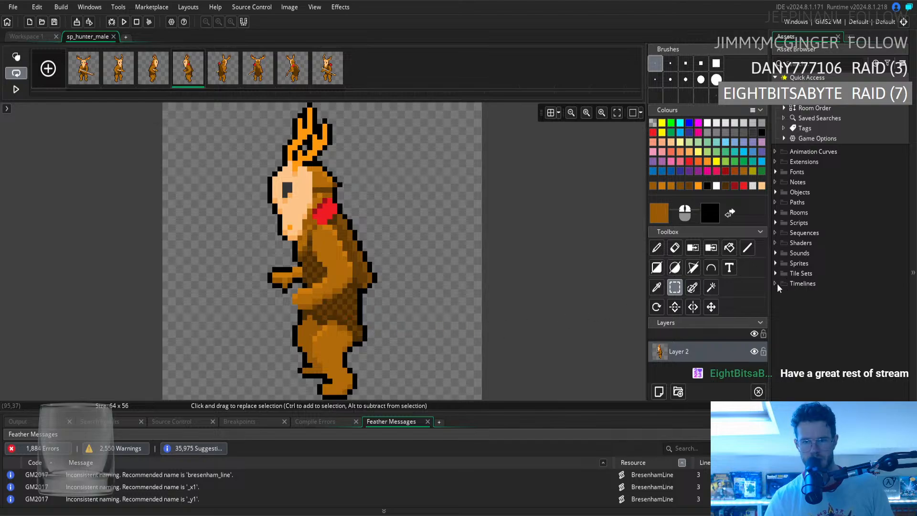
# Sample black and touch up the outline around the raised hand and chest in the fourth frame
pyautogui.click(657, 287)
pyautogui.click(300, 261)
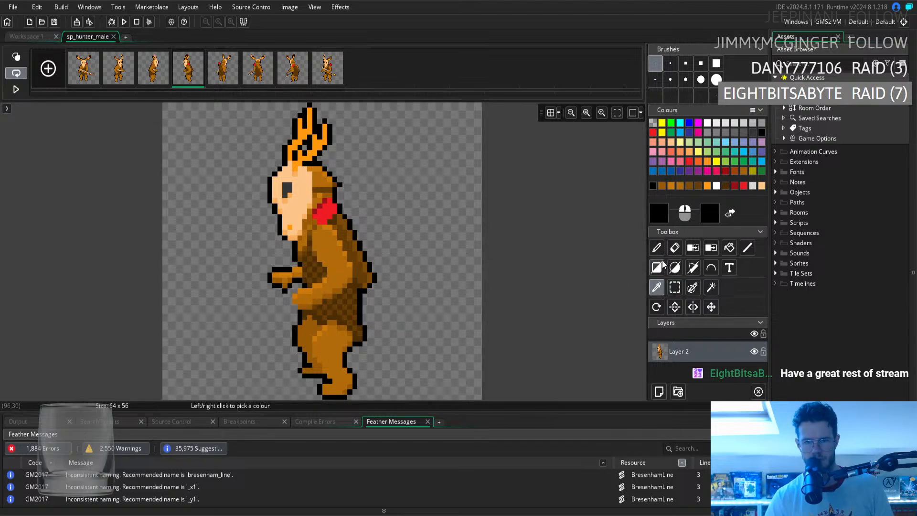
pyautogui.press('d')
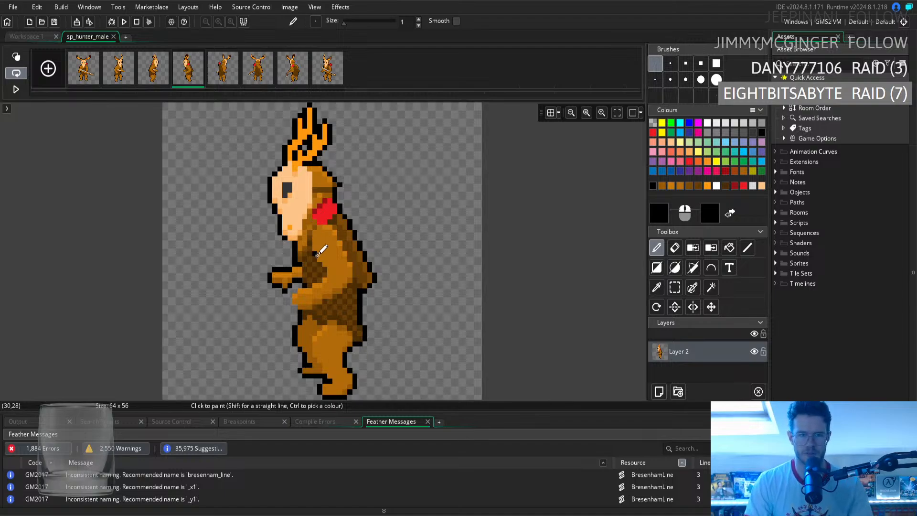
pyautogui.click(656, 288)
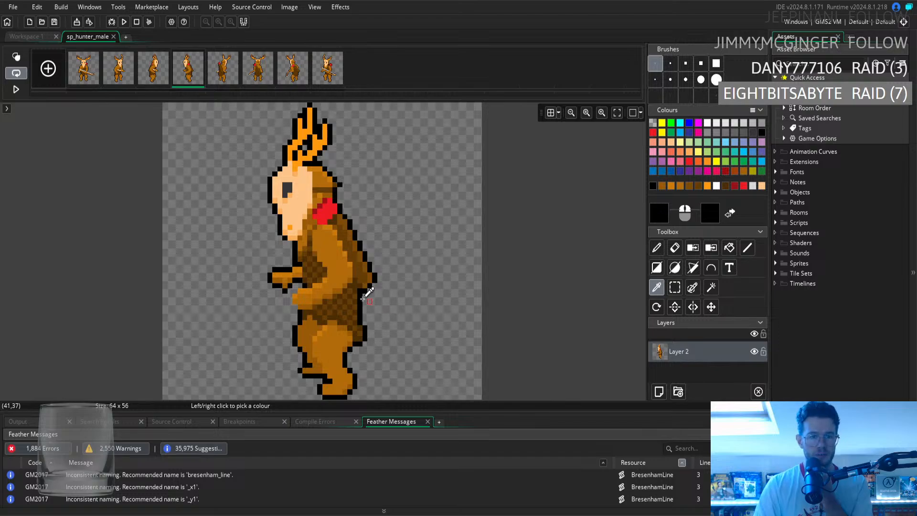
# Clean up the lower foot's outline in the third frame with the eraser and black pencil
pyautogui.click(154, 80)
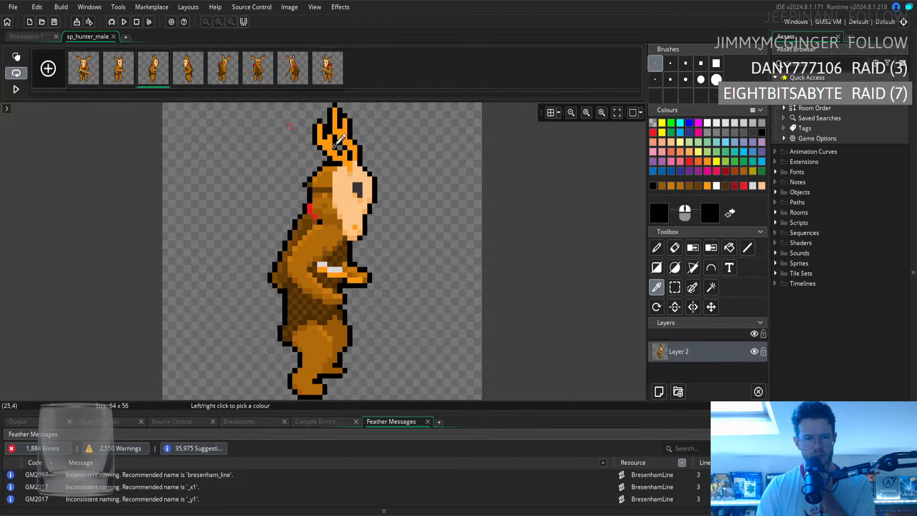
pyautogui.press('e')
pyautogui.click(320, 382)
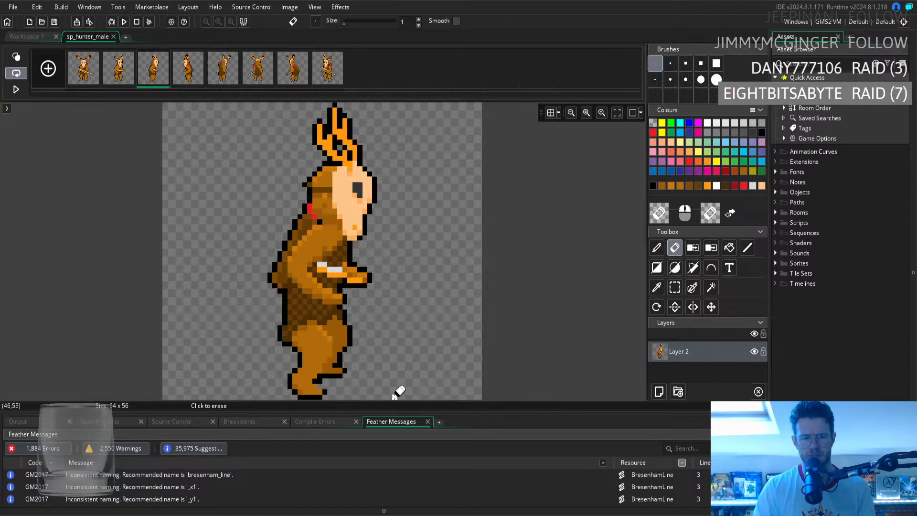
pyautogui.press('i')
pyautogui.click(319, 382)
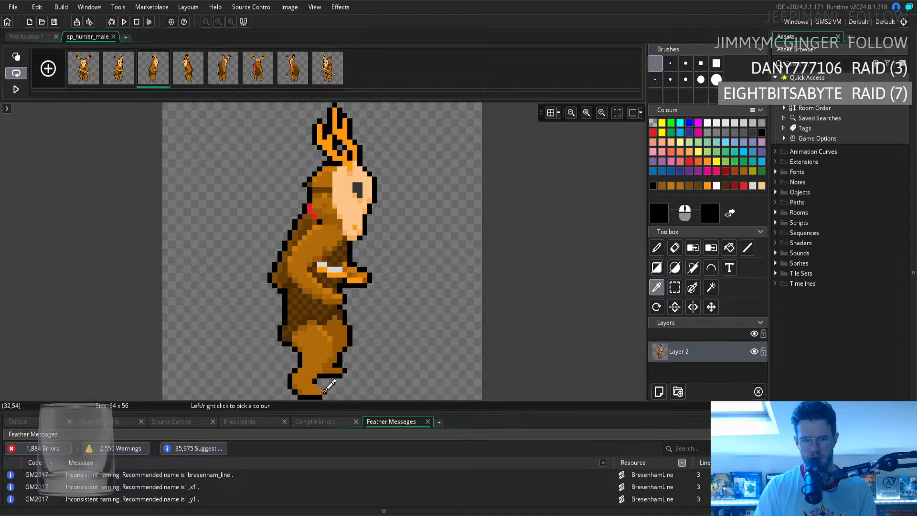
pyautogui.press('d')
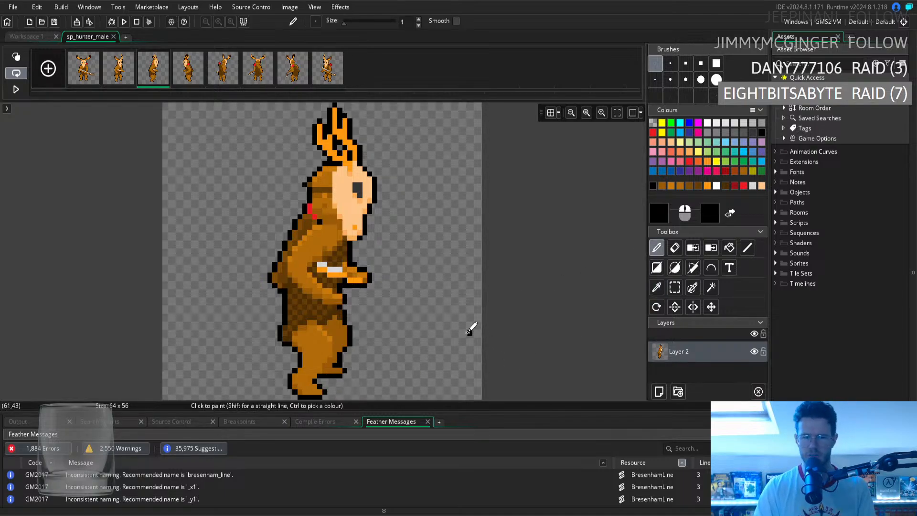
# Clean up the left-facing figure's outline in the fourth frame with the eraser and black pencil
pyautogui.click(199, 56)
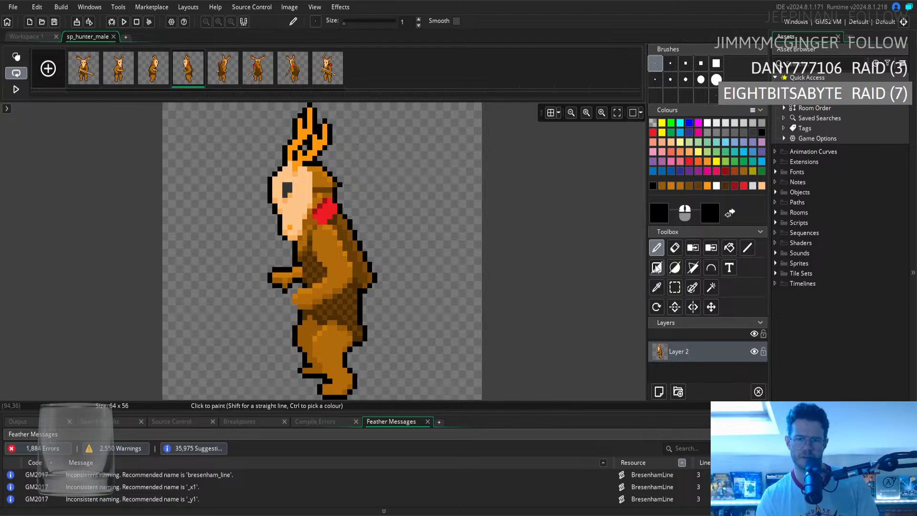
pyautogui.click(675, 248)
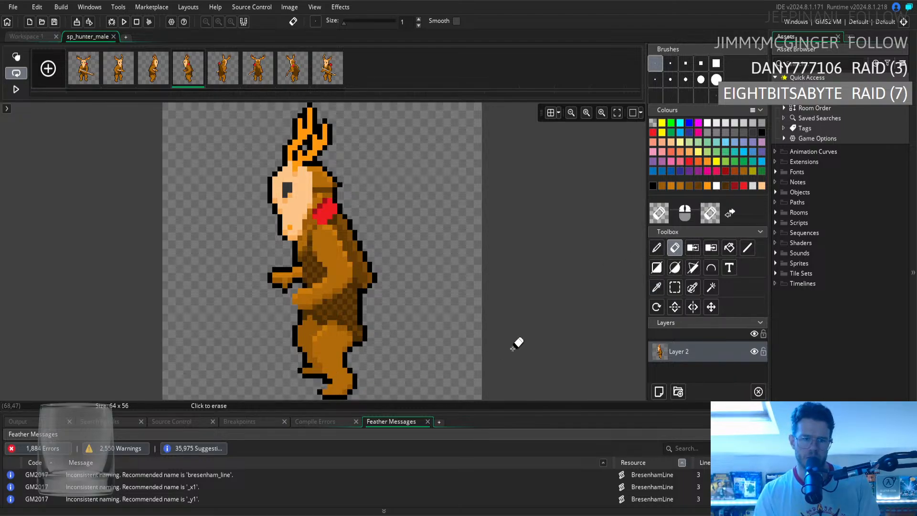
pyautogui.click(656, 287)
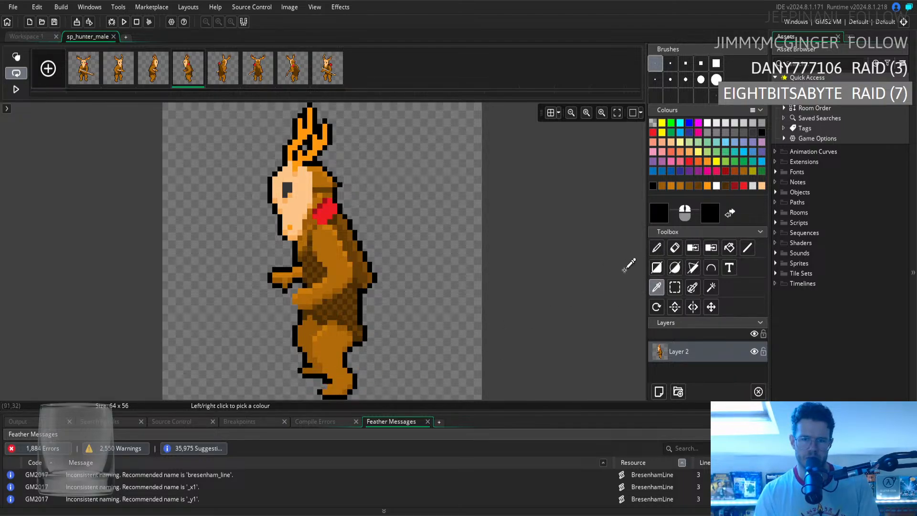
pyautogui.click(675, 247)
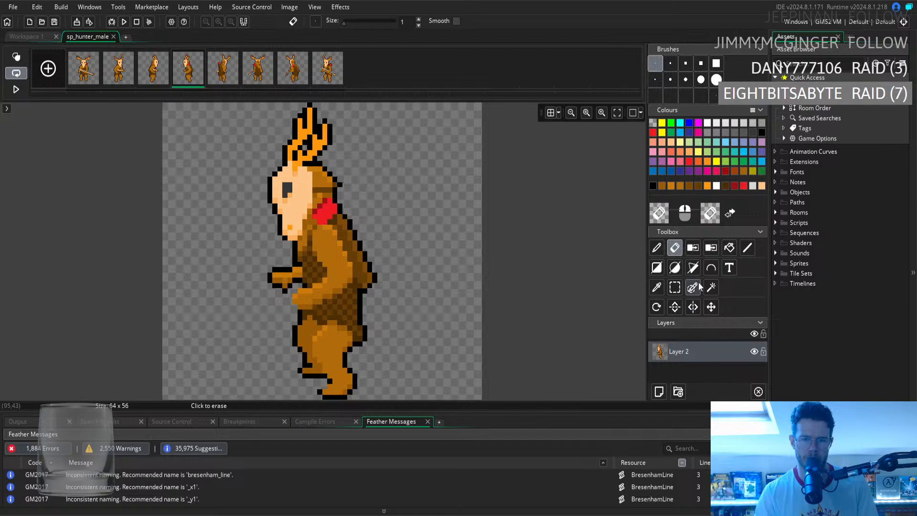
pyautogui.click(656, 288)
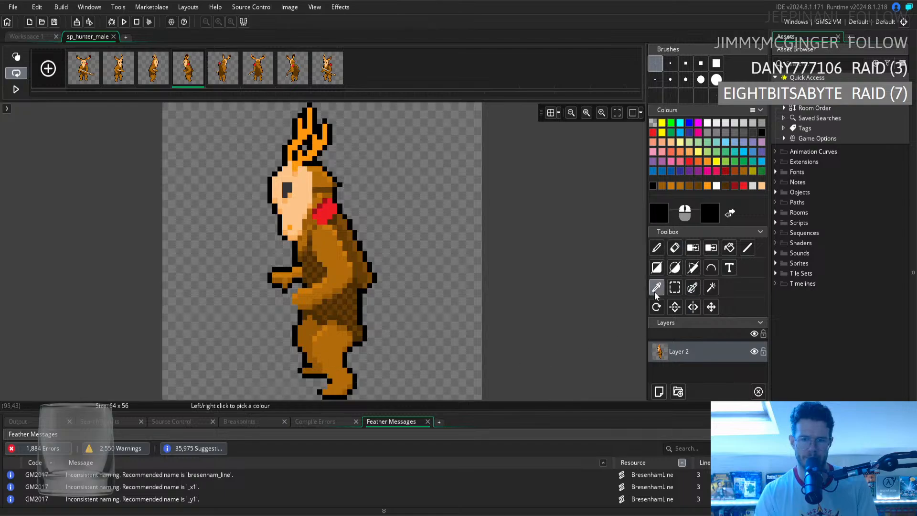
pyautogui.click(658, 248)
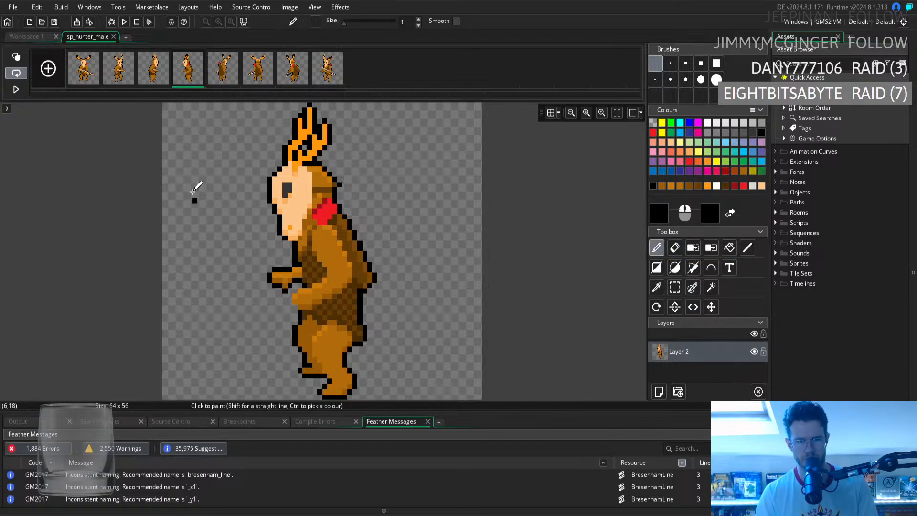
# Compare the poses in the first four frames by flipping back and forth between them
pyautogui.click(94, 77)
pyautogui.press('Right')
pyautogui.click(95, 77)
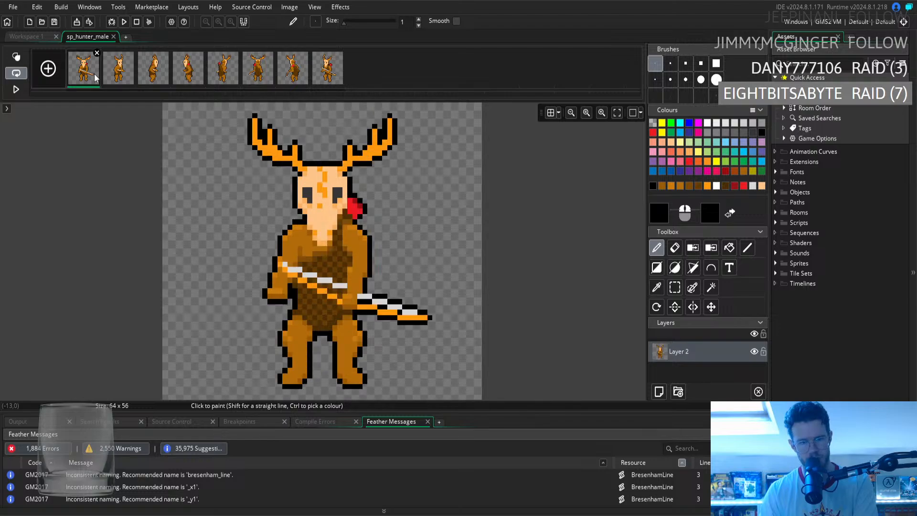
pyautogui.press('Right')
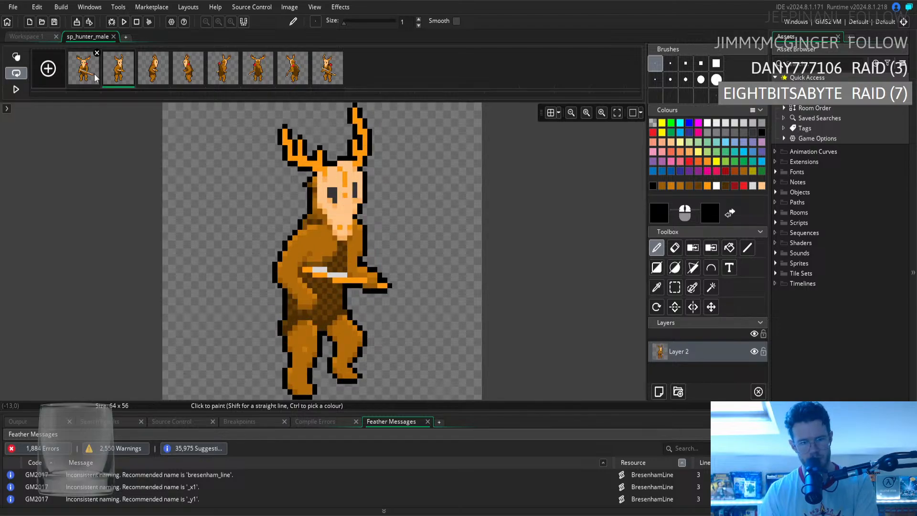
pyautogui.press('Right')
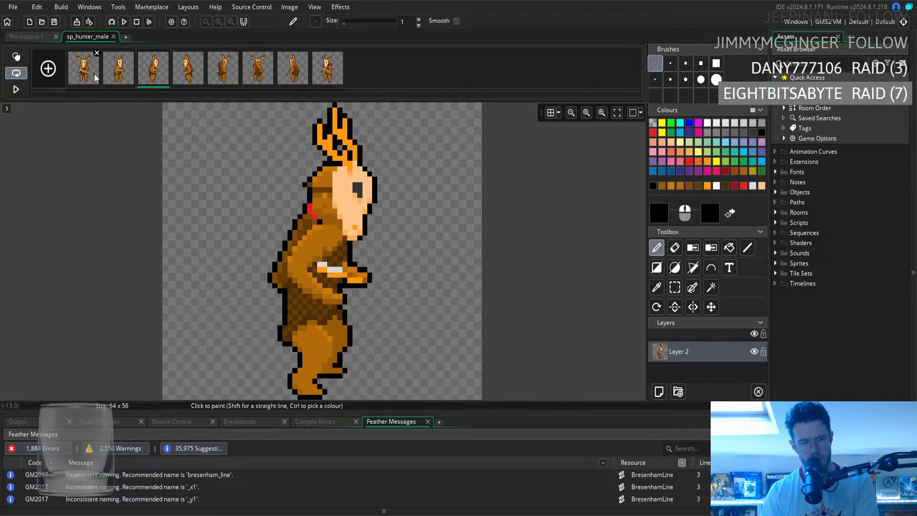
pyautogui.click(120, 69)
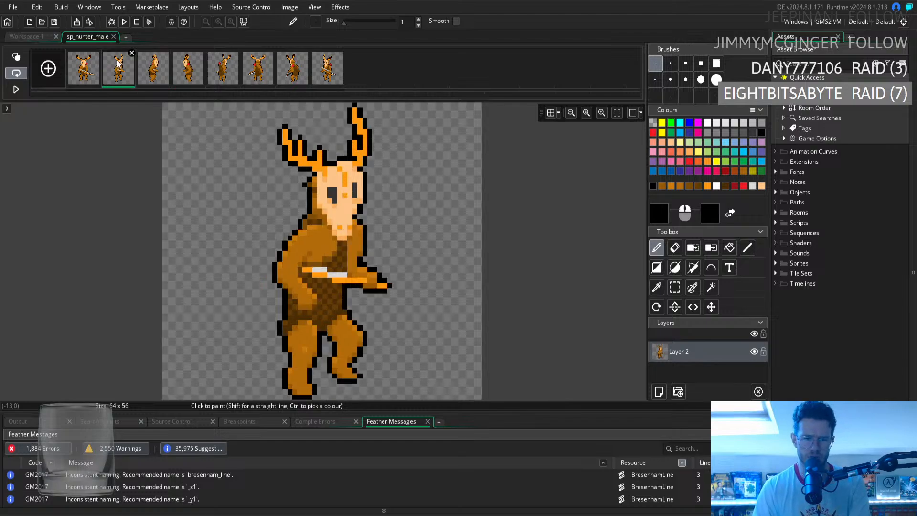
pyautogui.press('Left')
pyautogui.press('Right')
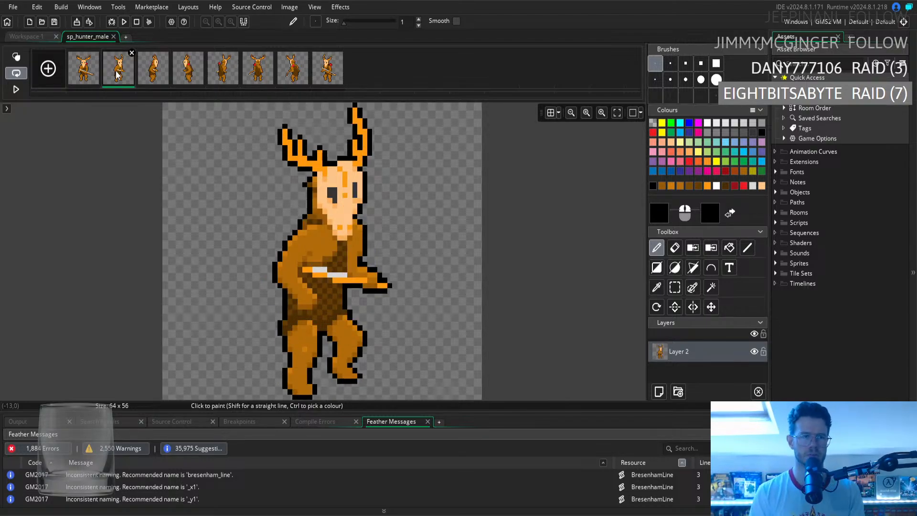
pyautogui.press('Right')
pyautogui.press('Left')
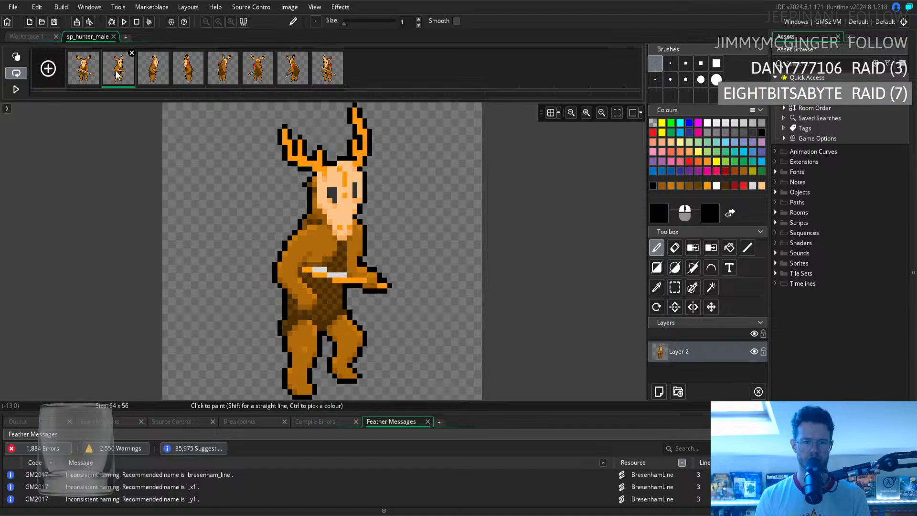
pyautogui.press('Right')
pyautogui.press('Right')
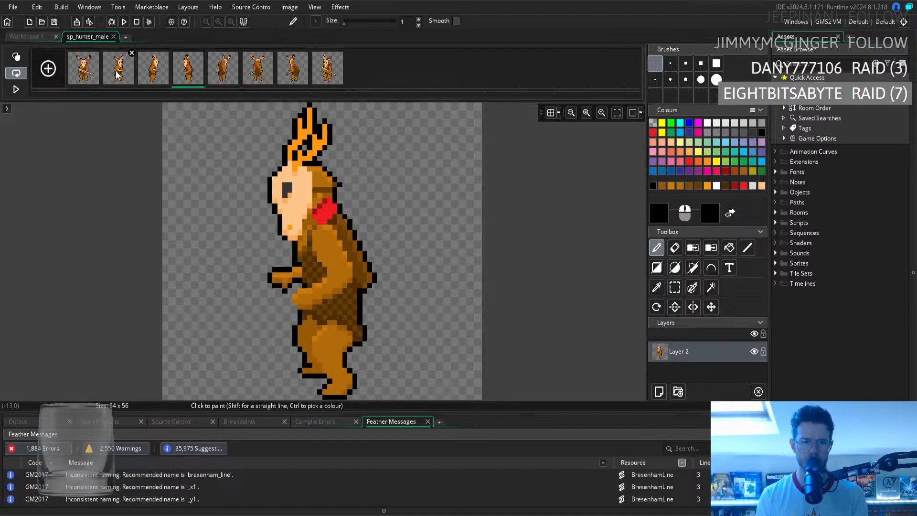
pyautogui.press('Left')
pyautogui.press('Left')
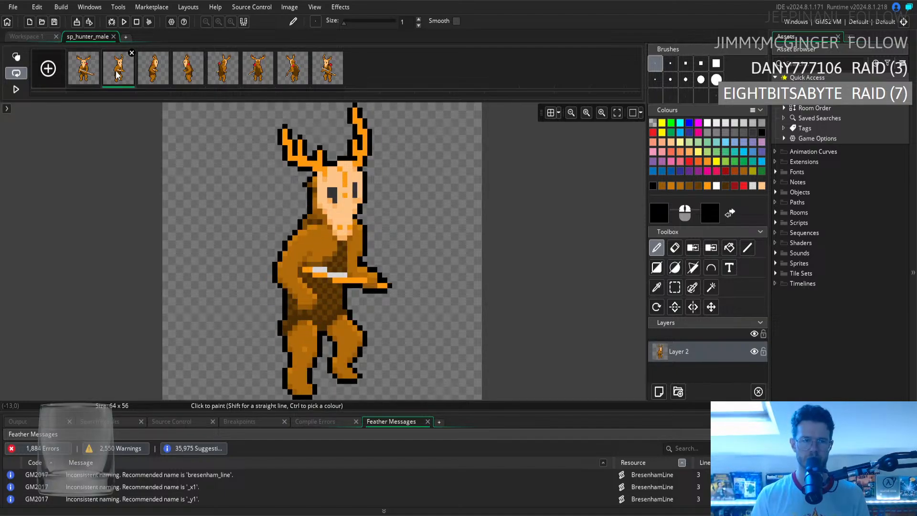
pyautogui.press('Right')
pyautogui.press('Right')
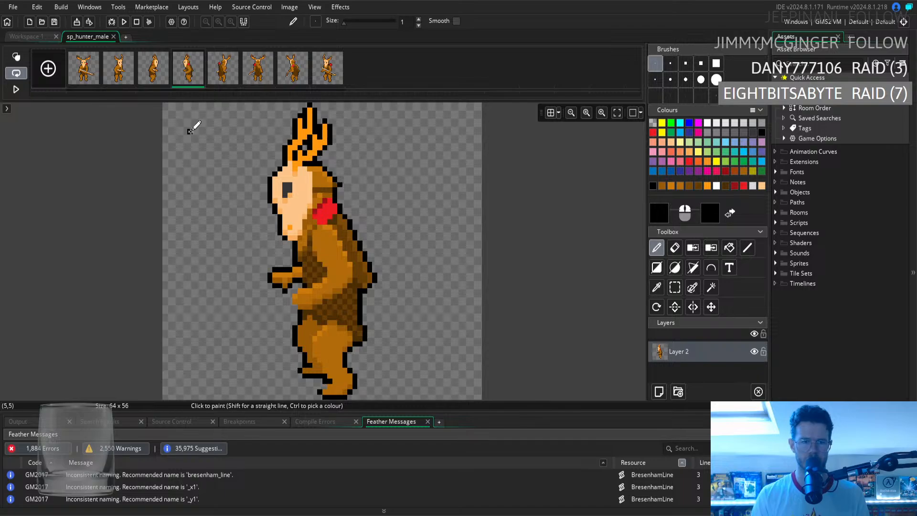
pyautogui.press('Left')
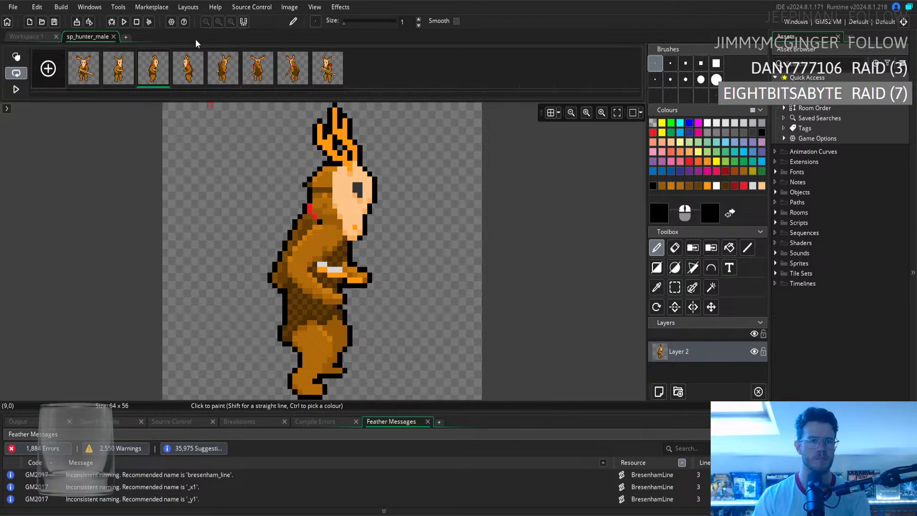
pyautogui.click(184, 76)
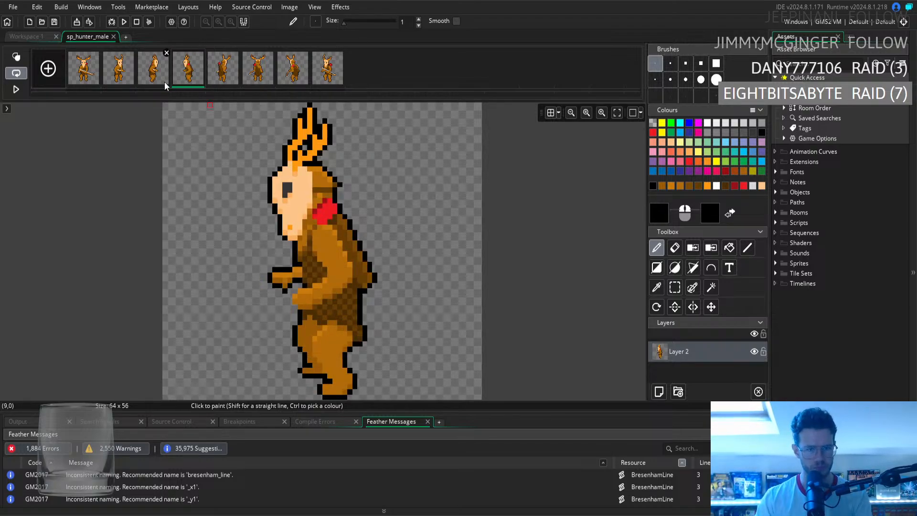
# Draw an orange curved bow from in front of the chin to behind the lower legs in the fourth frame
pyautogui.click(160, 85)
pyautogui.click(187, 79)
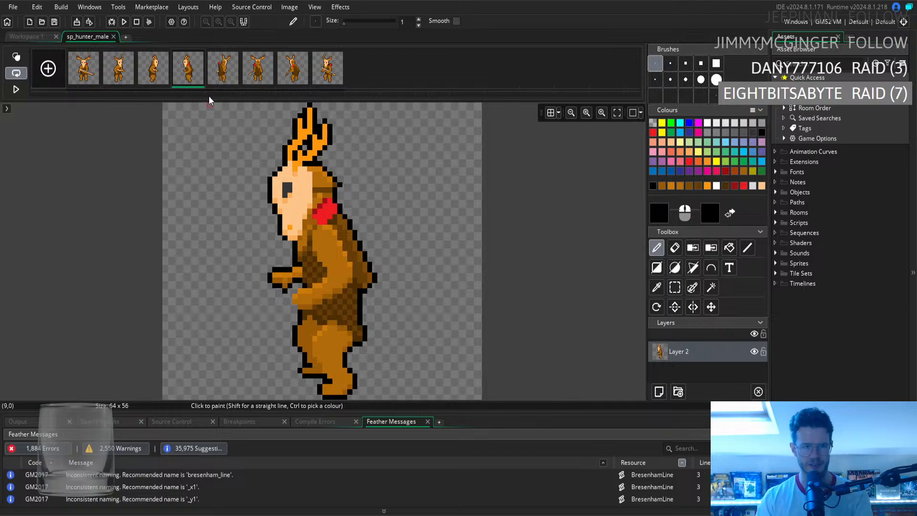
pyautogui.click(710, 269)
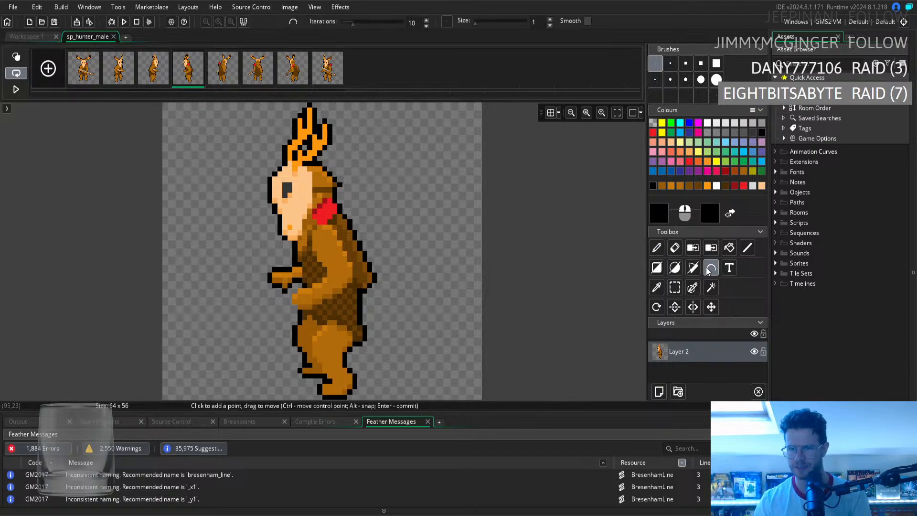
pyautogui.click(708, 186)
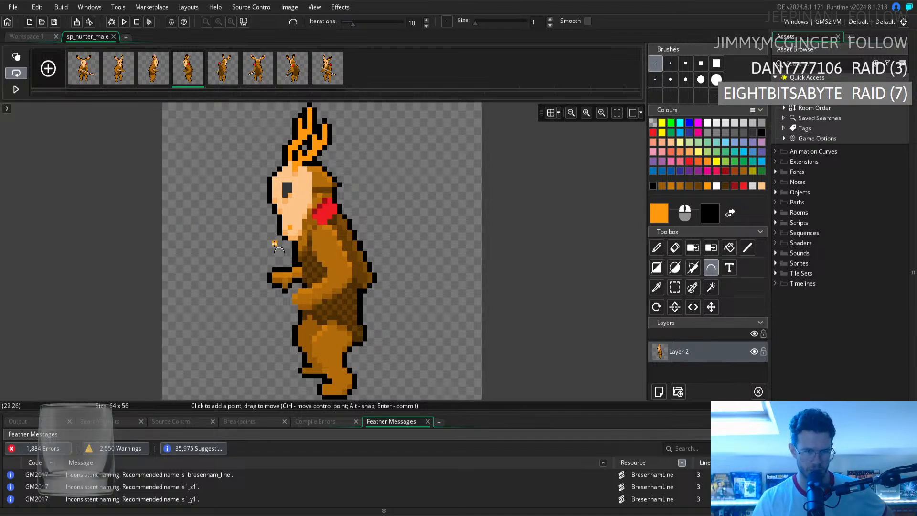
pyautogui.moveTo(385, 360); pyautogui.dragTo(471, 392)
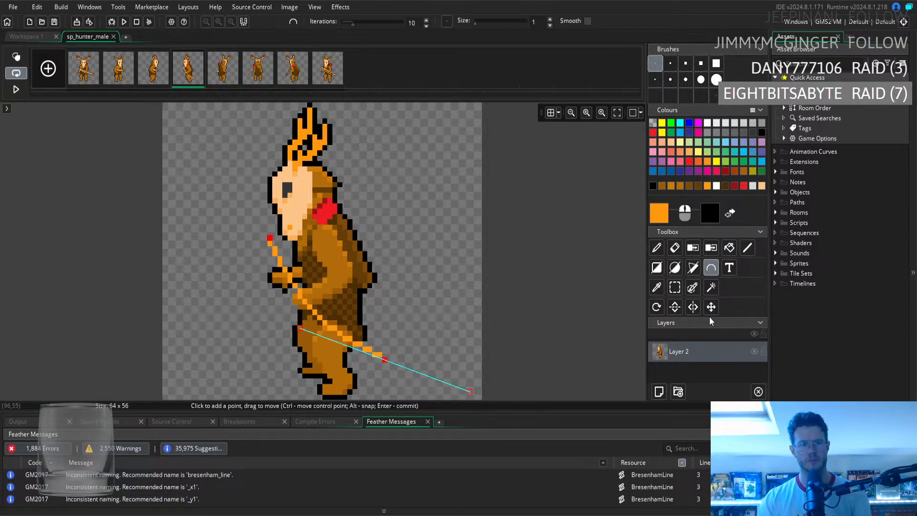
pyautogui.press('Return')
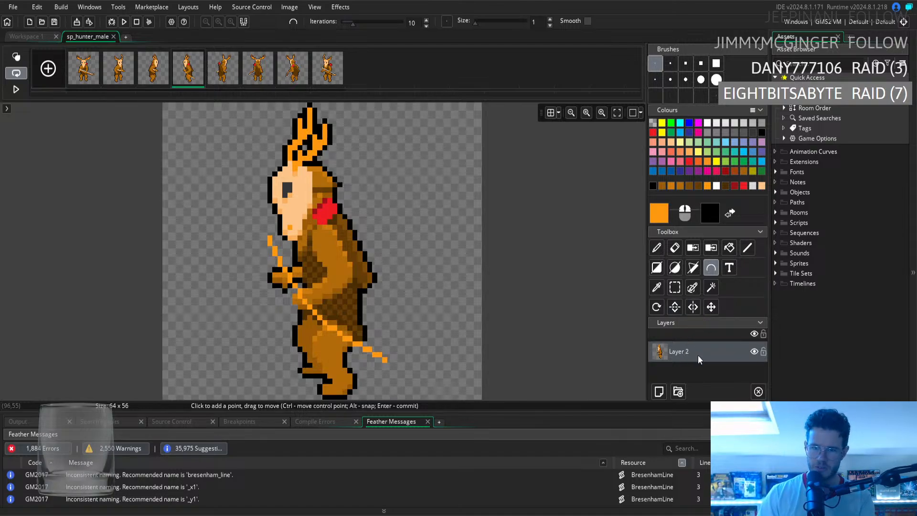
# Select all segments of the orange bow curve with the magic wand and copy them
pyautogui.click(711, 287)
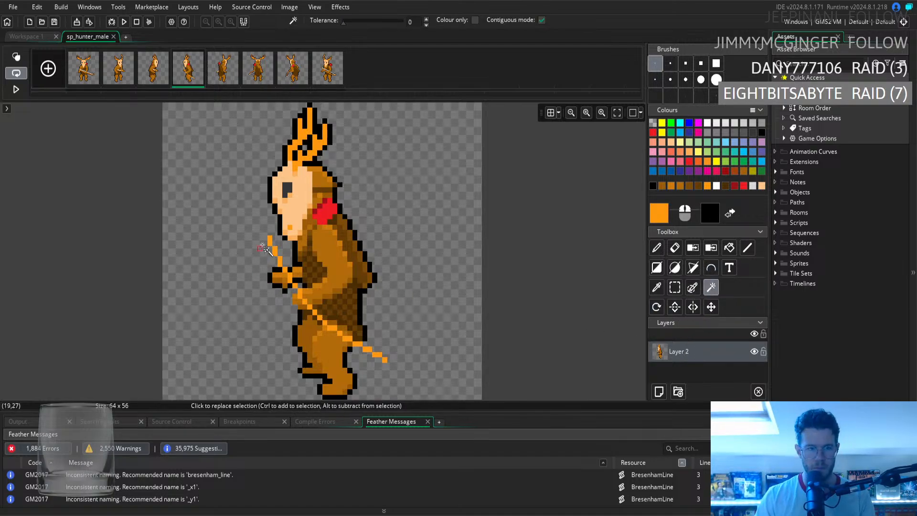
pyautogui.keyDown('ctrl'); pyautogui.click(290, 278); pyautogui.keyUp('ctrl')
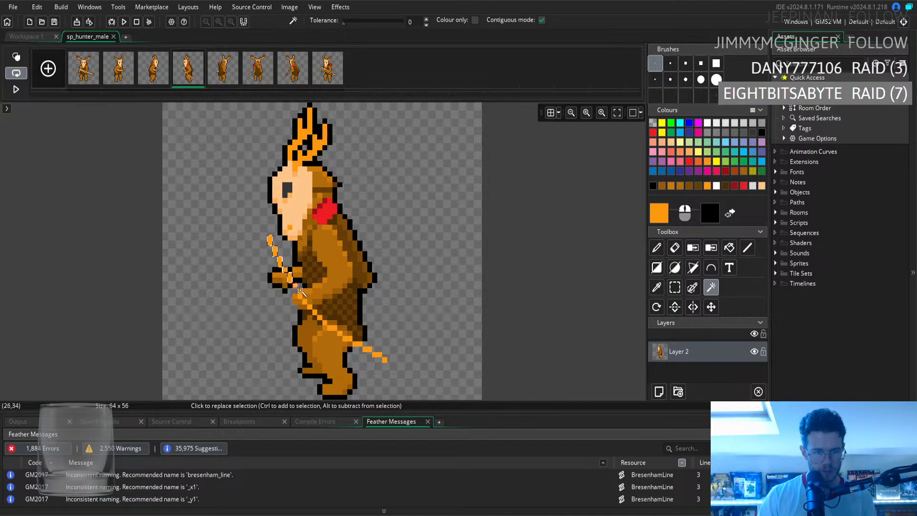
pyautogui.keyDown('ctrl'); pyautogui.click(295, 286); pyautogui.keyUp('ctrl')
pyautogui.keyDown('ctrl'); pyautogui.click(300, 292); pyautogui.keyUp('ctrl')
pyautogui.keyDown('ctrl'); pyautogui.click(304, 301); pyautogui.keyUp('ctrl')
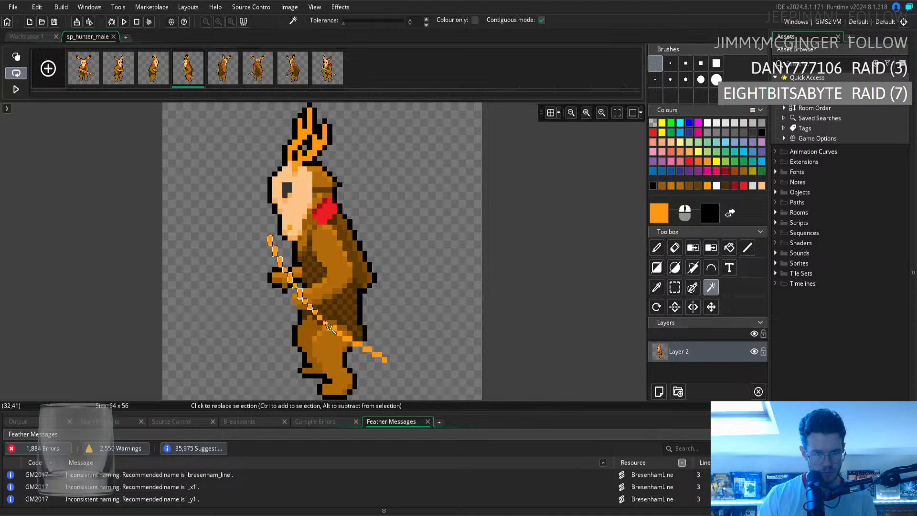
pyautogui.keyDown('ctrl'); pyautogui.click(356, 344); pyautogui.keyUp('ctrl')
pyautogui.keyDown('ctrl'); pyautogui.click(365, 350); pyautogui.keyUp('ctrl')
pyautogui.keyDown('ctrl'); pyautogui.click(375, 355); pyautogui.keyUp('ctrl')
pyautogui.keyDown('ctrl'); pyautogui.click(385, 360); pyautogui.keyUp('ctrl')
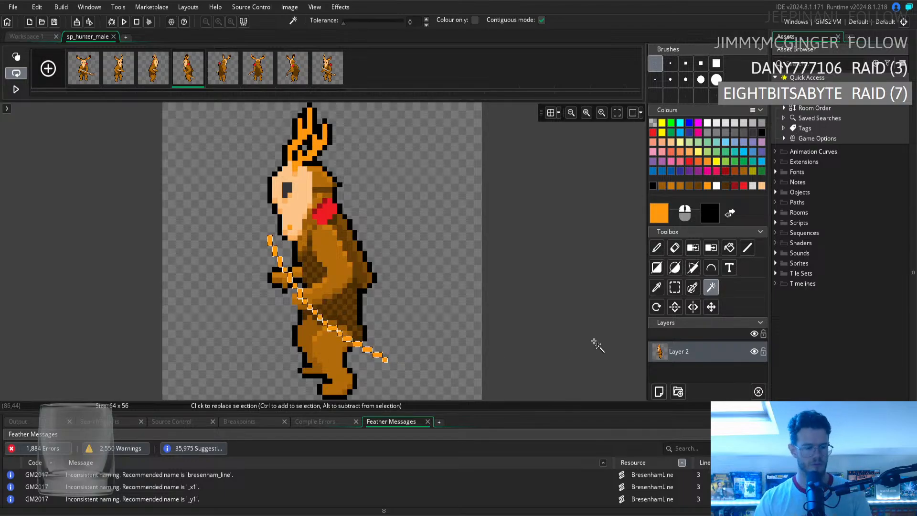
pyautogui.hotkey('ctrl', 'c')
# Undo the bow curve on Layer 2 and place the copied bow on a new layer above the figure
pyautogui.click(659, 392)
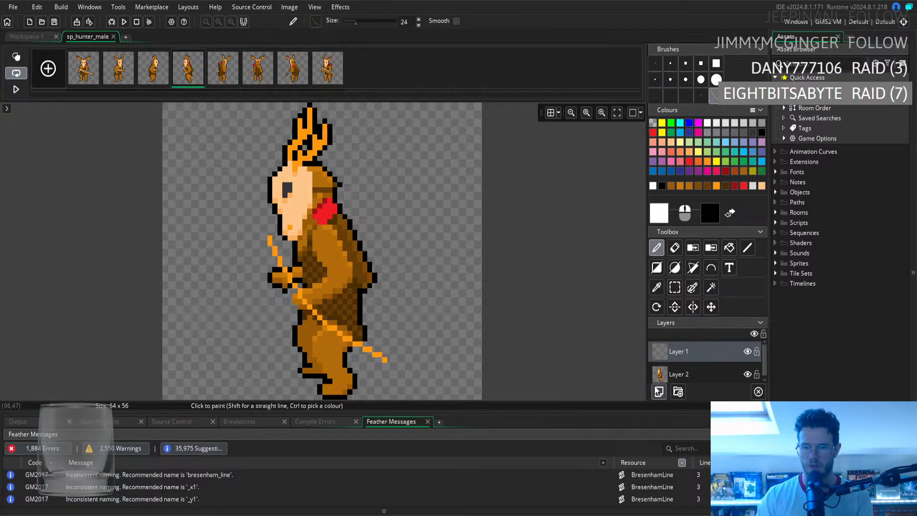
pyautogui.hotkey('ctrl', 'z')
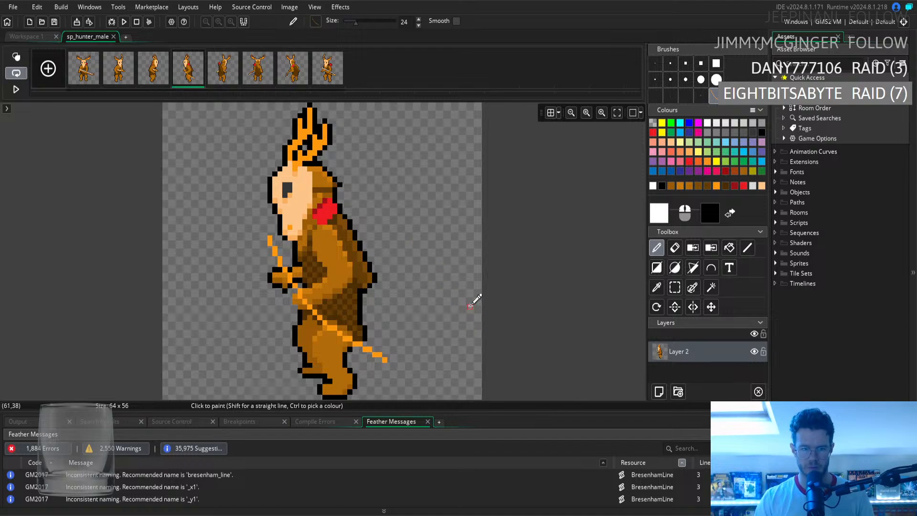
pyautogui.hotkey('ctrl', 'z')
pyautogui.hotkey('ctrl', 'z')
pyautogui.hotkey('ctrl', 'z')
pyautogui.hotkey('ctrl', 'z')
pyautogui.hotkey('ctrl', 'z')
pyautogui.hotkey('ctrl', 'z')
pyautogui.hotkey('ctrl', 'z')
pyautogui.hotkey('ctrl', 'z')
pyautogui.hotkey('ctrl', 'z')
pyautogui.hotkey('ctrl', 'z')
pyautogui.hotkey('ctrl', 'z')
pyautogui.hotkey('ctrl', 'z')
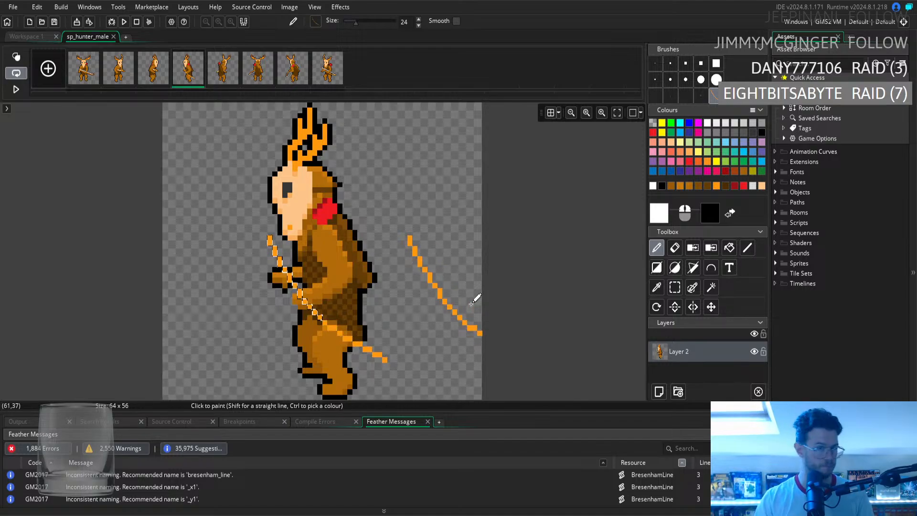
pyautogui.hotkey('ctrl', 'z')
pyautogui.hotkey('ctrl', 'z')
pyautogui.hotkey('ctrl', 'z')
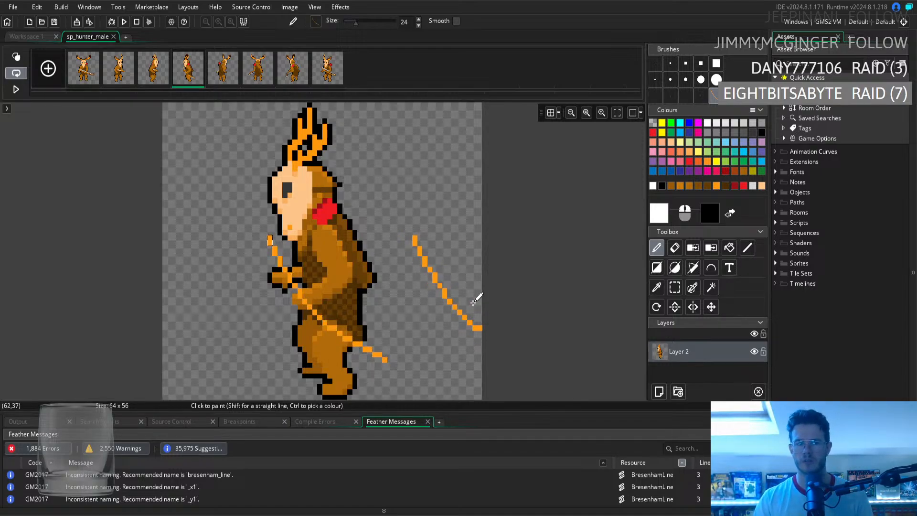
pyautogui.hotkey('ctrl', 'z')
pyautogui.hotkey('ctrl', 'z')
pyautogui.hotkey('ctrl', 'z')
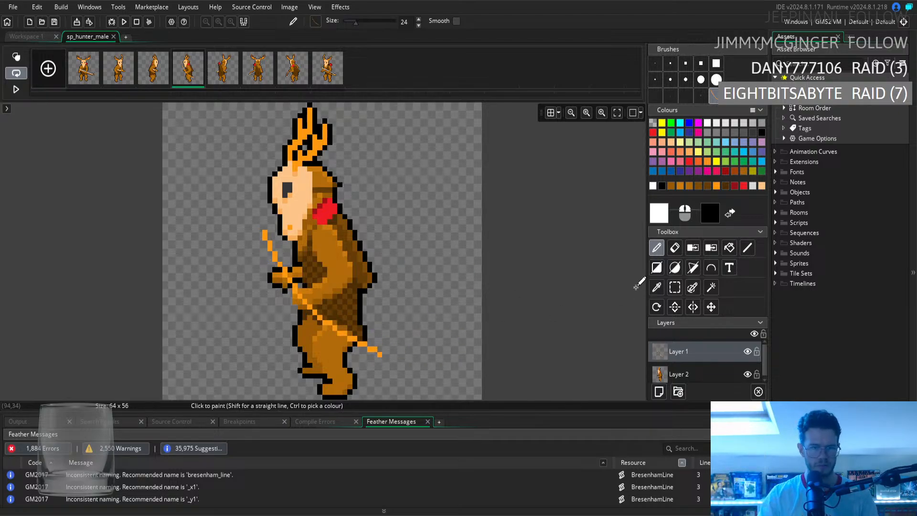
# Erase the lowest end pixel of the bow with a 1-pixel eraser
pyautogui.click(674, 248)
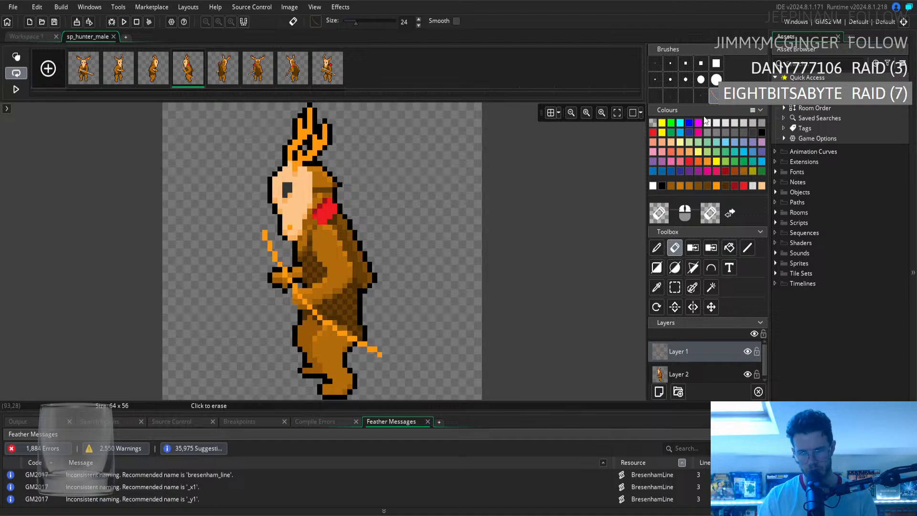
pyautogui.click(655, 63)
pyautogui.click(380, 354)
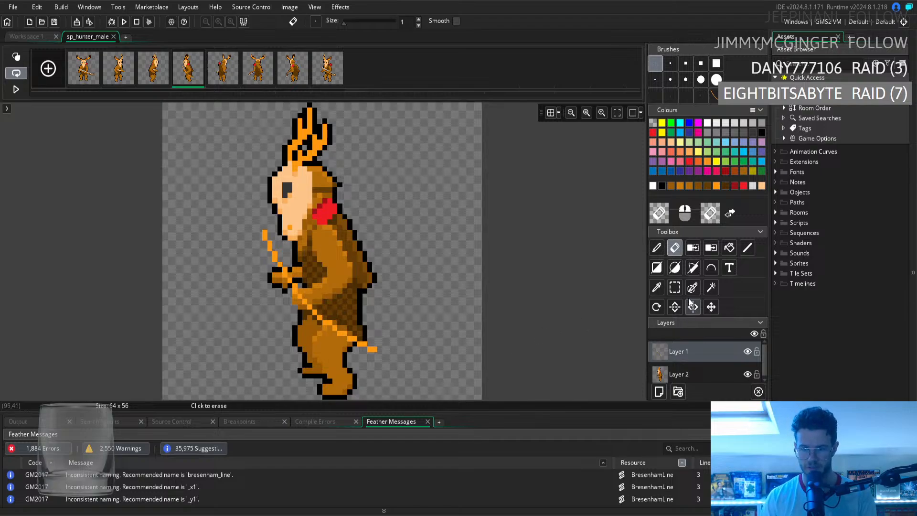
# Sample the light grey bowstring colour from the fifth frame and draw a straight bowstring between the bow's two ends in the fourth frame
pyautogui.click(748, 250)
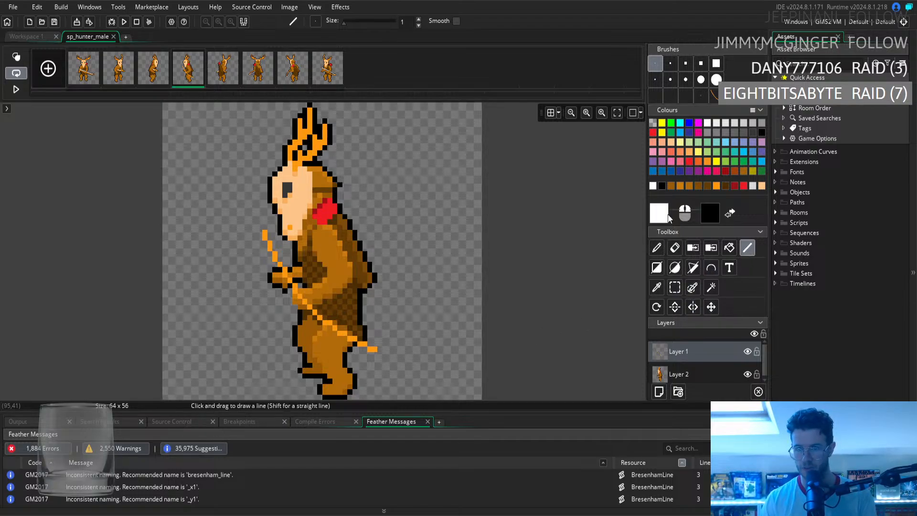
pyautogui.click(232, 54)
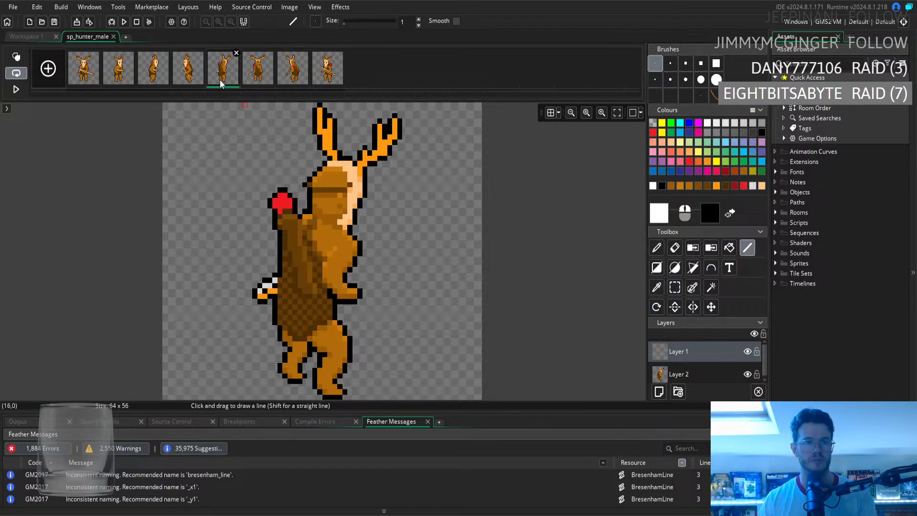
pyautogui.click(658, 291)
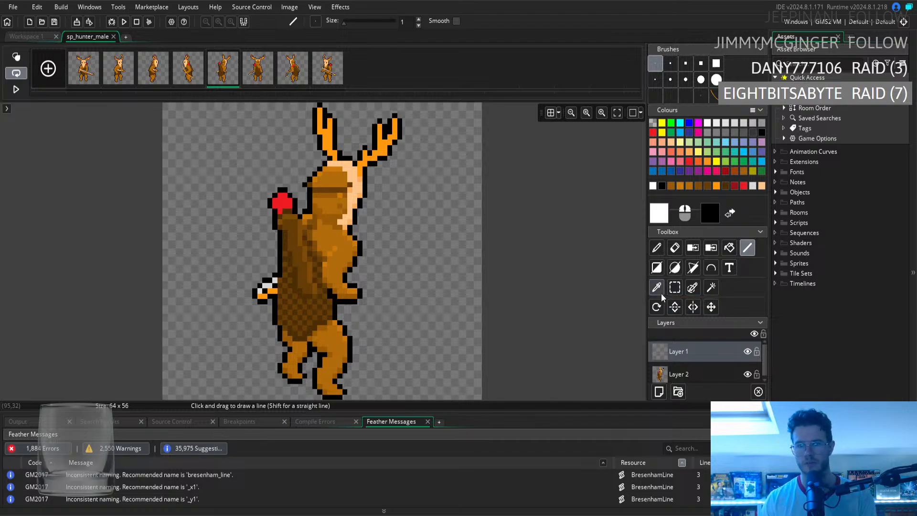
pyautogui.click(271, 281)
pyautogui.click(191, 55)
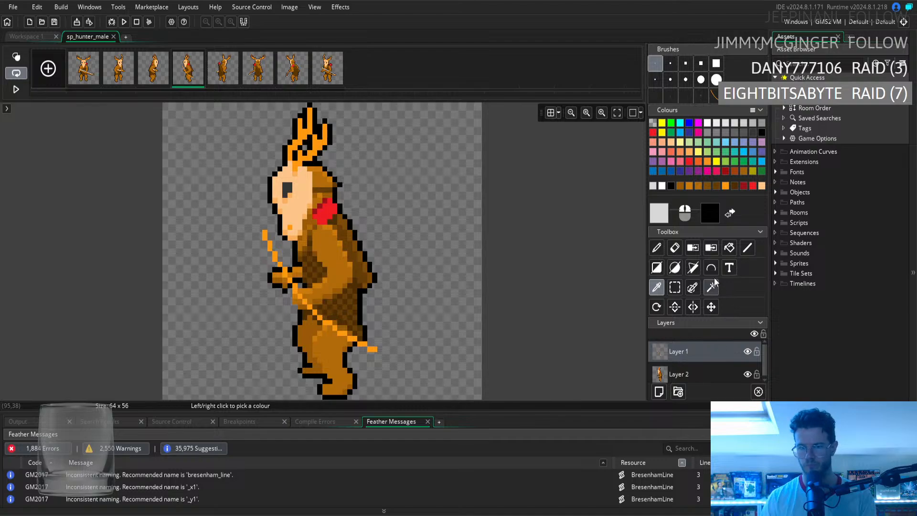
pyautogui.click(747, 248)
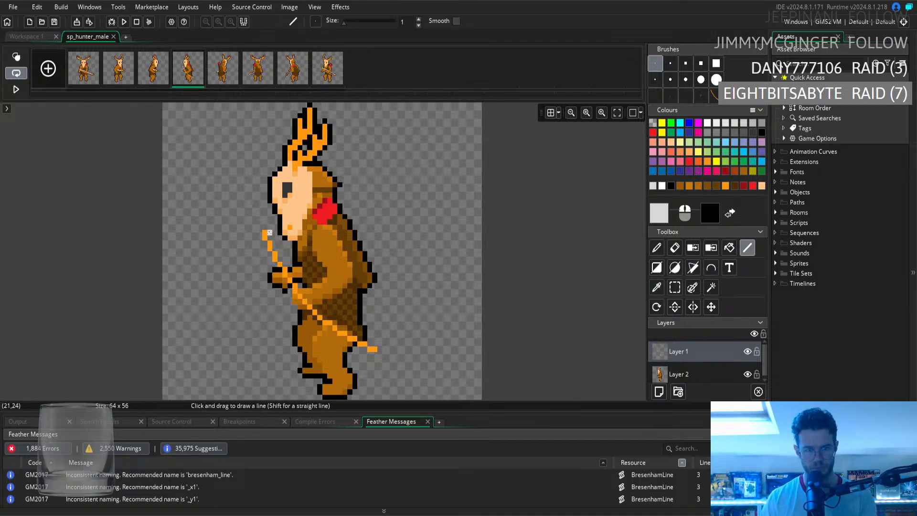
pyautogui.moveTo(269, 233); pyautogui.dragTo(375, 345)
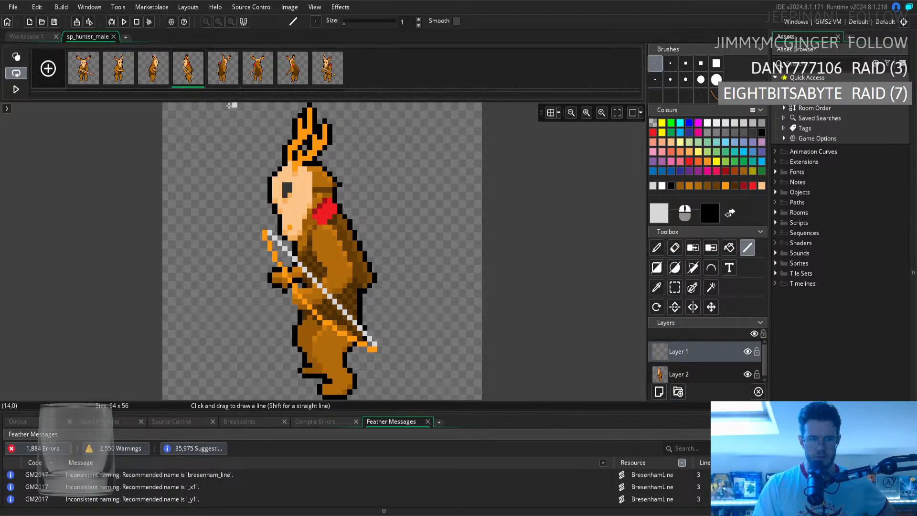
# Move the left-facing frame with the new bow from fourth to seventh place in the frame order
pyautogui.click(163, 78)
pyautogui.click(184, 79)
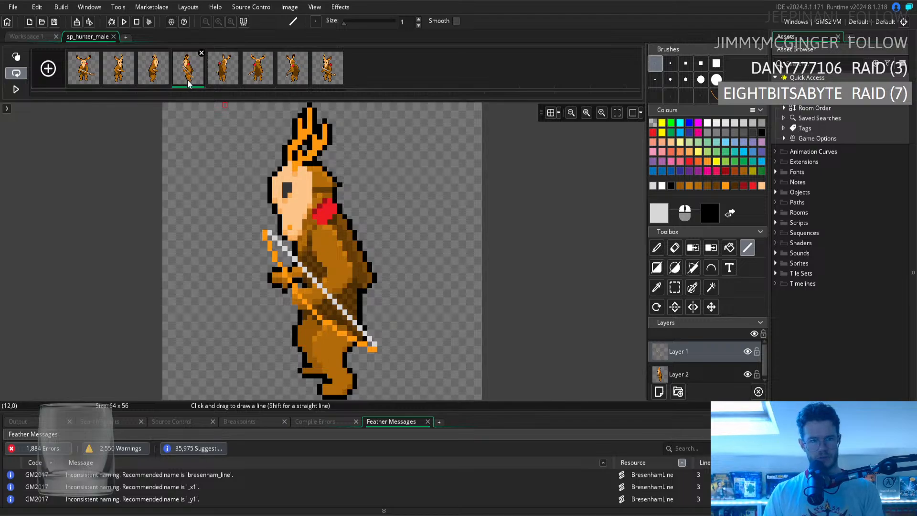
pyautogui.moveTo(187, 80); pyautogui.dragTo(316, 83)
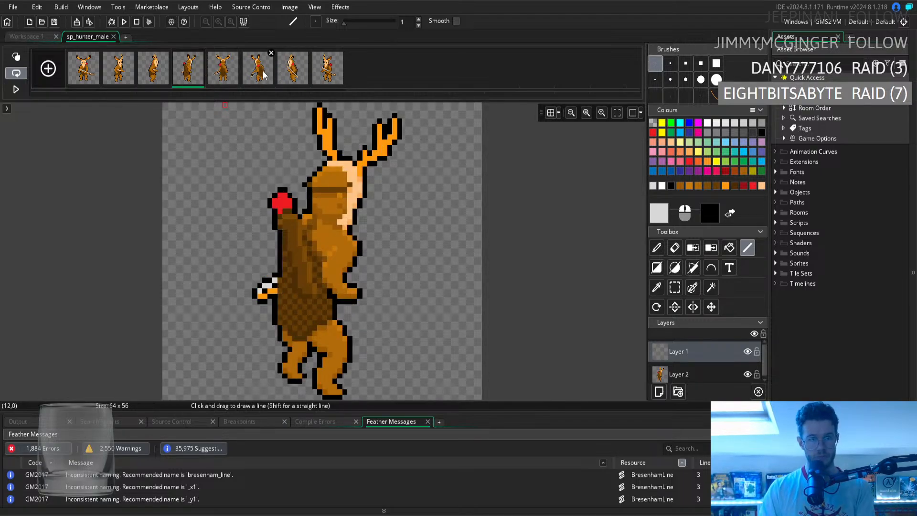
# Check the rotation order by viewing the third to seventh frames one after another
pyautogui.click(161, 64)
pyautogui.click(186, 78)
pyautogui.click(229, 77)
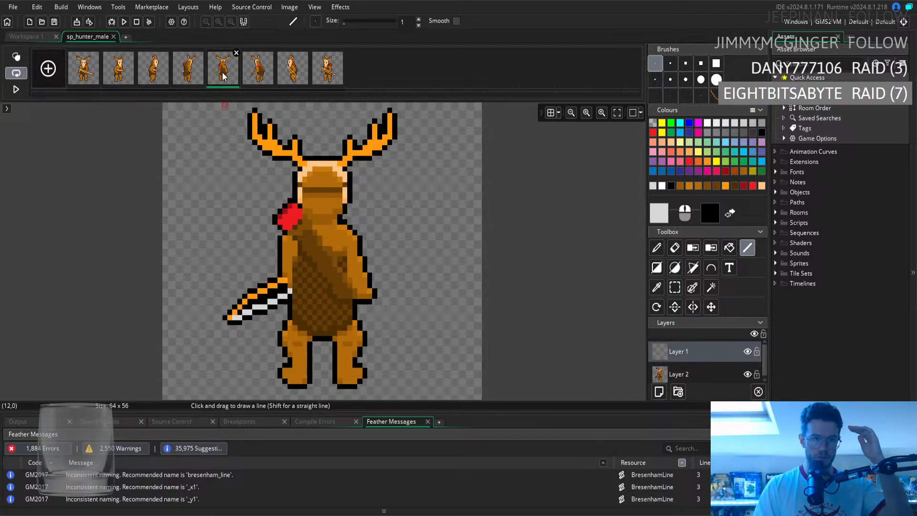
pyautogui.click(250, 77)
pyautogui.click(281, 79)
pyautogui.click(264, 75)
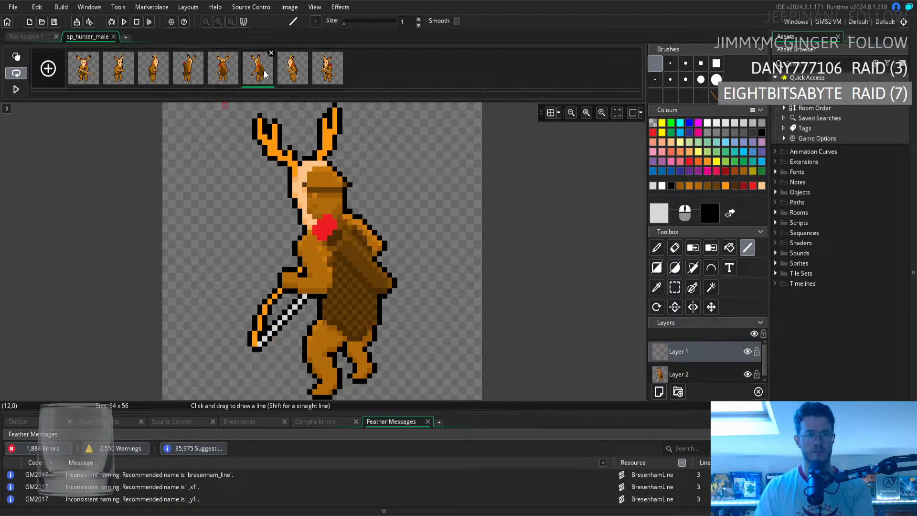
# Flip back and forth between the sixth, seventh and eighth frames to compare the pose and bow position
pyautogui.press('Right')
pyautogui.press('Left')
pyautogui.press('Right')
pyautogui.press('Right')
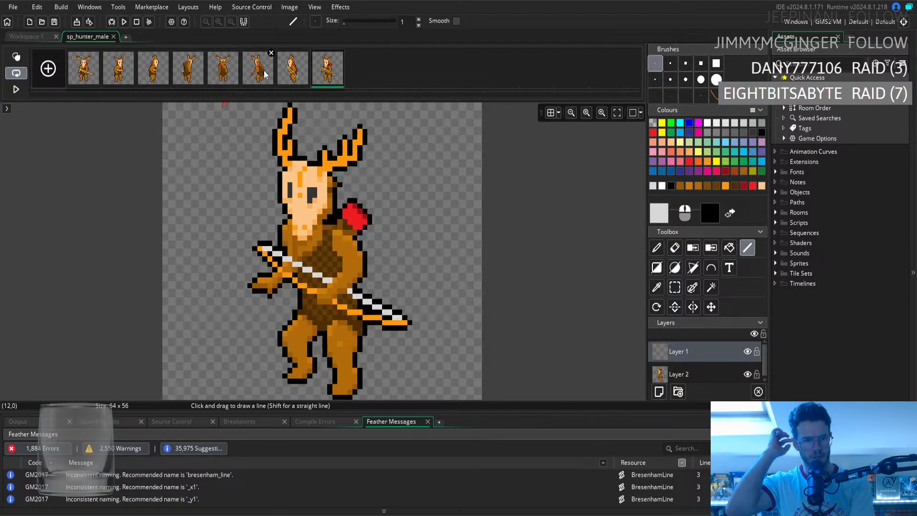
pyautogui.press('Left')
pyautogui.press('Left')
pyautogui.press('Right')
pyautogui.press('Right')
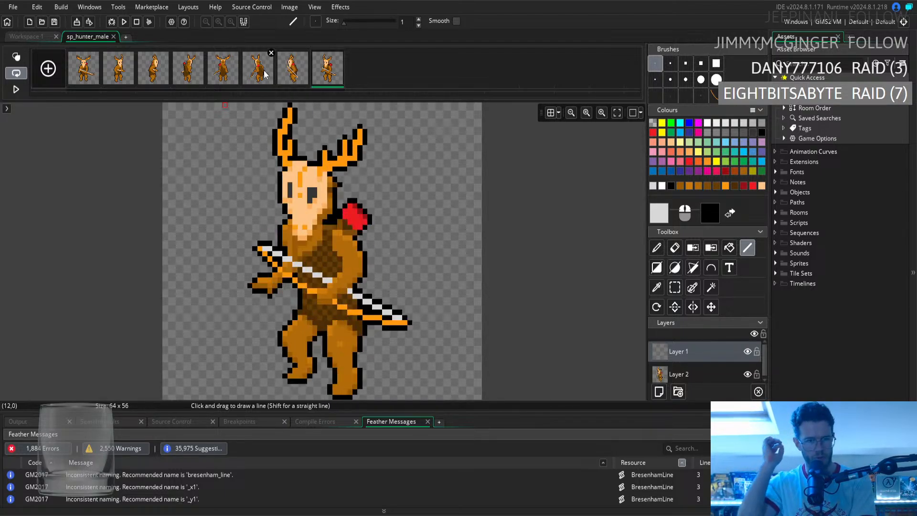
pyautogui.press('Left')
pyautogui.press('Left')
pyautogui.press('Right')
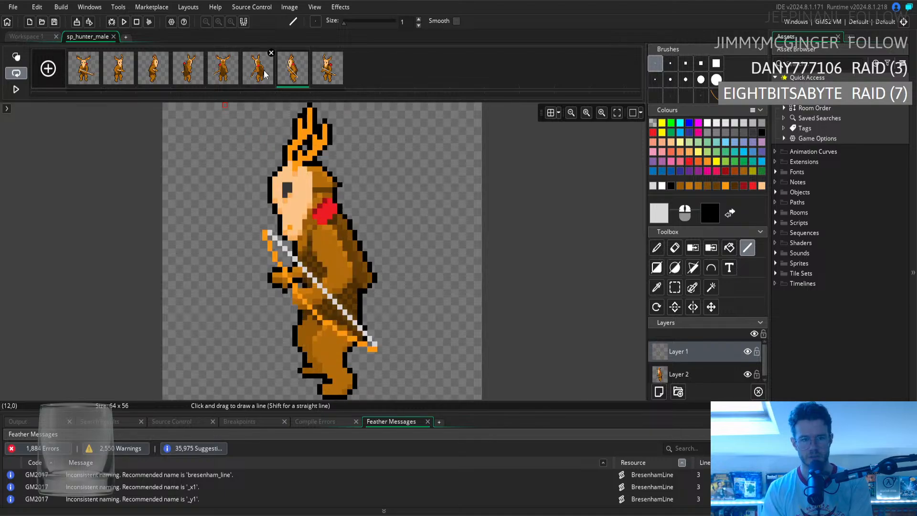
pyautogui.press('Left')
pyautogui.press('Right')
pyautogui.press('Left')
pyautogui.press('Right')
pyautogui.press('Left')
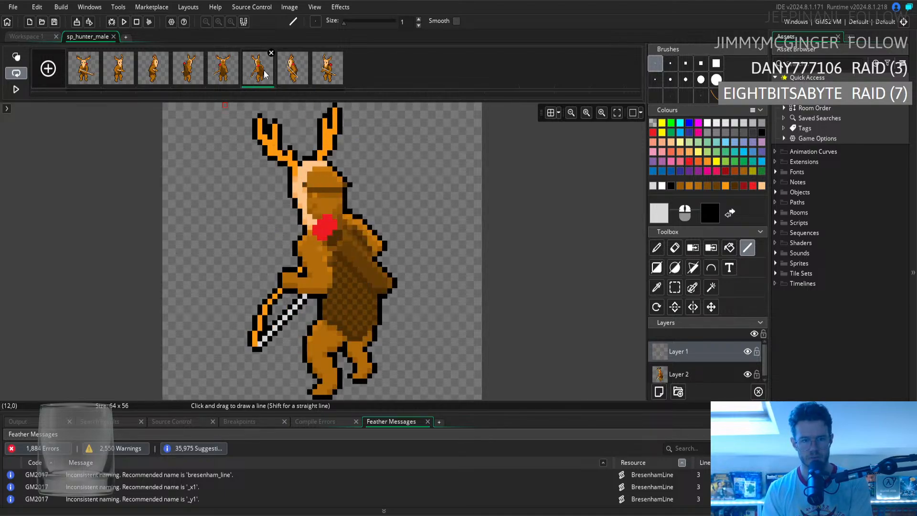
pyautogui.press('Right')
pyautogui.press('Left')
pyautogui.press('Right')
pyautogui.press('Right')
pyautogui.press('Left')
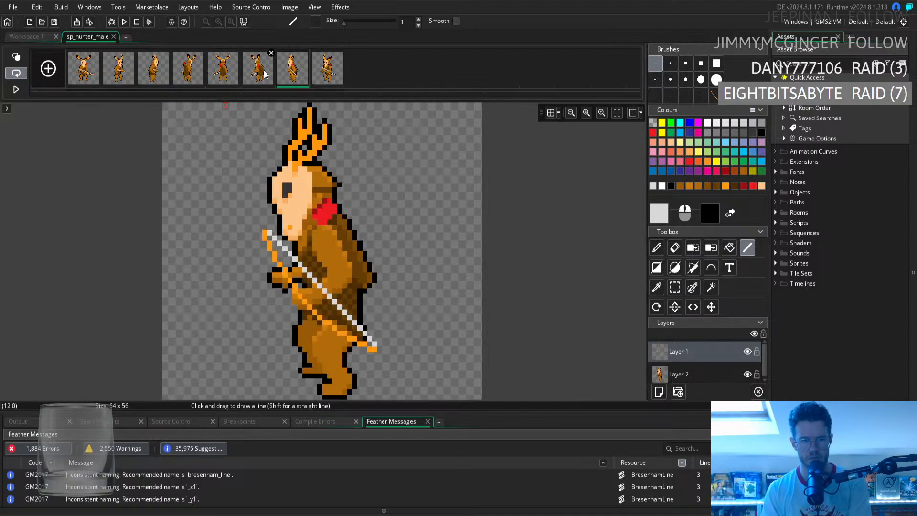
pyautogui.press('Left')
pyautogui.press('Right')
pyautogui.press('Right')
pyautogui.press('Left')
pyautogui.press('Right')
pyautogui.press('Left')
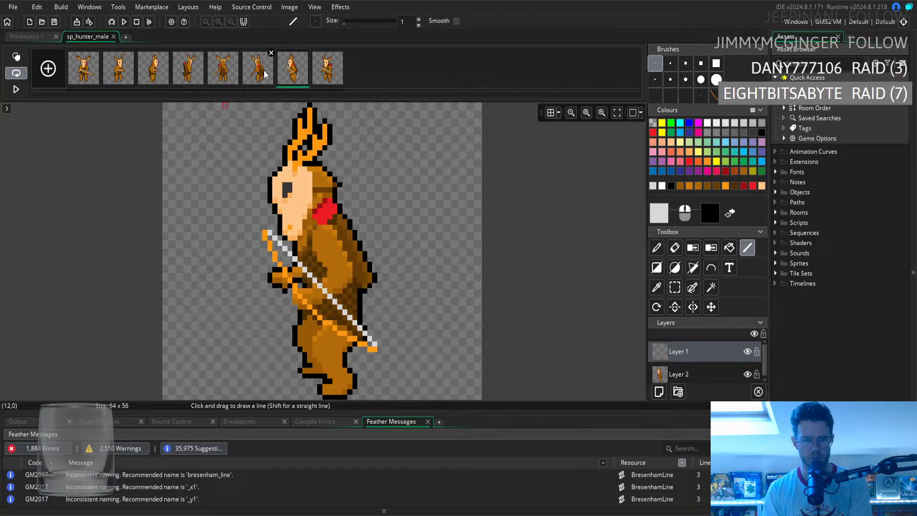
pyautogui.press('Right')
pyautogui.press('Left')
pyautogui.press('Right')
pyautogui.press('Left')
pyautogui.press('Right')
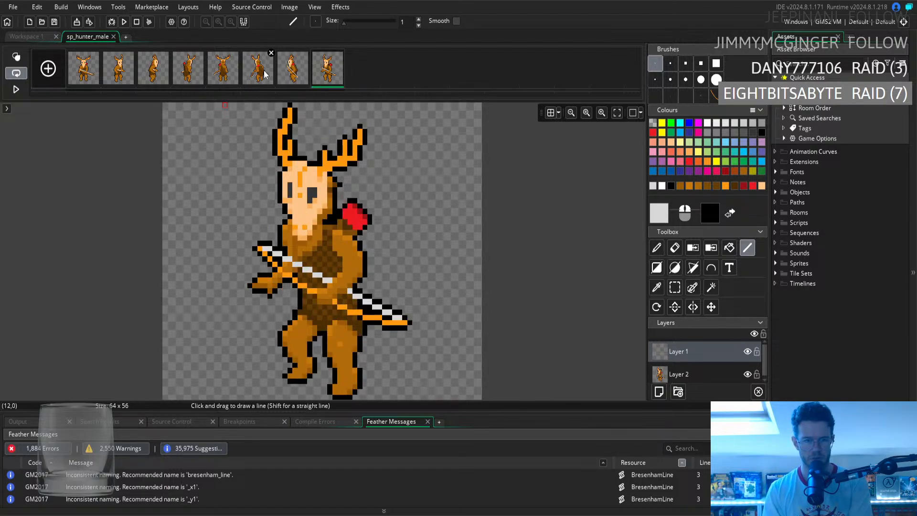
pyautogui.press('Left')
pyautogui.press('Right')
pyautogui.press('Left')
pyautogui.press('Right')
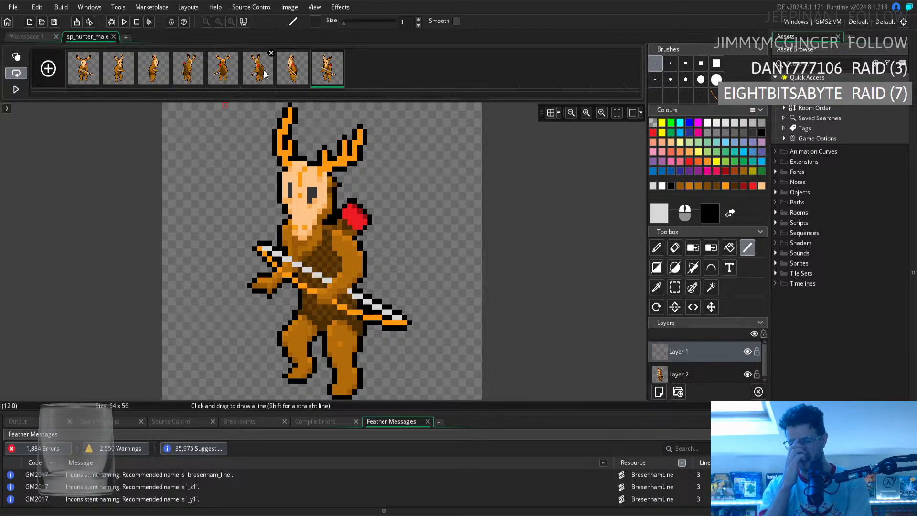
pyautogui.press('Left')
pyautogui.press('Left')
pyautogui.press('Right')
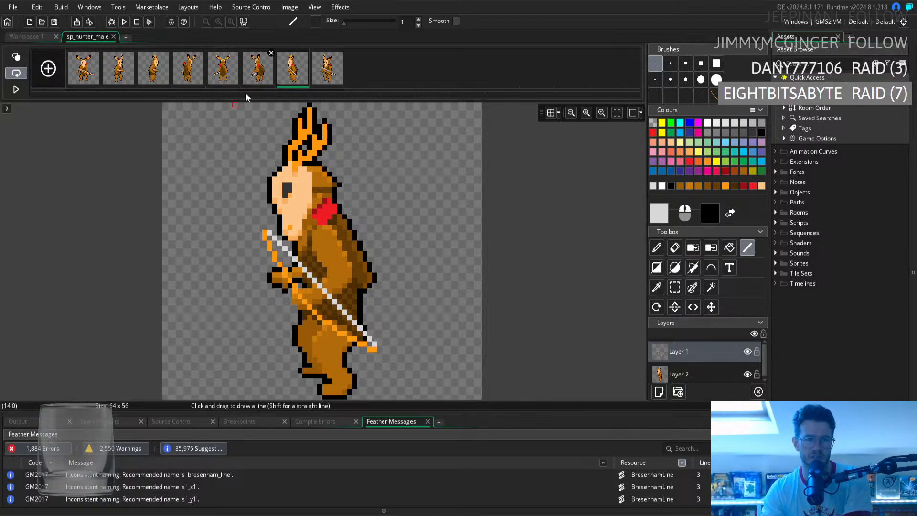
# Flip back and forth between the sixth and seventh frames to compare the body and bow positions
pyautogui.click(259, 76)
pyautogui.press('Right')
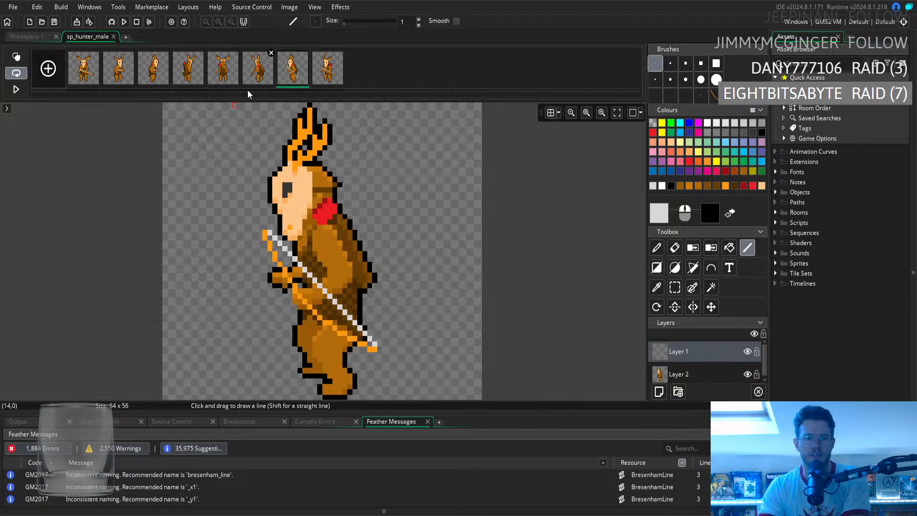
pyautogui.press('Left')
pyautogui.press('Right')
pyautogui.press('Left')
pyautogui.press('Right')
pyautogui.press('Left')
pyautogui.press('Right')
pyautogui.press('Left')
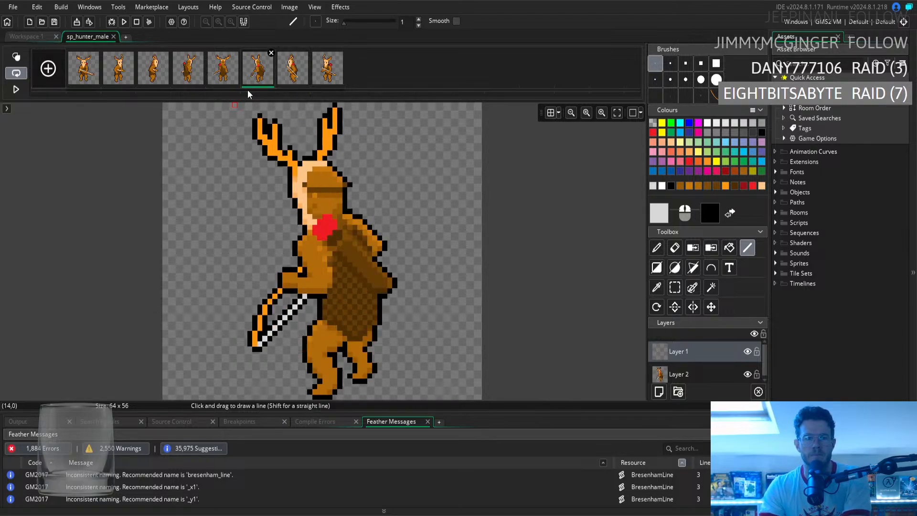
pyautogui.press('Right')
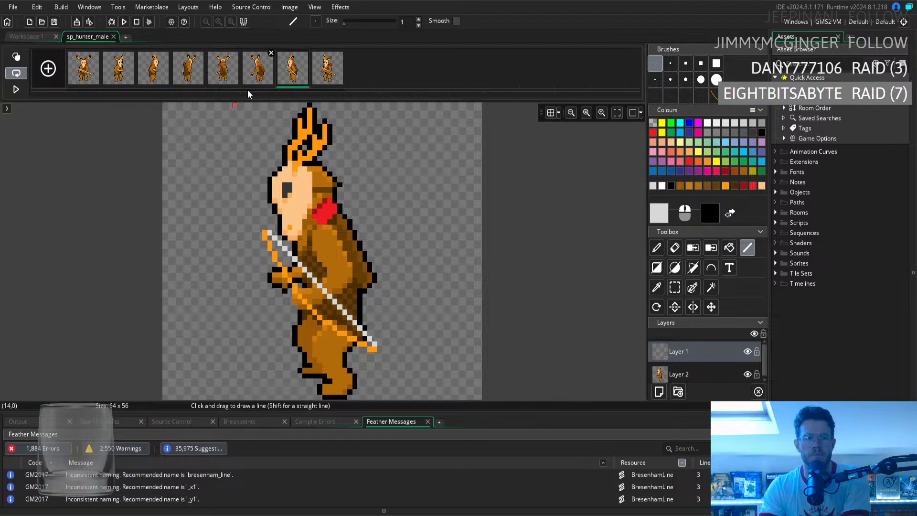
pyautogui.press('Left')
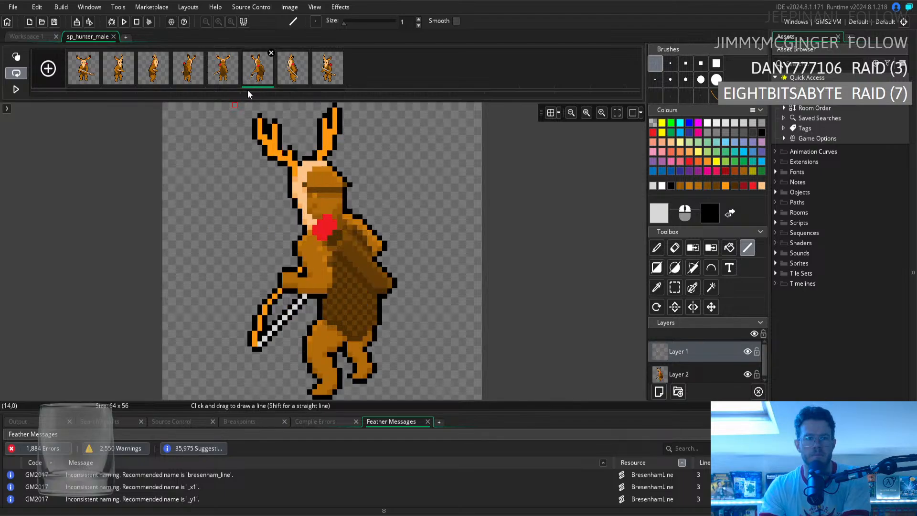
pyautogui.press('Right')
pyautogui.press('Left')
pyautogui.press('Right')
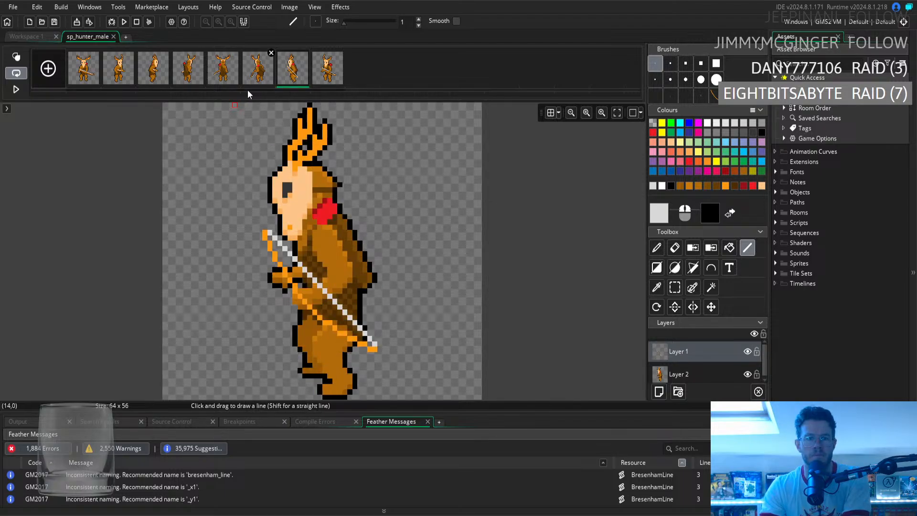
# In the seventh frame, erase the bowstring pixels crossing the forearm and outline the bow with black sampled from the body's outline
pyautogui.click(658, 287)
pyautogui.click(360, 301)
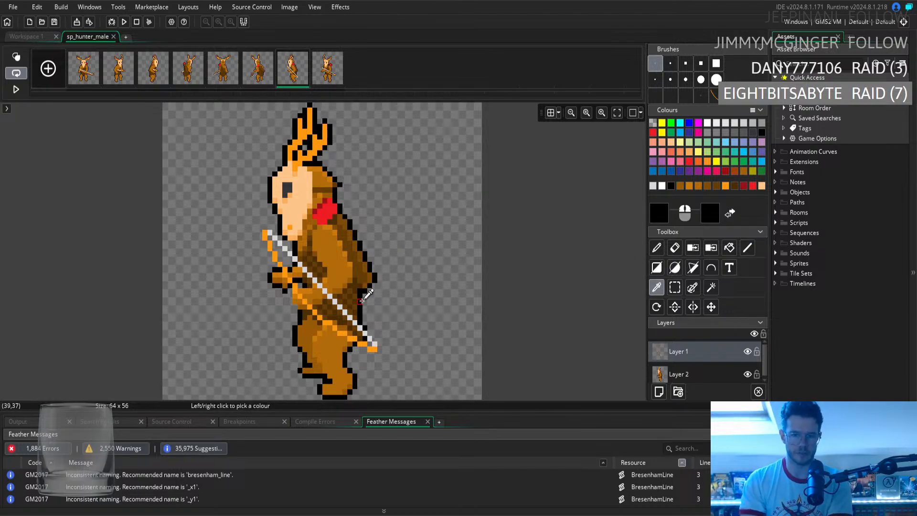
pyautogui.click(676, 247)
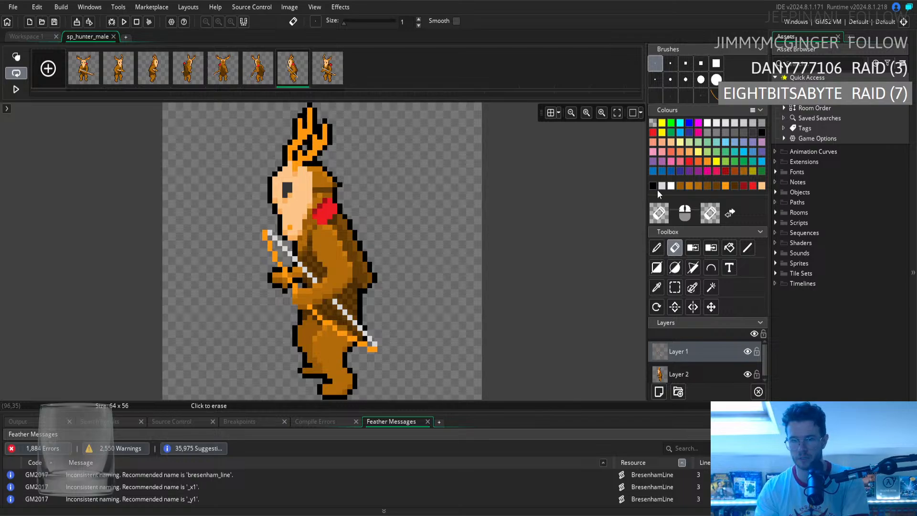
pyautogui.click(657, 248)
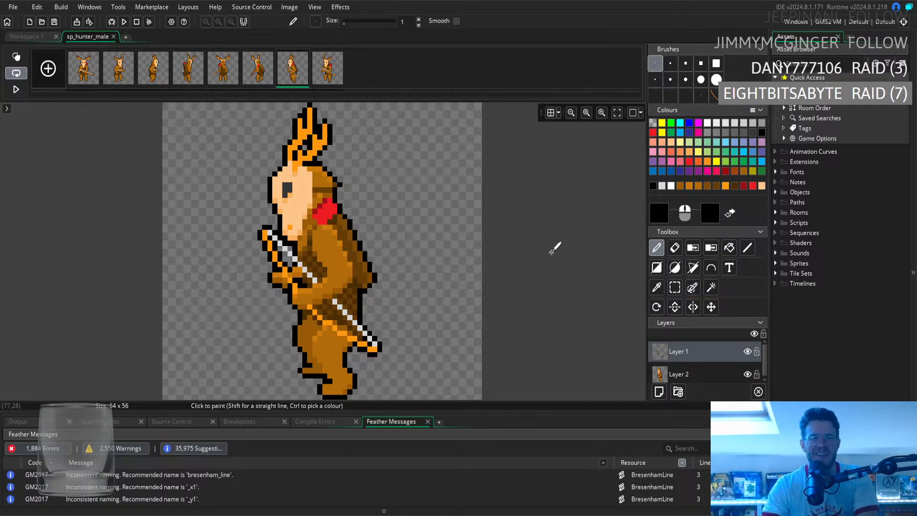
# View the directional frames in sequence from the first onward to check the outlined bow within the full rotation
pyautogui.click(258, 72)
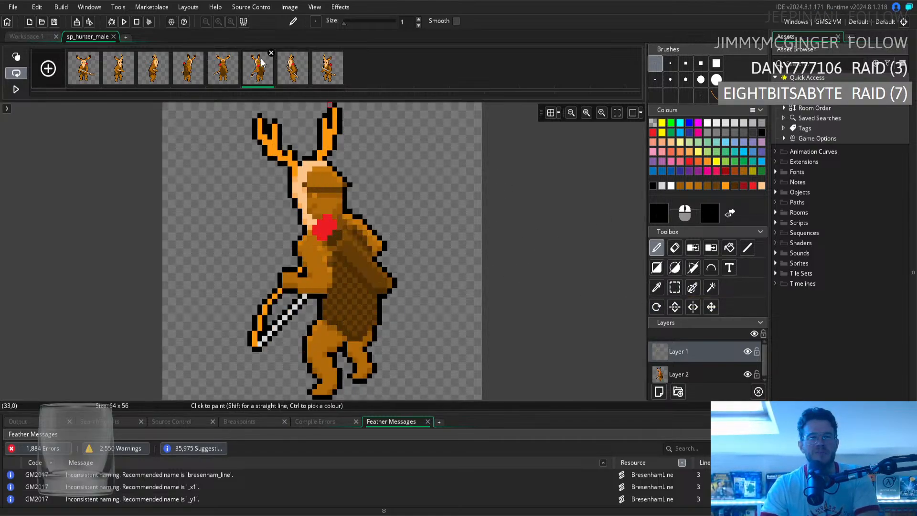
pyautogui.click(292, 73)
pyautogui.click(327, 81)
pyautogui.click(87, 70)
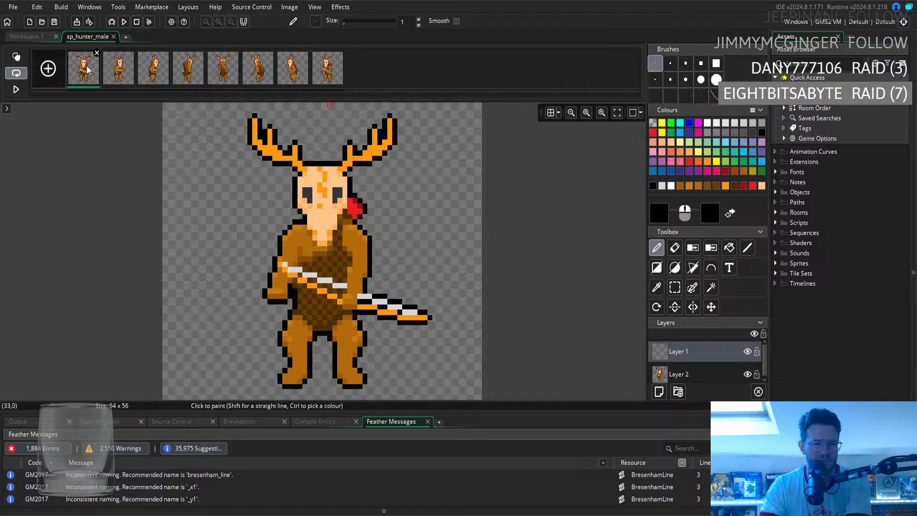
pyautogui.press('Right')
pyautogui.press('Right')
pyautogui.press('Right')
pyautogui.press('Right')
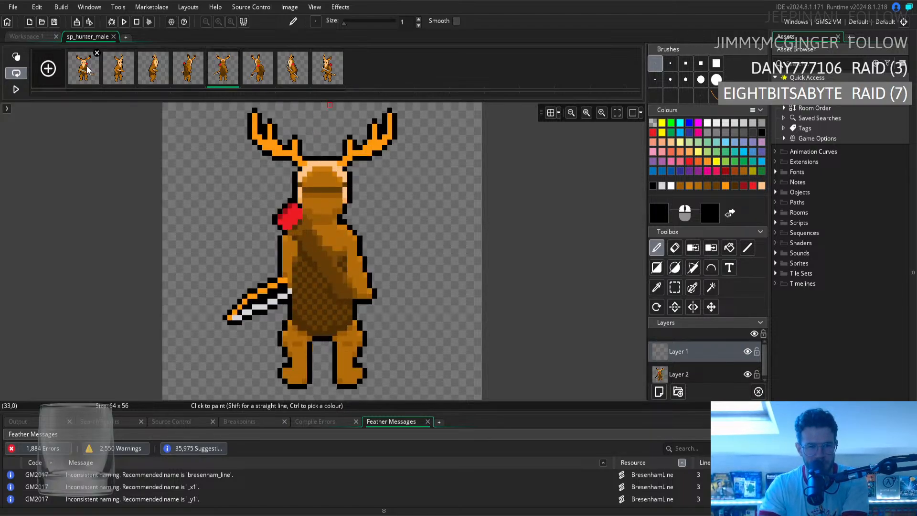
pyautogui.press('Right')
pyautogui.press('Right')
# Flip between the sixth, seventh and eighth frames to examine how the arms and bow line up
pyautogui.press('Left')
pyautogui.press('Left')
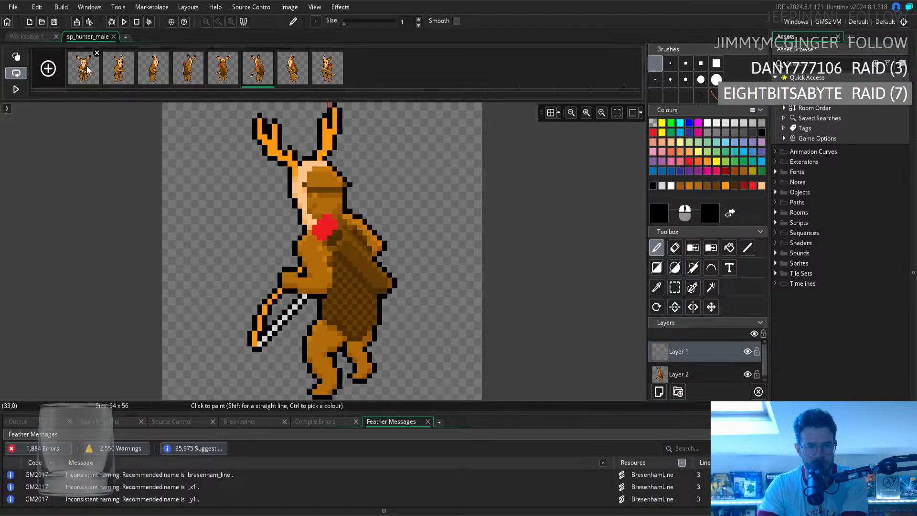
pyautogui.press('Right')
pyautogui.press('Left')
pyautogui.press('Right')
pyautogui.press('Right')
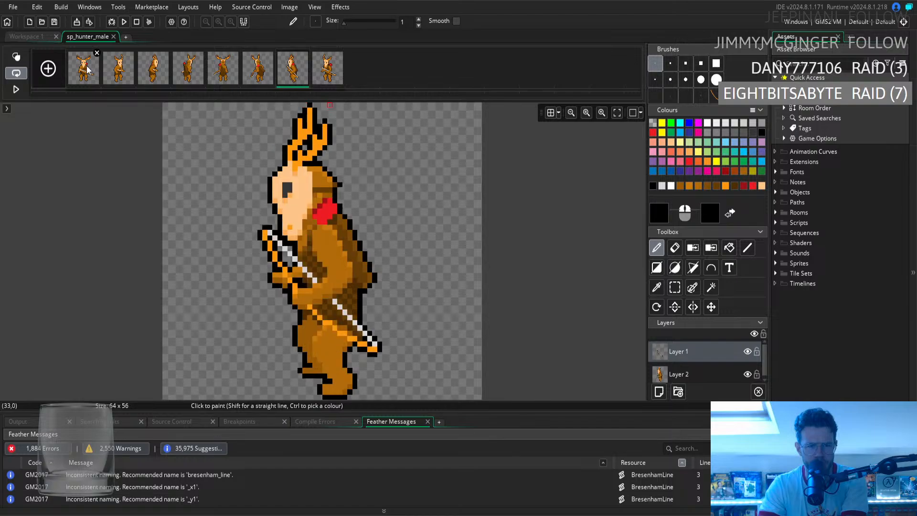
pyautogui.press('Right')
pyautogui.press('Left')
pyautogui.press('Left')
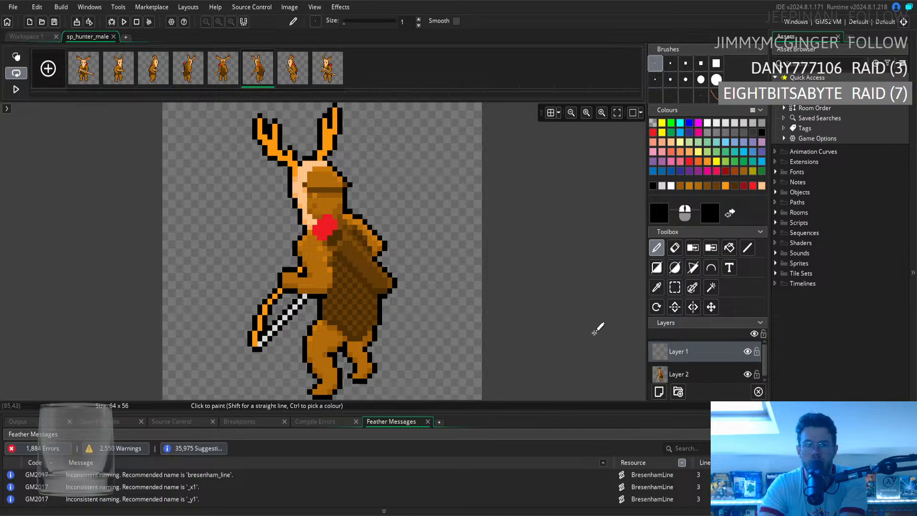
# Try to alter the outline pixels at the tip of the right-hand elbow in the sixth frame
pyautogui.click(675, 287)
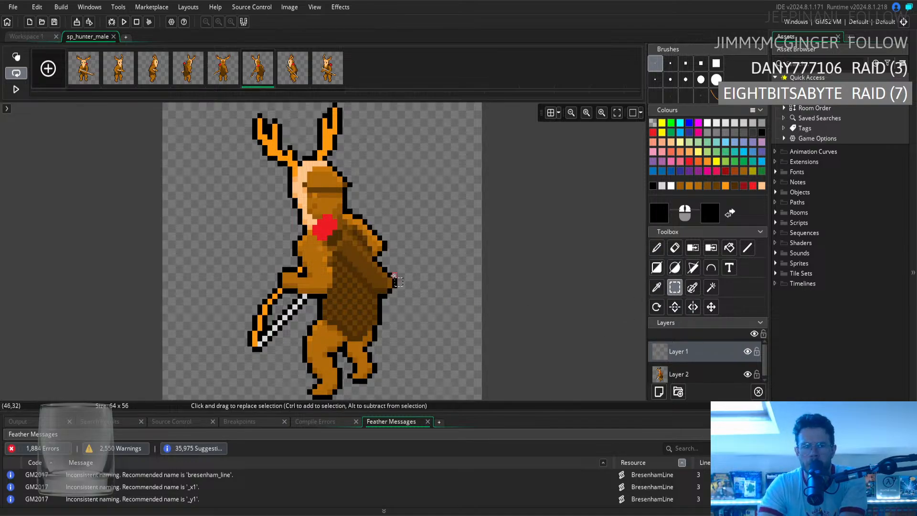
pyautogui.moveTo(394, 276); pyautogui.dragTo(394, 287)
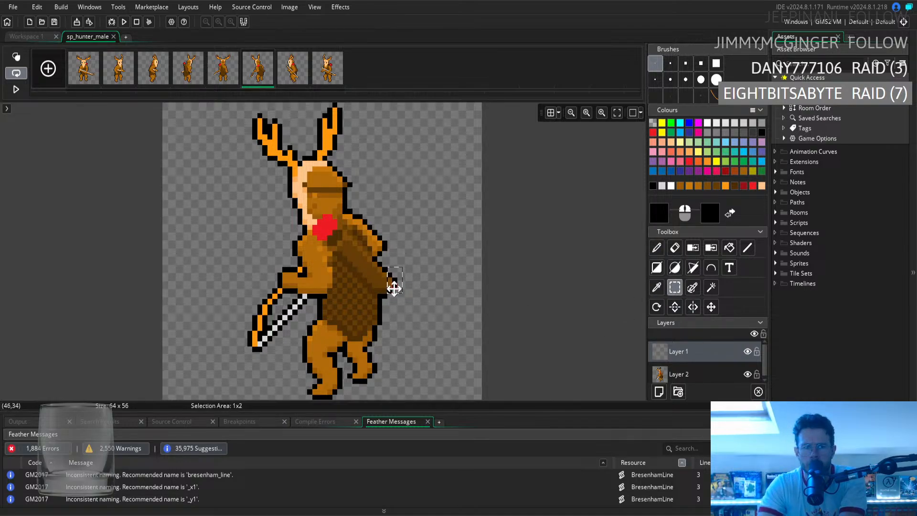
pyautogui.press('Delete')
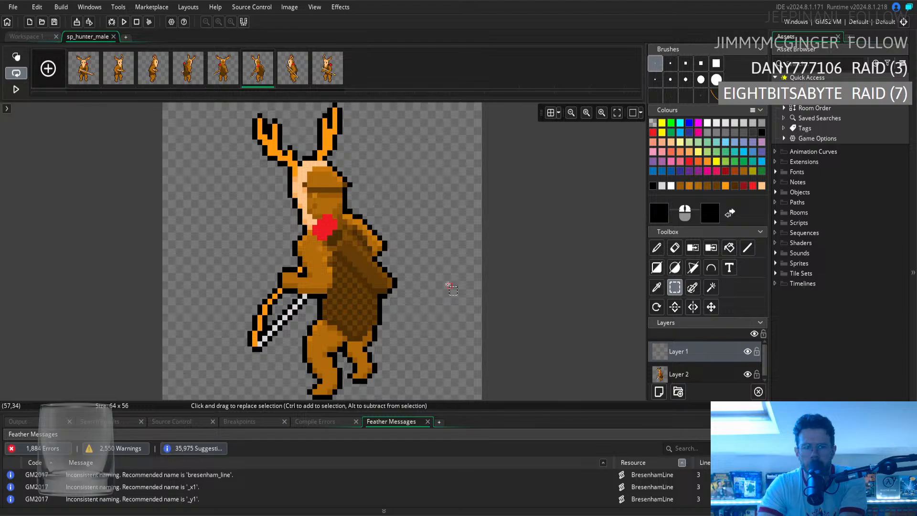
pyautogui.hotkey('ctrl', 'z')
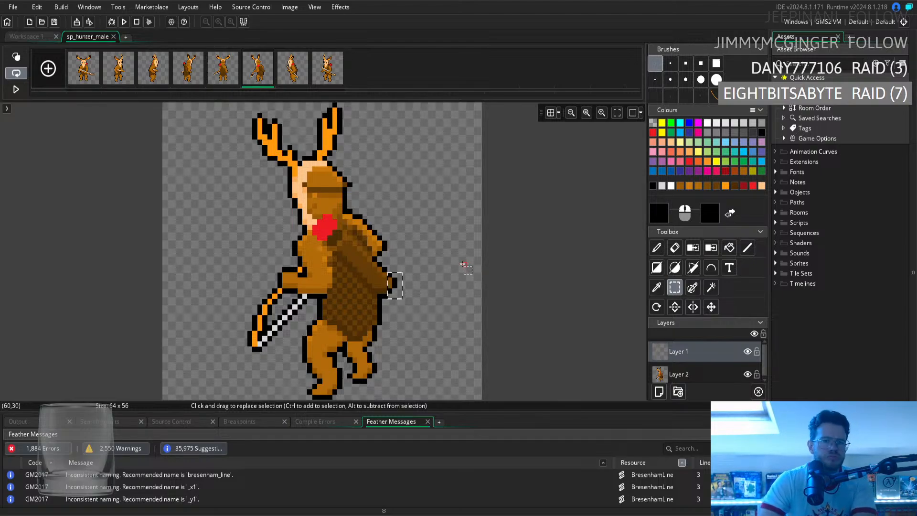
pyautogui.click(440, 266)
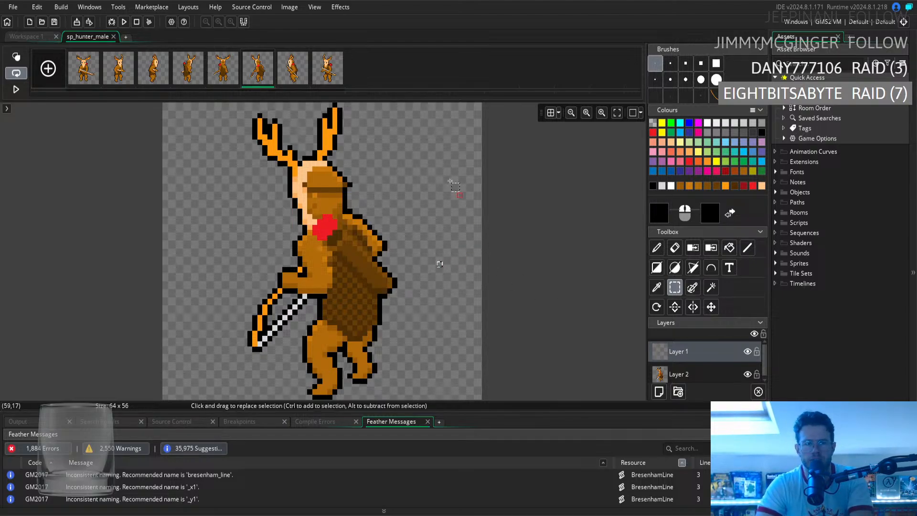
# Using the eighth frame as reference, paint black outline pixels between the bow and the bowstring in the seventh frame
pyautogui.click(327, 72)
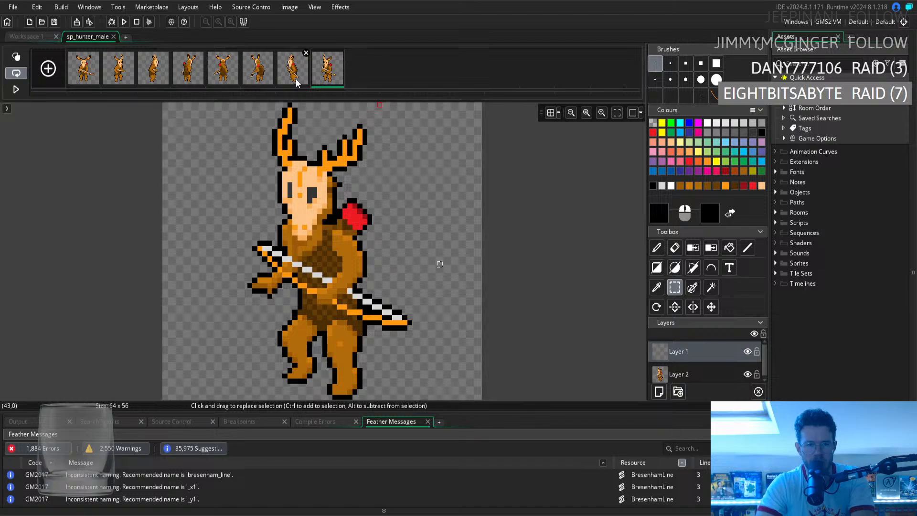
pyautogui.click(306, 85)
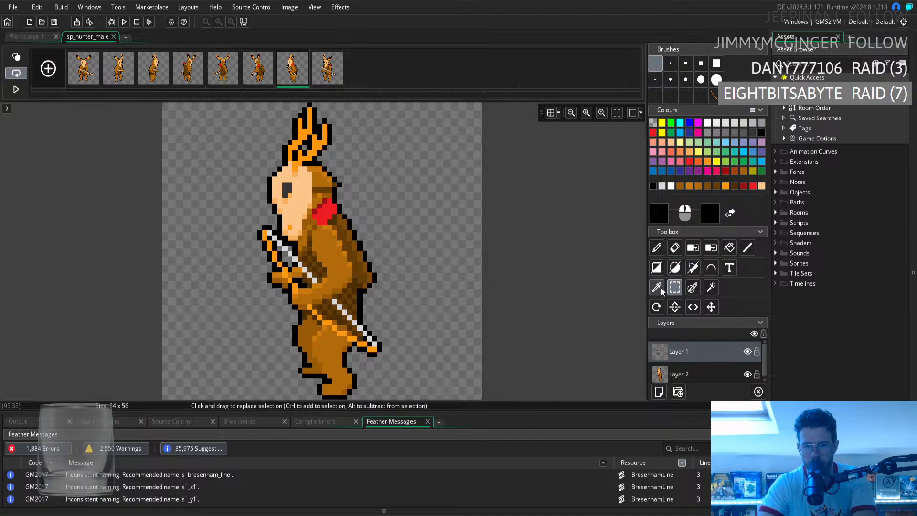
pyautogui.click(657, 248)
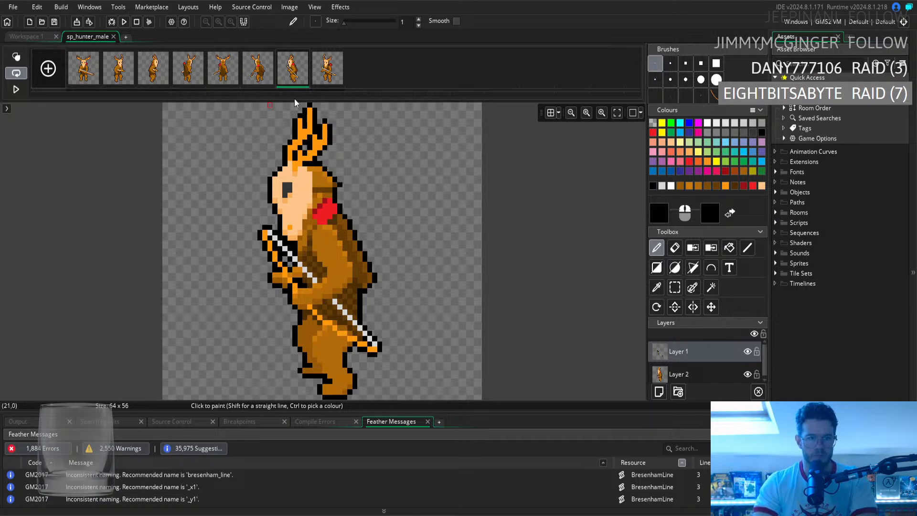
# Compare the outlined bow in the seventh frame with the bow in the eighth frame
pyautogui.click(329, 82)
pyautogui.click(306, 75)
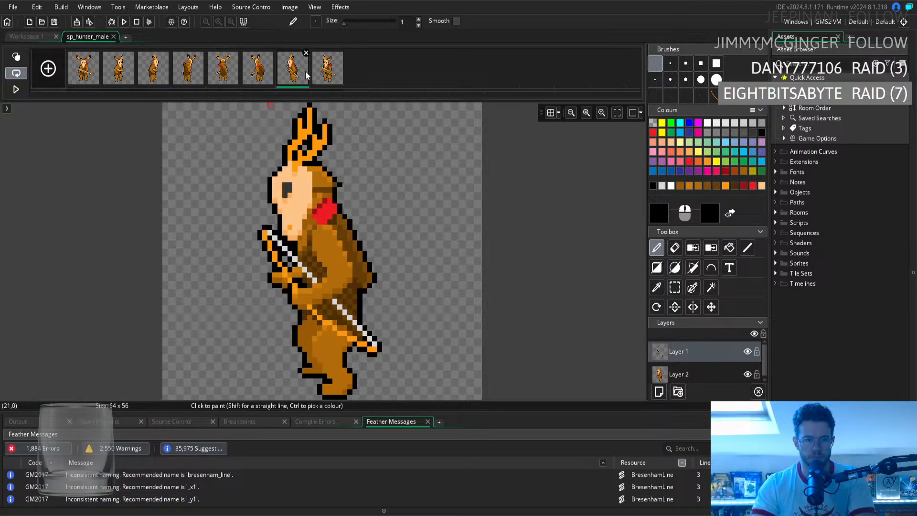
pyautogui.click(327, 77)
pyautogui.click(291, 81)
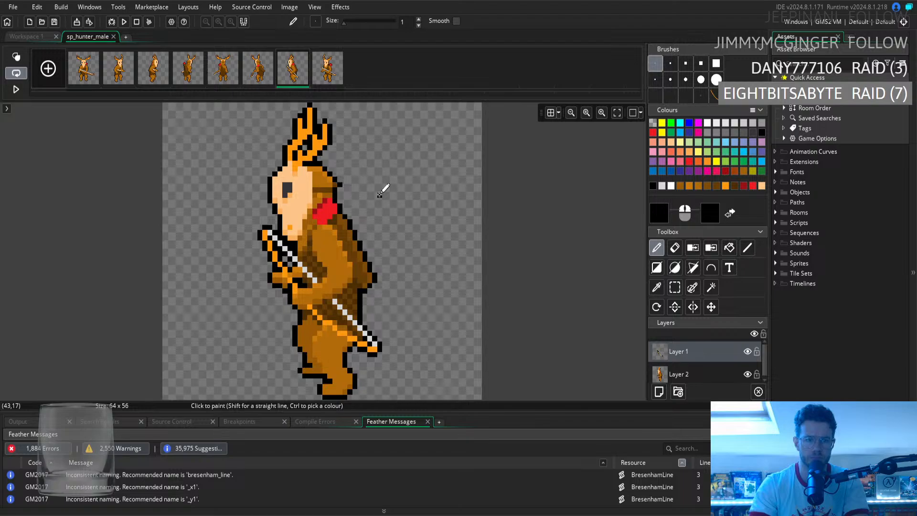
# Merge Layer 1 and Layer 2 of the sprite into a single layer
pyautogui.click(245, 78)
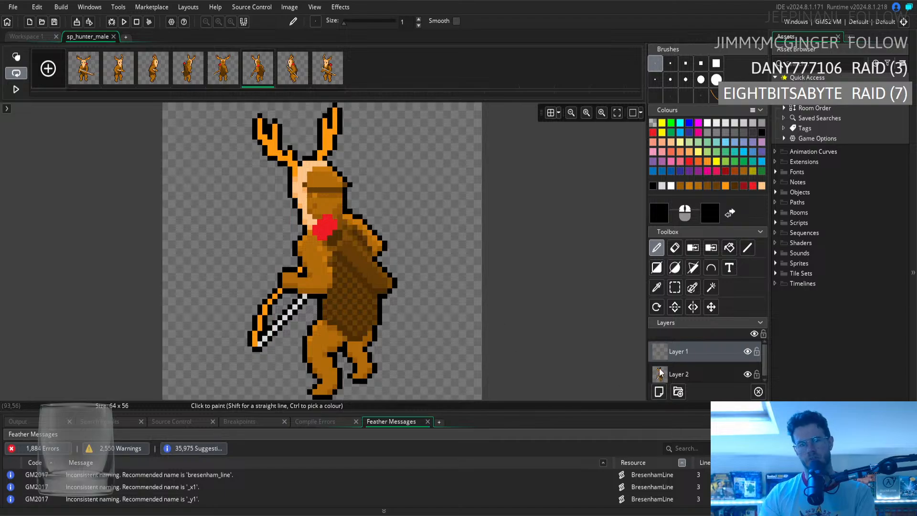
pyautogui.click(675, 287)
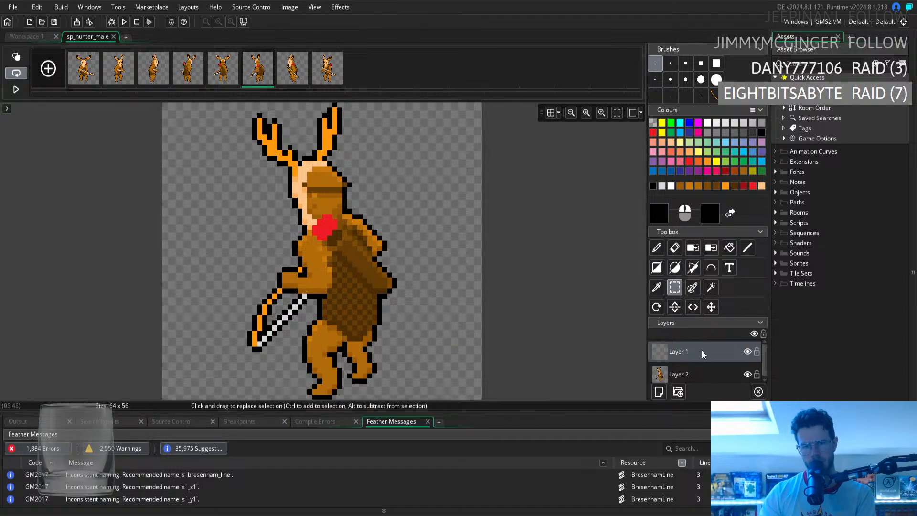
pyautogui.press('Right')
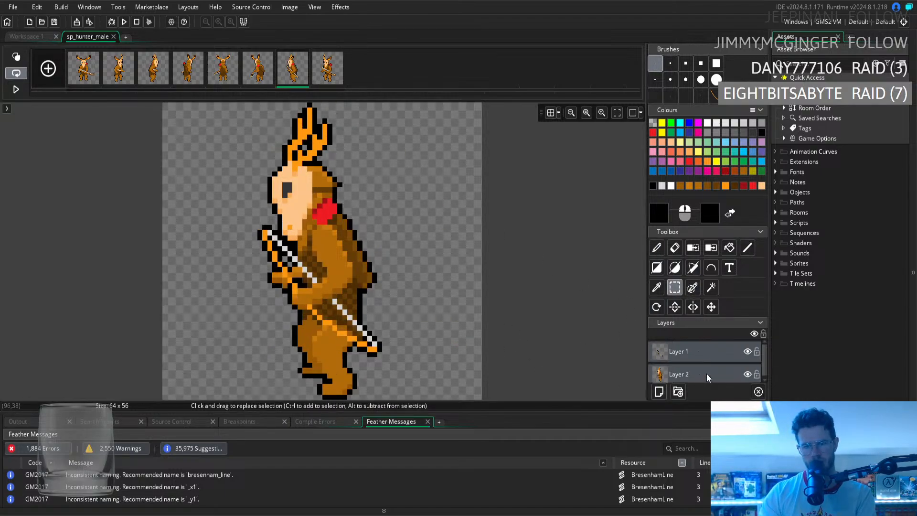
pyautogui.rightClick(707, 374)
pyautogui.click(728, 434)
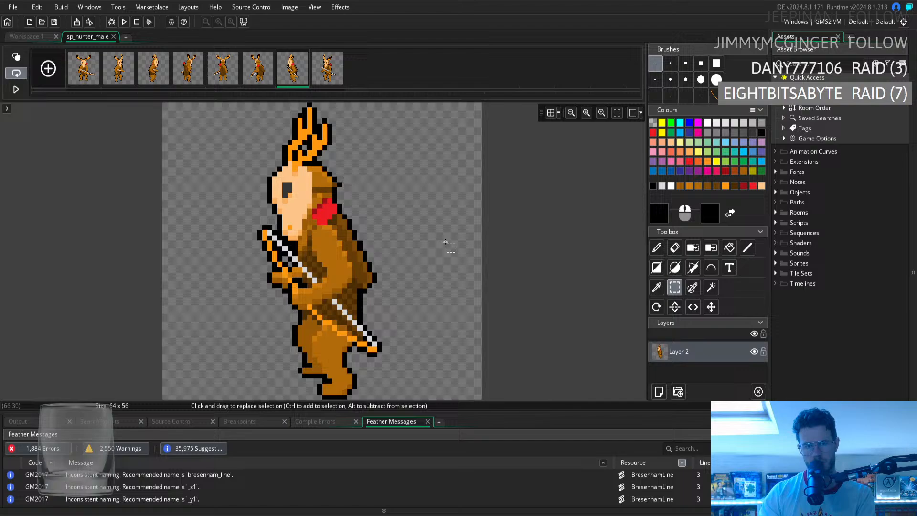
# Try to pull the tip of the right-hand elbow inward in the sixth frame by moving selected pixels
pyautogui.click(253, 82)
pyautogui.moveTo(400, 275)
pyautogui.mouseDown()
pyautogui.moveTo(390, 301)
pyautogui.moveTo(393, 291)
pyautogui.mouseUp()
pyautogui.hotkey('ctrl', 'z')
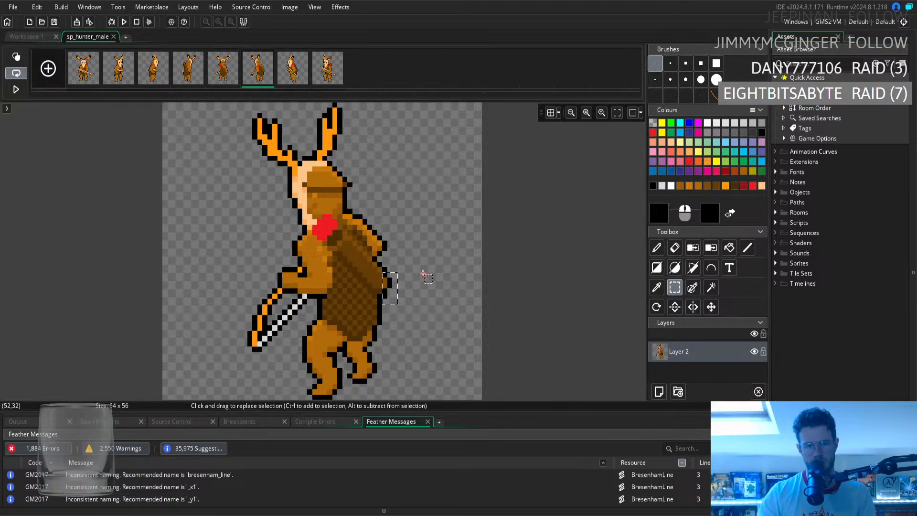
pyautogui.click(419, 265)
pyautogui.moveTo(420, 264); pyautogui.dragTo(399, 303)
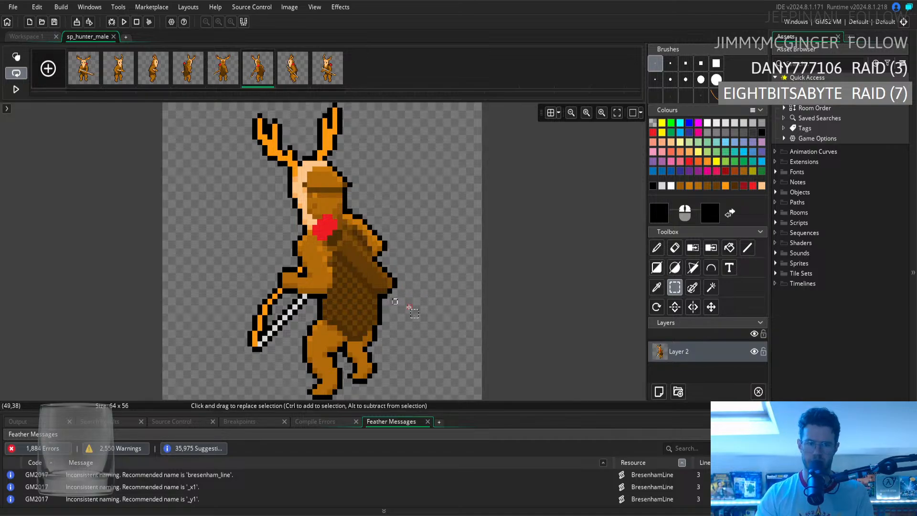
pyautogui.moveTo(402, 297); pyautogui.dragTo(395, 282)
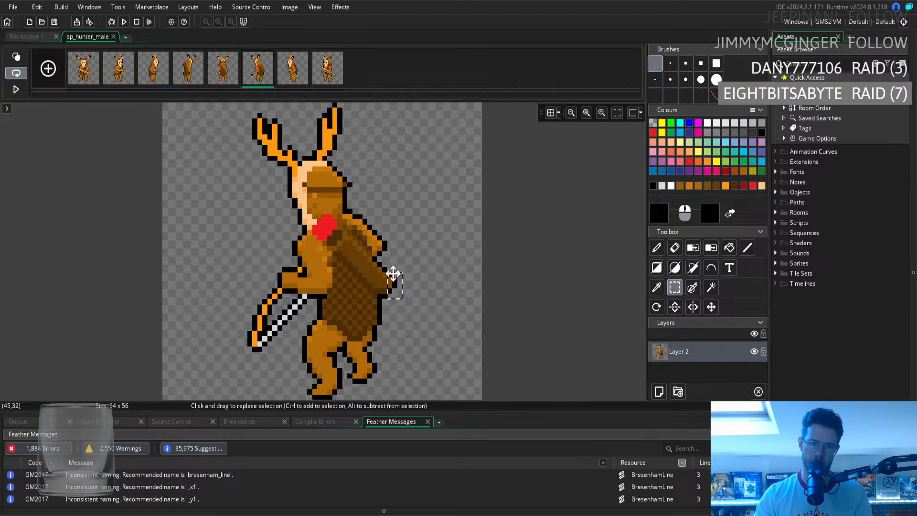
pyautogui.click(400, 285)
pyautogui.moveTo(396, 282); pyautogui.dragTo(391, 283)
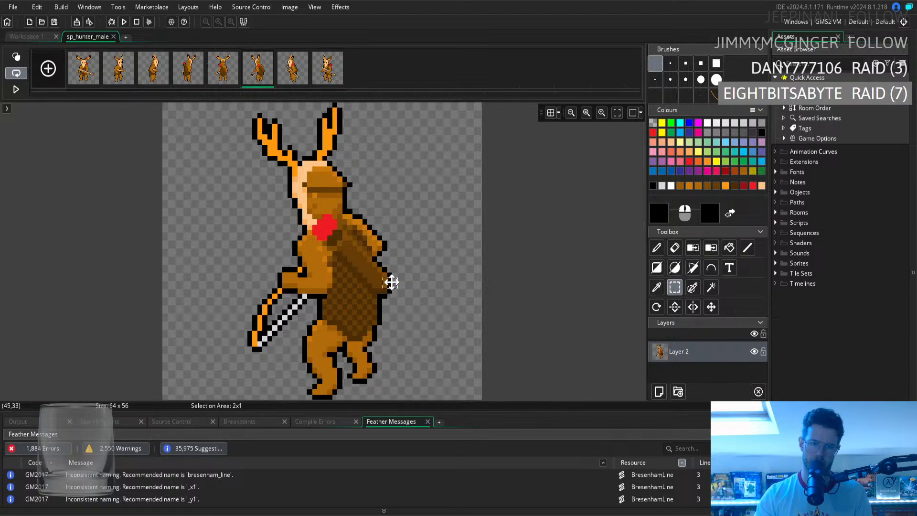
pyautogui.click(435, 276)
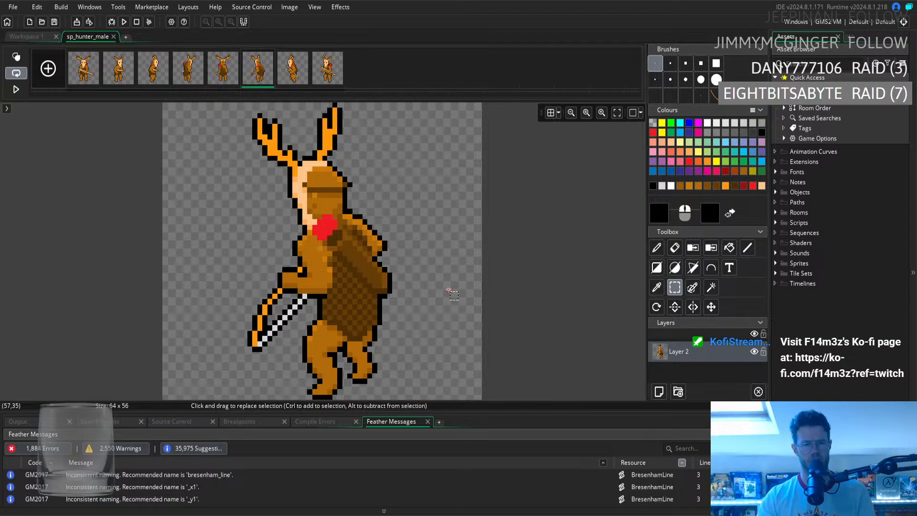
pyautogui.hotkey('ctrl', 'z')
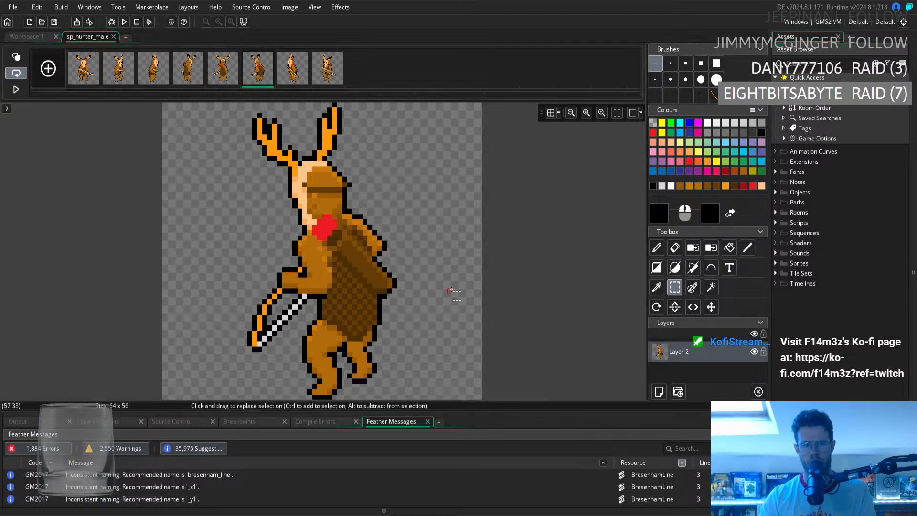
# Move the black outline pixels at the right-hand elbow's tip one pixel inward in the sixth frame
pyautogui.moveTo(392, 280)
pyautogui.mouseDown()
pyautogui.moveTo(405, 290)
pyautogui.moveTo(395, 287)
pyautogui.mouseUp()
pyautogui.click(440, 276)
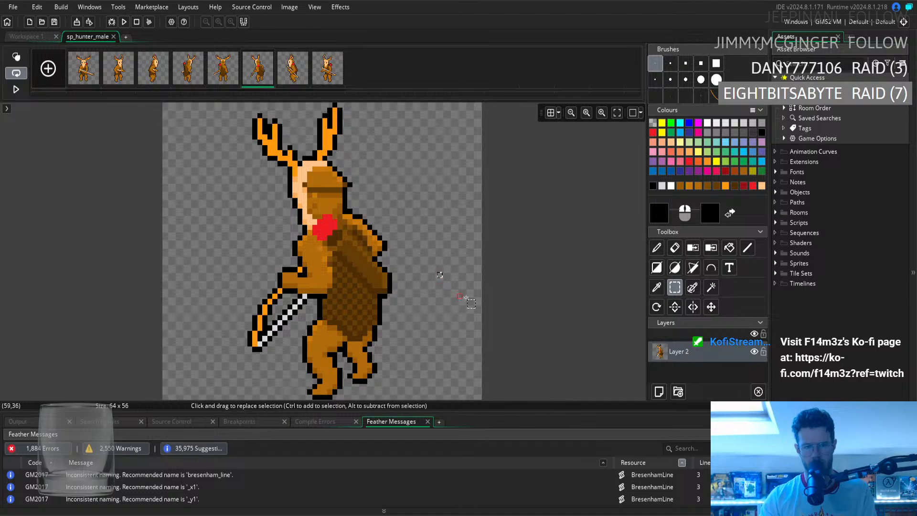
# Clear the pixel selection and compare the fourth frame with the sixth frame
pyautogui.click(460, 176)
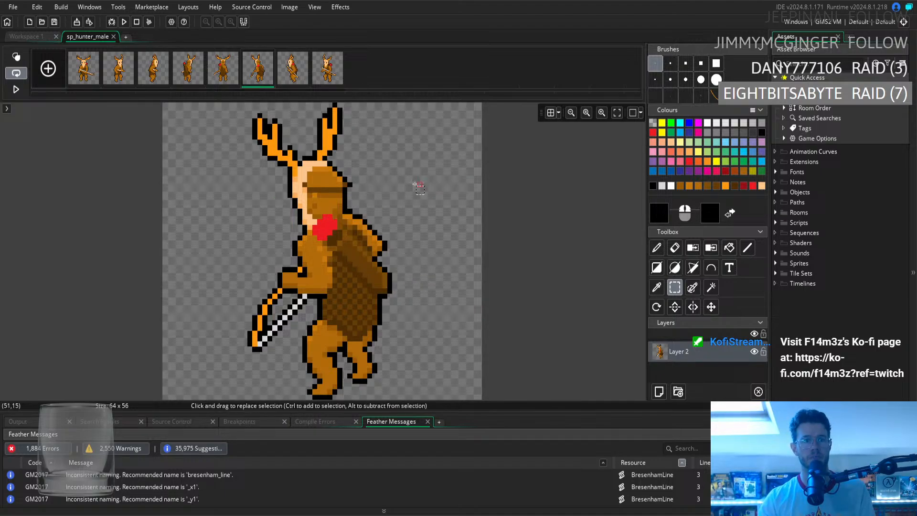
pyautogui.click(183, 71)
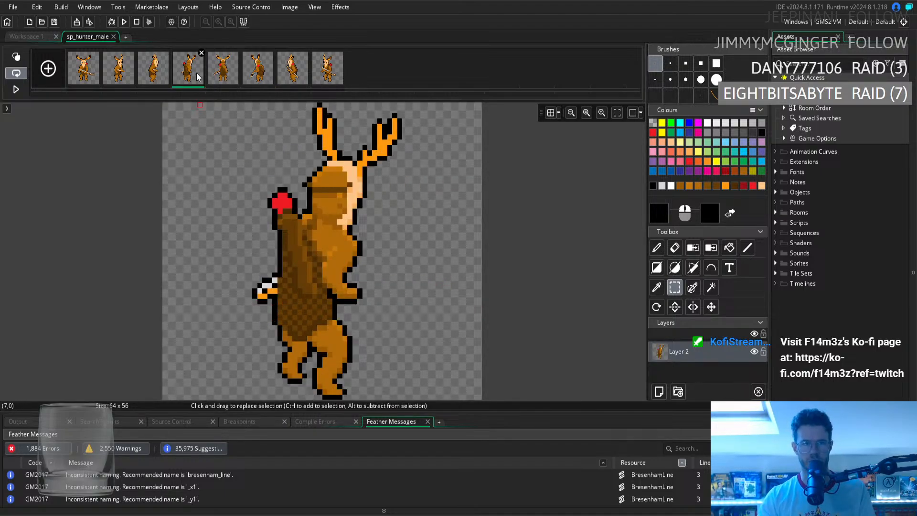
pyautogui.click(258, 69)
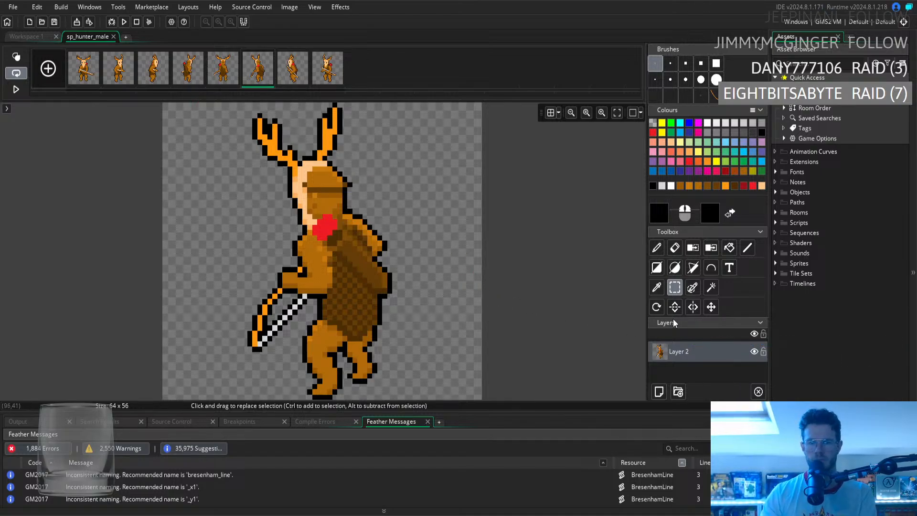
# Sample the brown shading of the cloak in the sixth frame as the Pencil's drawing colour
pyautogui.click(657, 288)
pyautogui.click(386, 288)
pyautogui.click(657, 247)
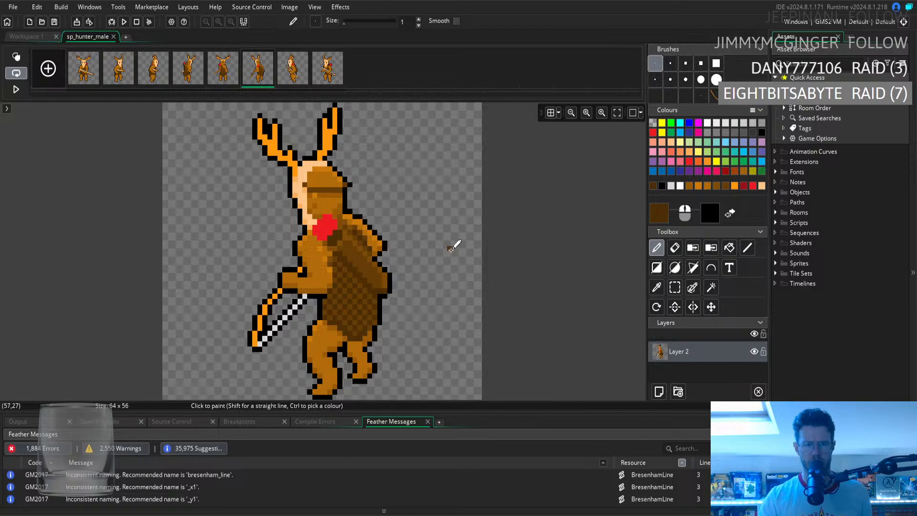
pyautogui.click(657, 287)
pyautogui.click(367, 255)
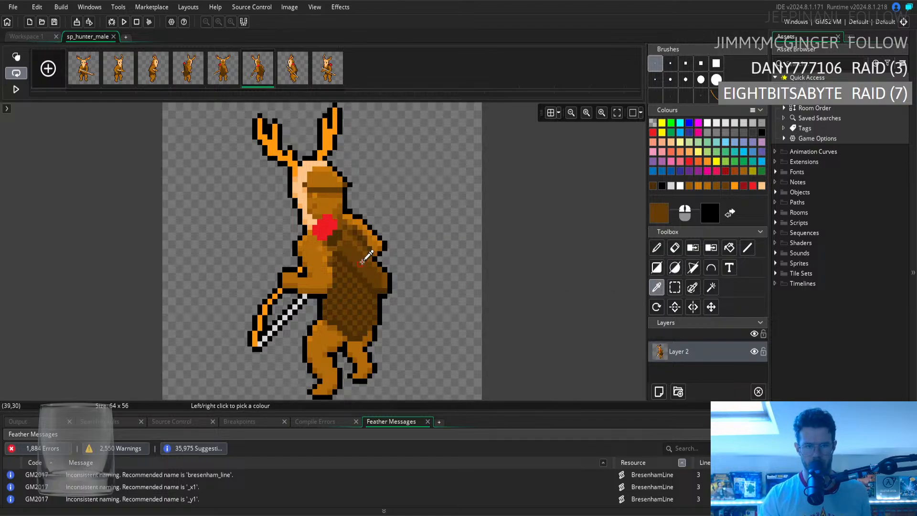
pyautogui.click(657, 248)
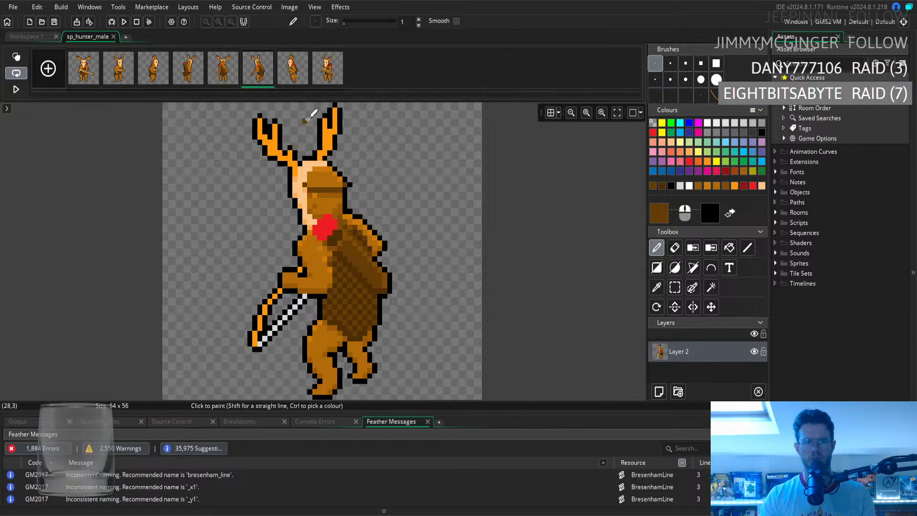
# Check the eighth, seventh and first frames, and preview the sp_hunter_male rotation as an animation
pyautogui.click(322, 76)
pyautogui.click(304, 74)
pyautogui.click(81, 75)
pyautogui.click(30, 36)
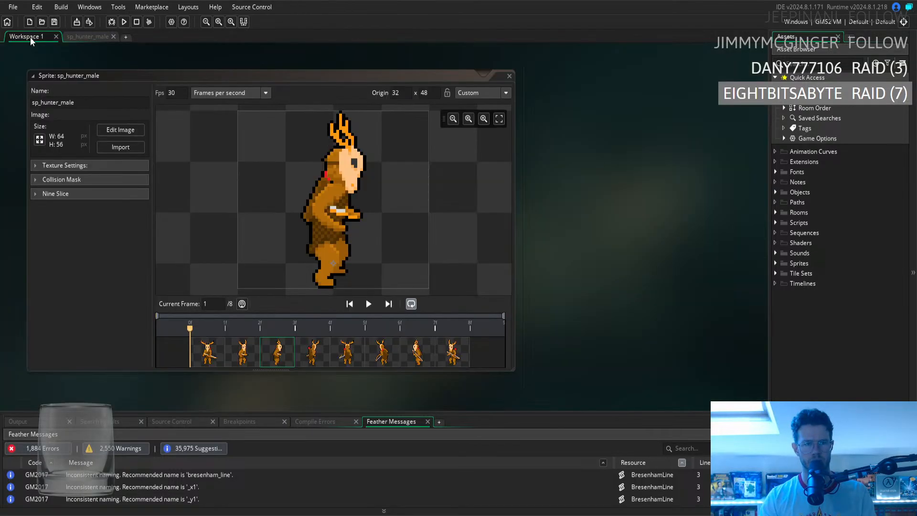
pyautogui.click(369, 304)
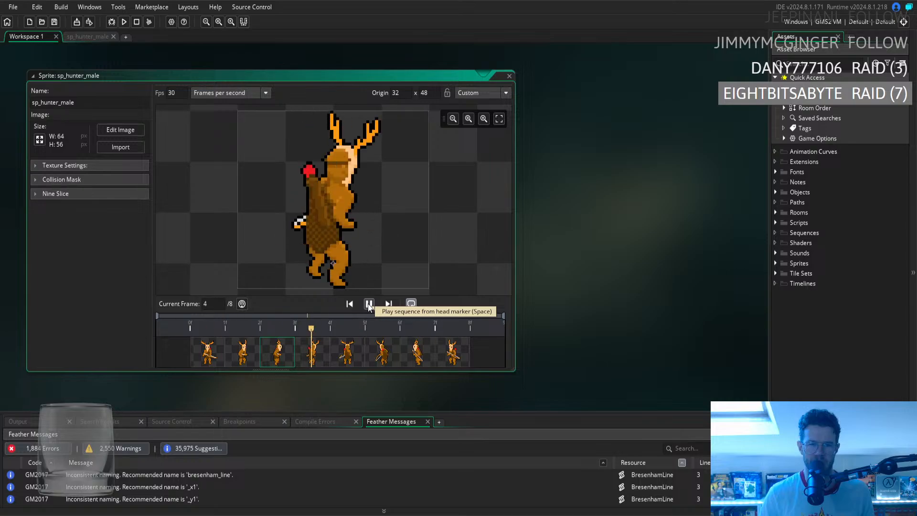
pyautogui.click(369, 305)
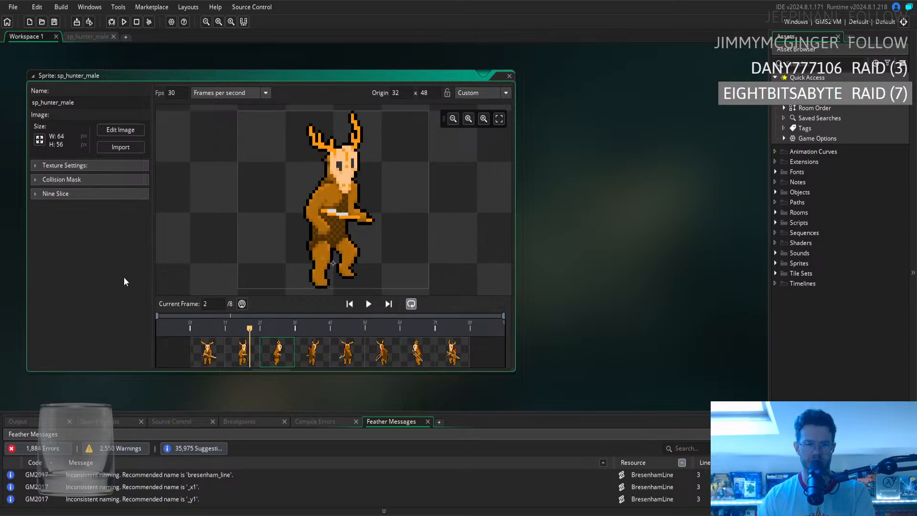
# Set the sp_hunter_male playback speed to 5 frames per second and preview the rotation at that speed
pyautogui.write('5')
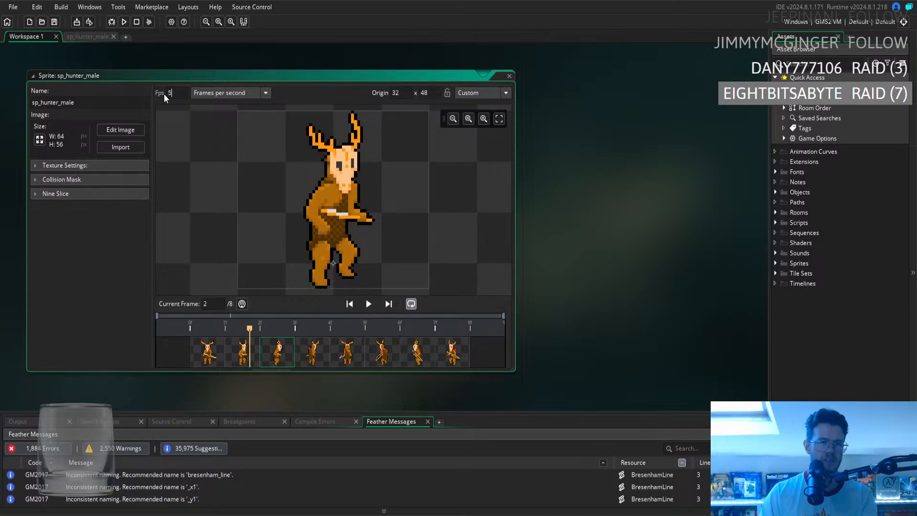
pyautogui.click(369, 304)
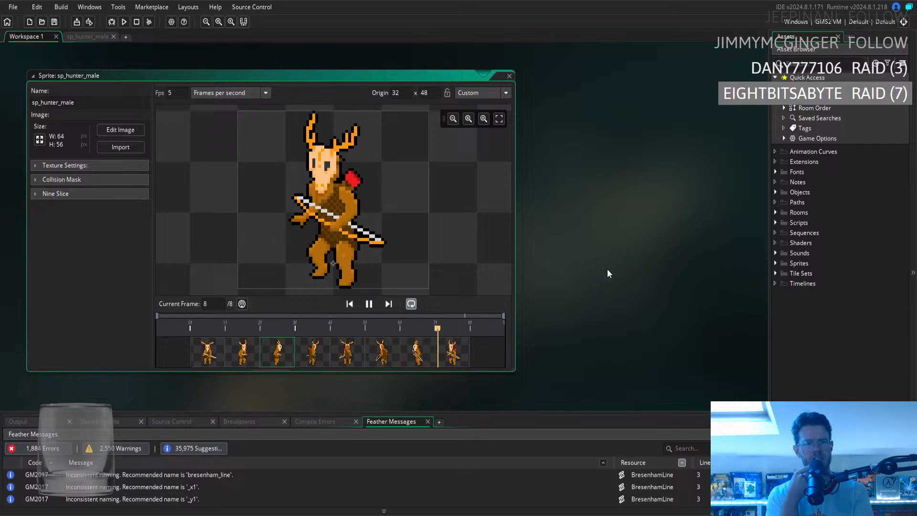
pyautogui.click(369, 303)
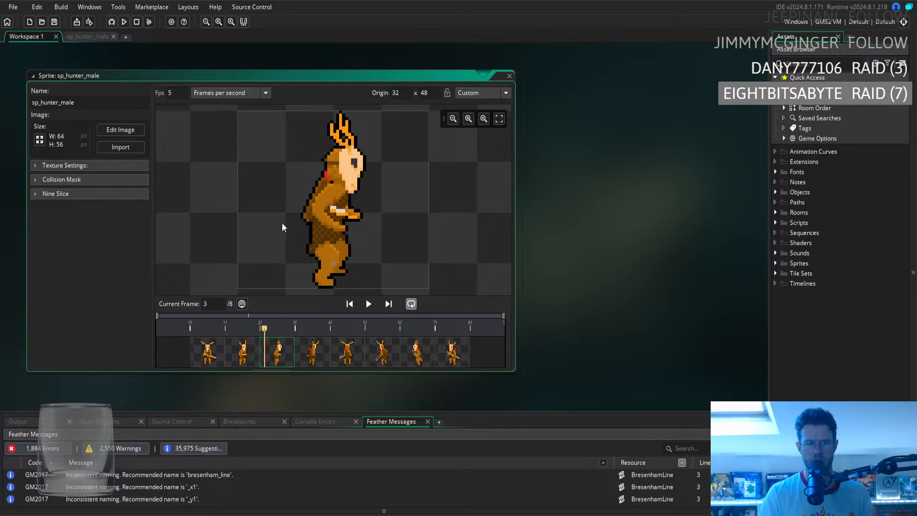
# Overlay the grid on the sprite canvas and compare the right-facing third frame with the left-facing seventh frame
pyautogui.click(78, 36)
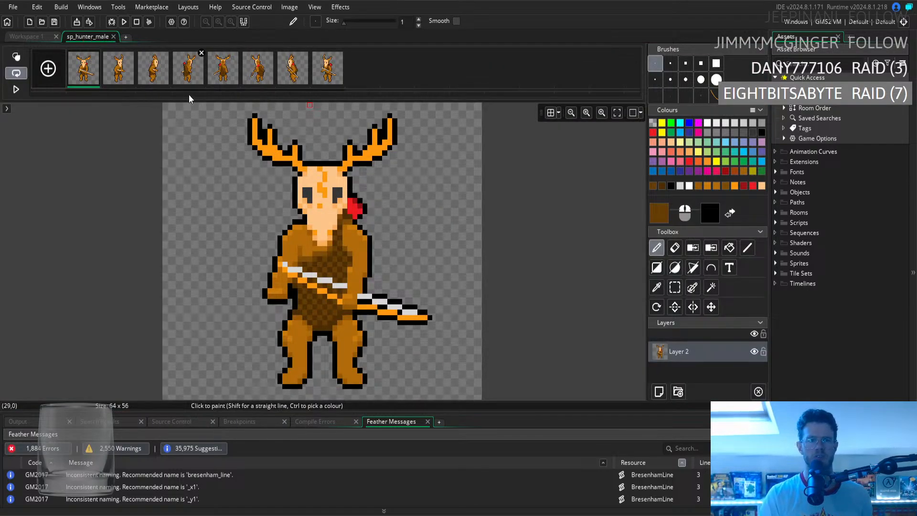
pyautogui.click(152, 77)
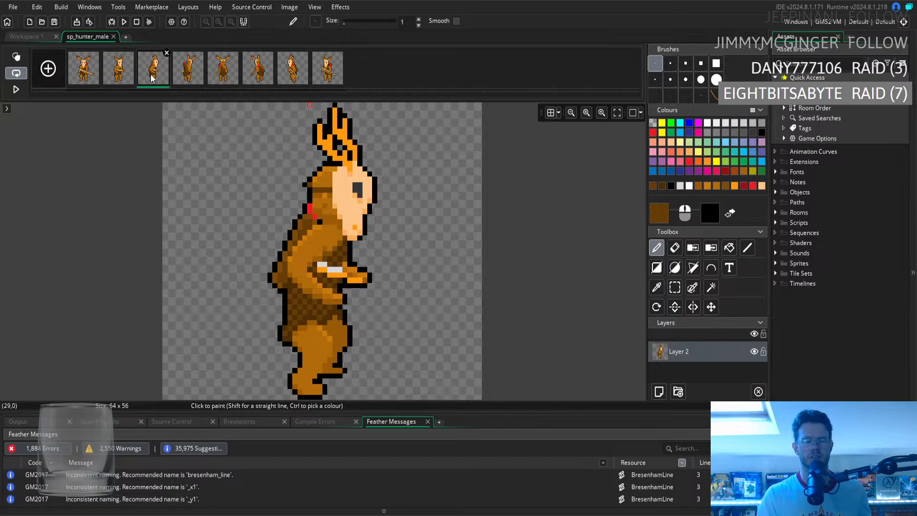
pyautogui.click(550, 113)
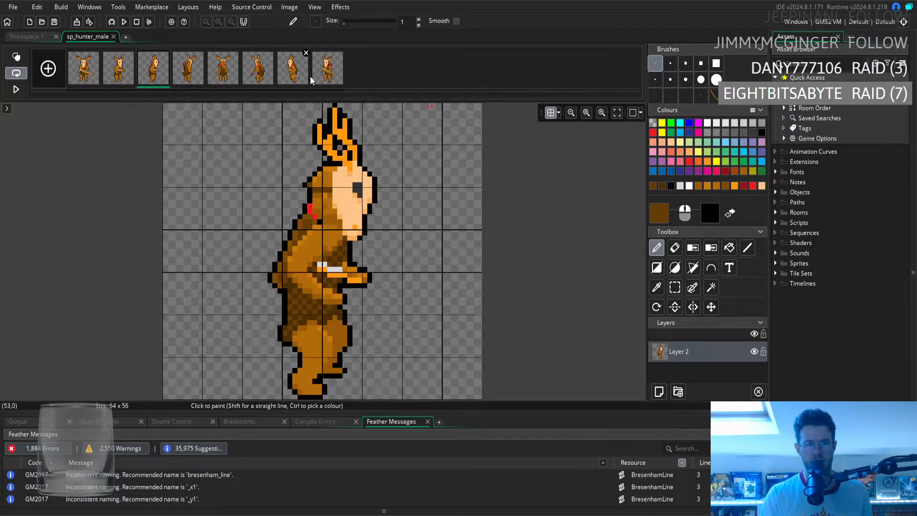
pyautogui.click(294, 79)
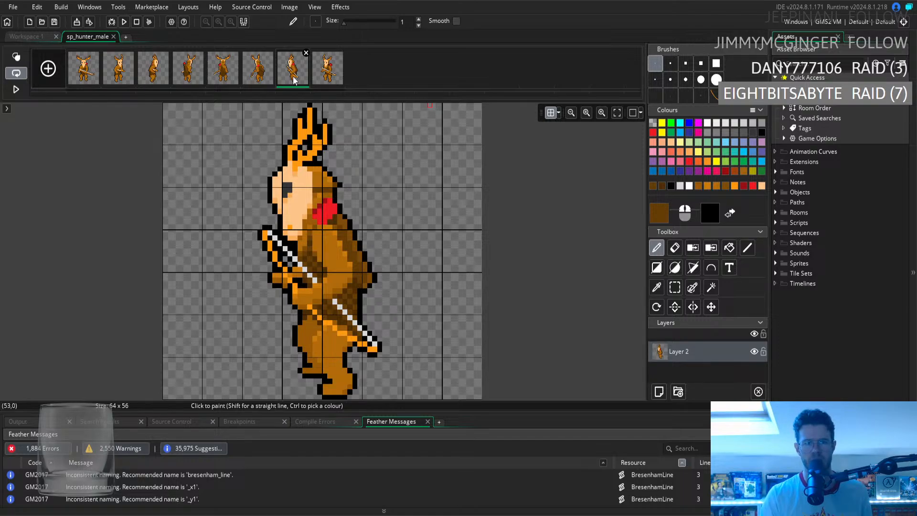
pyautogui.click(258, 76)
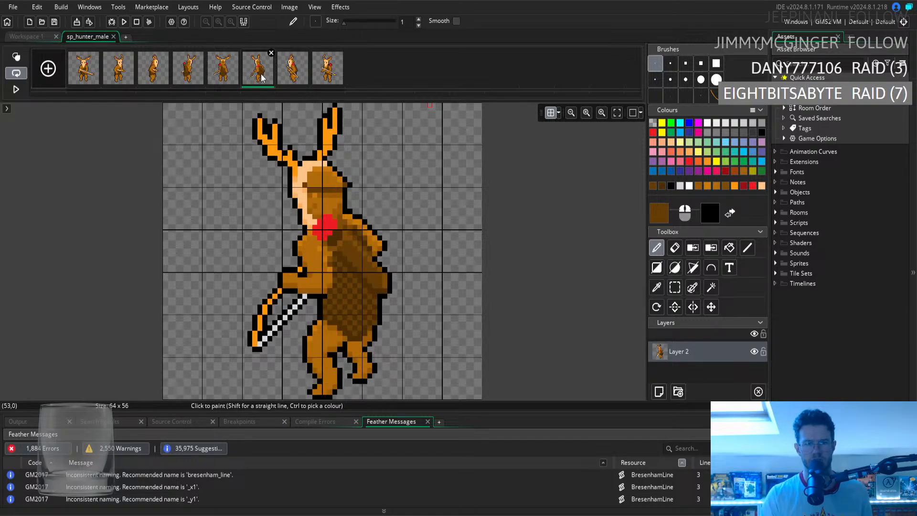
pyautogui.click(288, 78)
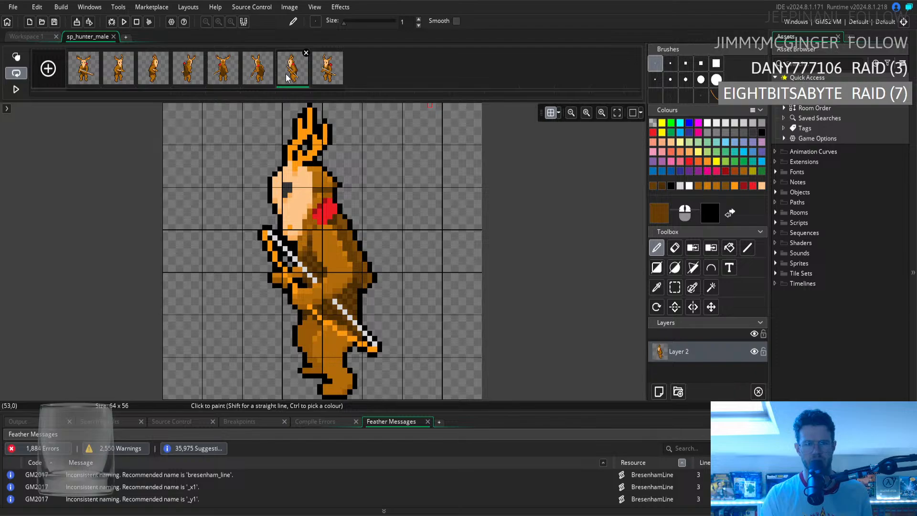
pyautogui.click(158, 78)
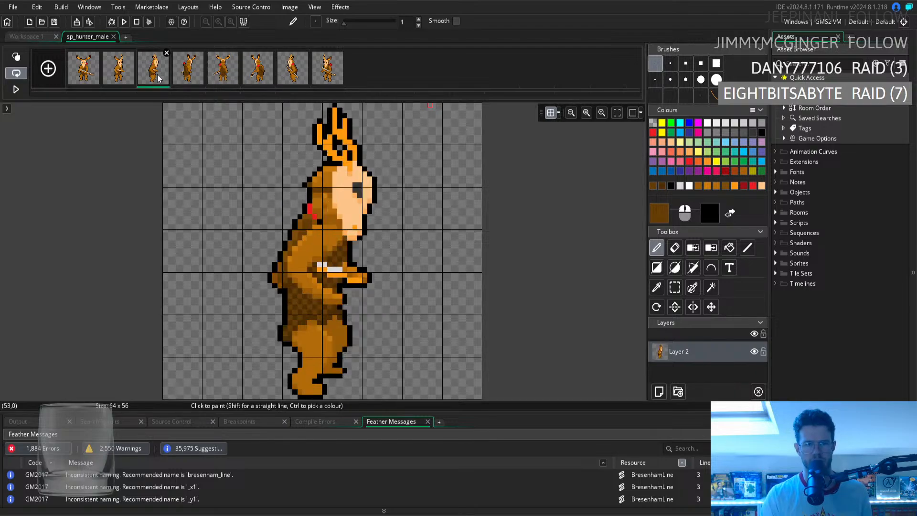
pyautogui.click(293, 78)
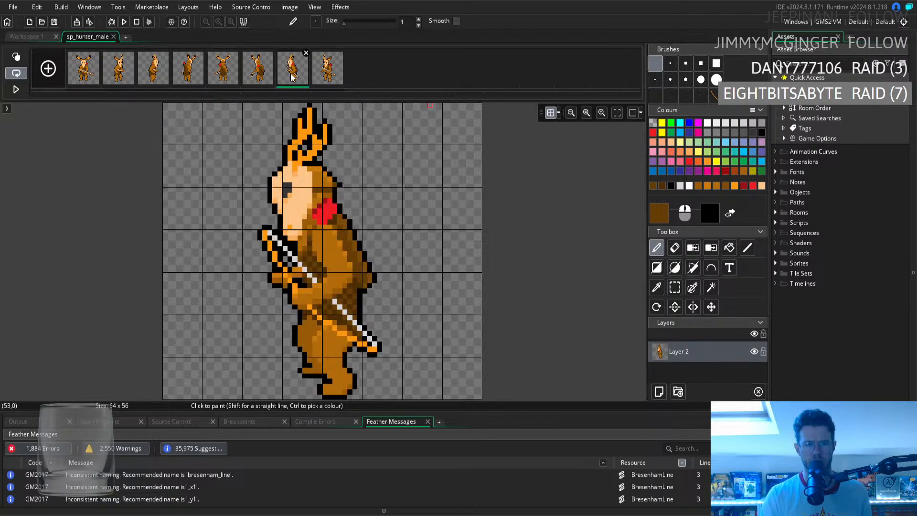
pyautogui.click(154, 75)
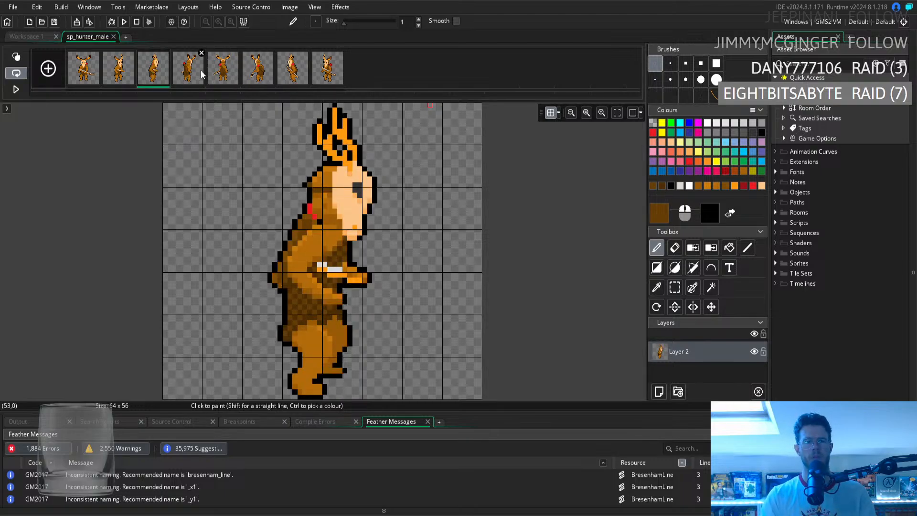
pyautogui.click(297, 78)
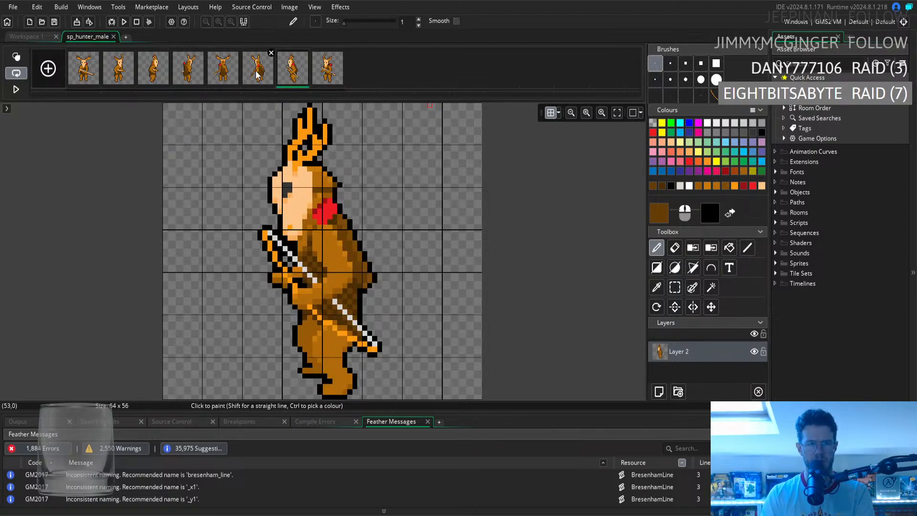
# Compare the body alignment of the sixth, fourth and fifth frames against the grid
pyautogui.click(257, 73)
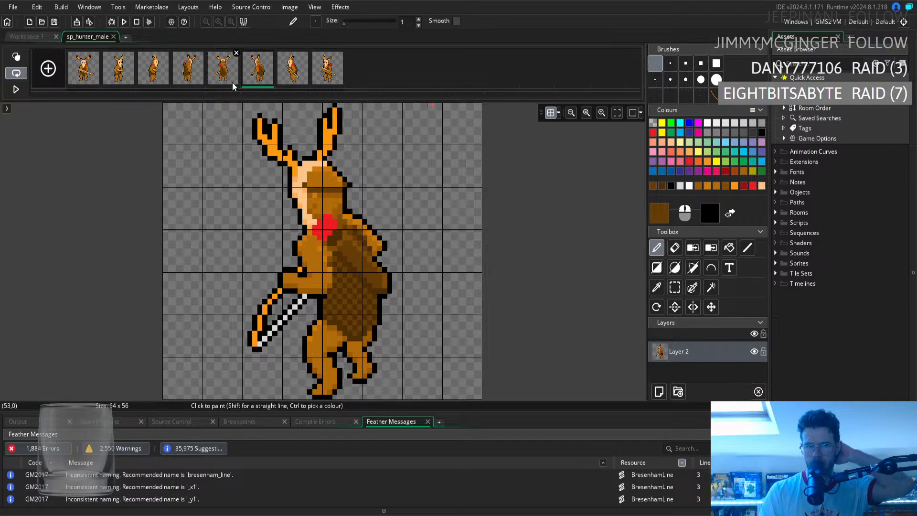
pyautogui.click(196, 78)
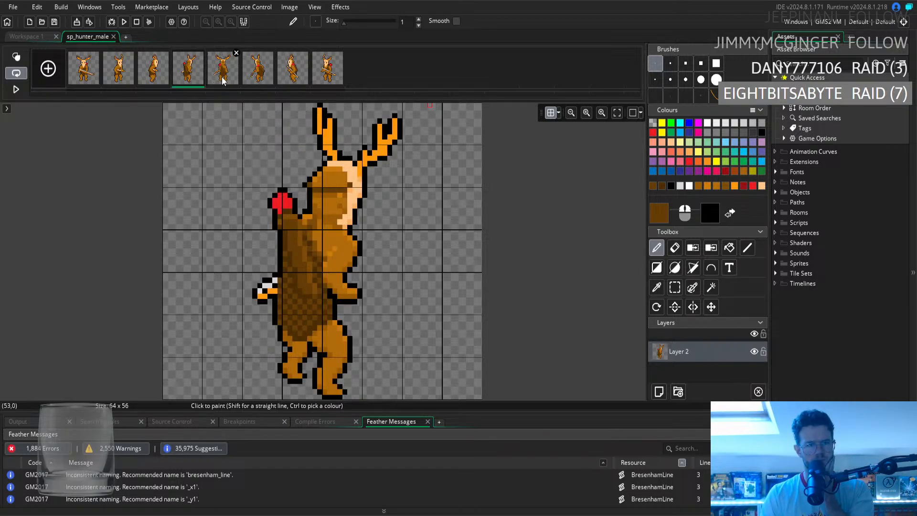
pyautogui.click(224, 80)
pyautogui.click(189, 79)
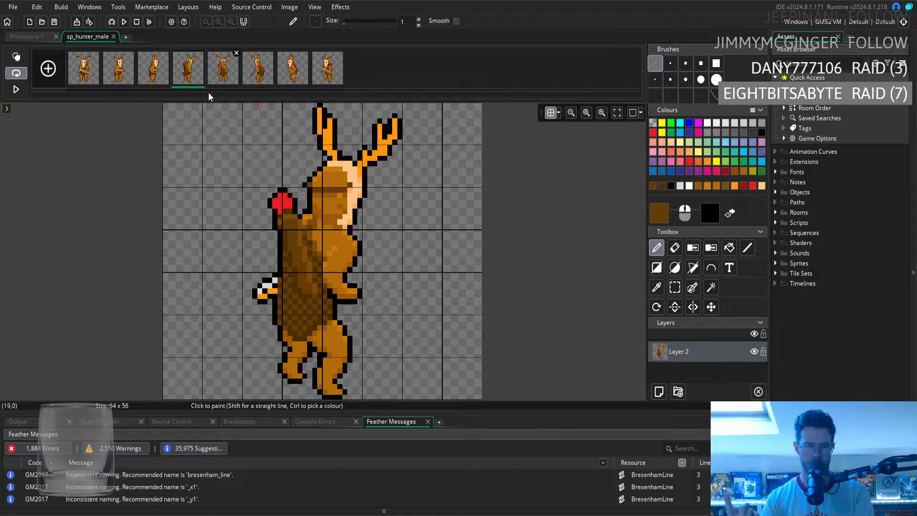
# Examine the transition between the first, second and third frames against the grid, ending on the third frame
pyautogui.click(84, 78)
pyautogui.click(120, 74)
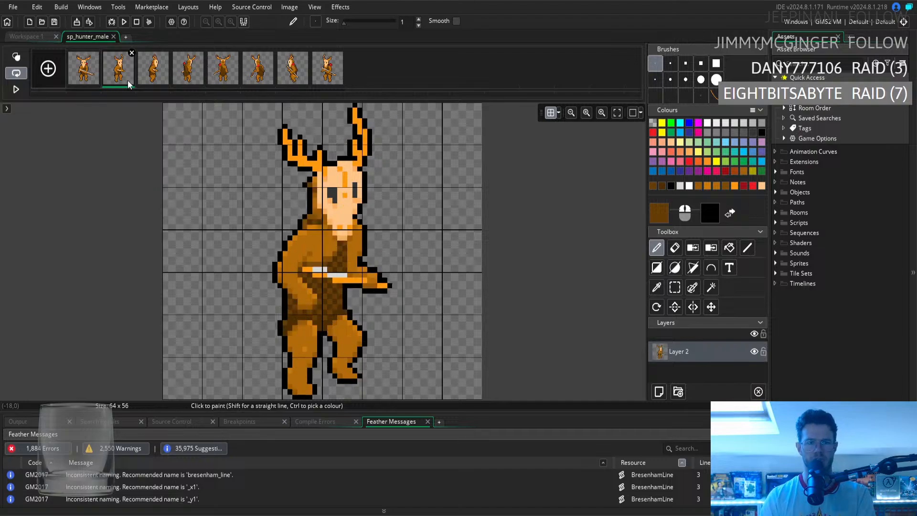
pyautogui.click(152, 76)
pyautogui.click(127, 80)
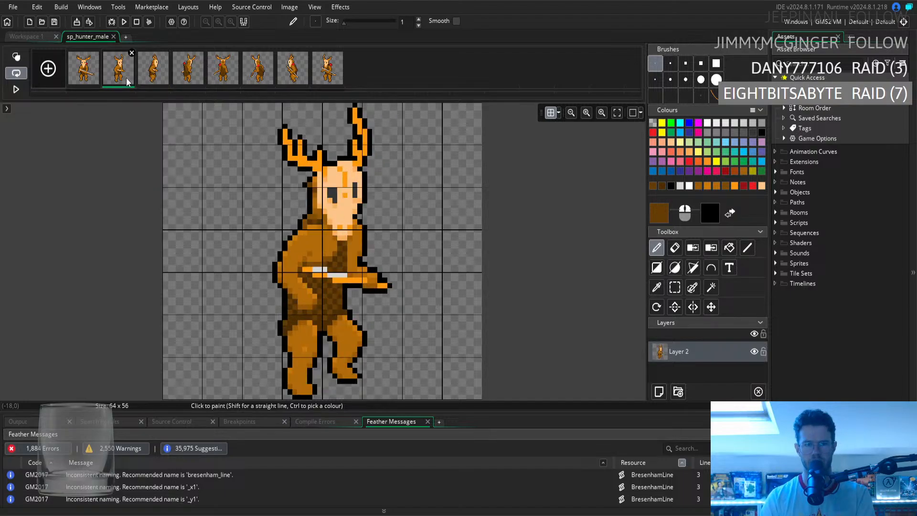
pyautogui.click(97, 76)
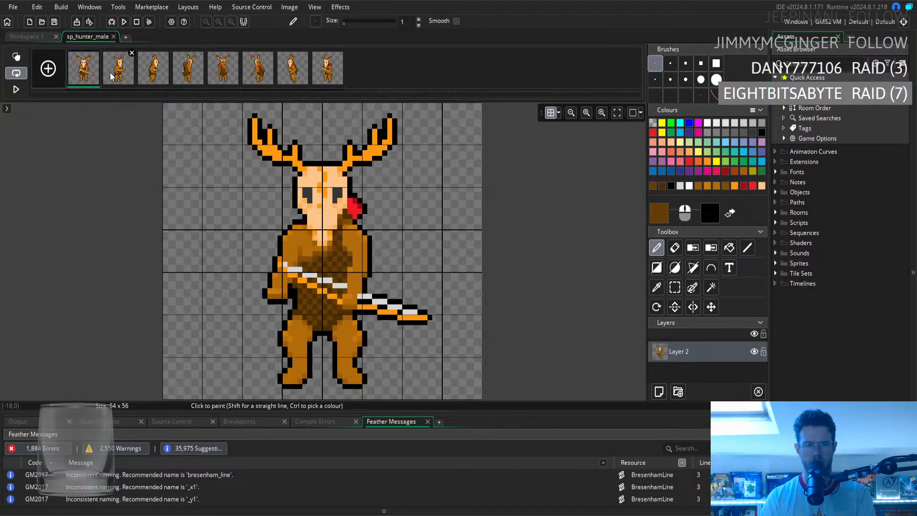
pyautogui.click(117, 78)
pyautogui.click(146, 78)
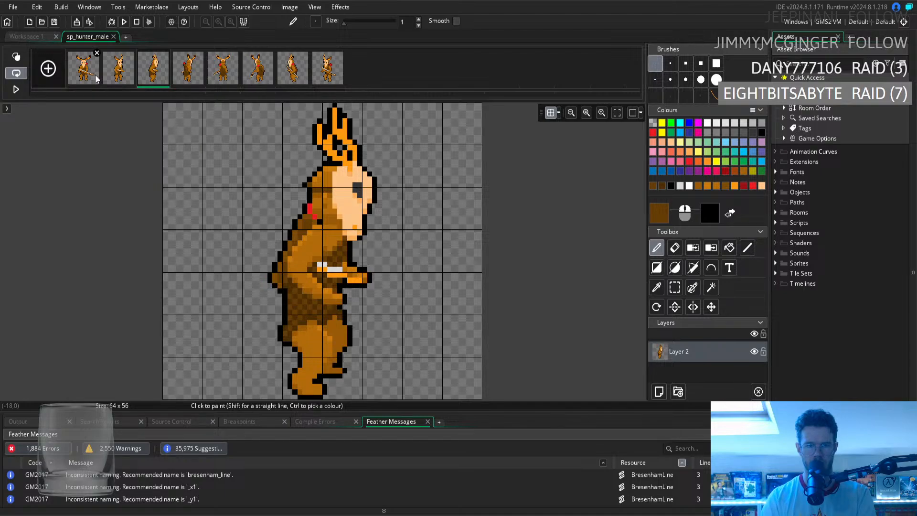
pyautogui.press('Right')
pyautogui.press('Left')
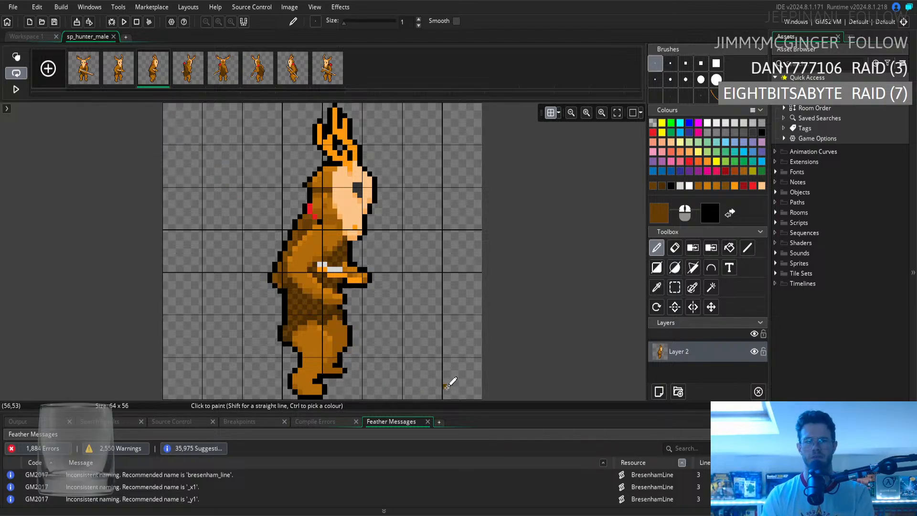
pyautogui.press('Left')
pyautogui.press('Right')
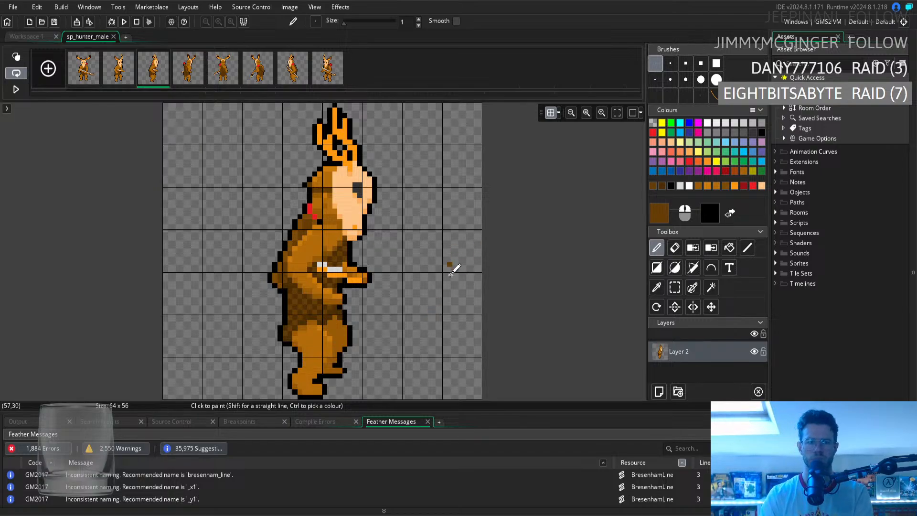
# Hide the grid, select the far leg in the third frame and shift it one pixel left toward the body
pyautogui.click(551, 112)
pyautogui.click(675, 288)
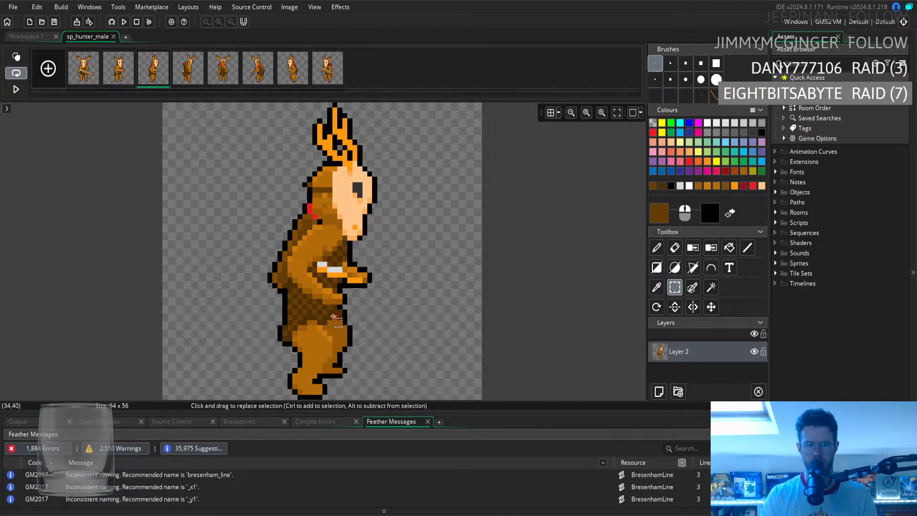
pyautogui.moveTo(345, 376); pyautogui.dragTo(345, 376)
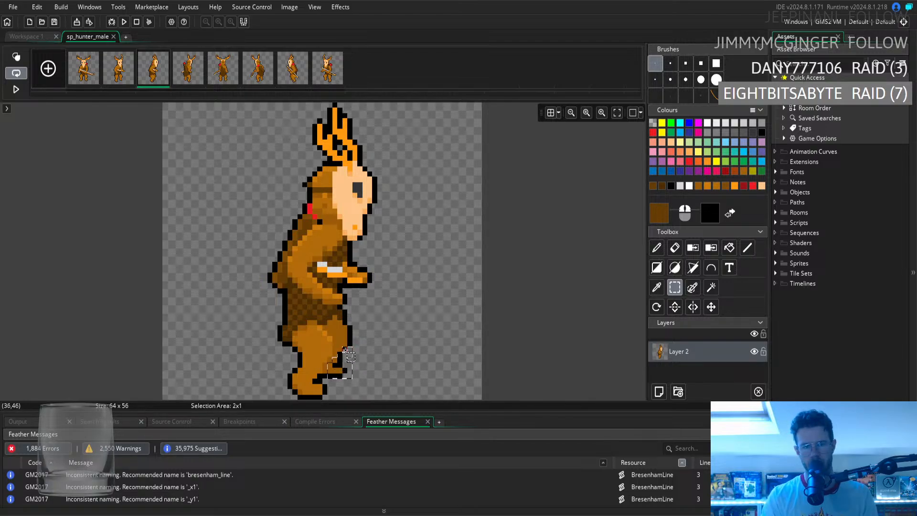
pyautogui.moveTo(362, 345); pyautogui.dragTo(343, 333)
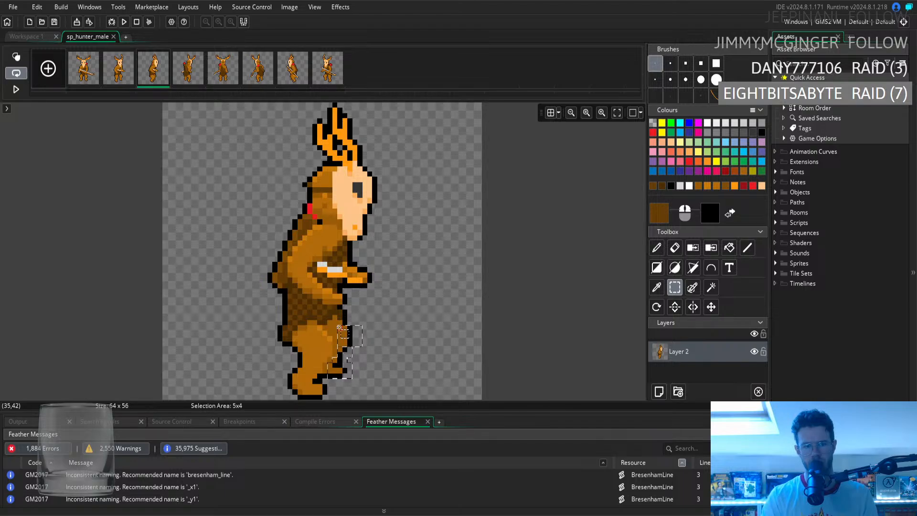
pyautogui.keyDown('ctrl'); pyautogui.moveTo(336, 322); pyautogui.dragTo(335, 317); pyautogui.keyUp('ctrl')
pyautogui.keyDown('ctrl'); pyautogui.click(340, 328); pyautogui.keyUp('ctrl')
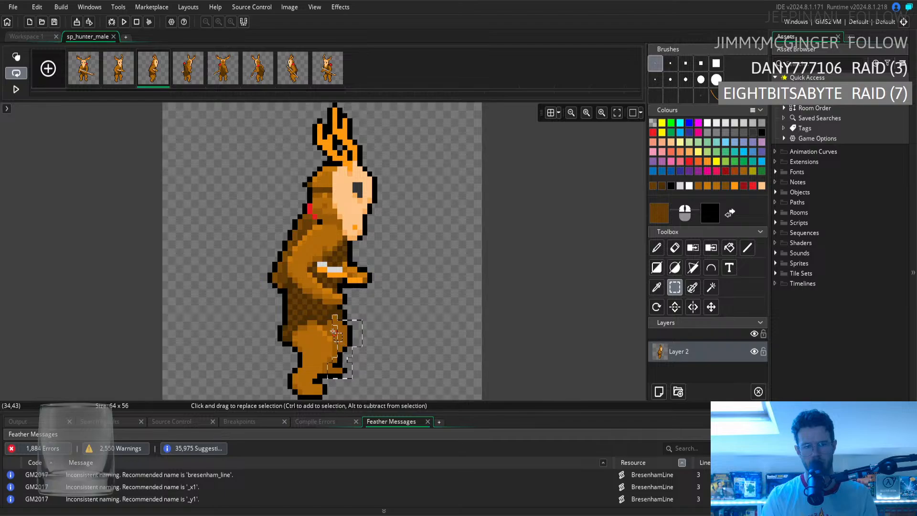
pyautogui.keyDown('ctrl'); pyautogui.click(330, 324); pyautogui.keyUp('ctrl')
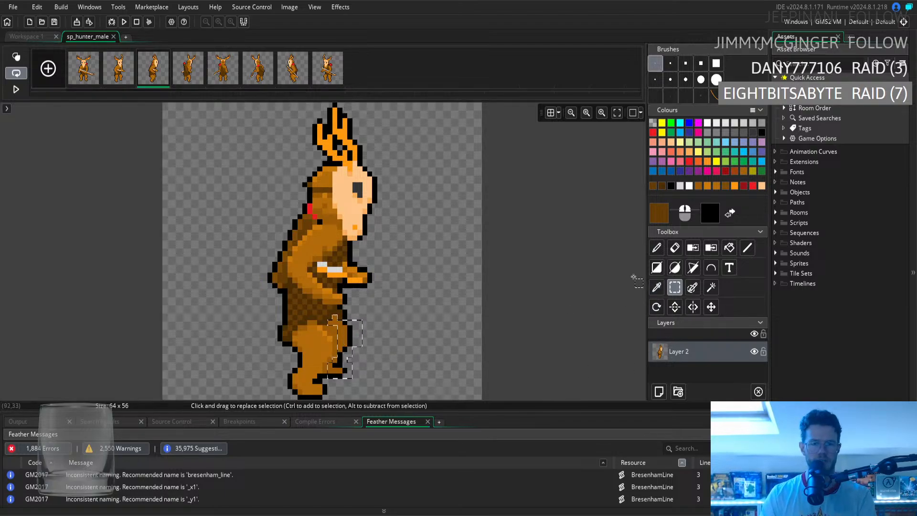
pyautogui.click(711, 306)
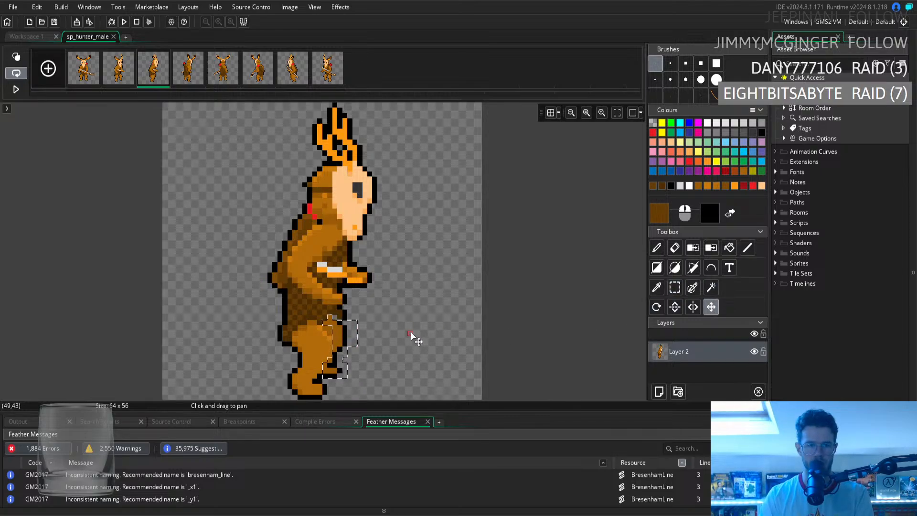
pyautogui.click(673, 288)
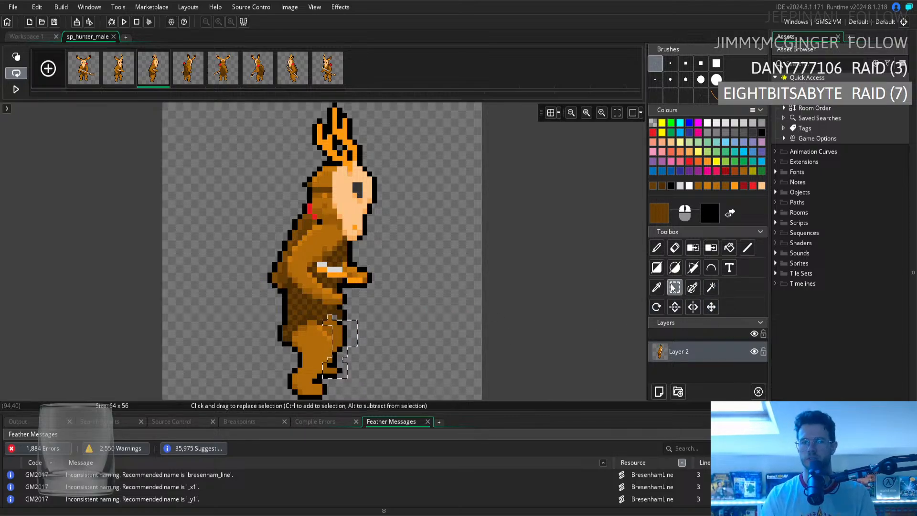
pyautogui.click(514, 304)
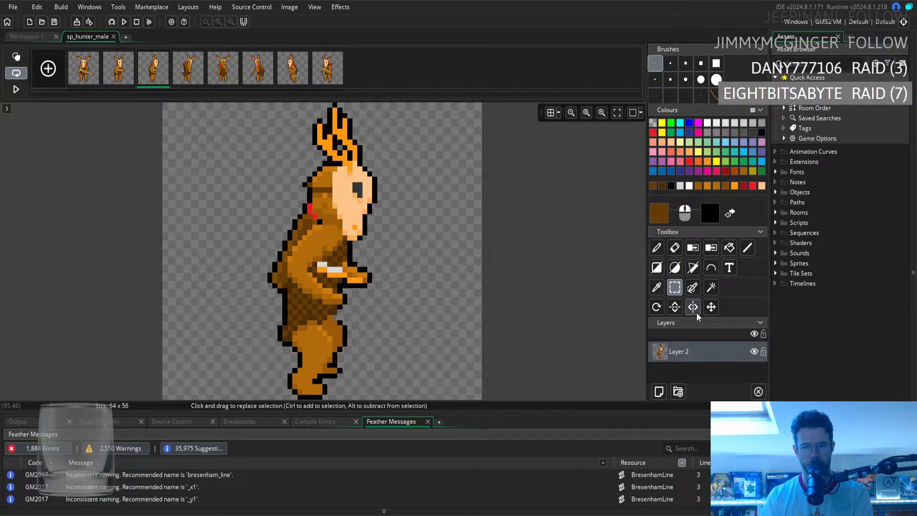
# Patch the coat hem above the moved far leg with the coat's dark brown and clean up the black outline in the third frame
pyautogui.click(656, 288)
pyautogui.click(337, 311)
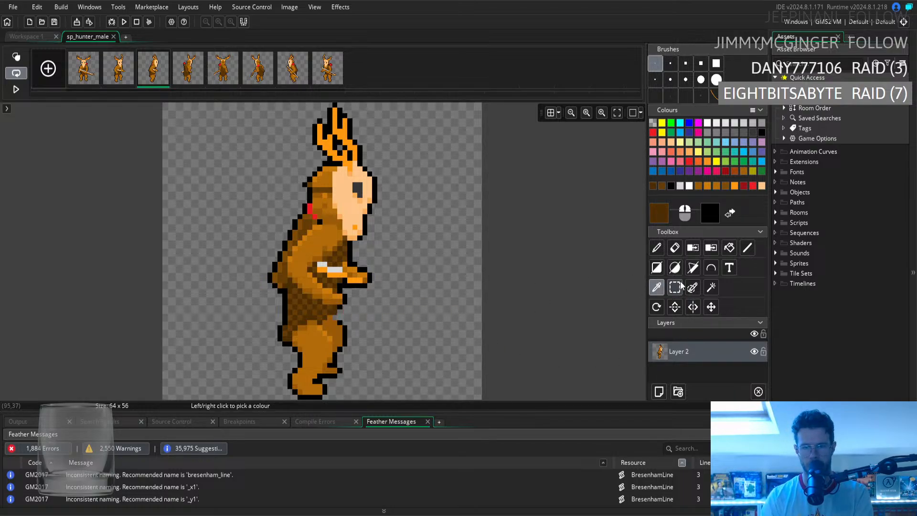
pyautogui.press('d')
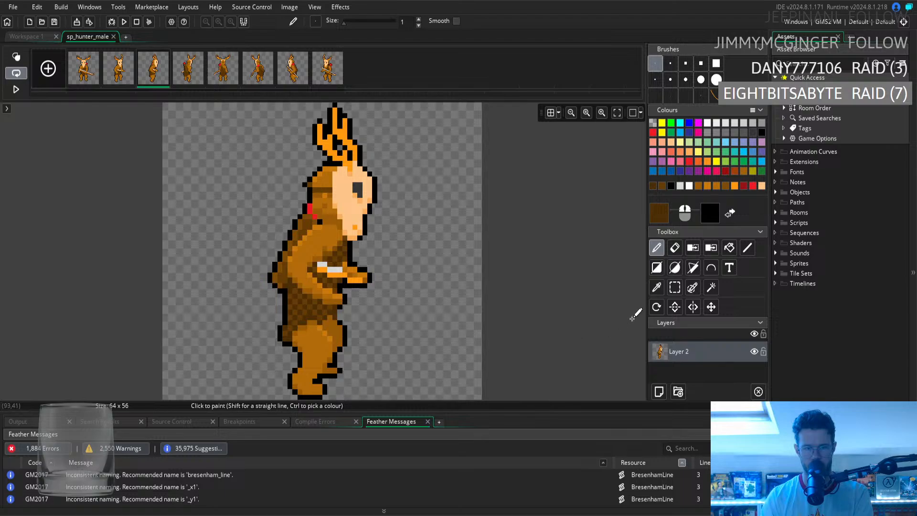
pyautogui.click(657, 287)
pyautogui.click(345, 307)
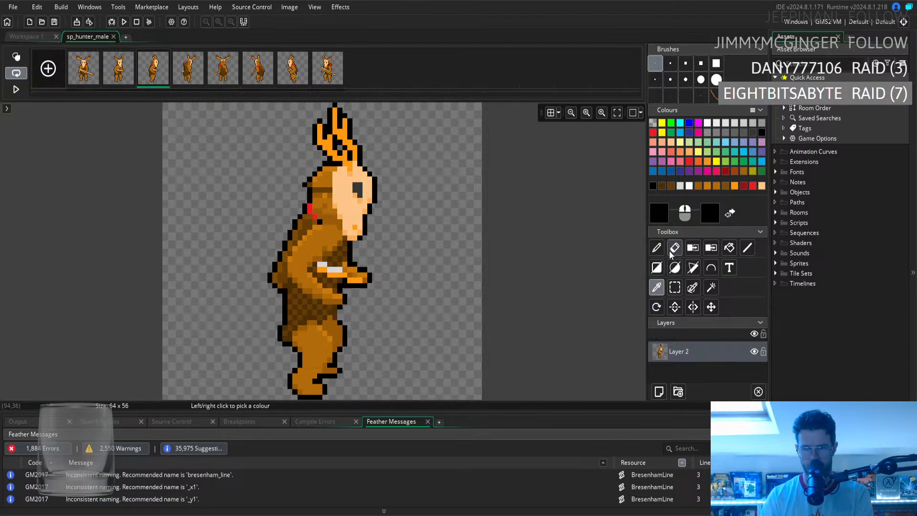
pyautogui.press('d')
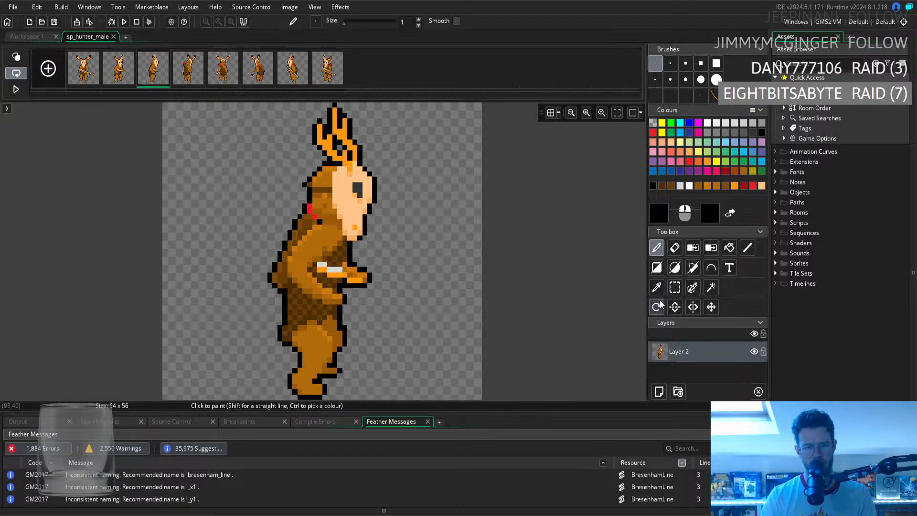
pyautogui.click(675, 248)
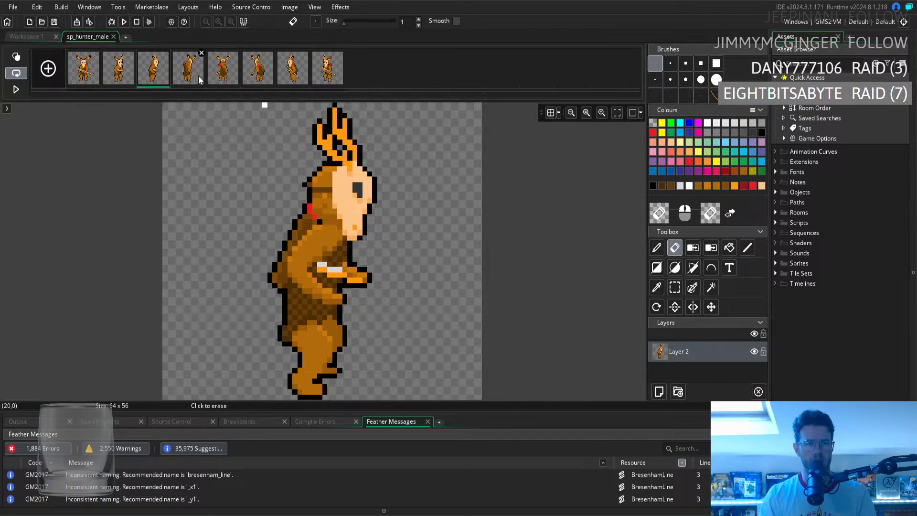
# Select the far leg in the left-facing seventh frame and shift it one pixel right toward the body
pyautogui.click(255, 79)
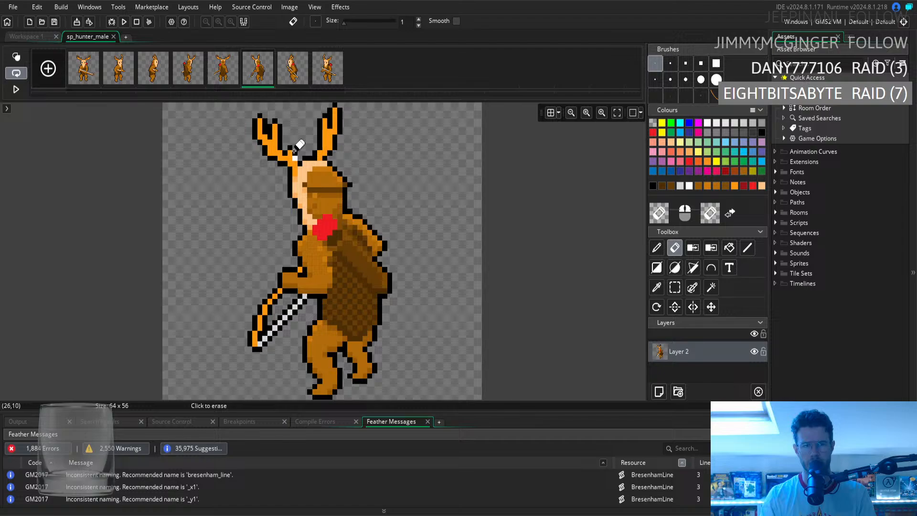
pyautogui.click(292, 72)
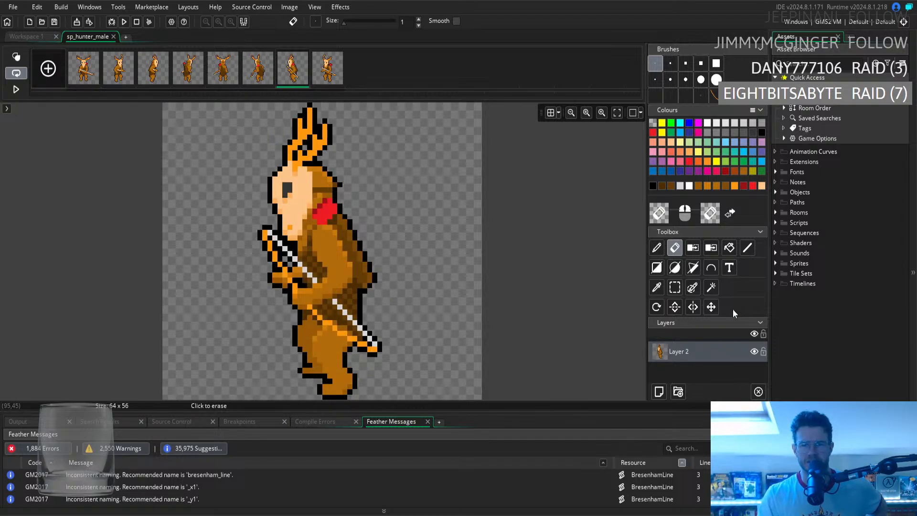
pyautogui.click(676, 287)
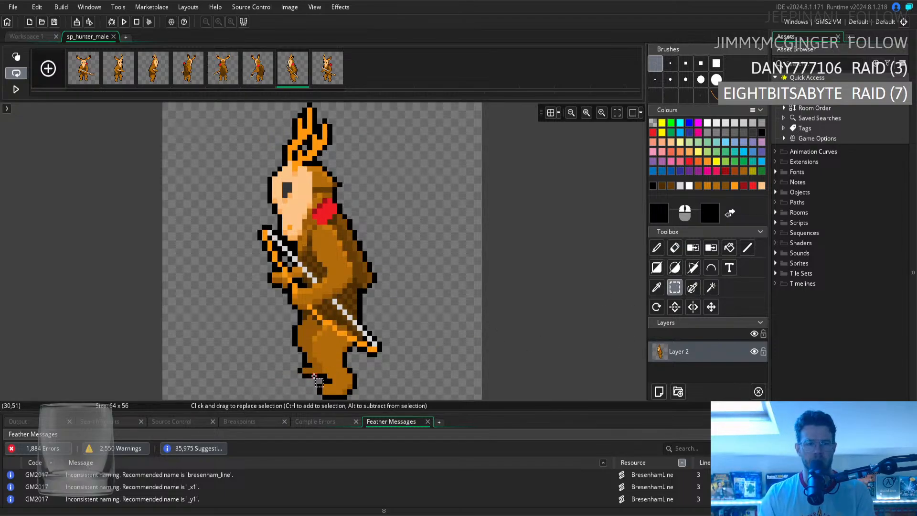
pyautogui.moveTo(315, 380); pyautogui.dragTo(285, 328)
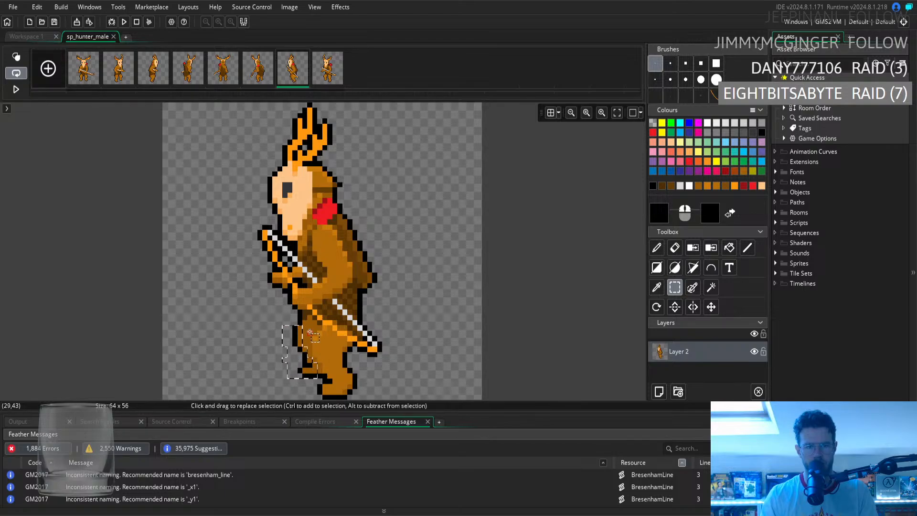
pyautogui.keyDown('ctrl'); pyautogui.click(305, 324); pyautogui.keyUp('ctrl')
pyautogui.keyDown('ctrl'); pyautogui.click(310, 318); pyautogui.keyUp('ctrl')
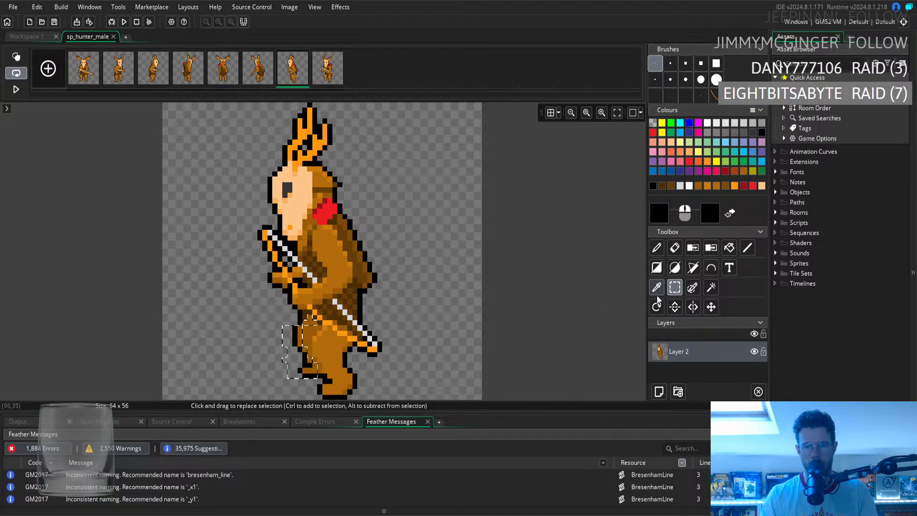
pyautogui.moveTo(292, 346); pyautogui.dragTo(299, 346)
pyautogui.click(240, 344)
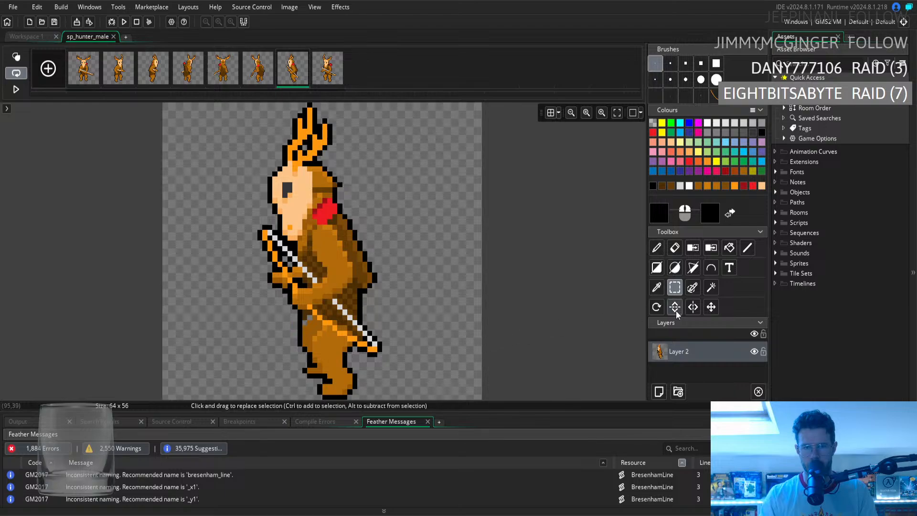
# Fill the gap above the seventh frame's moved leg with dark brown sampled from the coat
pyautogui.press('i')
pyautogui.click(303, 318)
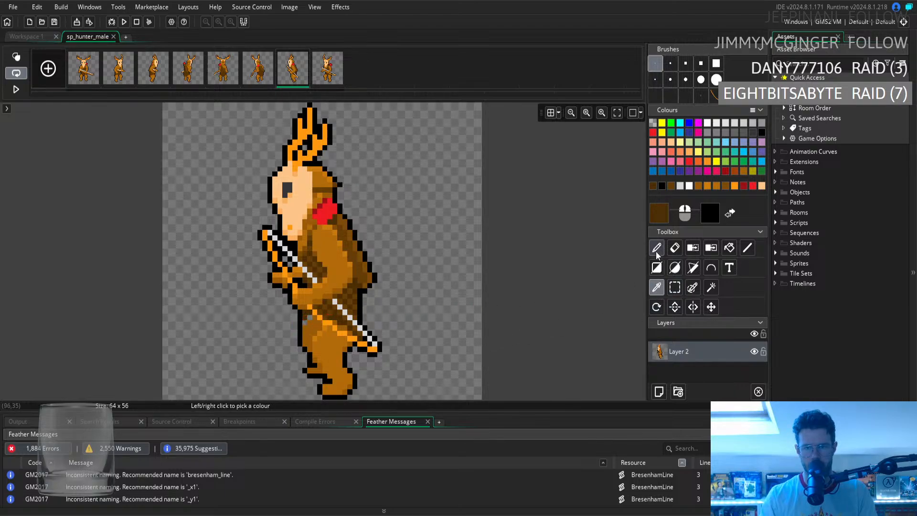
pyautogui.press('d')
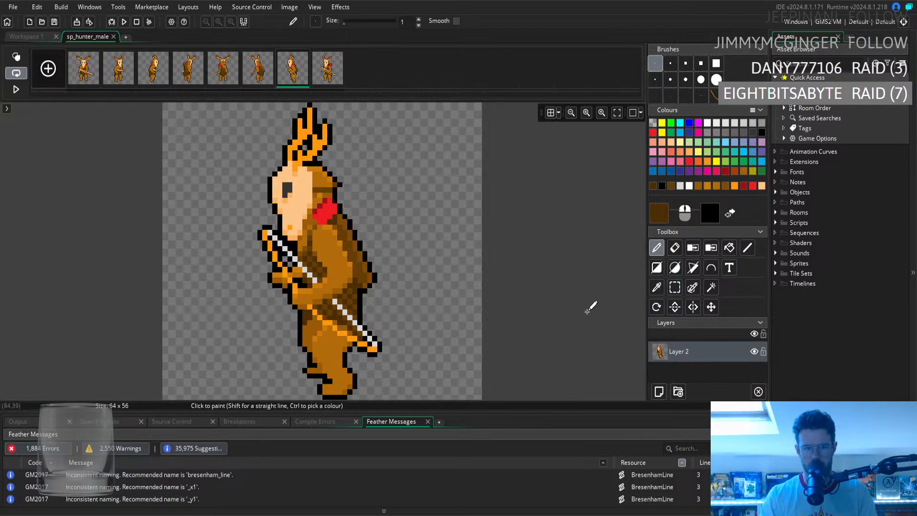
pyautogui.click(657, 287)
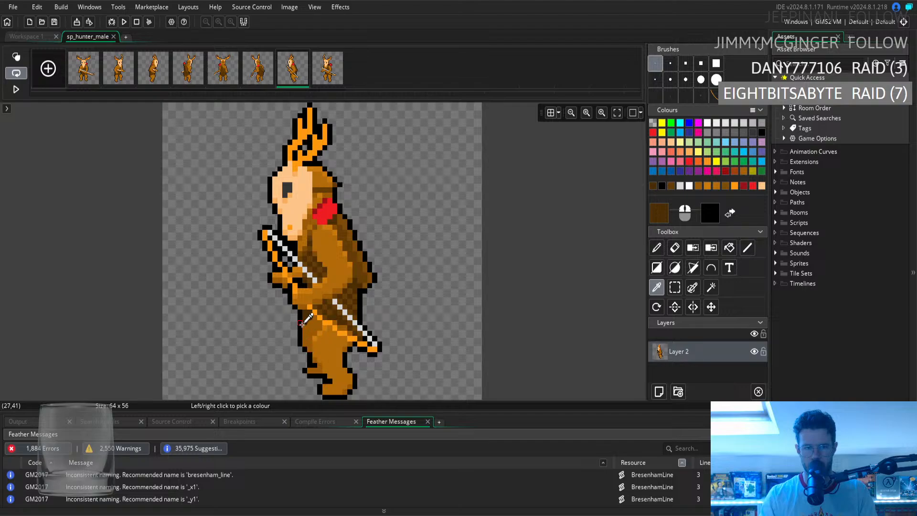
# Retouch the front coat hem in the third frame with the lighter brown sampled from the coat's checkered shading
pyautogui.click(161, 78)
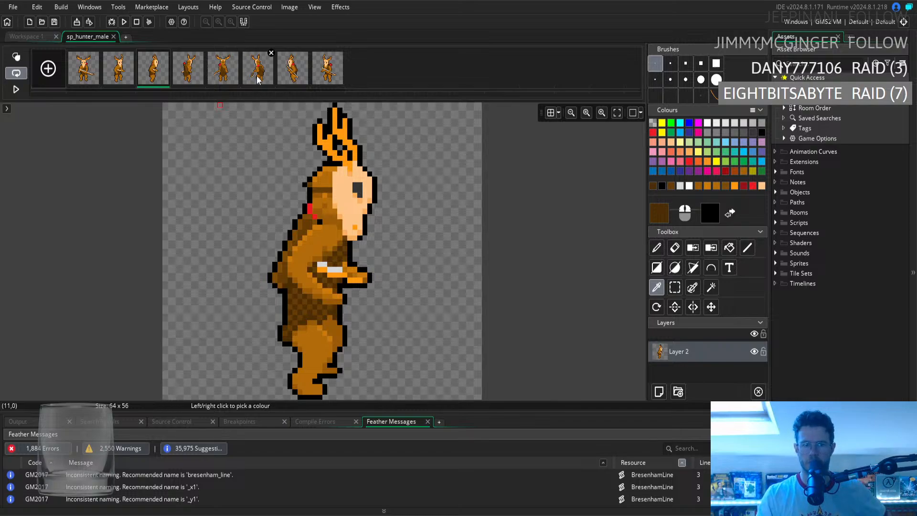
pyautogui.click(332, 307)
pyautogui.click(657, 248)
pyautogui.click(334, 312)
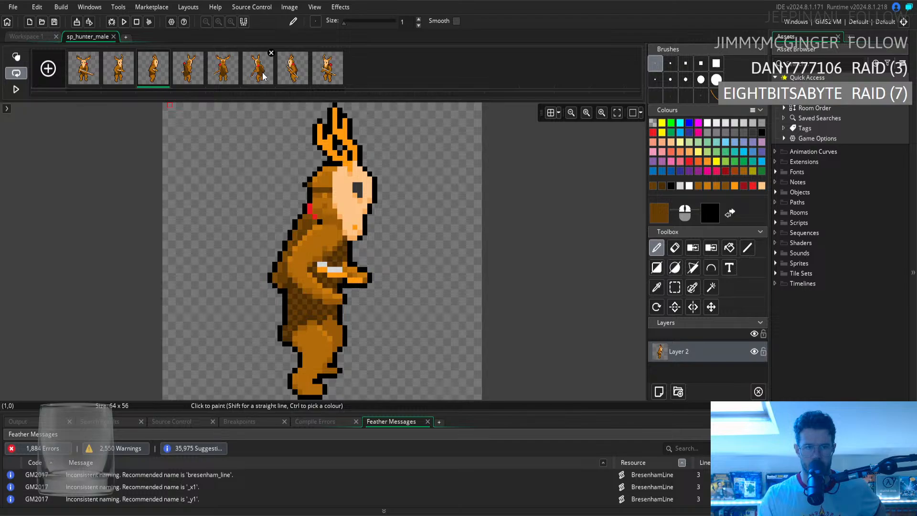
# Compare the third, fifth, sixth and seventh frames, then retouch the seventh frame's coat hem with its sampled dark brown
pyautogui.click(292, 74)
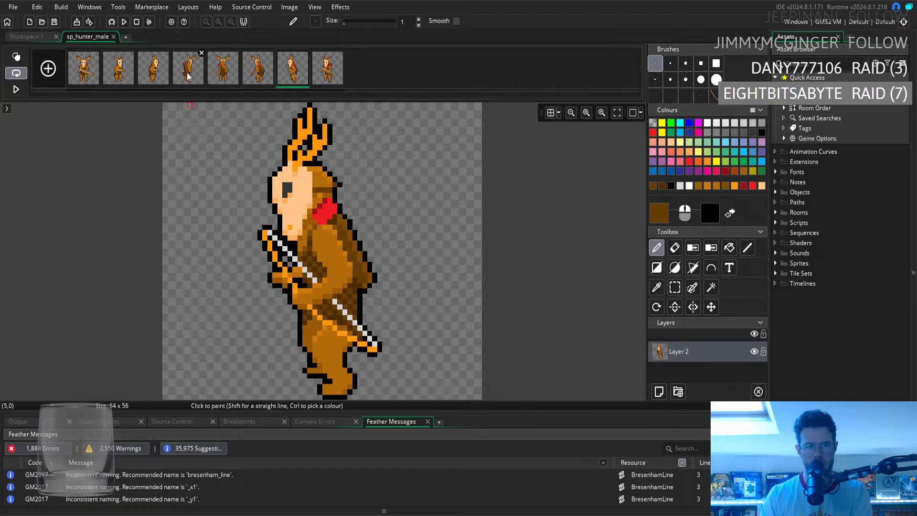
pyautogui.click(163, 78)
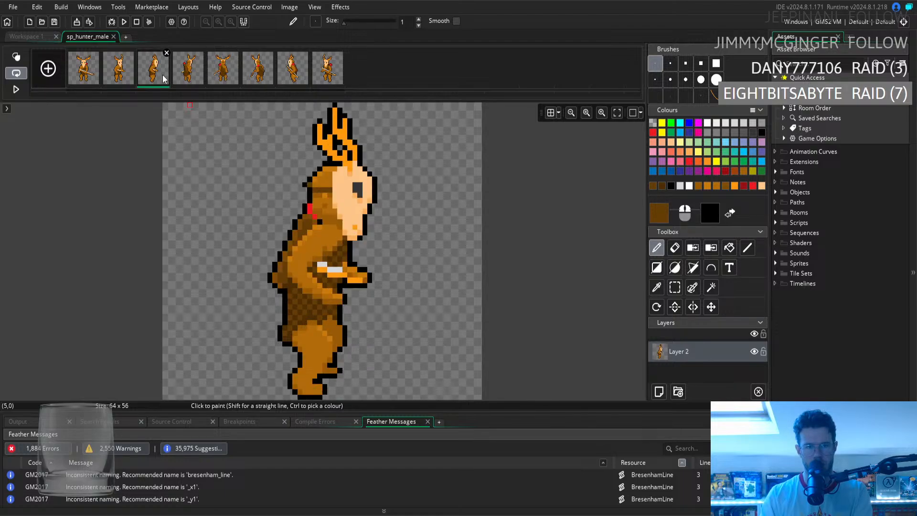
pyautogui.click(258, 74)
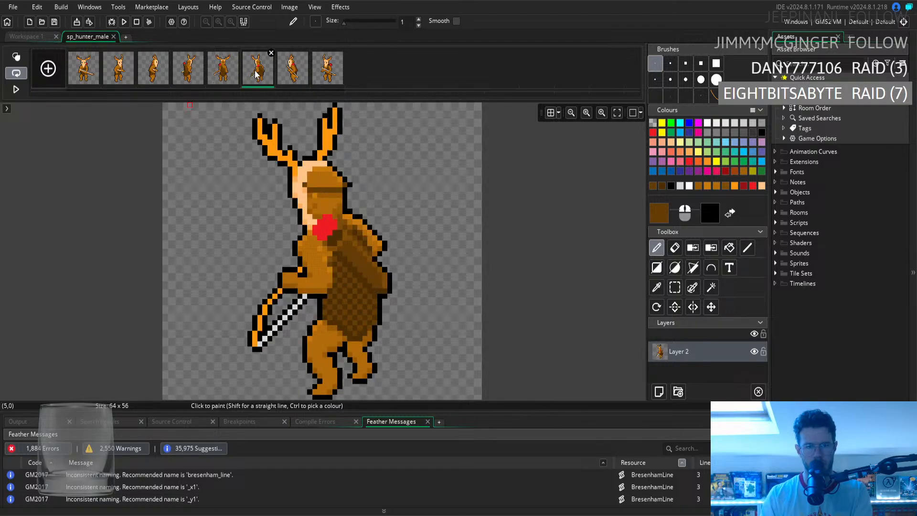
pyautogui.click(223, 77)
pyautogui.click(295, 76)
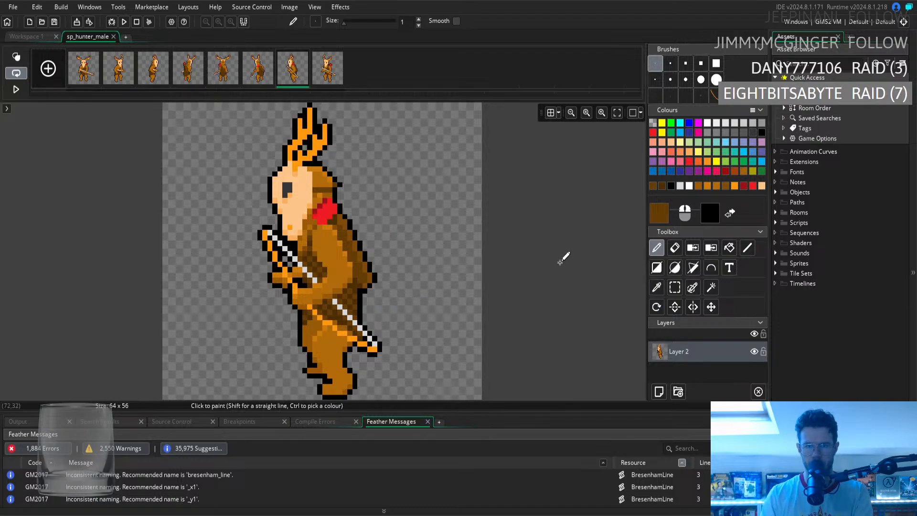
pyautogui.click(657, 287)
pyautogui.click(306, 321)
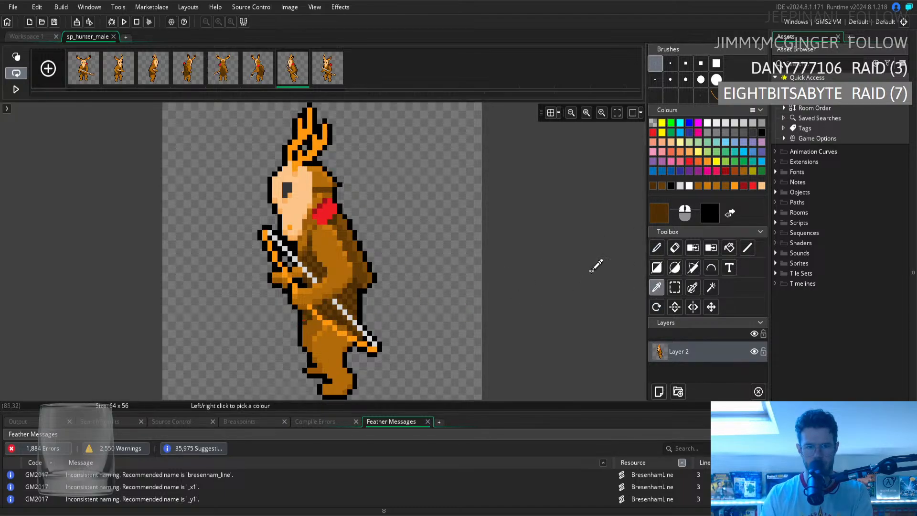
pyautogui.click(657, 248)
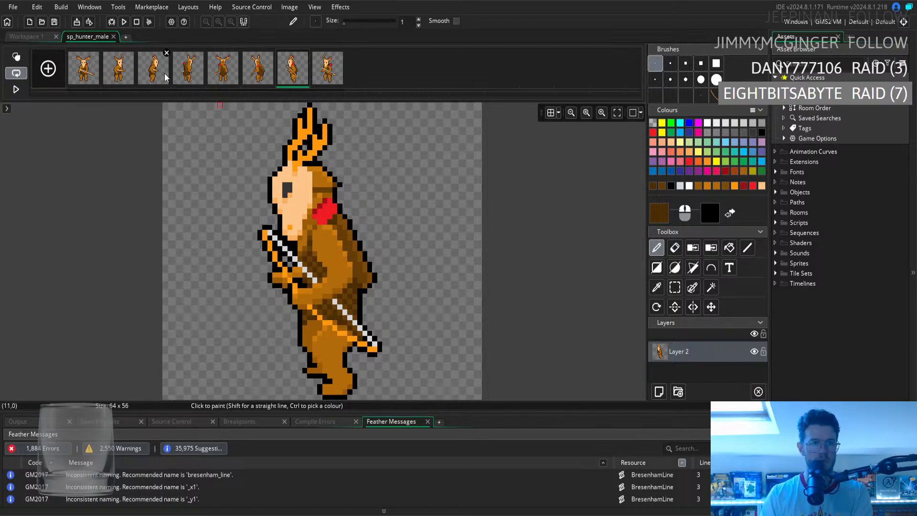
# Touch up where the far leg meets the coat in the third frame, using the sampled leg brown and dark coat brown
pyautogui.click(163, 55)
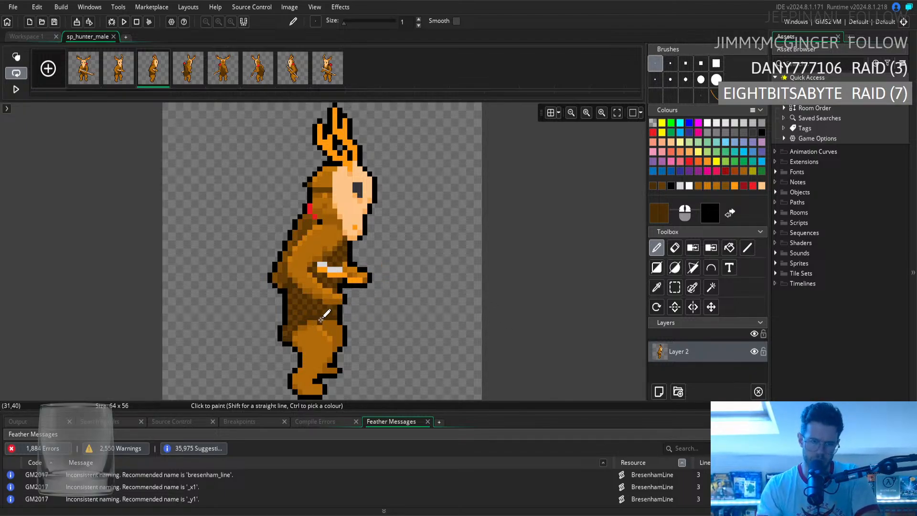
pyautogui.click(657, 287)
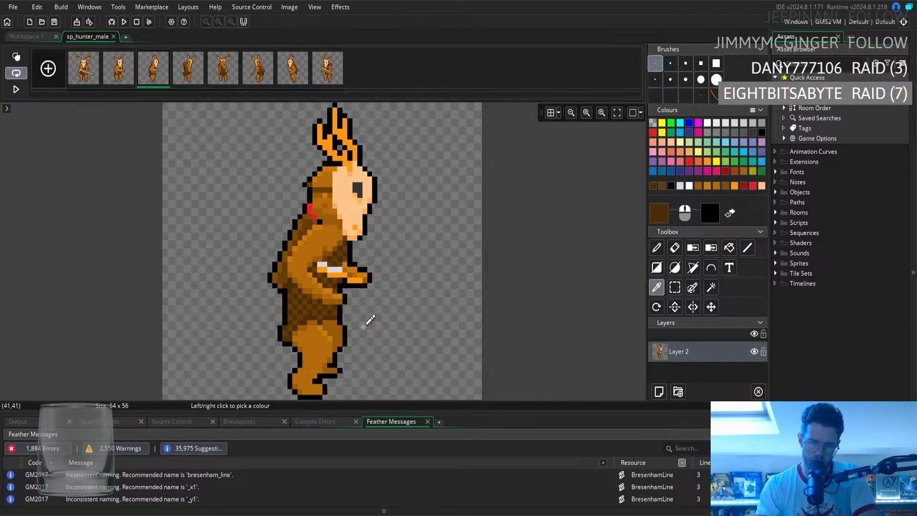
pyautogui.click(336, 328)
pyautogui.click(657, 247)
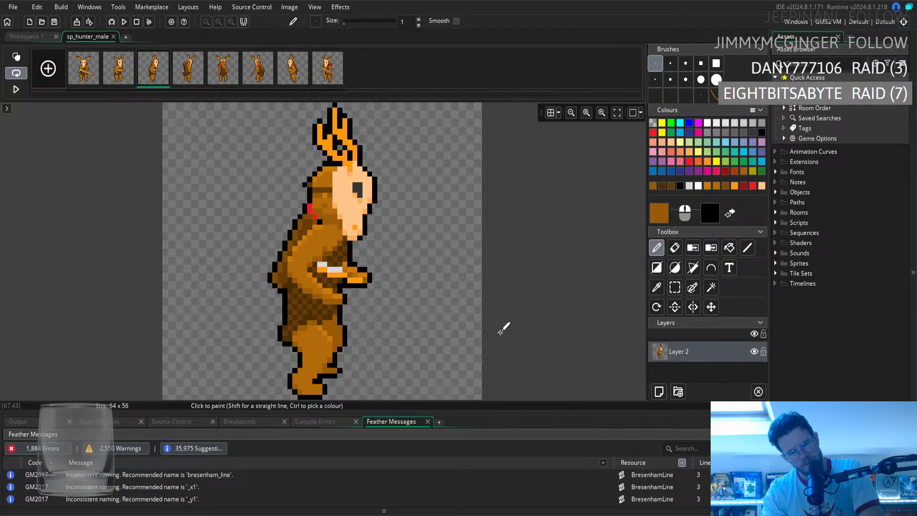
pyautogui.click(657, 287)
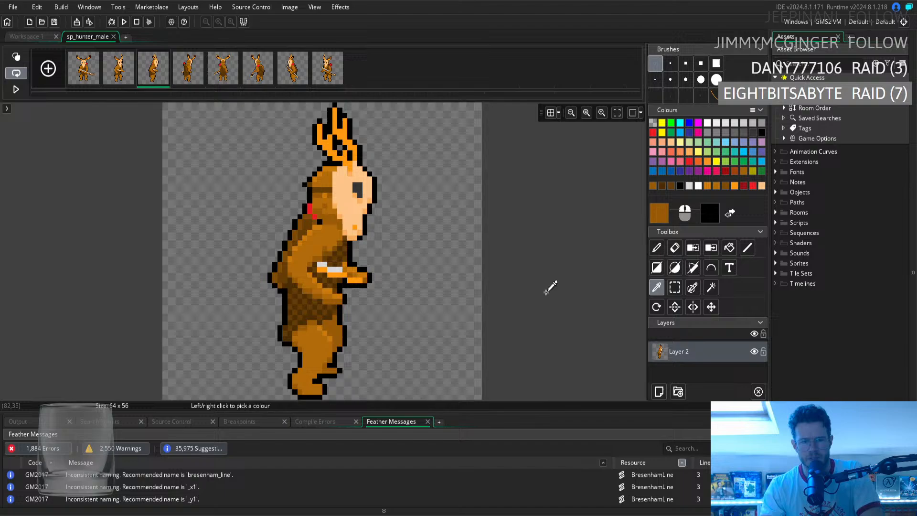
pyautogui.click(334, 307)
pyautogui.click(657, 248)
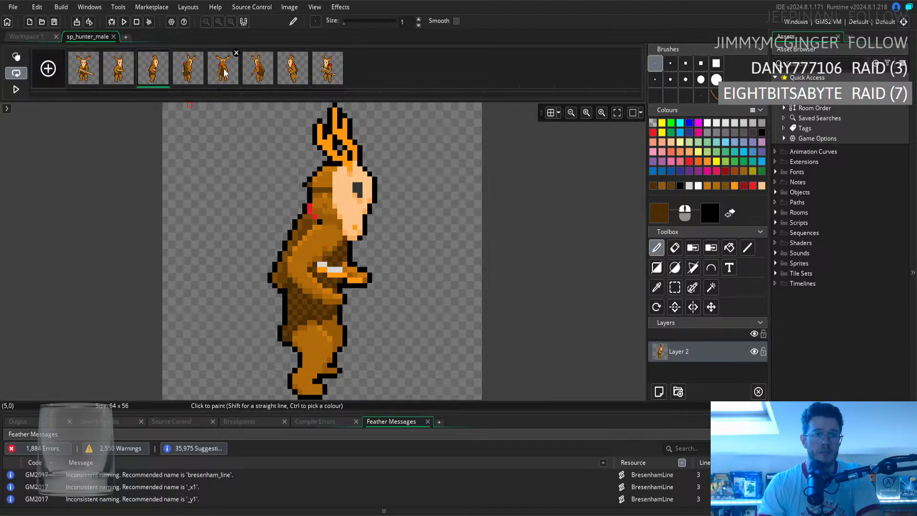
# Compare the side-facing third and seventh frames with the sixth frame, switching on the canvas grid to check their alignment
pyautogui.click(253, 71)
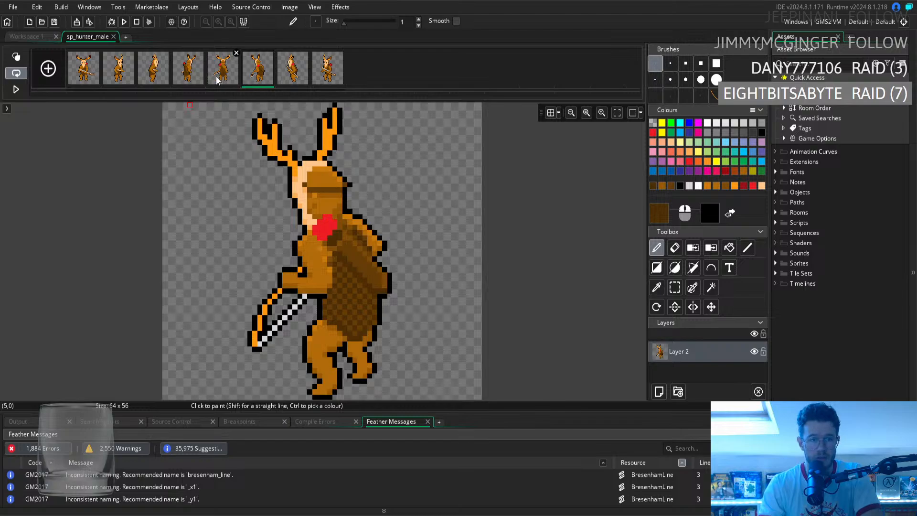
pyautogui.click(293, 70)
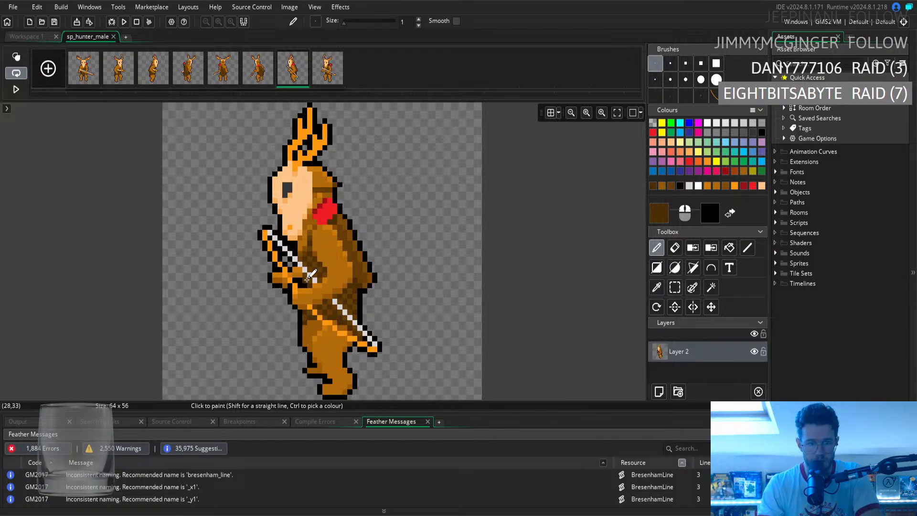
pyautogui.click(196, 82)
pyautogui.click(168, 78)
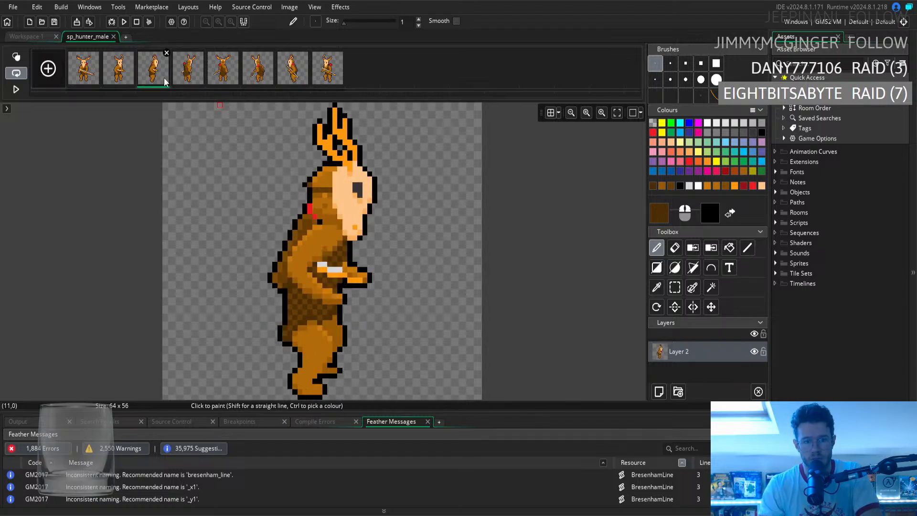
pyautogui.click(264, 75)
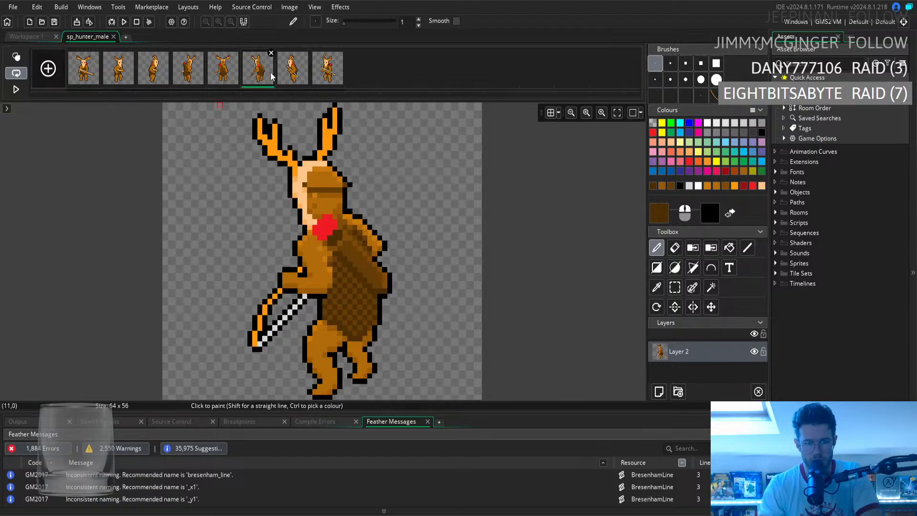
pyautogui.click(286, 75)
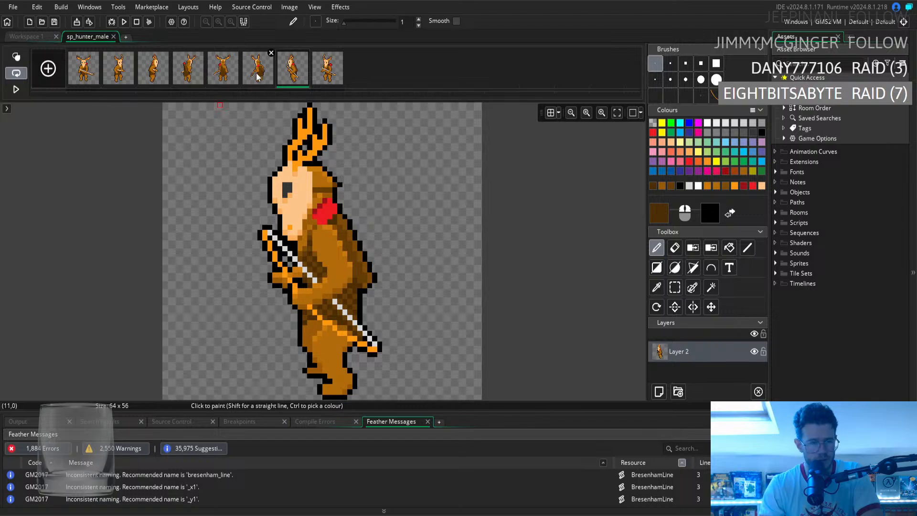
pyautogui.click(552, 113)
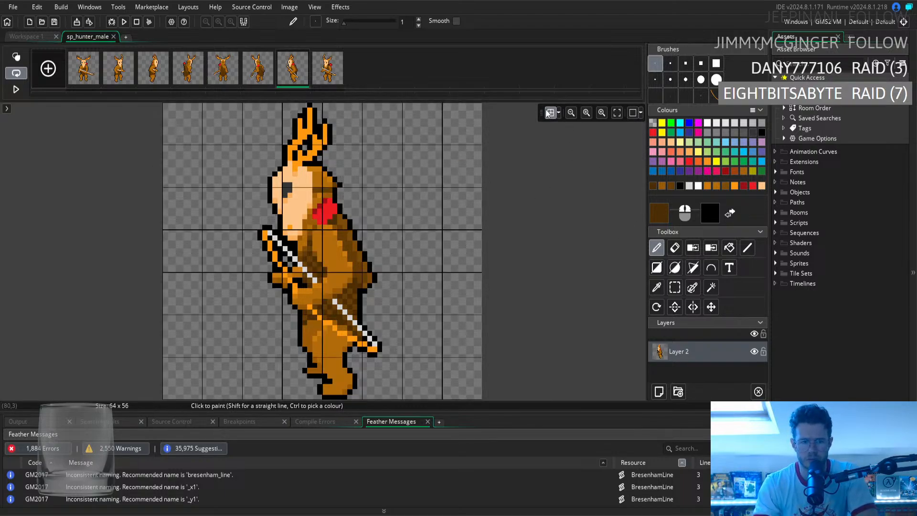
pyautogui.click(161, 77)
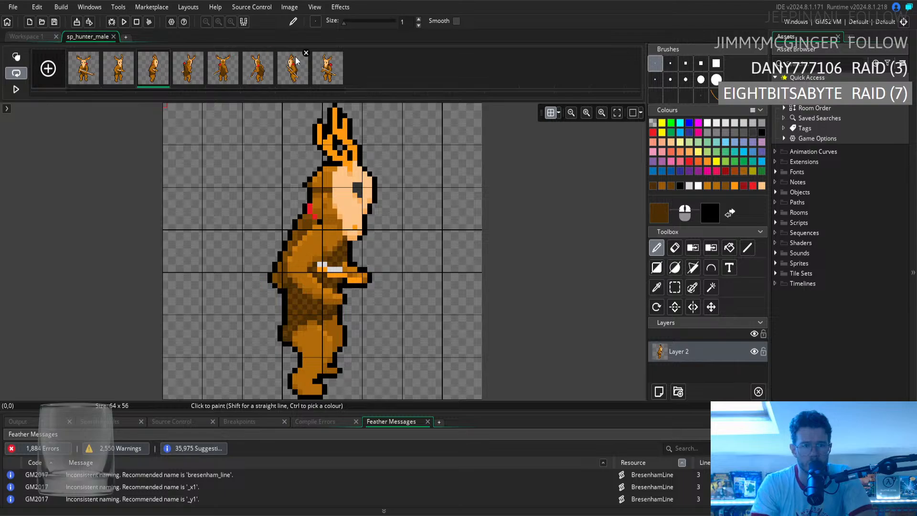
pyautogui.click(270, 76)
pyautogui.click(299, 70)
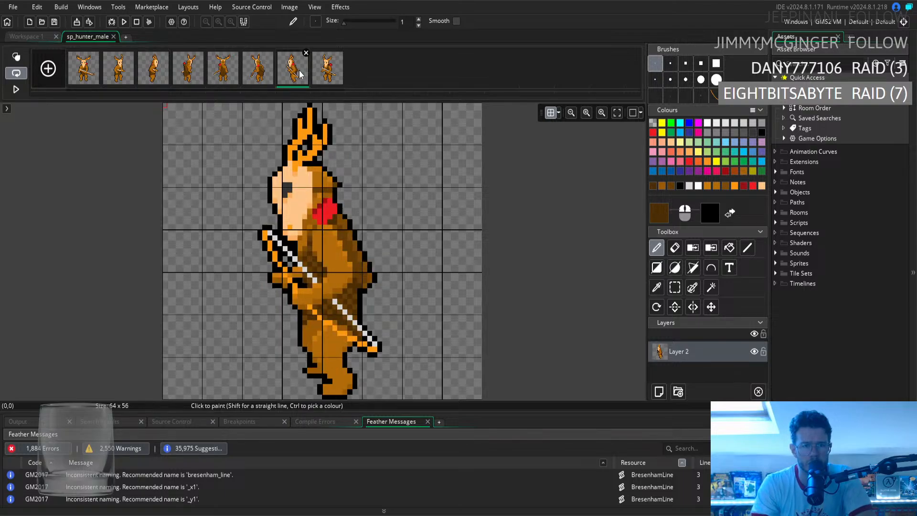
# Sample the brown from the upper leg in the seventh frame for drawing with the Pencil tool
pyautogui.click(657, 287)
pyautogui.click(317, 328)
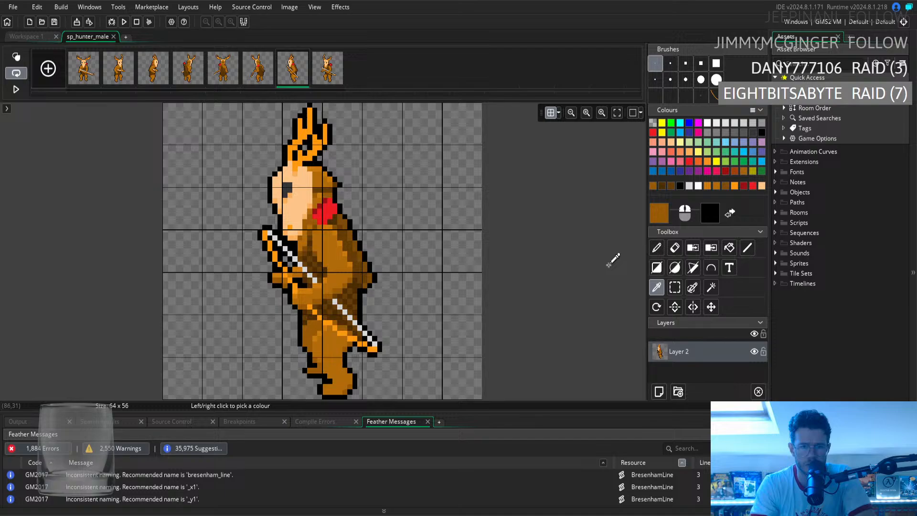
pyautogui.click(661, 249)
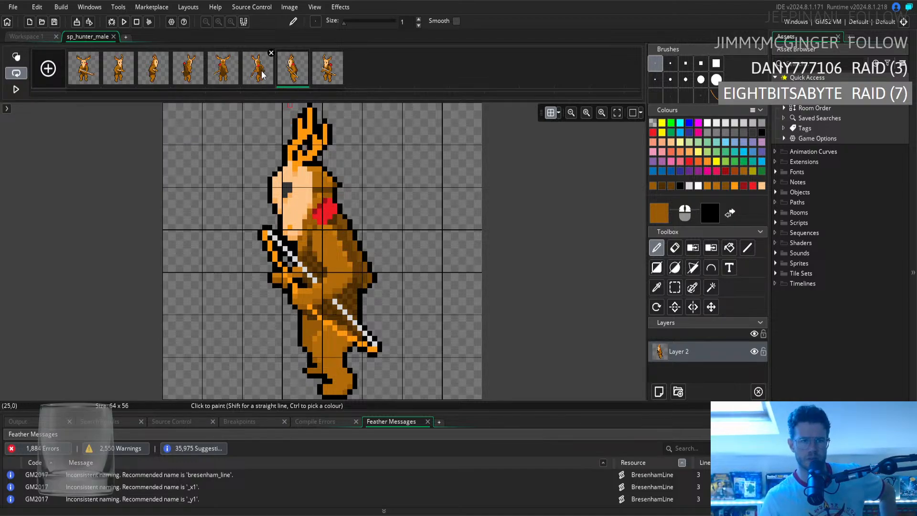
# Examine the front leg and coat outlines of the third, sixth and seventh frames against the grid
pyautogui.click(161, 77)
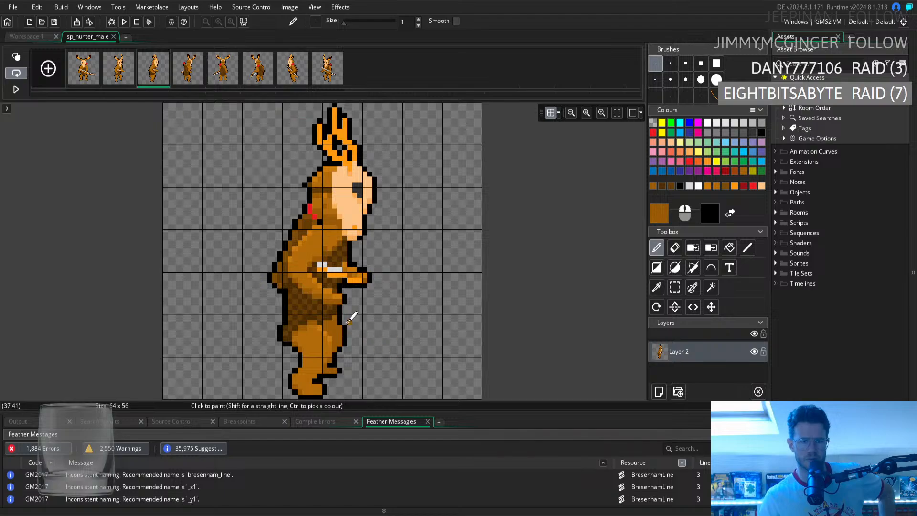
pyautogui.click(267, 80)
pyautogui.click(292, 74)
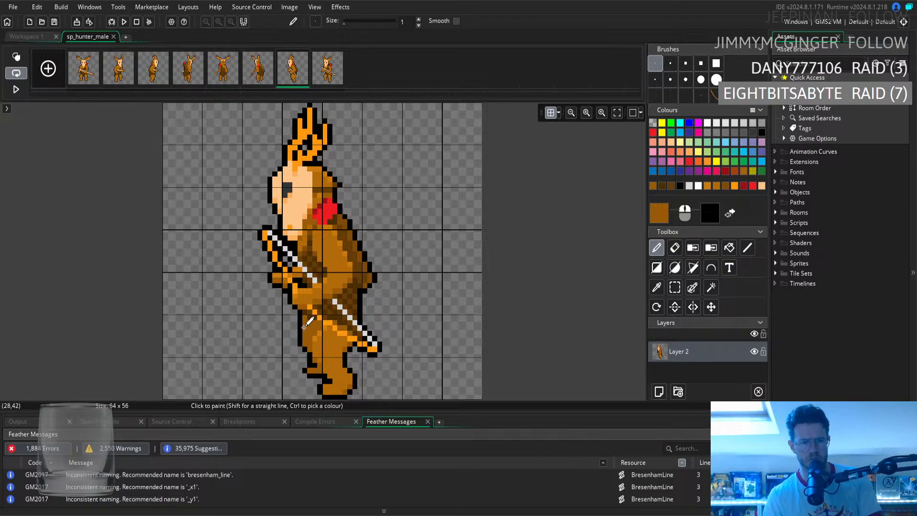
pyautogui.click(158, 77)
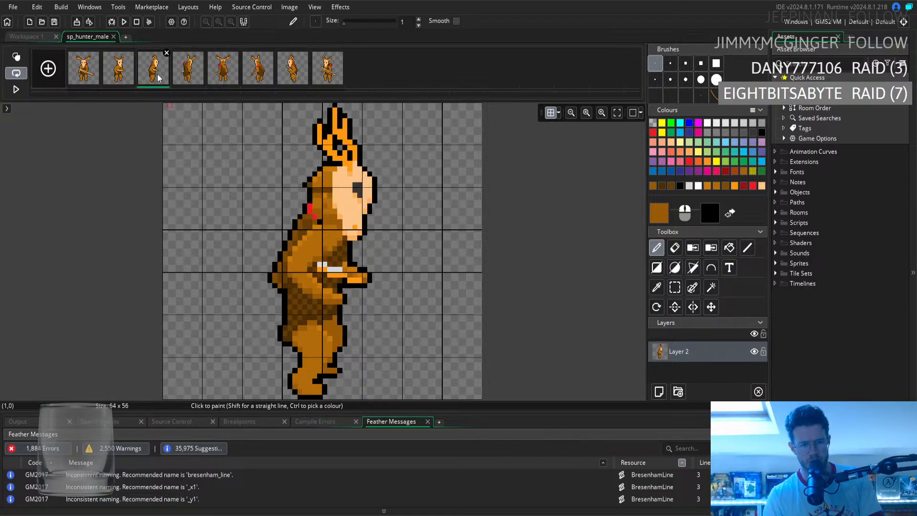
pyautogui.click(266, 77)
pyautogui.click(298, 74)
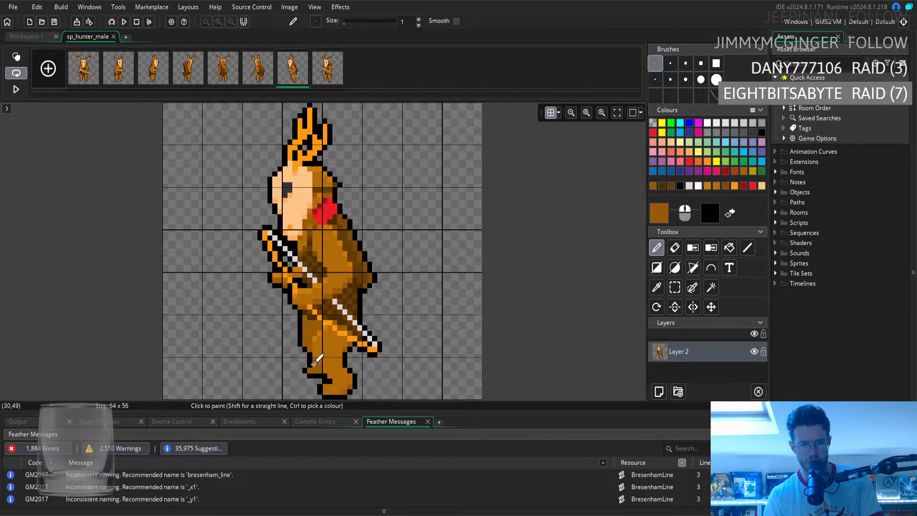
pyautogui.click(155, 76)
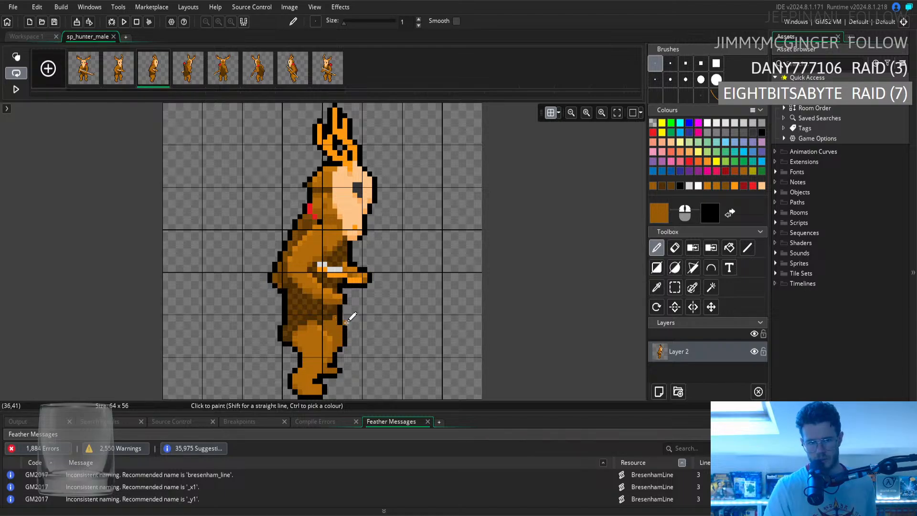
pyautogui.click(254, 71)
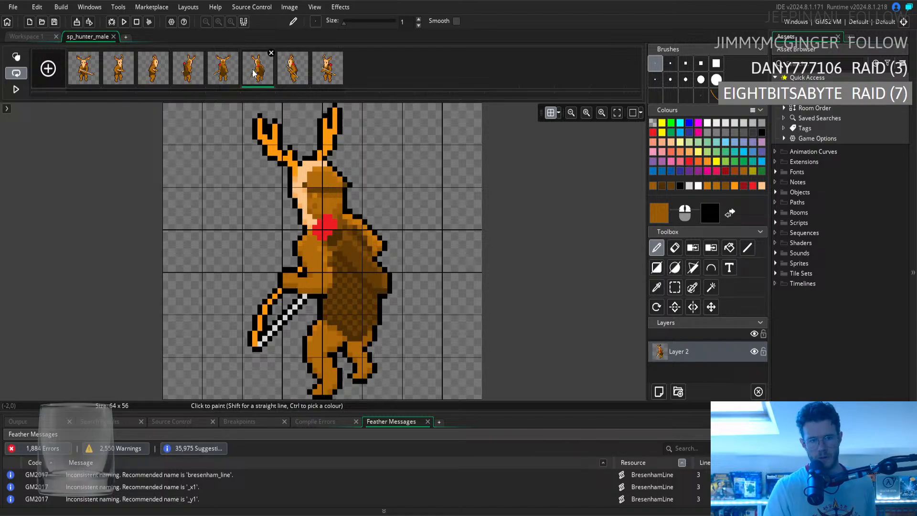
pyautogui.click(288, 78)
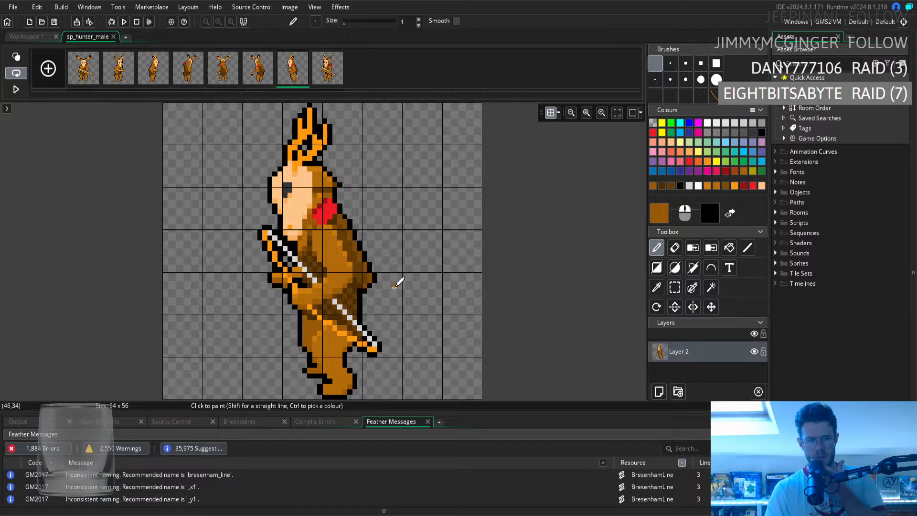
# Select the short black outline segment at the front of the seventh frame's upper leg and shift it about one pixel inward
pyautogui.click(655, 288)
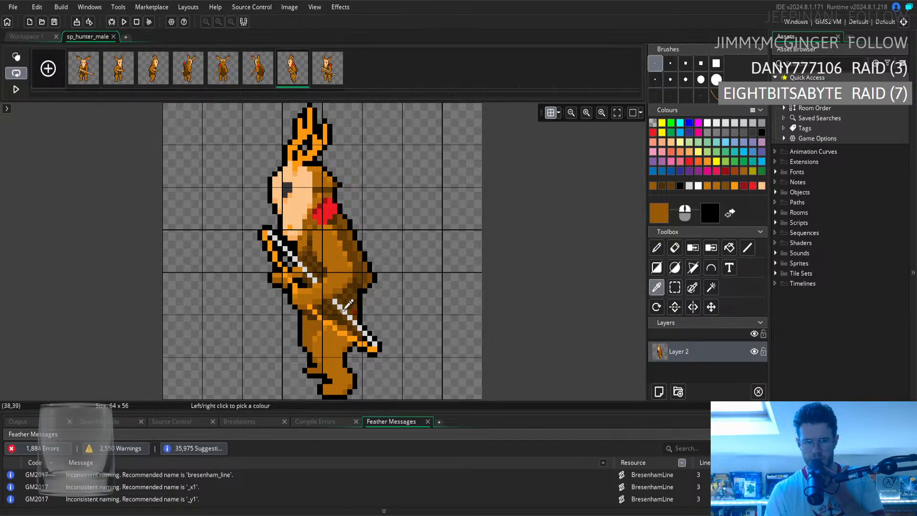
pyautogui.click(657, 248)
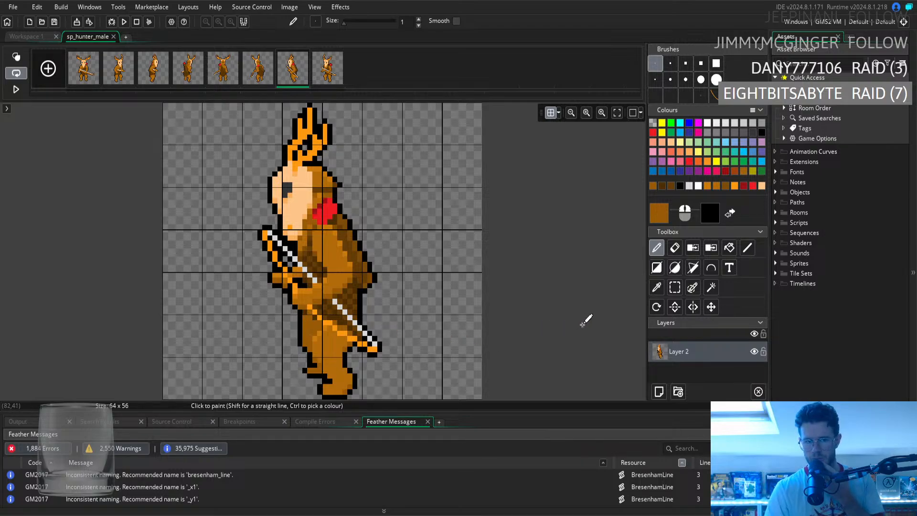
pyautogui.click(675, 287)
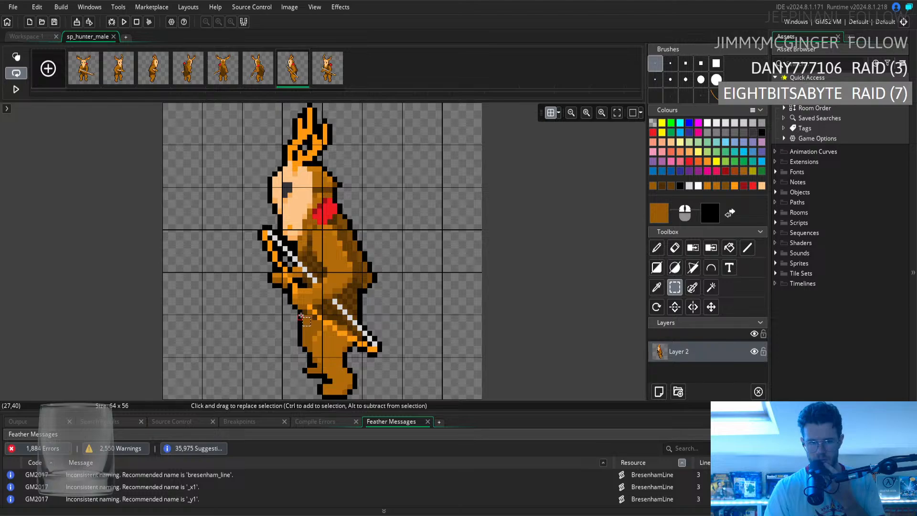
pyautogui.click(302, 316)
pyautogui.click(265, 317)
pyautogui.click(300, 333)
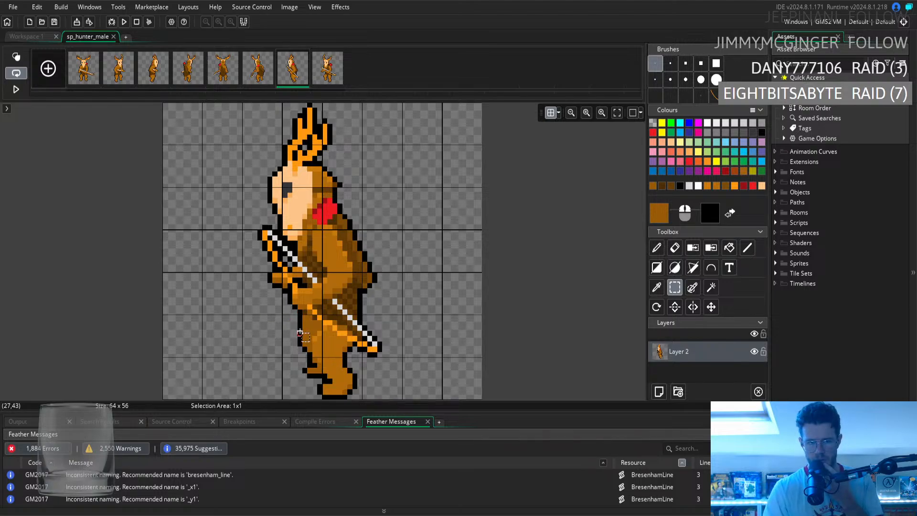
pyautogui.moveTo(299, 319); pyautogui.dragTo(303, 320)
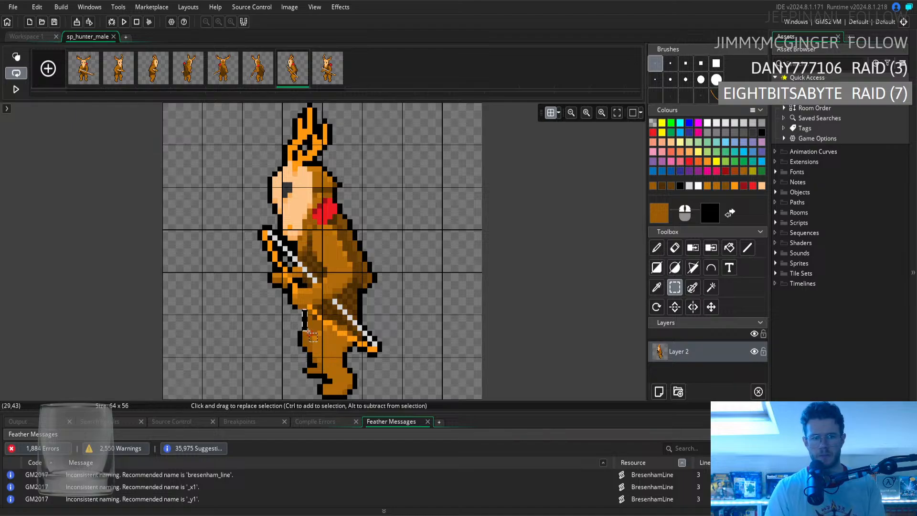
pyautogui.moveTo(302, 325)
pyautogui.mouseDown()
pyautogui.moveTo(300, 313)
pyautogui.moveTo(304, 321)
pyautogui.mouseUp()
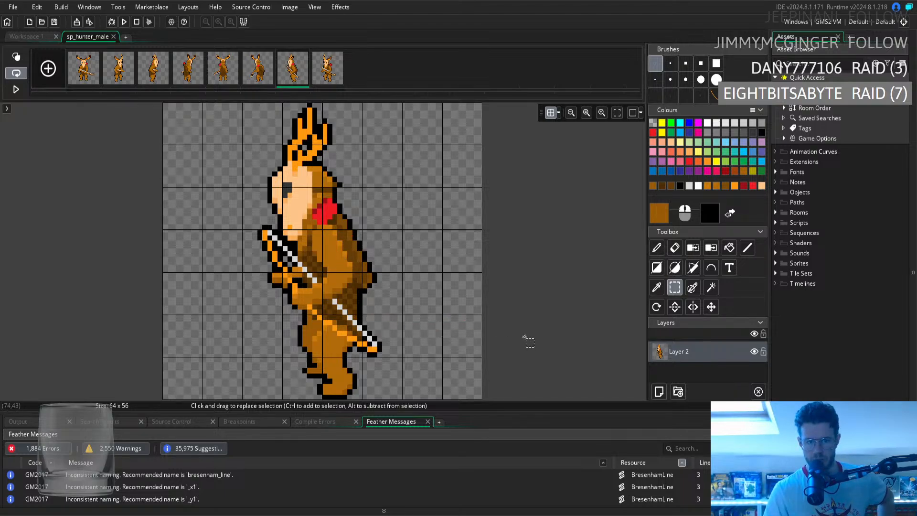
# Sample the dark coat brown near the bow in the seventh frame for drawing with the Pencil tool
pyautogui.click(657, 287)
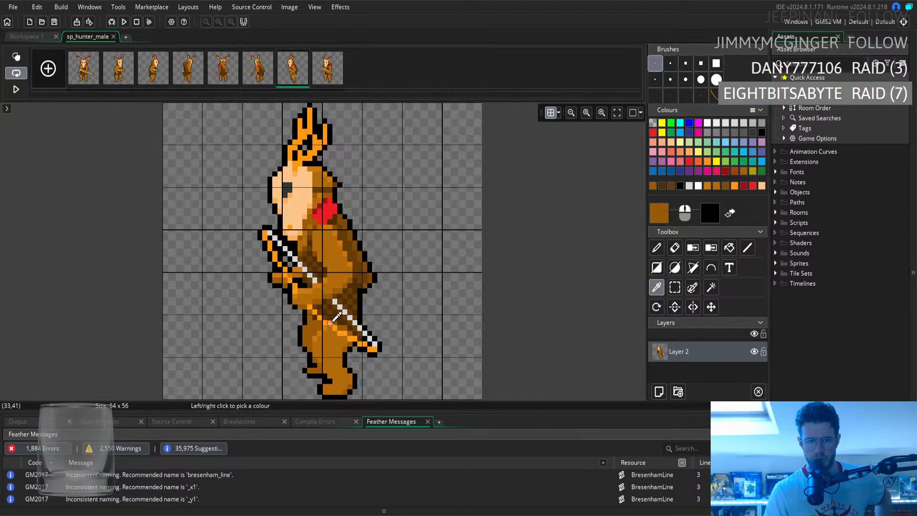
pyautogui.click(316, 313)
pyautogui.click(656, 247)
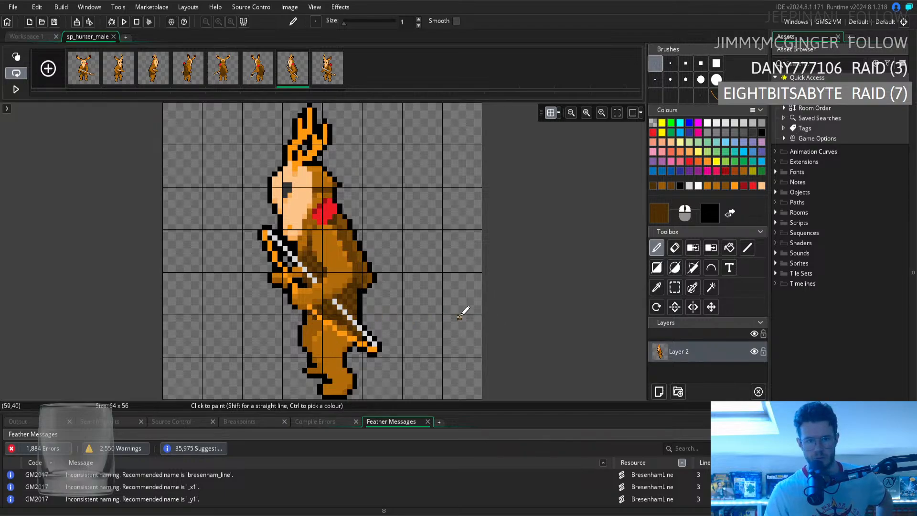
# Compare the seventh frame's reshaped leg and coat with the third, fifth and sixth frames
pyautogui.click(153, 78)
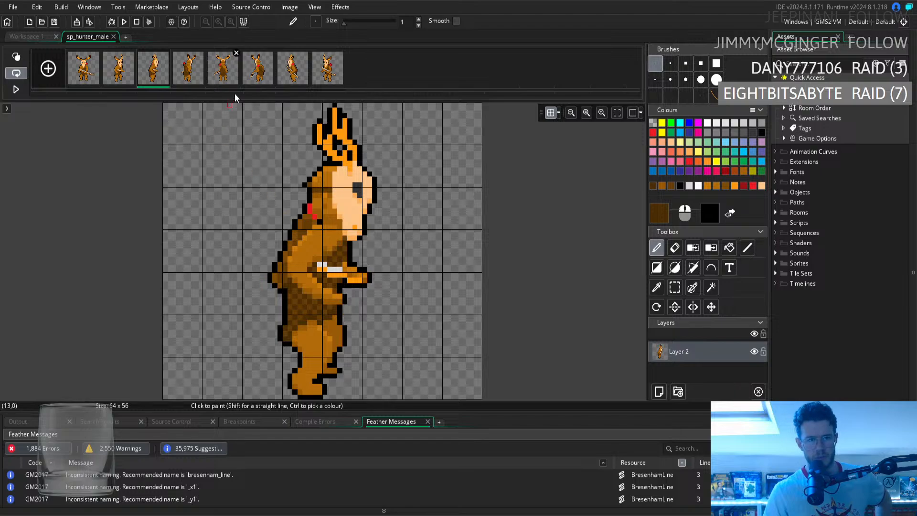
pyautogui.click(282, 69)
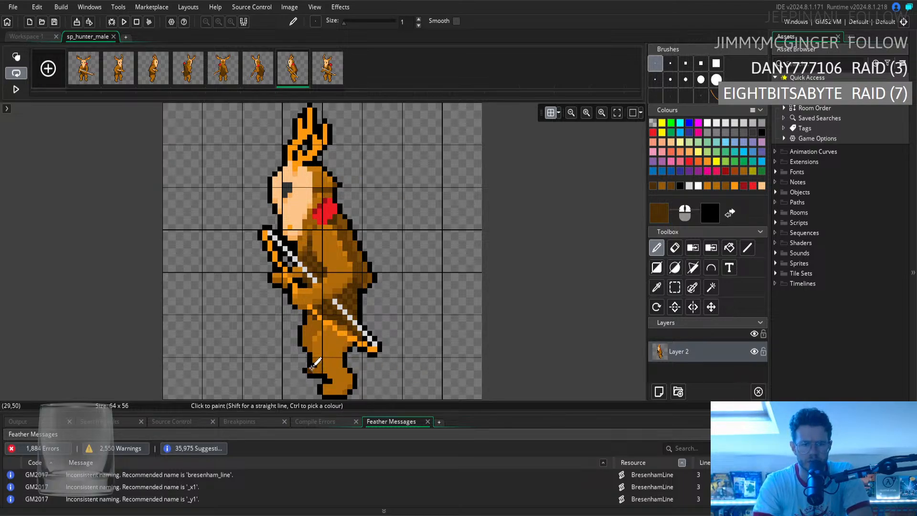
pyautogui.click(675, 249)
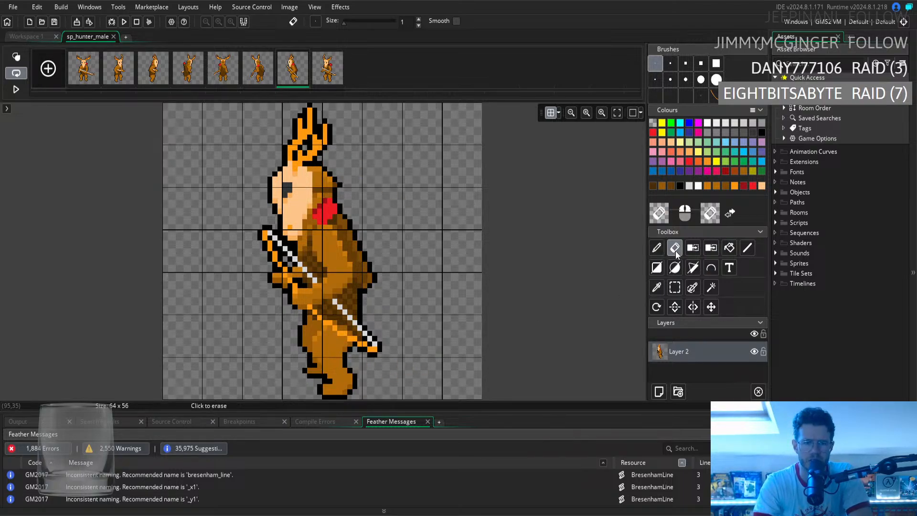
pyautogui.click(151, 75)
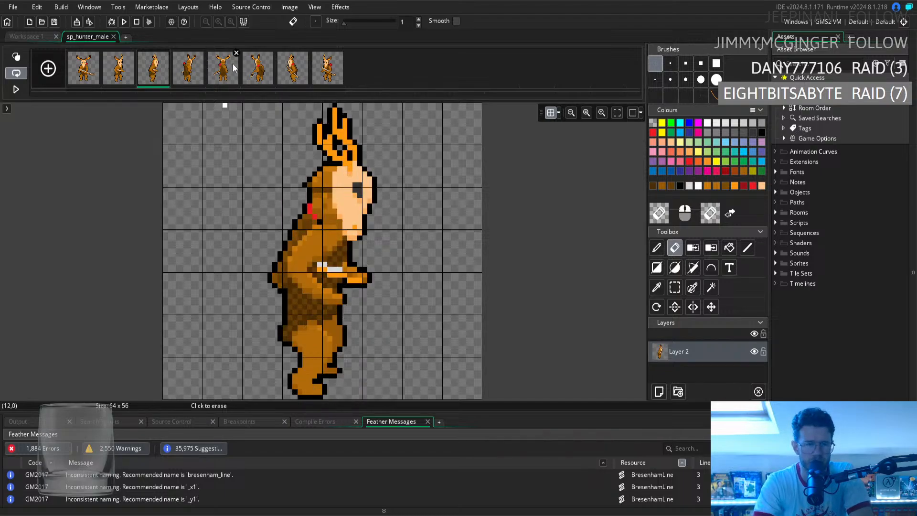
pyautogui.click(264, 70)
pyautogui.click(290, 83)
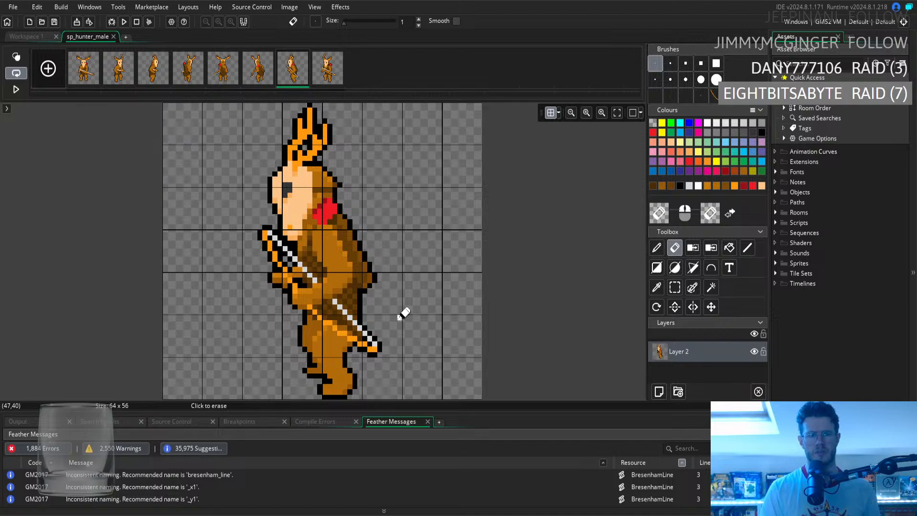
pyautogui.click(180, 79)
pyautogui.click(223, 76)
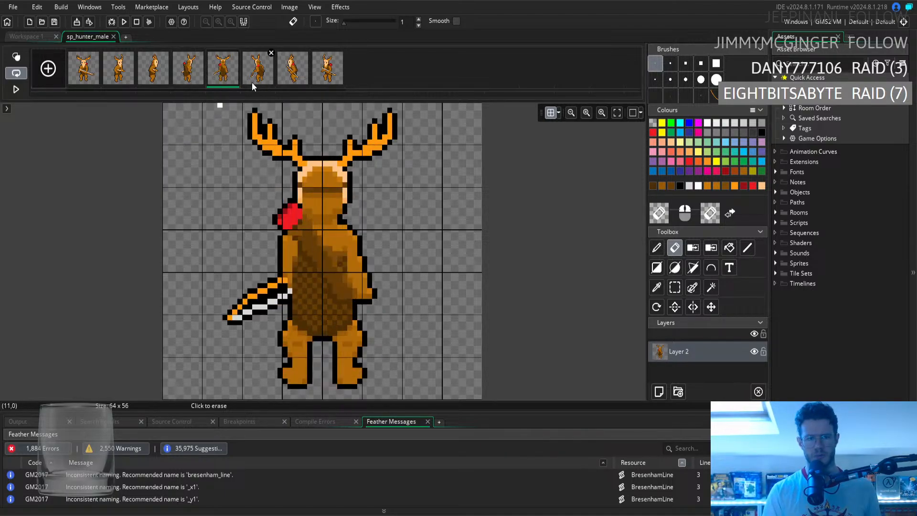
pyautogui.click(259, 80)
pyautogui.click(280, 74)
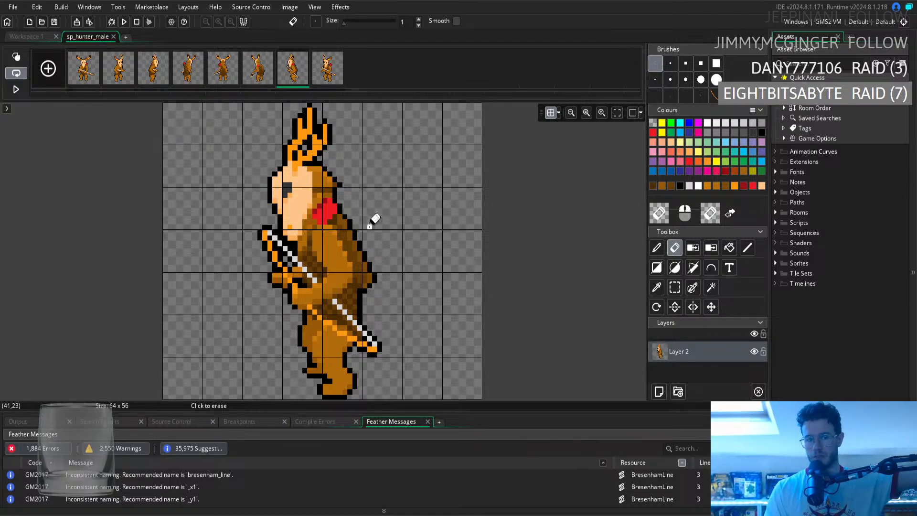
# Sample the coat browns in the seventh frame and check their colour values, comparing the current brown against the third frame
pyautogui.press('i')
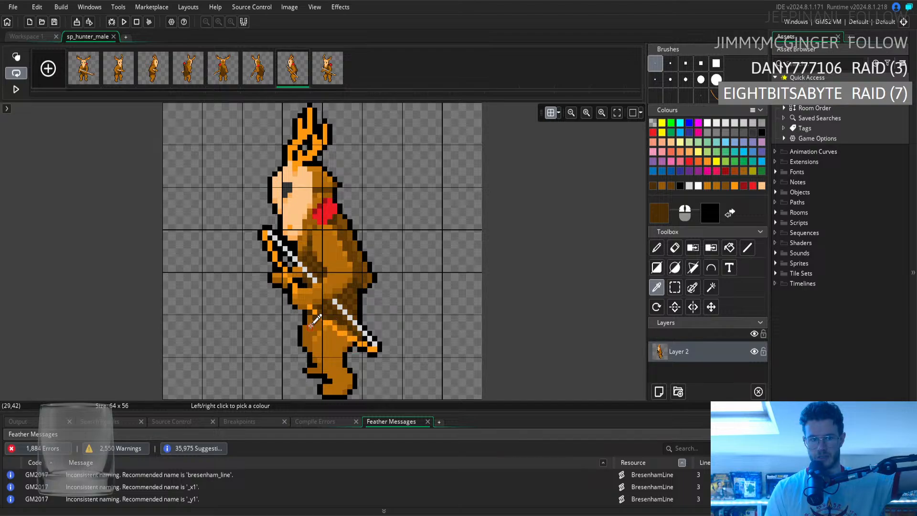
pyautogui.click(659, 213)
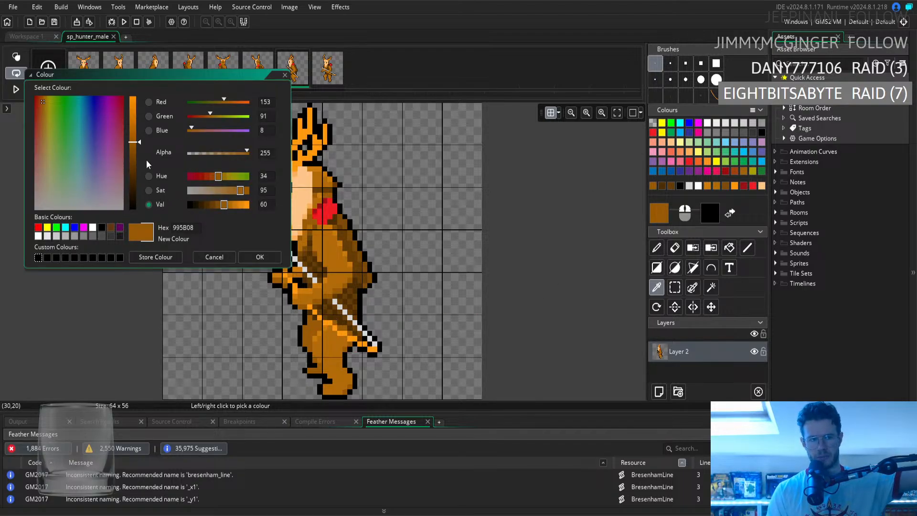
pyautogui.click(260, 257)
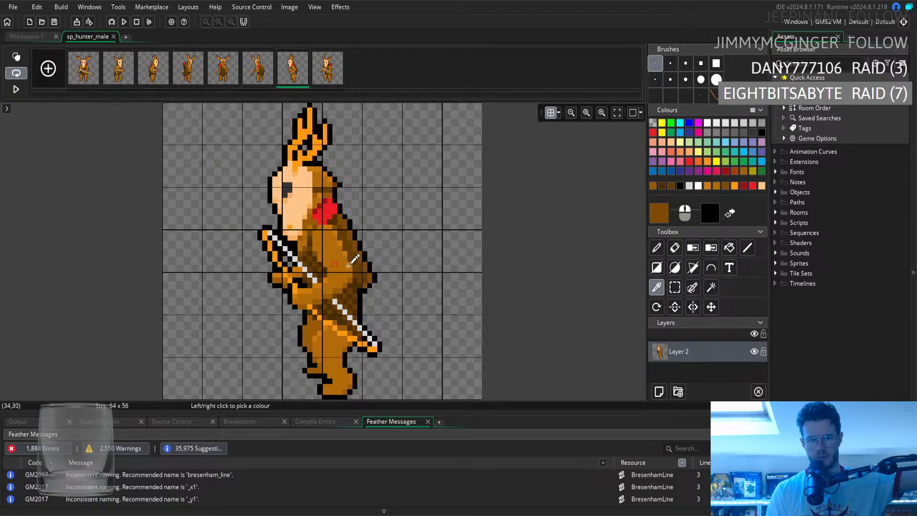
pyautogui.click(656, 248)
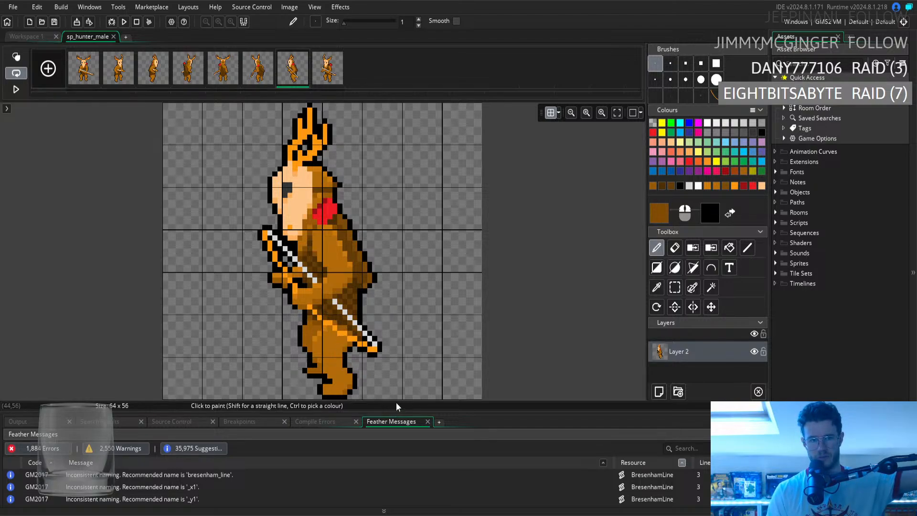
pyautogui.click(154, 71)
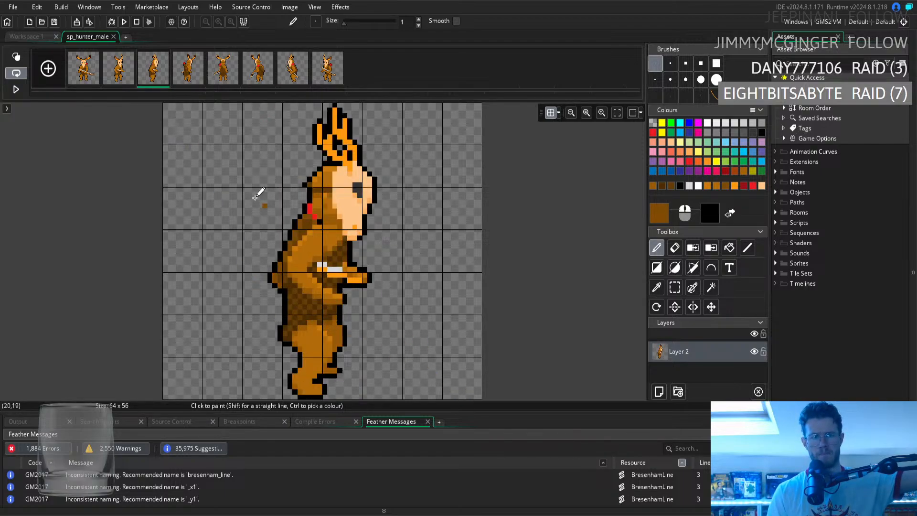
pyautogui.click(659, 213)
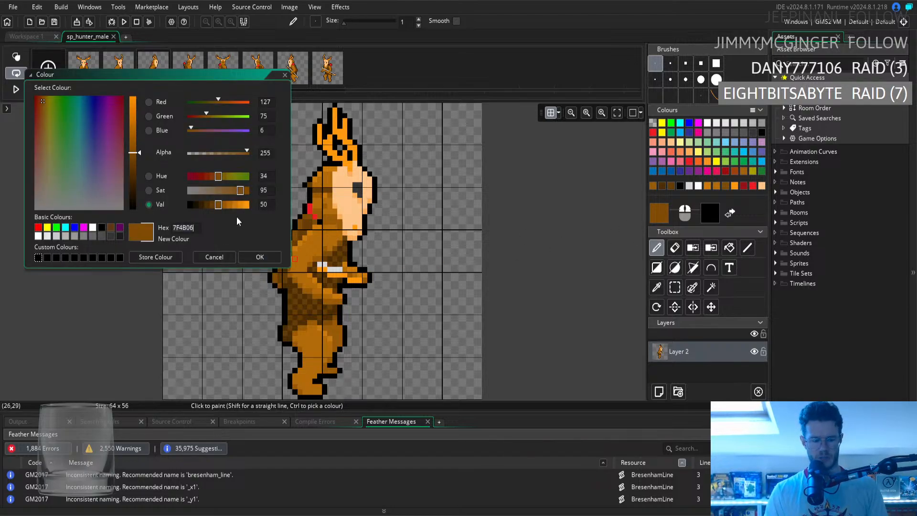
pyautogui.click(213, 261)
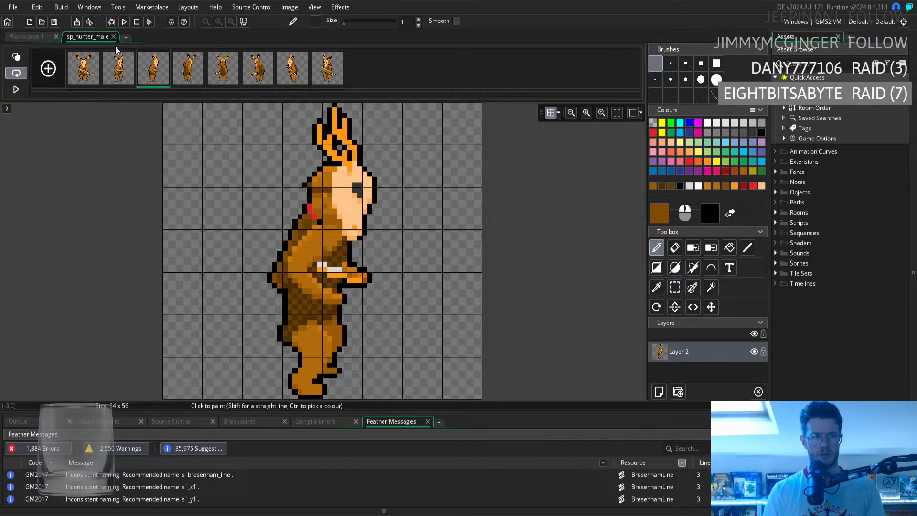
# Close the hunter image, open sp_guard_female from the isometric human sprites and set its speed to 30 frames per second
pyautogui.click(114, 37)
pyautogui.click(775, 262)
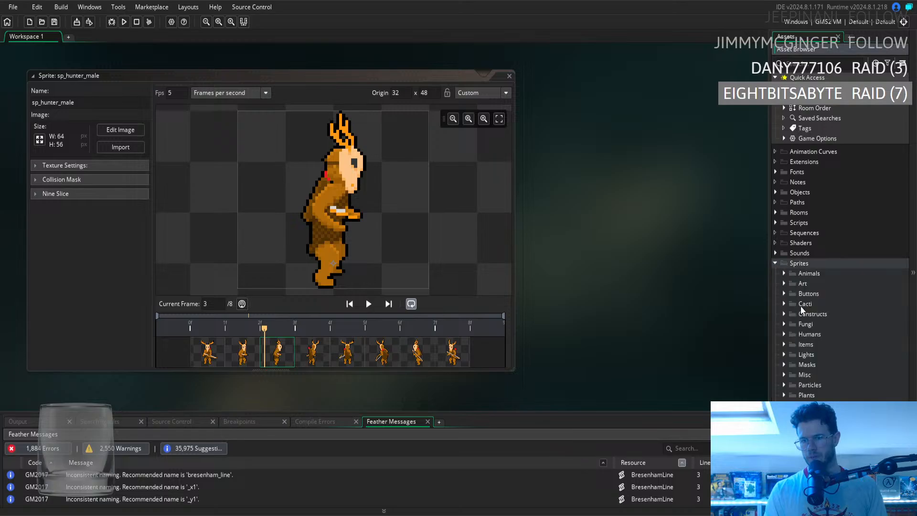
pyautogui.click(784, 334)
pyautogui.click(792, 354)
pyautogui.scroll(-10, 849, 366)
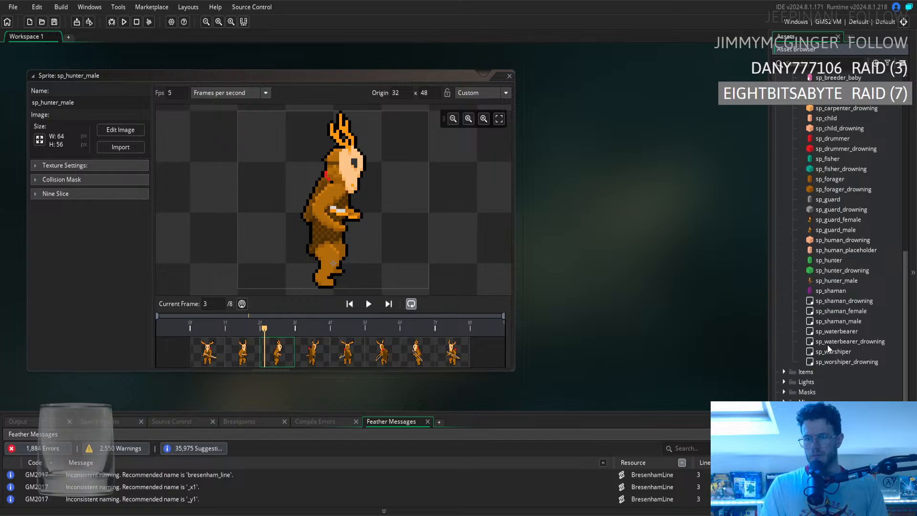
pyautogui.doubleClick(837, 219)
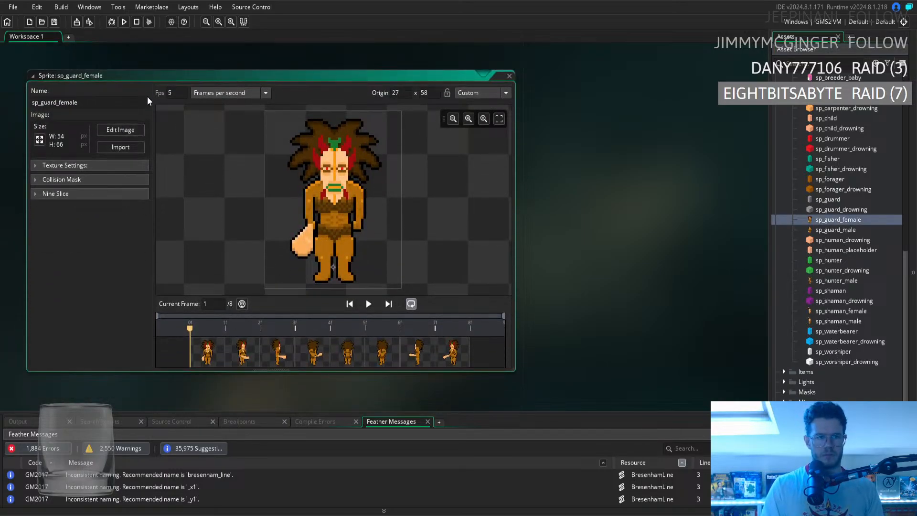
pyautogui.write('30')
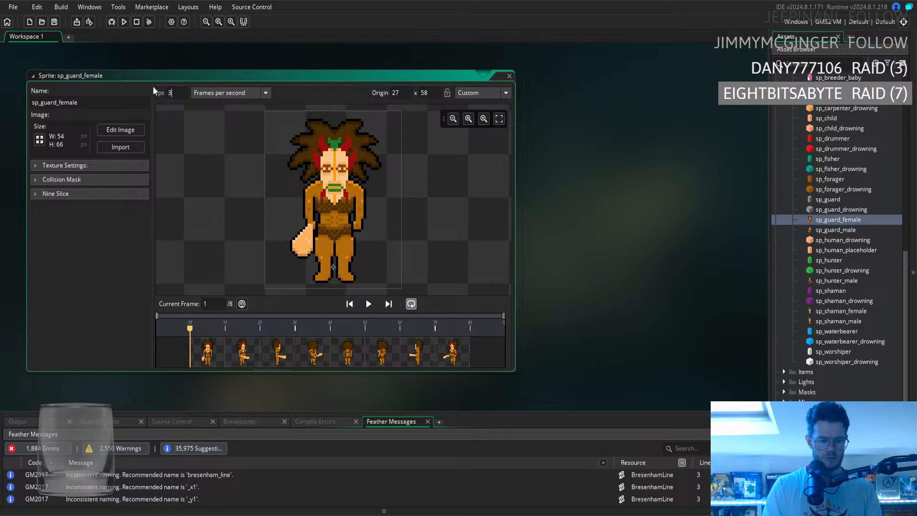
# Examine the third and seventh side-facing frames of sp_guard_female in the image editor
pyautogui.click(110, 132)
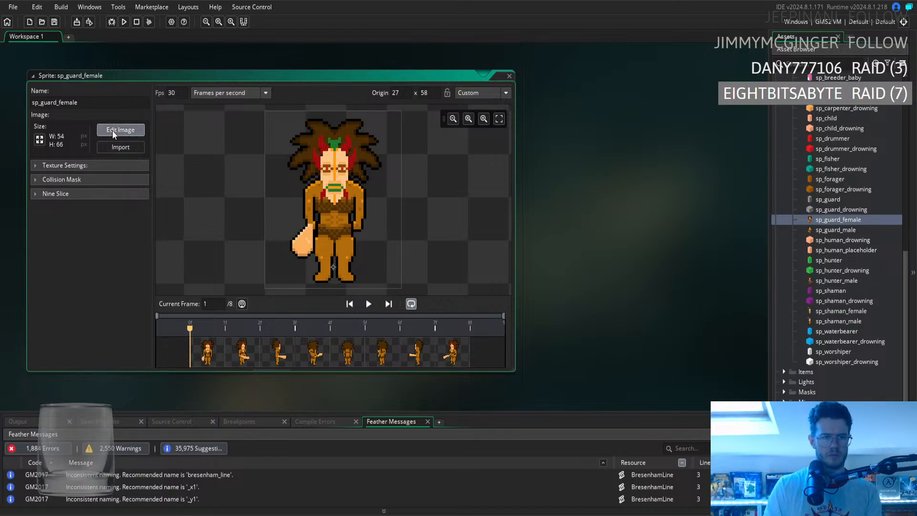
pyautogui.click(154, 77)
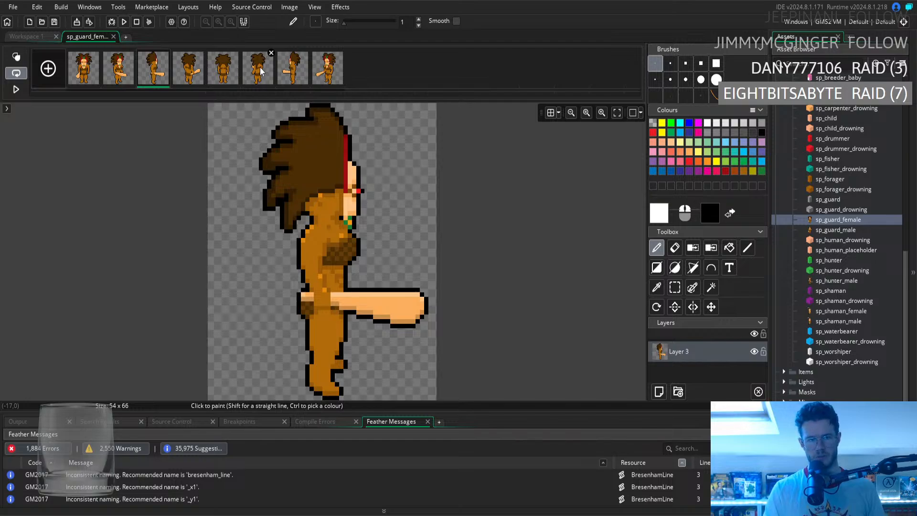
pyautogui.click(289, 74)
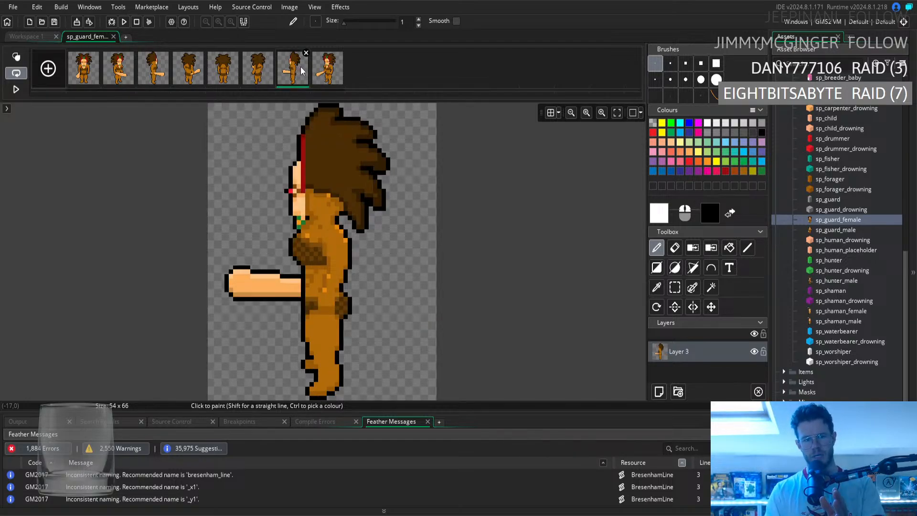
pyautogui.click(114, 37)
# Examine the third and seventh side-facing frames of sp_guard_male in its sprite preview and close it
pyautogui.click(852, 233)
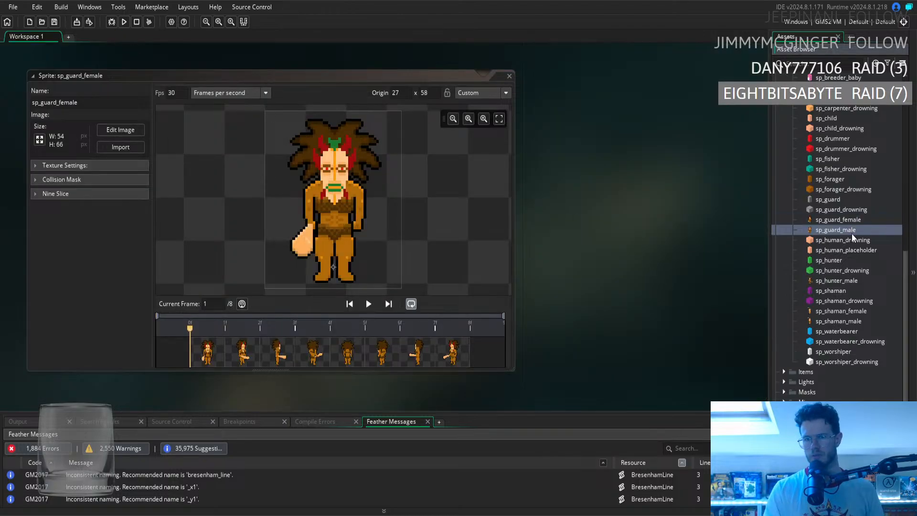
pyautogui.doubleClick(853, 232)
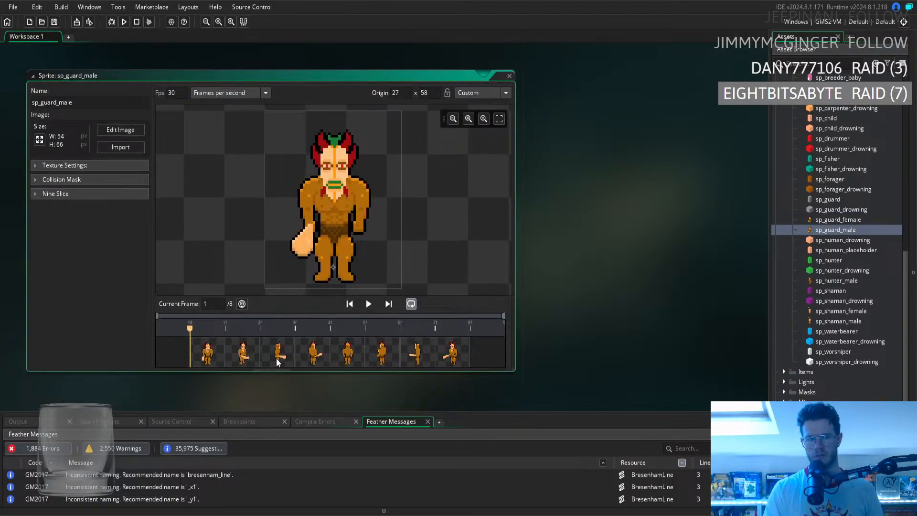
pyautogui.click(282, 364)
pyautogui.click(402, 357)
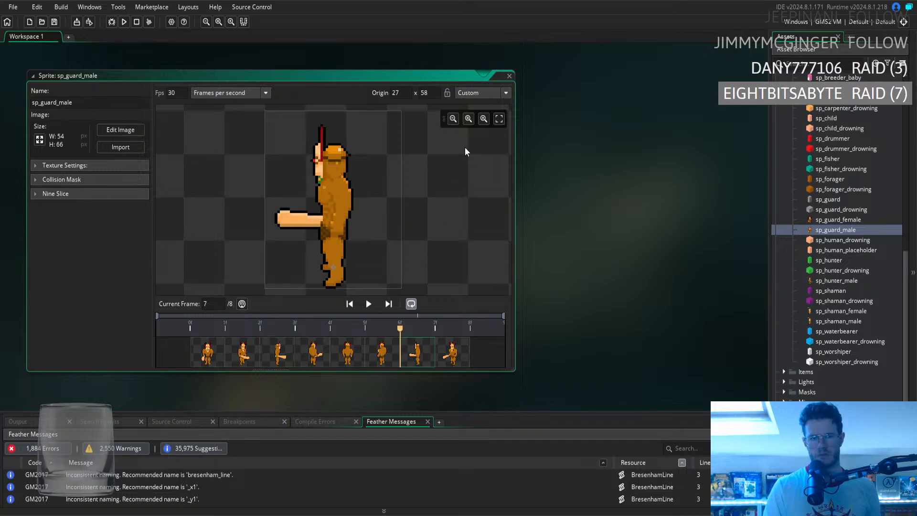
pyautogui.click(509, 74)
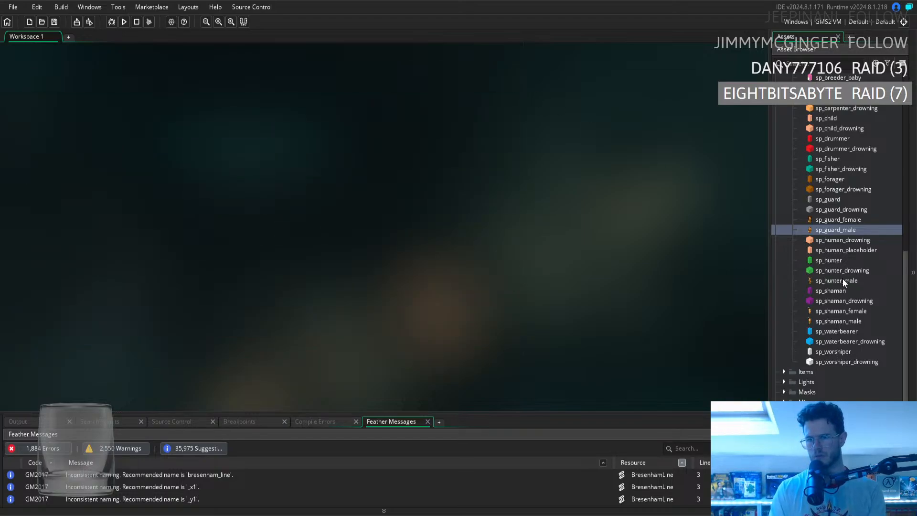
# Examine the third and seventh side-facing frames of sp_shaman_female in its sprite preview
pyautogui.click(846, 282)
pyautogui.doubleClick(844, 312)
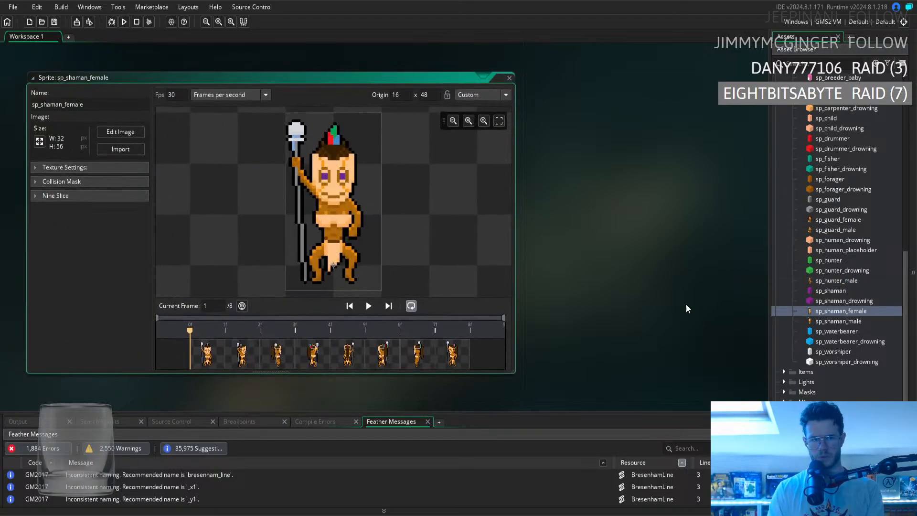
pyautogui.click(290, 368)
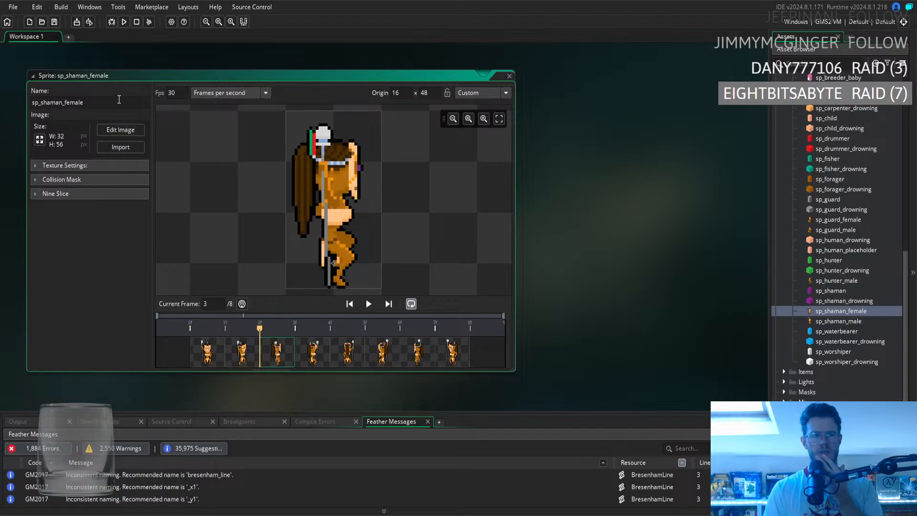
pyautogui.click(412, 364)
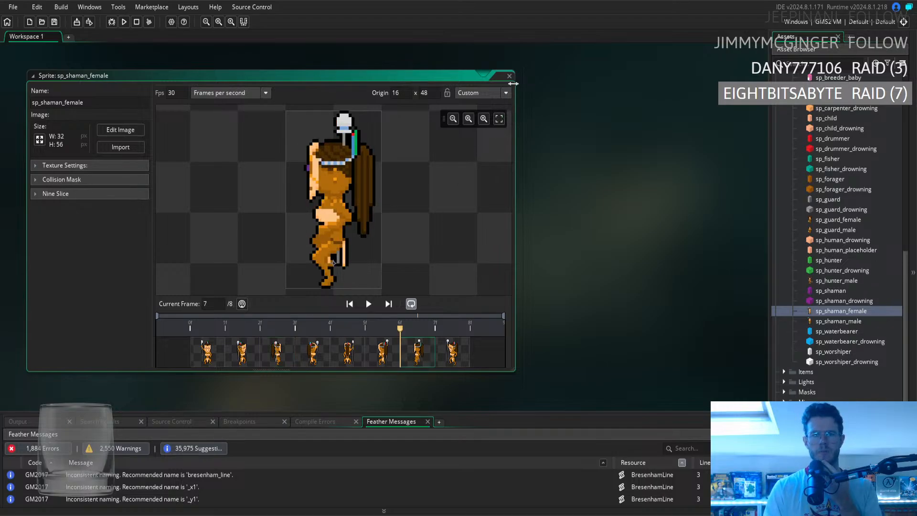
# Examine the third and sixth frames of sp_shaman_male in its sprite preview and close it
pyautogui.doubleClick(866, 322)
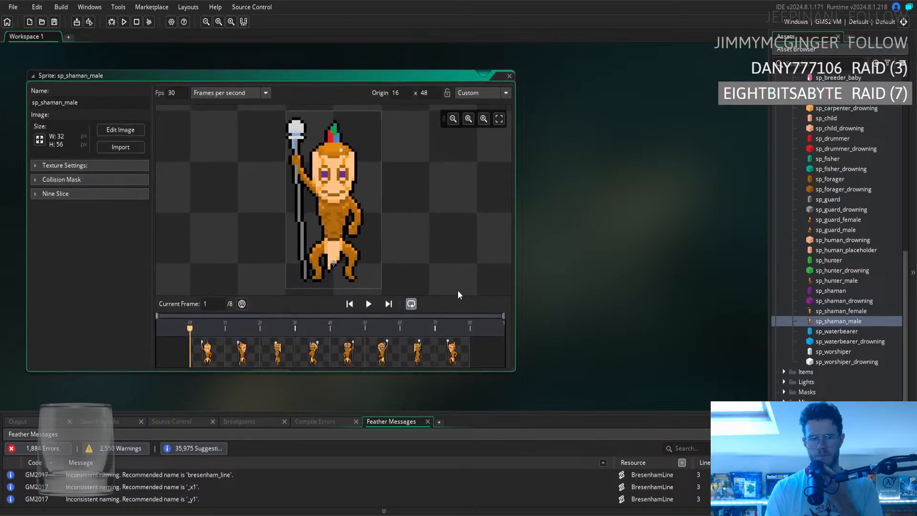
pyautogui.click(281, 366)
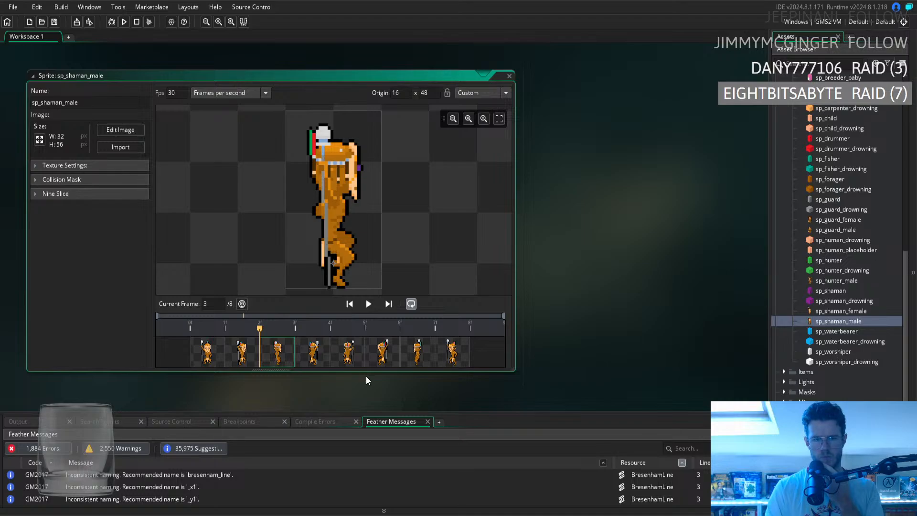
pyautogui.click(383, 353)
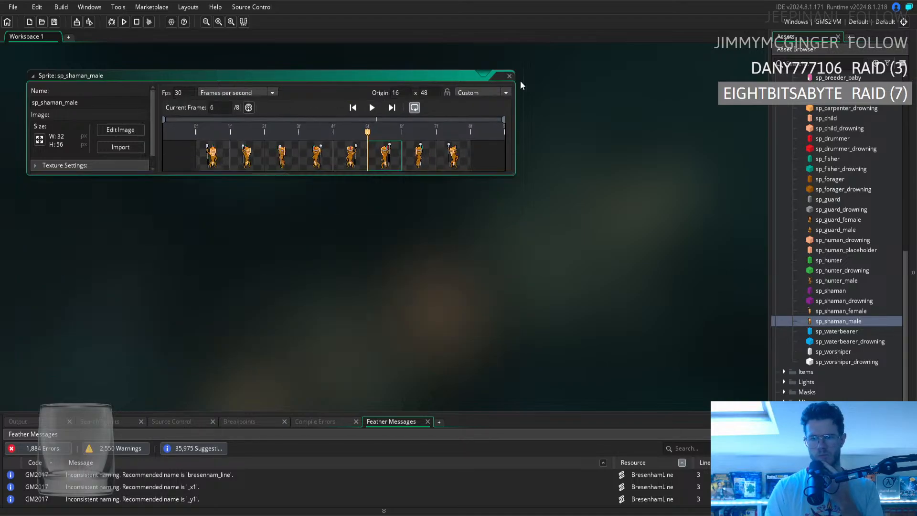
pyautogui.click(510, 76)
# Reopen sp_hunter_male in the image editor at its third frame
pyautogui.scroll(3, 884, 224)
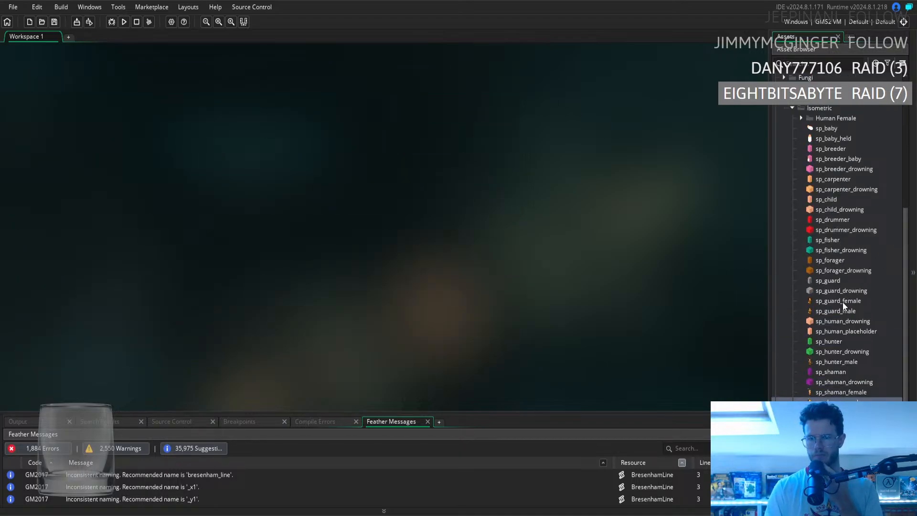
pyautogui.doubleClick(837, 362)
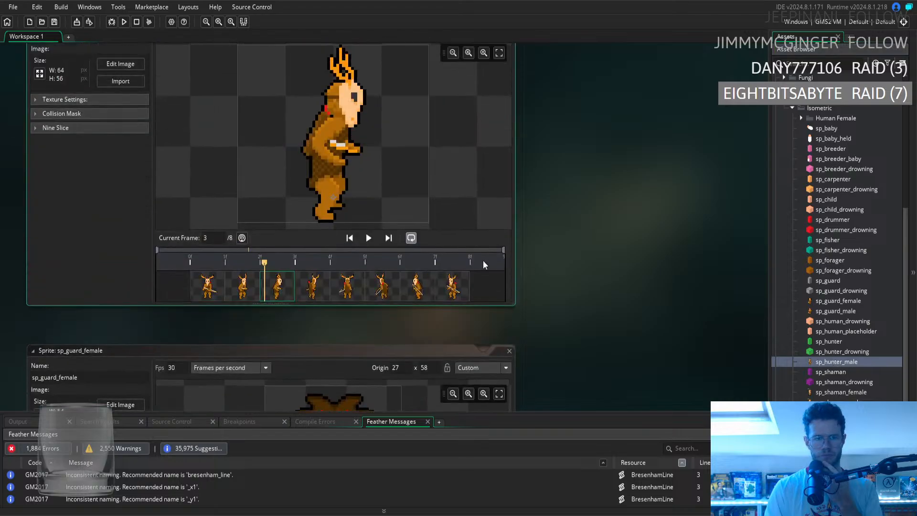
pyautogui.click(120, 125)
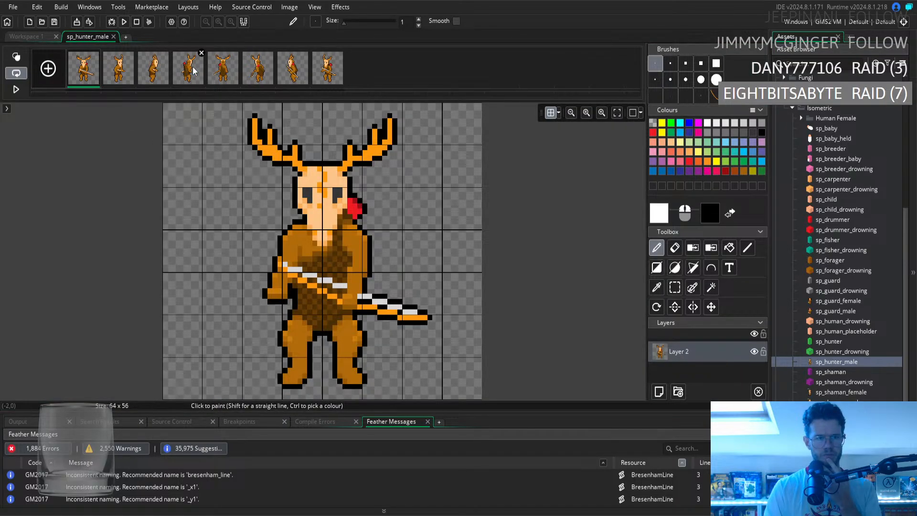
pyautogui.click(164, 54)
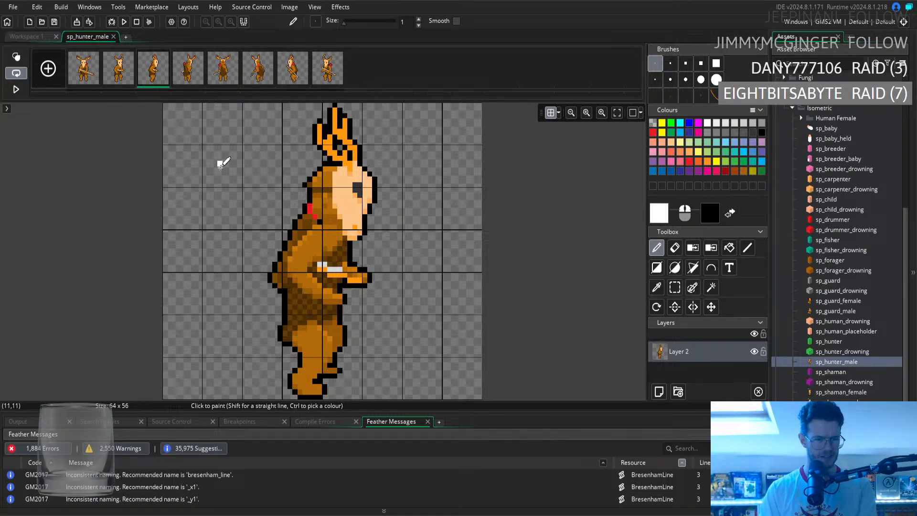
# Select the protruding black outline segment at the rear coat hem of the third frame and shift it about one pixel inward
pyautogui.click(675, 287)
pyautogui.moveTo(274, 326); pyautogui.dragTo(275, 344)
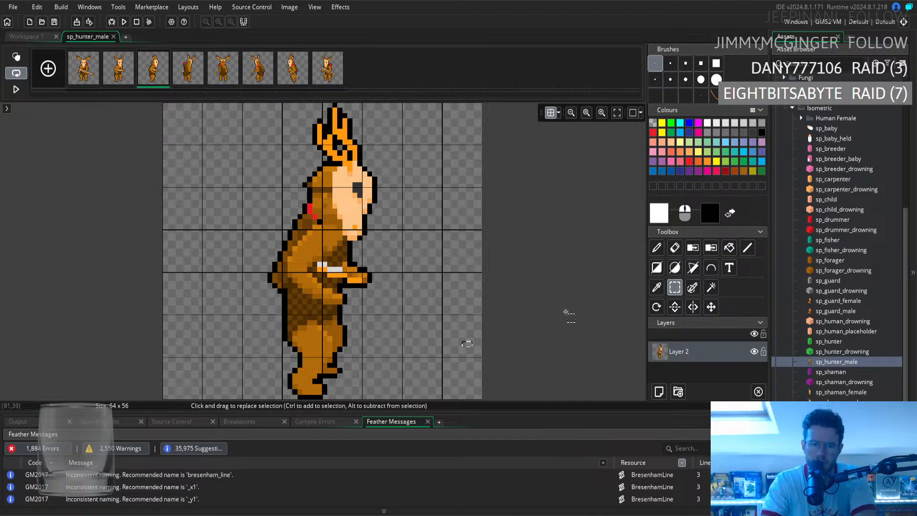
pyautogui.click(674, 249)
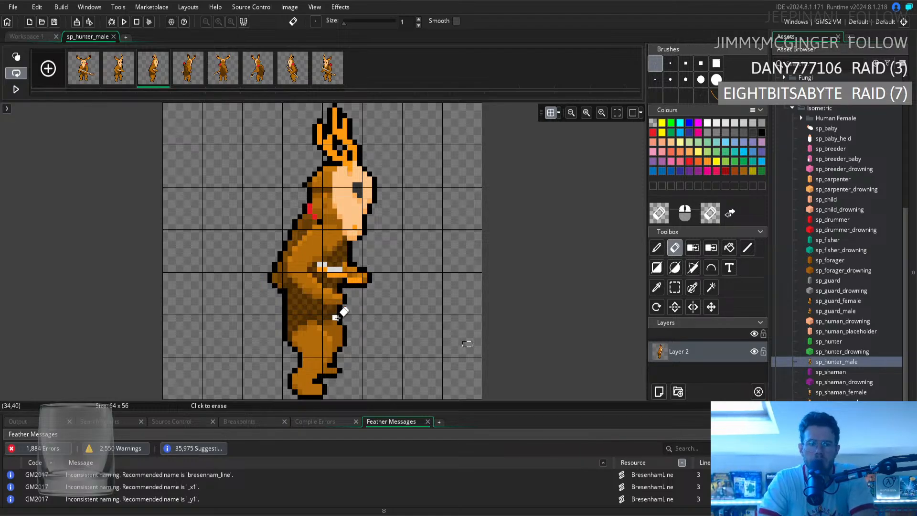
# Sample the medium brown near the front of the third frame's coat and leg for drawing with the Pencil tool
pyautogui.click(657, 287)
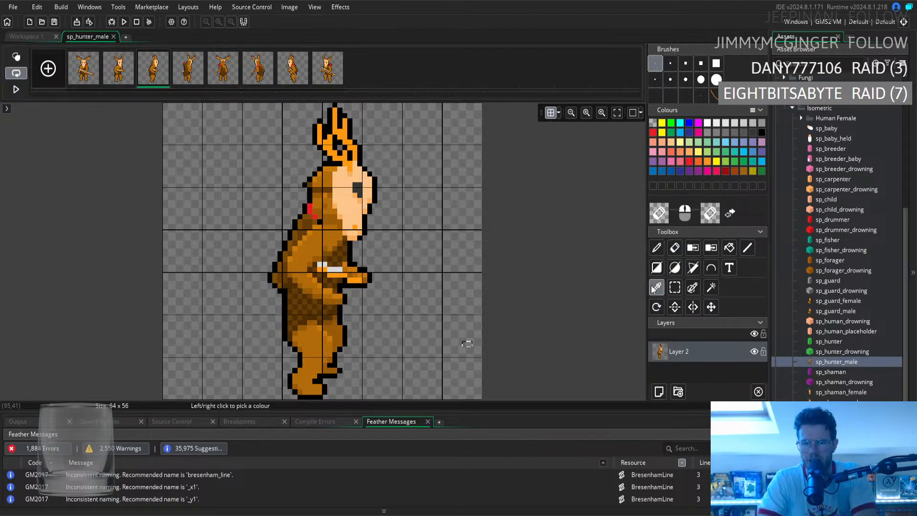
pyautogui.click(347, 320)
pyautogui.click(655, 249)
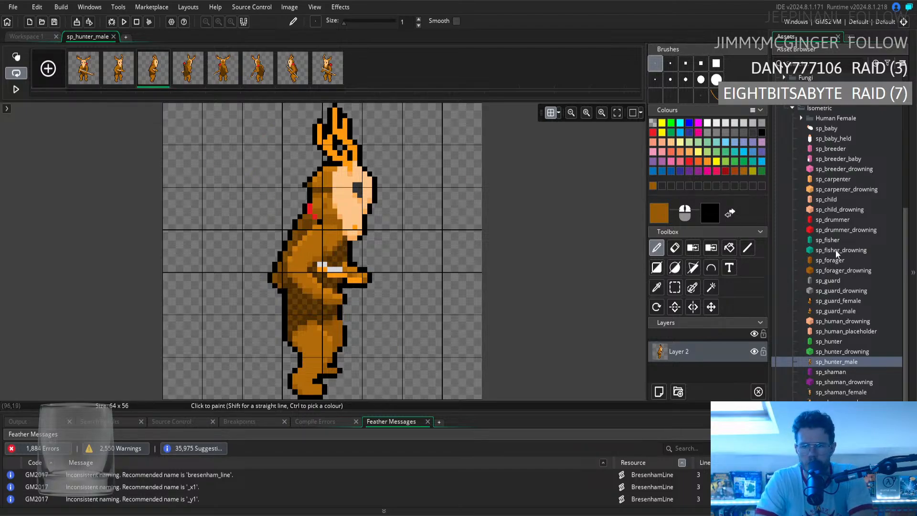
# Check the third frame of sp_shaman_male as a side-view reference and return to the sp_hunter_male image
pyautogui.doubleClick(837, 402)
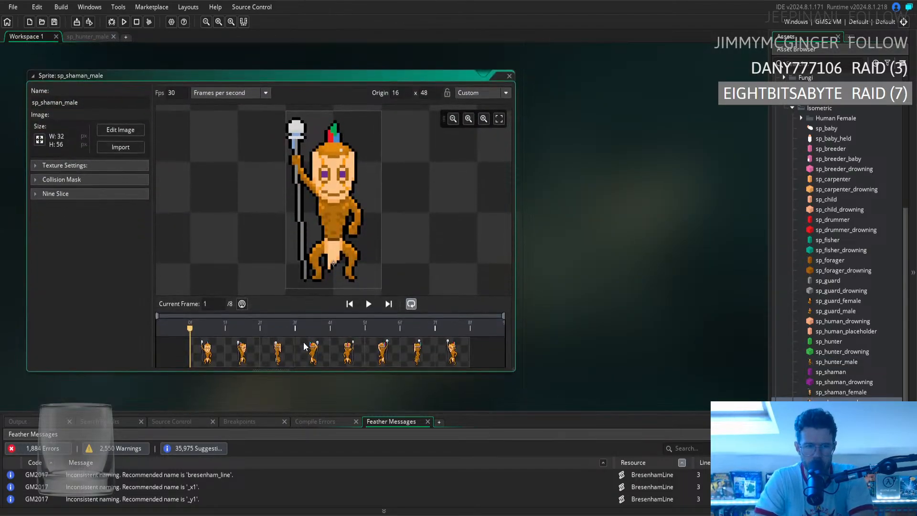
pyautogui.click(274, 364)
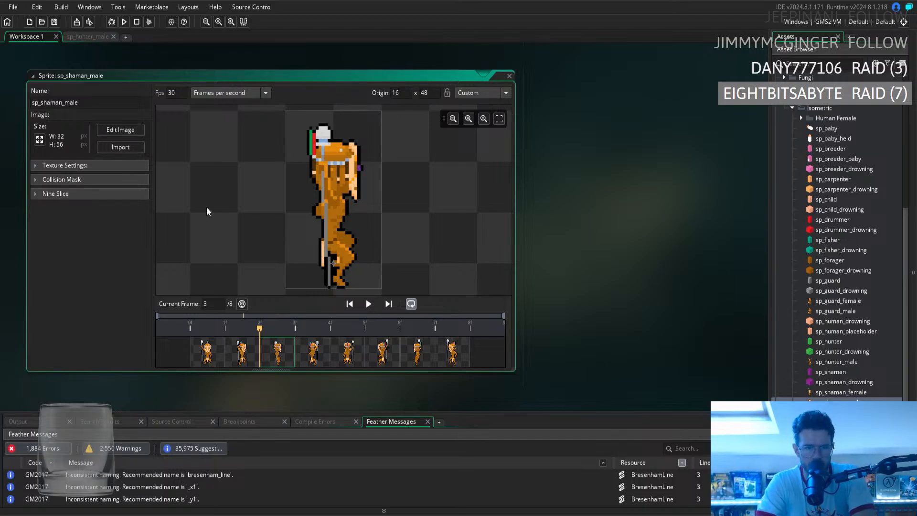
pyautogui.click(87, 37)
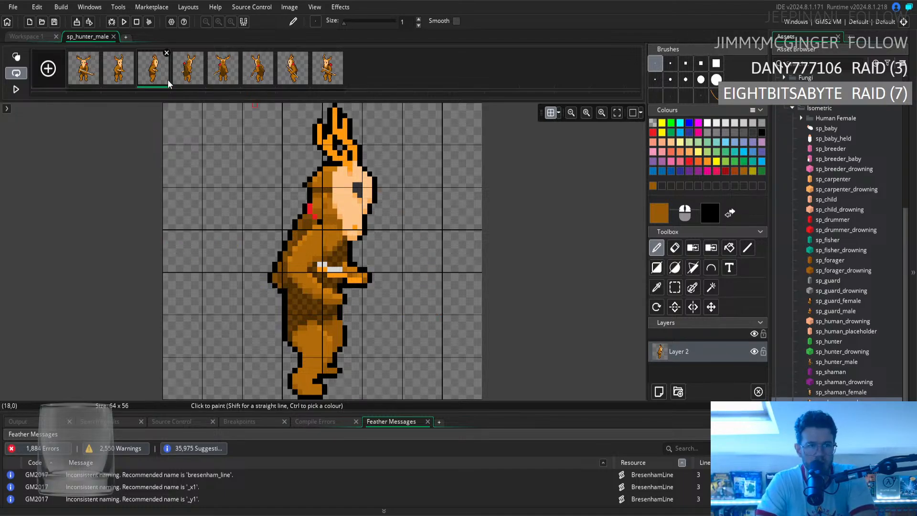
# Cut the side-facing third frame and paste it back into the sprite as the fourth frame
pyautogui.press('Delete')
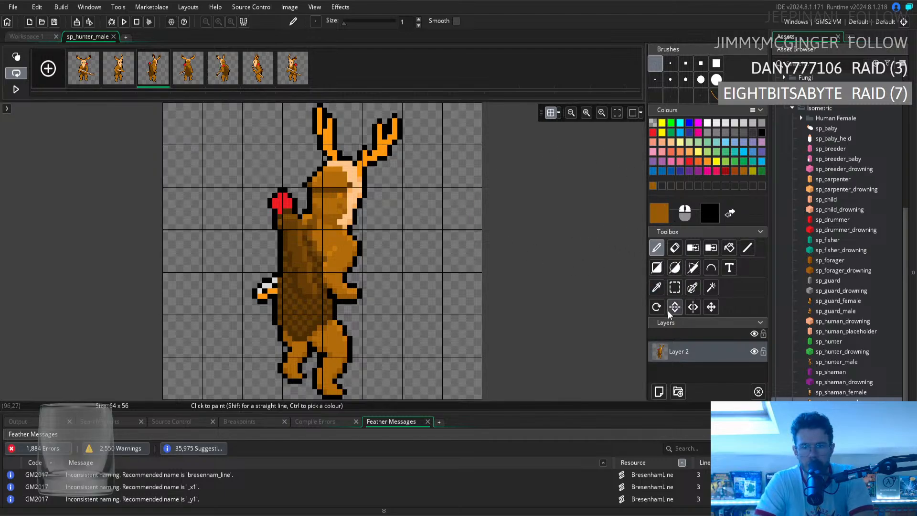
pyautogui.click(711, 308)
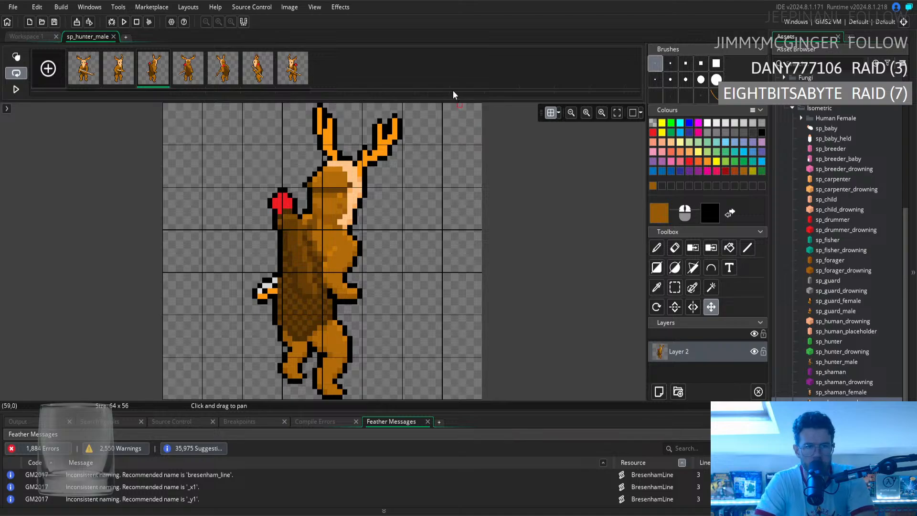
pyautogui.hotkey('ctrl', 'v')
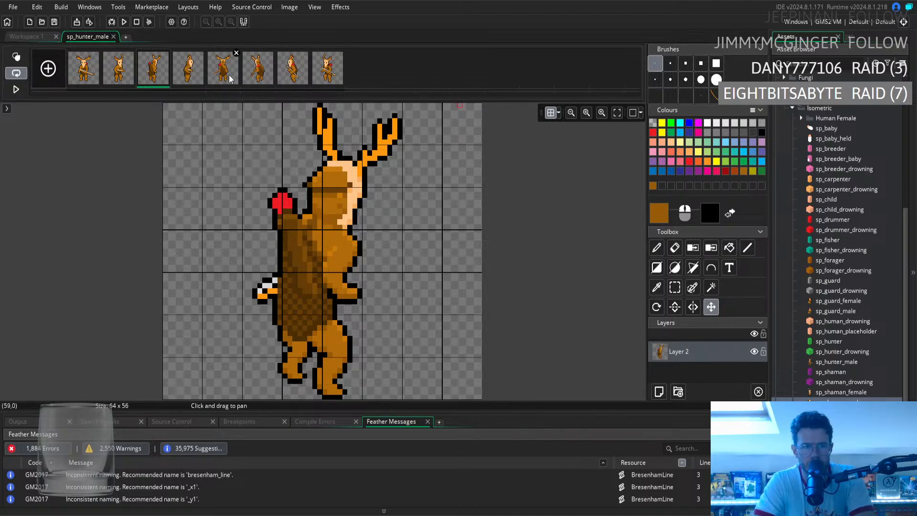
# Compare the first four frames and move the pasted side-facing frame back to third position
pyautogui.click(90, 70)
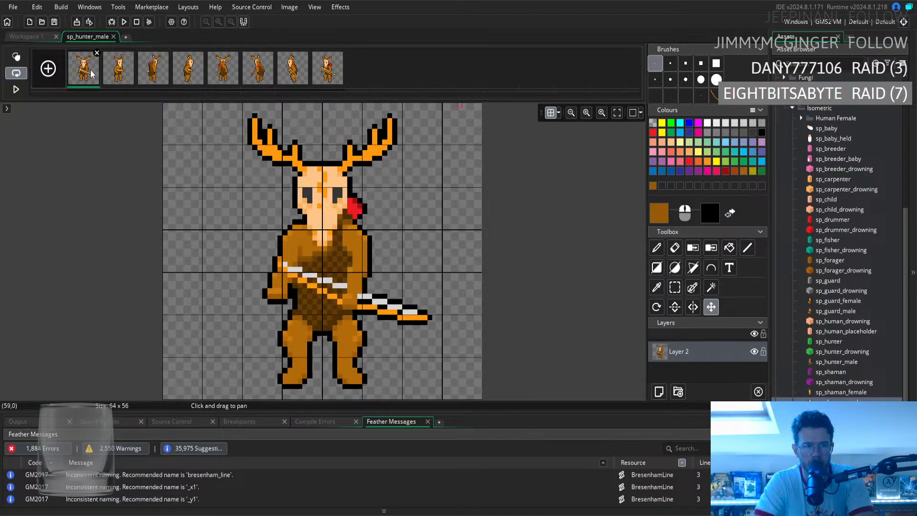
pyautogui.click(115, 77)
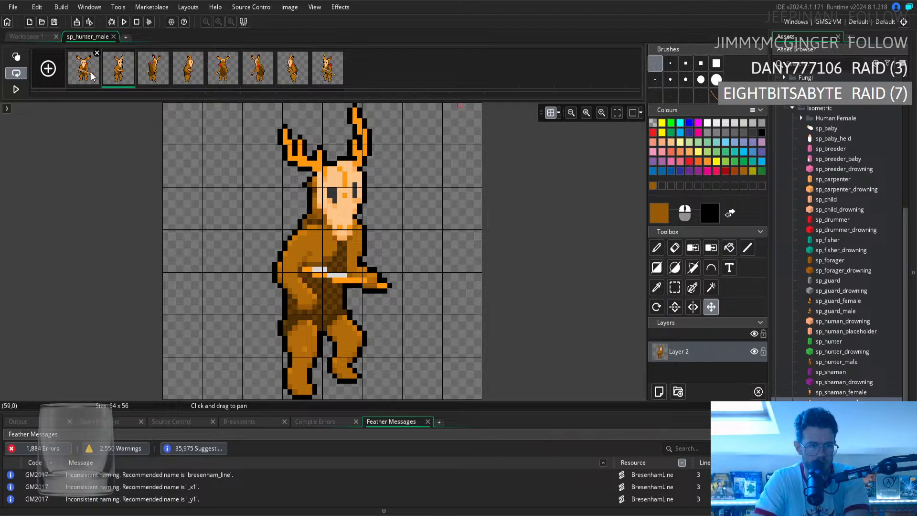
pyautogui.press('Right')
pyautogui.press('Right')
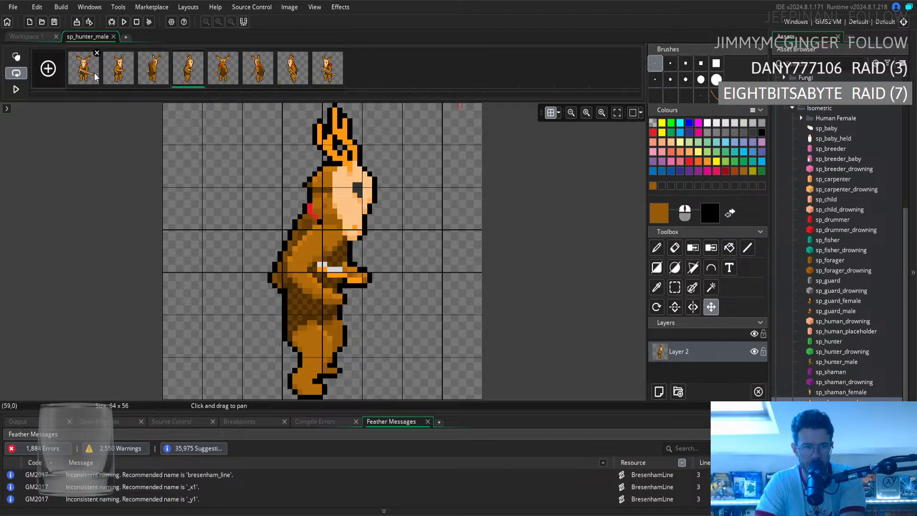
pyautogui.click(151, 77)
pyautogui.click(188, 76)
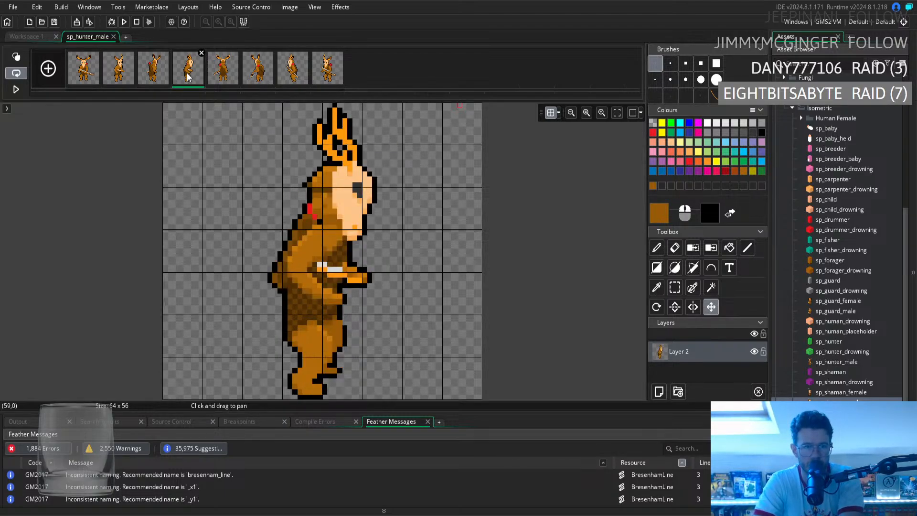
pyautogui.moveTo(188, 76); pyautogui.dragTo(146, 75)
# Step through all eight frames from first to last to check the order and flow of the rotation
pyautogui.click(86, 78)
pyautogui.press('Right')
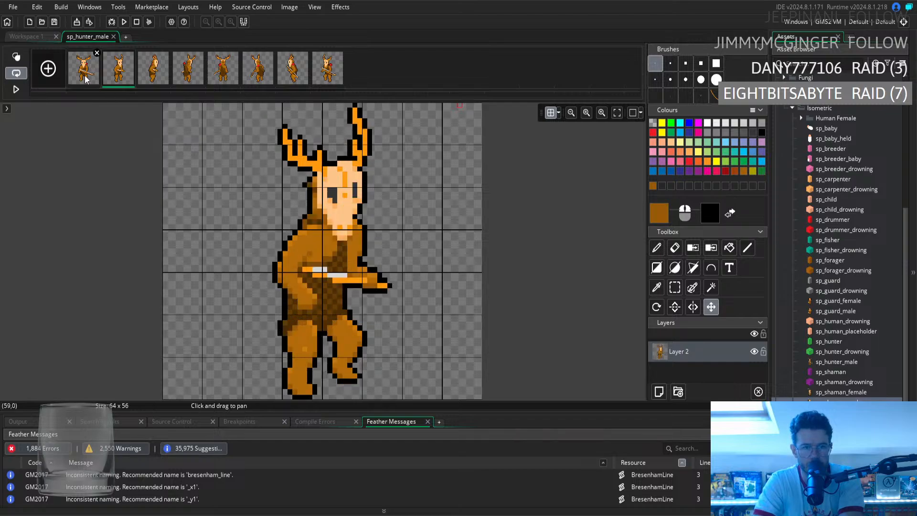
pyautogui.press('Right')
pyautogui.press('Right')
pyautogui.press('Right')
pyautogui.press('Right')
pyautogui.press('Right')
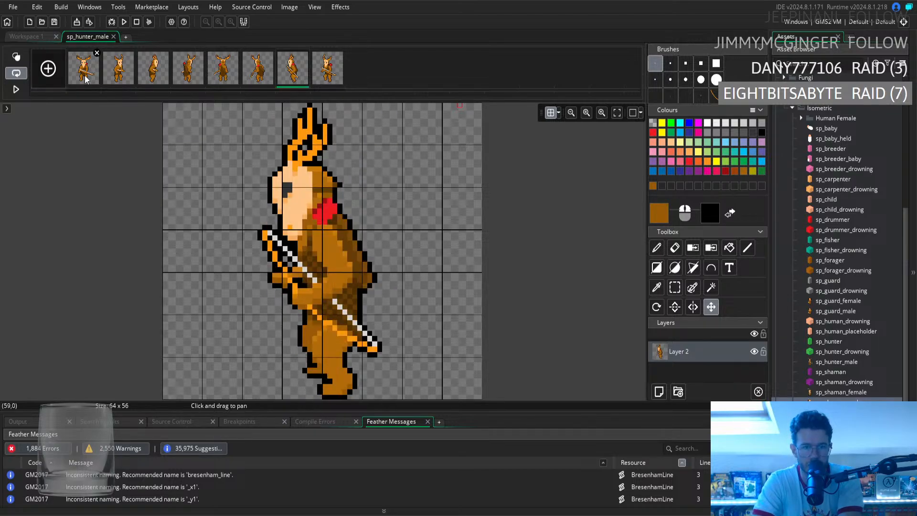
pyautogui.press('Right')
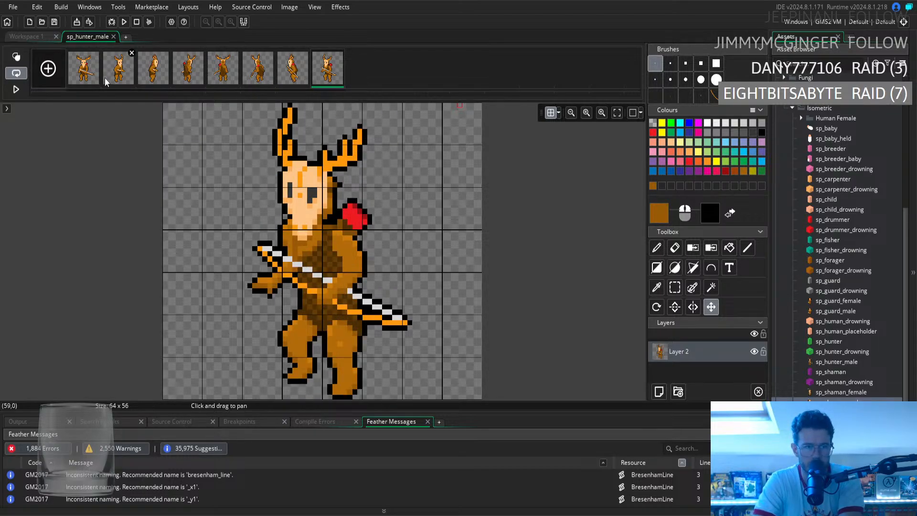
# Sample the black outline at the front of the third frame's coat as the Pencil colour
pyautogui.click(150, 76)
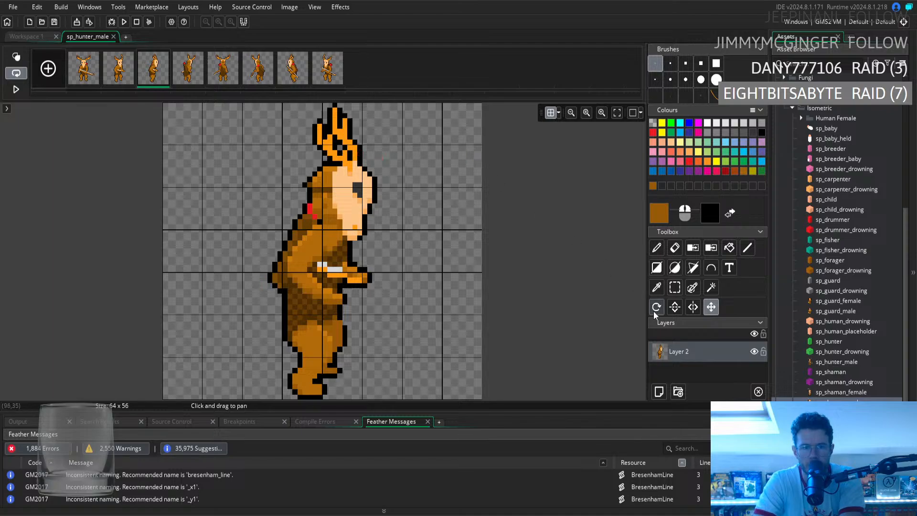
pyautogui.click(658, 288)
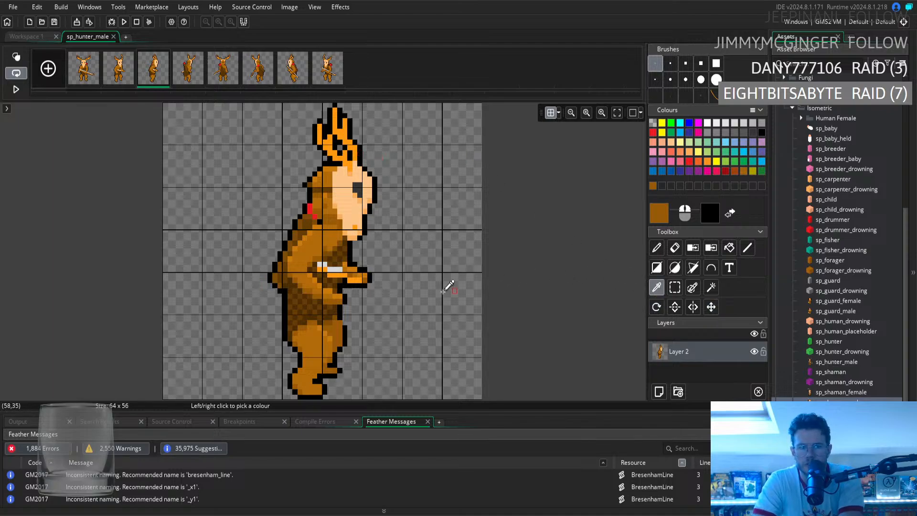
pyautogui.click(341, 313)
pyautogui.press('d')
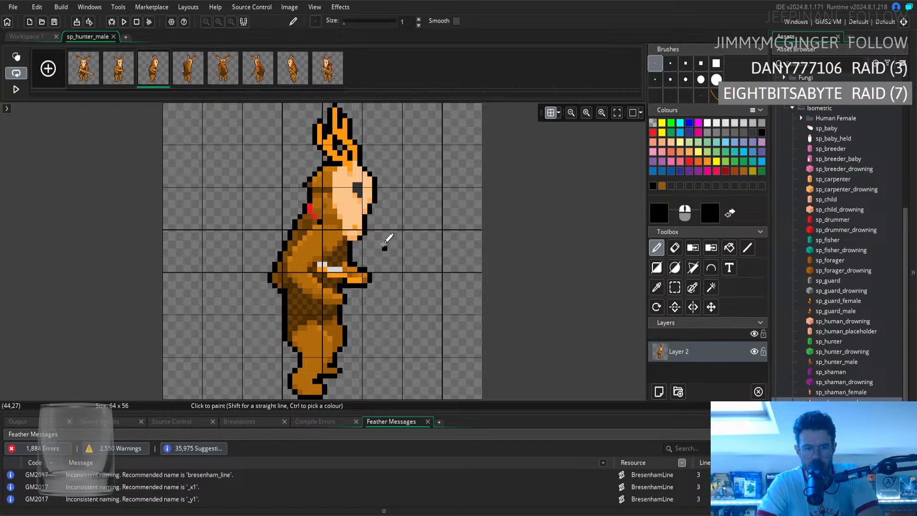
# Compare the sixth and seventh frames and stay on the seventh frame
pyautogui.click(263, 77)
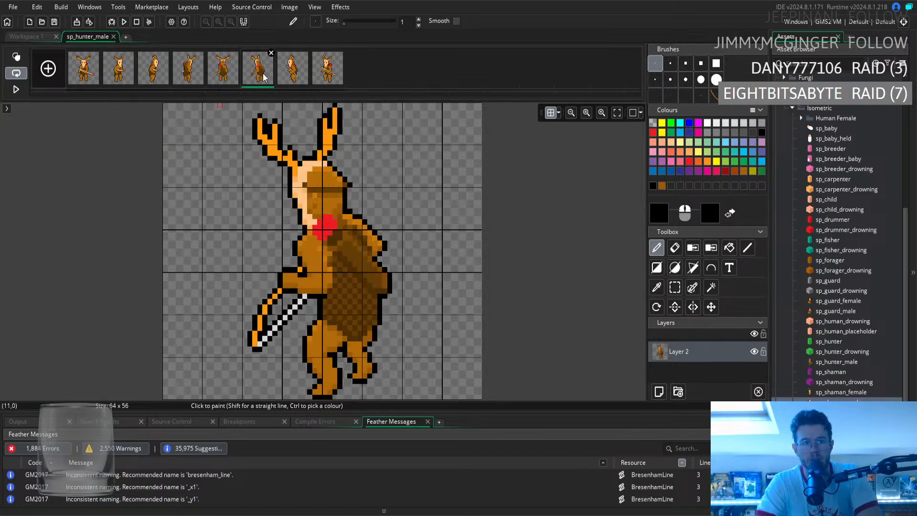
pyautogui.click(293, 76)
pyautogui.click(260, 76)
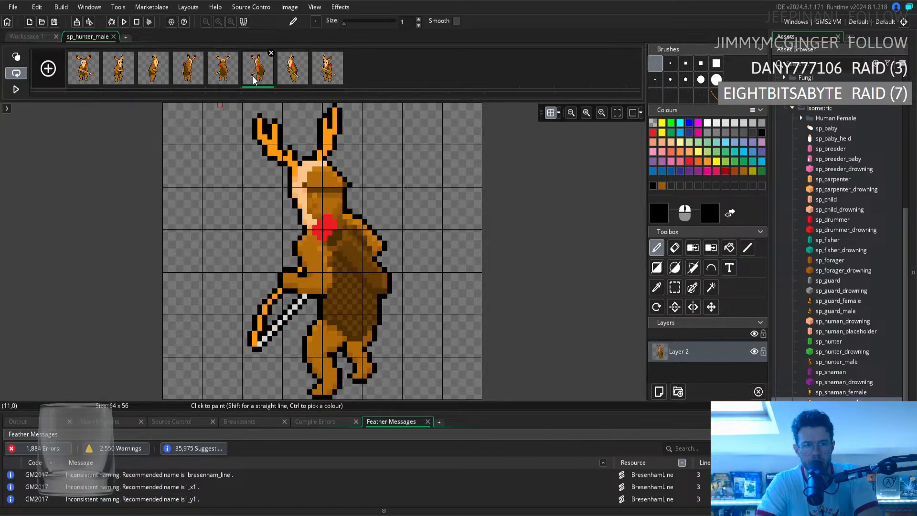
pyautogui.click(291, 76)
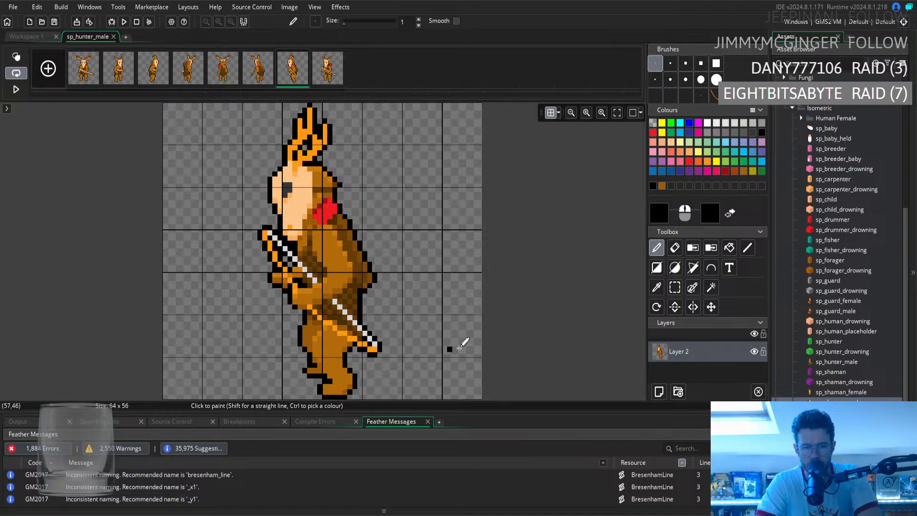
pyautogui.click(656, 287)
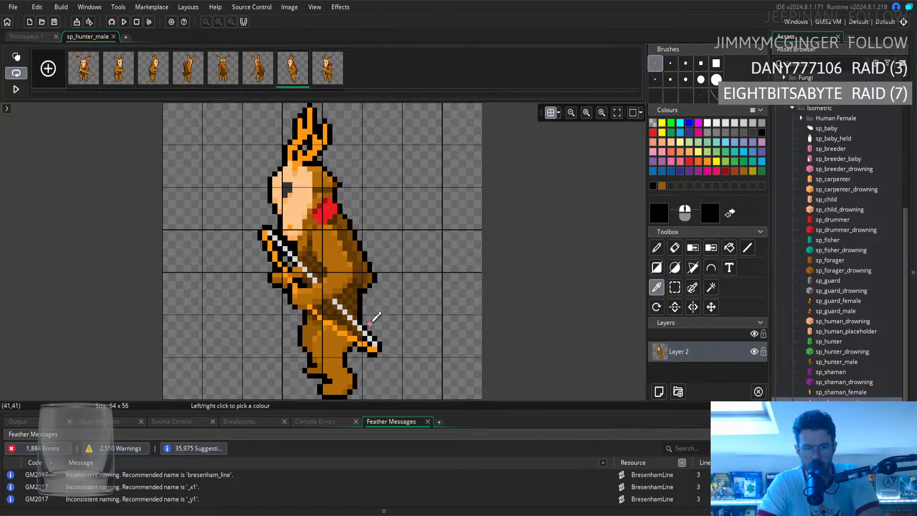
pyautogui.click(657, 247)
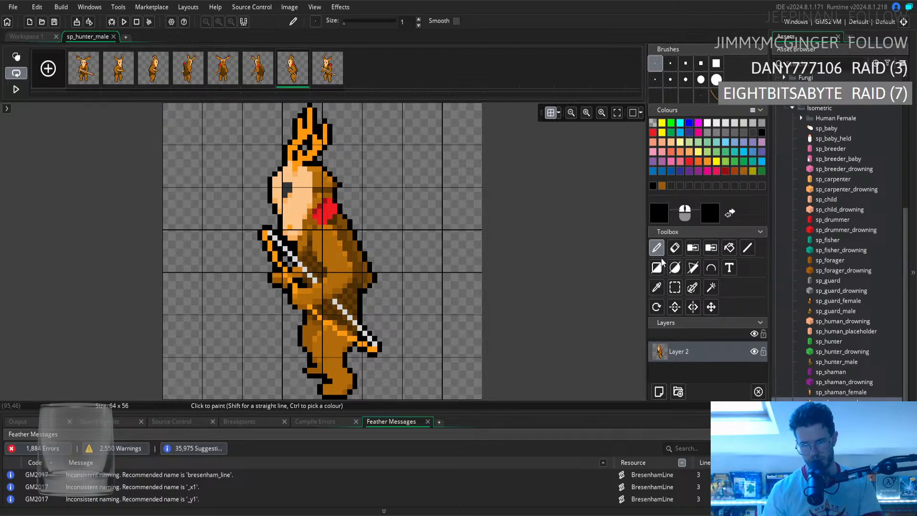
pyautogui.press('e')
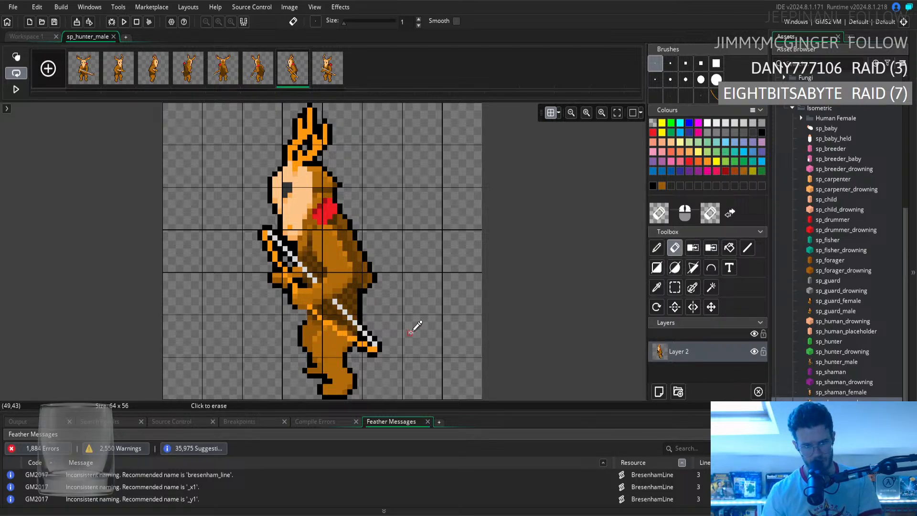
pyautogui.click(656, 287)
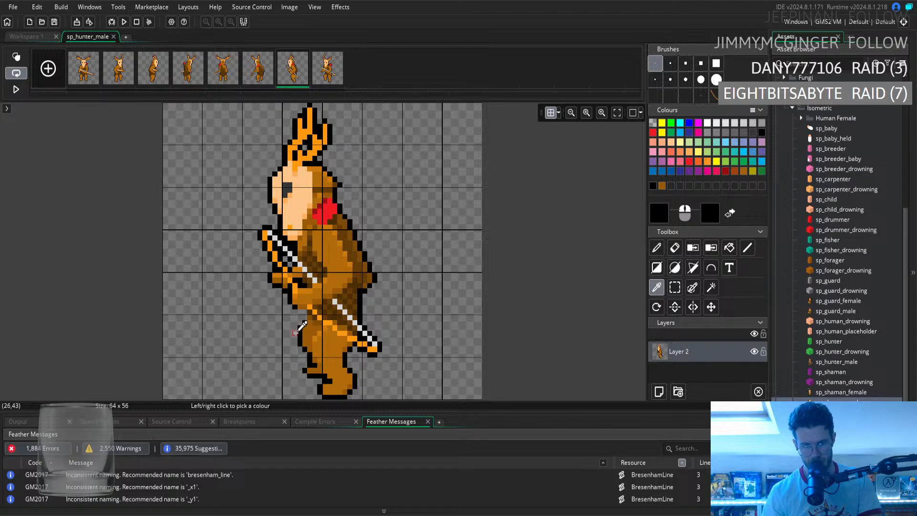
pyautogui.click(659, 250)
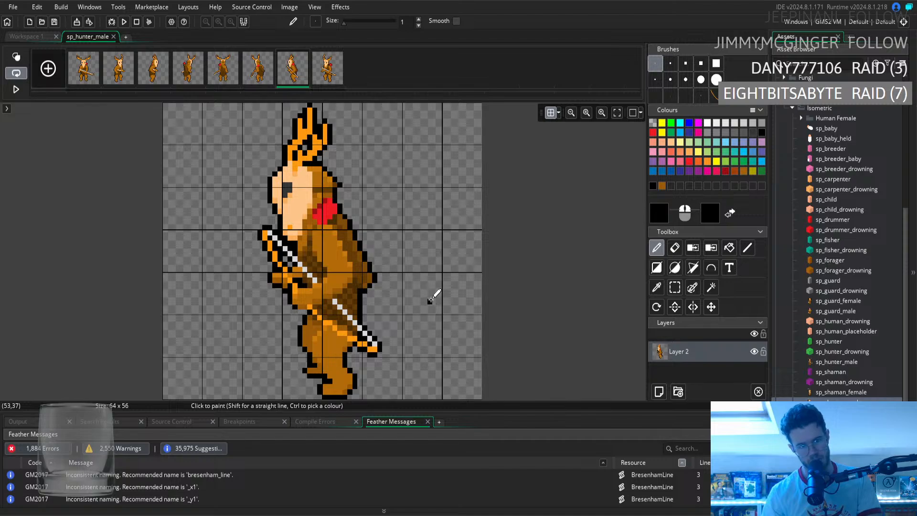
# Select the front thigh edge and protruding foot edge of the third frame and shift them about one pixel inward
pyautogui.click(159, 76)
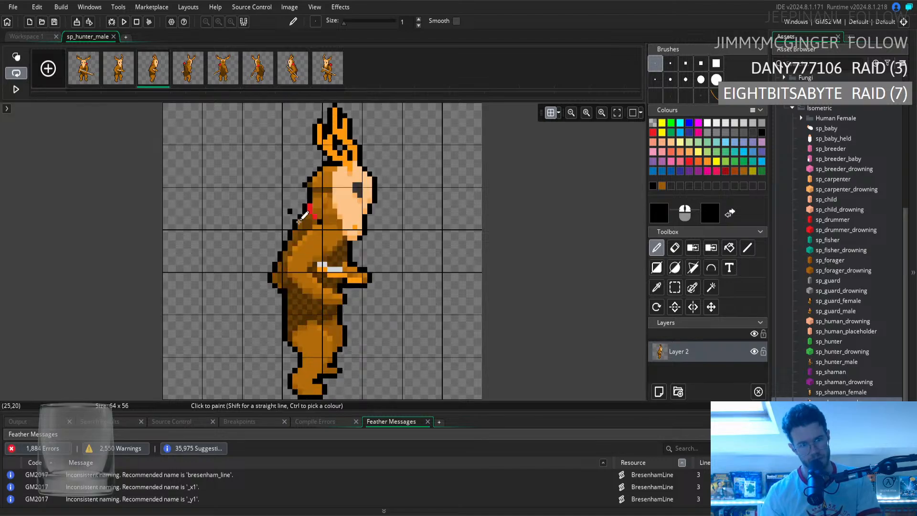
pyautogui.click(675, 248)
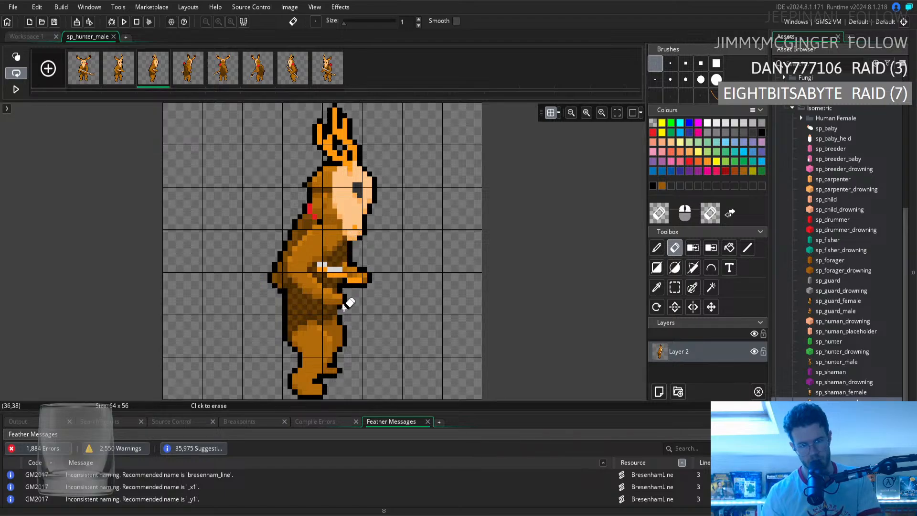
pyautogui.click(657, 287)
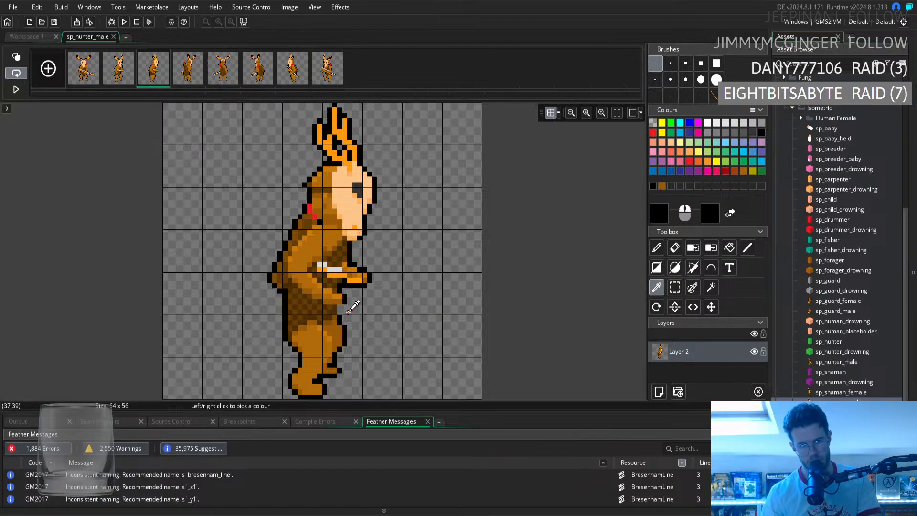
pyautogui.click(657, 249)
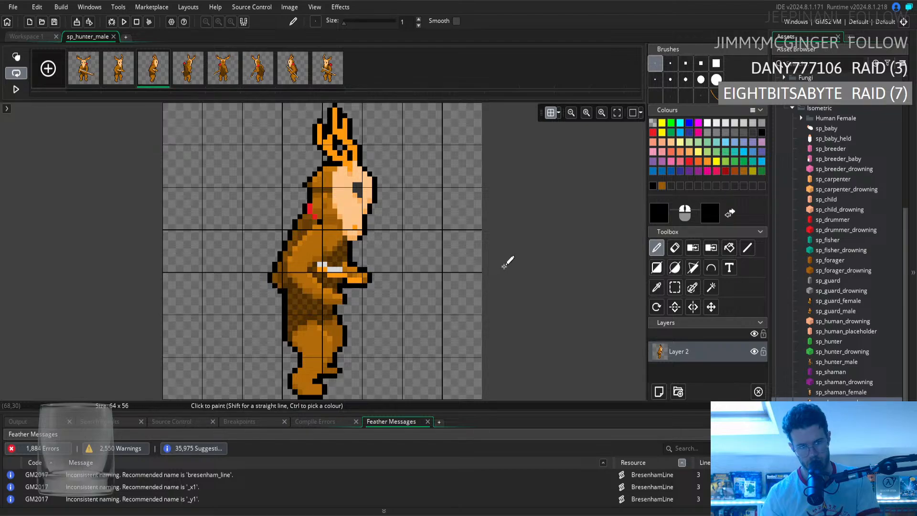
pyautogui.click(675, 287)
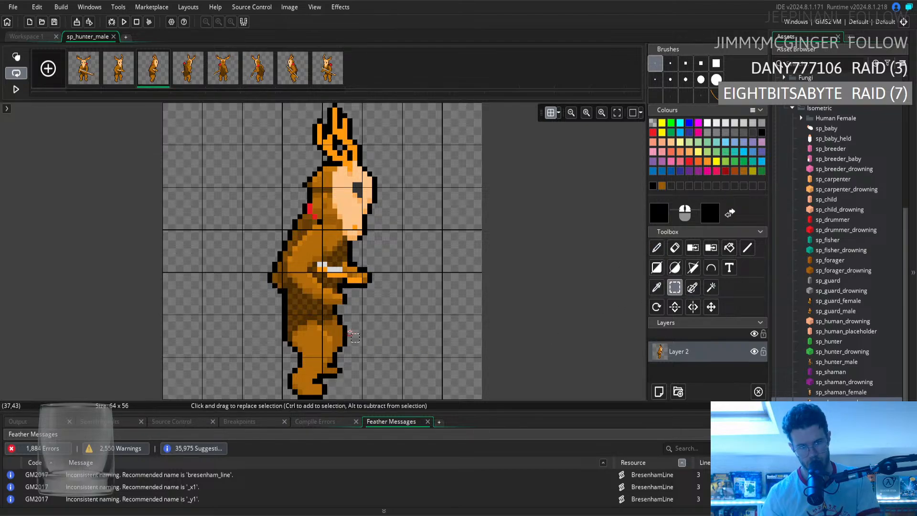
pyautogui.moveTo(336, 320)
pyautogui.mouseDown()
pyautogui.moveTo(344, 340)
pyautogui.moveTo(333, 340)
pyautogui.moveTo(343, 332)
pyautogui.mouseUp()
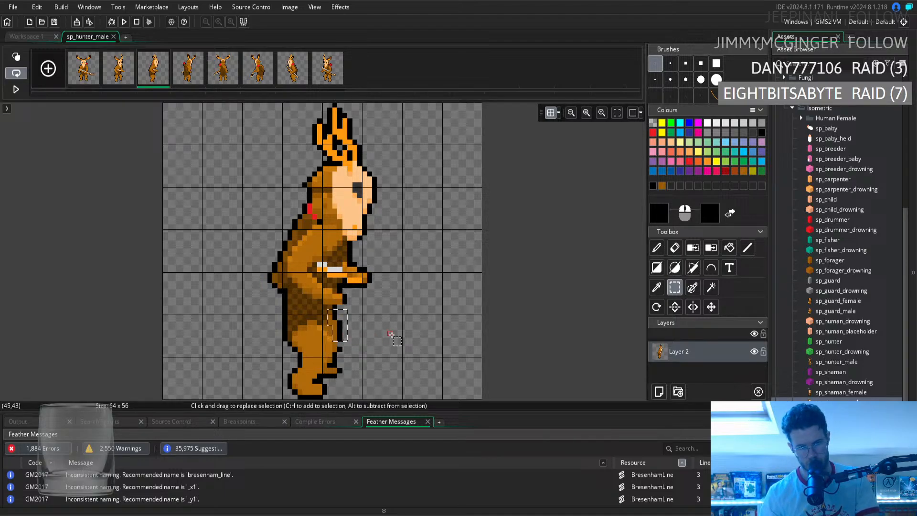
pyautogui.click(341, 335)
pyautogui.moveTo(333, 315); pyautogui.dragTo(353, 347)
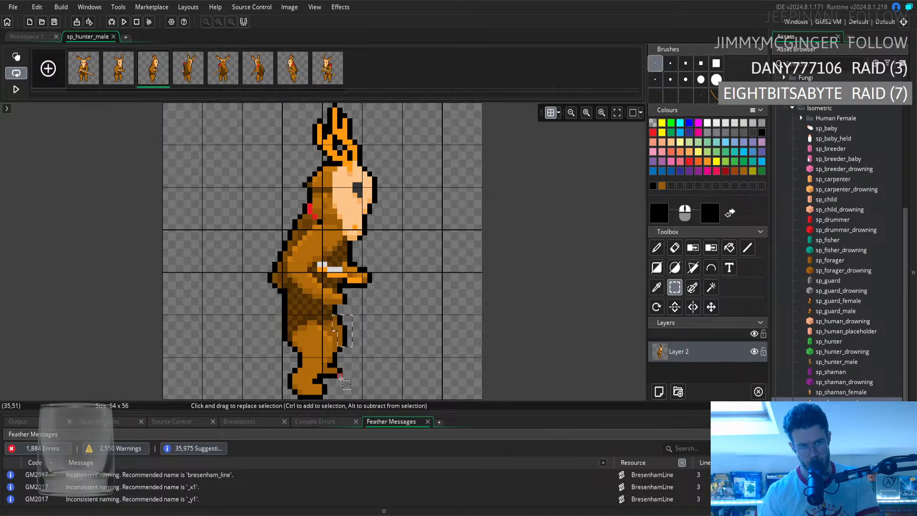
pyautogui.moveTo(341, 379); pyautogui.dragTo(337, 338)
pyautogui.click(408, 334)
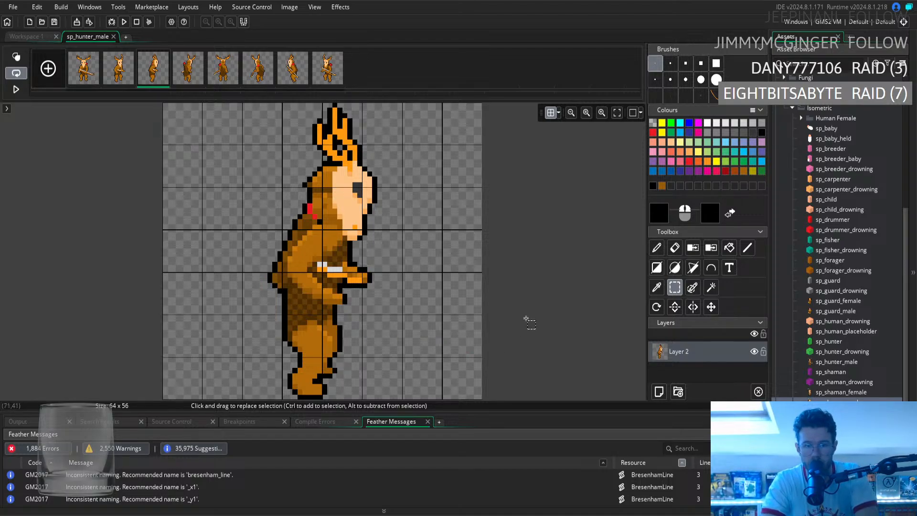
# Alternately sample the medium brown and black outline of the third frame's thigh, leaving medium brown as the Pencil colour
pyautogui.click(657, 288)
pyautogui.click(334, 327)
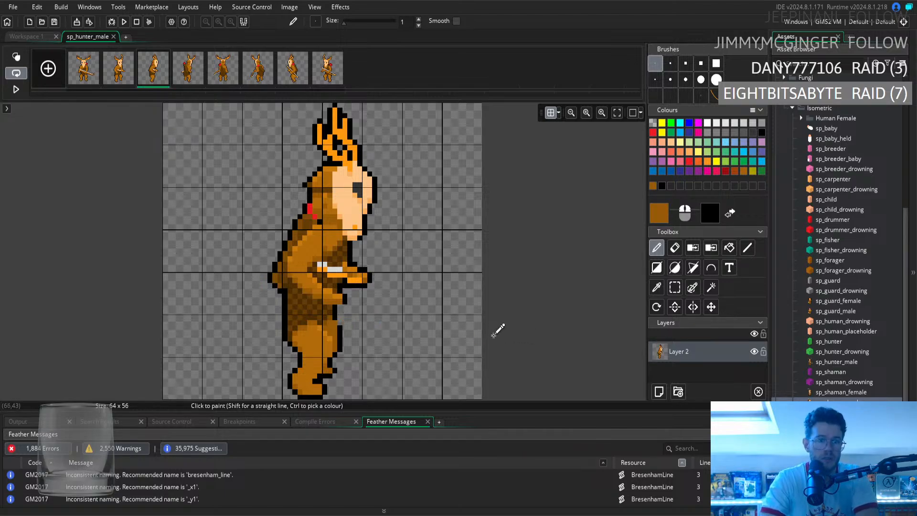
pyautogui.click(657, 287)
pyautogui.click(339, 329)
pyautogui.click(657, 247)
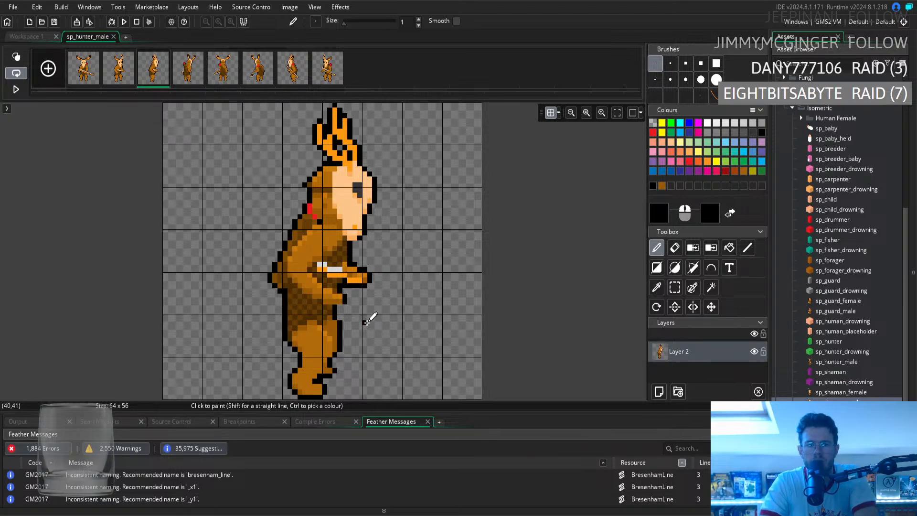
pyautogui.click(656, 288)
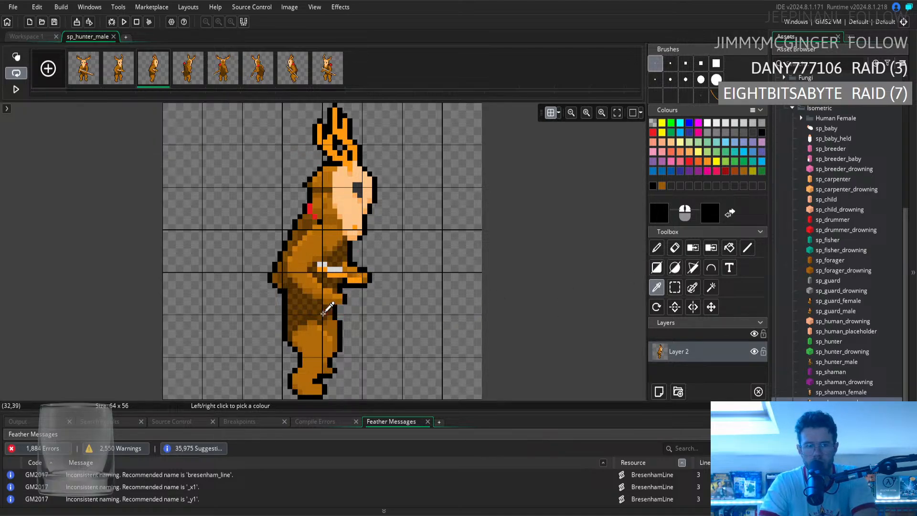
pyautogui.click(330, 330)
pyautogui.click(656, 248)
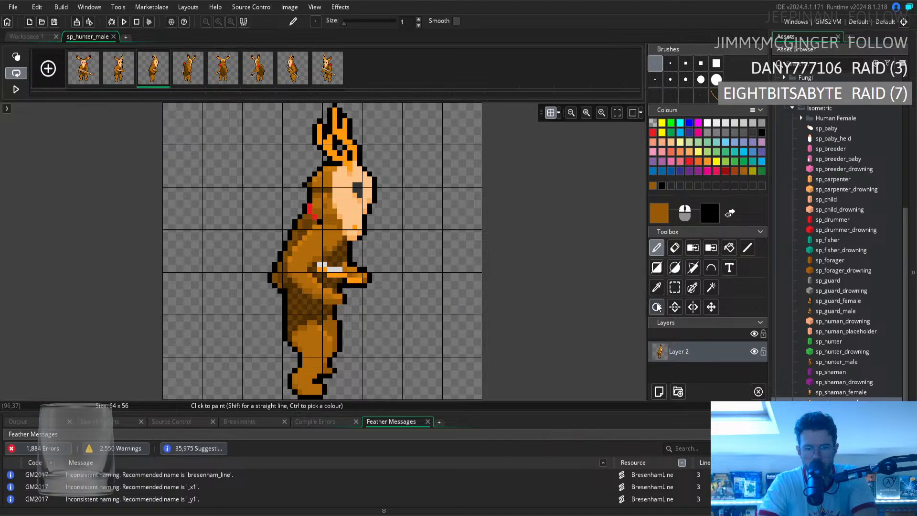
# Sample the darker brown of the third frame as the Pencil colour, checking the seventh frame for comparison
pyautogui.click(656, 287)
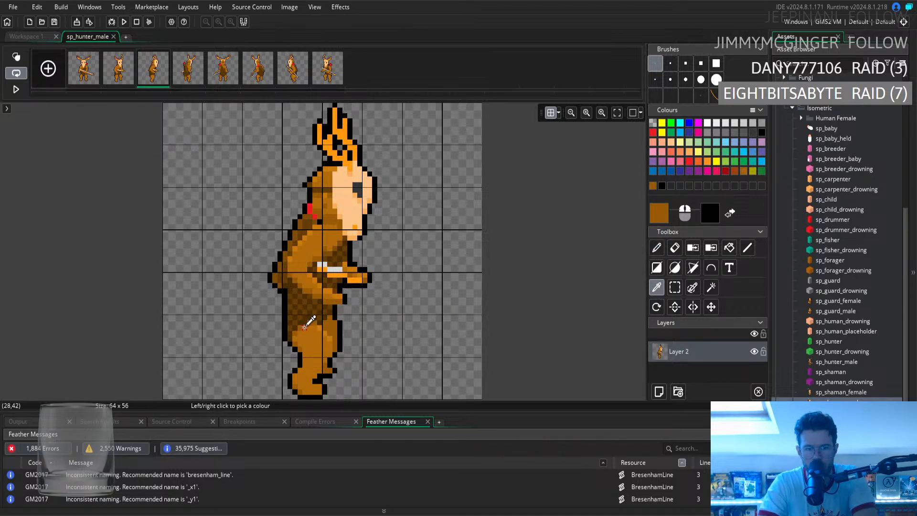
pyautogui.click(289, 68)
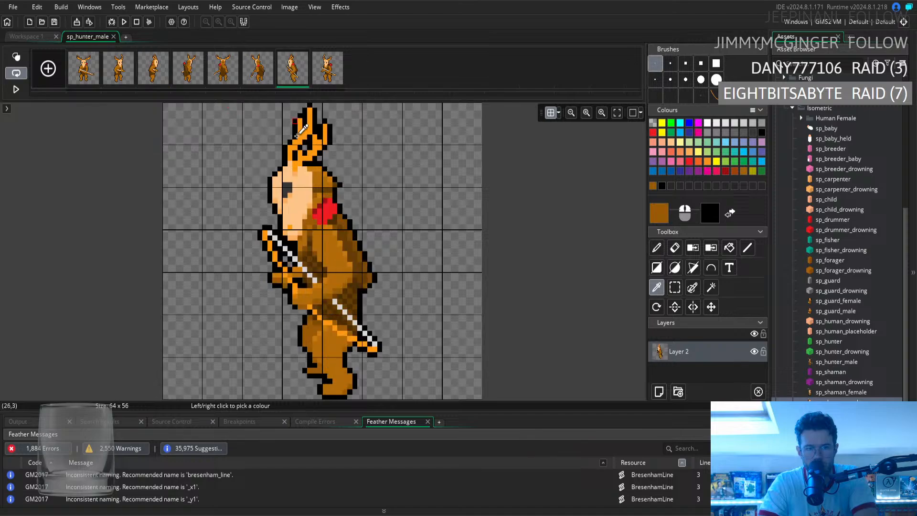
pyautogui.click(153, 68)
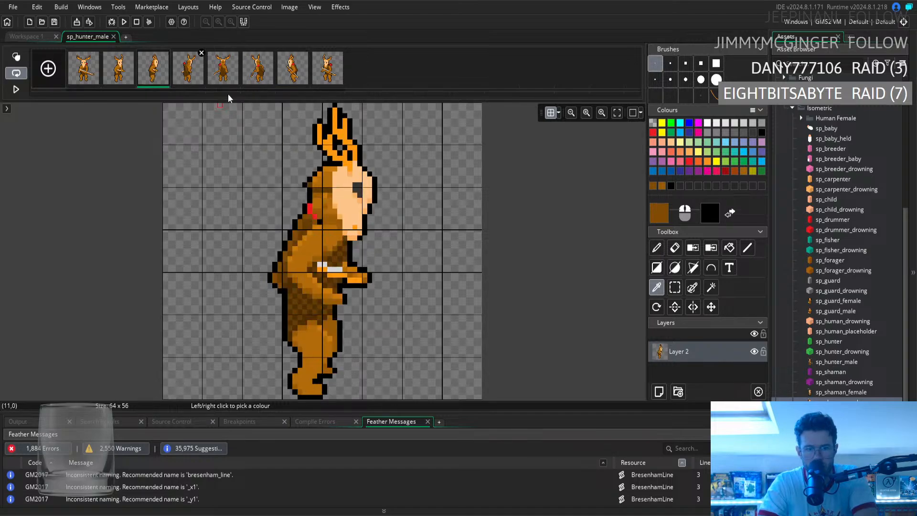
pyautogui.press('p')
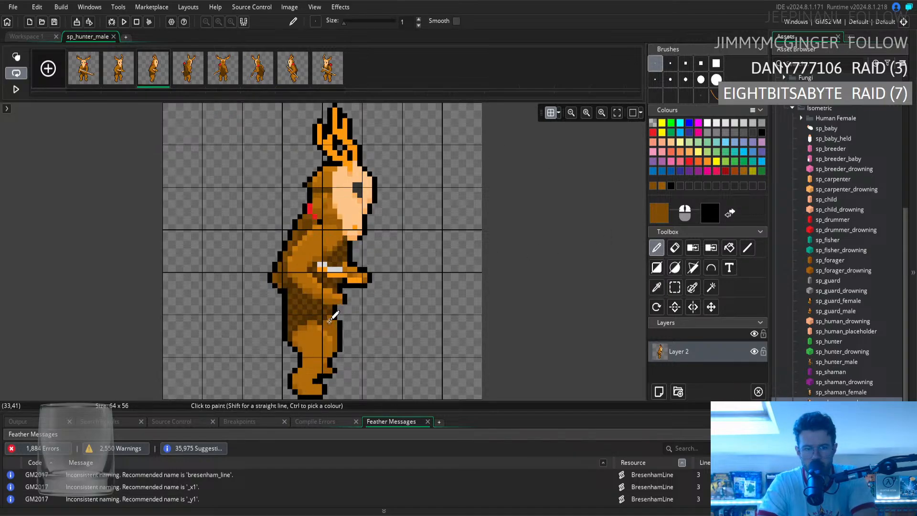
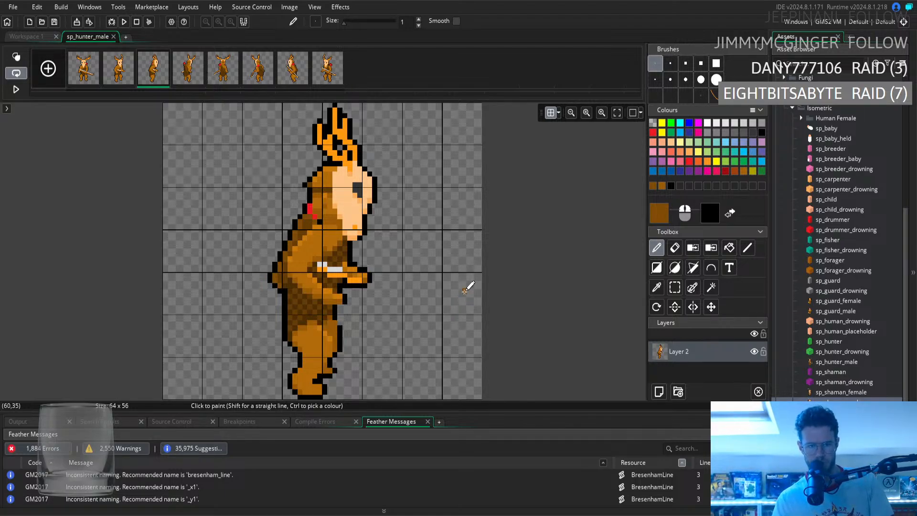
# Sample the black outline at the front of the third frame's thigh as the Pencil colour
pyautogui.click(663, 287)
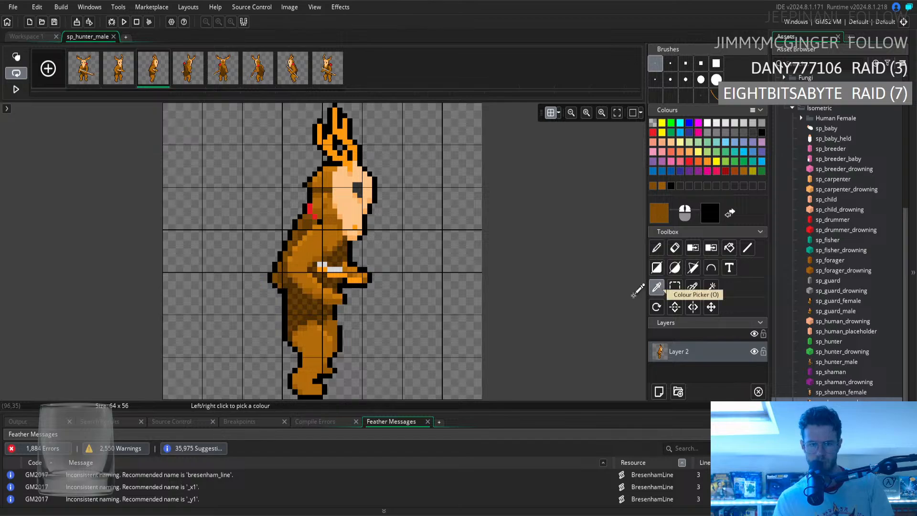
pyautogui.click(339, 320)
pyautogui.click(657, 249)
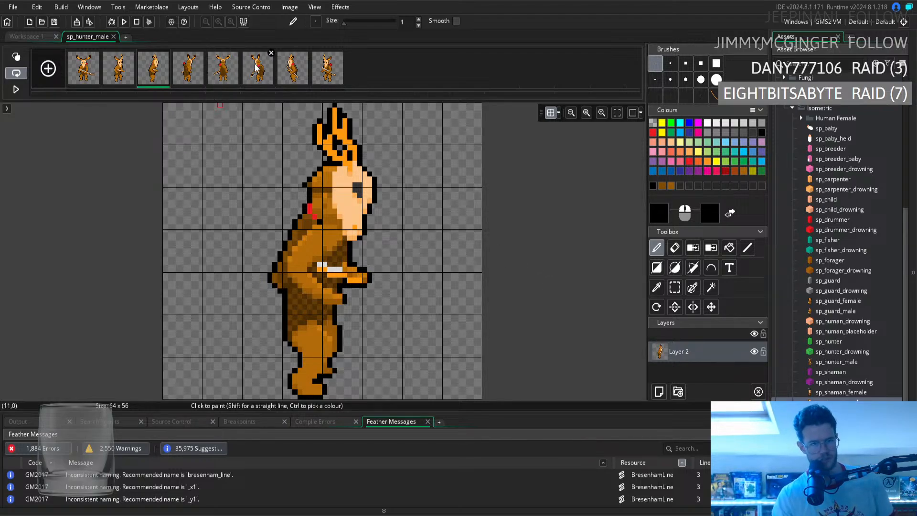
# Compare the legs of the third and seventh frames, ending on the seventh frame
pyautogui.click(286, 79)
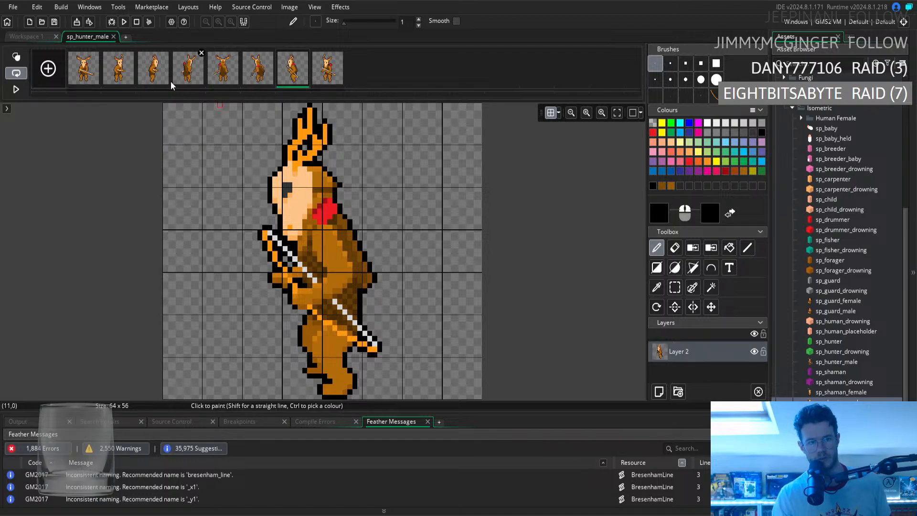
pyautogui.click(154, 77)
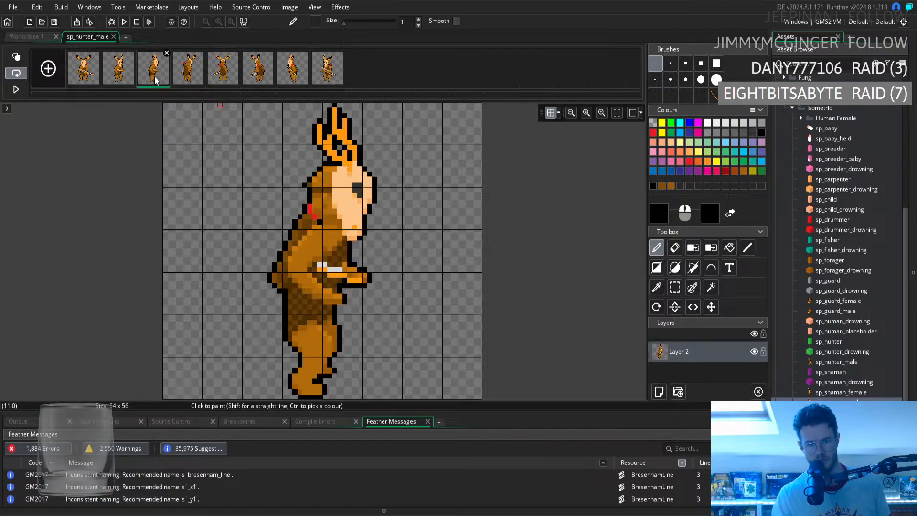
pyautogui.click(263, 69)
pyautogui.click(289, 69)
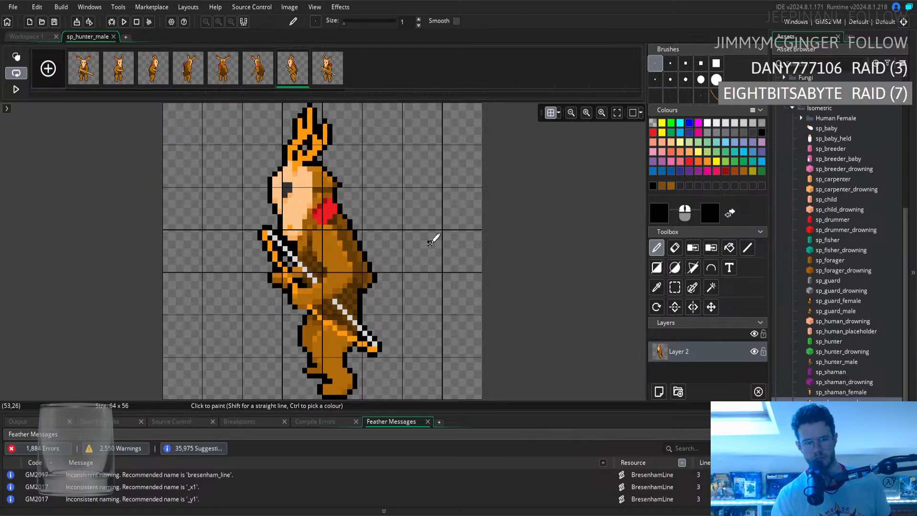
# Select the seventh frame's front thigh edge and protruding foot edge and shift them about one pixel inward
pyautogui.click(675, 288)
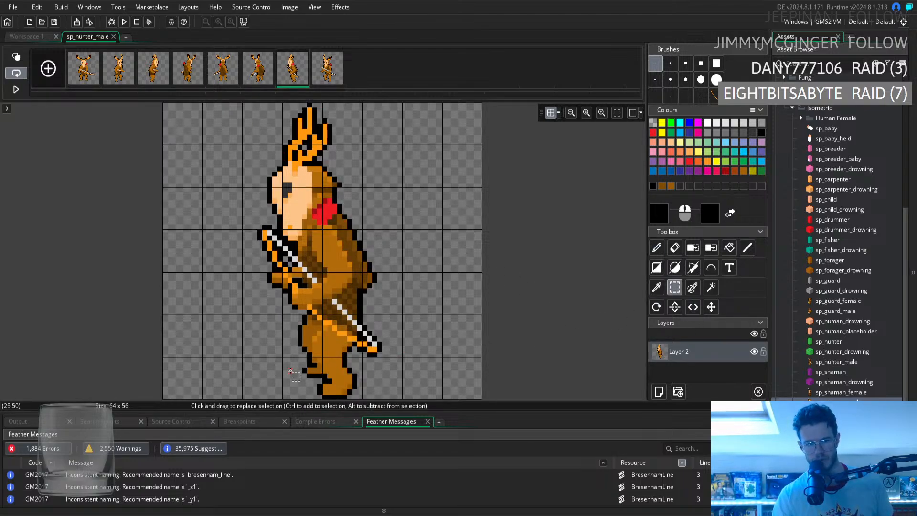
pyautogui.moveTo(308, 377)
pyautogui.mouseDown()
pyautogui.moveTo(302, 363)
pyautogui.moveTo(305, 375)
pyautogui.mouseUp()
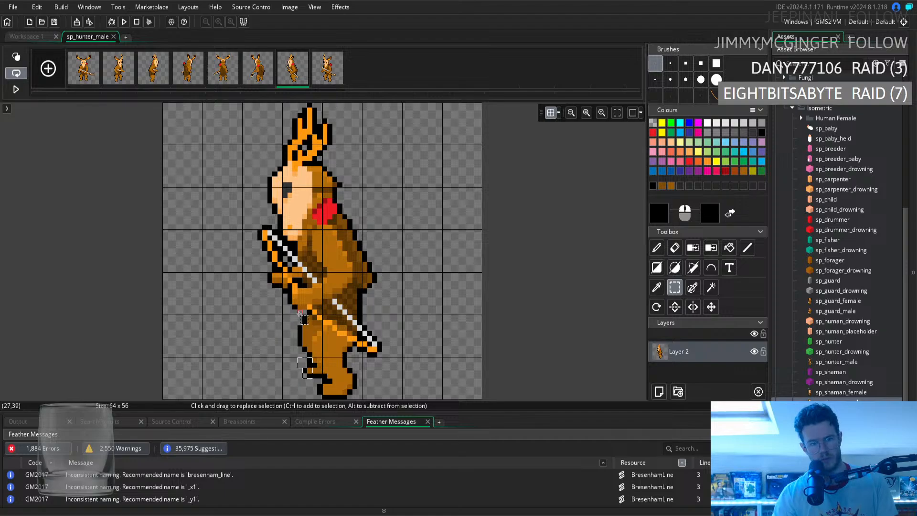
pyautogui.moveTo(292, 316); pyautogui.dragTo(304, 355)
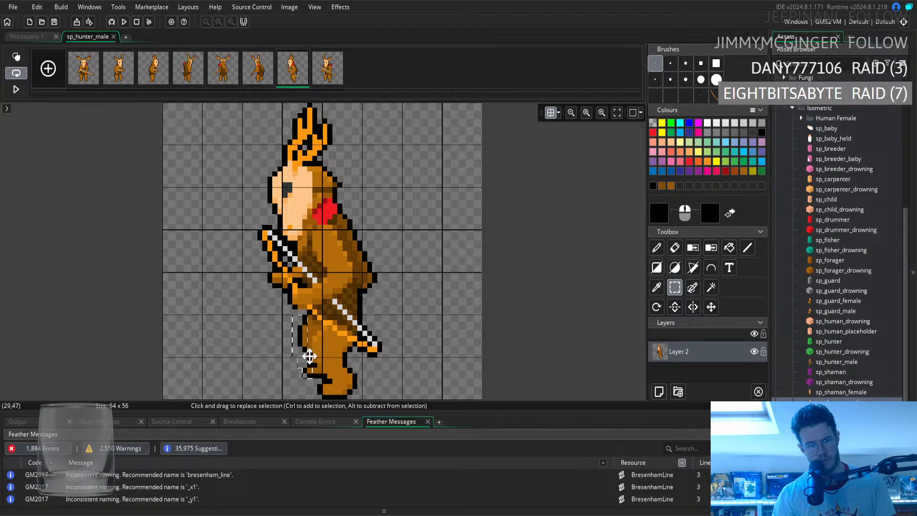
pyautogui.moveTo(298, 360); pyautogui.dragTo(303, 342)
pyautogui.hotkey('ctrl', 'z')
pyautogui.click(434, 354)
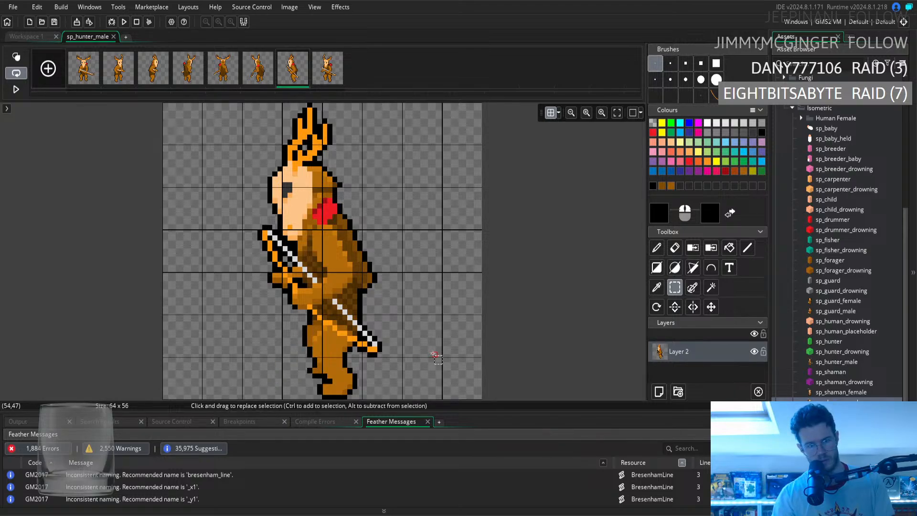
# Compare the seventh frame with the third, fifth and sixth frames, ending on the seventh frame
pyautogui.click(158, 77)
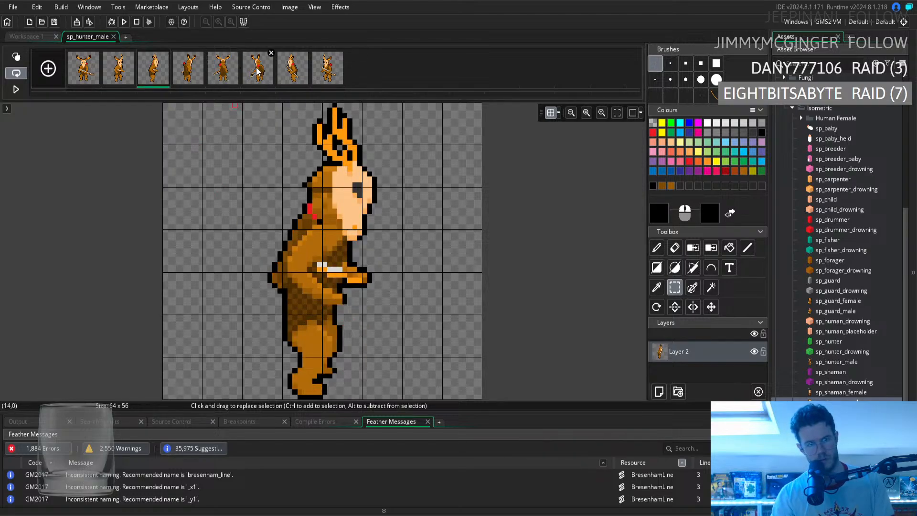
pyautogui.click(292, 69)
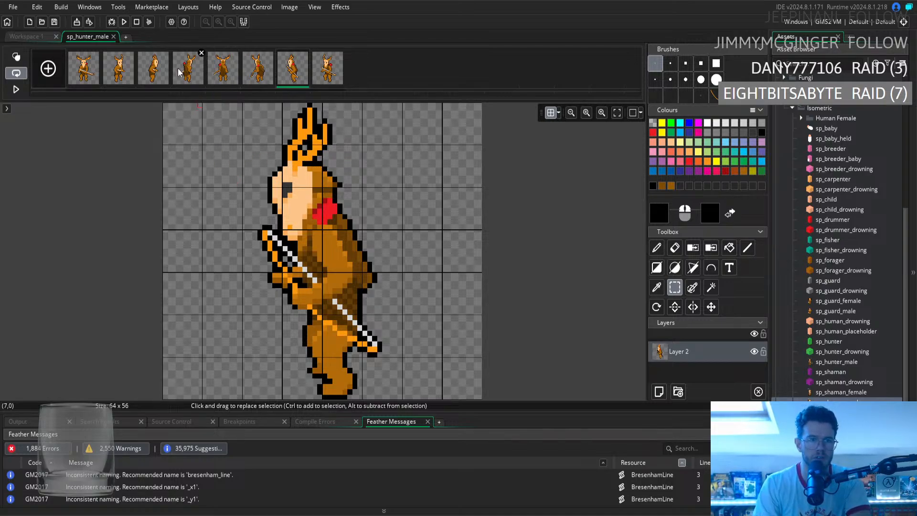
pyautogui.click(154, 72)
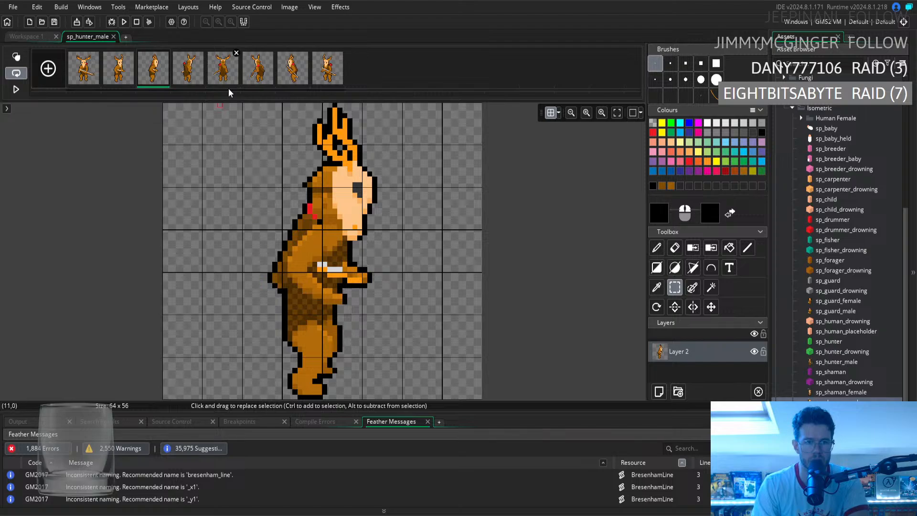
pyautogui.click(258, 73)
pyautogui.click(236, 74)
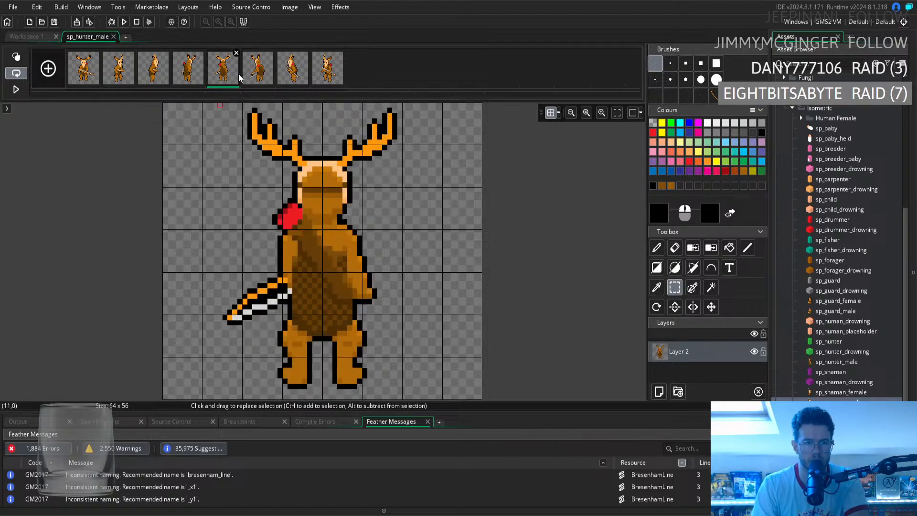
pyautogui.click(292, 71)
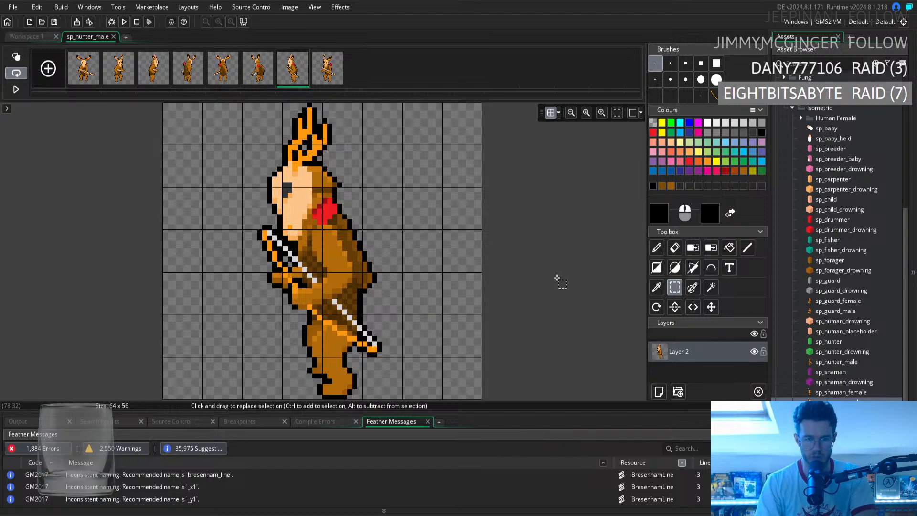
# Sample the darker brown and then the medium brown of the seventh frame's thigh, leaving medium brown as the Pencil colour
pyautogui.click(657, 287)
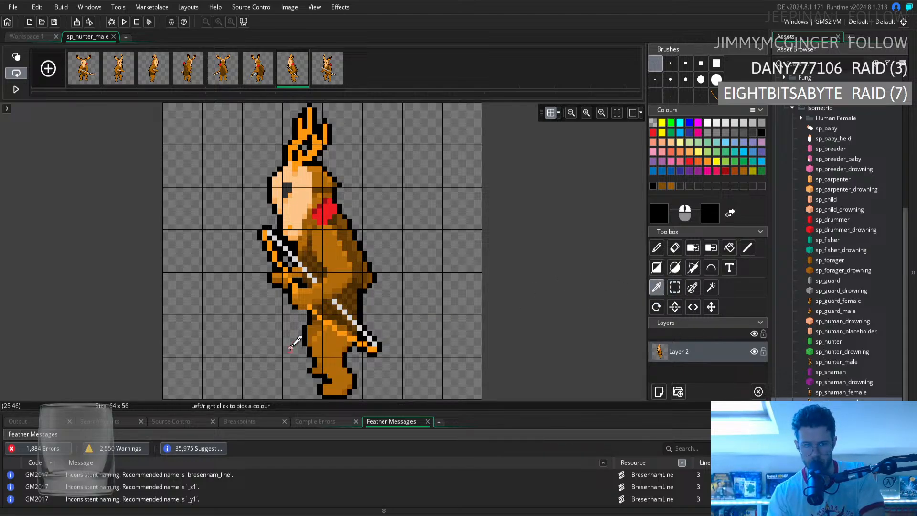
pyautogui.click(314, 323)
pyautogui.click(658, 248)
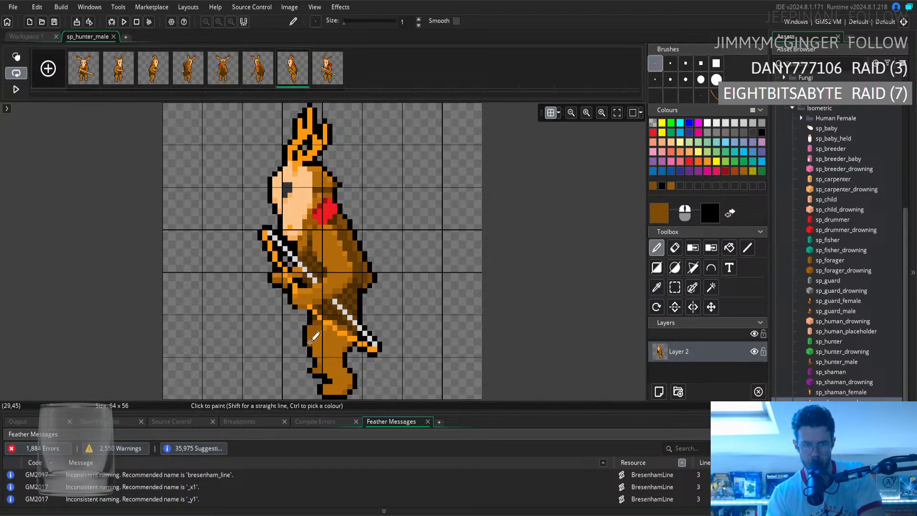
pyautogui.click(654, 287)
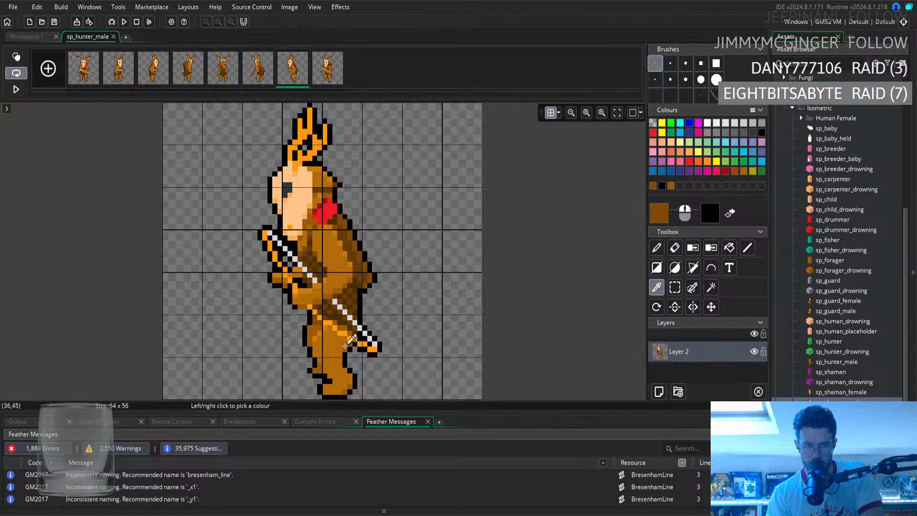
pyautogui.click(309, 333)
pyautogui.click(655, 250)
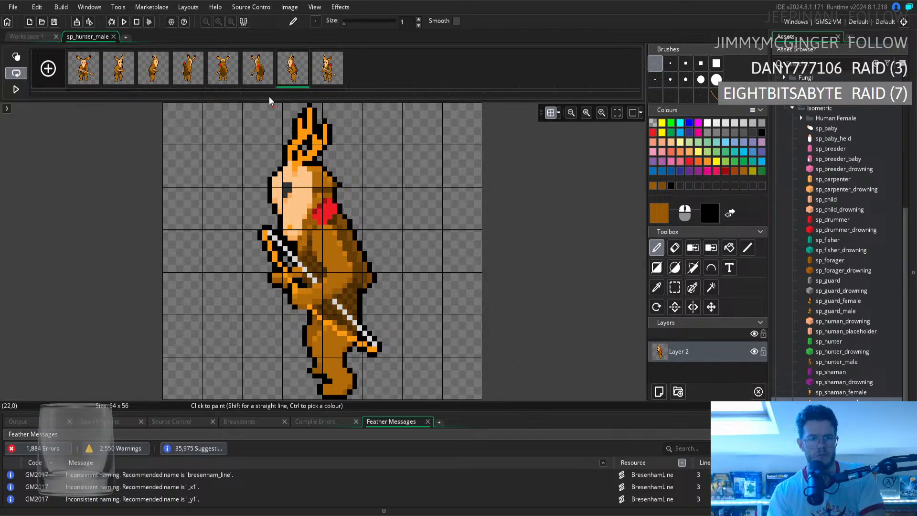
# Replace the open sp_shaman_male sprite in Workspace 1 with sp_hunter_male and preview its eight-frame rotation
pyautogui.click(42, 38)
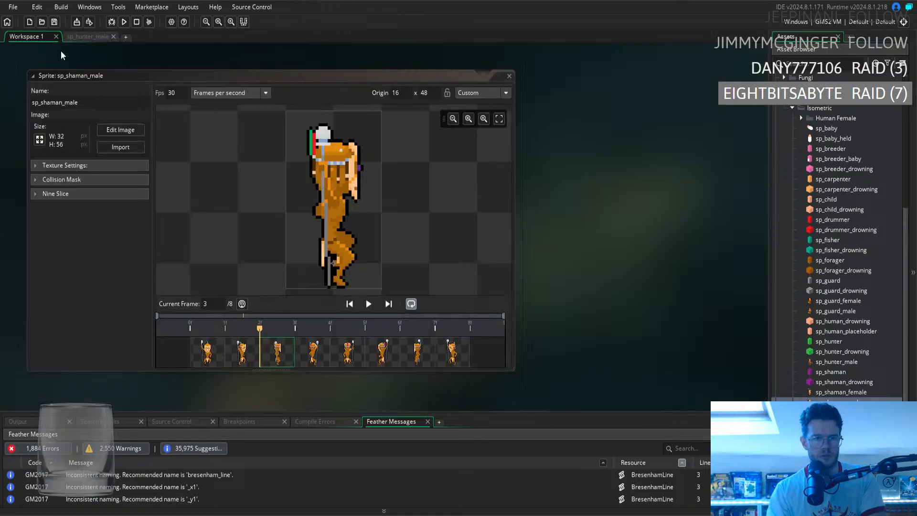
pyautogui.click(509, 76)
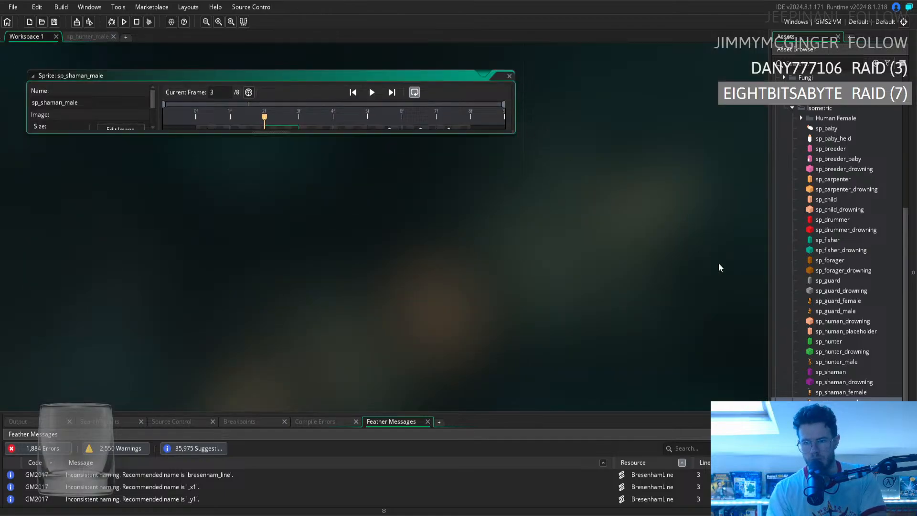
pyautogui.doubleClick(845, 363)
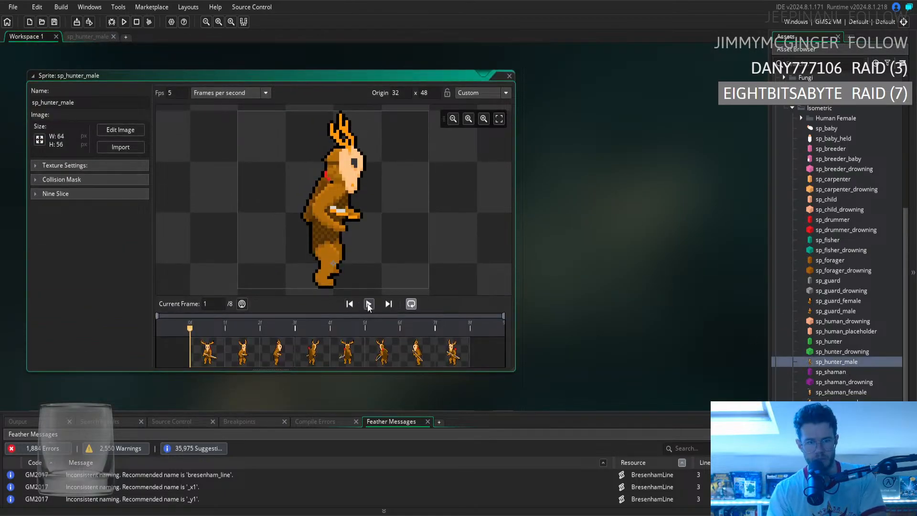
pyautogui.click(368, 305)
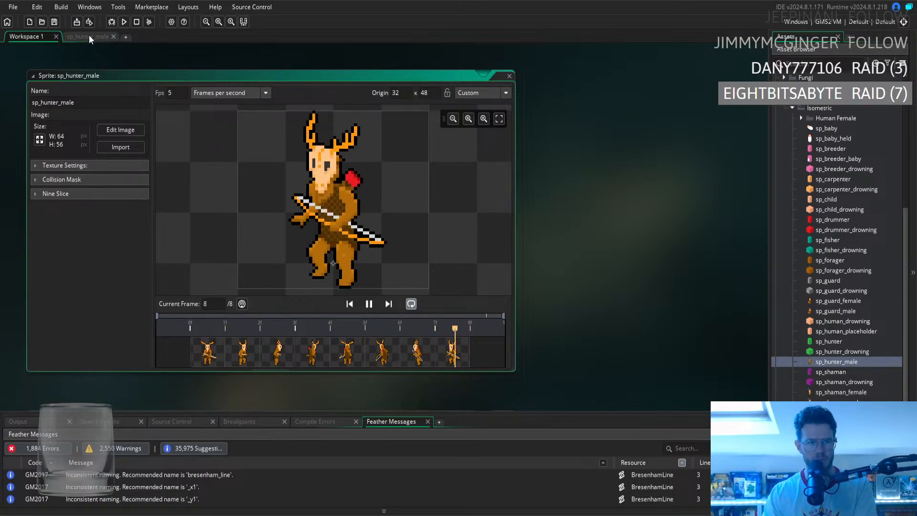
pyautogui.click(369, 307)
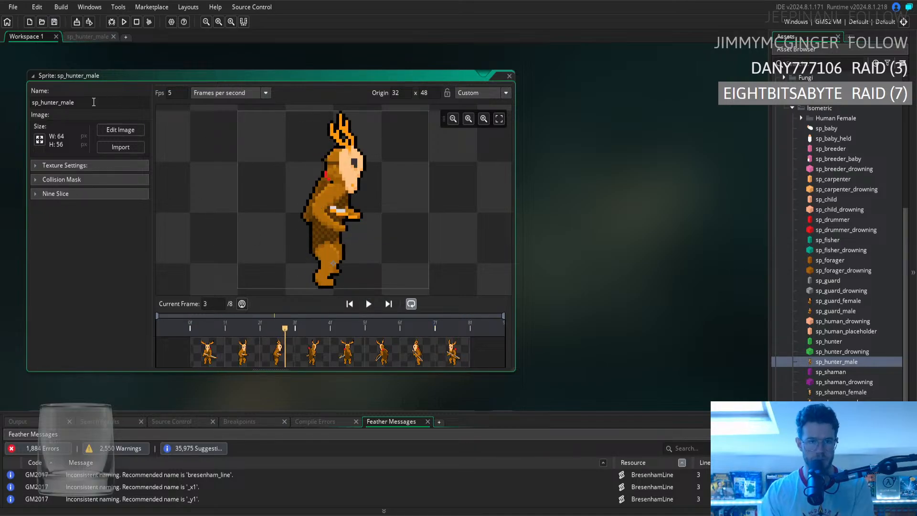
# Return to sp_hunter_male's image and shift the third frame's bow and outstretched hand about one pixel forward
pyautogui.click(80, 38)
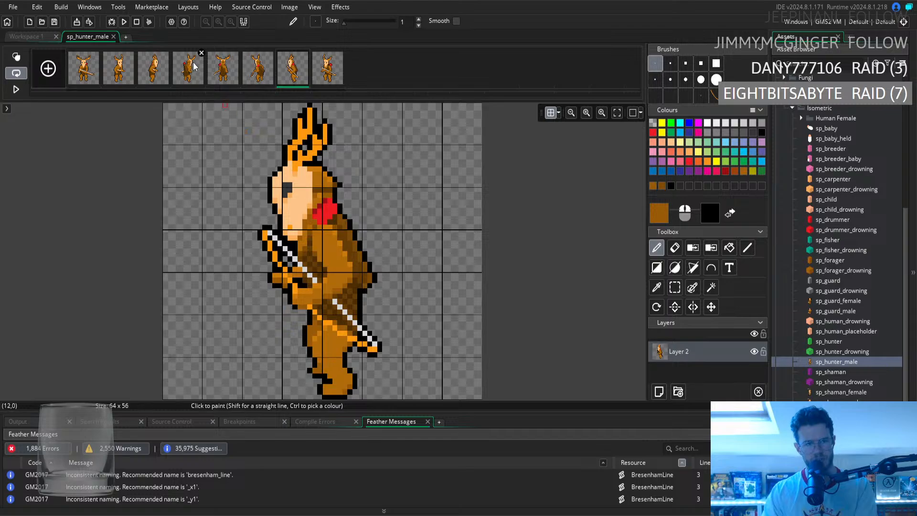
pyautogui.click(223, 76)
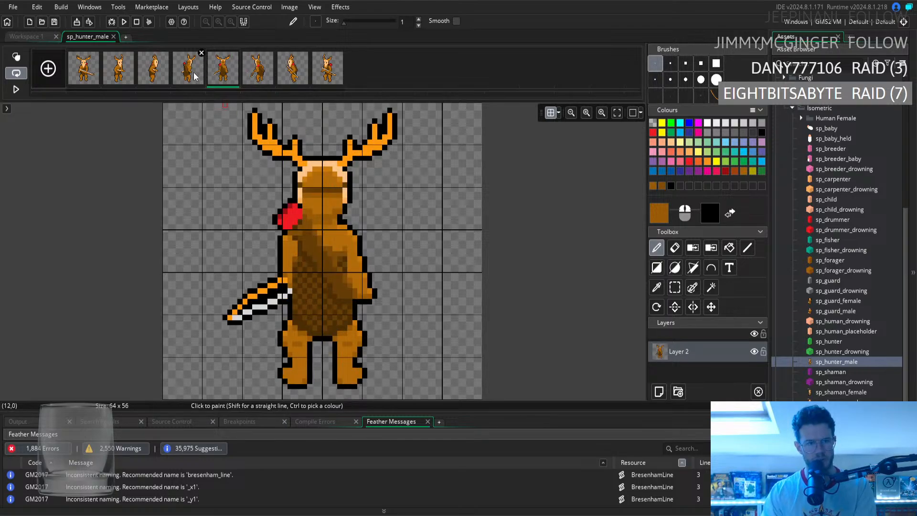
pyautogui.click(155, 69)
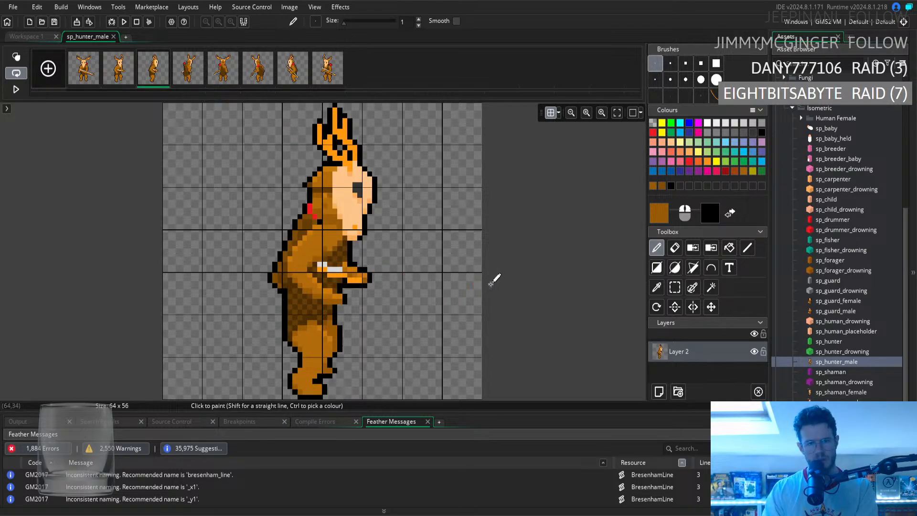
pyautogui.click(675, 287)
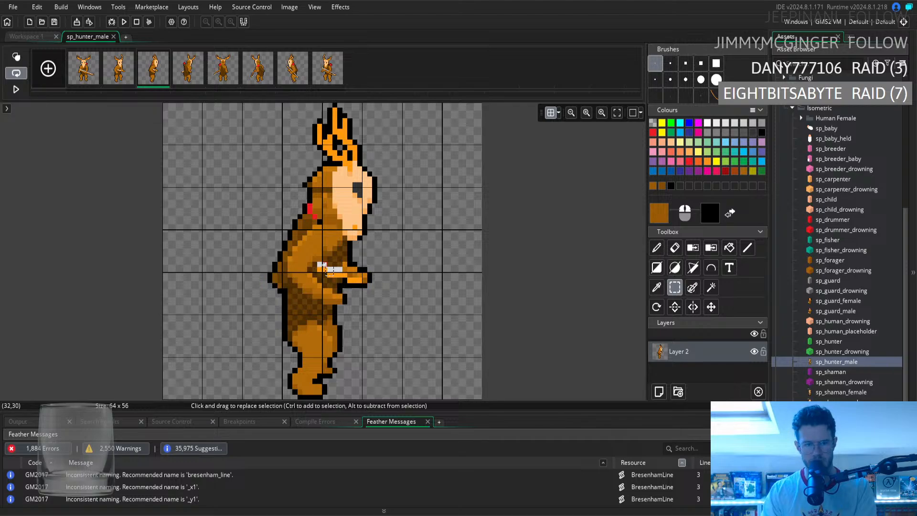
pyautogui.moveTo(327, 271); pyautogui.dragTo(356, 277)
pyautogui.keyDown('ctrl'); pyautogui.click(369, 275); pyautogui.keyUp('ctrl')
pyautogui.click(419, 267)
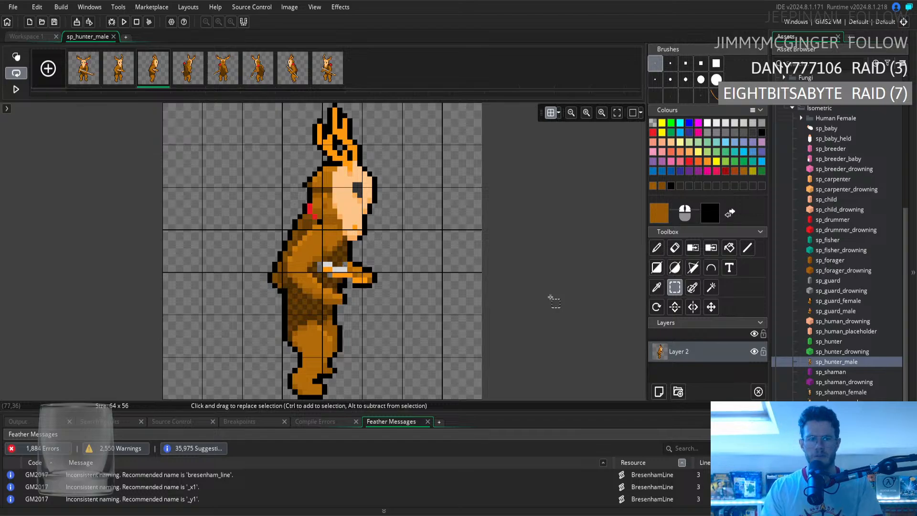
pyautogui.hotkey('ctrl', 'z')
pyautogui.click(460, 264)
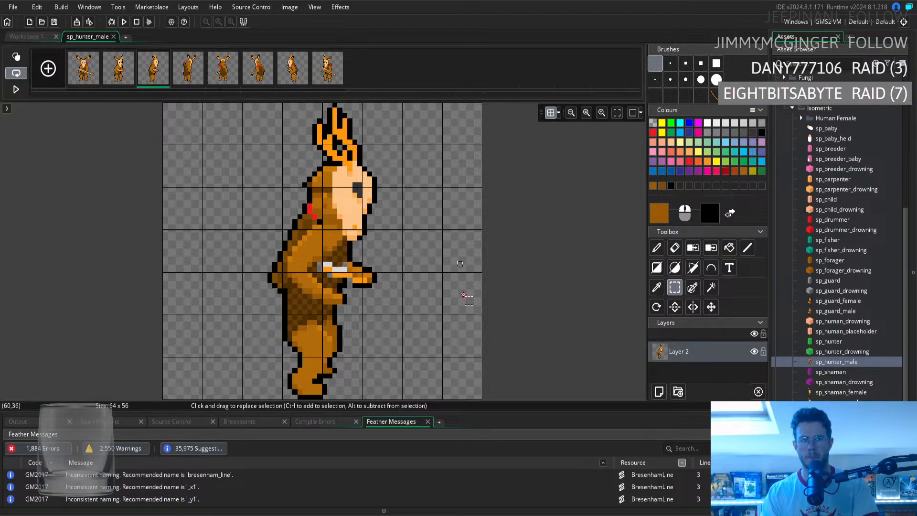
# Retouch the third frame's outstretched hand with the Pencil, using light brown and then outline black sampled from the hand
pyautogui.click(659, 290)
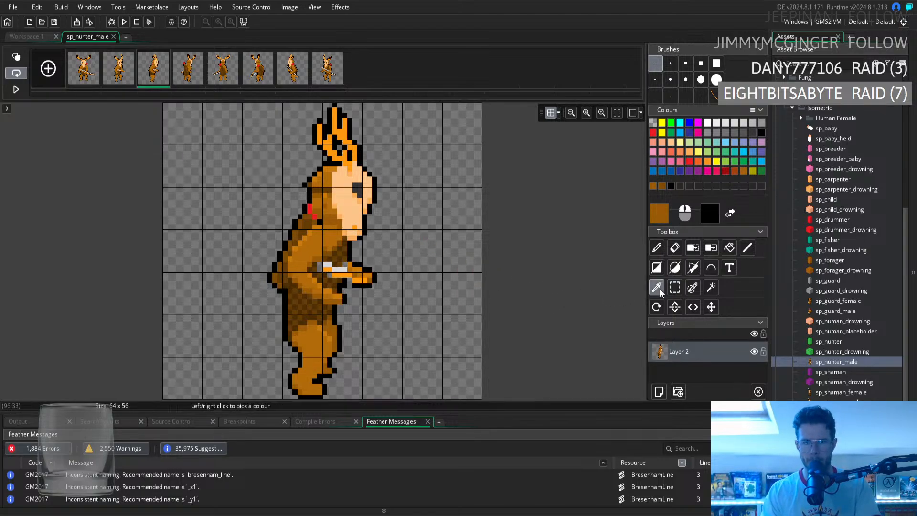
pyautogui.click(352, 264)
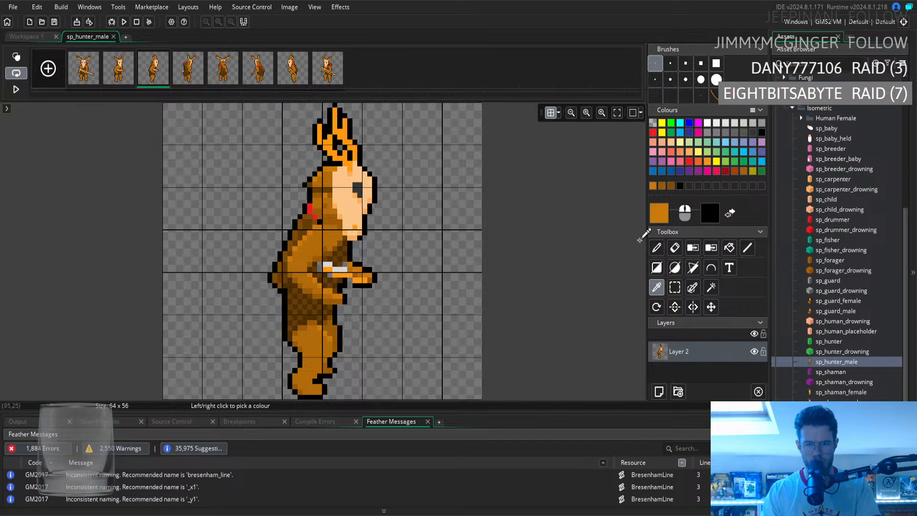
pyautogui.click(656, 248)
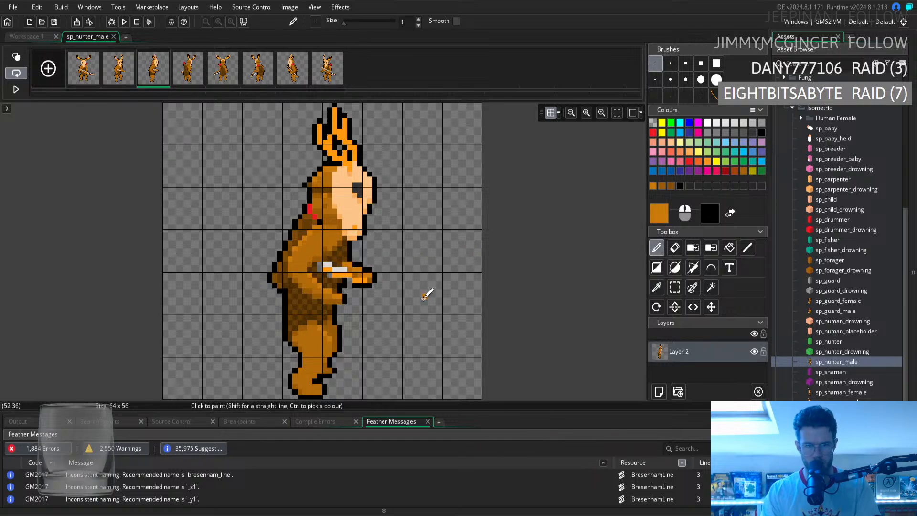
pyautogui.click(657, 288)
pyautogui.click(365, 284)
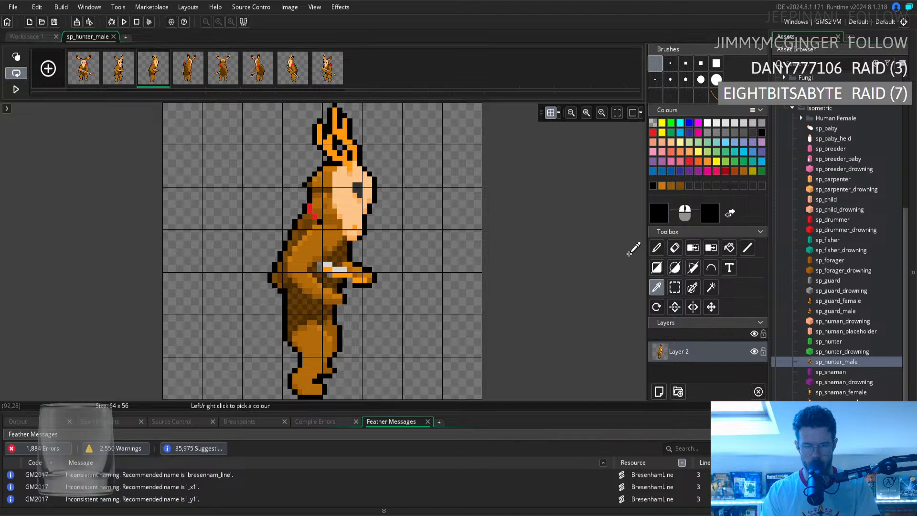
pyautogui.click(657, 248)
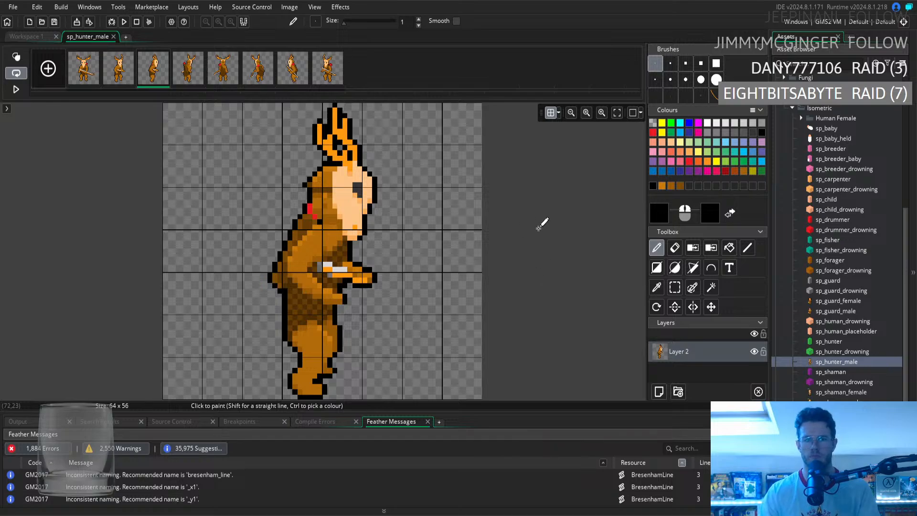
# Sample the dark browns around the third frame's hand and paint over the stray grey pixels beside the bow string
pyautogui.click(656, 287)
pyautogui.click(359, 281)
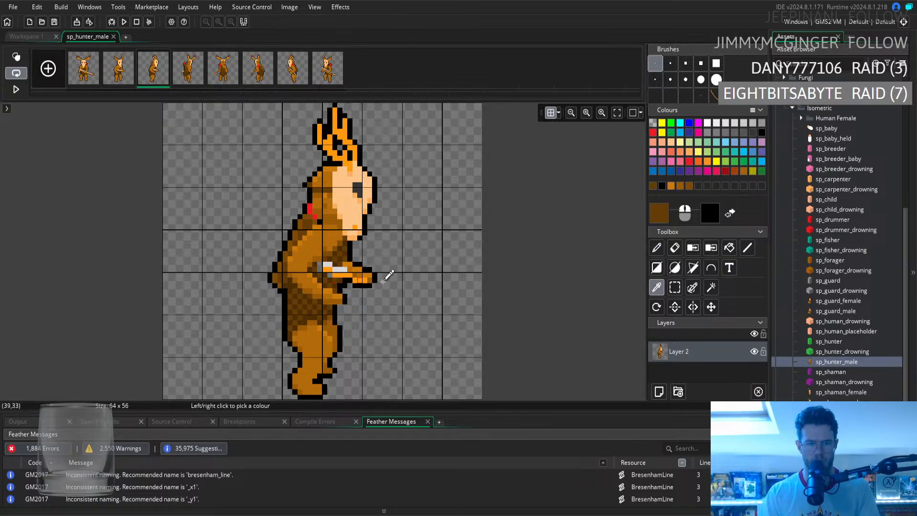
pyautogui.click(656, 248)
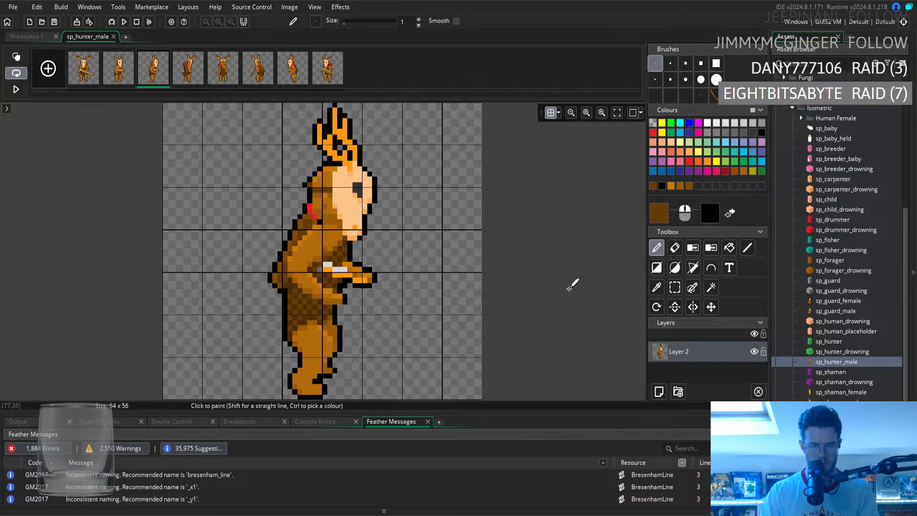
pyautogui.click(656, 287)
pyautogui.click(329, 275)
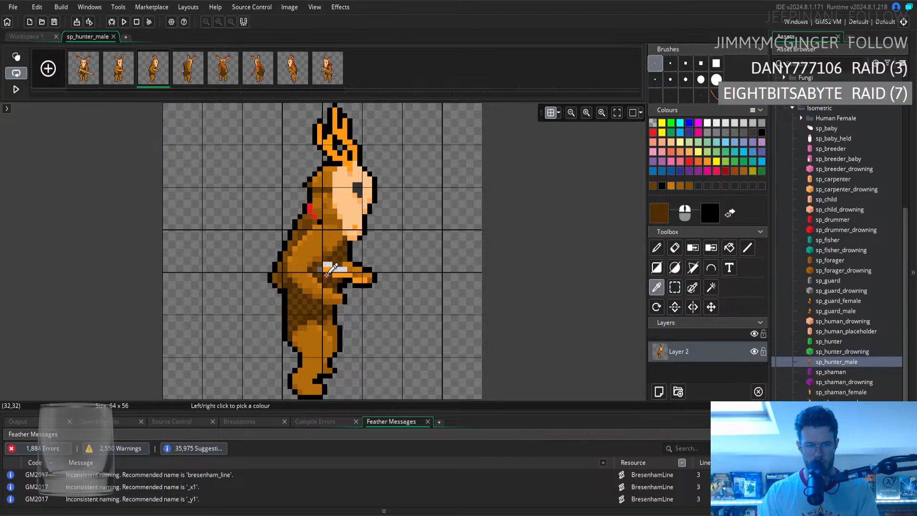
pyautogui.click(656, 248)
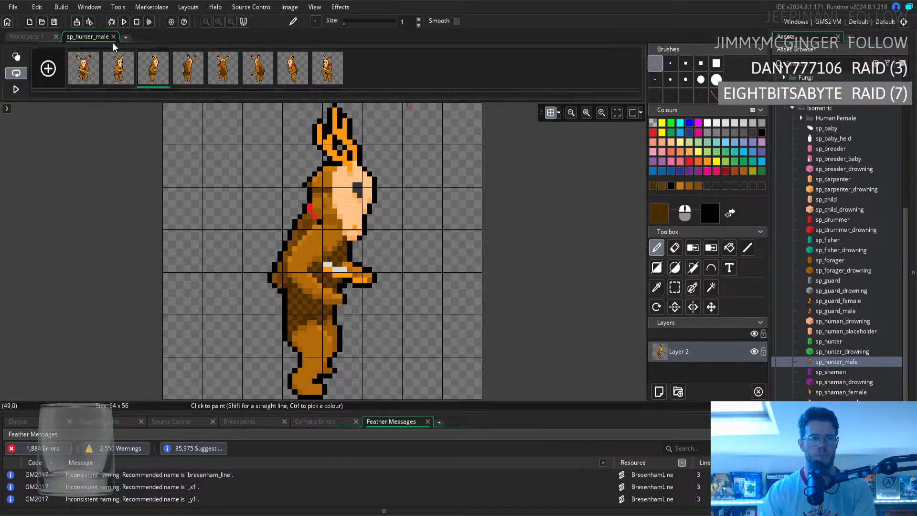
# Play sp_hunter_male's rotation in Workspace 1 to check the third frame's hand and bow, and return to its image
pyautogui.click(34, 36)
pyautogui.click(369, 306)
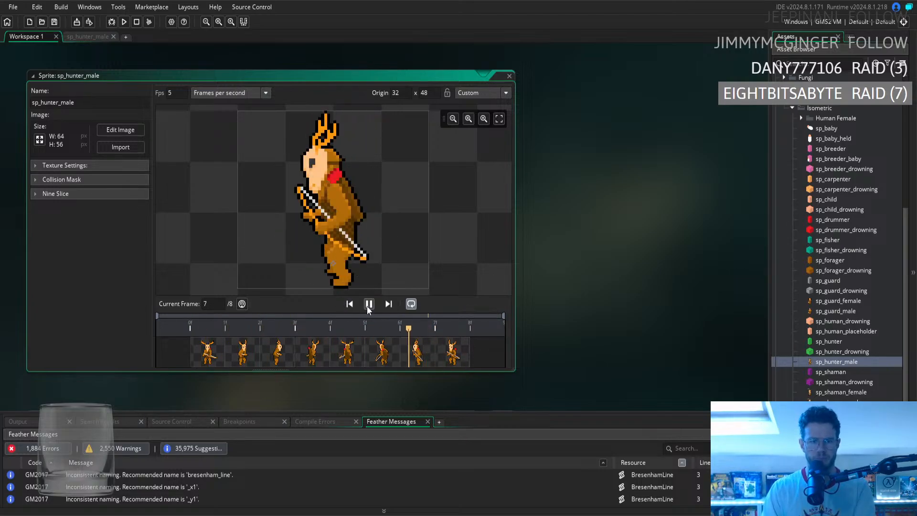
pyautogui.click(77, 37)
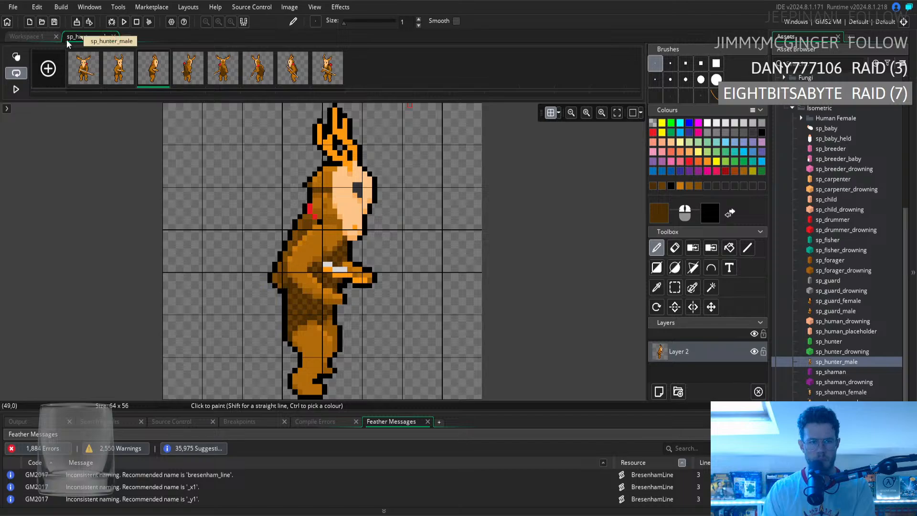
pyautogui.click(52, 39)
pyautogui.click(368, 304)
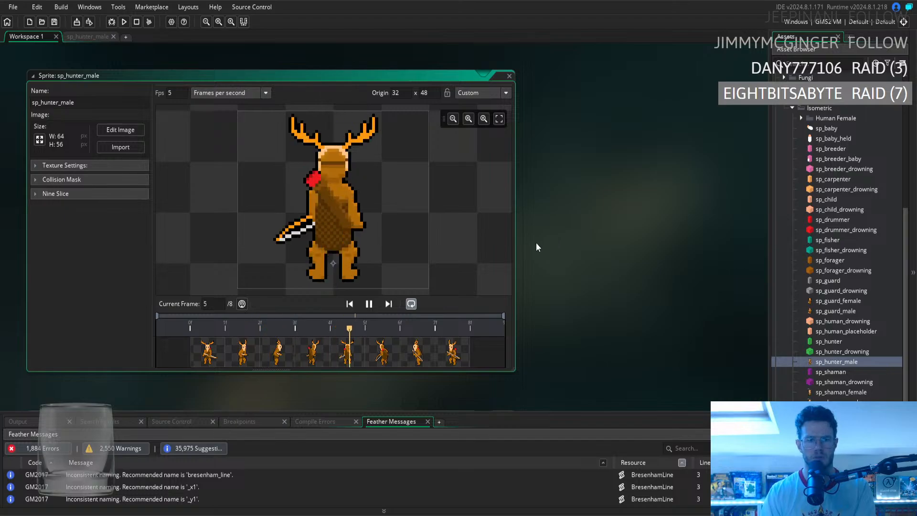
pyautogui.click(369, 304)
pyautogui.click(83, 38)
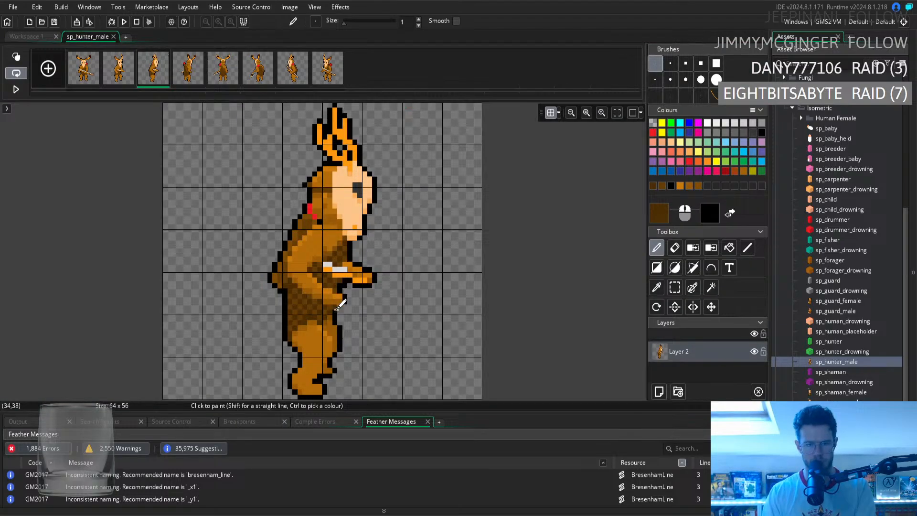
# Compare the third frame with the second, fourth and fifth frames, ending on the third frame
pyautogui.click(118, 70)
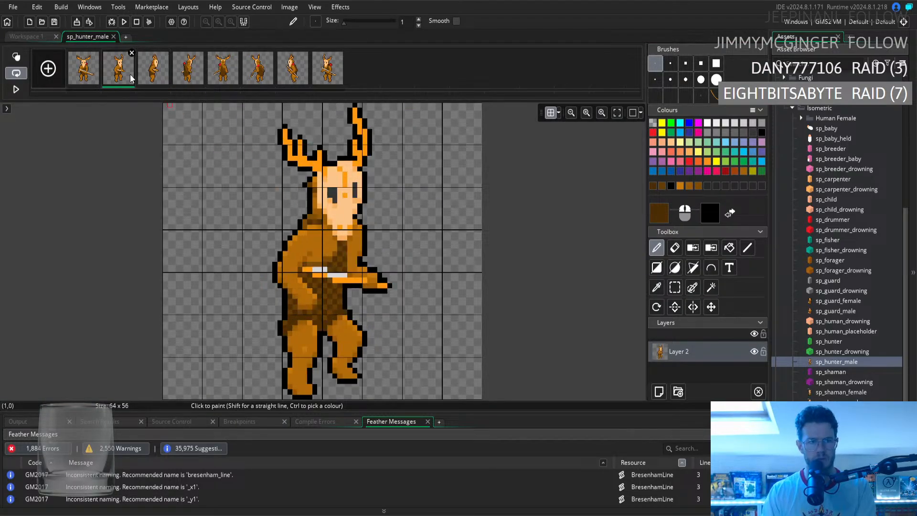
pyautogui.click(149, 77)
pyautogui.click(179, 79)
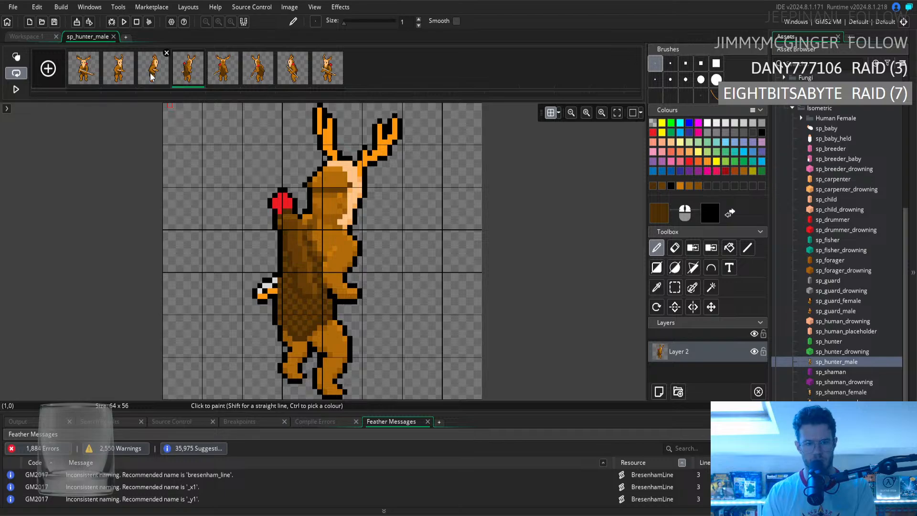
pyautogui.click(232, 79)
pyautogui.click(190, 80)
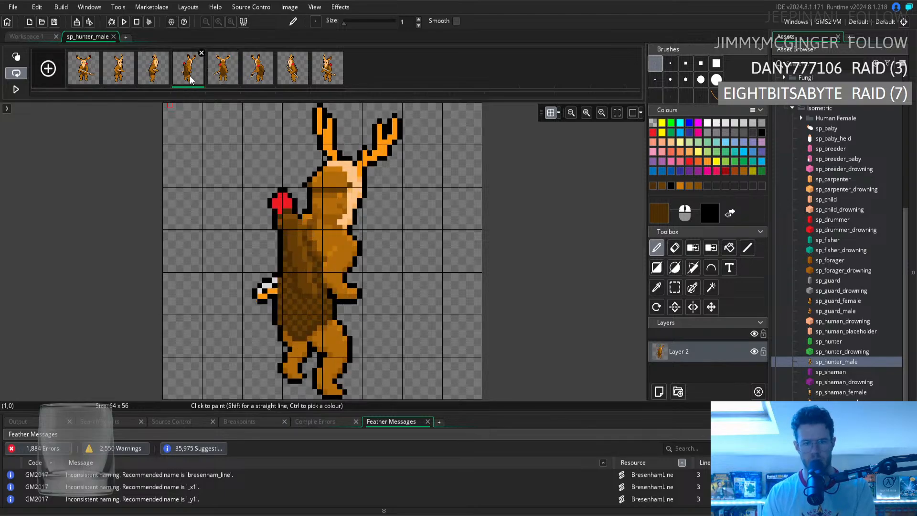
pyautogui.click(153, 74)
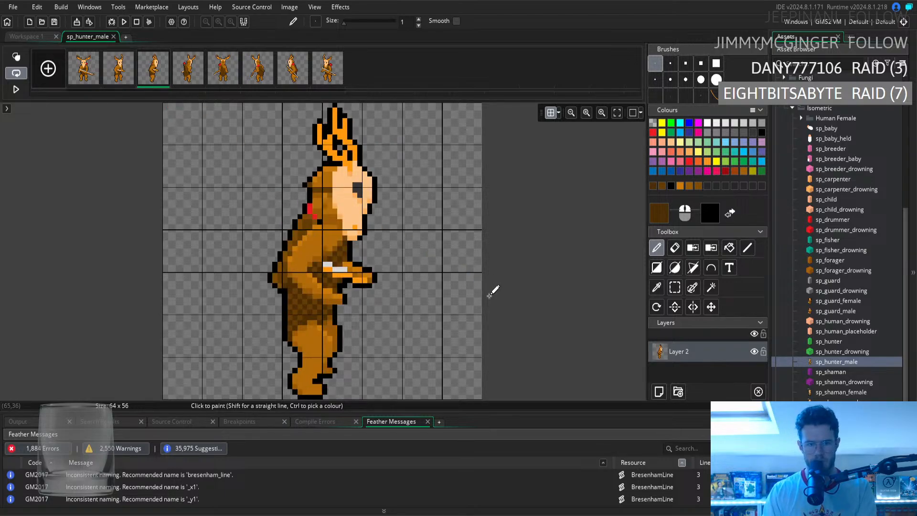
# Sample the medium brown of the third frame's leg as the Pencil colour and hide the canvas grid
pyautogui.click(657, 288)
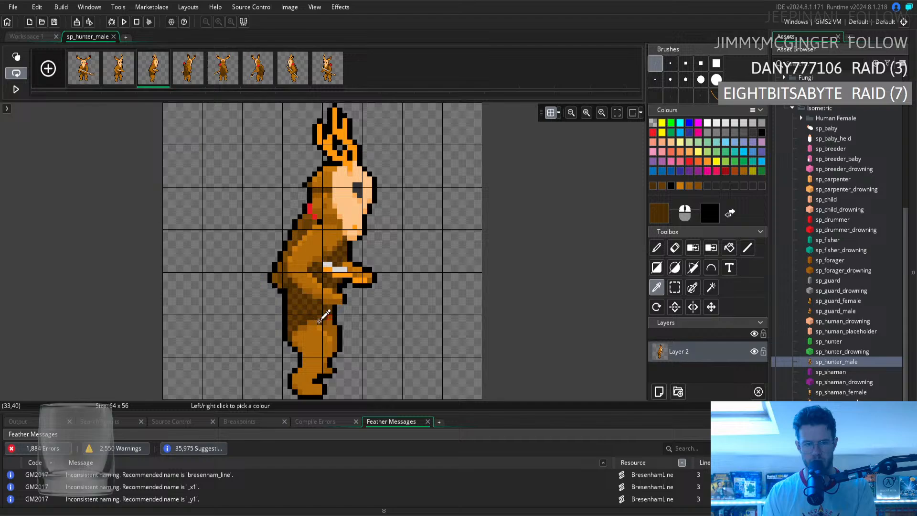
pyautogui.click(301, 349)
pyautogui.click(657, 248)
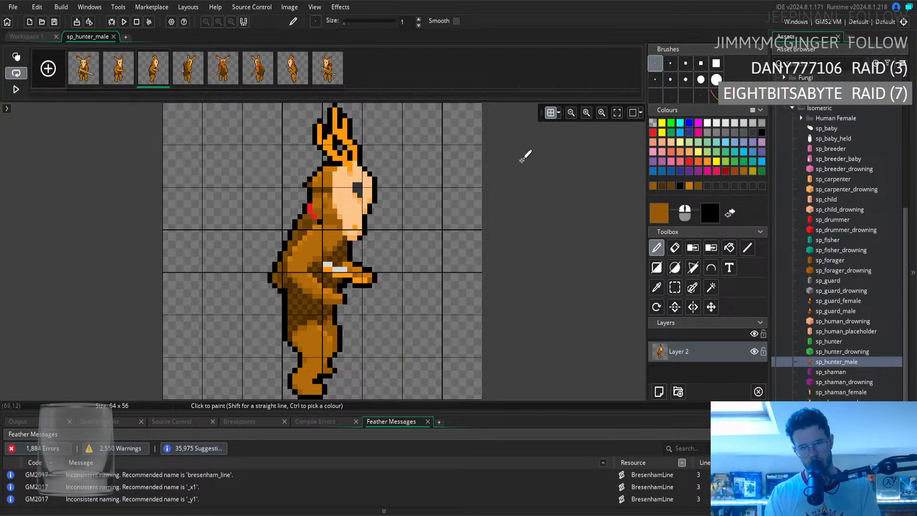
pyautogui.click(554, 116)
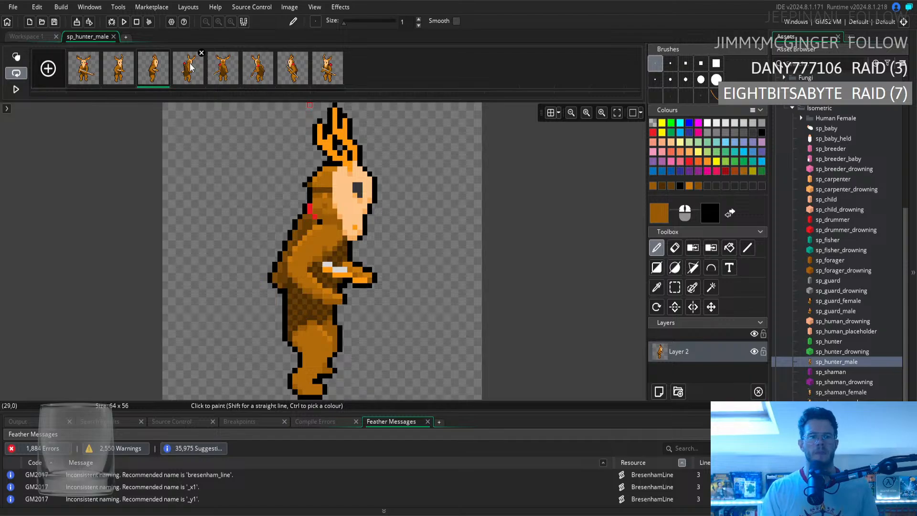
# Close sp_hunter_male's image, set the sprite's playback to 30 frames per second and preview the rotation at that speed
pyautogui.click(113, 36)
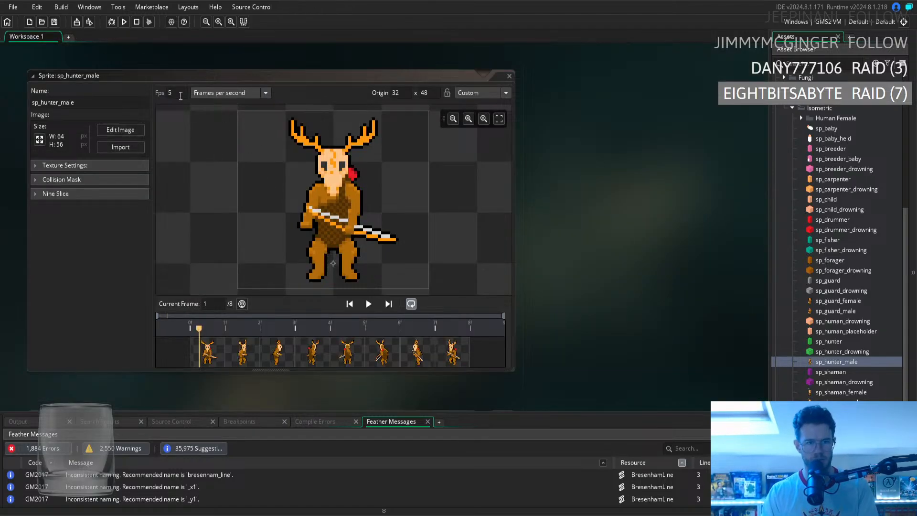
pyautogui.moveTo(180, 96); pyautogui.dragTo(161, 91)
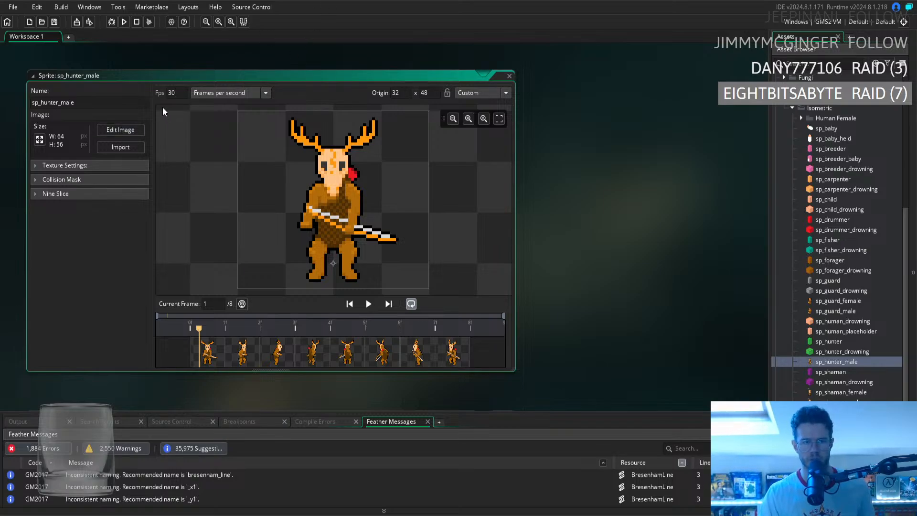
pyautogui.click(366, 308)
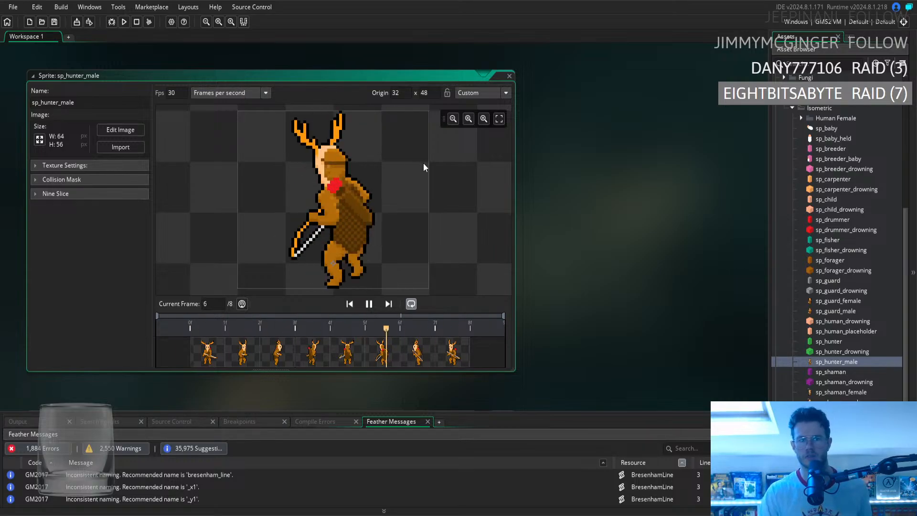
pyautogui.click(369, 305)
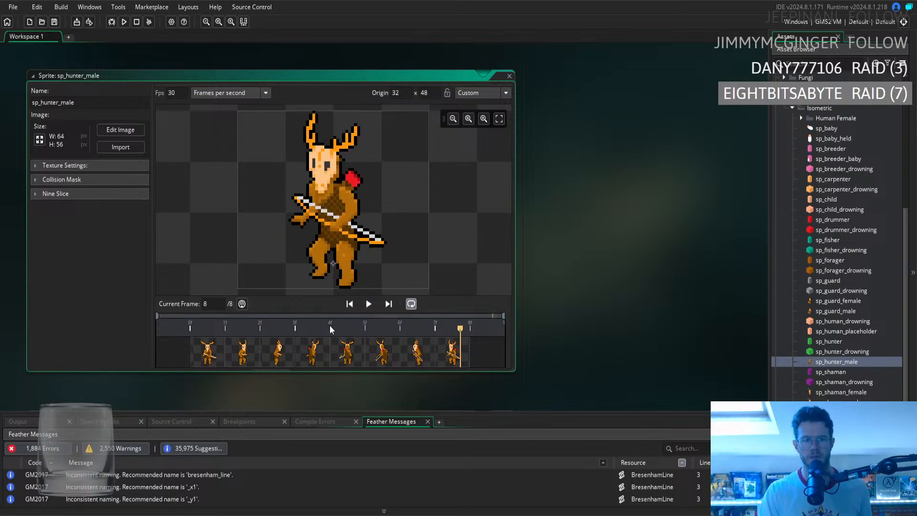
pyautogui.click(368, 304)
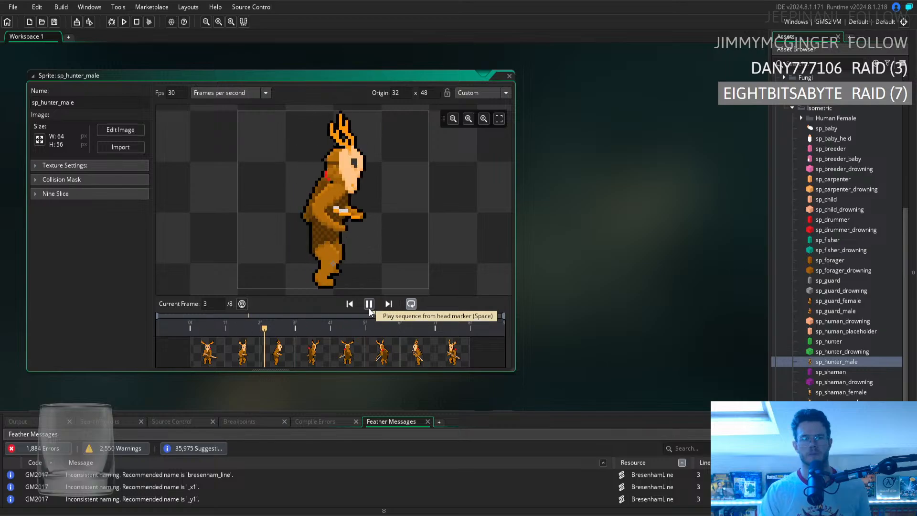
pyautogui.click(369, 304)
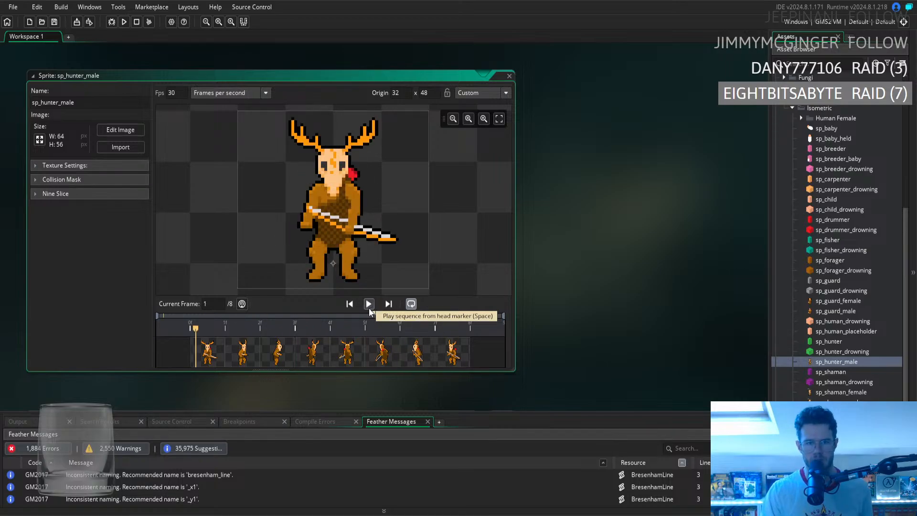
pyautogui.click(369, 309)
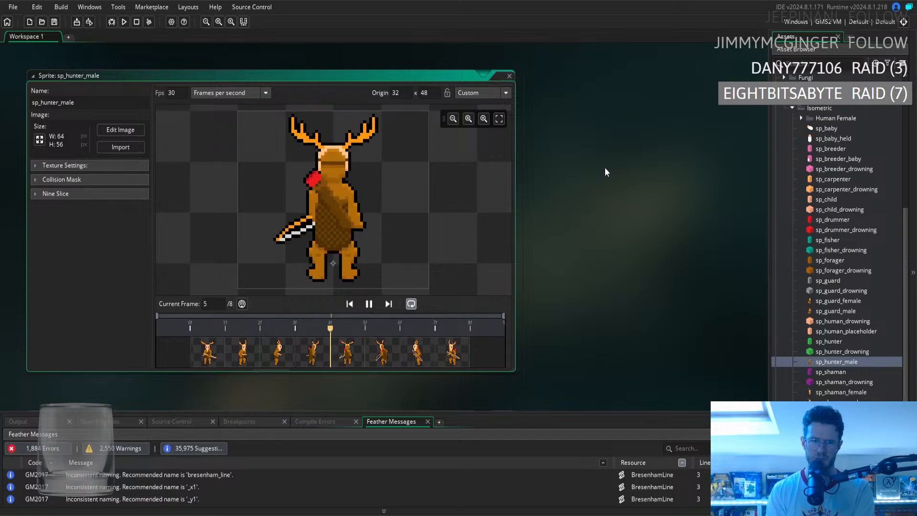
# Set sp_hunter_male's playback to 5 frames per second and preview the rotation, pausing on the sixth frame
pyautogui.click(369, 304)
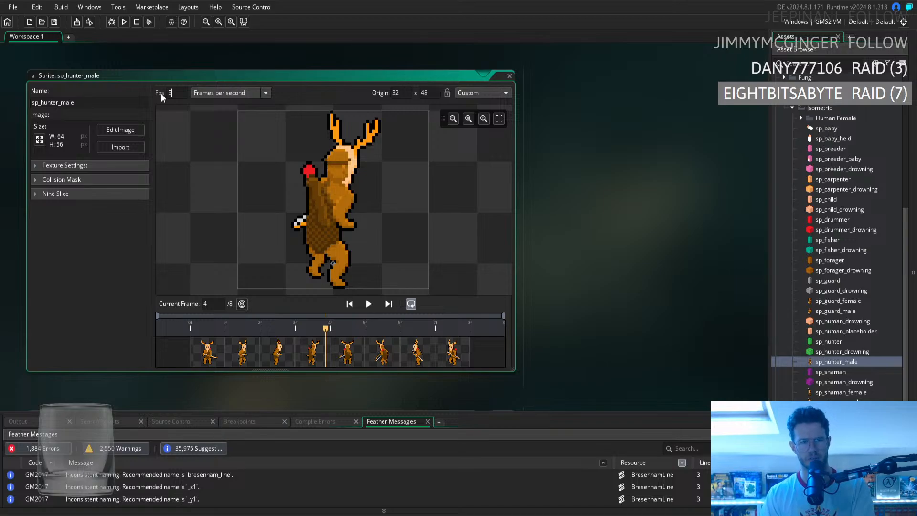
pyautogui.click(373, 304)
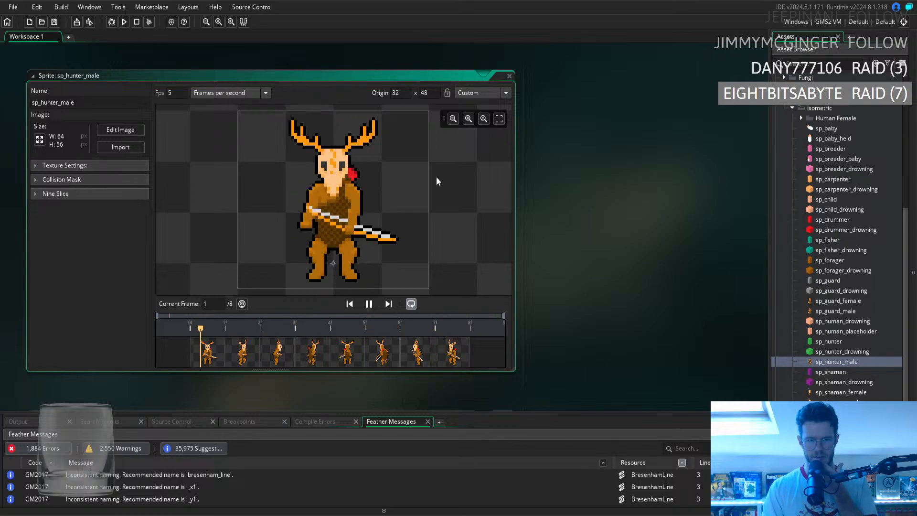
pyautogui.click(369, 305)
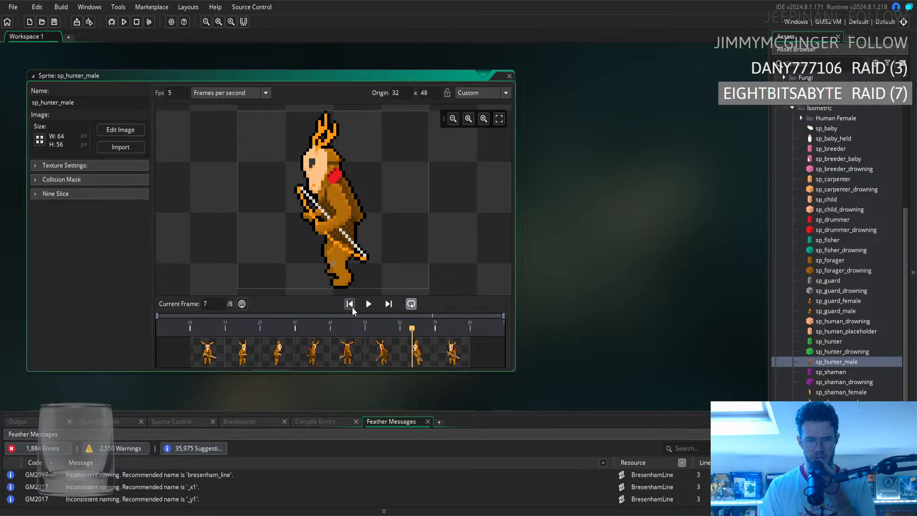
pyautogui.click(349, 307)
pyautogui.click(369, 305)
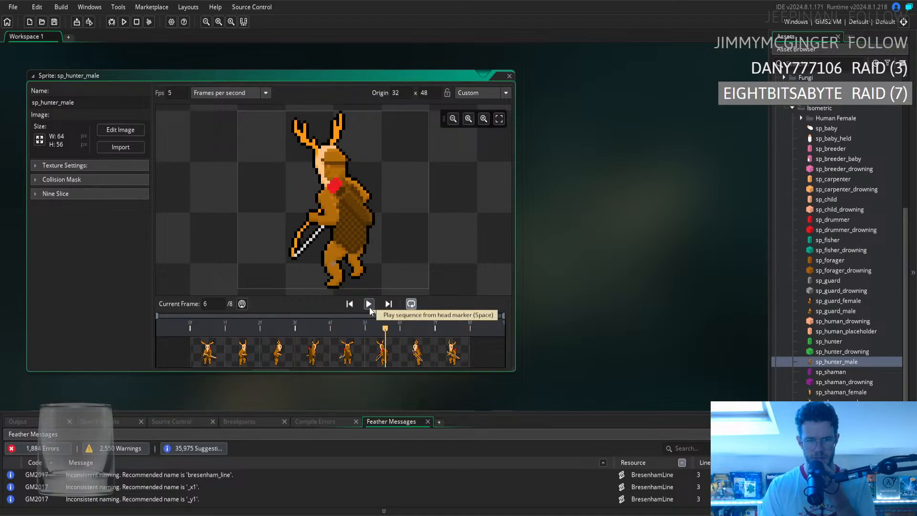
pyautogui.click(369, 305)
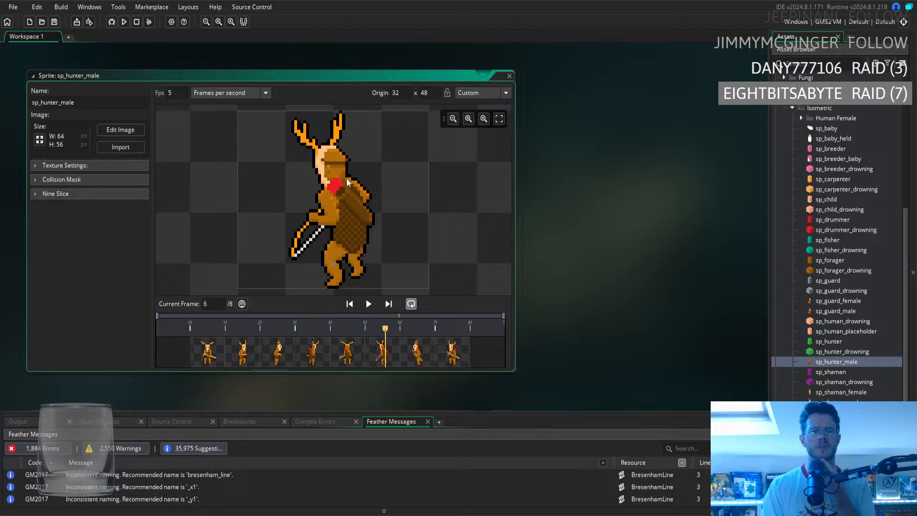
# Reopen sp_hunter_male's image, show the canvas grid and compare the sixth frame with the fourth
pyautogui.click(107, 134)
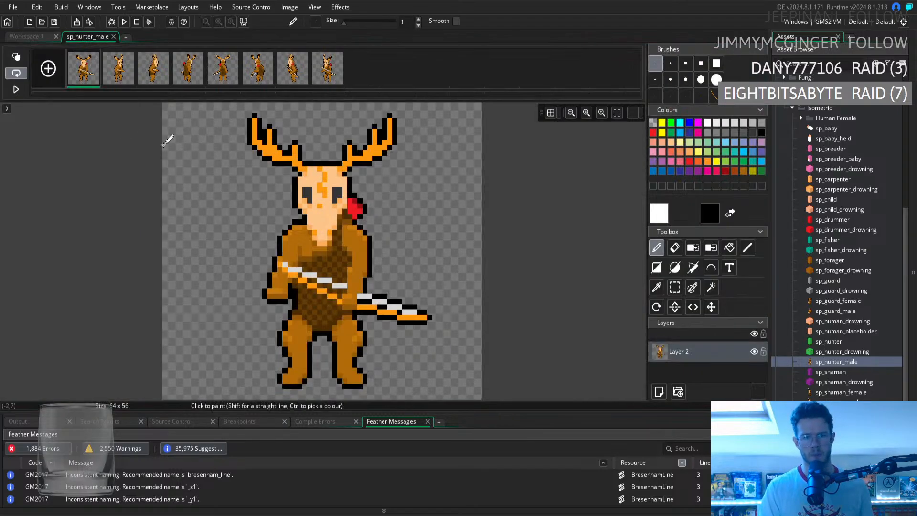
pyautogui.click(259, 77)
pyautogui.click(556, 113)
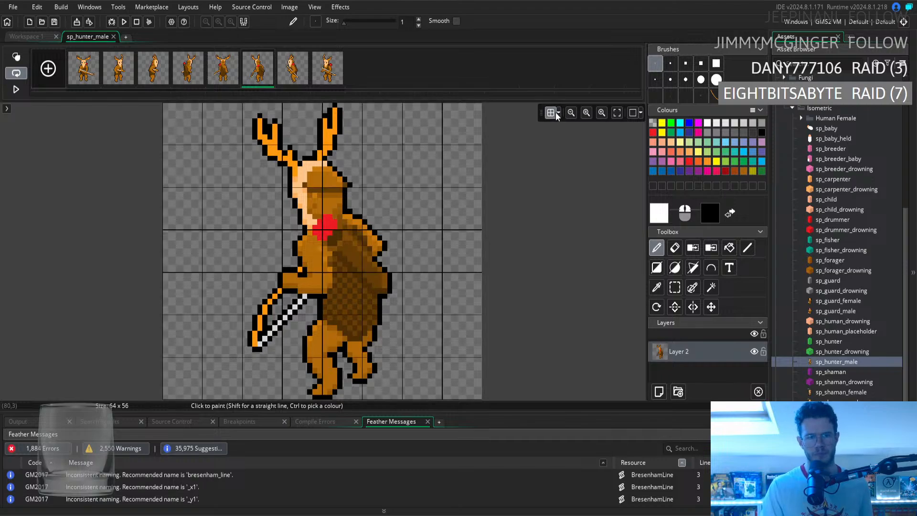
pyautogui.click(197, 74)
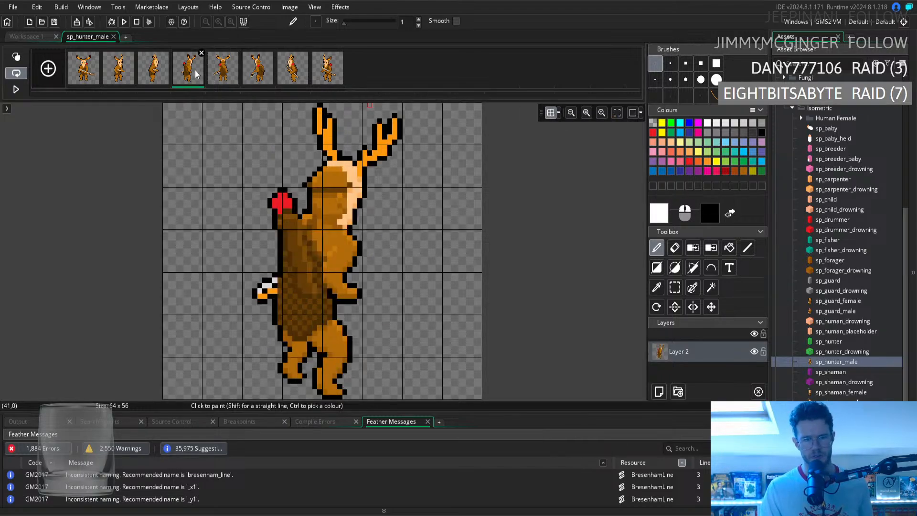
# Compare the sixth frame with the fourth and move the sixth frame's hunter artwork about 3 pixels to the left
pyautogui.click(258, 78)
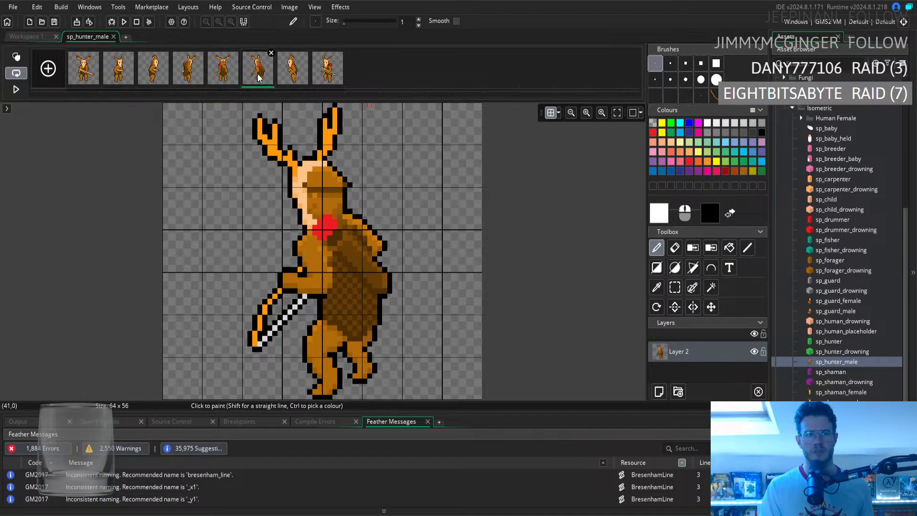
pyautogui.click(199, 74)
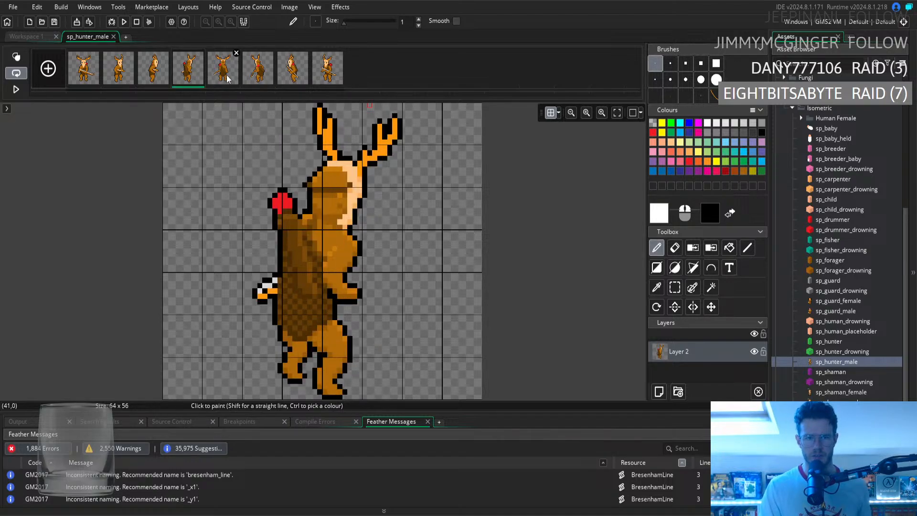
pyautogui.click(261, 77)
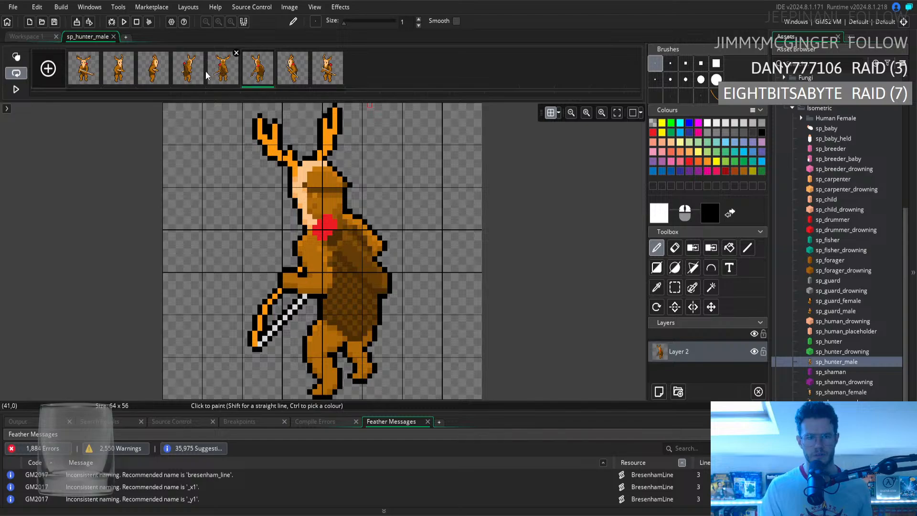
pyautogui.click(711, 308)
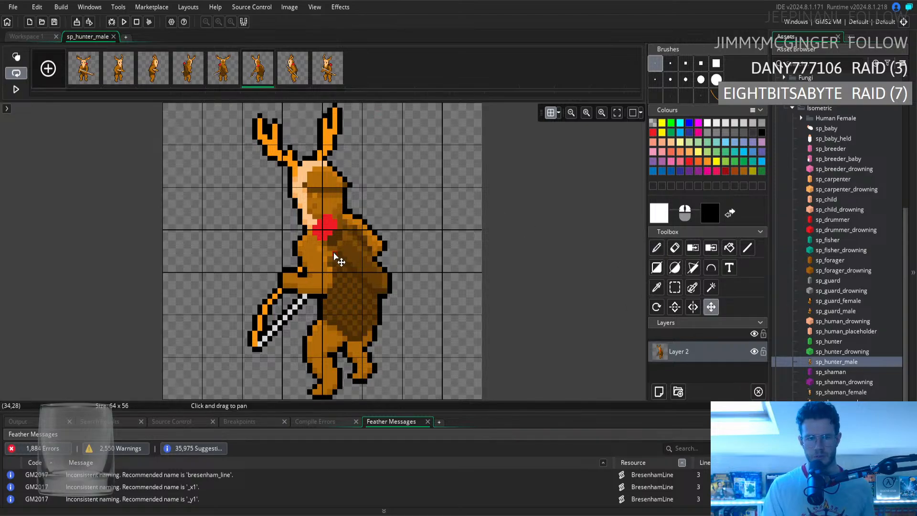
pyautogui.moveTo(341, 256); pyautogui.dragTo(326, 255)
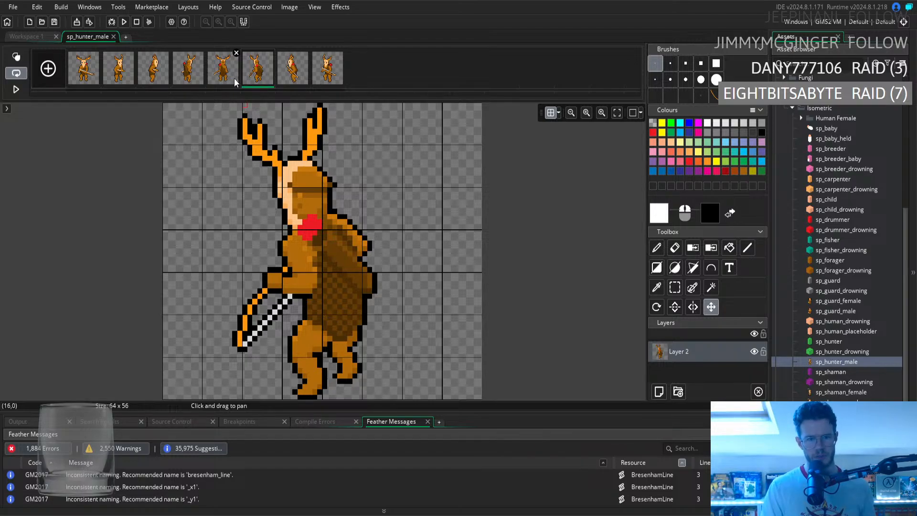
# Compare the horizontal position of the hunter in the sixth frame with the fourth and fifth frames
pyautogui.click(84, 77)
pyautogui.click(194, 83)
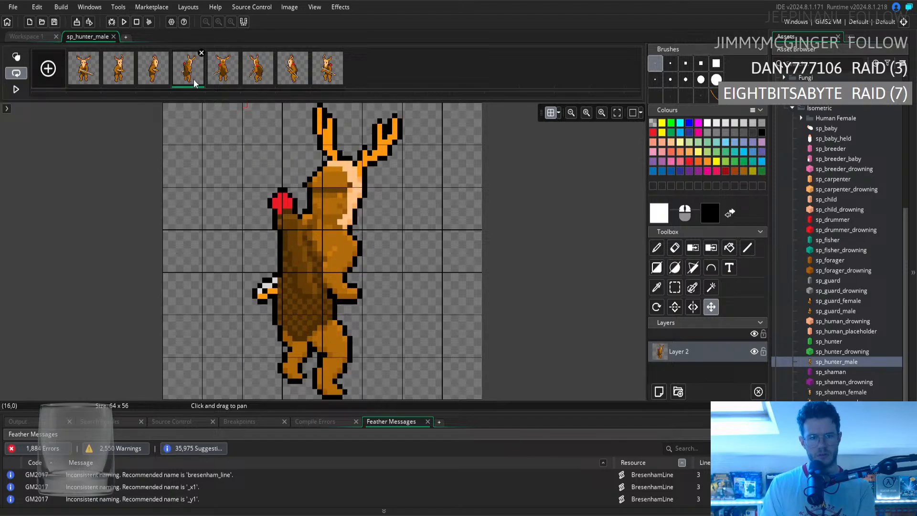
pyautogui.click(266, 82)
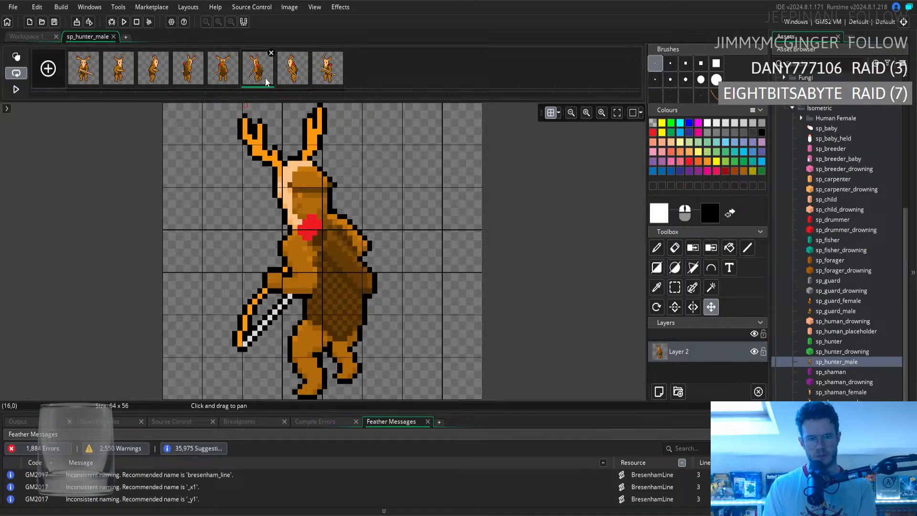
pyautogui.click(187, 80)
pyautogui.click(220, 80)
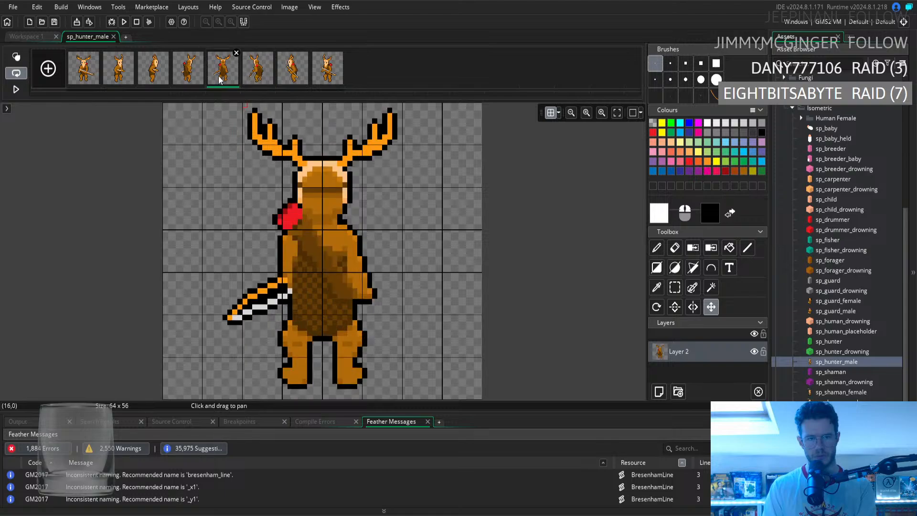
# Step through all the frames in order, from the first to the eighth, to examine the hunter's alignment
pyautogui.click(91, 71)
pyautogui.press('Right')
pyautogui.press('Right')
pyautogui.press('Right')
pyautogui.press('Right')
pyautogui.press('Right')
pyautogui.press('Right')
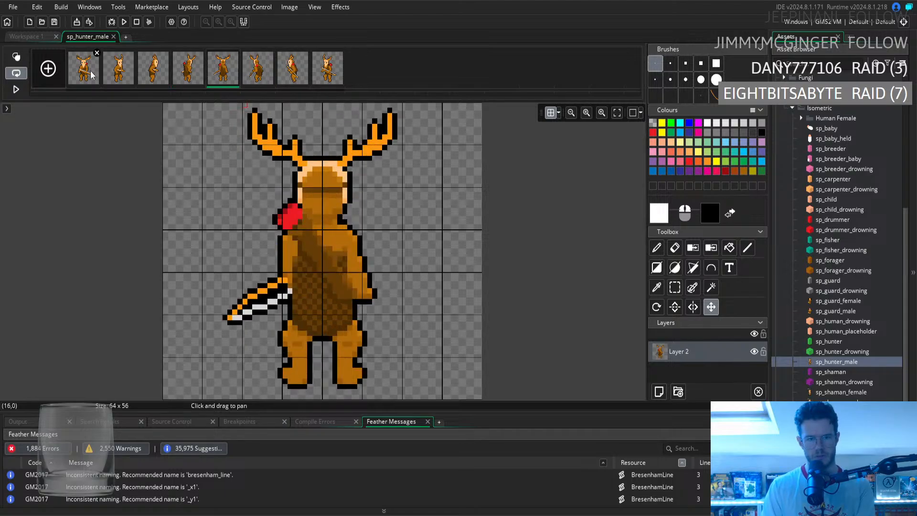
pyautogui.press('Right')
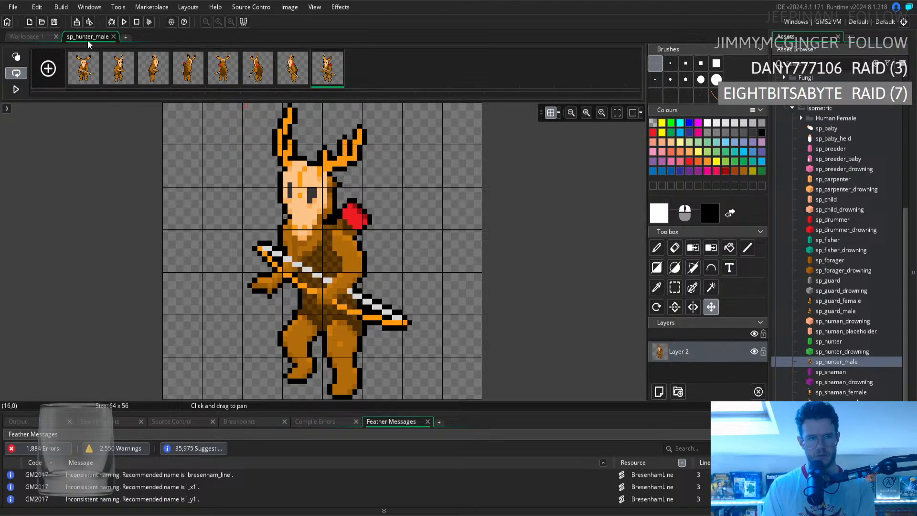
# Close sp_hunter_male's image, preview the rotation, then stop playback and return to the first frame
pyautogui.click(113, 37)
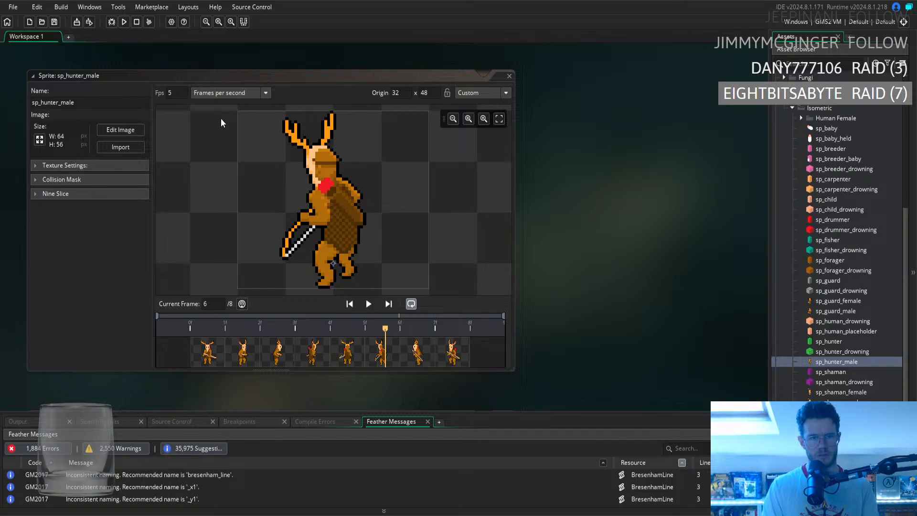
pyautogui.click(369, 305)
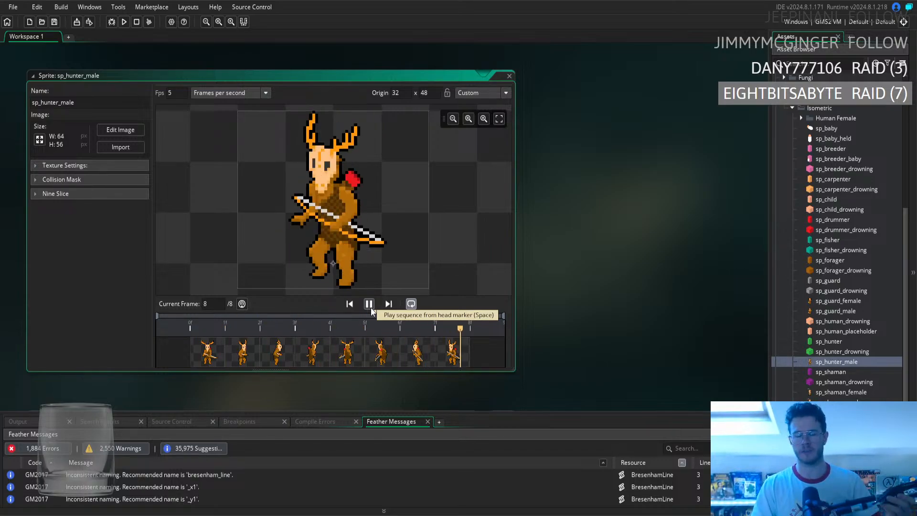
pyautogui.click(58, 35)
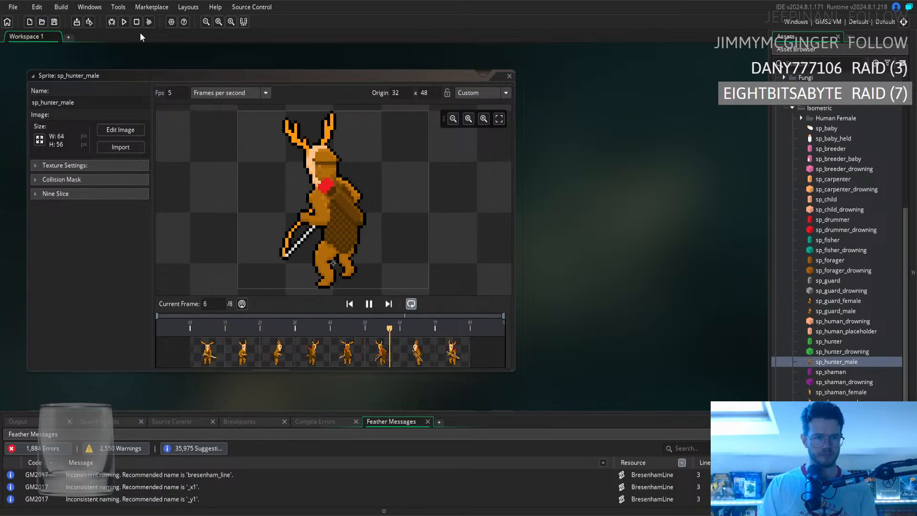
pyautogui.click(369, 304)
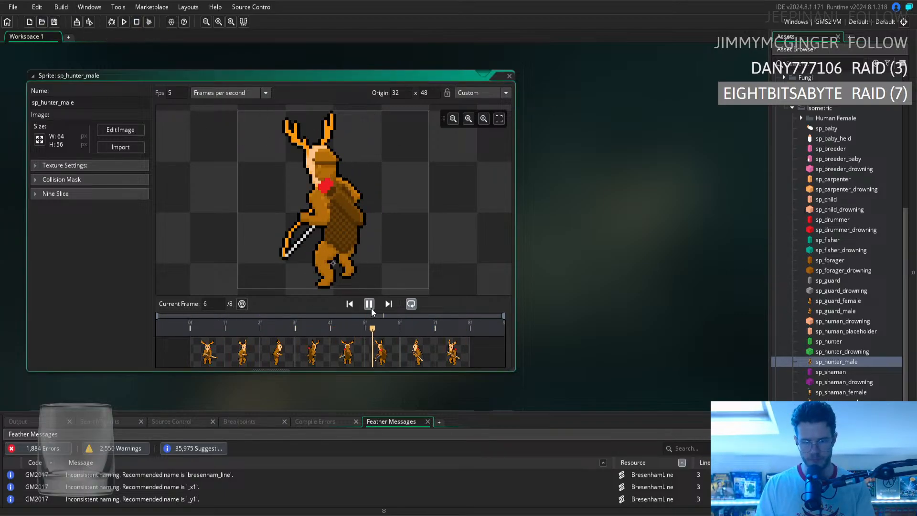
pyautogui.click(210, 346)
pyautogui.click(636, 239)
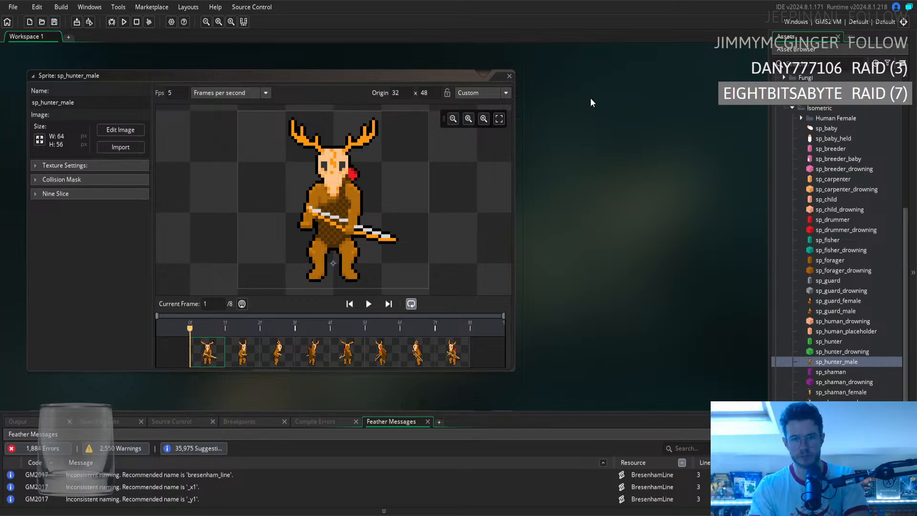
# Close the sp_hunter_male sprite window and collapse the Isometric, Humans and Sprites folders in the asset tree
pyautogui.click(510, 75)
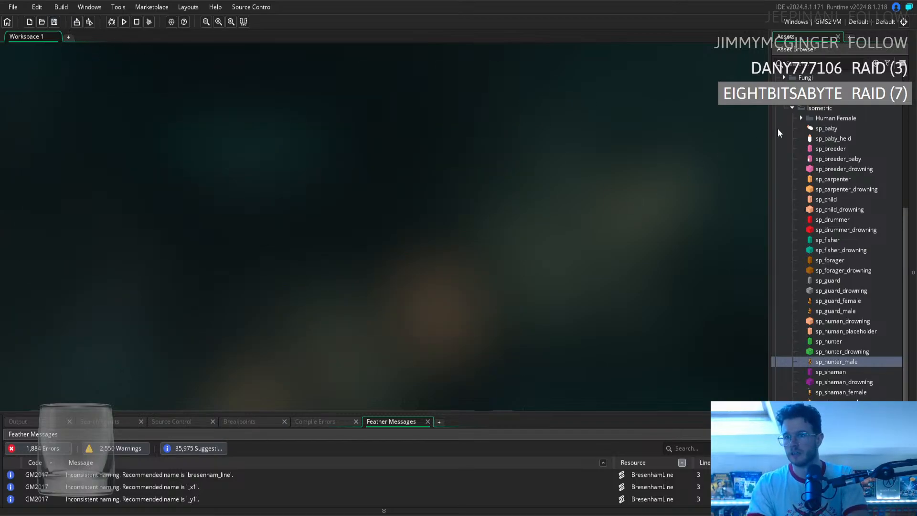
pyautogui.click(793, 109)
pyautogui.click(784, 328)
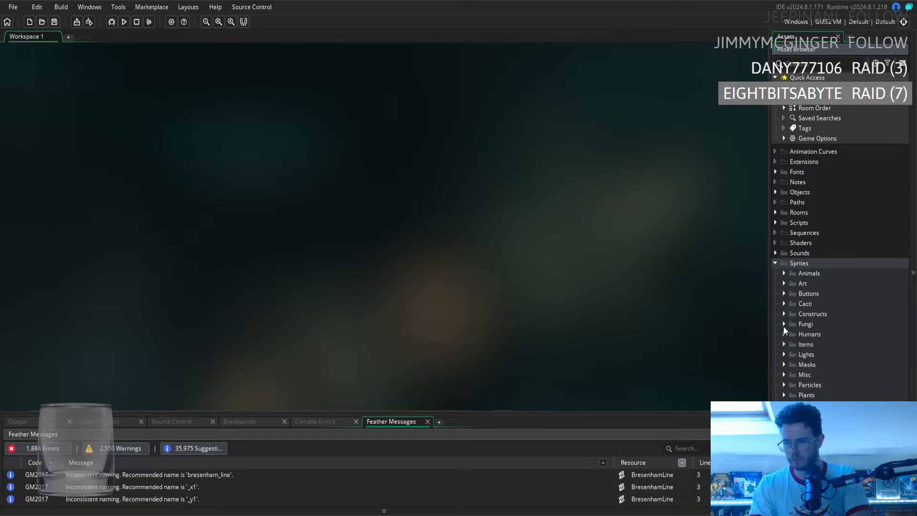
pyautogui.click(774, 263)
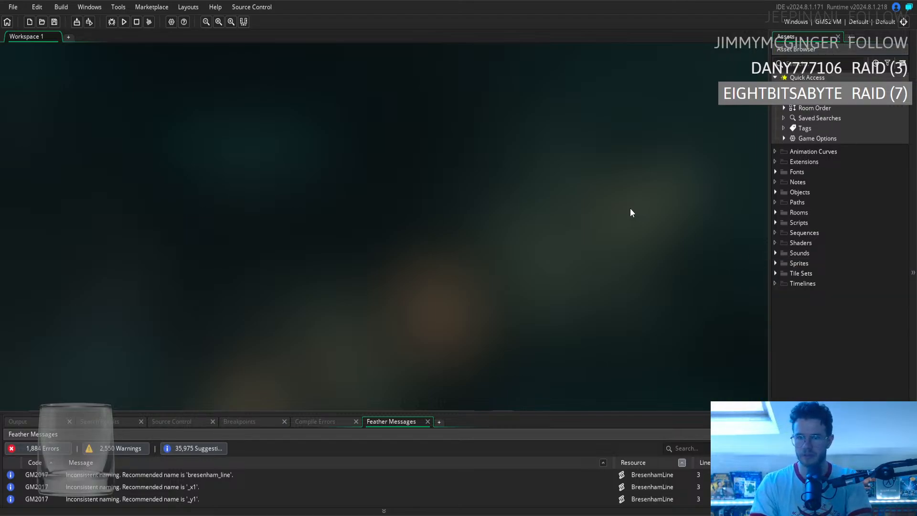